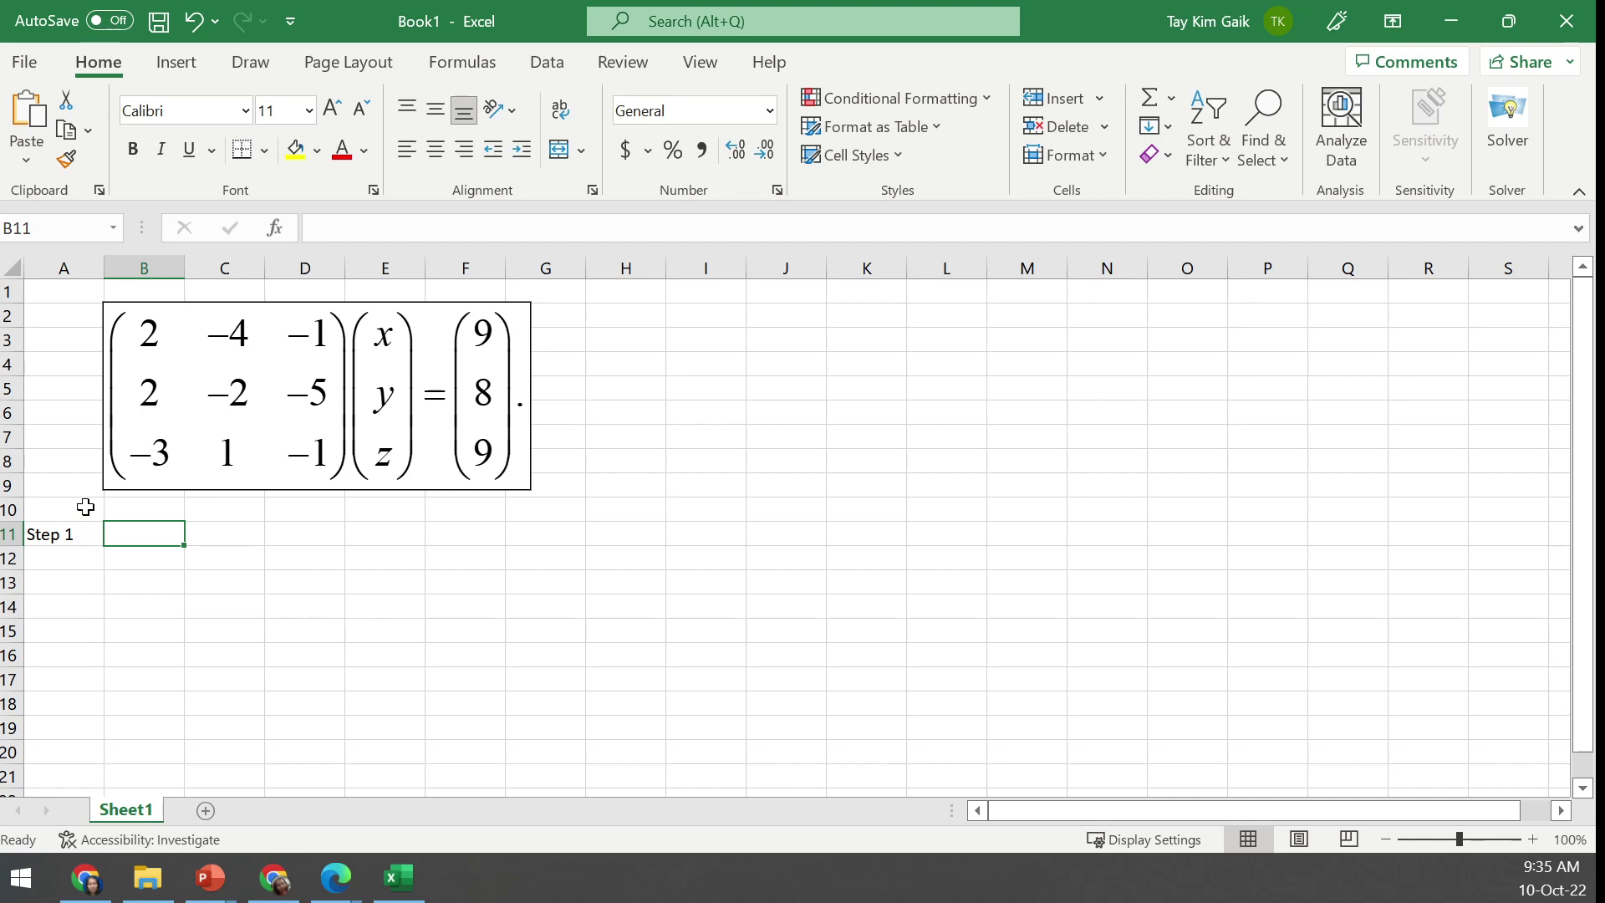
Circle the 2 in the second row, first column of the coefficient matrix with the red pen
click(249, 67)
click(270, 121)
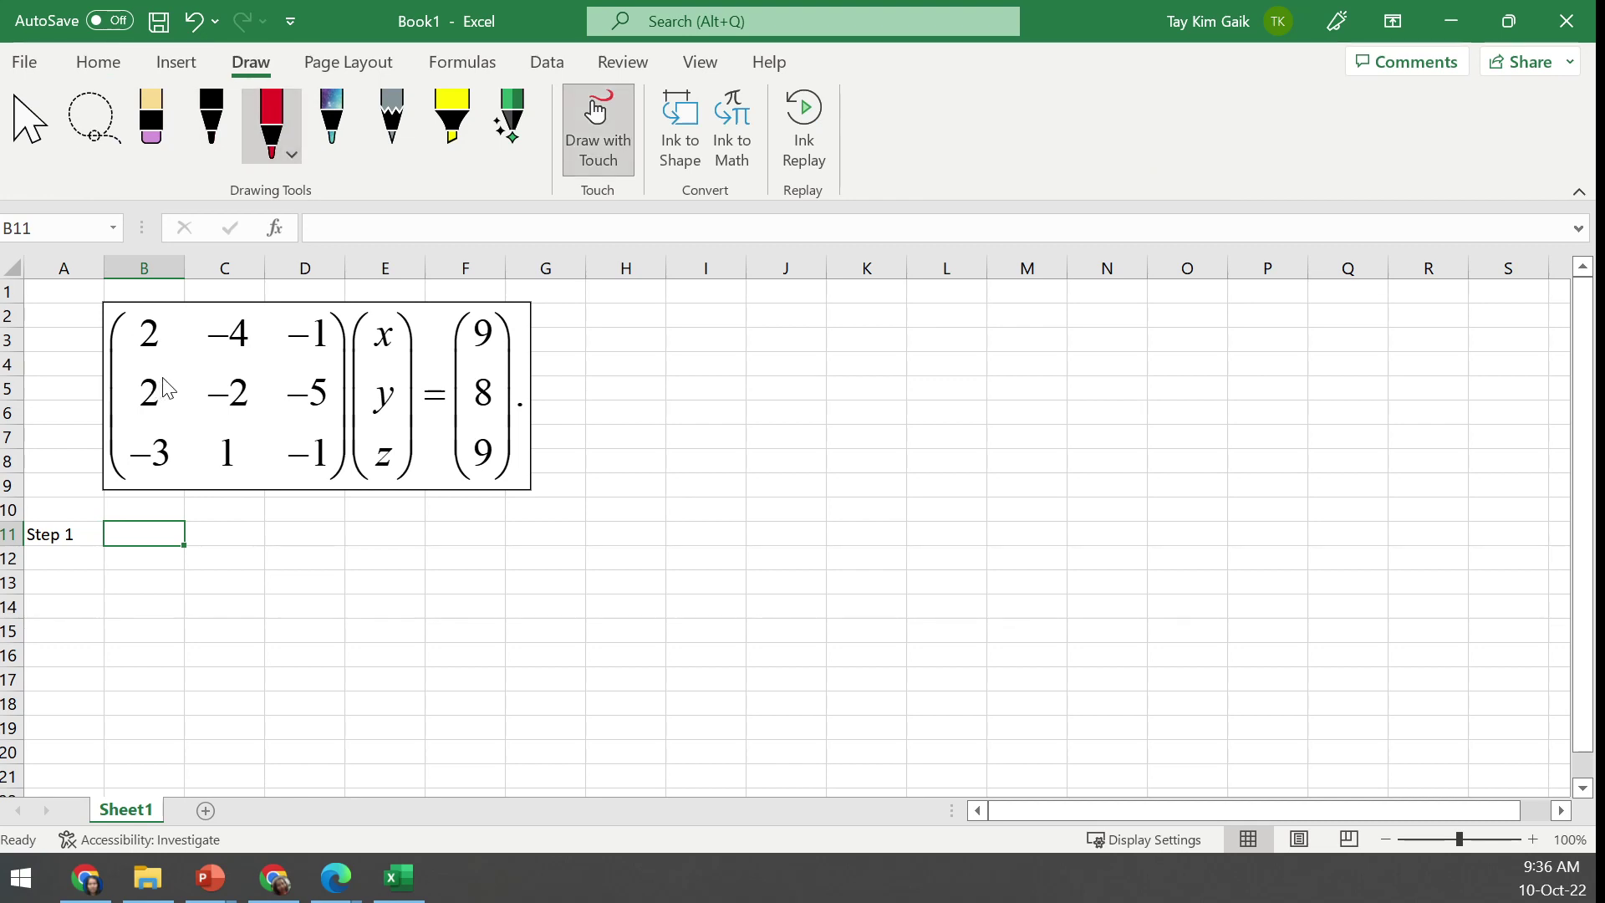
mouse_move(167, 371)
mouse_down()
mouse_move(132, 393)
mouse_move(167, 422)
mouse_move(170, 372)
mouse_up()
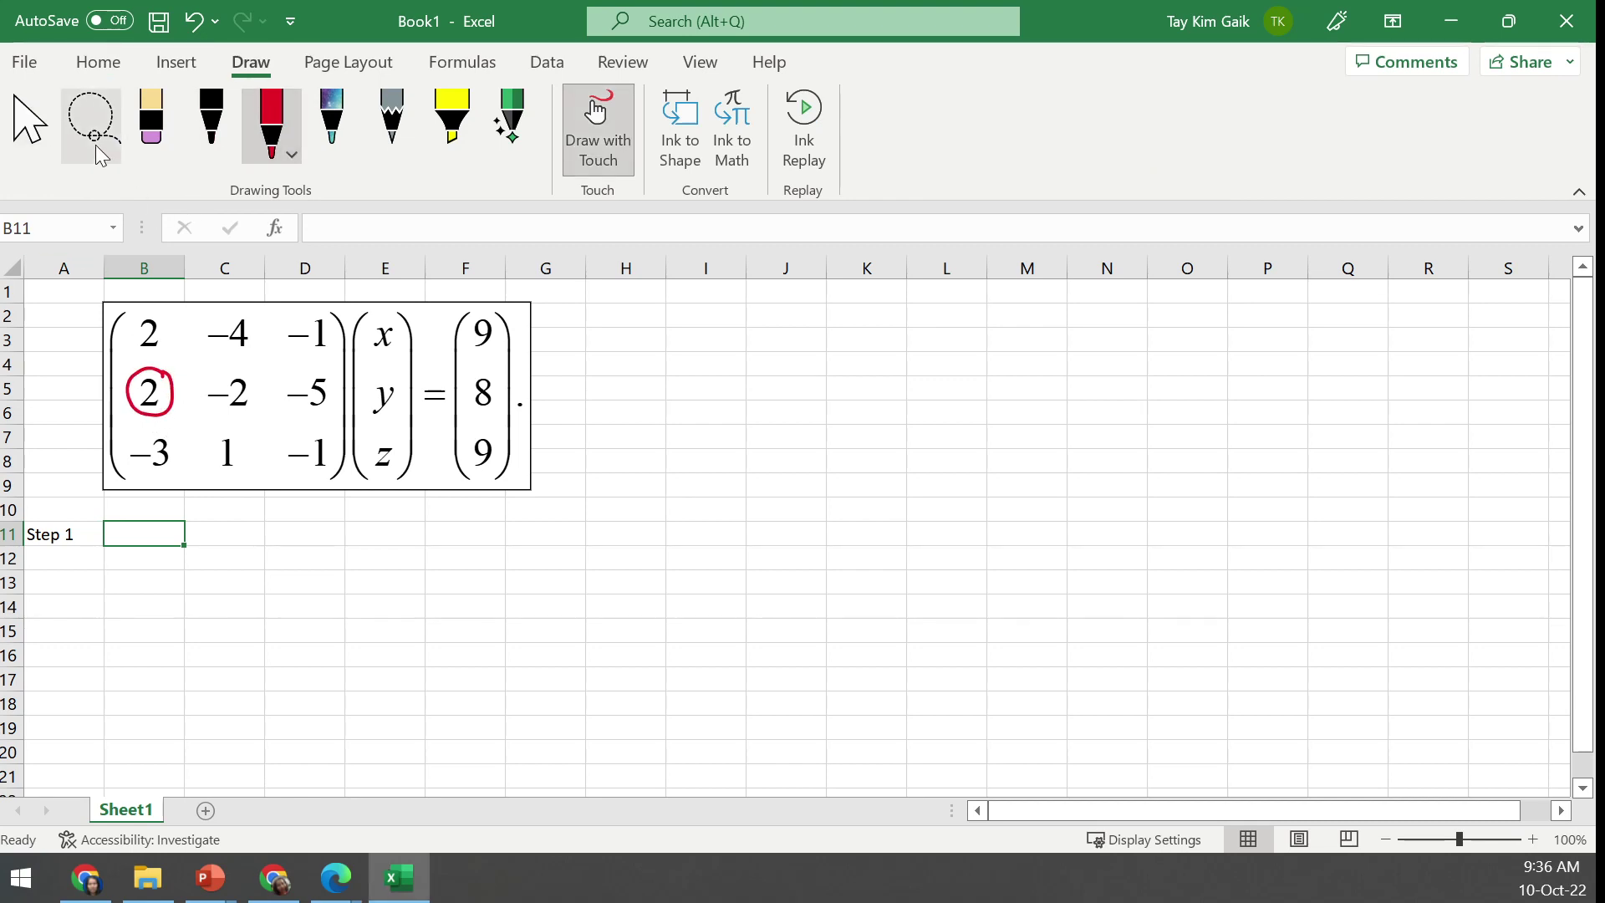
click(30, 125)
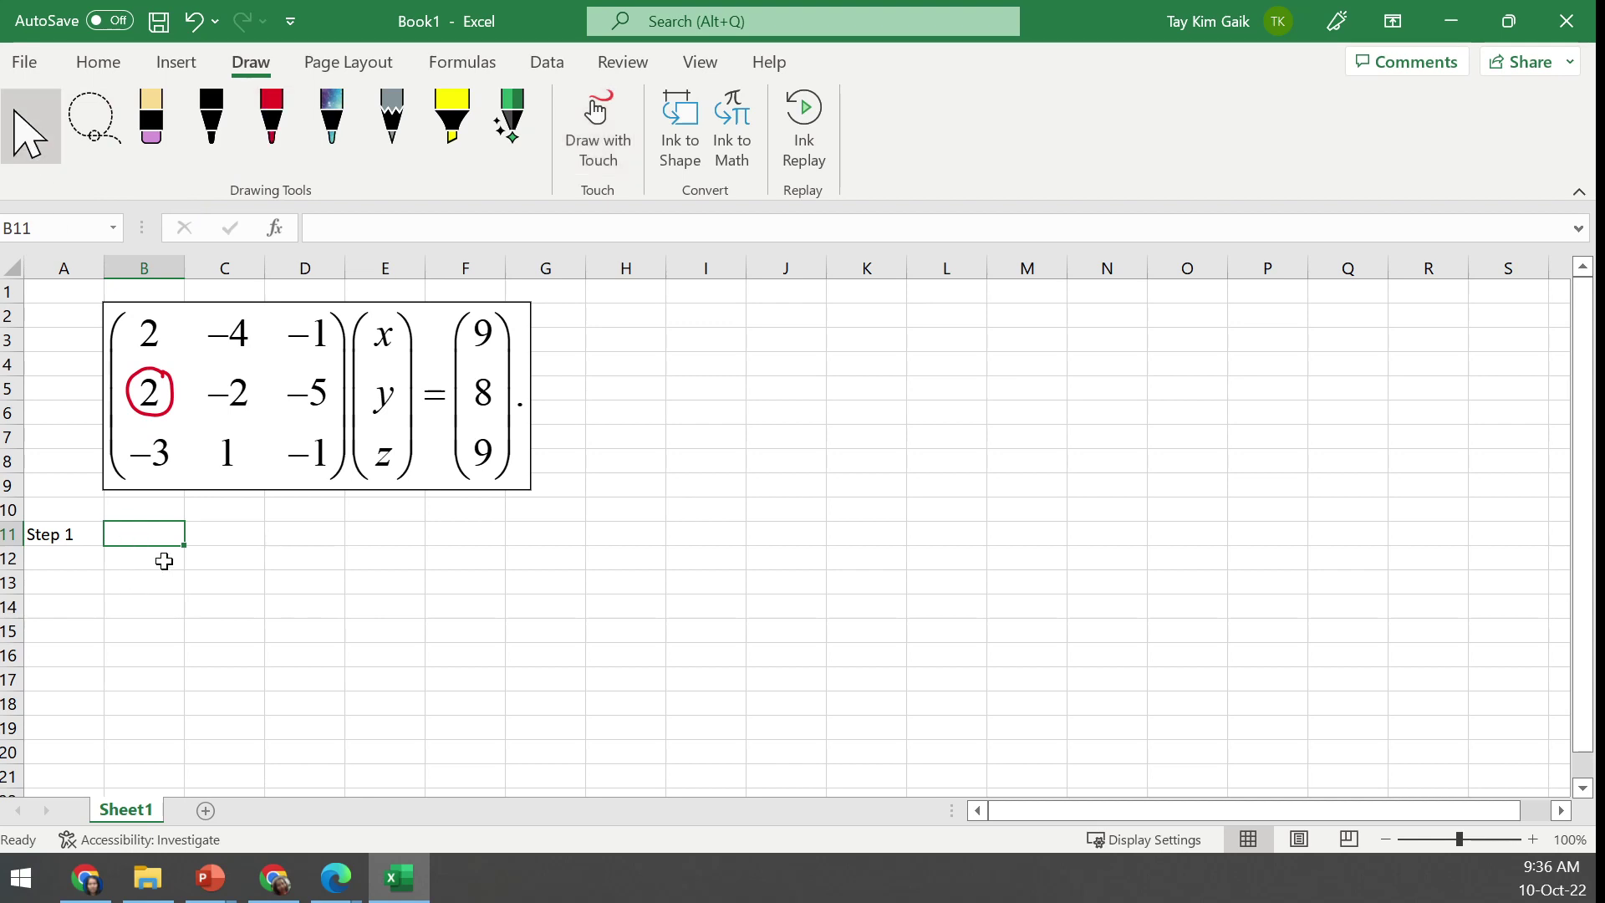
Switch to the Gauss Elimination PowerPoint presentation and copy the Step 1 row operation formula for R2 from slide 6
text(-)
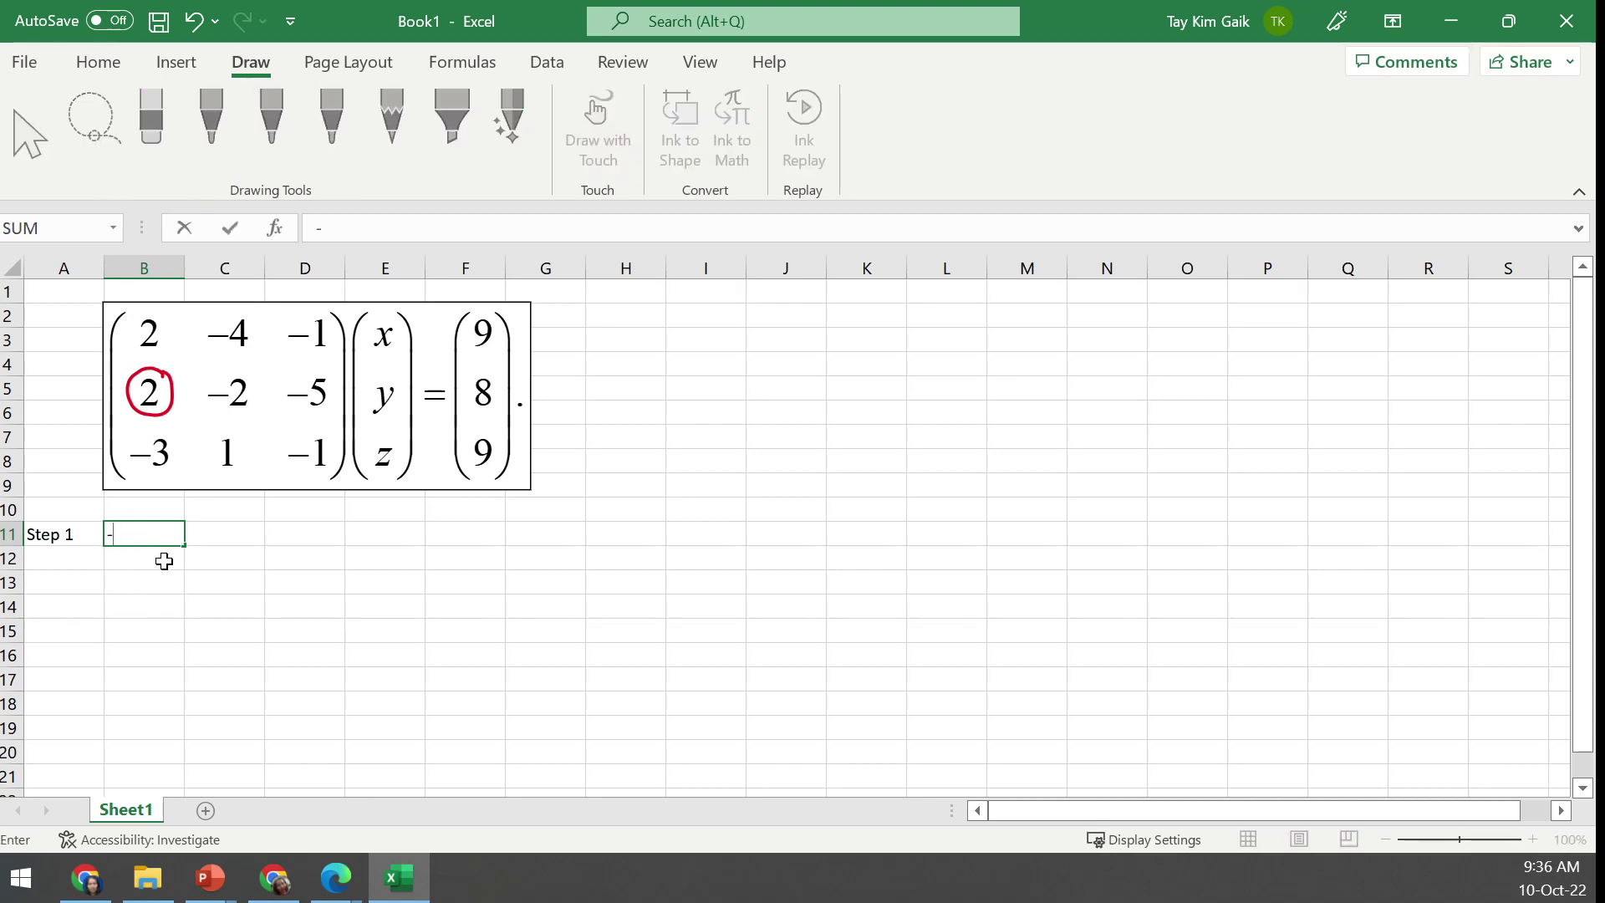
click(210, 879)
click(163, 798)
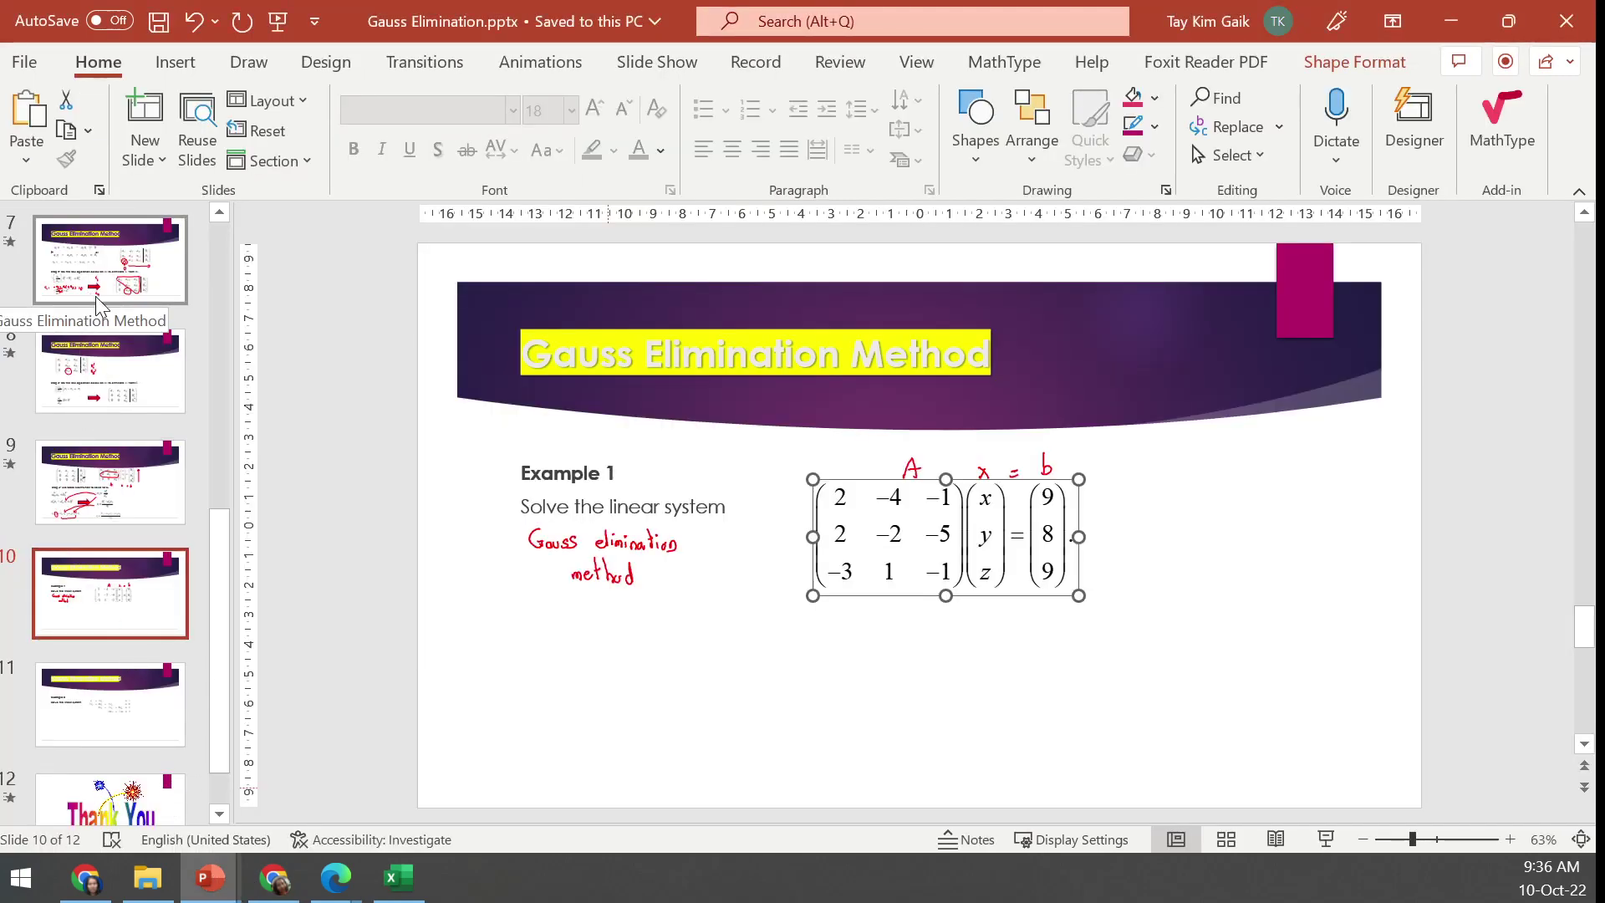
drag(219, 622, 186, 433)
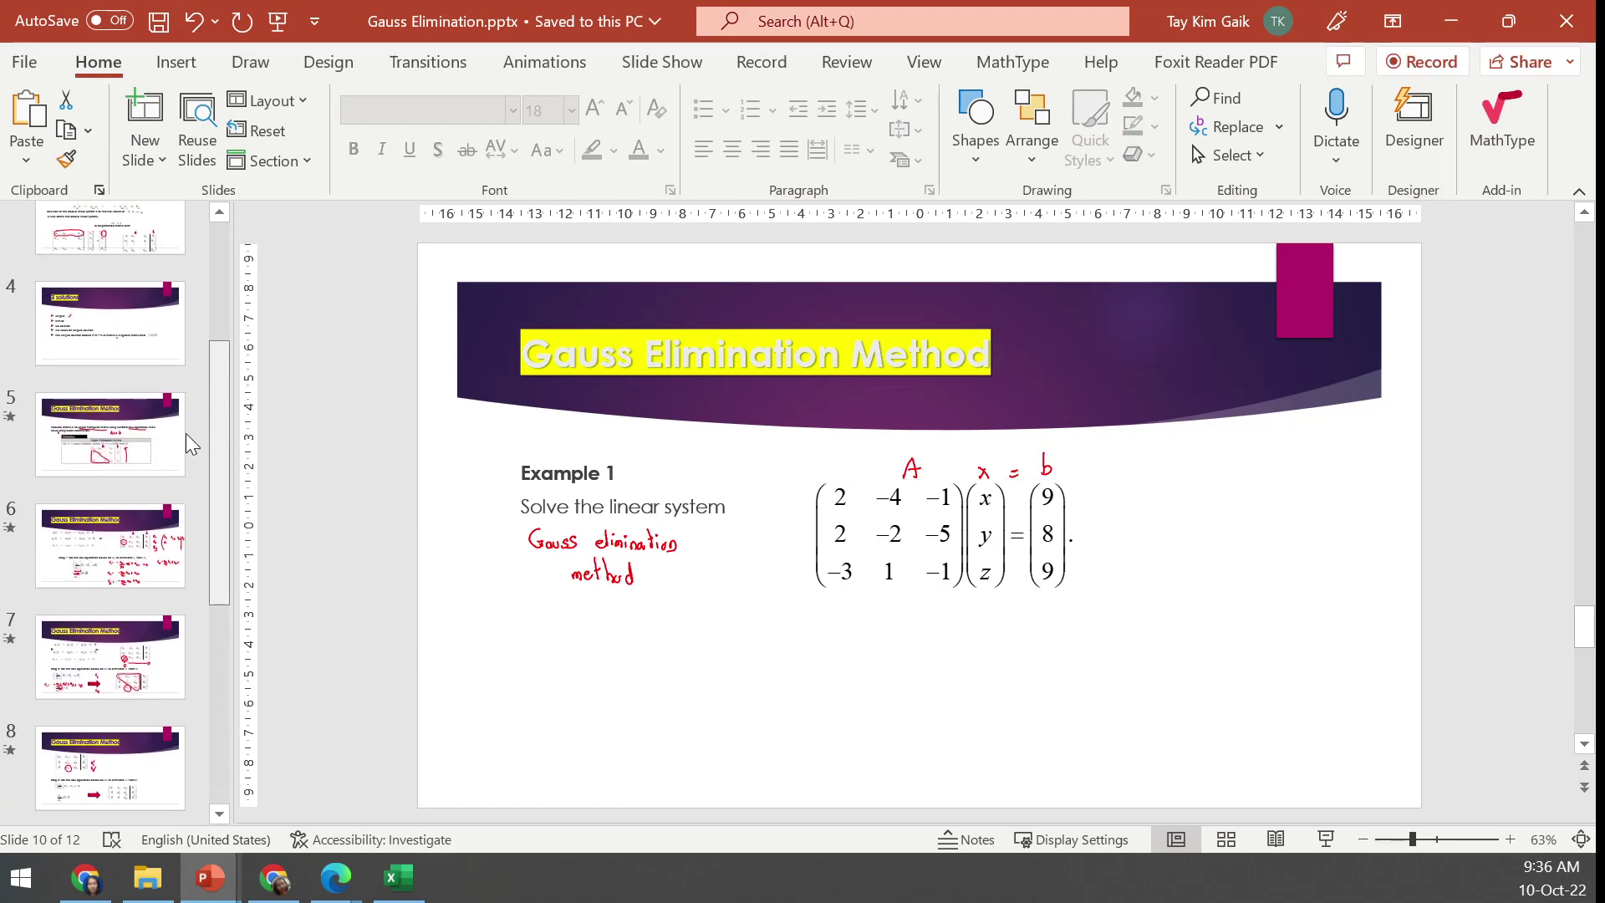
click(117, 545)
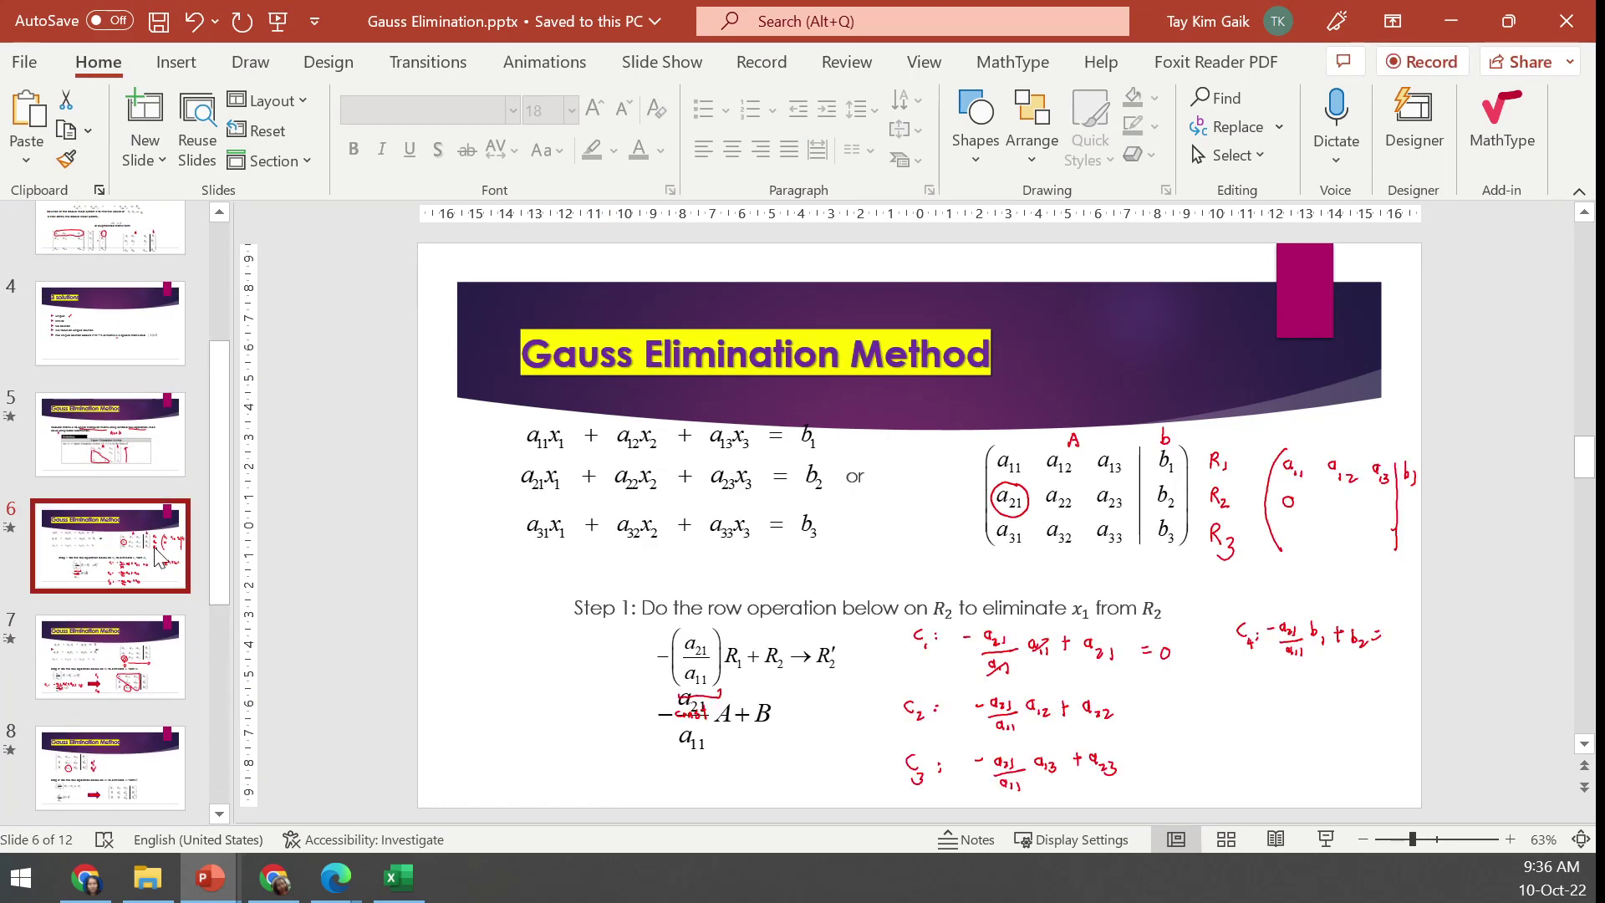
click(684, 660)
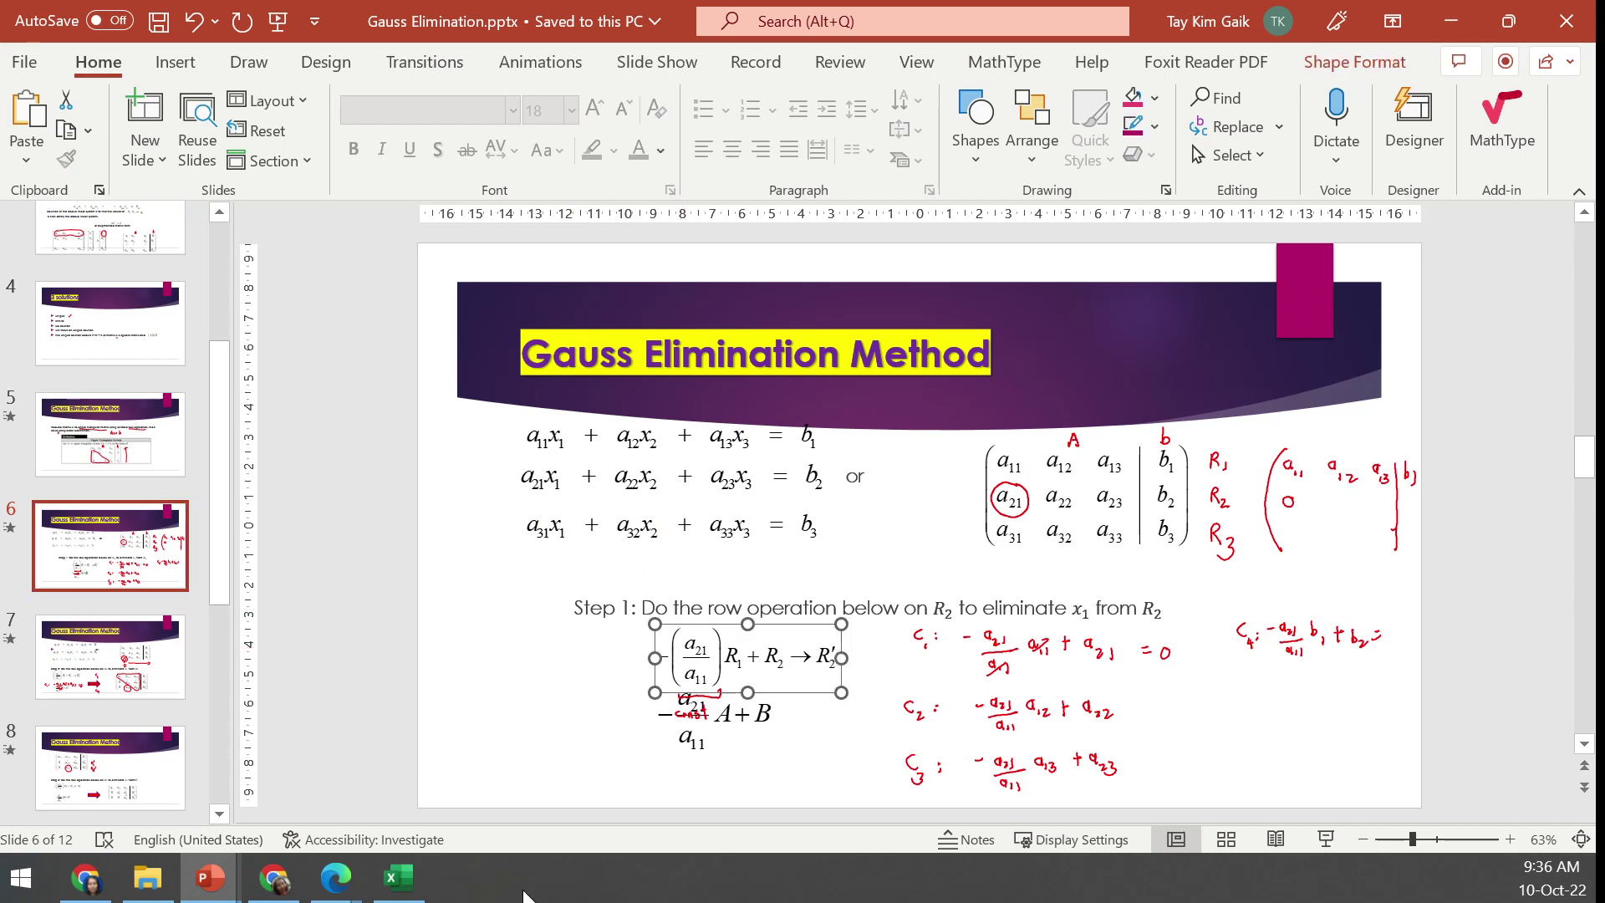
Return to Excel, discard the unfinished entry in B11, and paste the row operation formula beside Step 1, just below the matrix equation
click(399, 878)
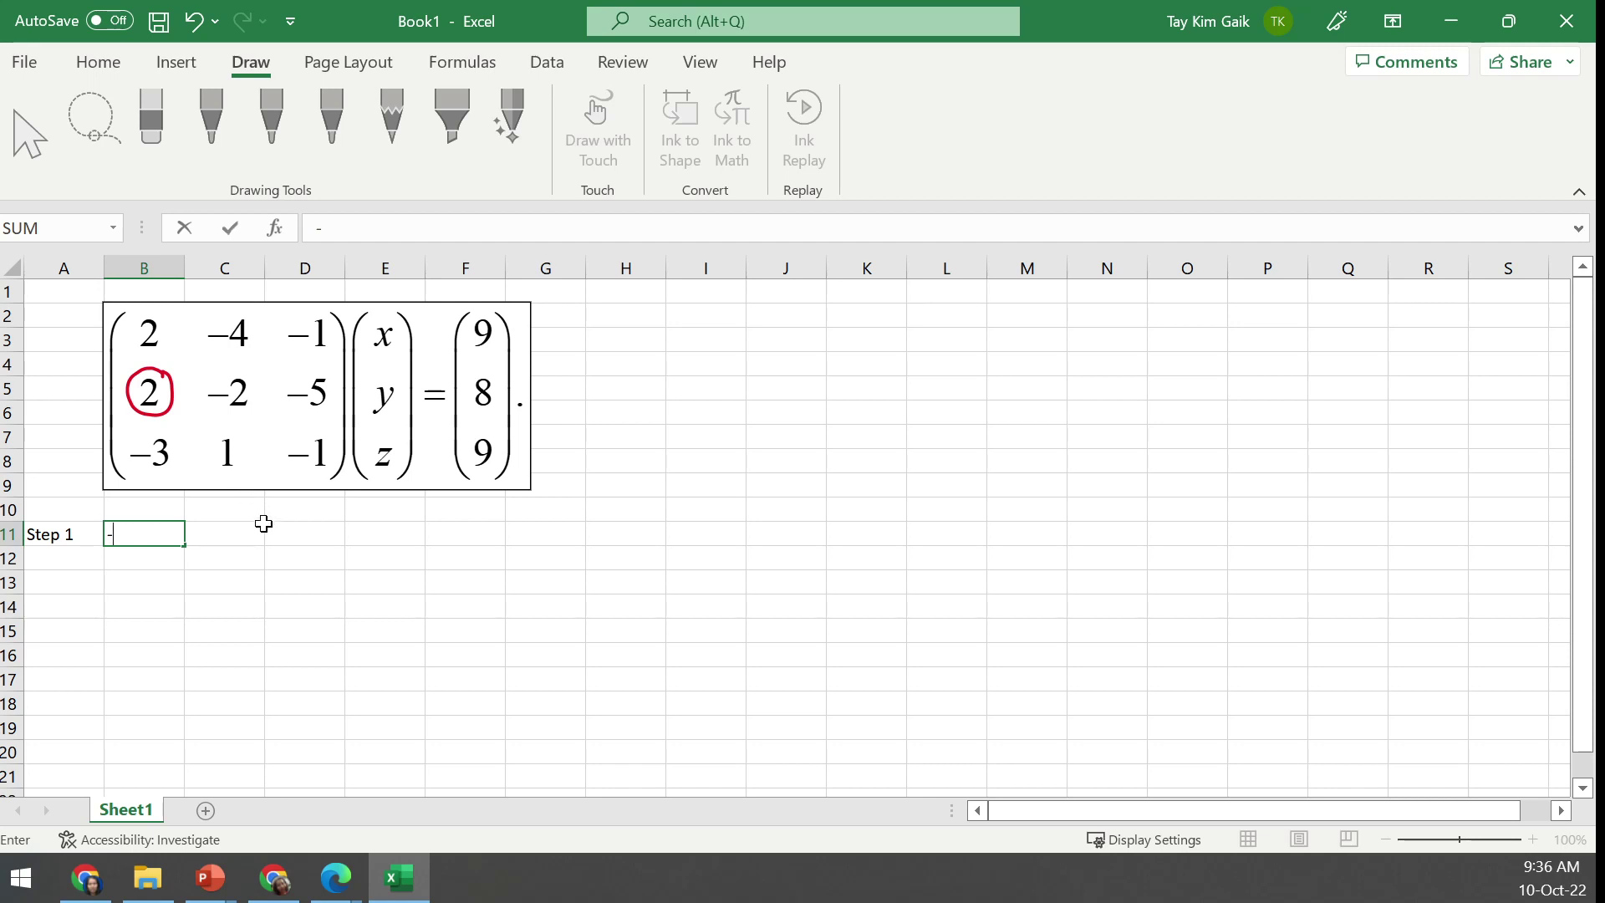
click(248, 554)
click(183, 226)
key(ctrl+v)
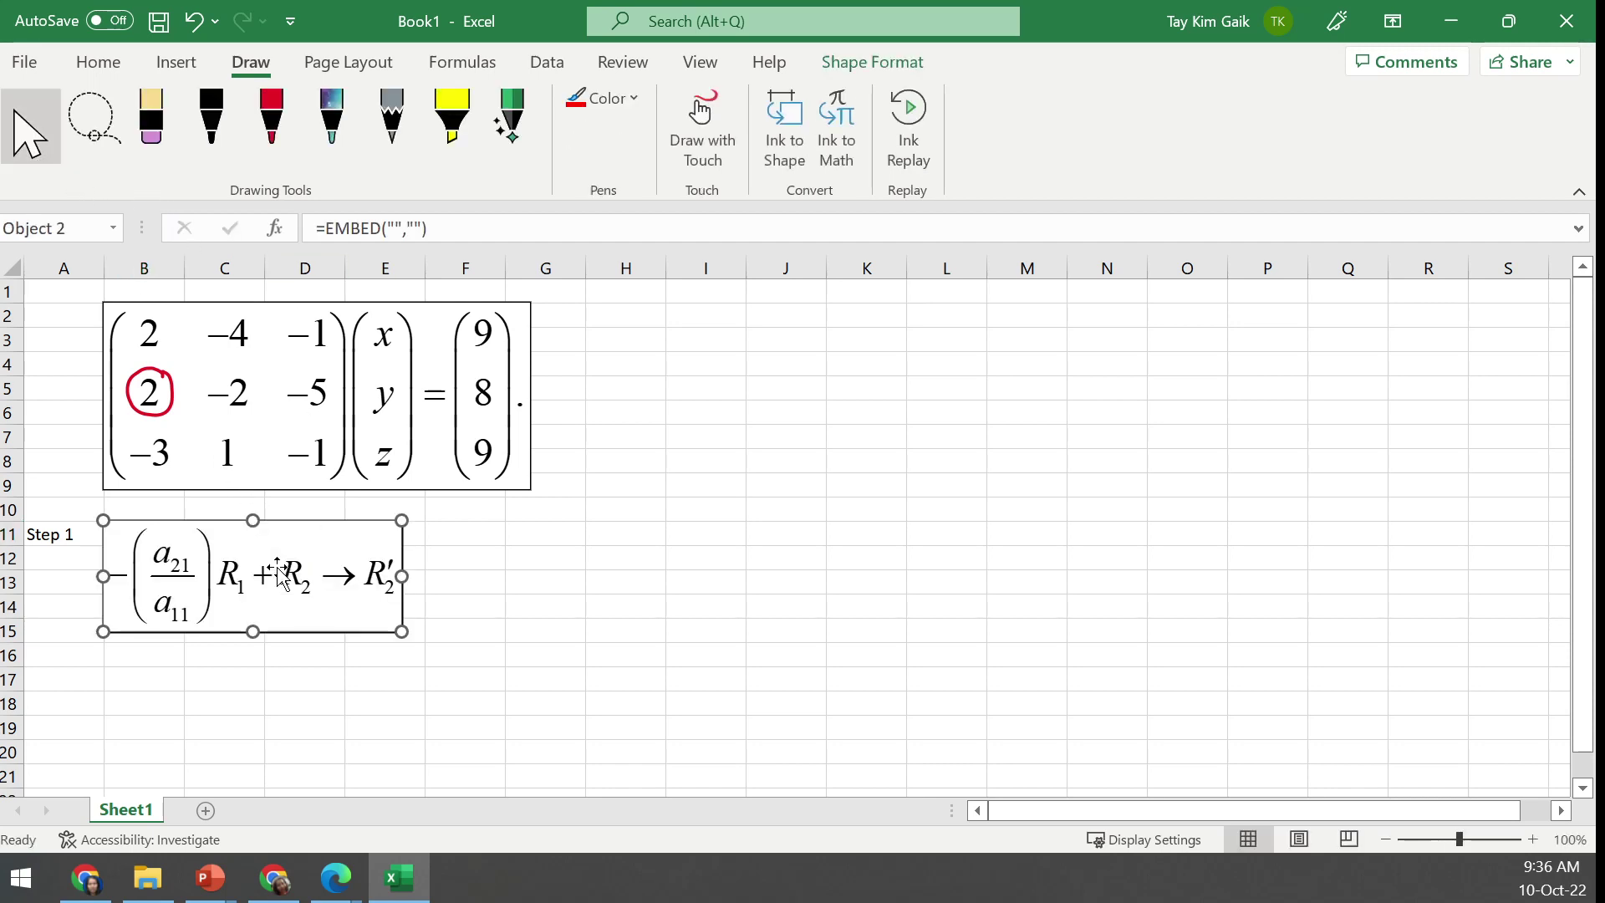
drag(235, 513, 233, 507)
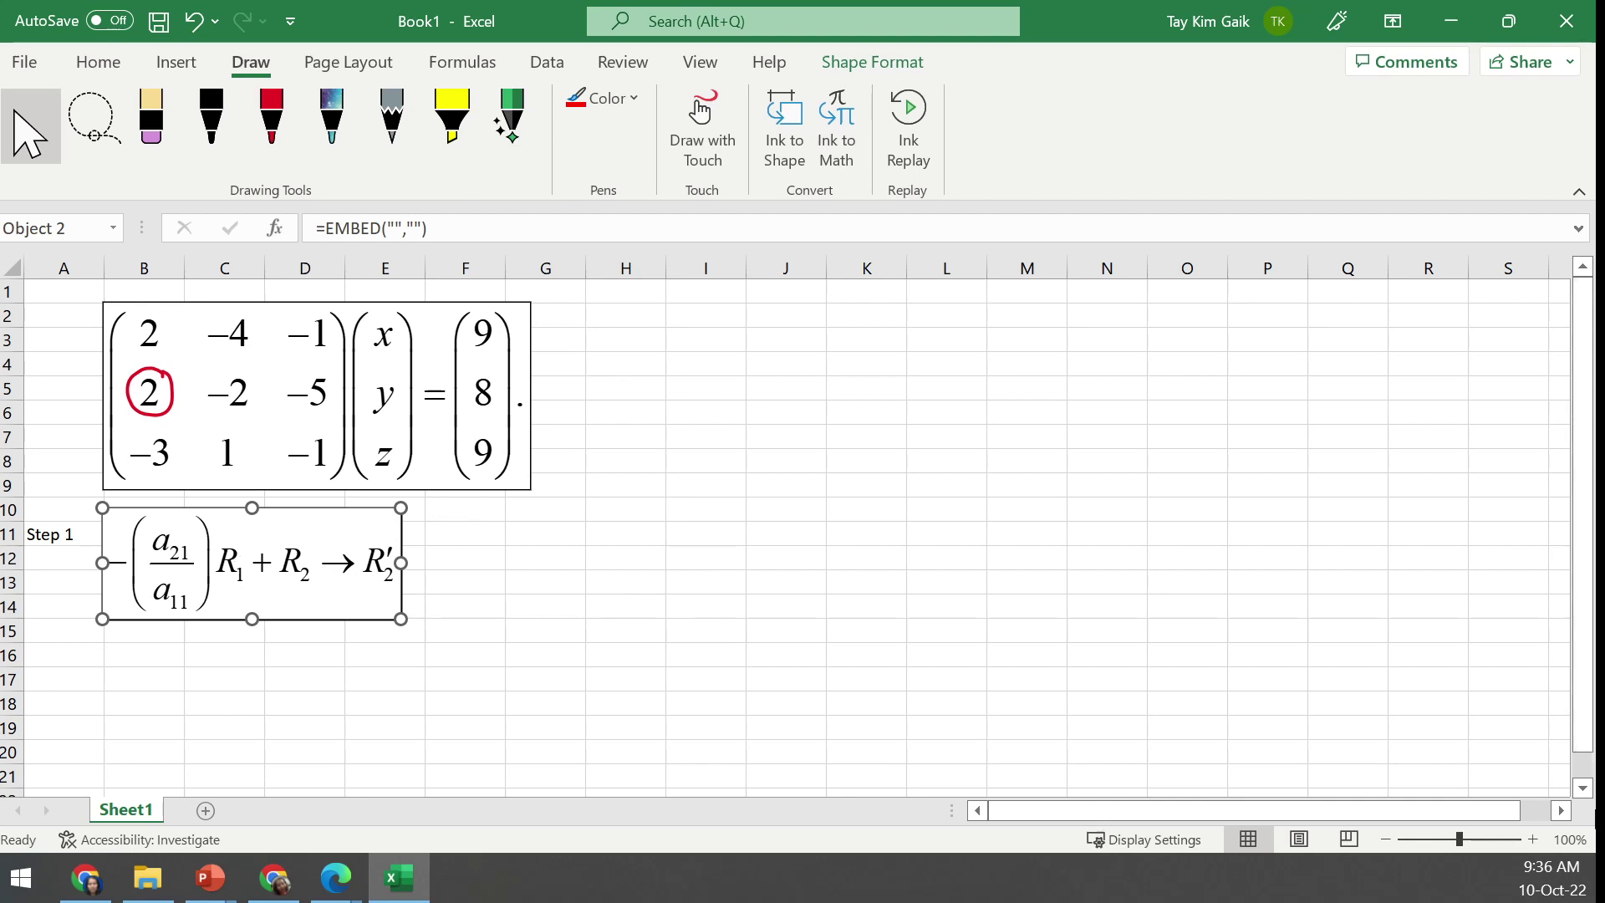
Enter 2 in cell B16 and -4 in cell C16, below the row operation formula
scroll(1584, 792, down, 1)
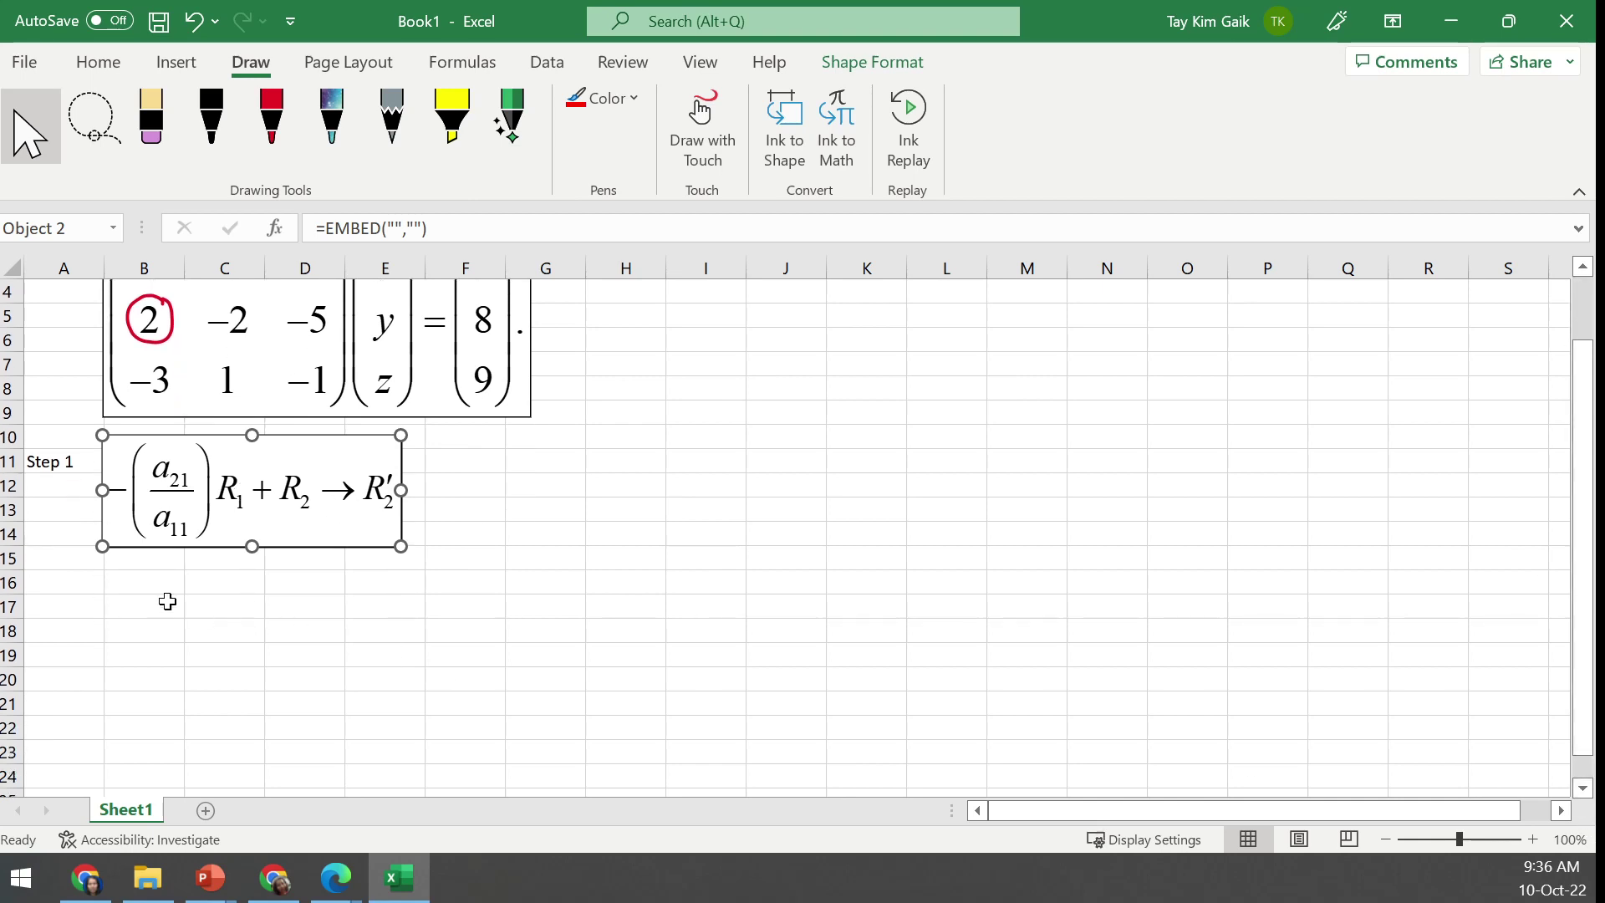
click(1581, 268)
click(1580, 267)
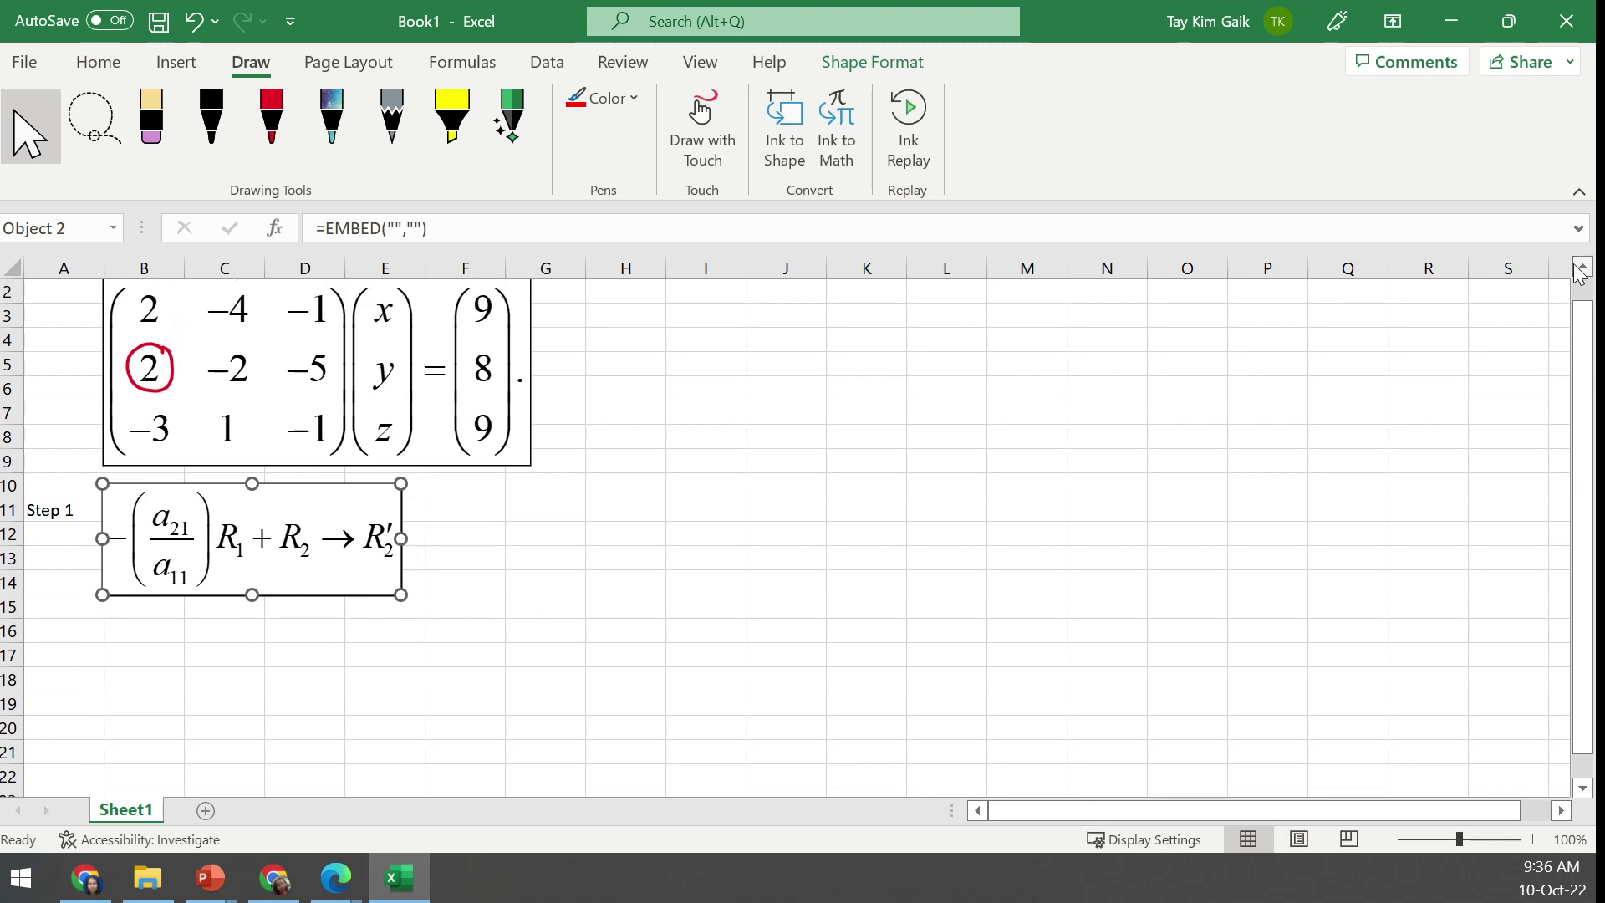
click(1580, 267)
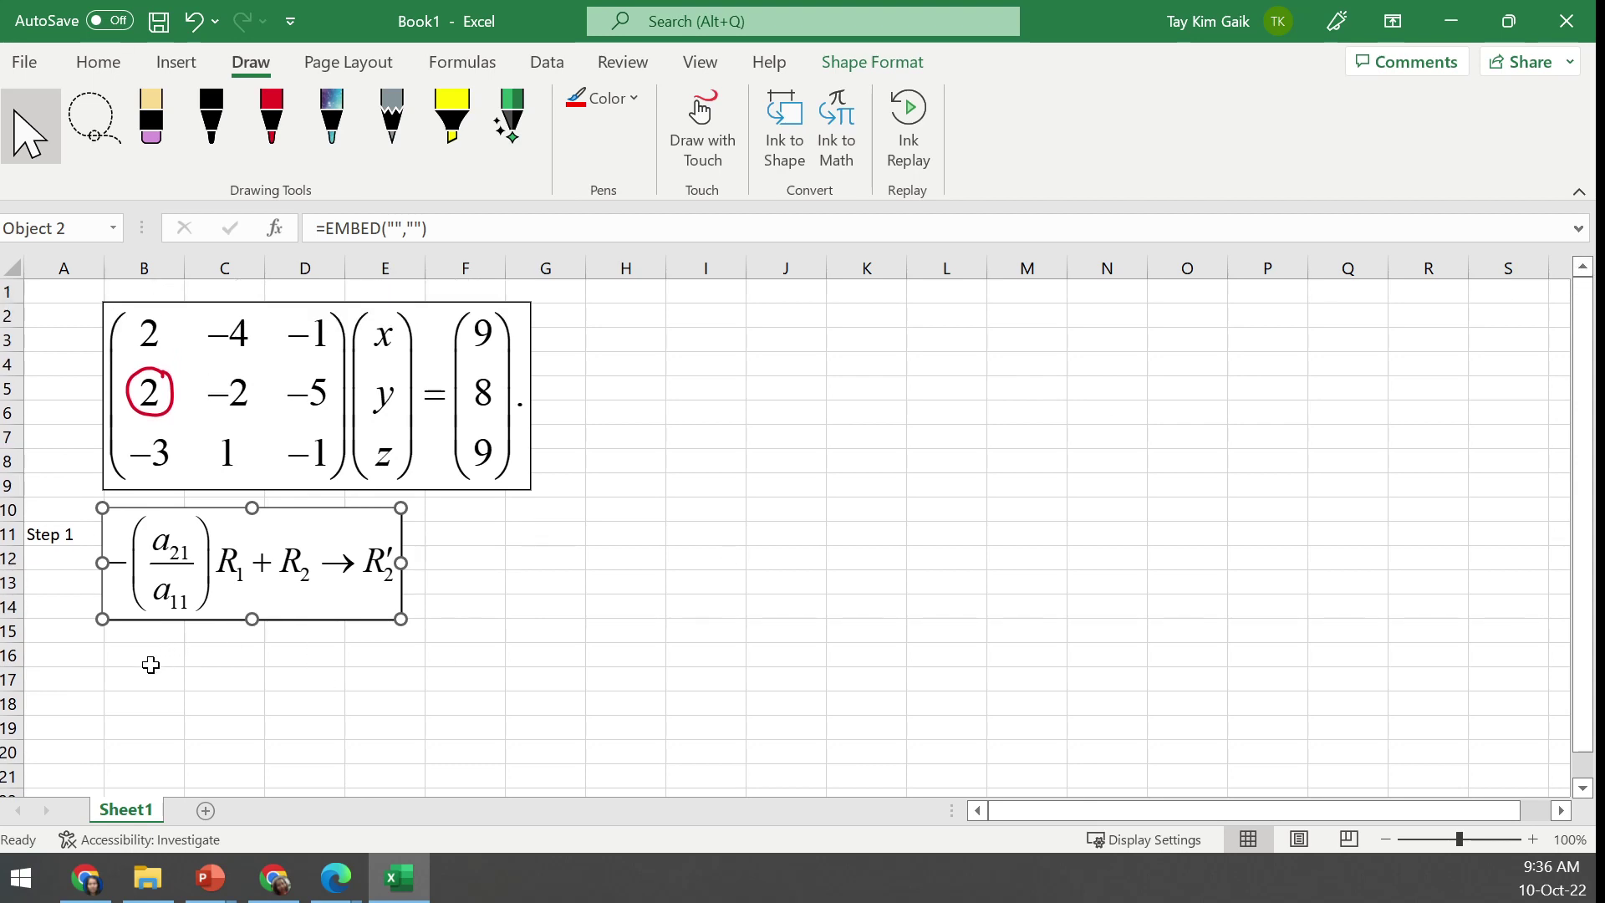
click(151, 660)
text(2)
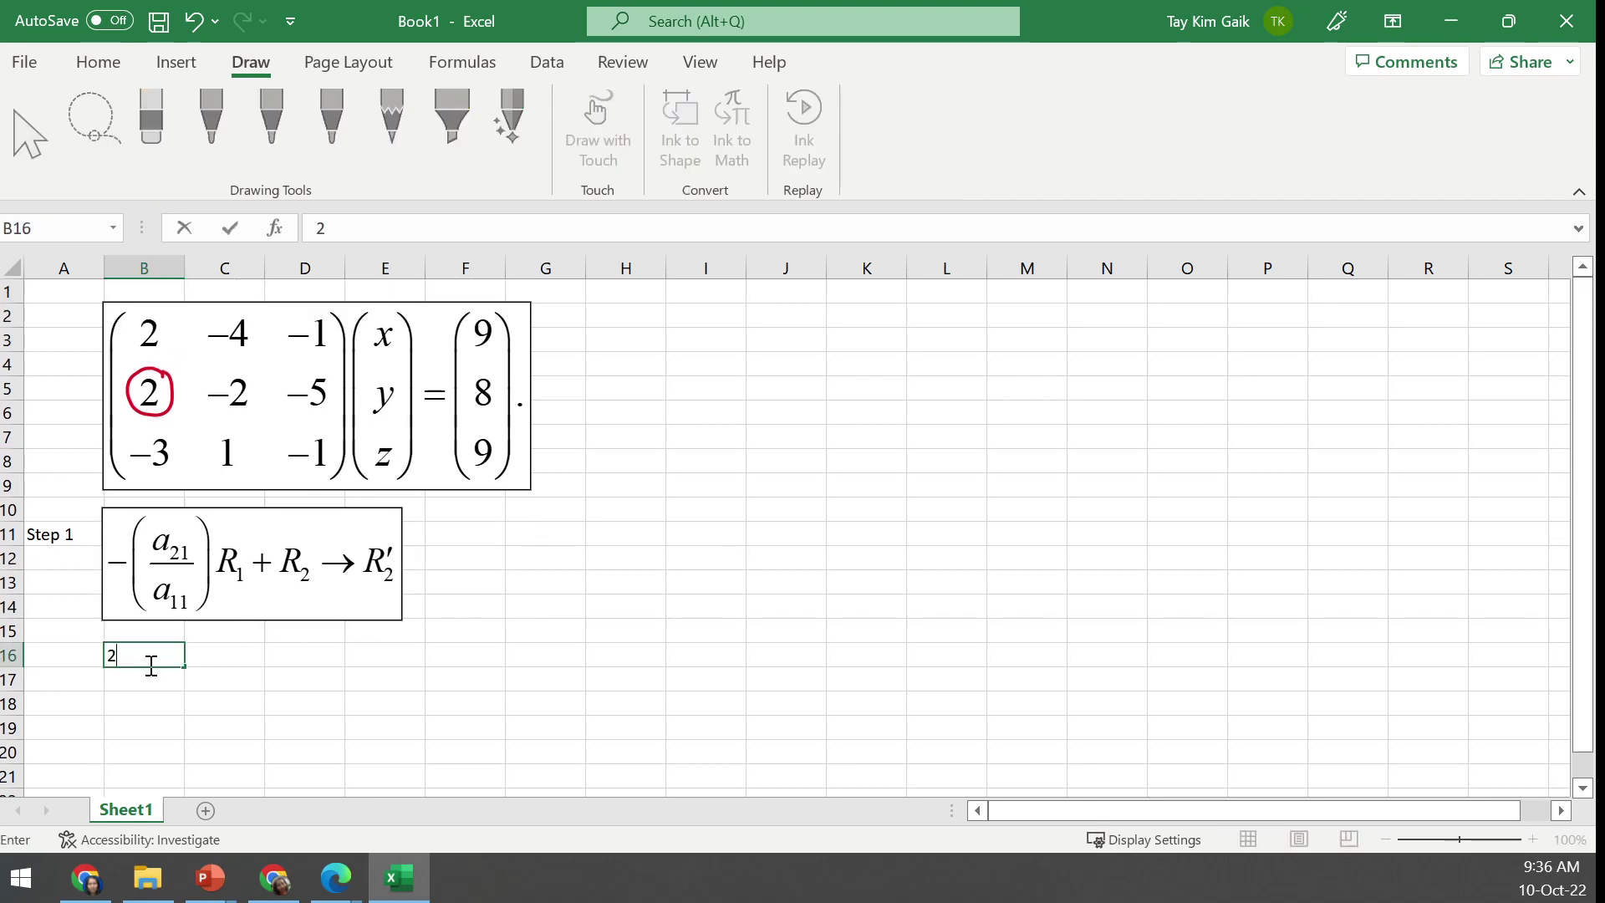
key(Tab)
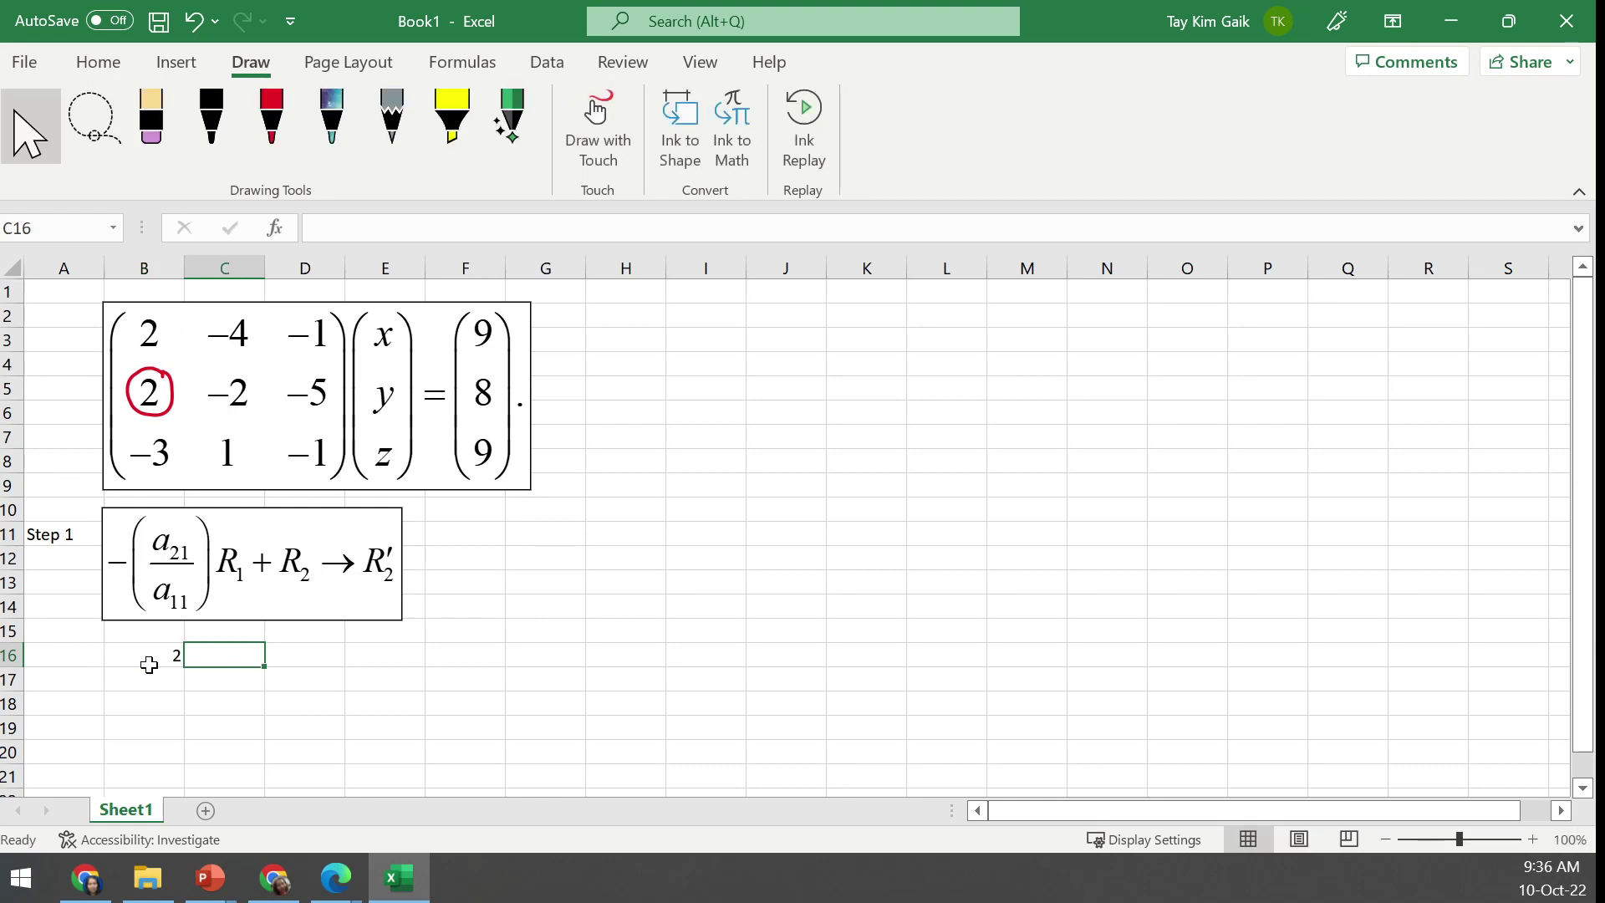
text(-4)
key(Tab)
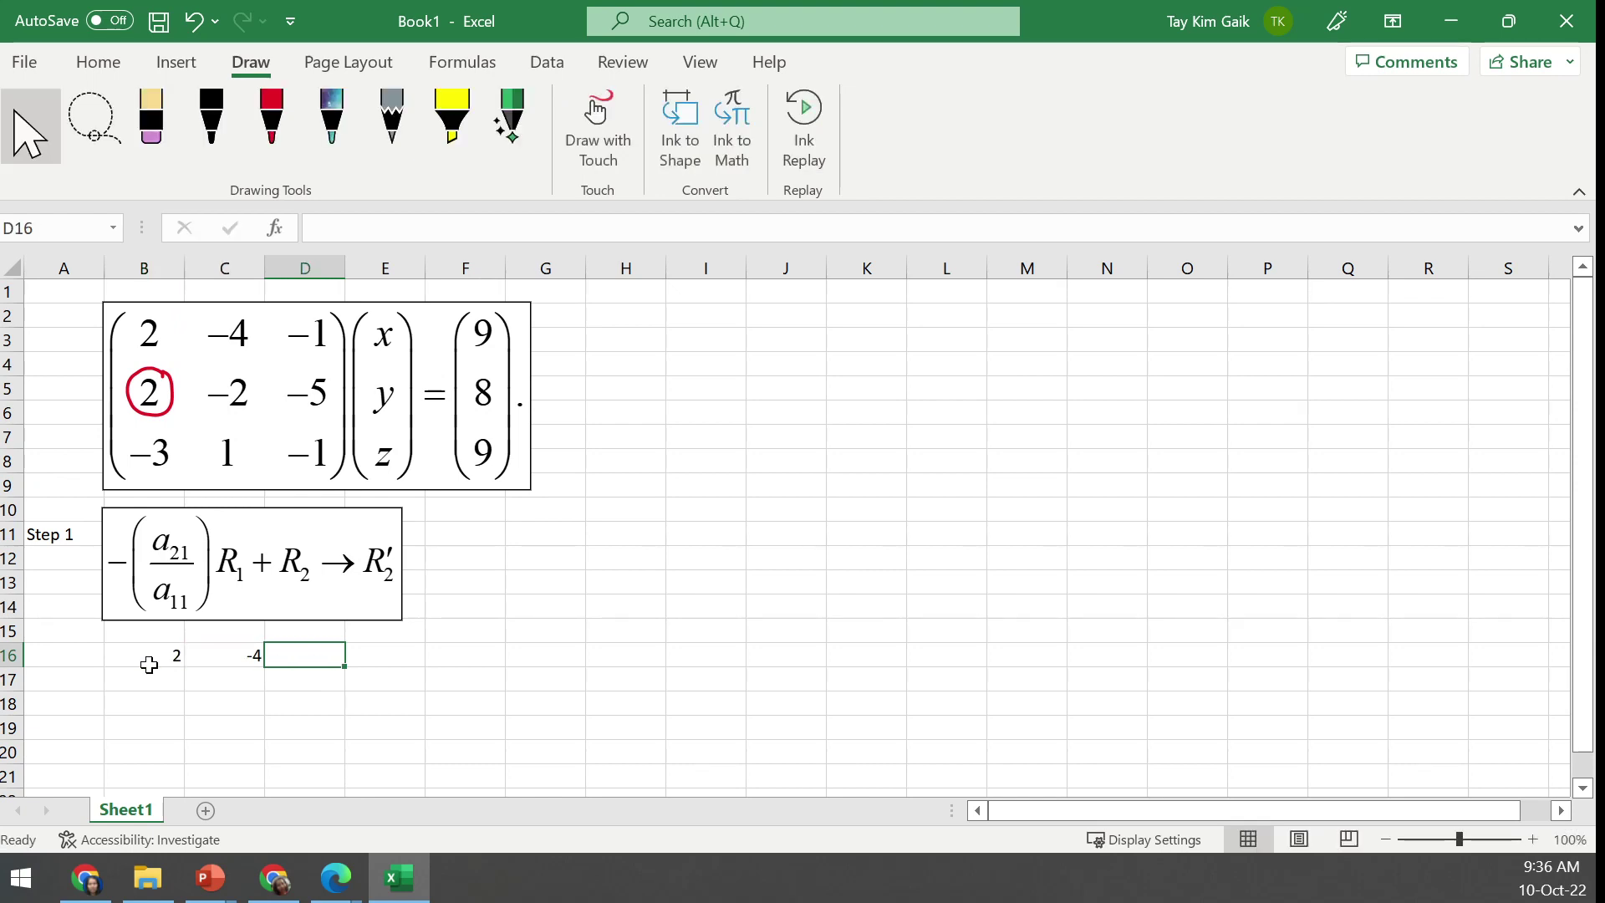
Enter the first row of the augmented matrix, 2, -4, -1 and 9, in cells H2 to K2
click(631, 318)
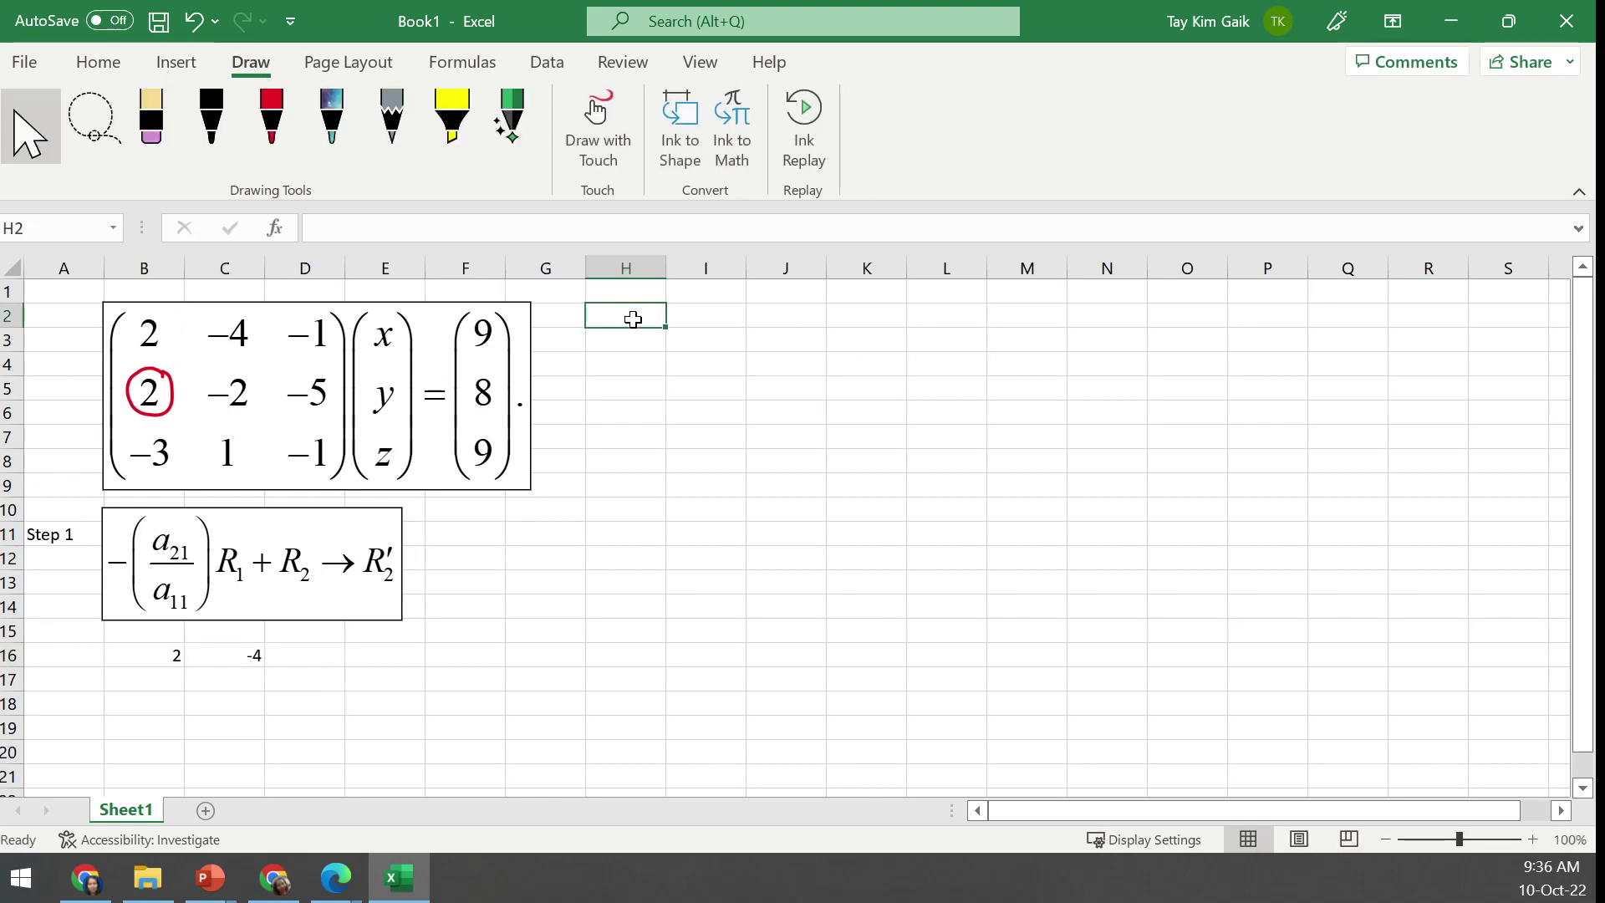
text(2)
click(735, 322)
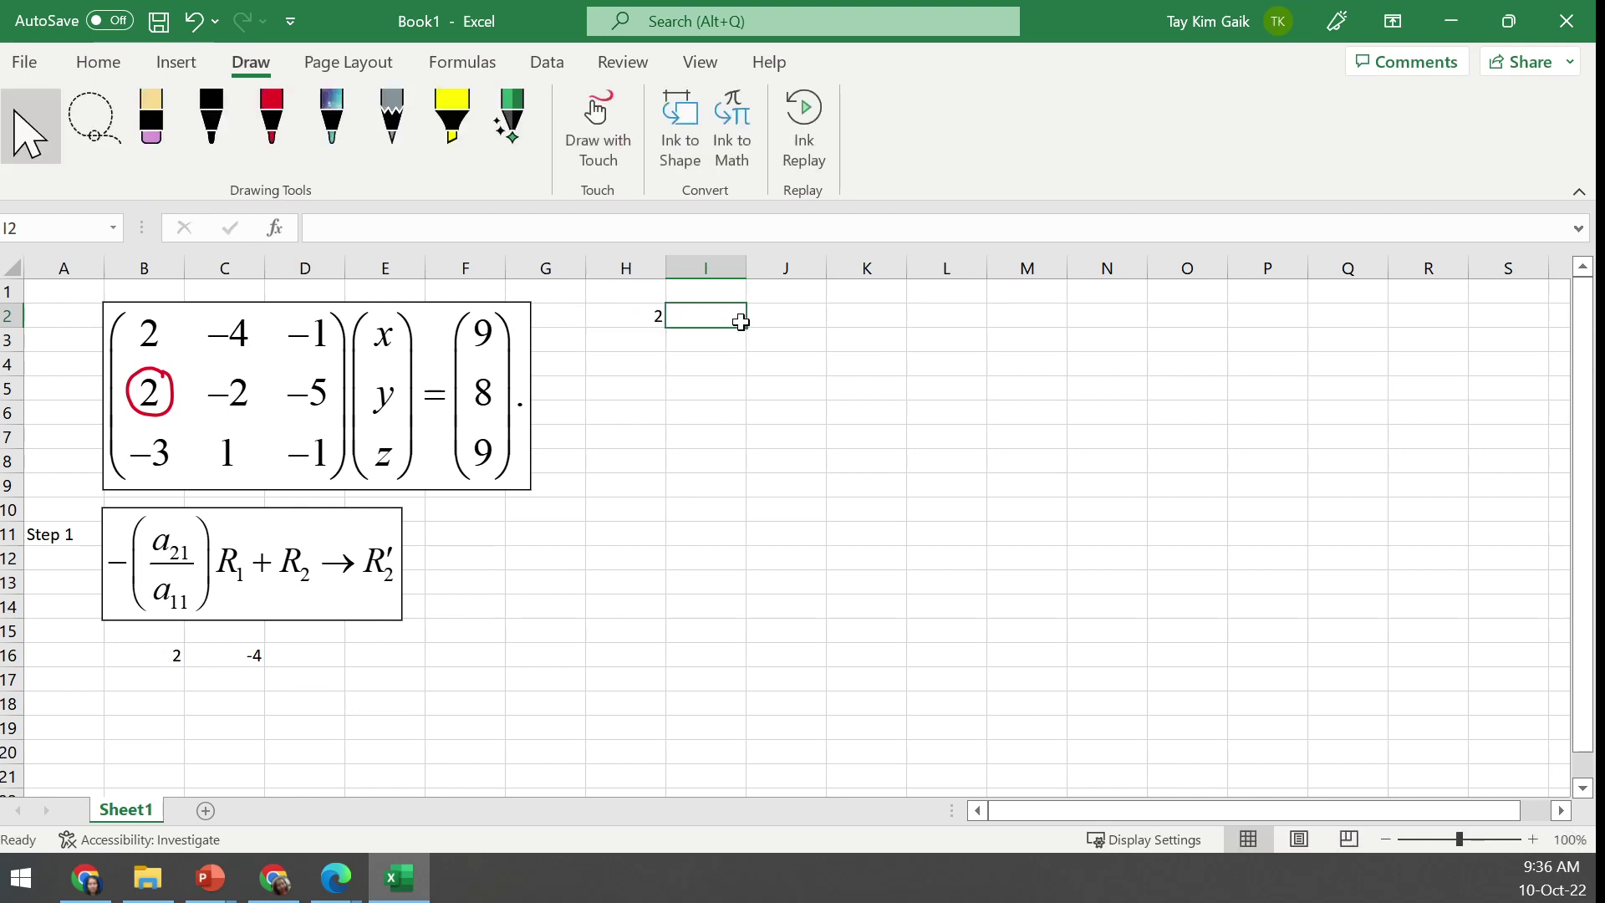
text(-4)
key(Escape)
key(Tab)
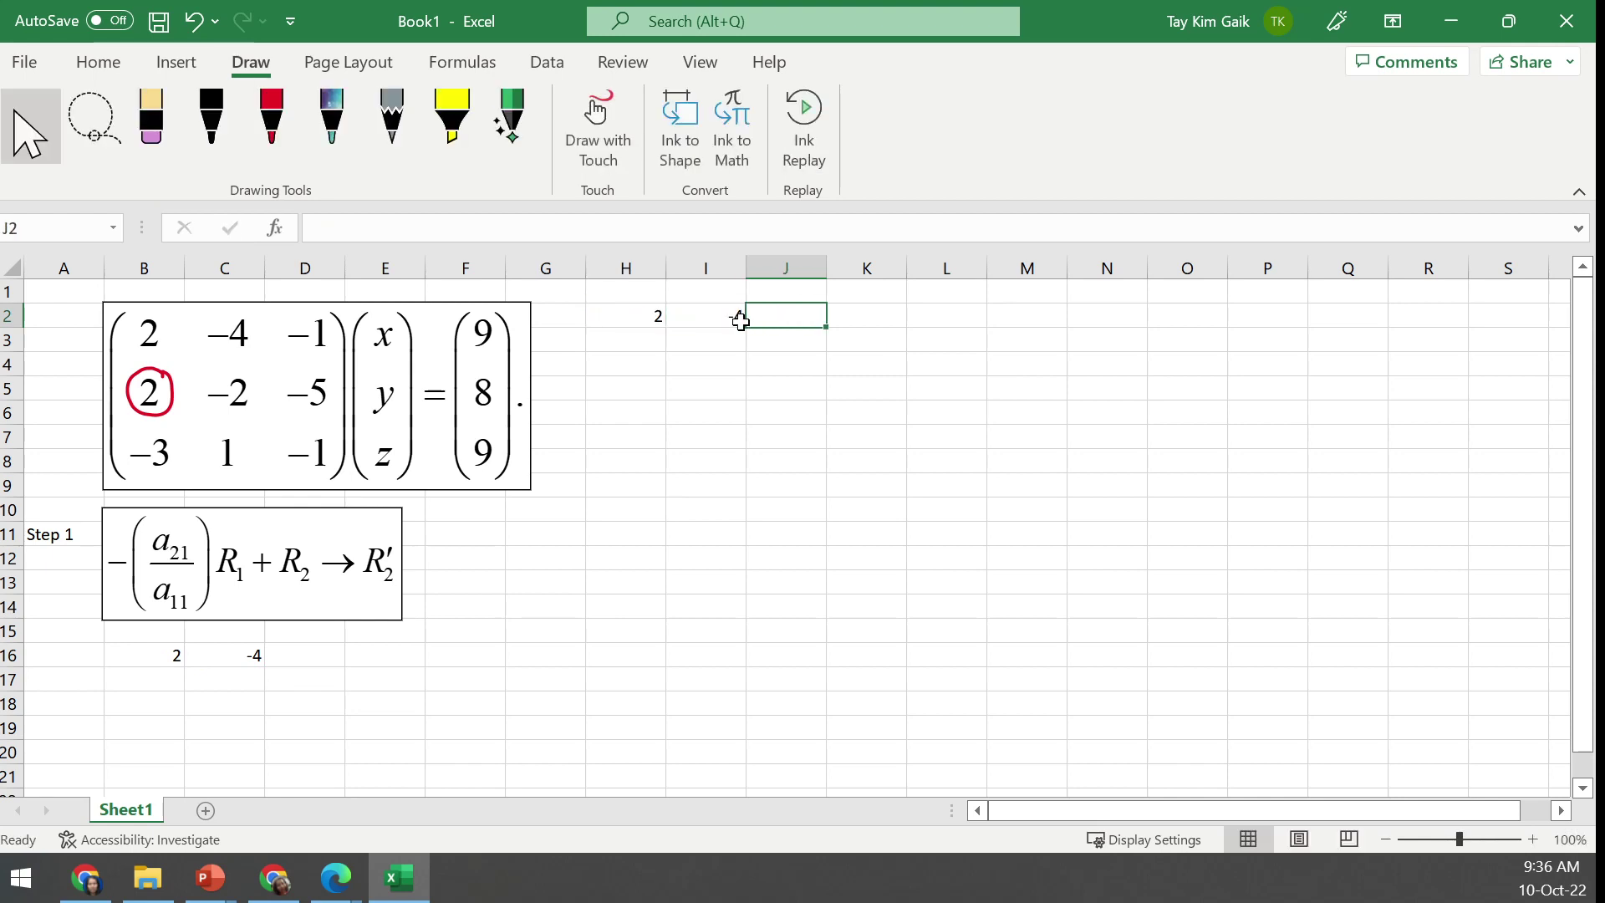
text(-1)
key(Tab)
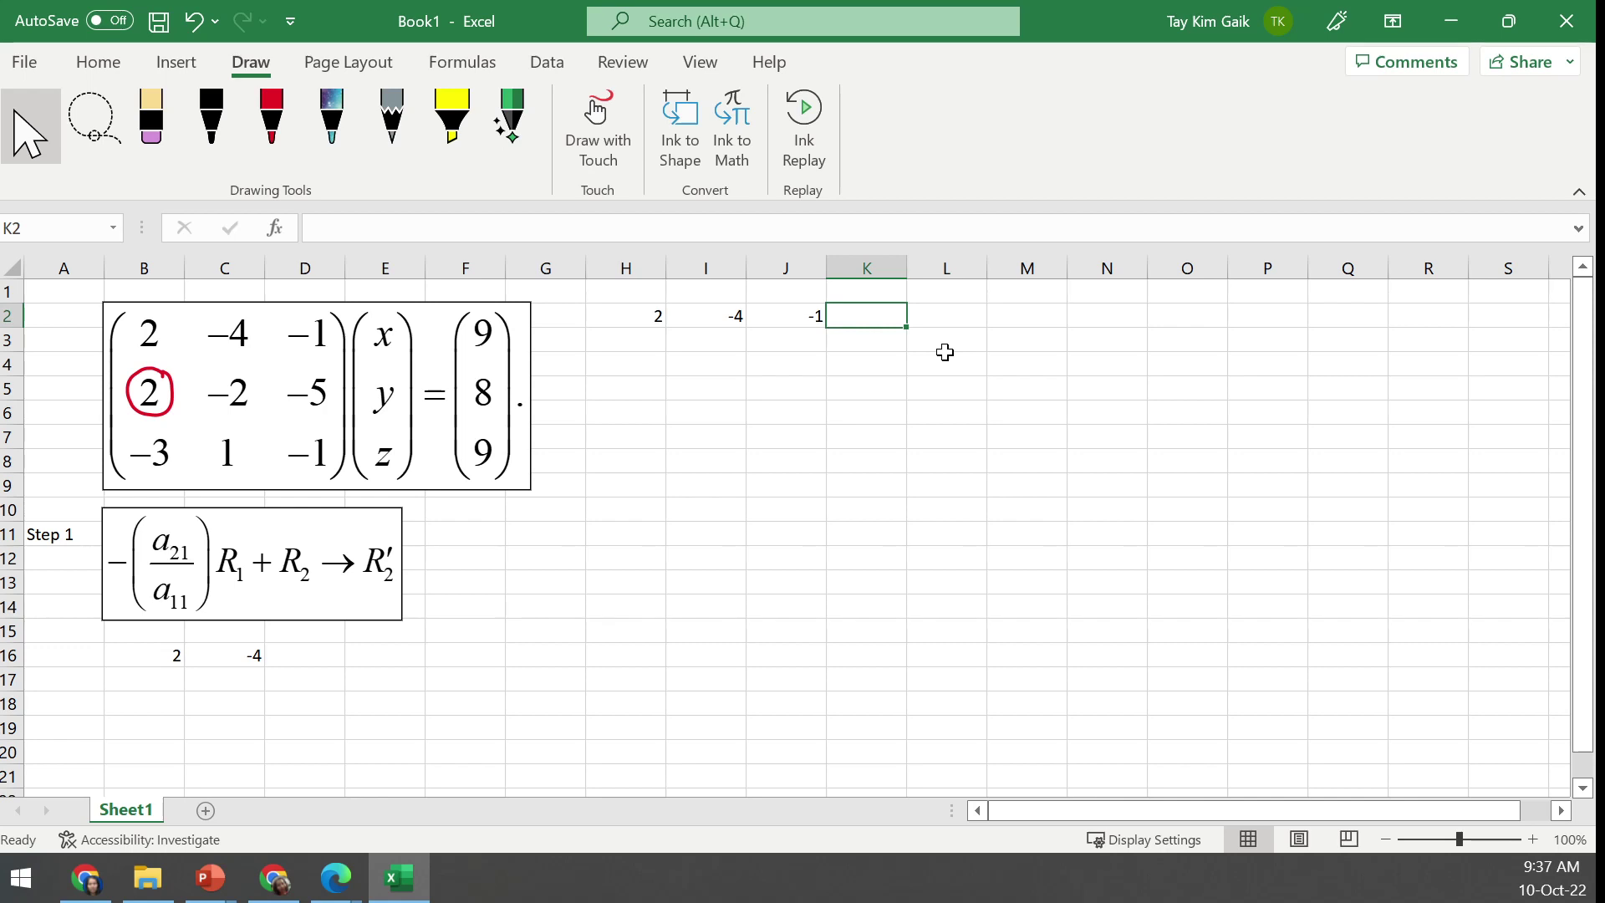
text(9)
key(Return)
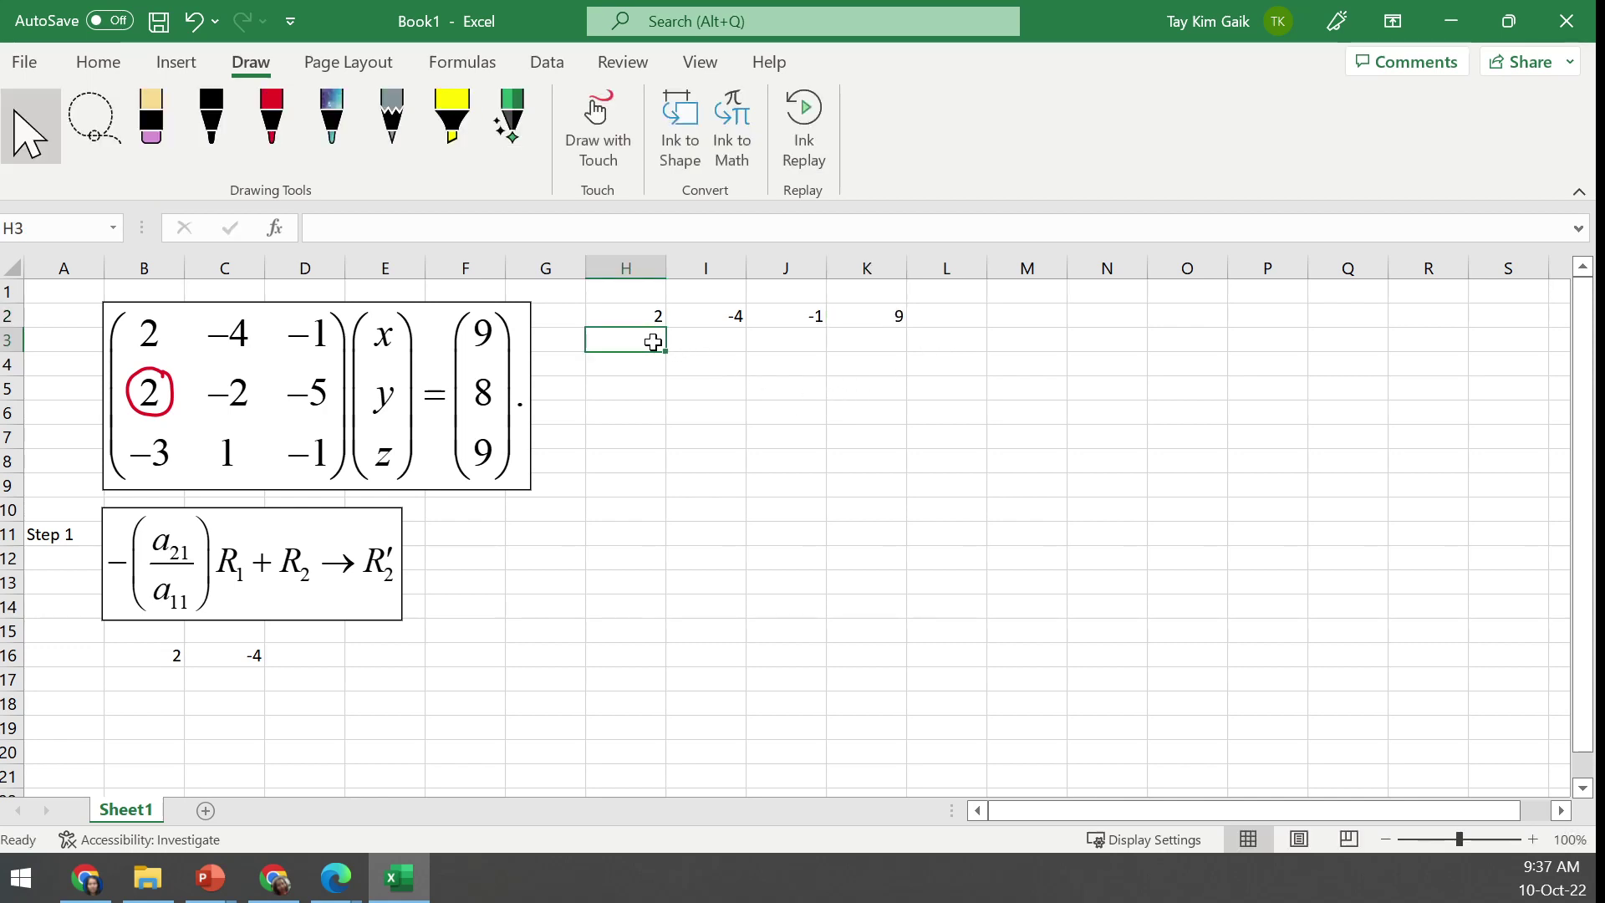
Enter the second row of the augmented matrix, 2, -2, -5 and 8, in cells H3 to K3
text(21)
key(Tab)
text(-)
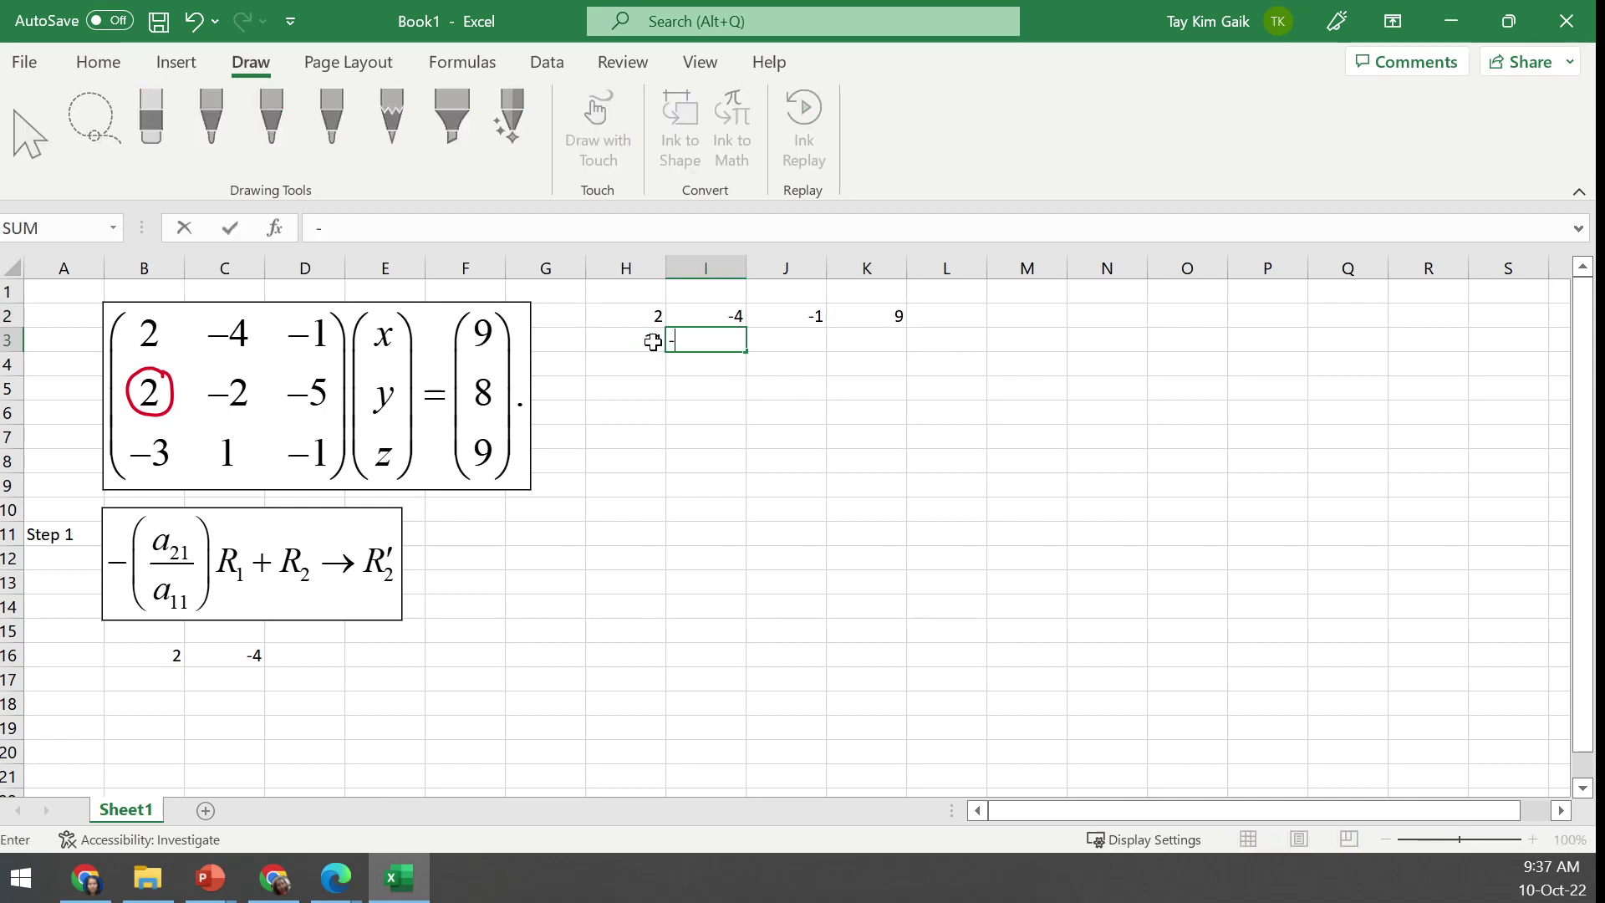
key(Tab)
text(-)
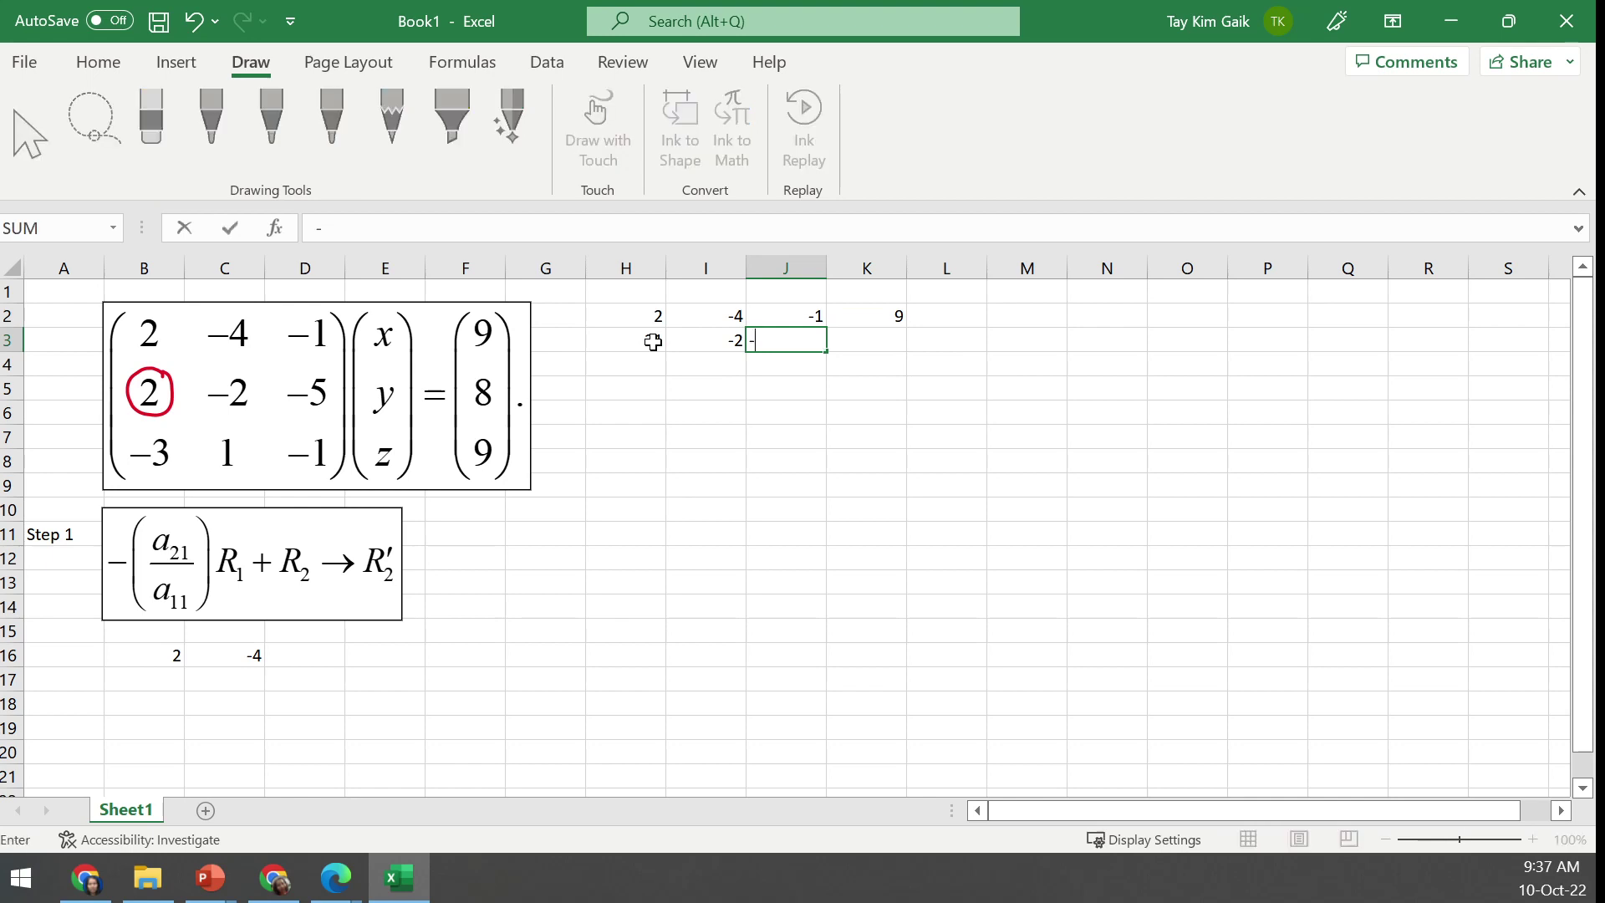
key(F12)
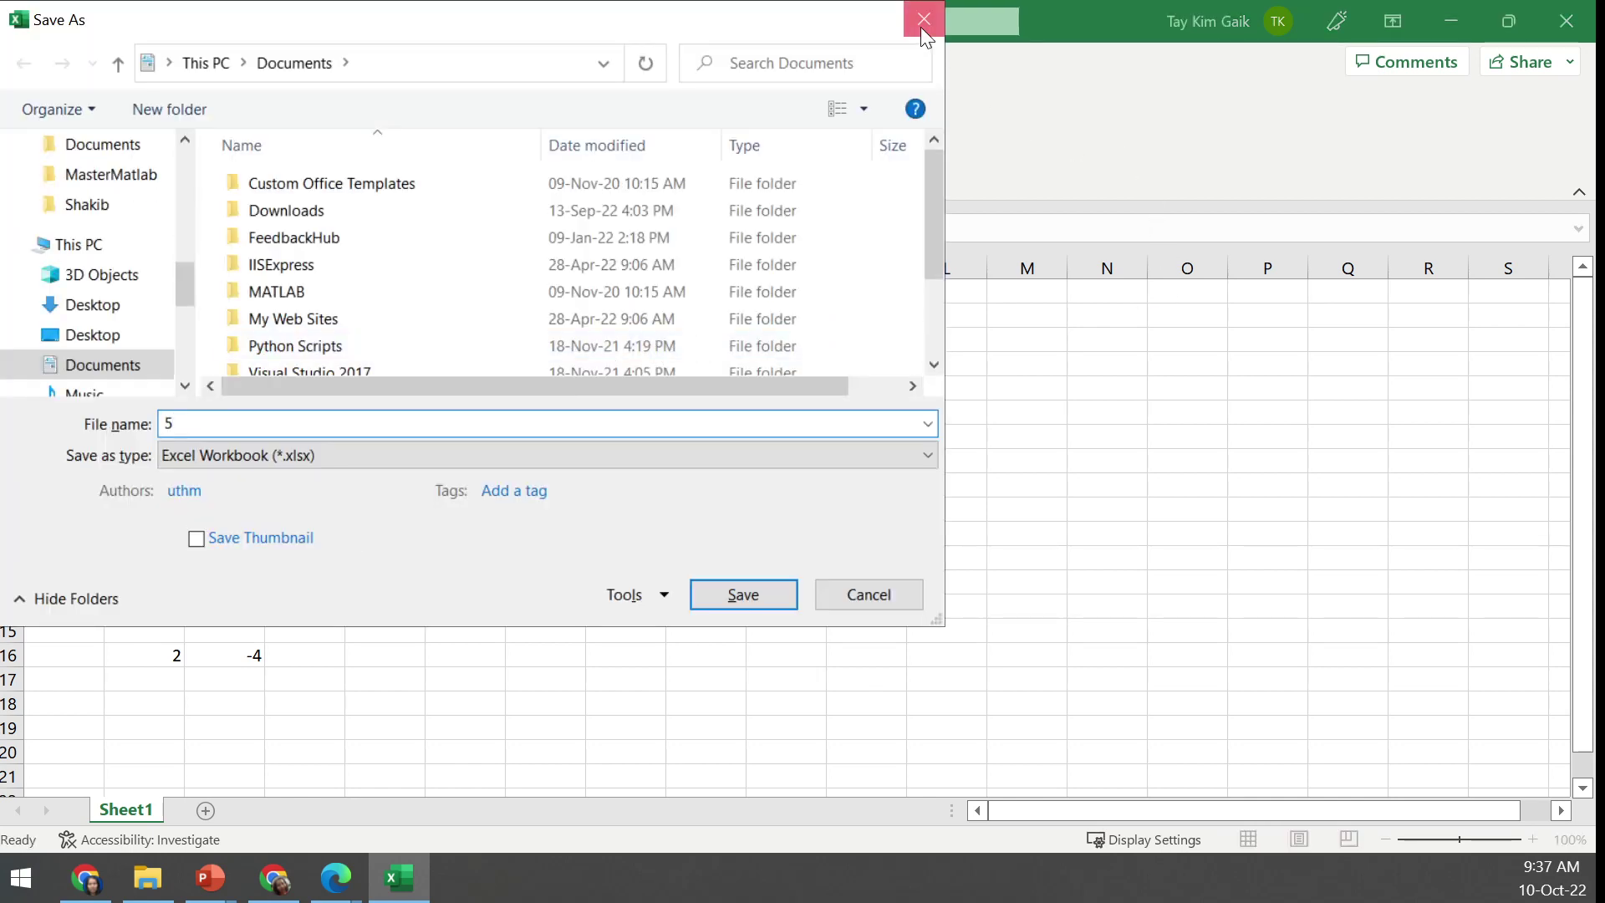
click(924, 18)
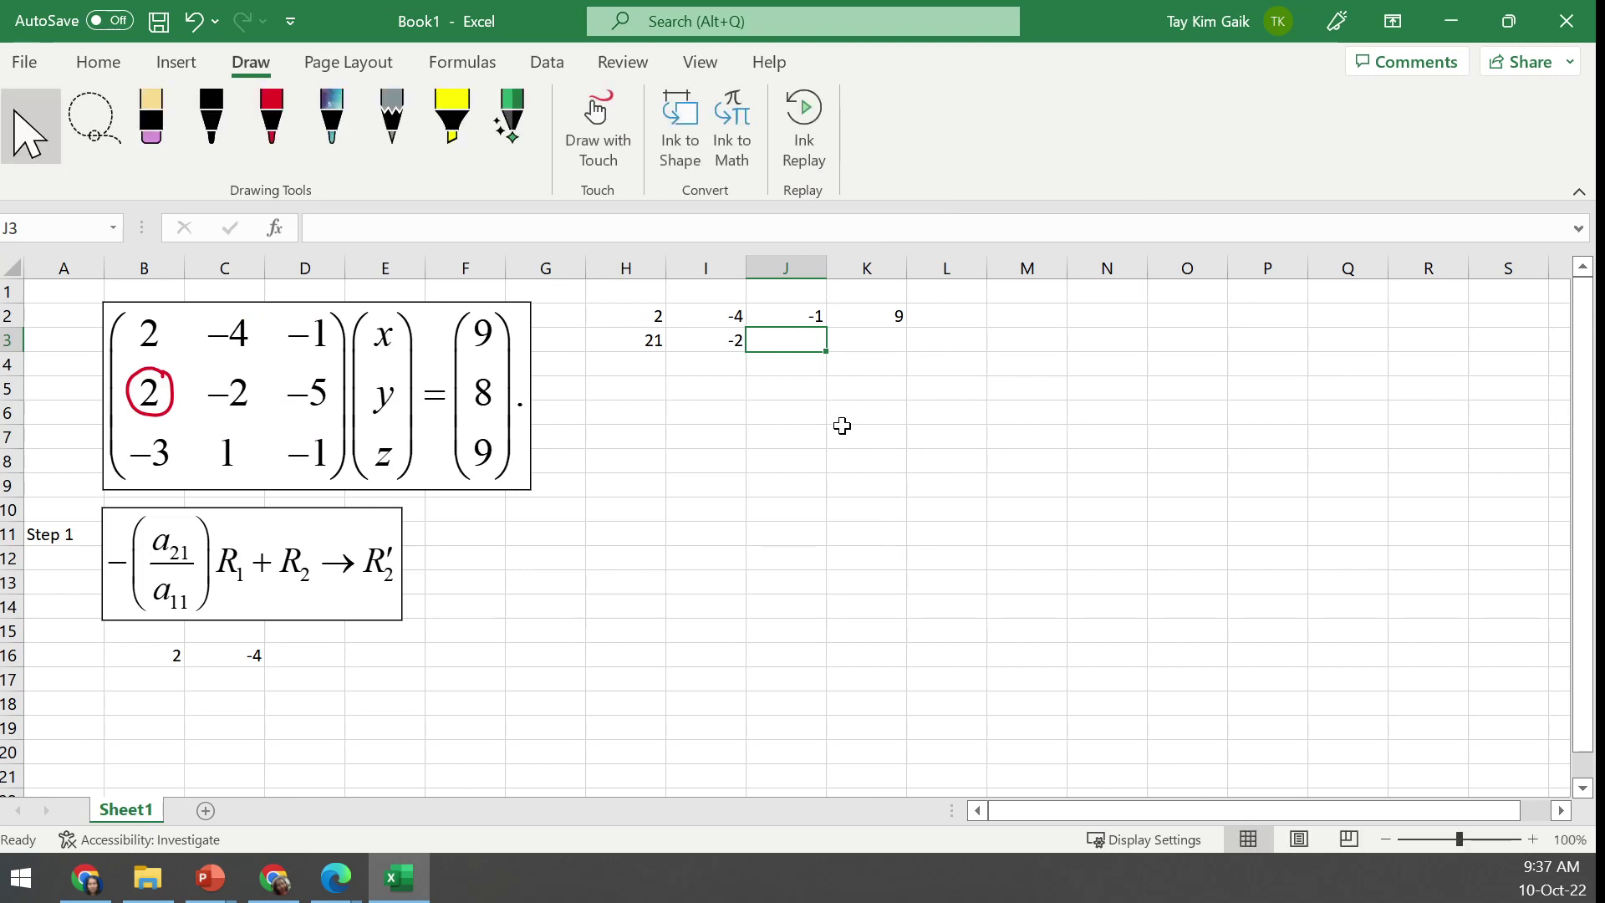
text(-5)
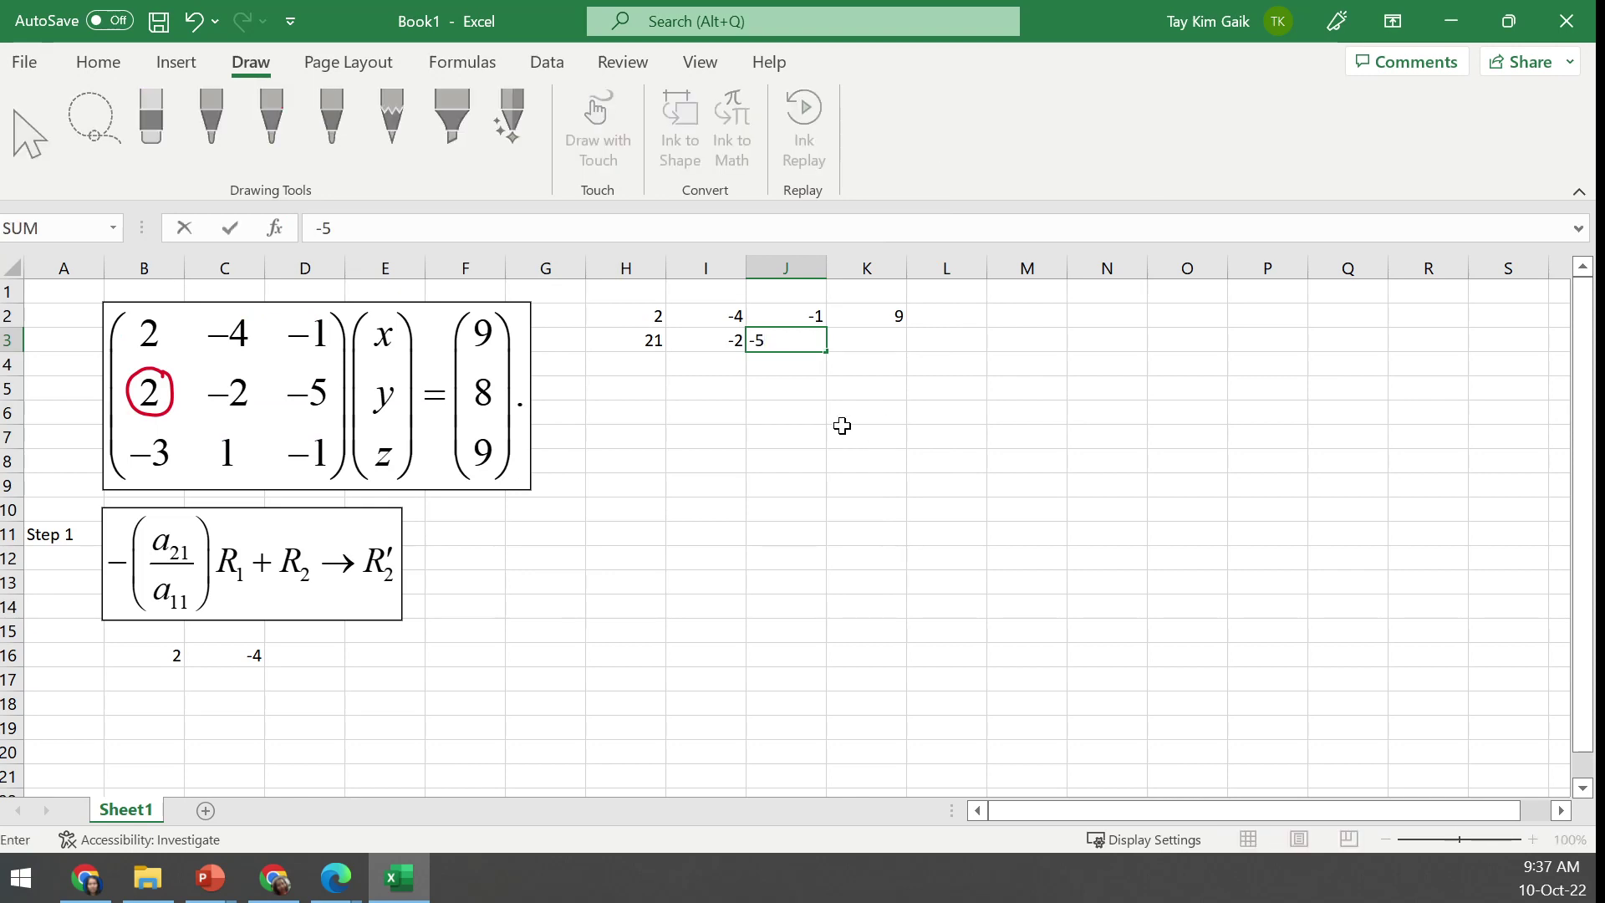
key(Tab)
text(8)
key(Tab)
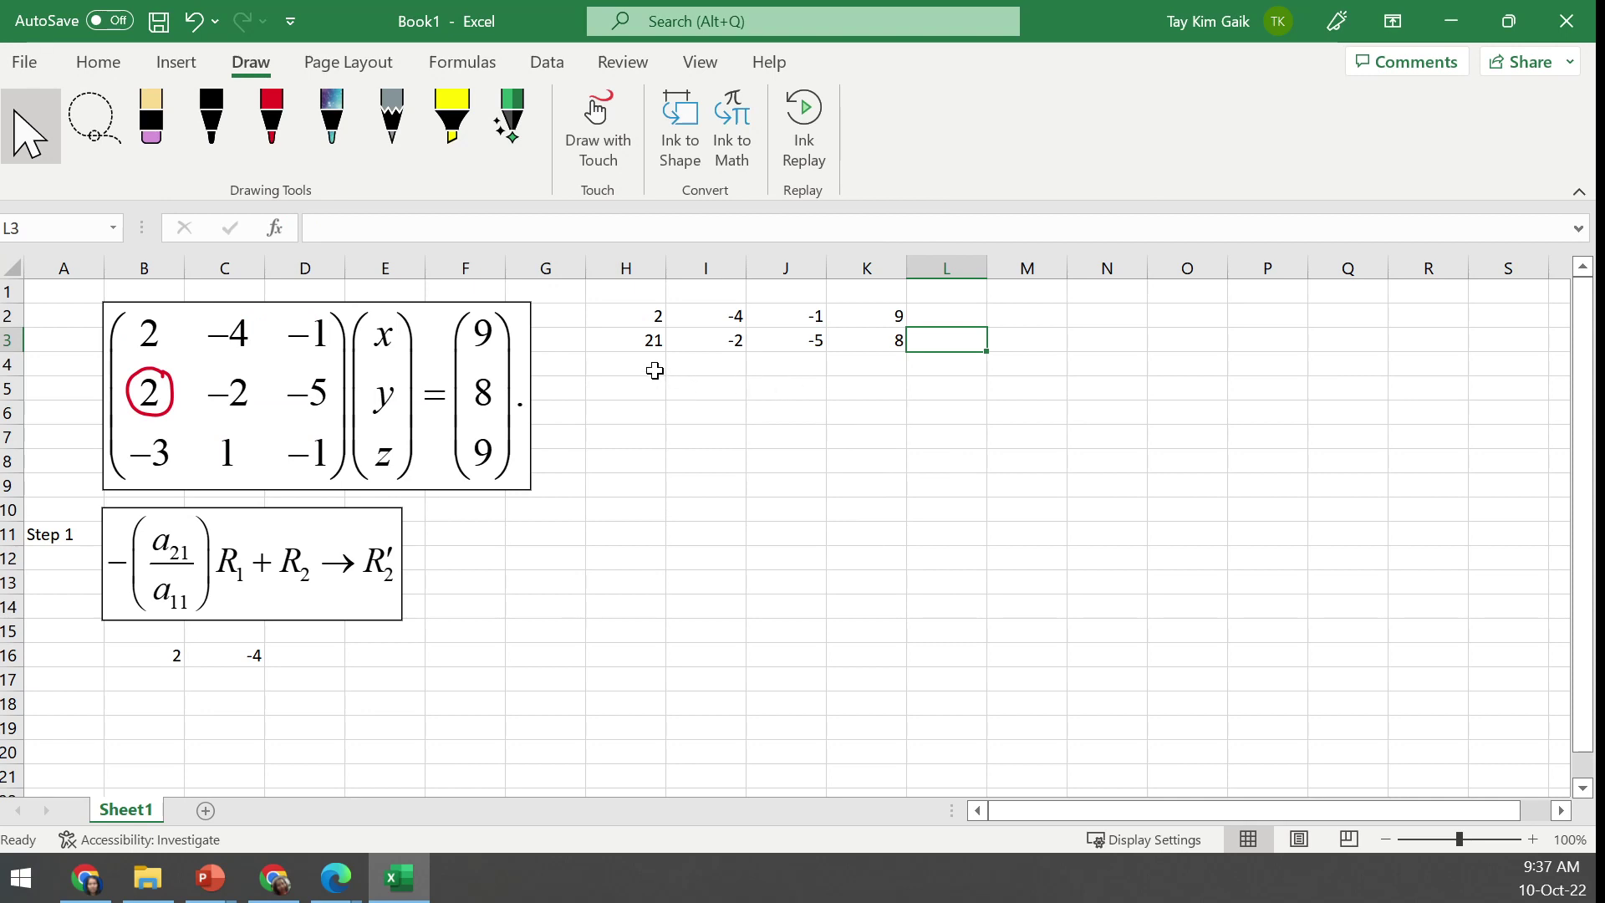
click(642, 336)
text(2)
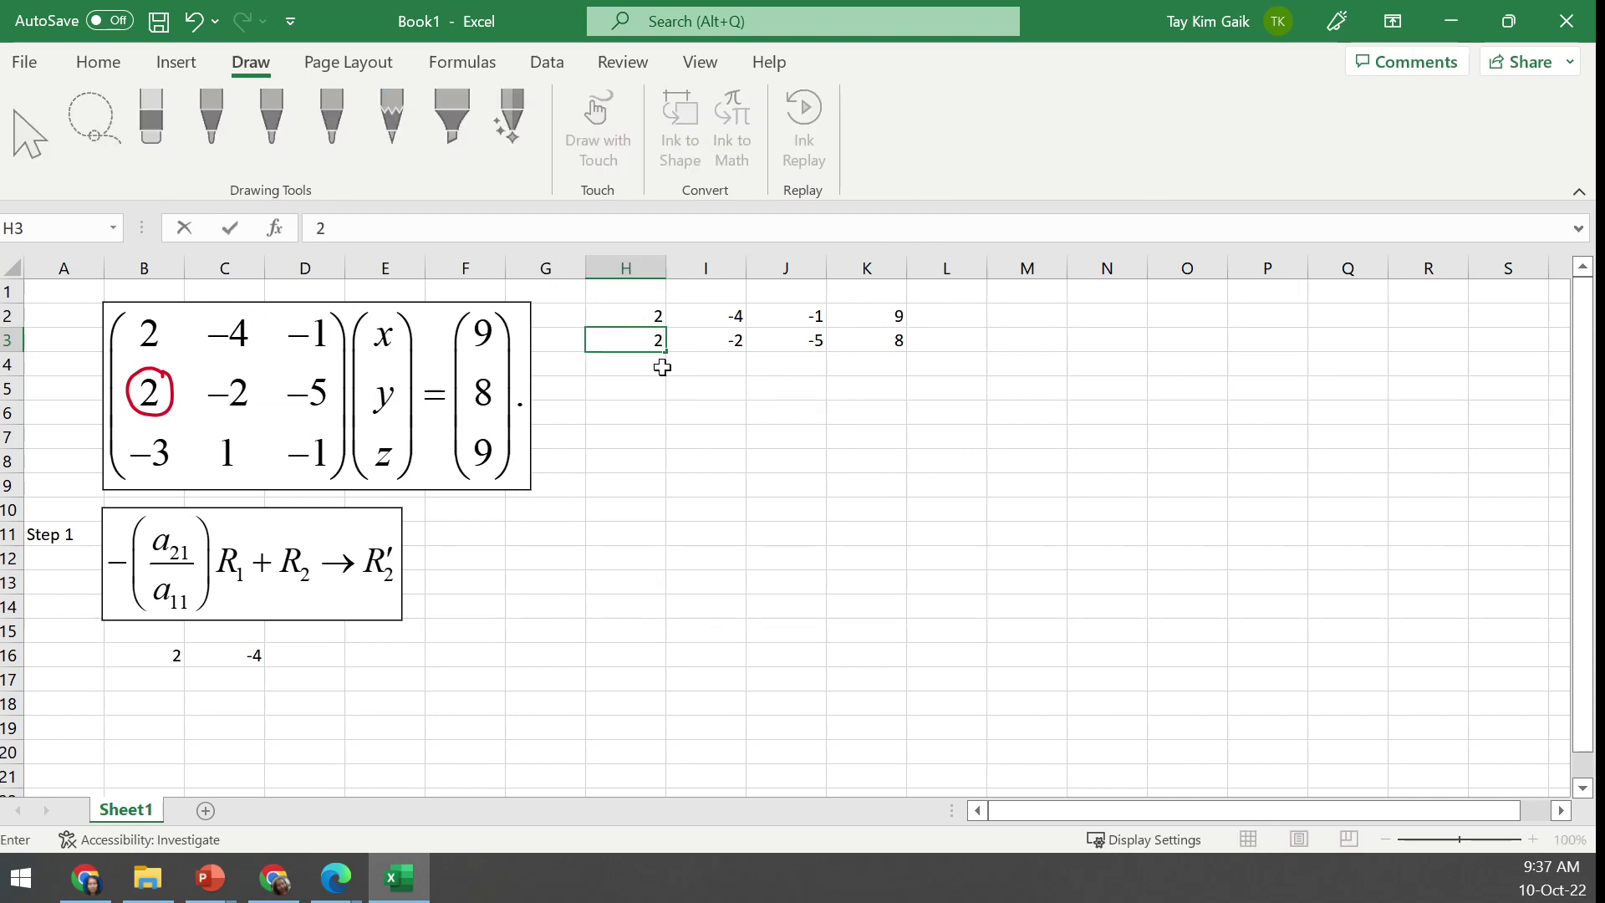
key(Return)
Enter the third row of the augmented matrix, -3, 1, -1 and 9, in cells H4 to K4
text(-)
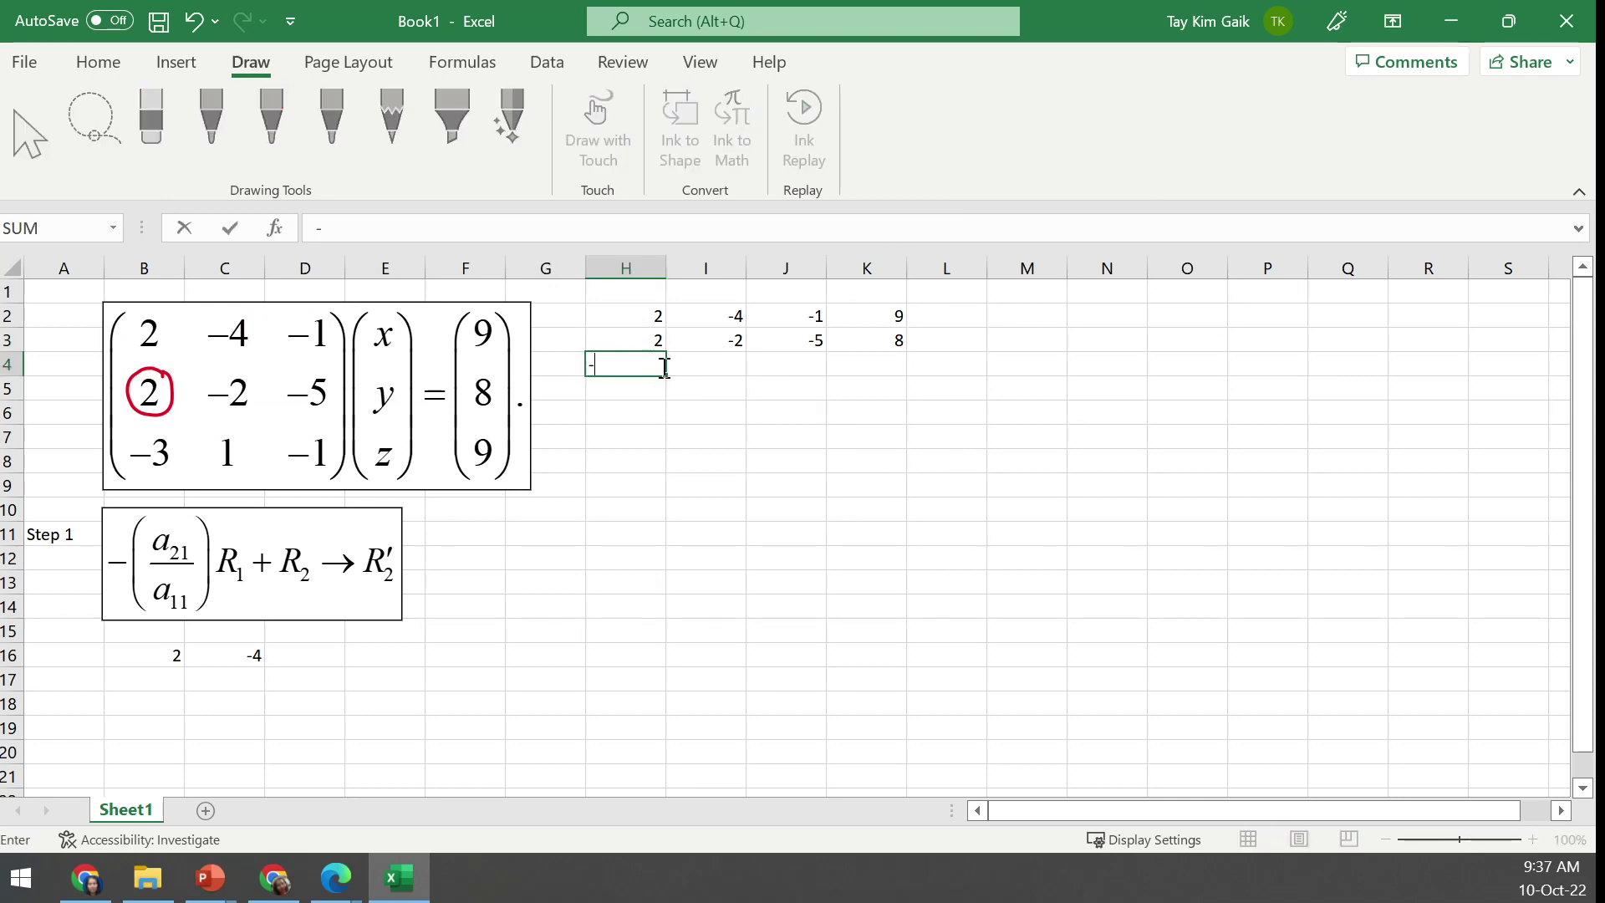
text(3)
key(Tab)
text(1)
key(Tab)
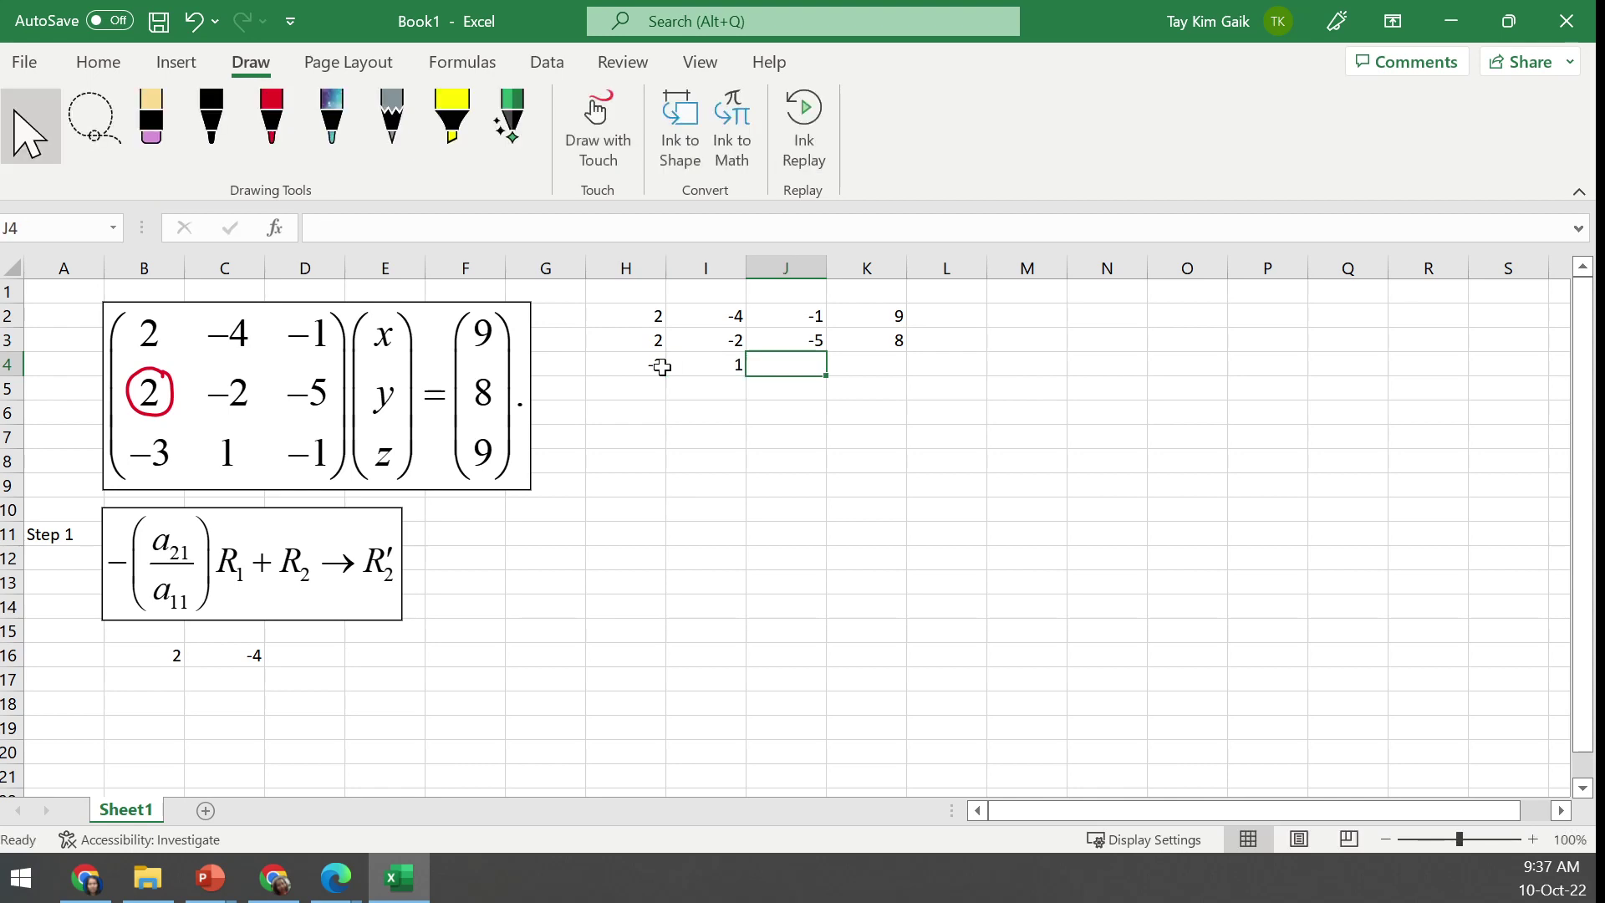
text(-1)
key(Tab)
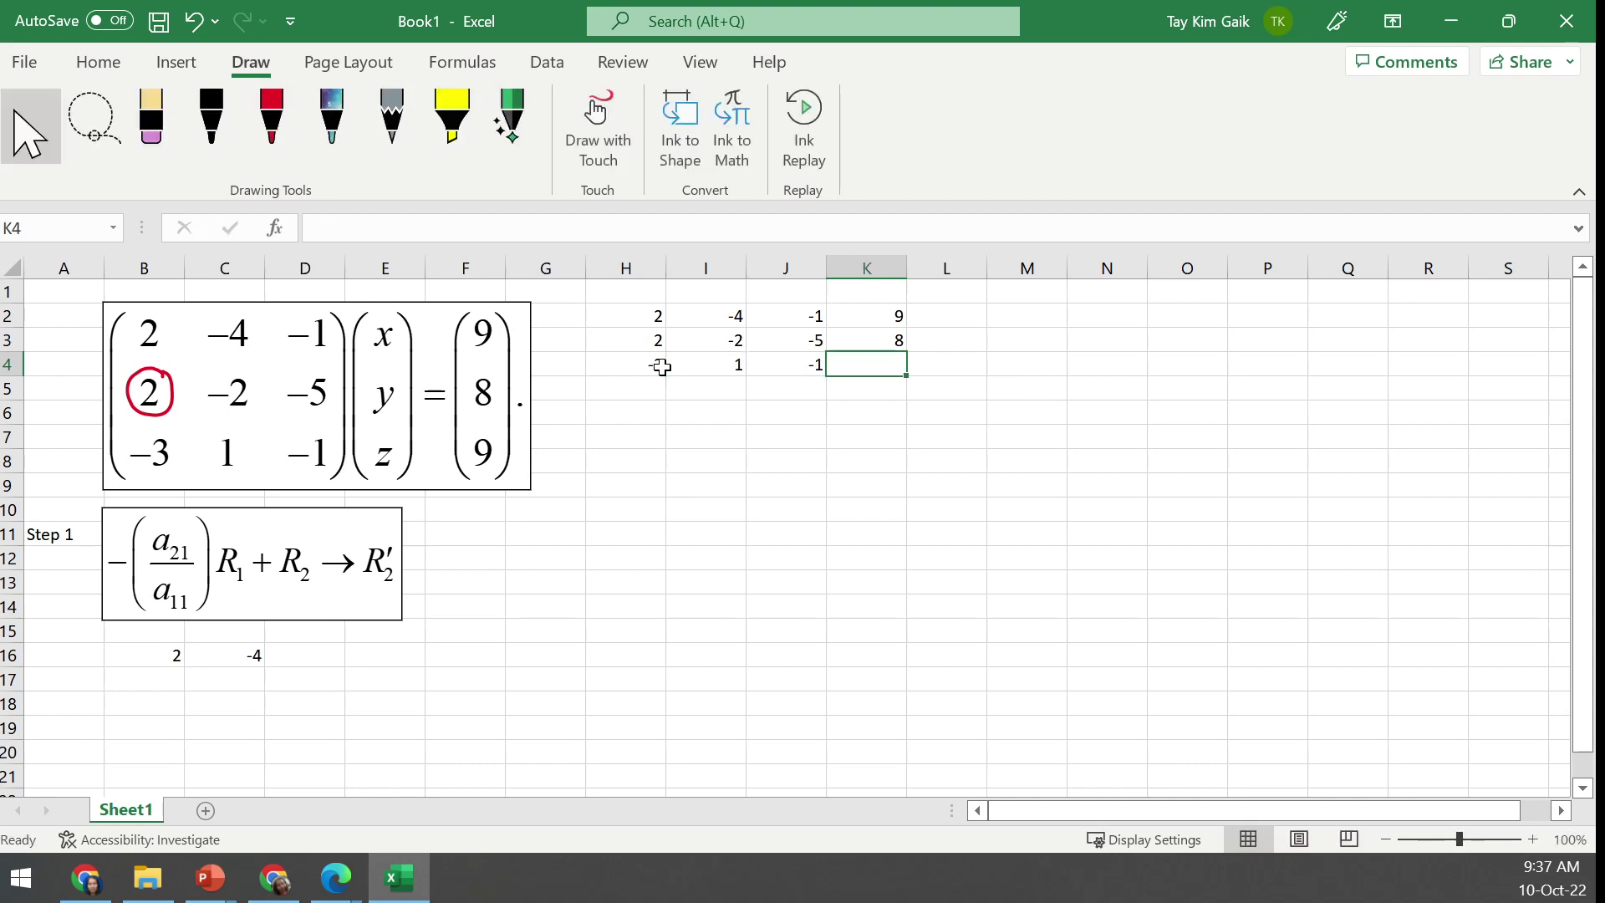
text(9)
key(Tab)
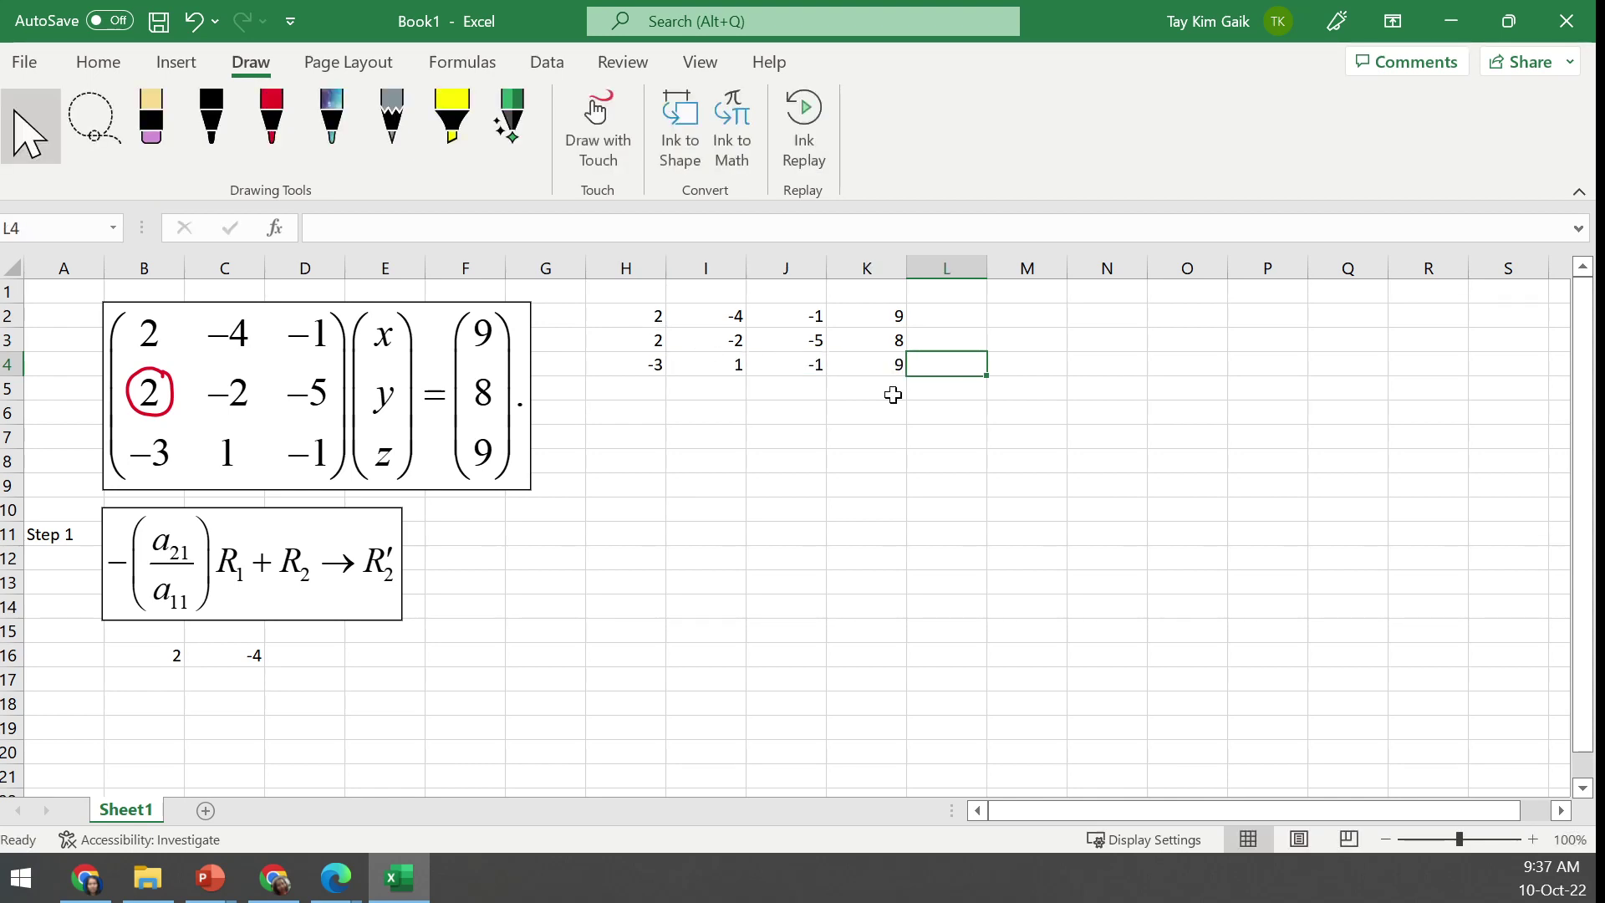
Center the augmented matrix values in H2:K4 and apply all borders to the range
drag(632, 335, 870, 359)
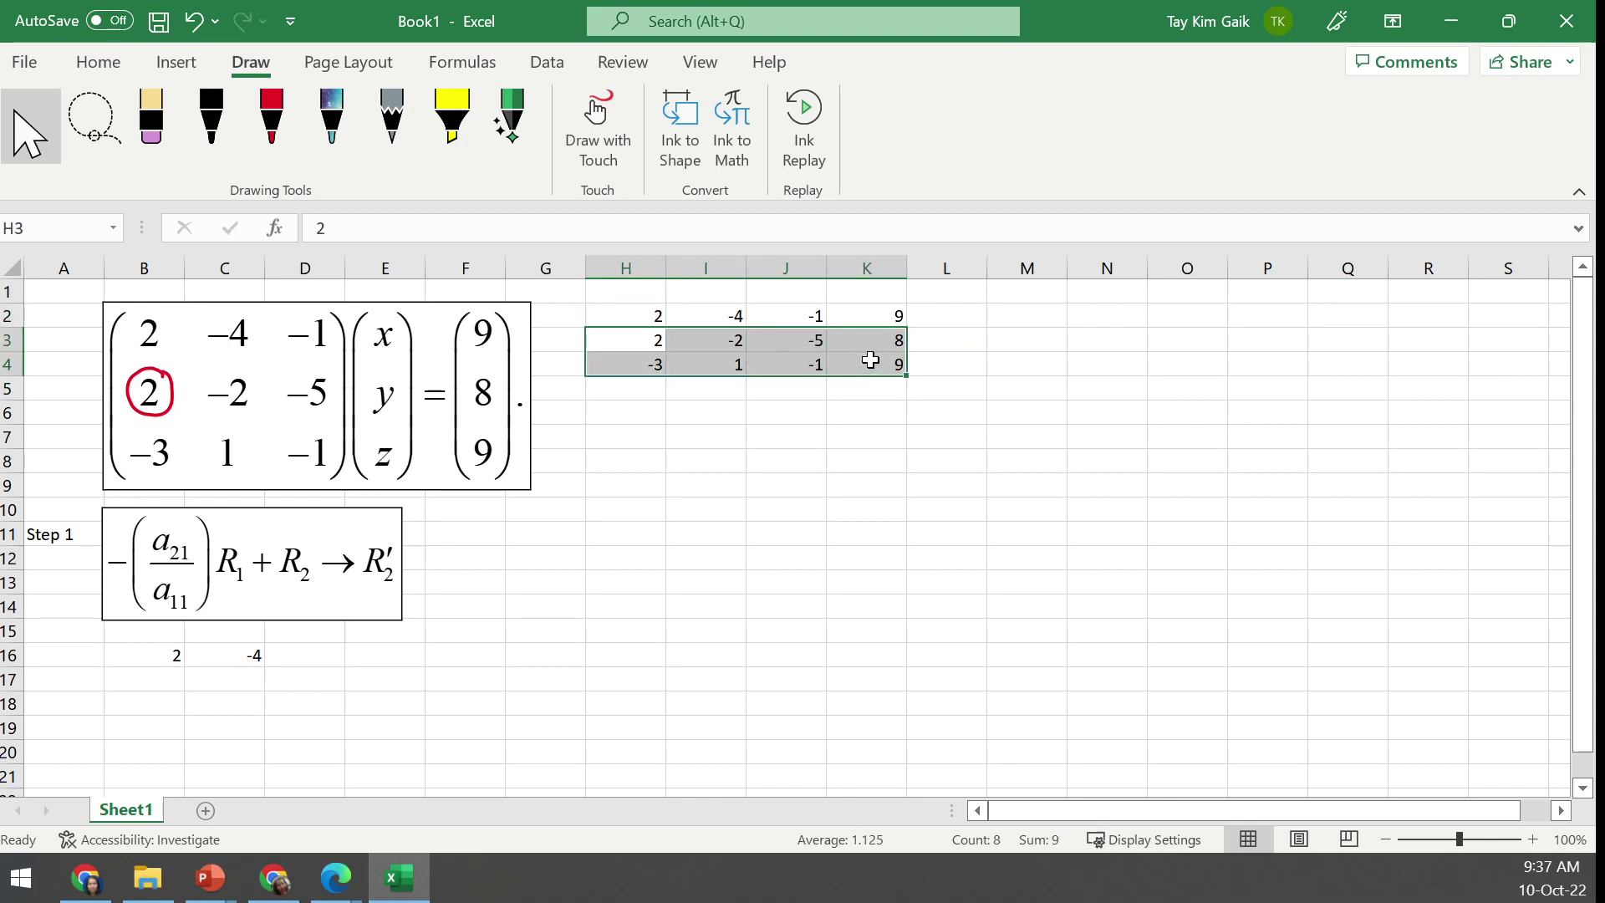
mouse_move(622, 316)
mouse_down()
mouse_move(861, 338)
mouse_move(866, 359)
mouse_up()
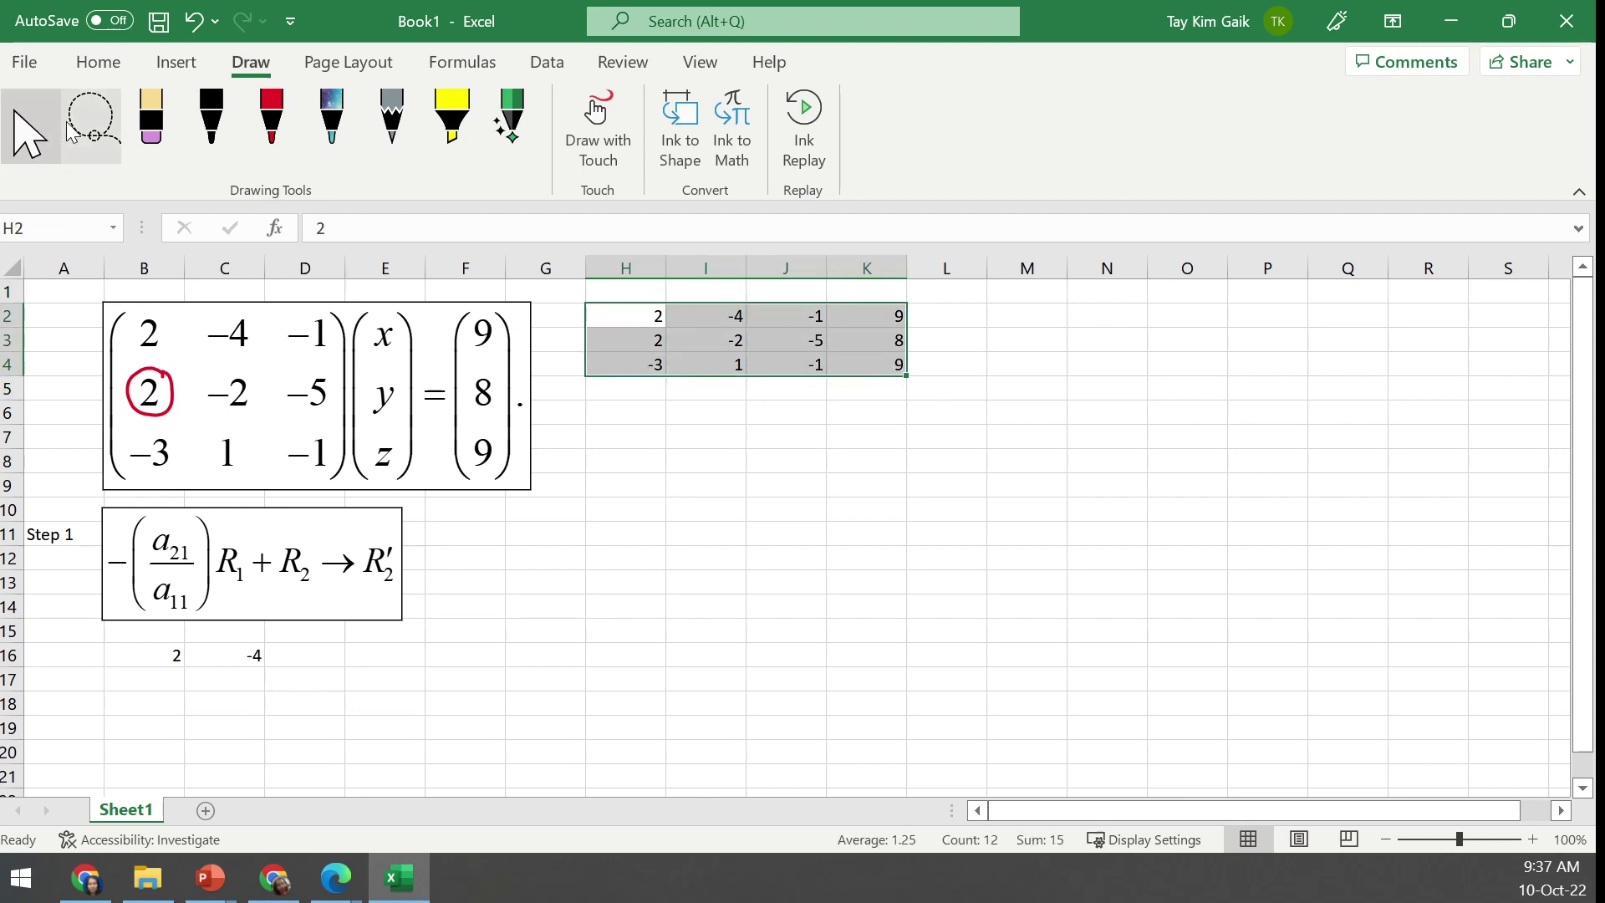
click(94, 66)
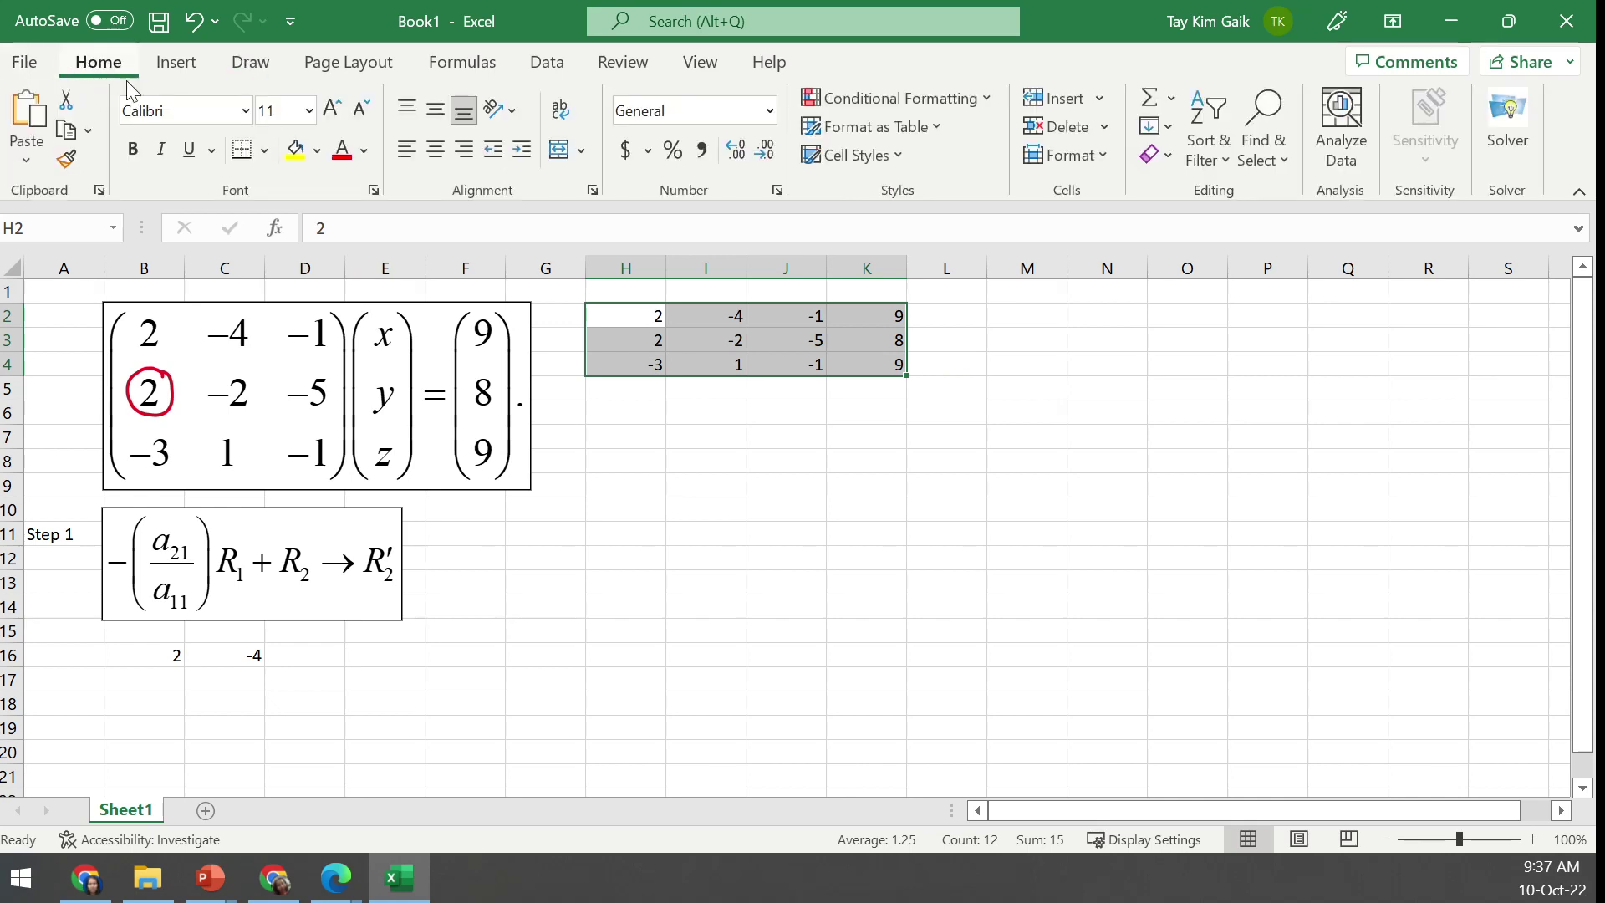
click(434, 153)
click(264, 149)
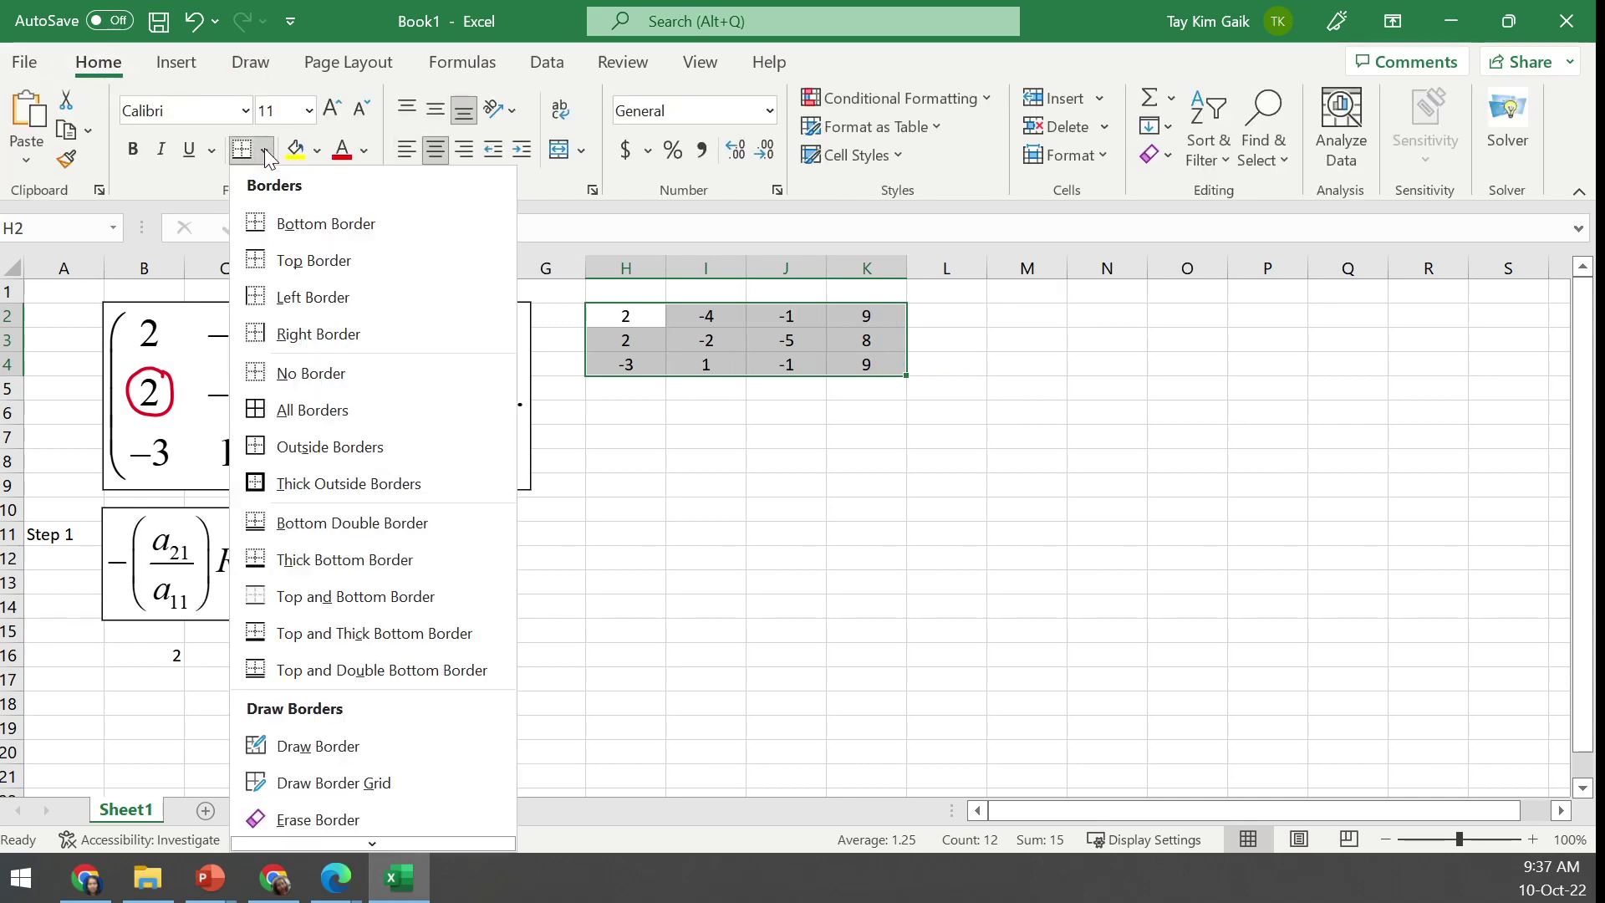
click(293, 405)
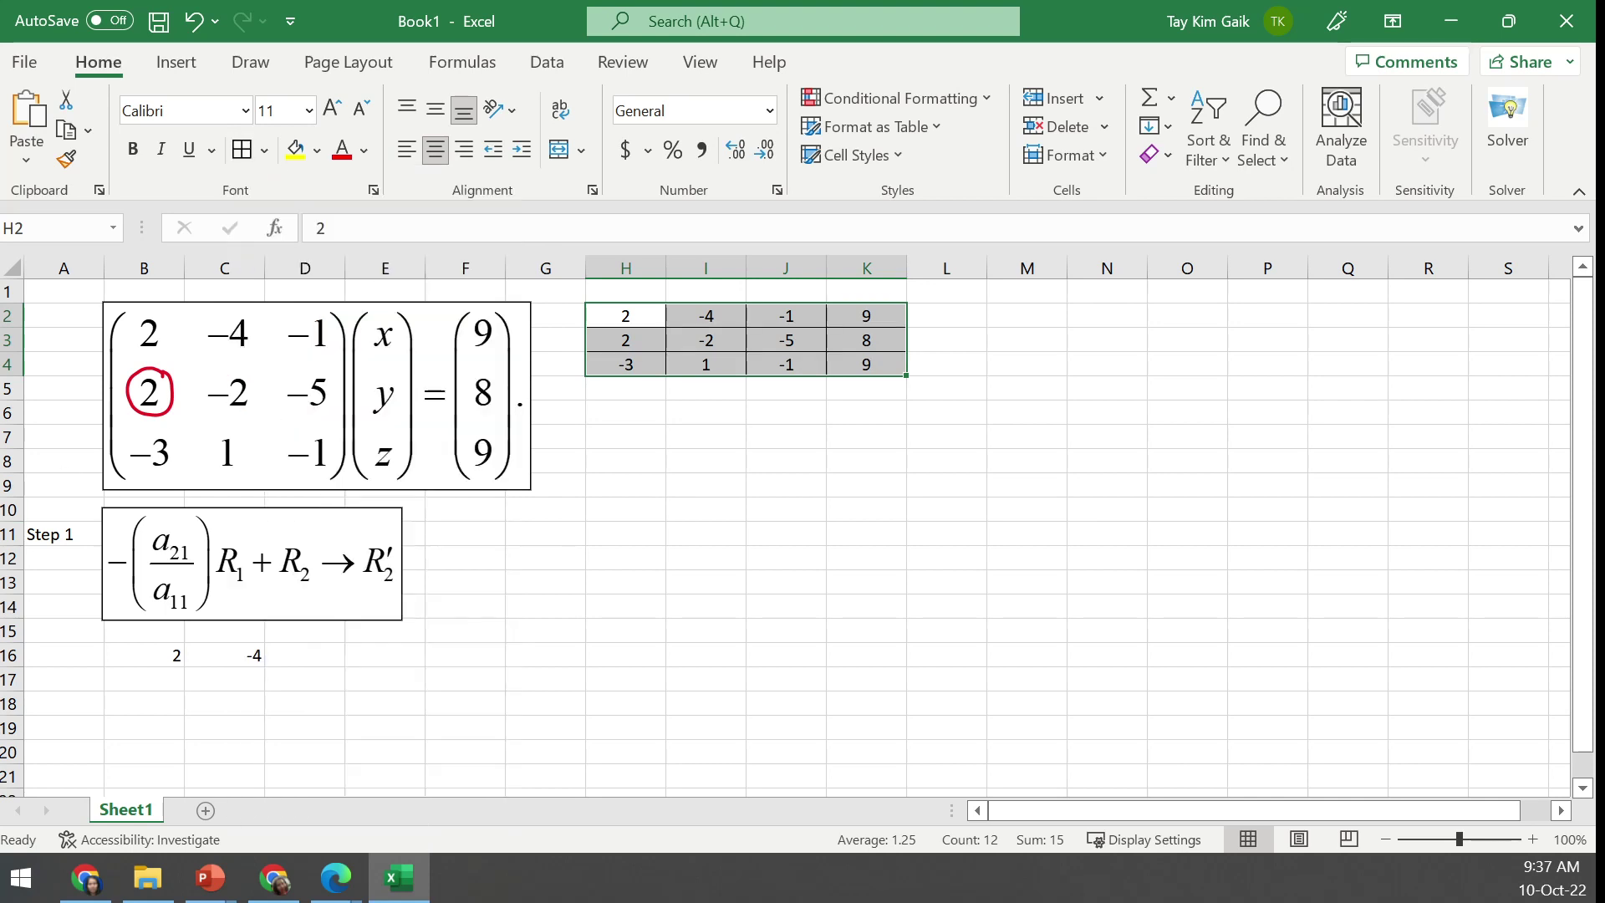
click(888, 560)
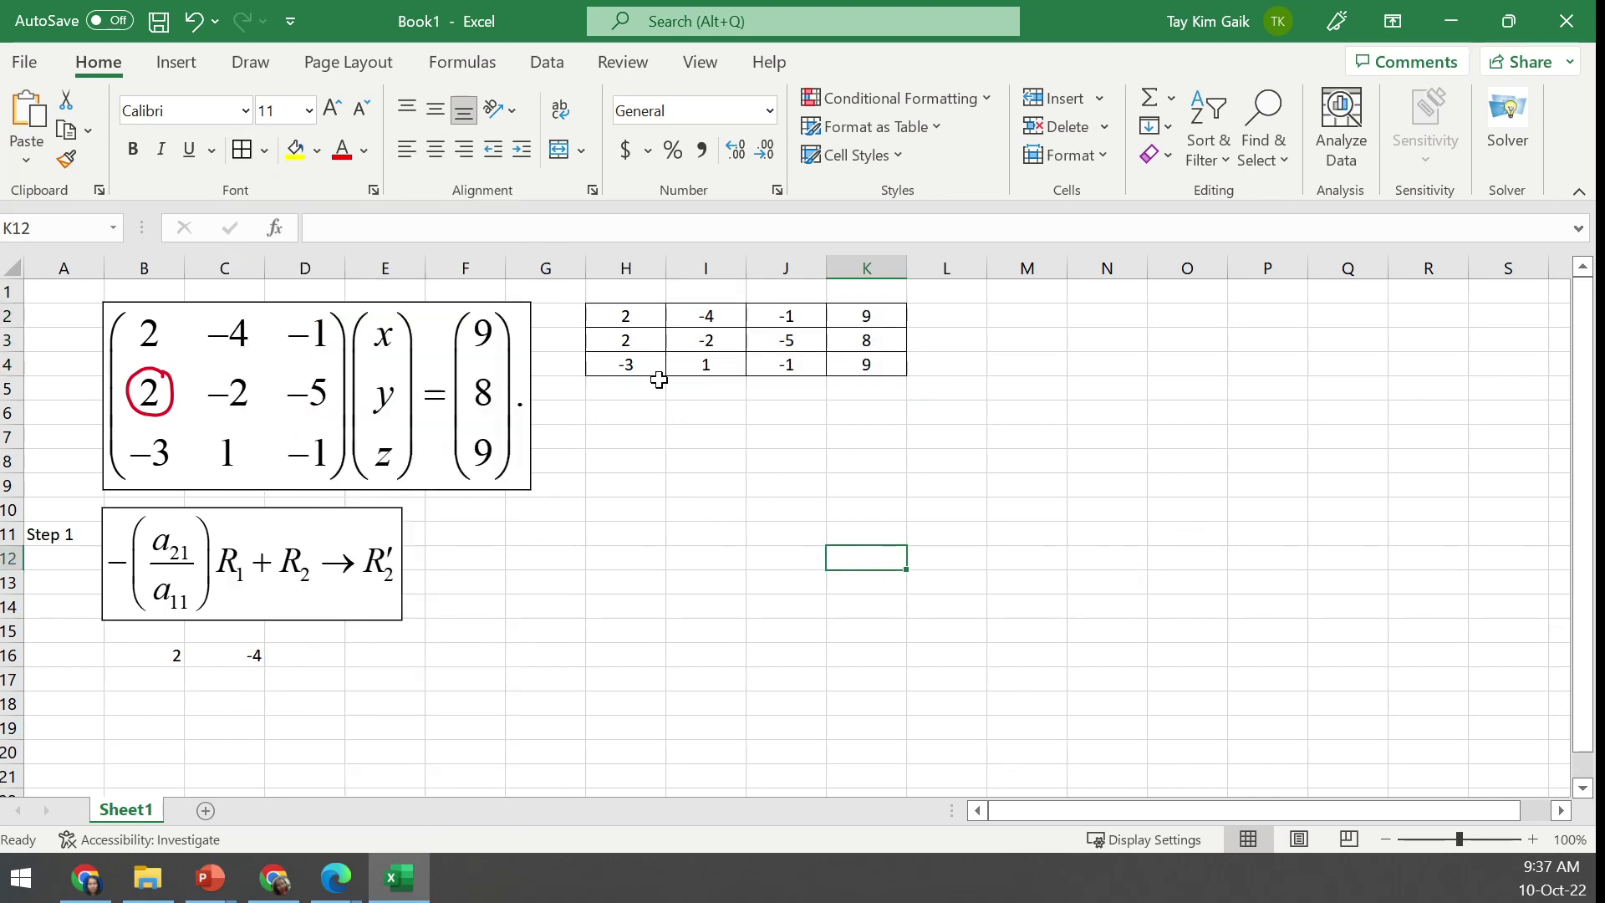
Enter the headings A in I1 and b in K1 above the augmented matrix and center both
click(714, 294)
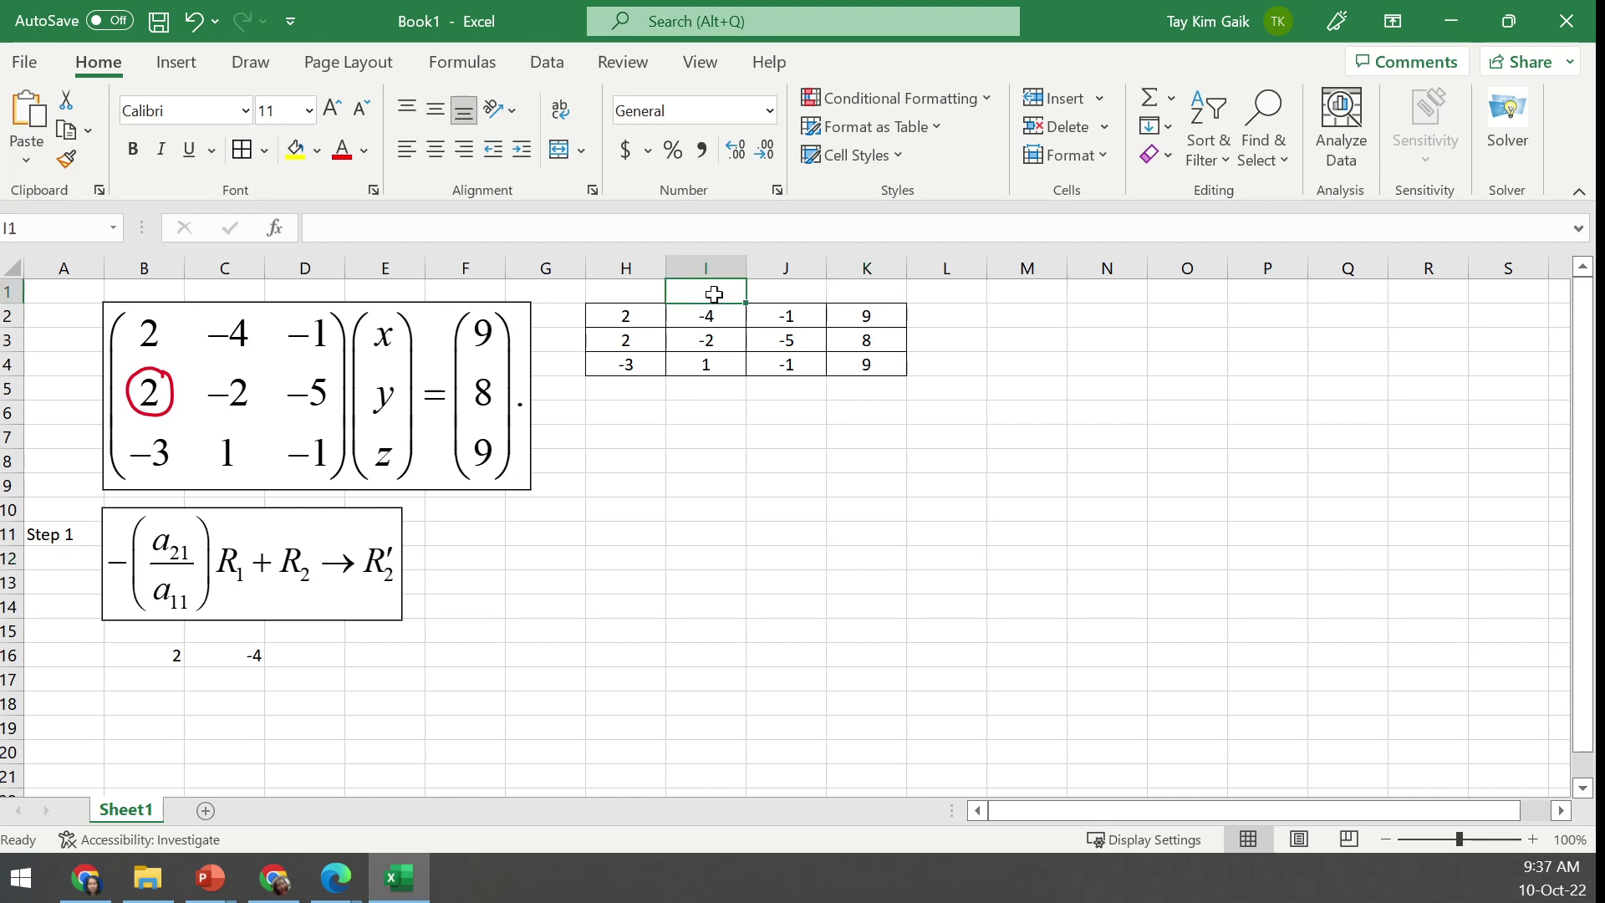
text(A)
click(874, 290)
text(b)
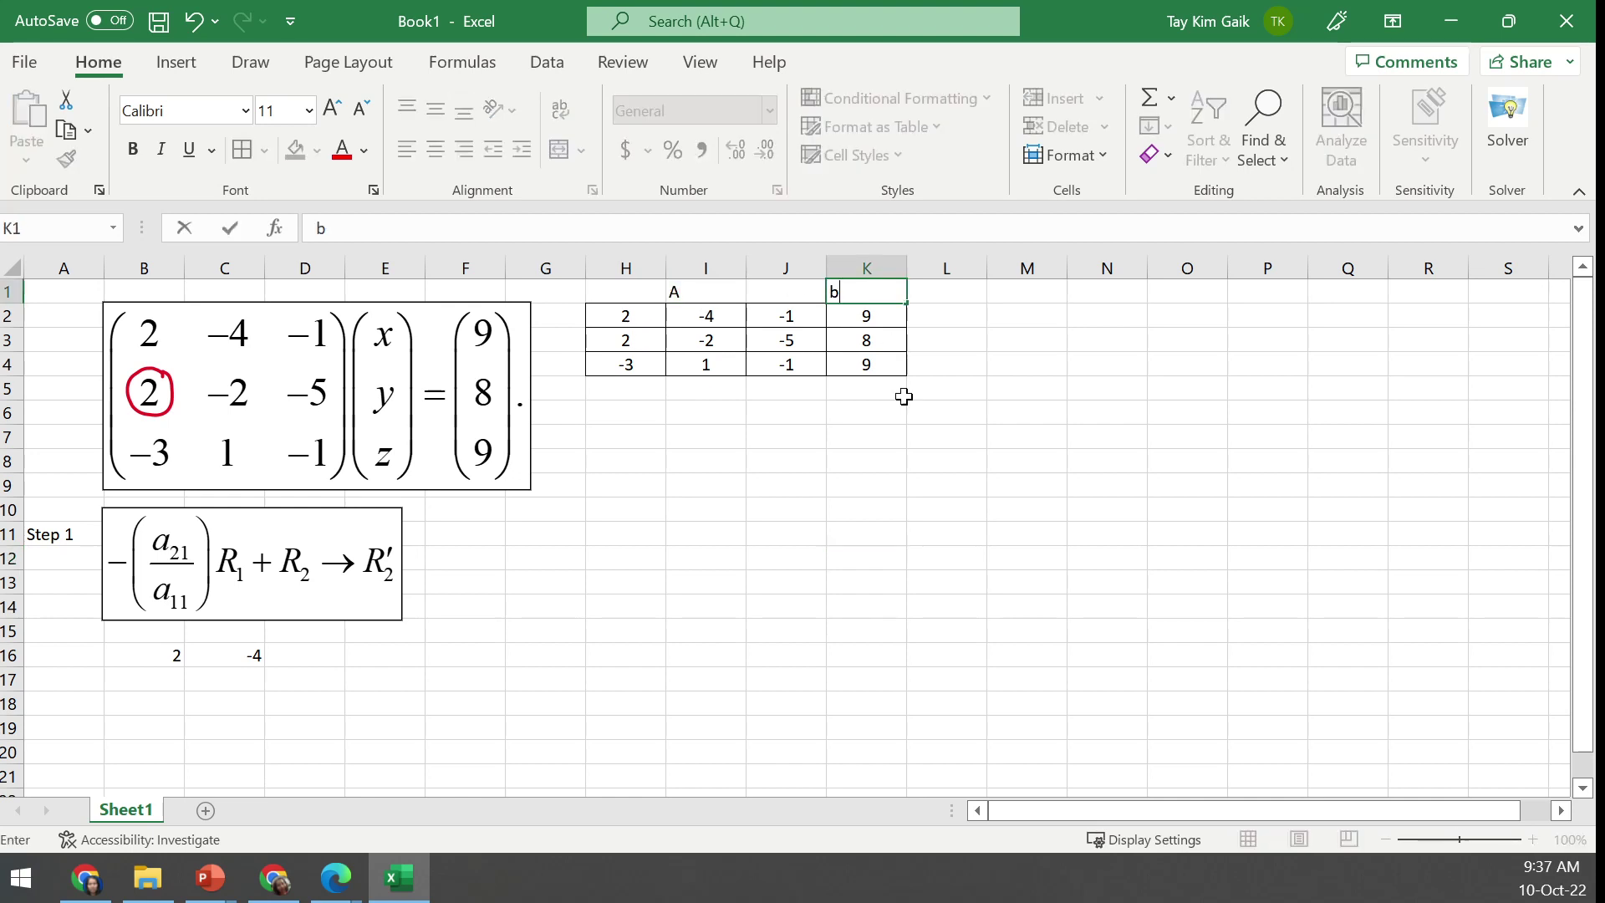
click(945, 486)
click(866, 294)
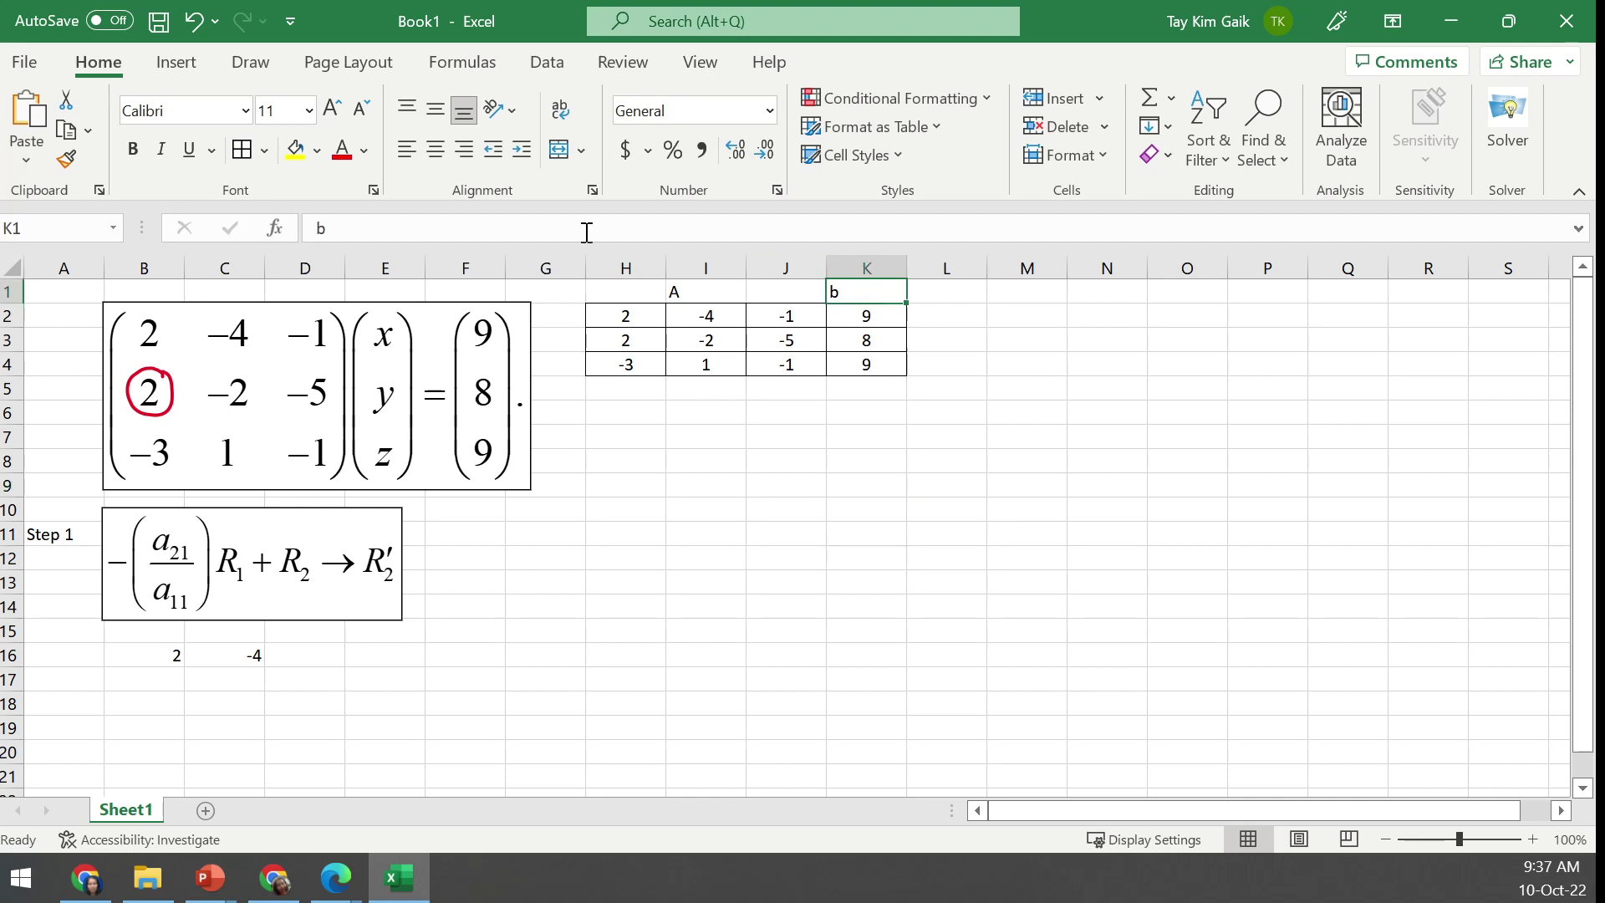
click(435, 150)
click(705, 315)
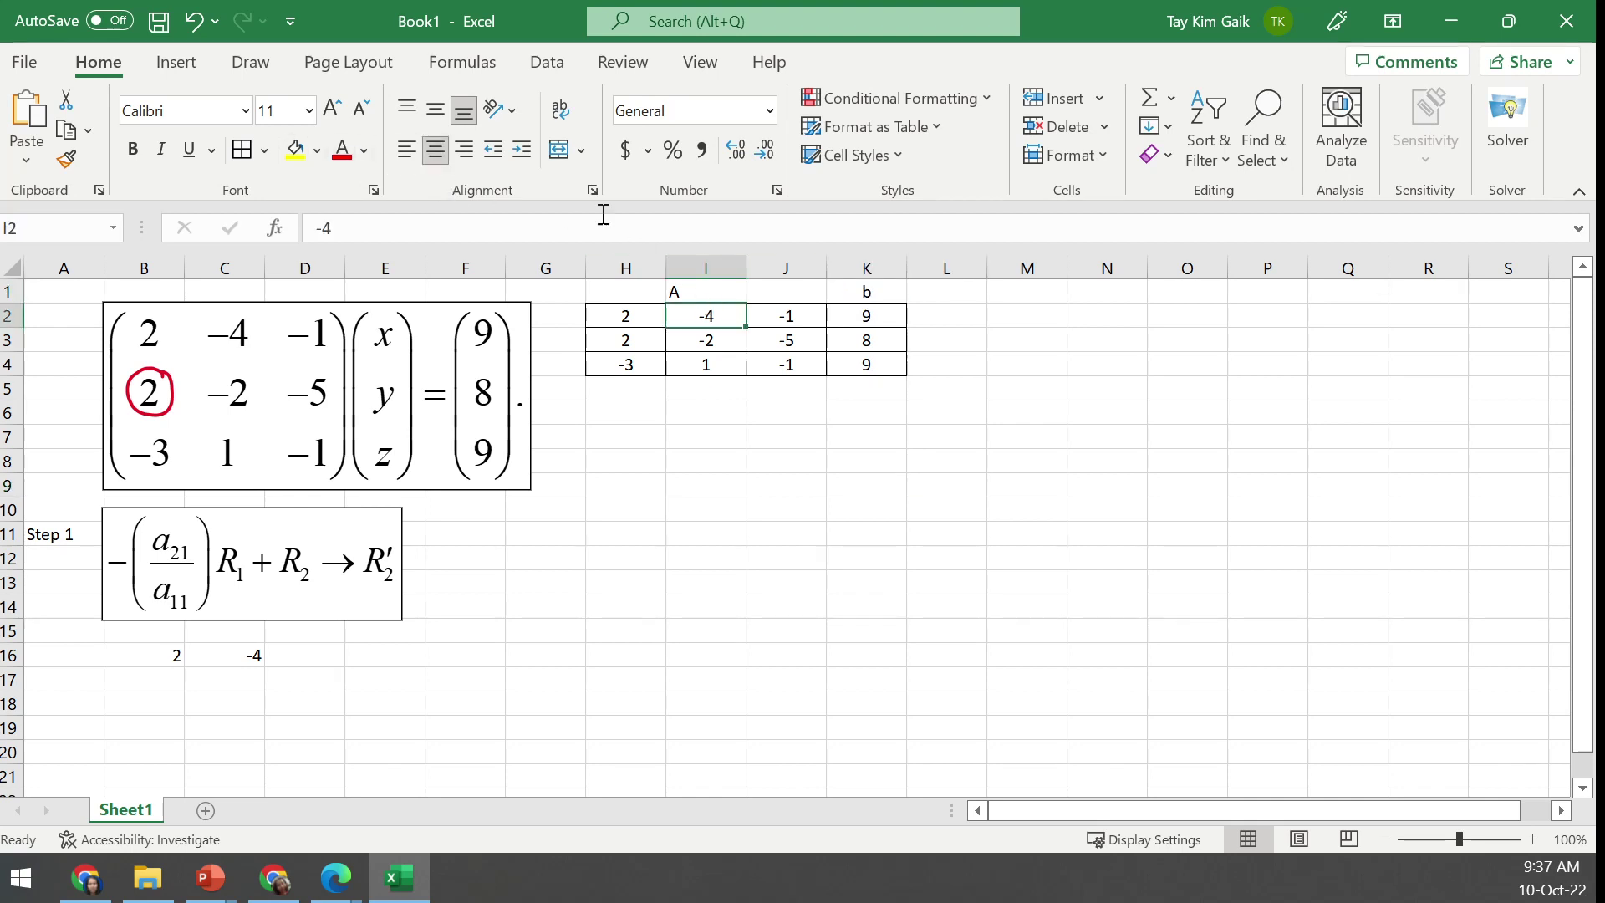
click(721, 290)
click(428, 150)
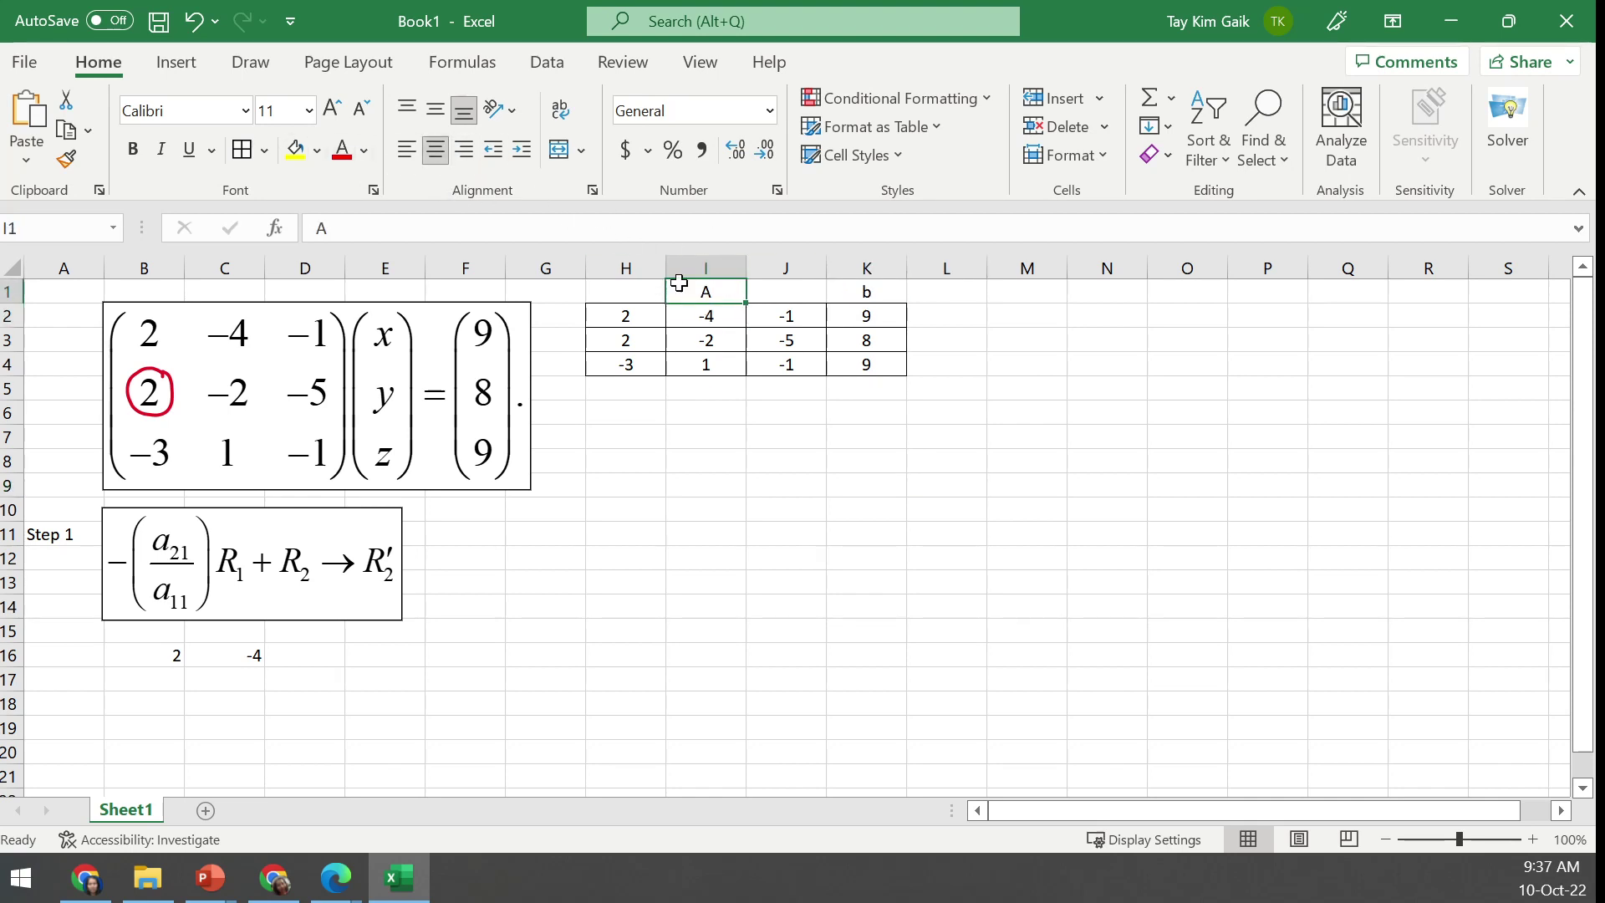
Fill cell H3, the a21 element of the matrix, with yellow
click(638, 342)
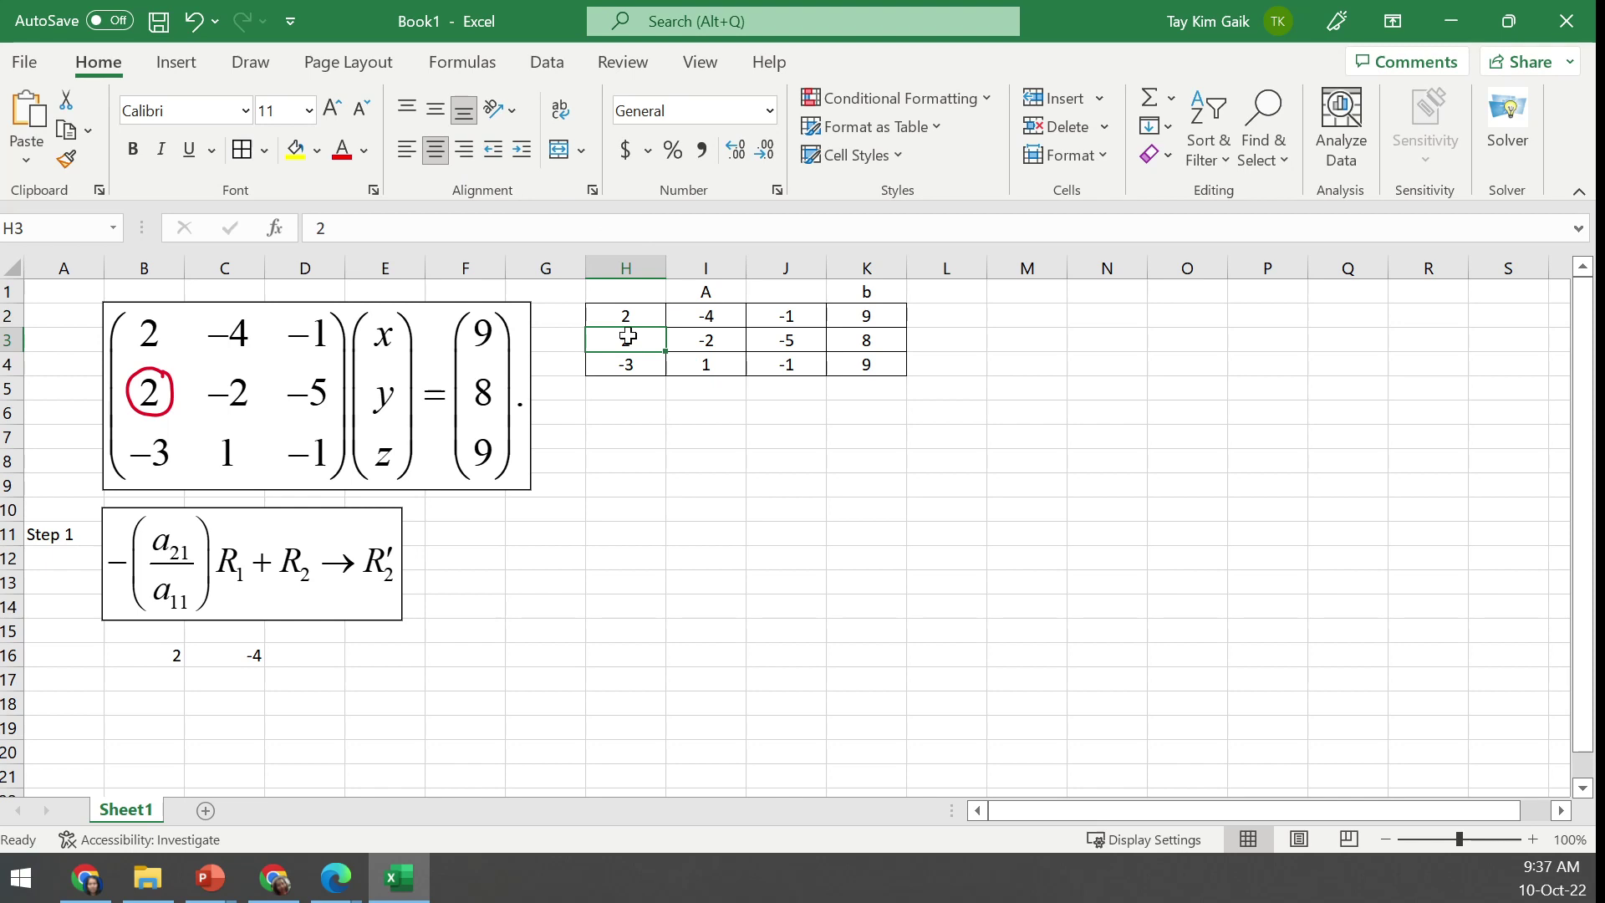
click(295, 158)
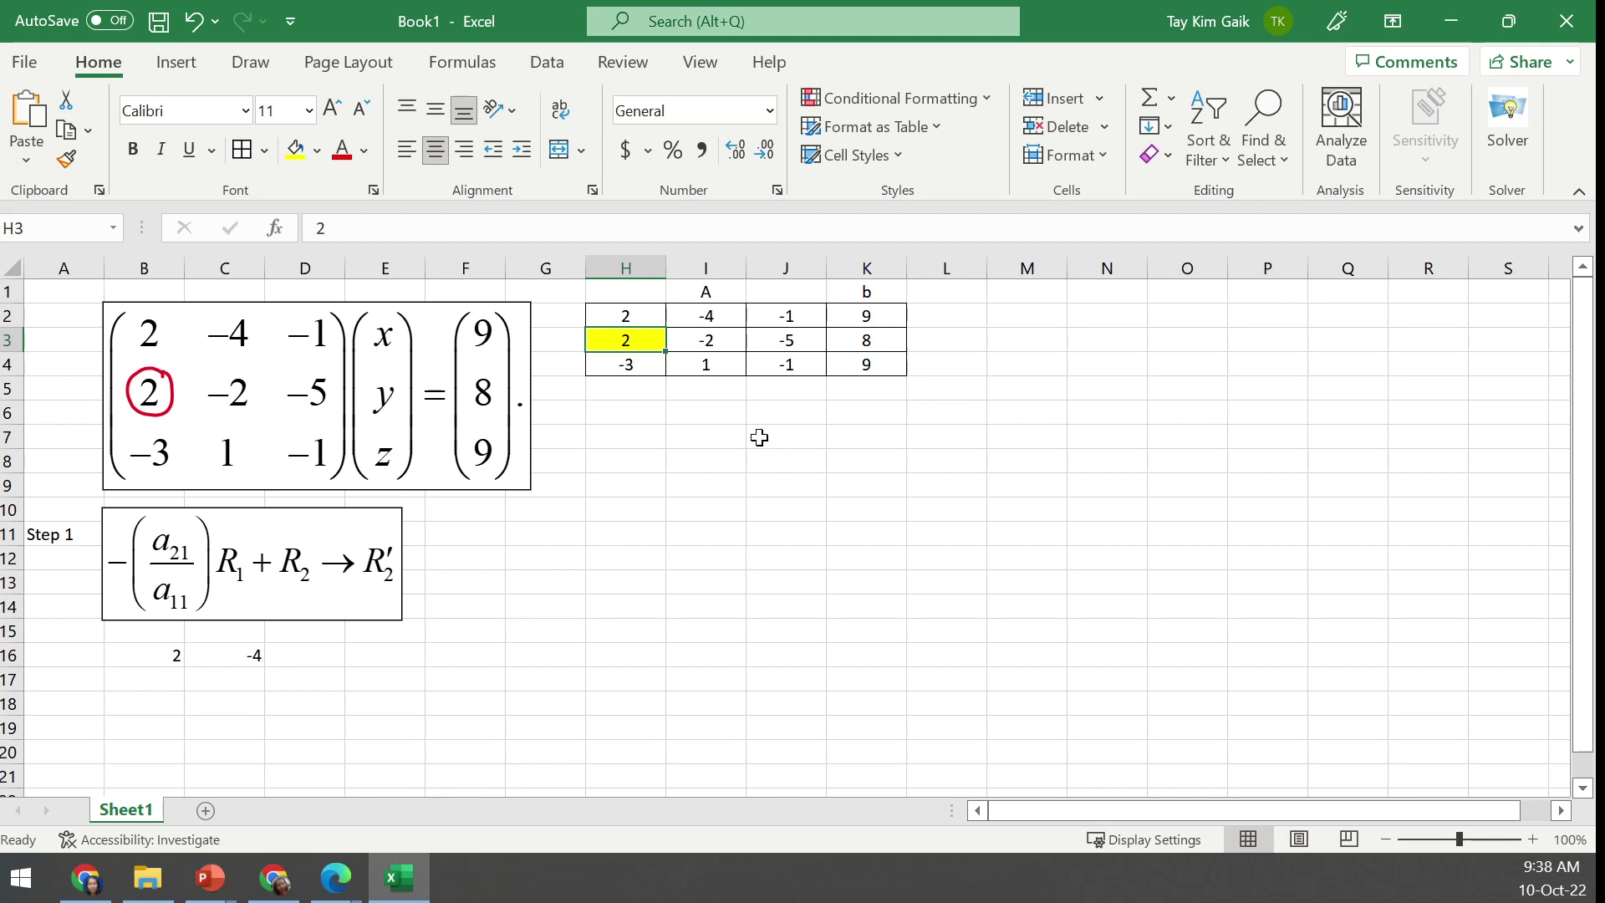
Enter the unchanged first row, 2, -4, -1 and 9, in cells H6 to K6 below the matrix
drag(606, 412, 886, 414)
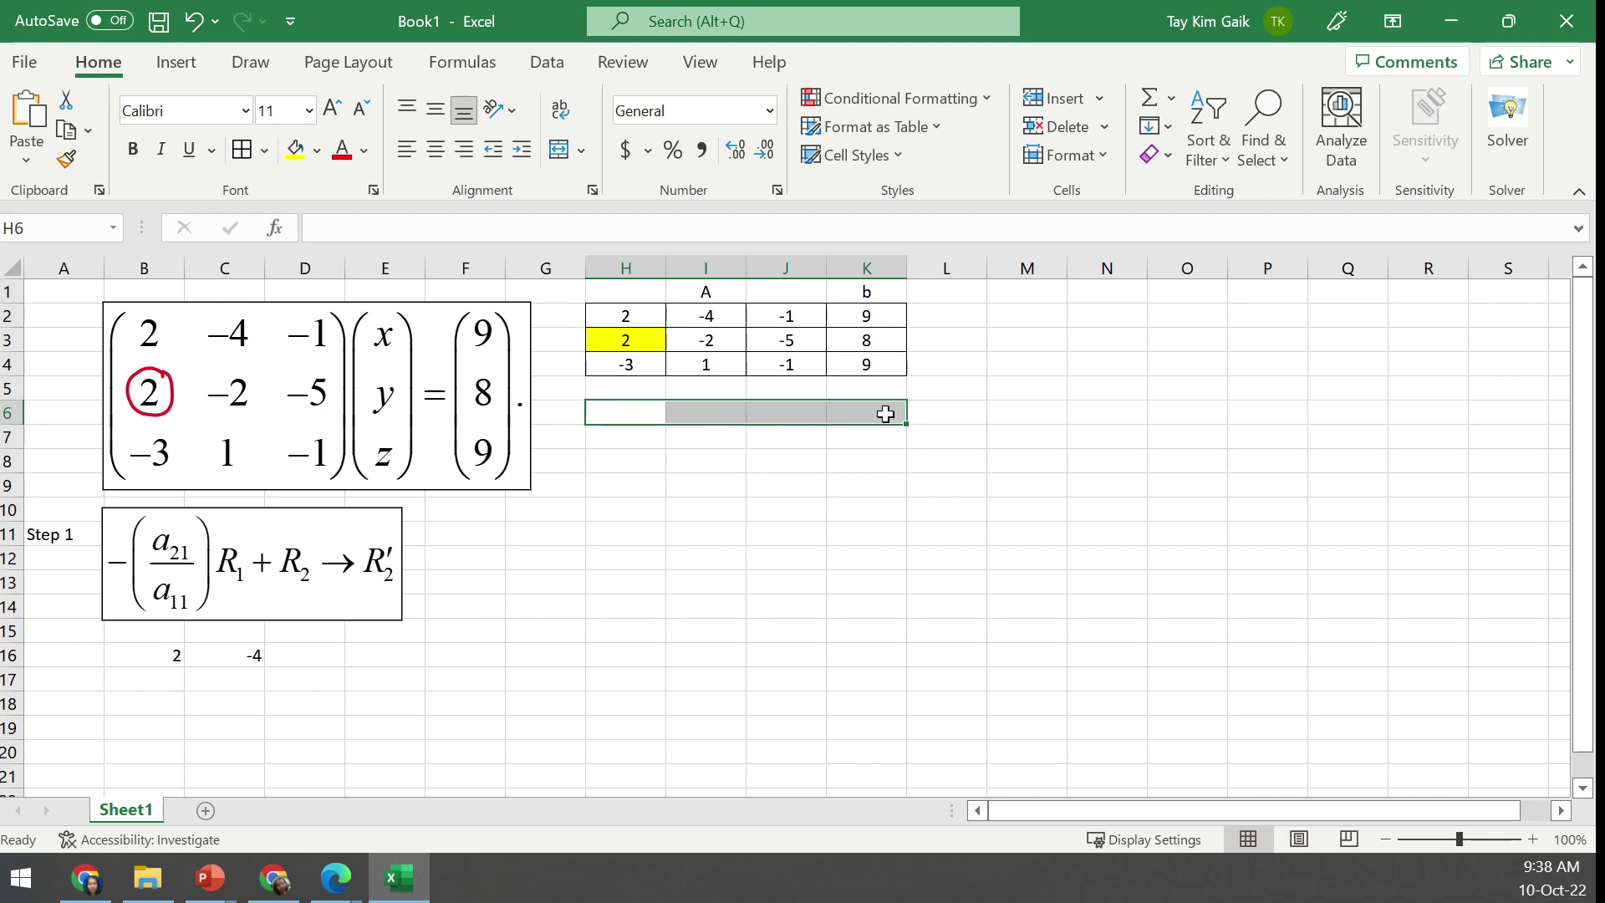
click(601, 408)
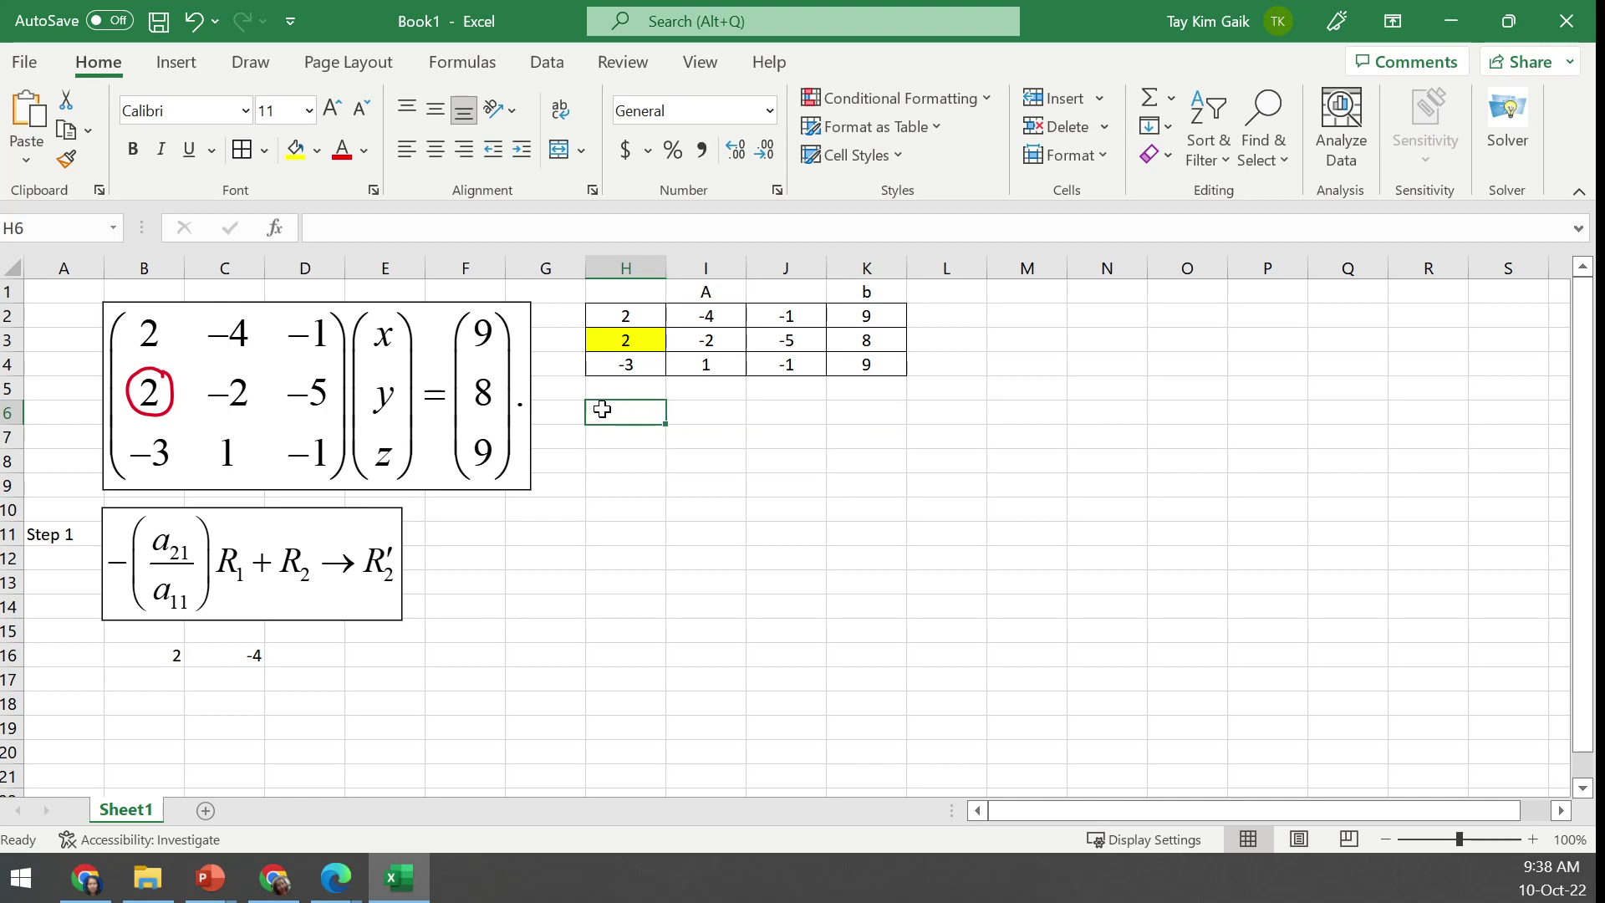
text(2)
key(Tab)
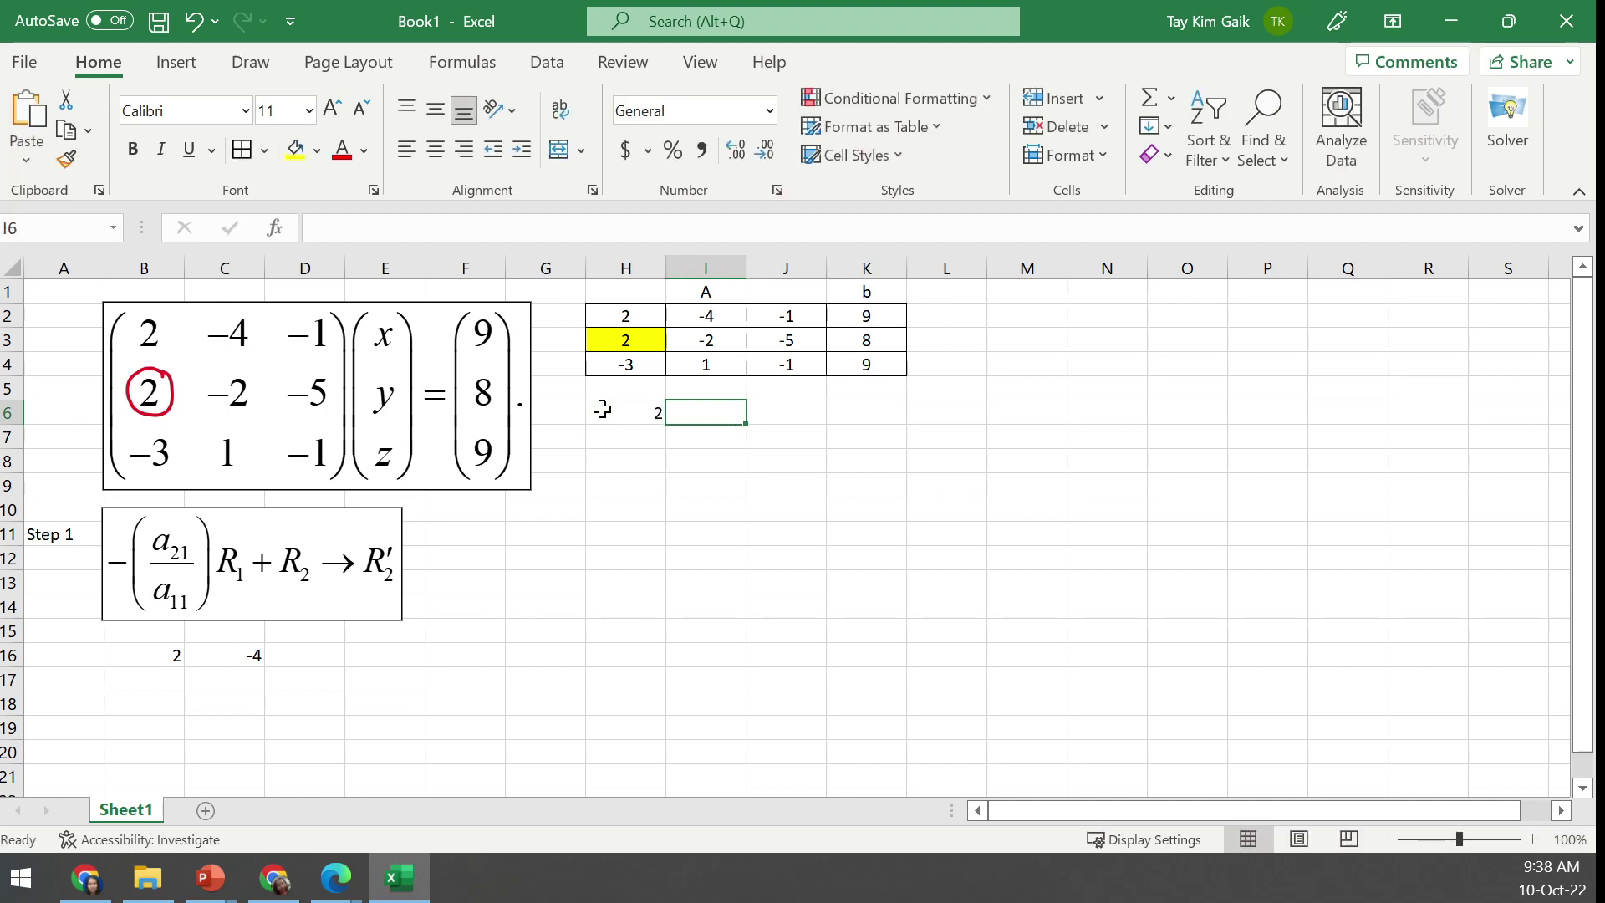
text(-)
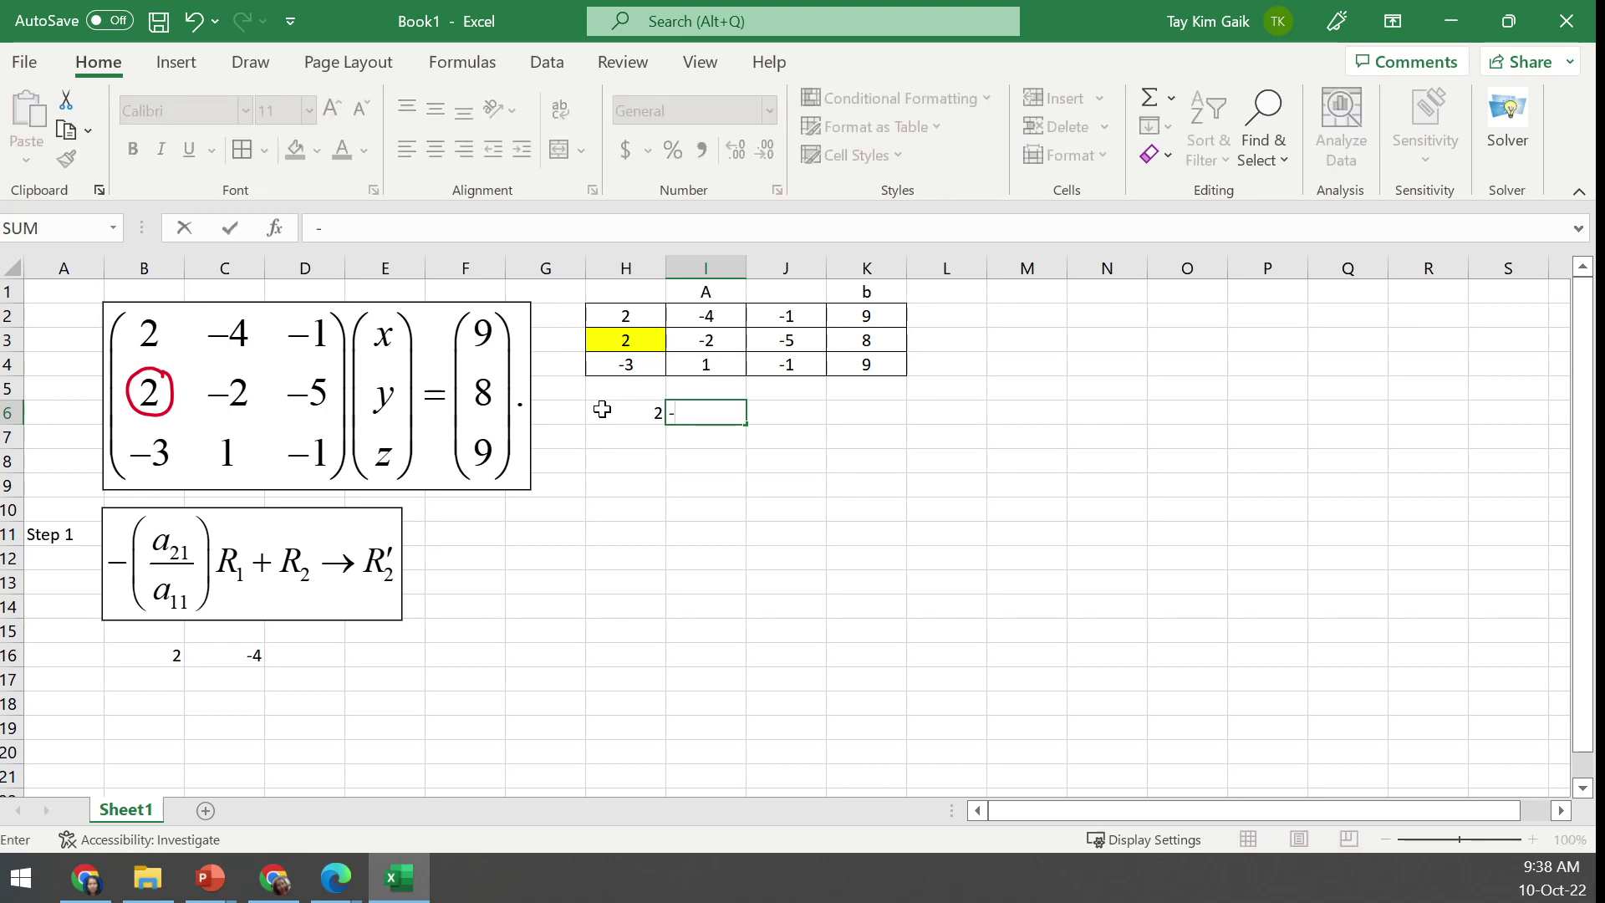
text(4)
key(Tab)
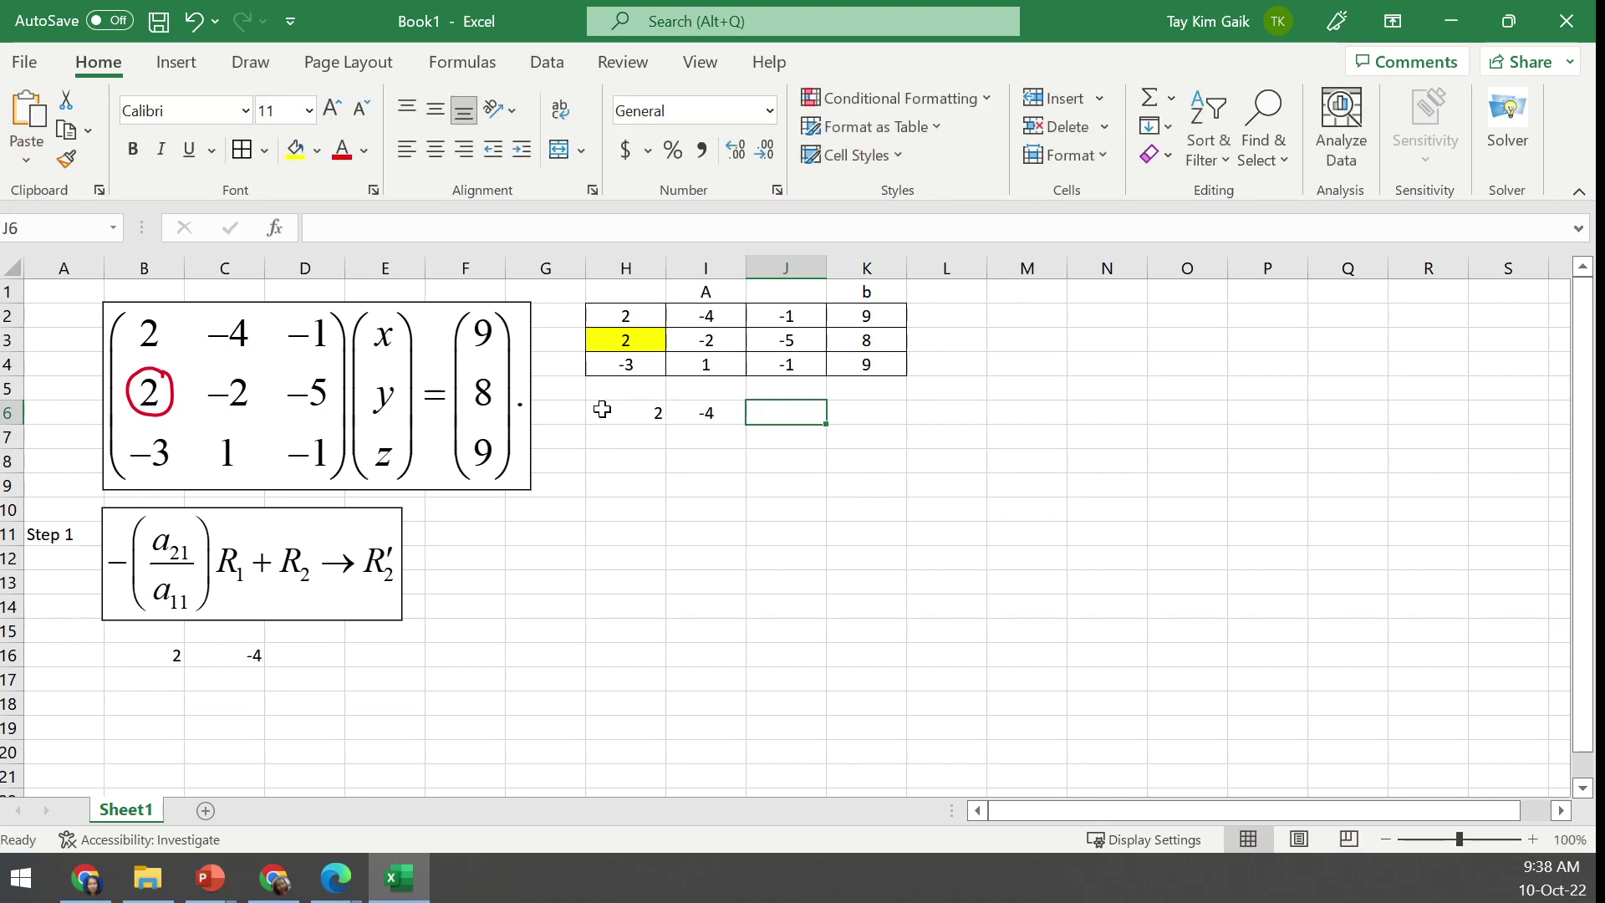
text(-1)
key(Tab)
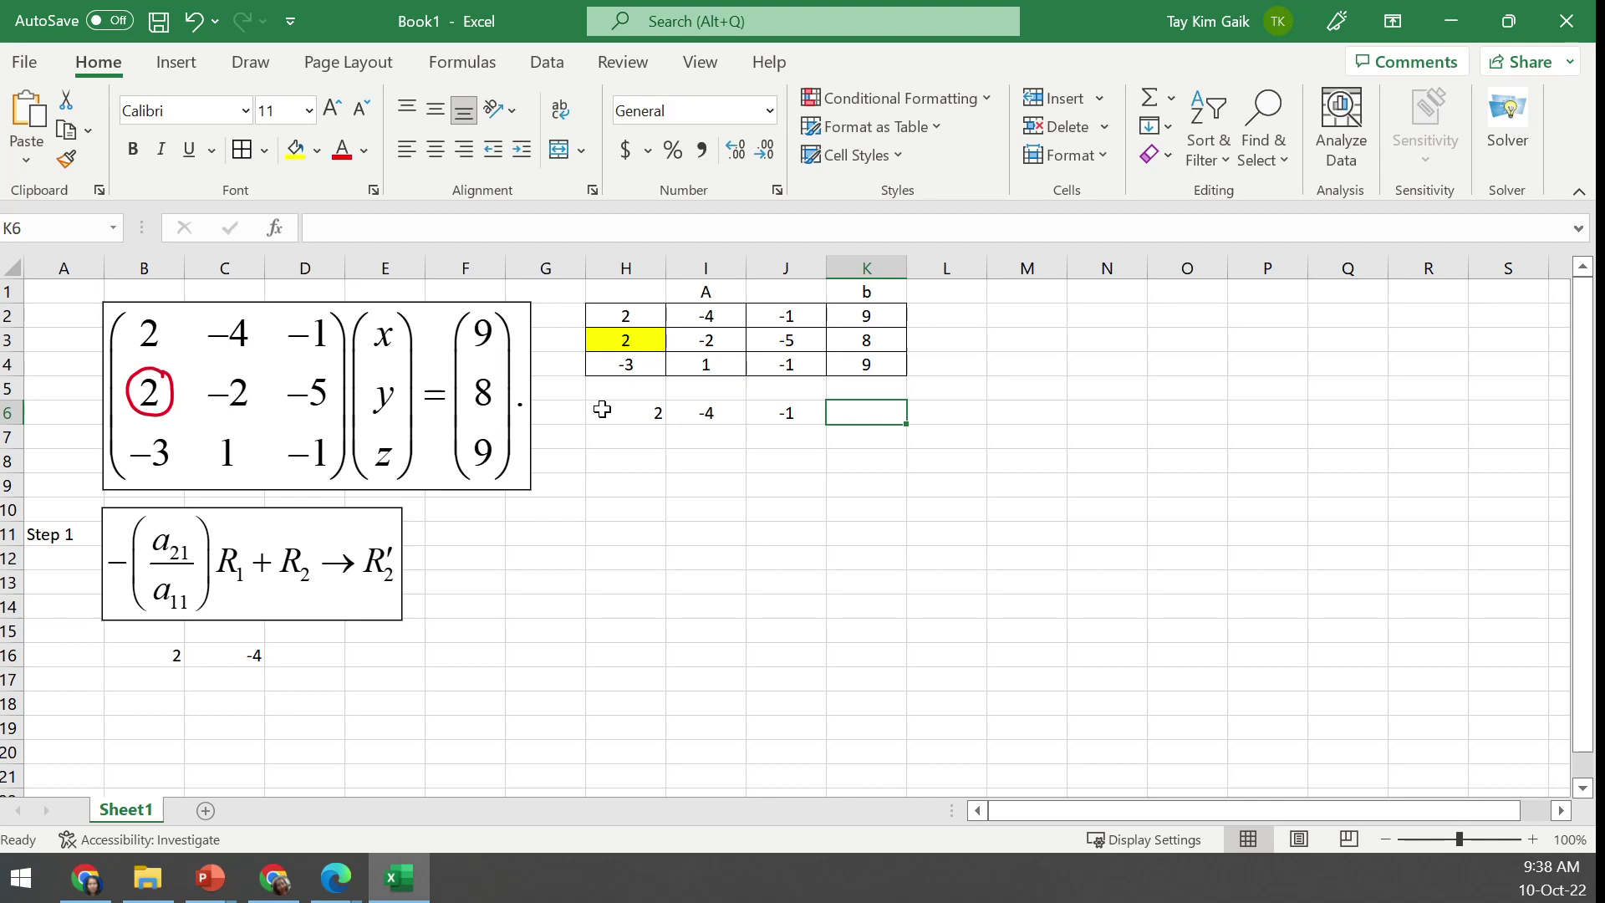
text(9)
key(Tab)
Center the values of the copied first row in H6:K6
drag(601, 410, 882, 412)
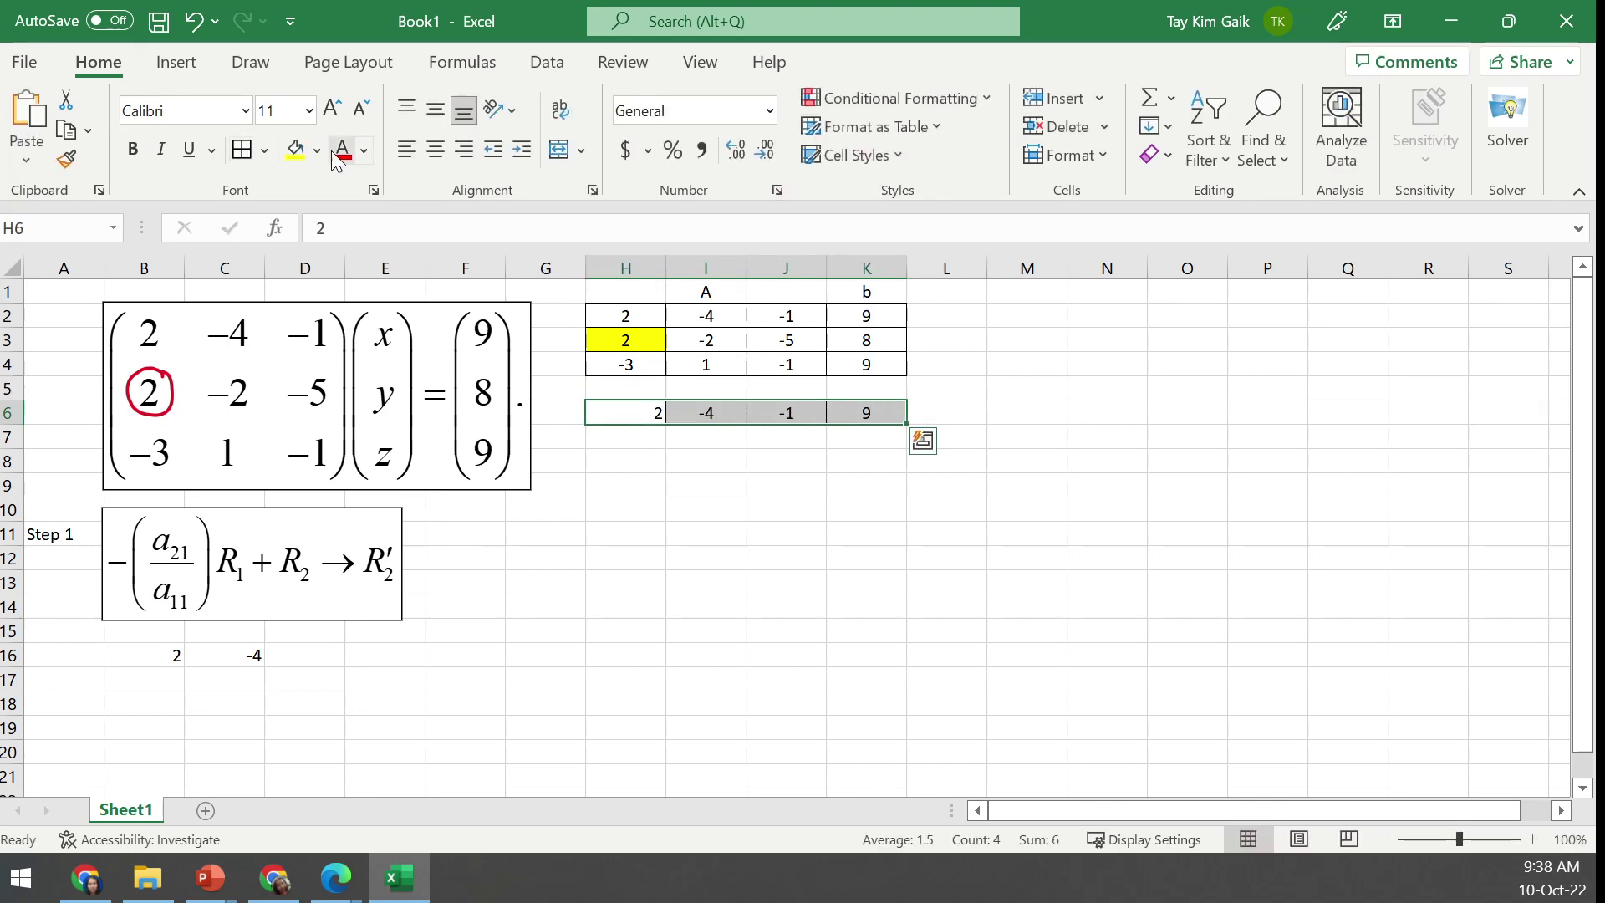
click(435, 148)
click(883, 445)
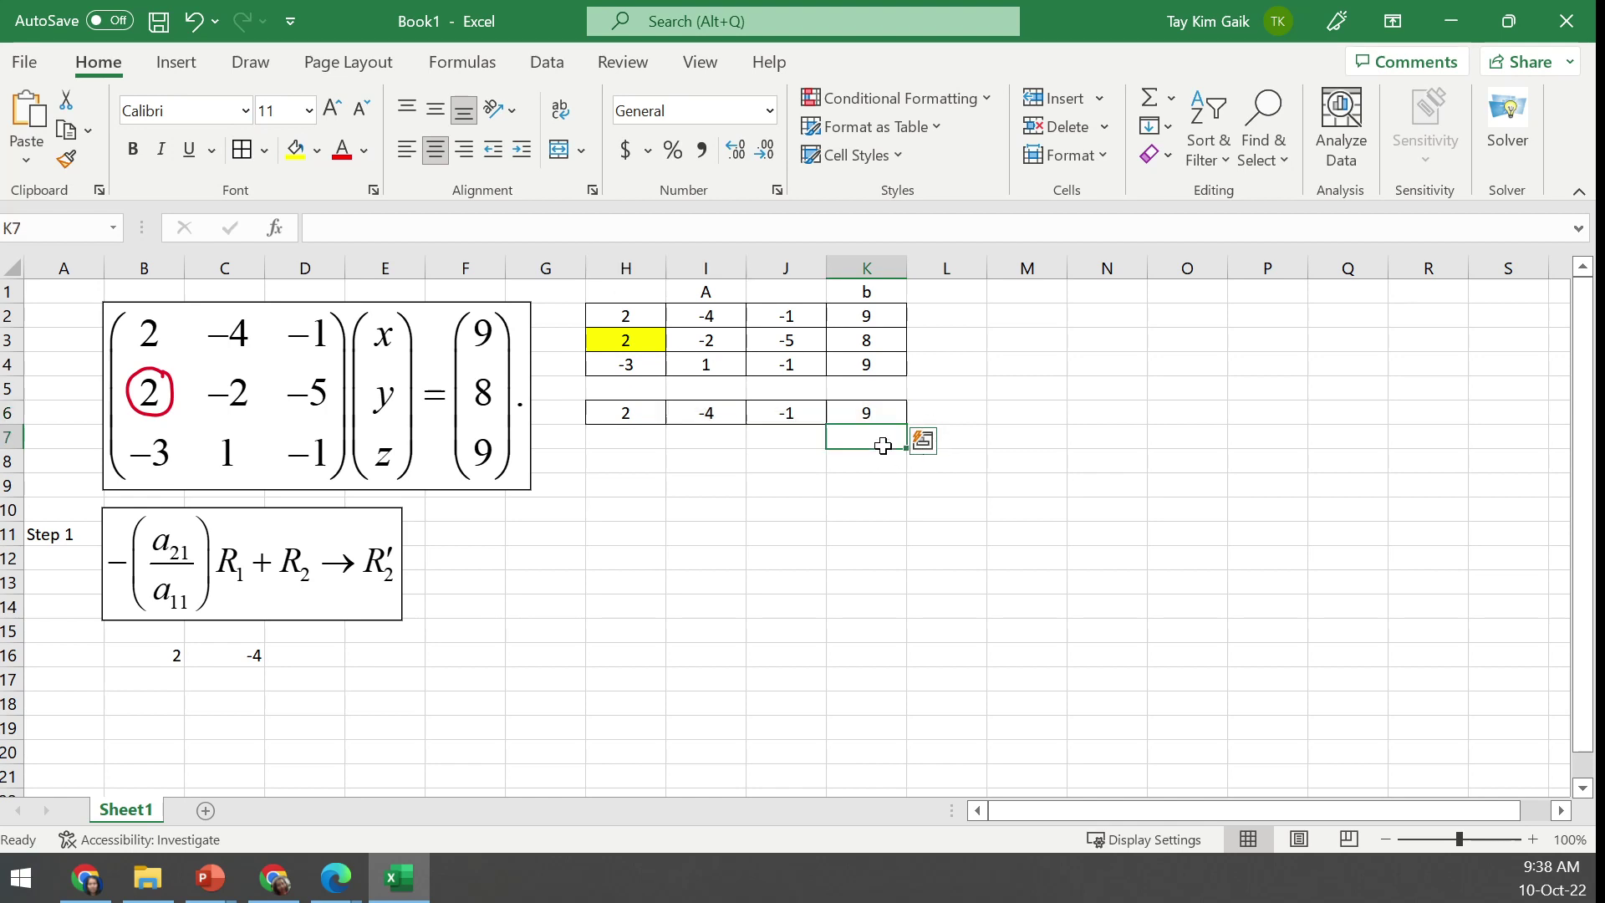
click(620, 441)
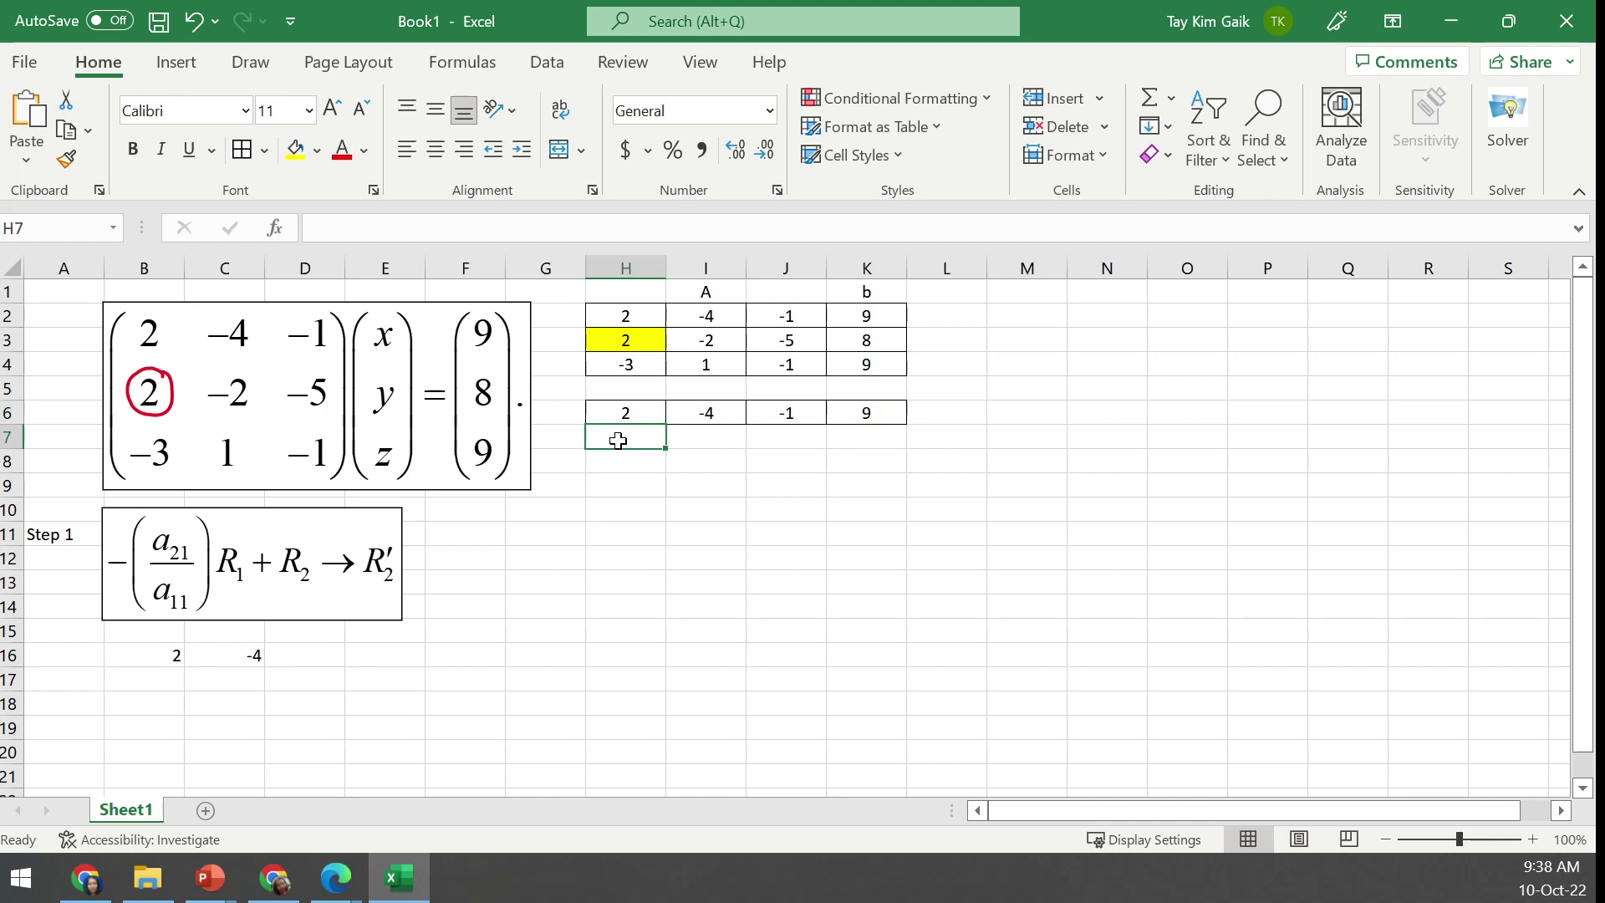
Label the three matrix rows R1, R2 and R3 in cells L2 to L4
click(940, 315)
text(R1)
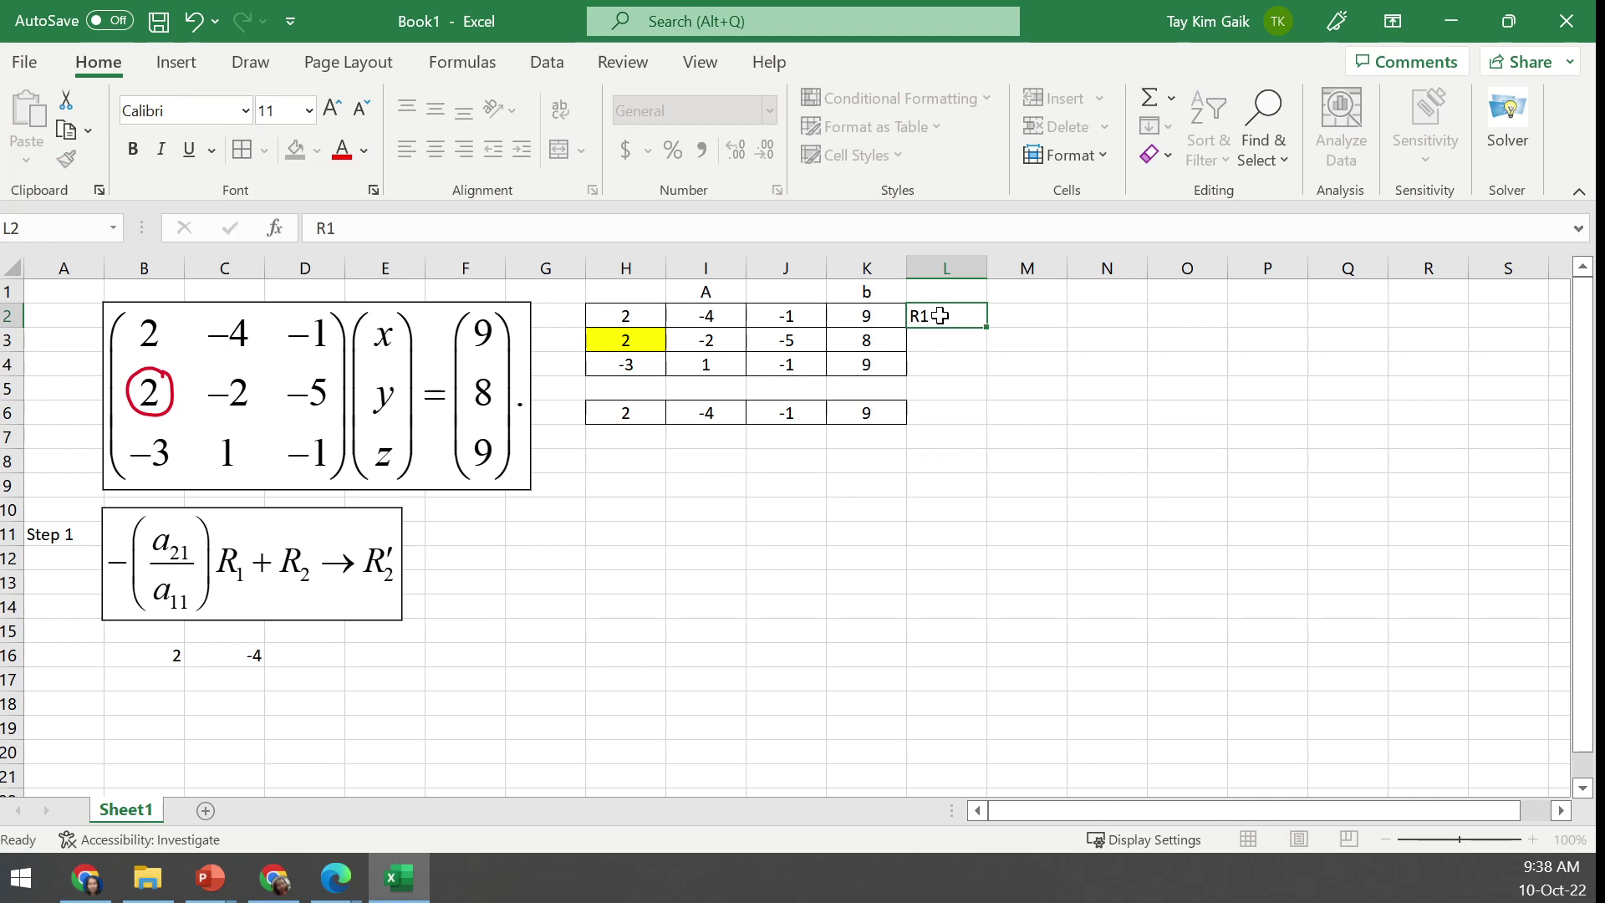
key(Return)
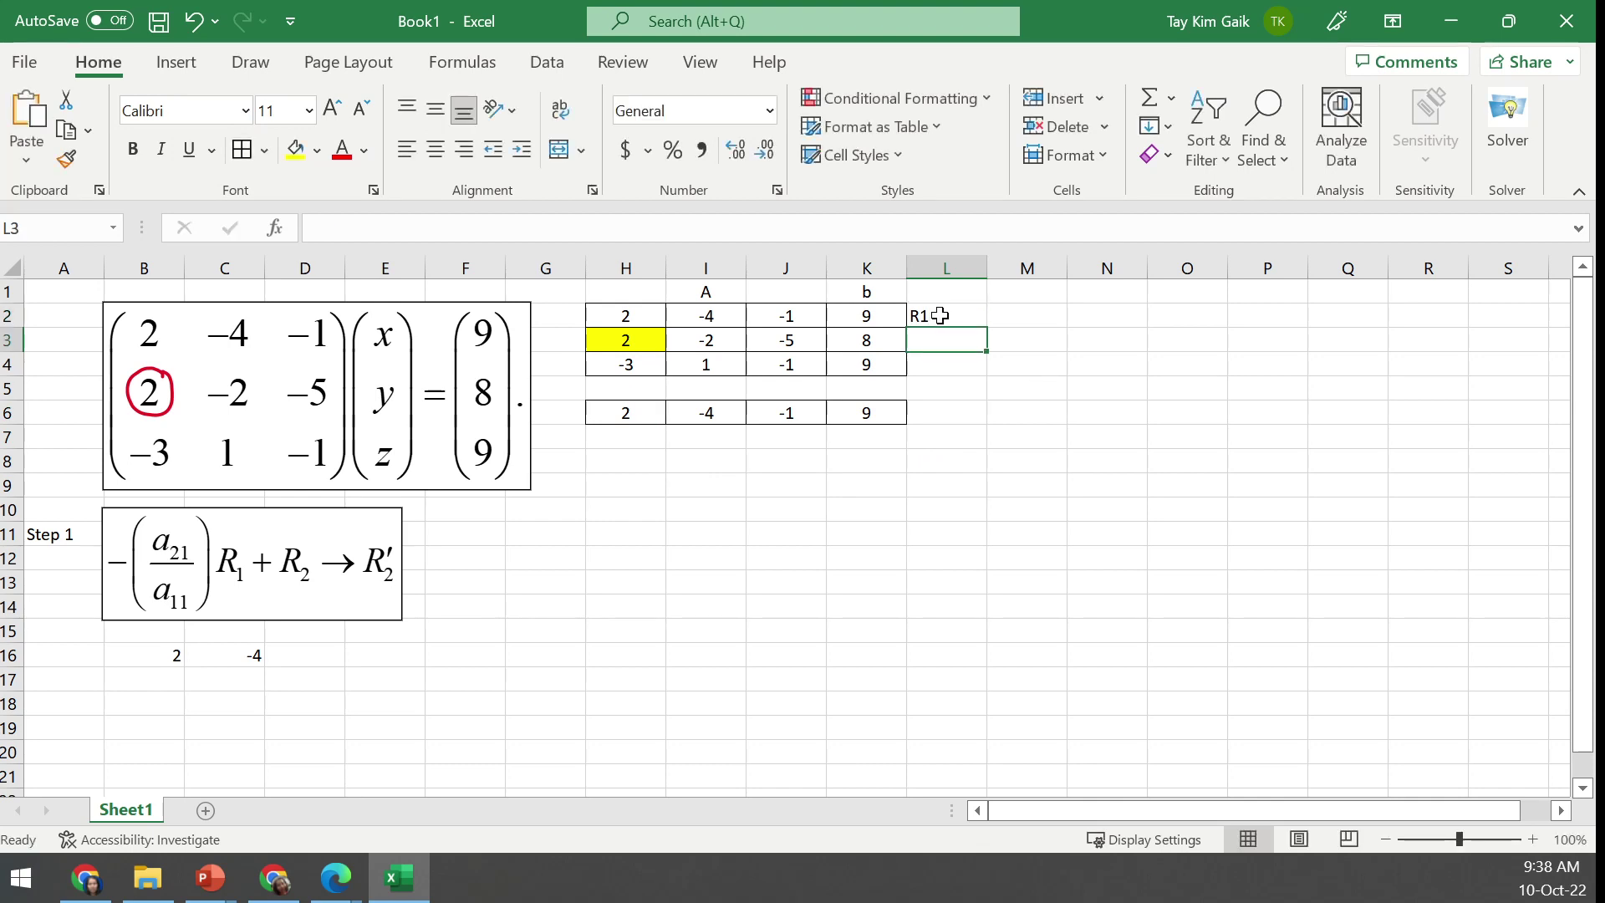
text(R2)
key(Return)
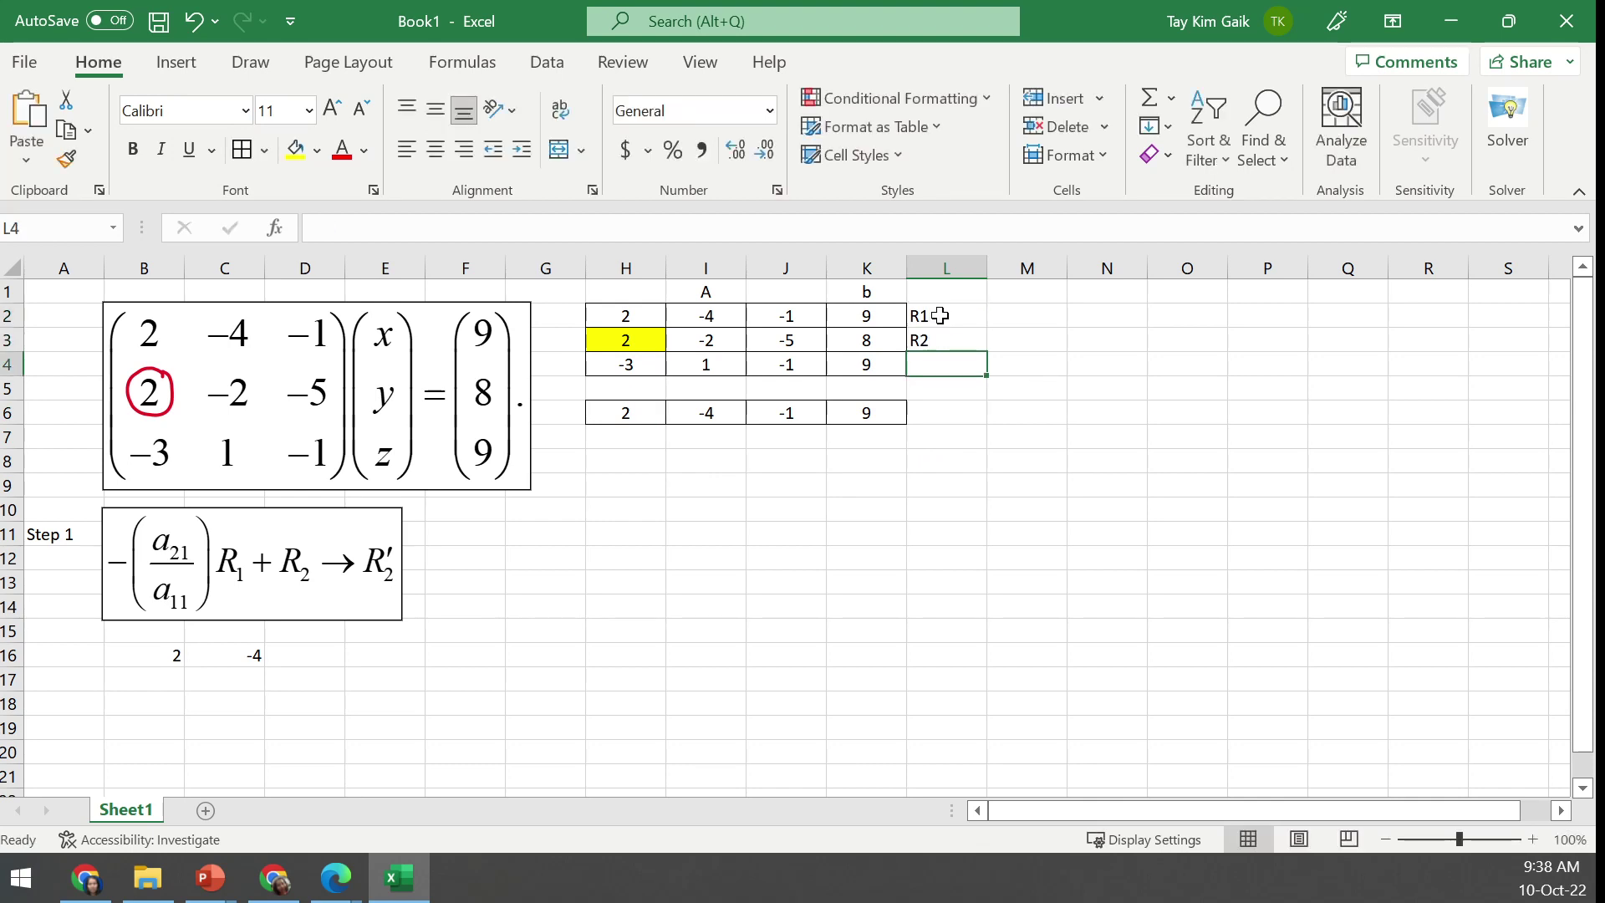
text(R3)
Label the rows of the second matrix R1 in cell L6 and R2' in cell L7
drag(960, 394, 960, 410)
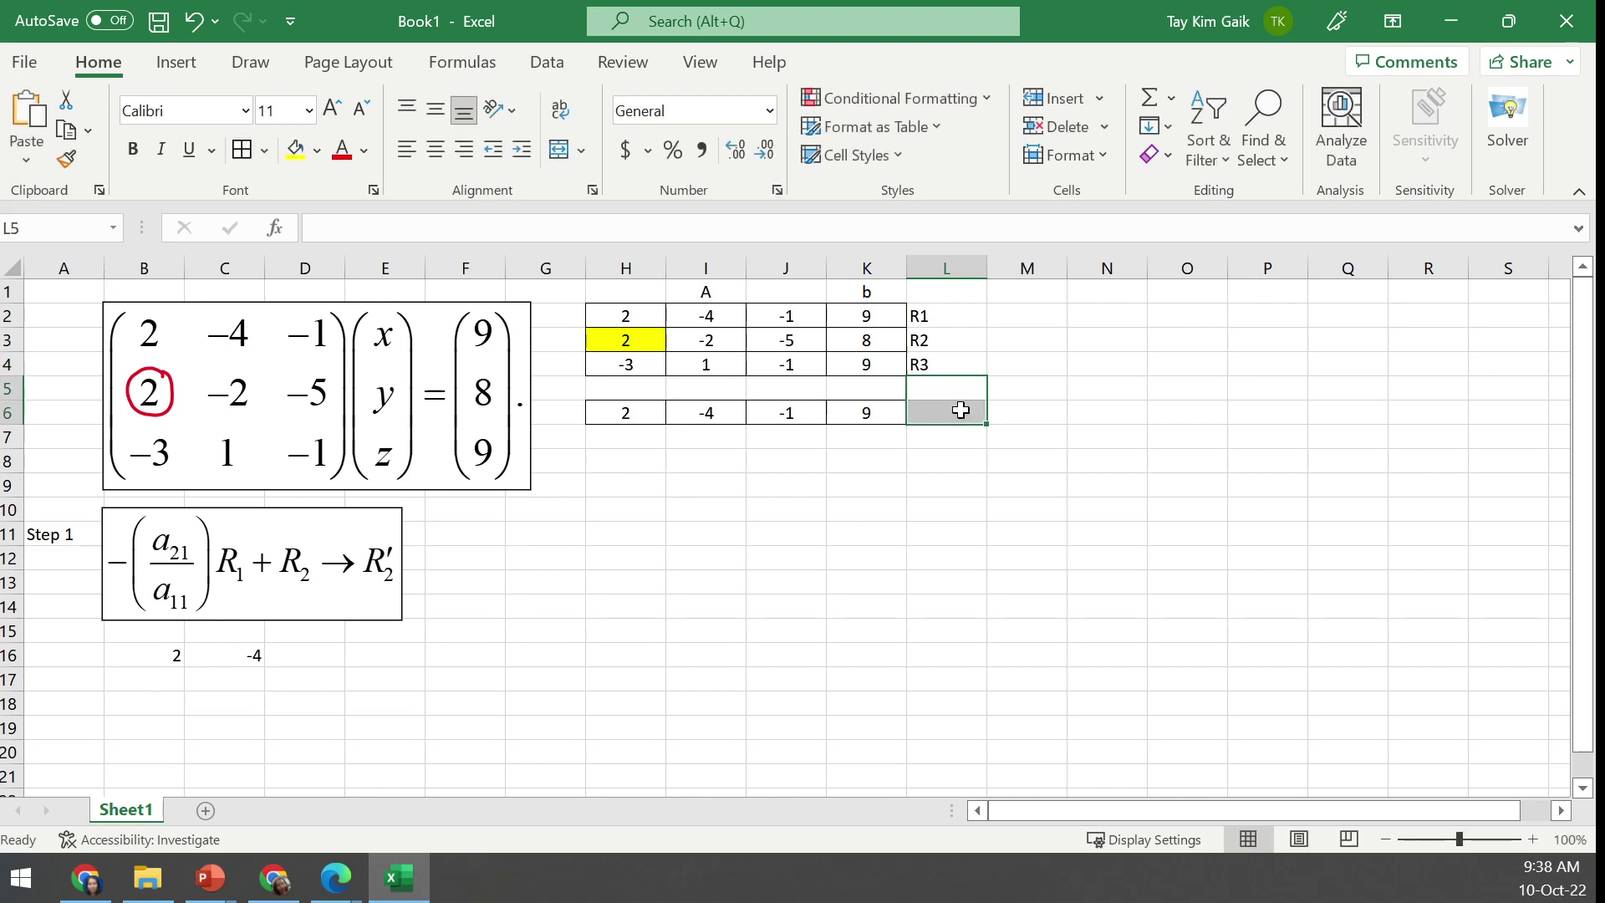
click(960, 410)
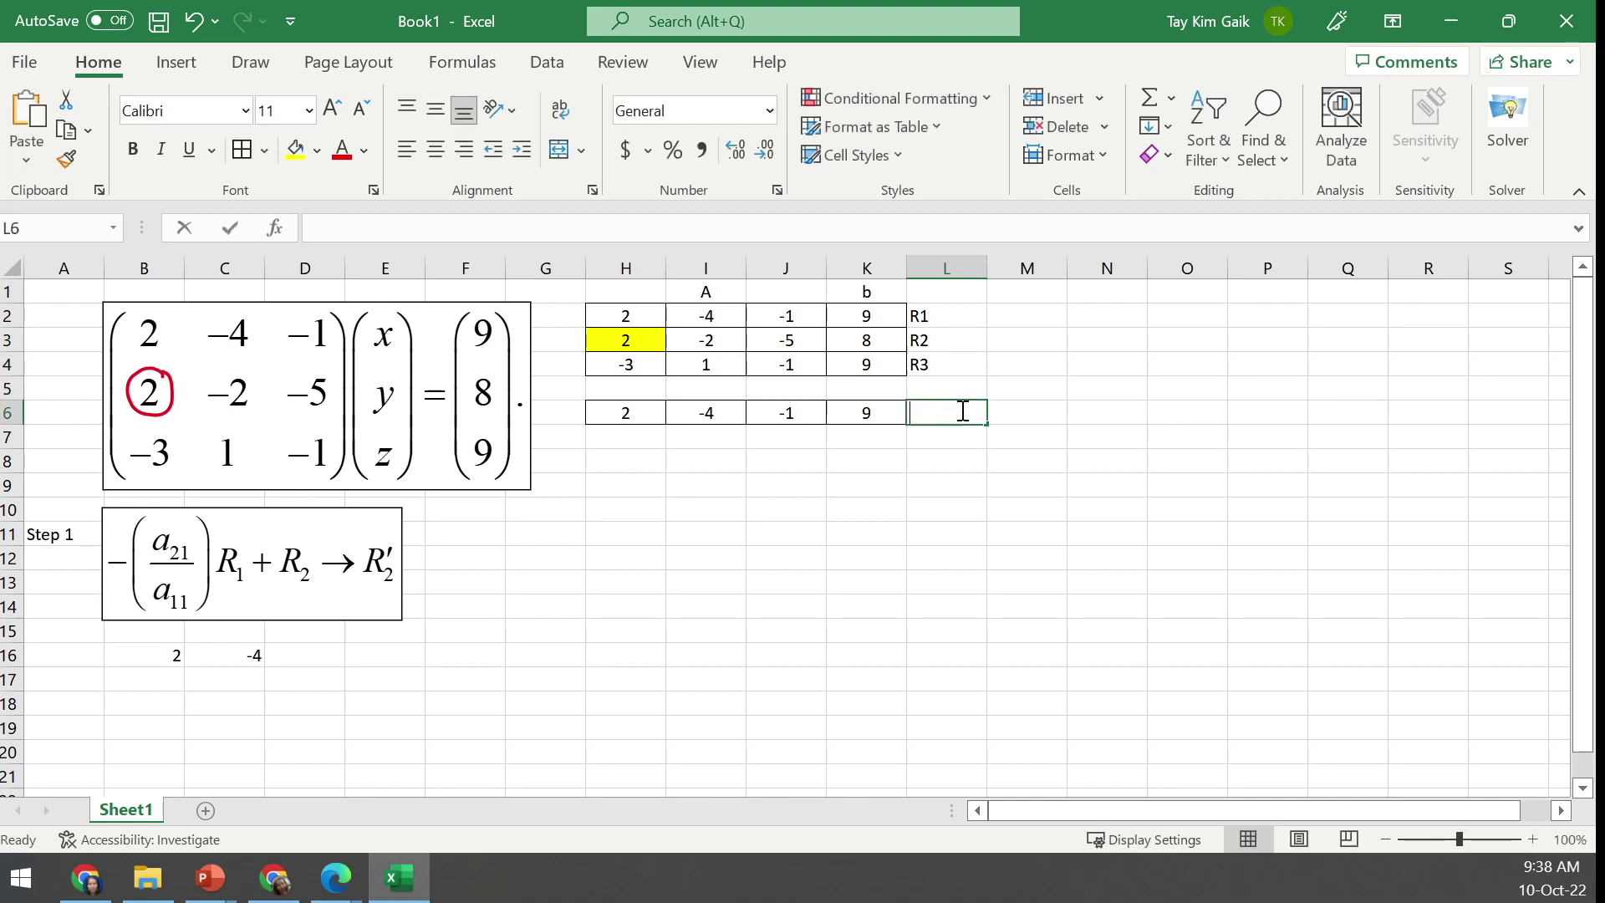
text(R1)
click(961, 435)
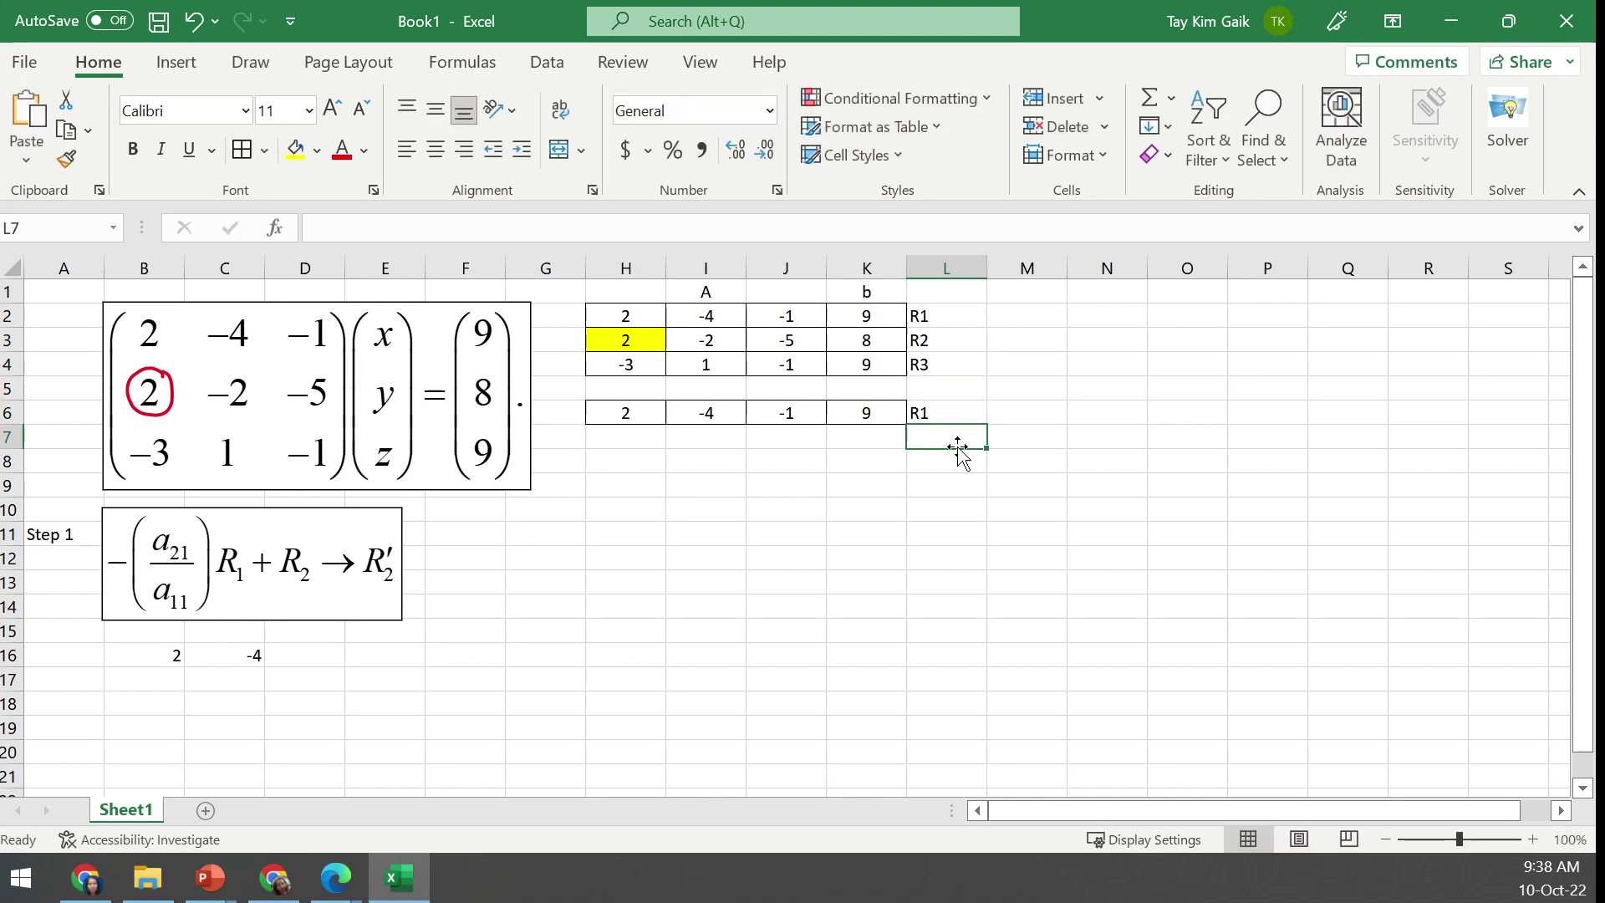
text(R2)
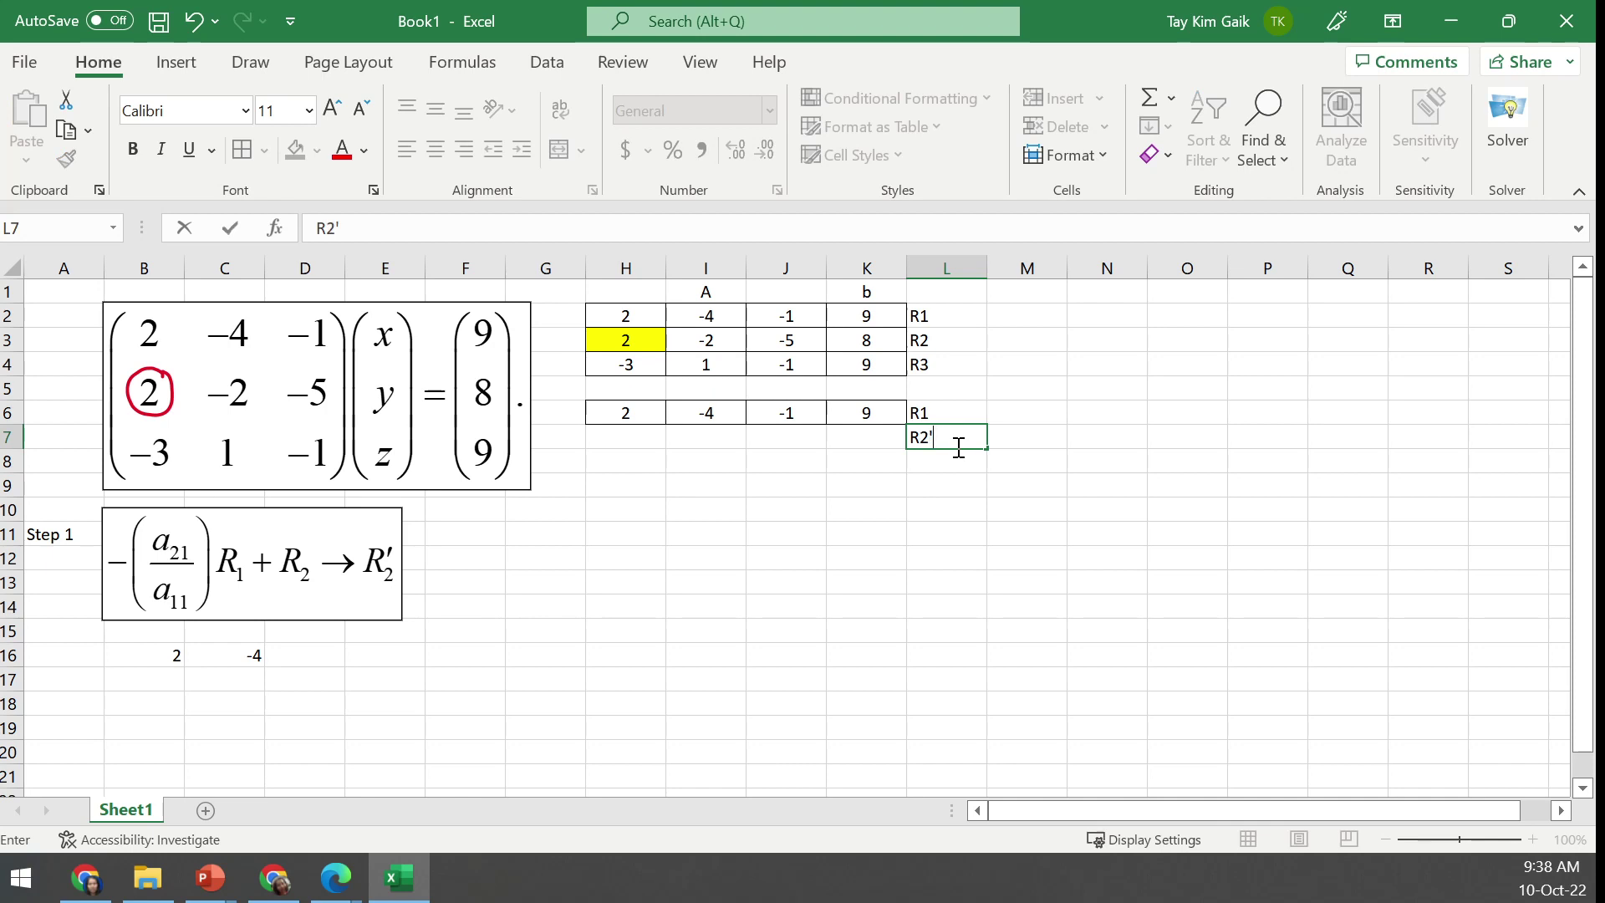
Build the row multiplier -$H$3/$H$2 in cell H7 as the start of the R2' formula, with absolute references to a21 and a11
click(613, 435)
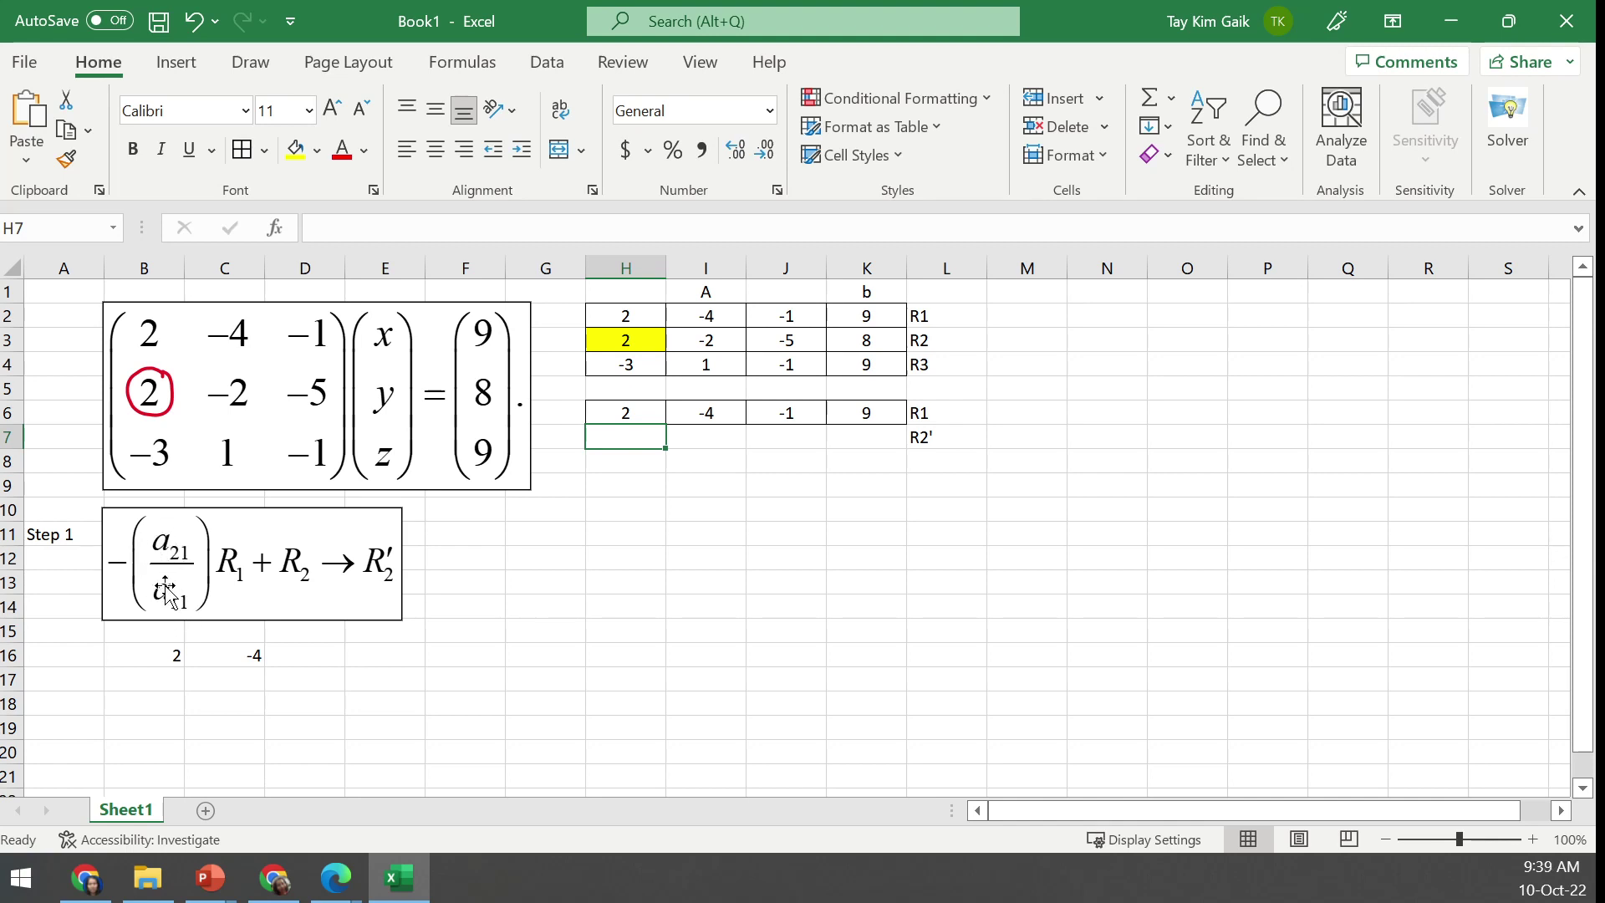
text(-)
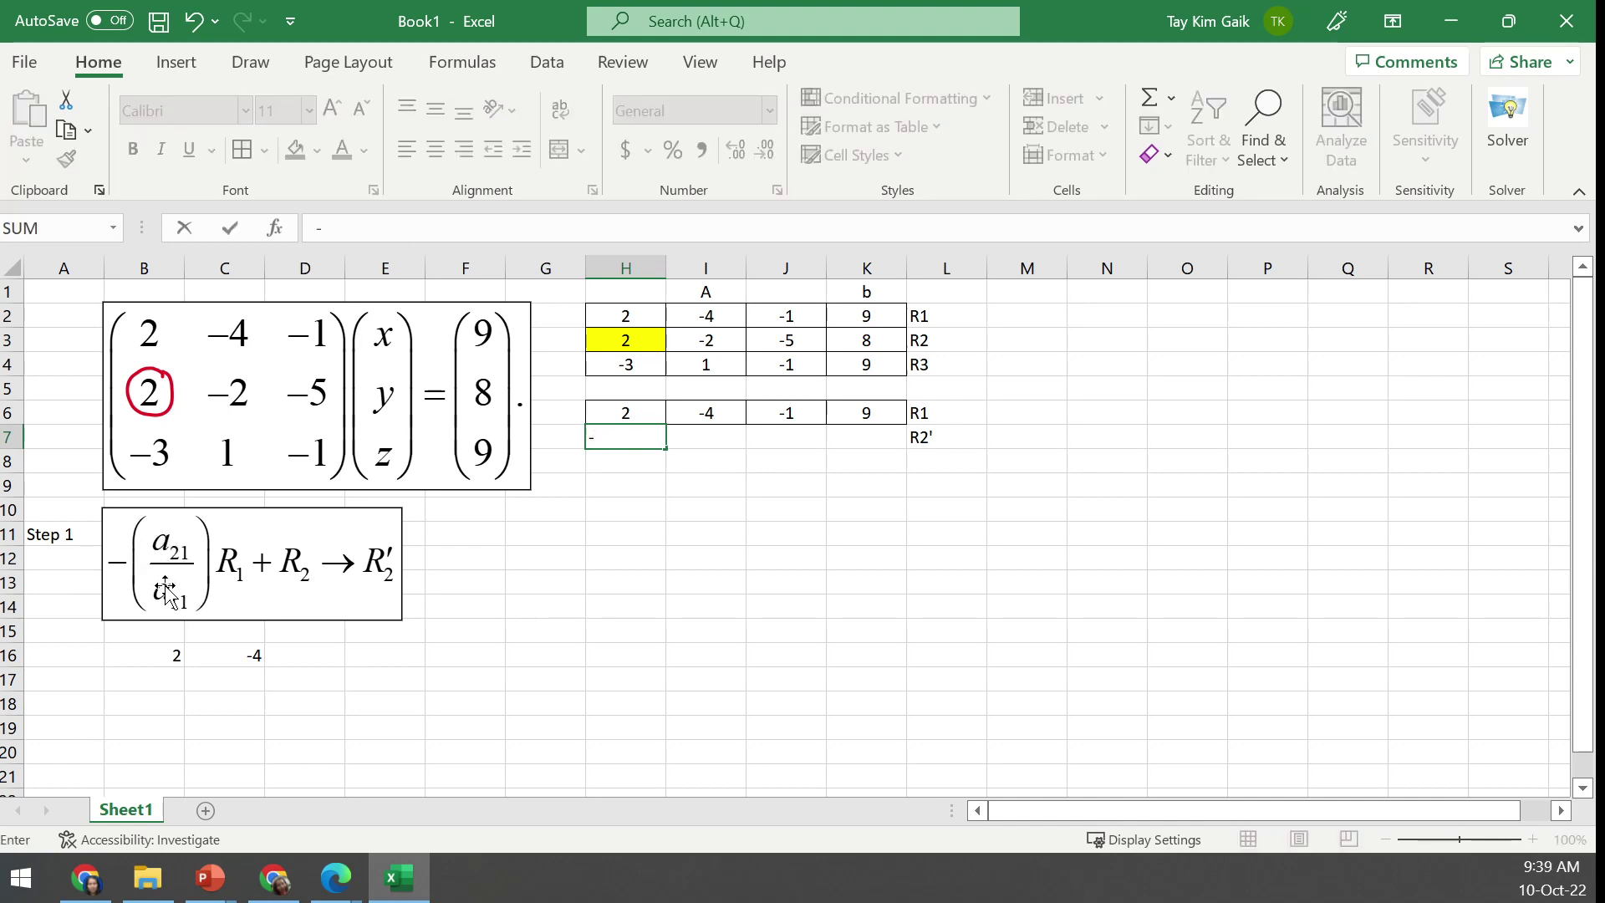
click(642, 339)
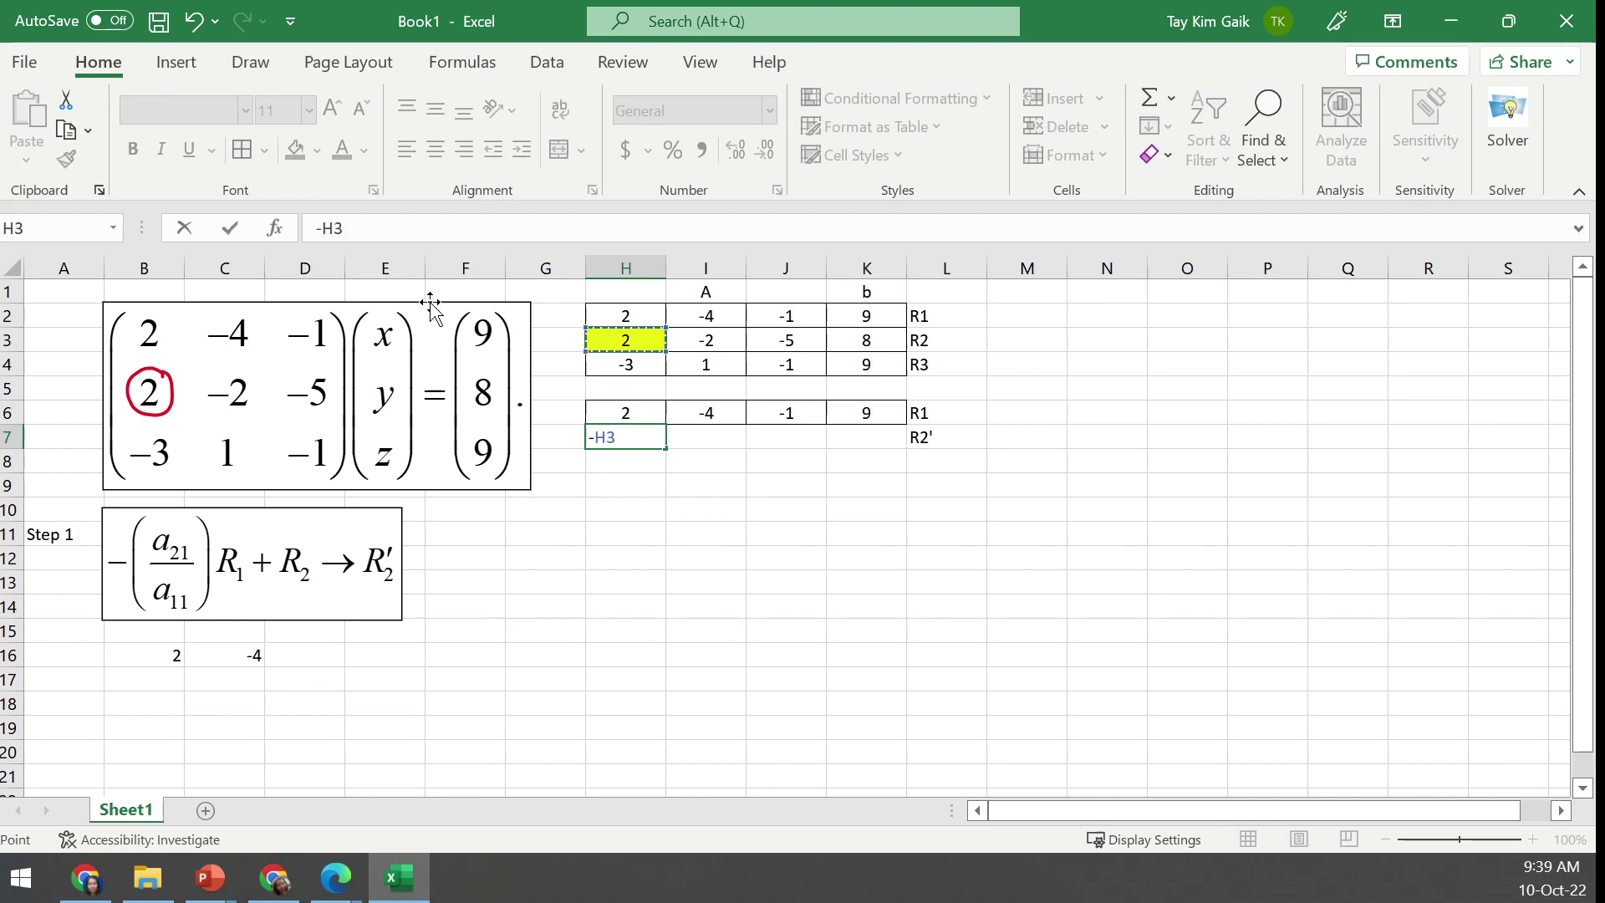
click(323, 233)
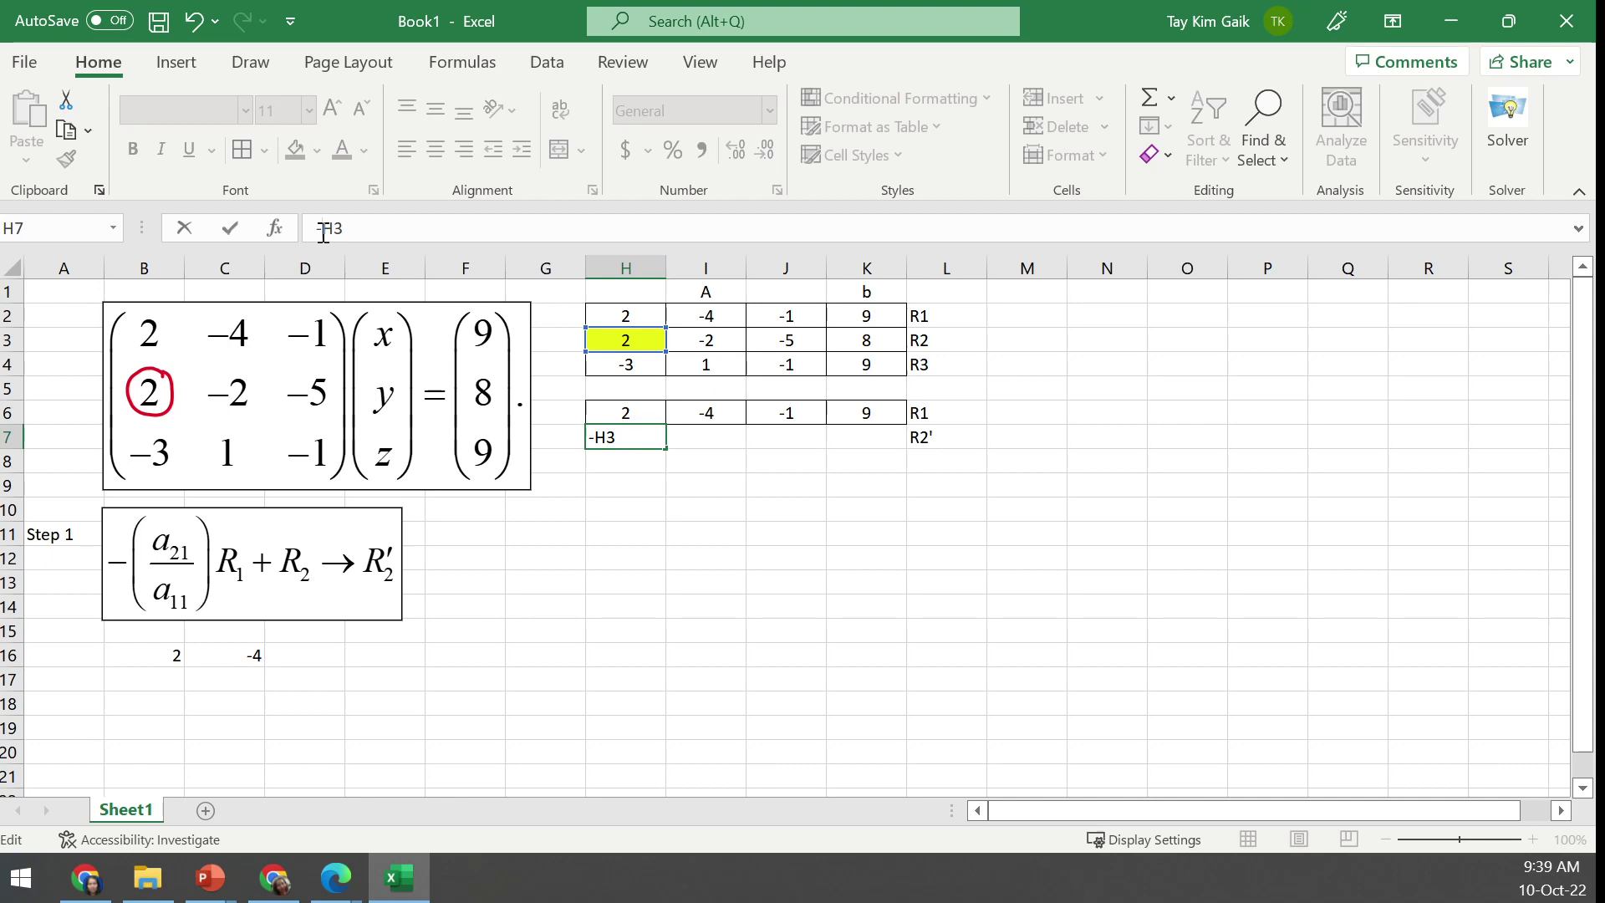
text(#)
key(BackSpace)
text($H$3/)
click(637, 314)
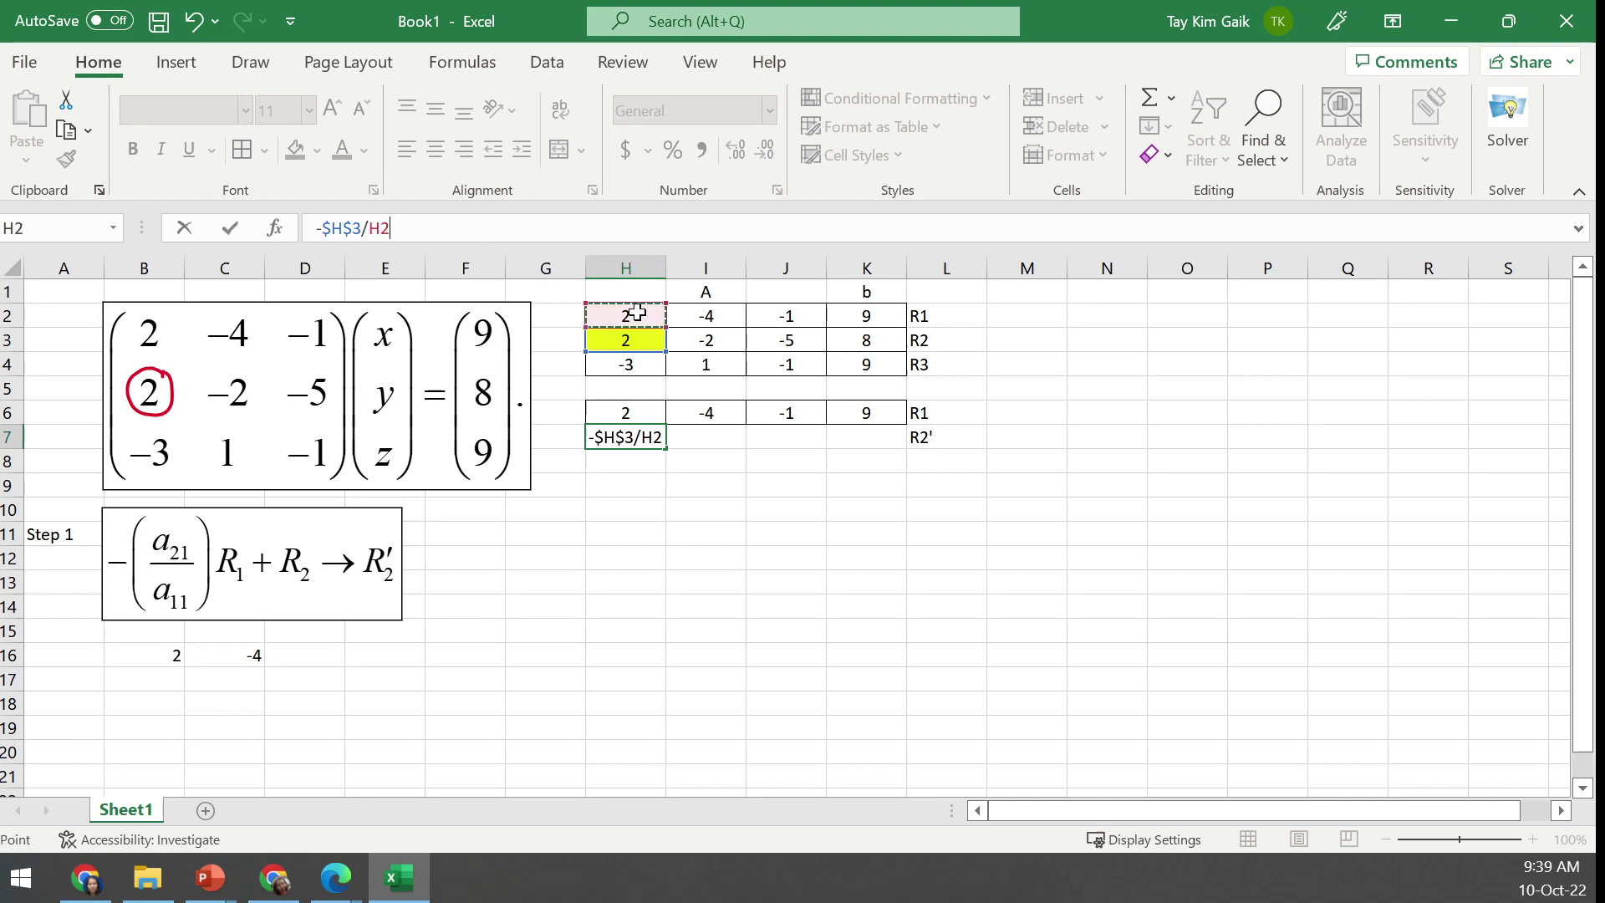
click(373, 228)
text($)
click(390, 227)
text($)
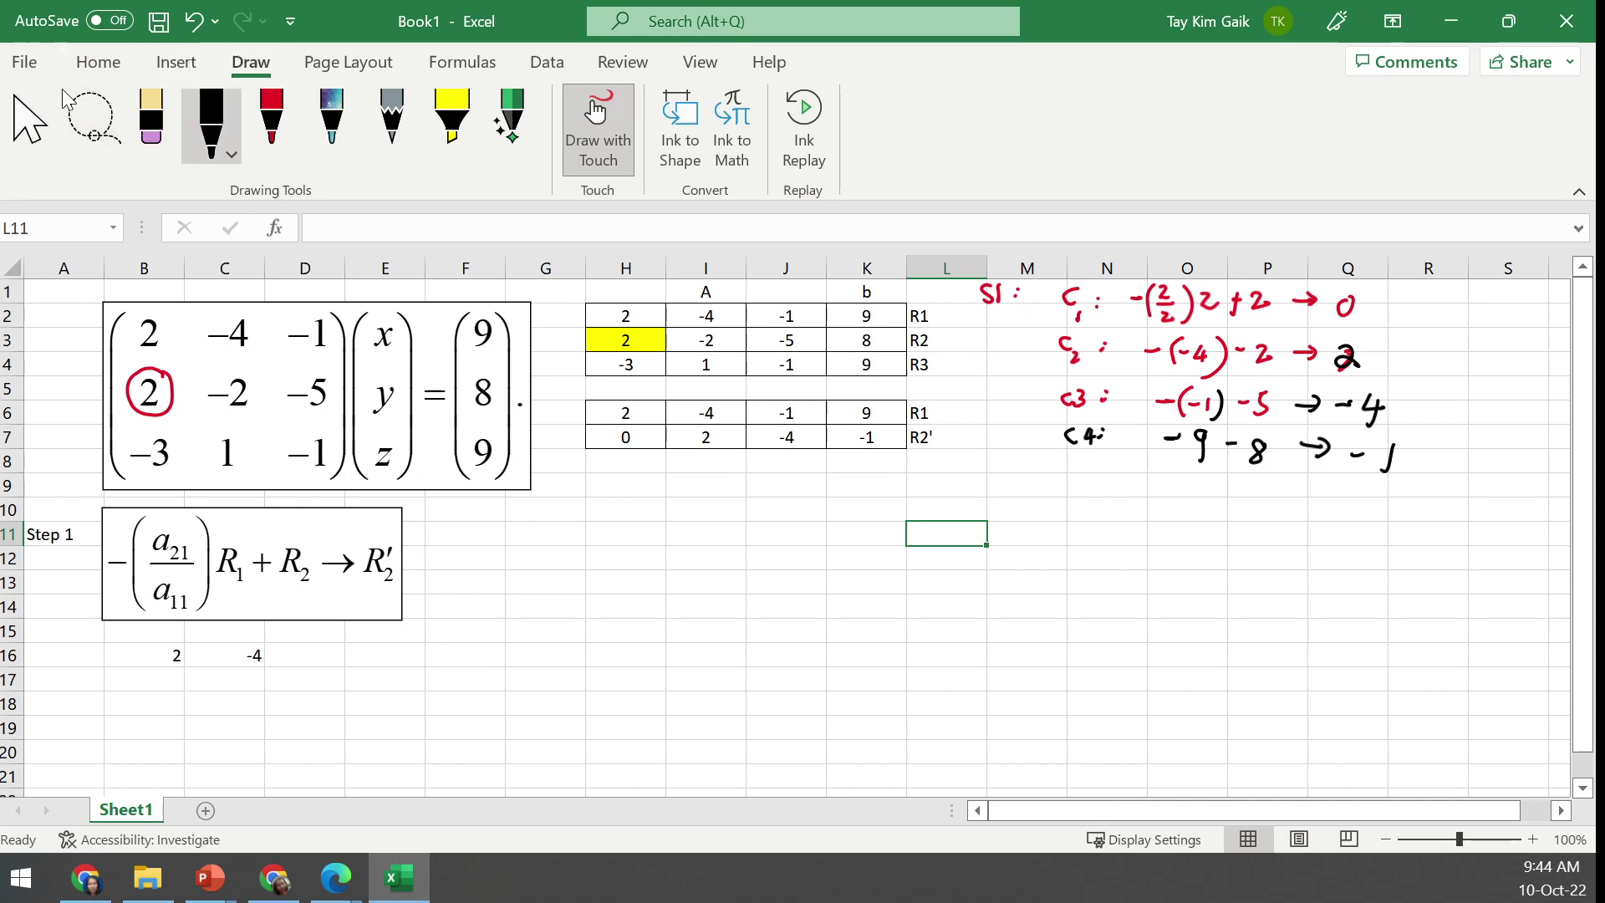
Leave ink mode and clear the first three R2' values in H7:J7
click(30, 123)
click(629, 435)
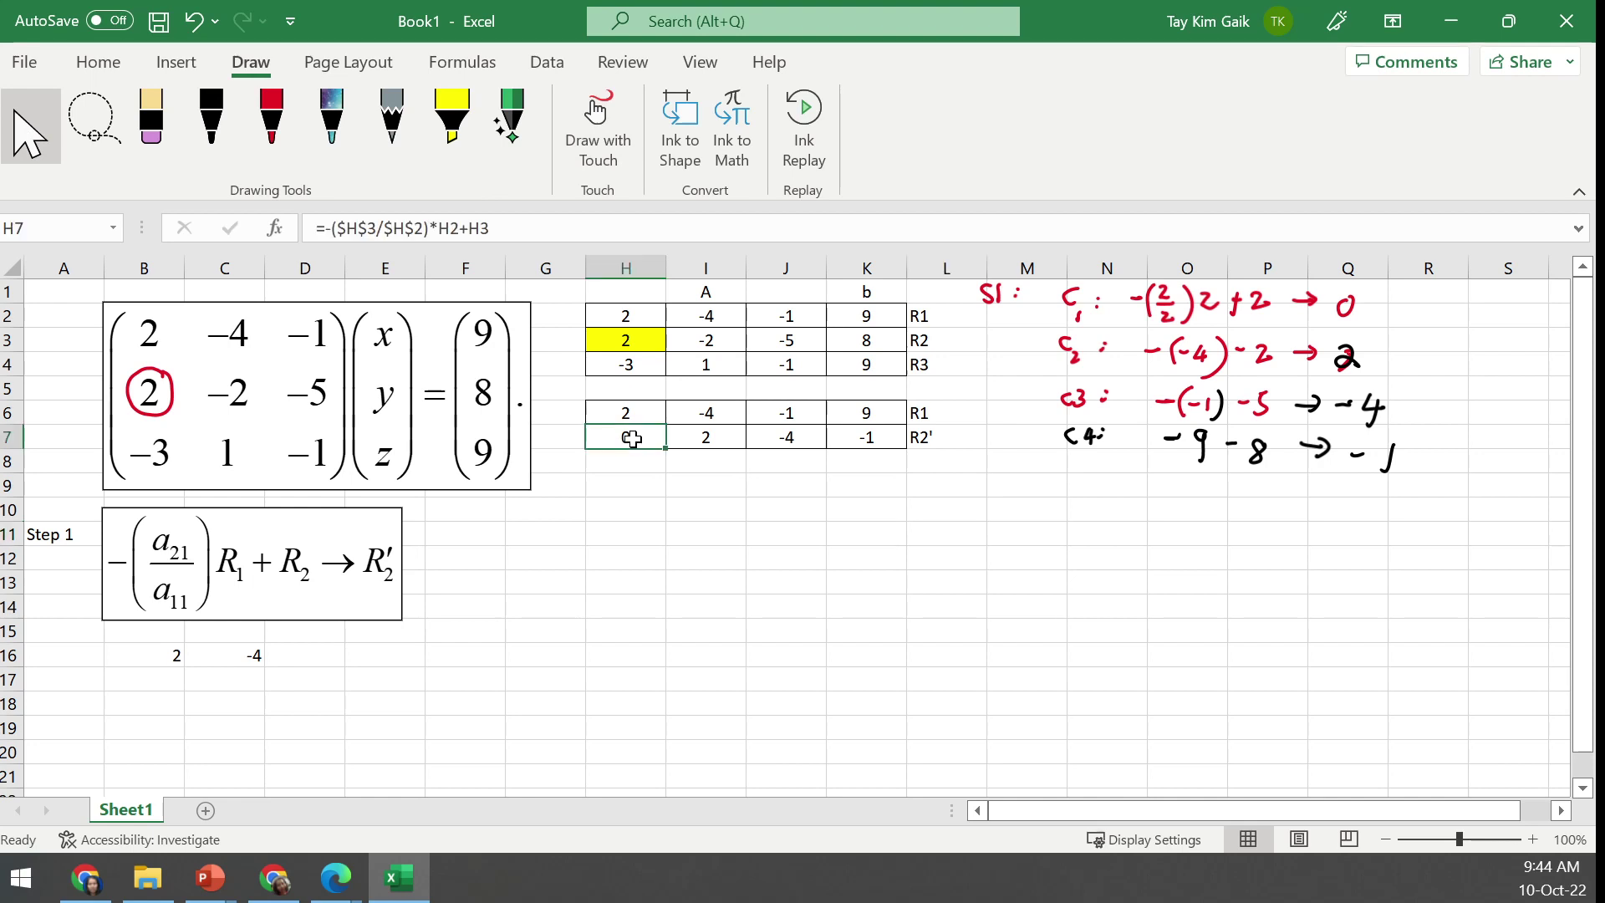
drag(628, 434, 810, 429)
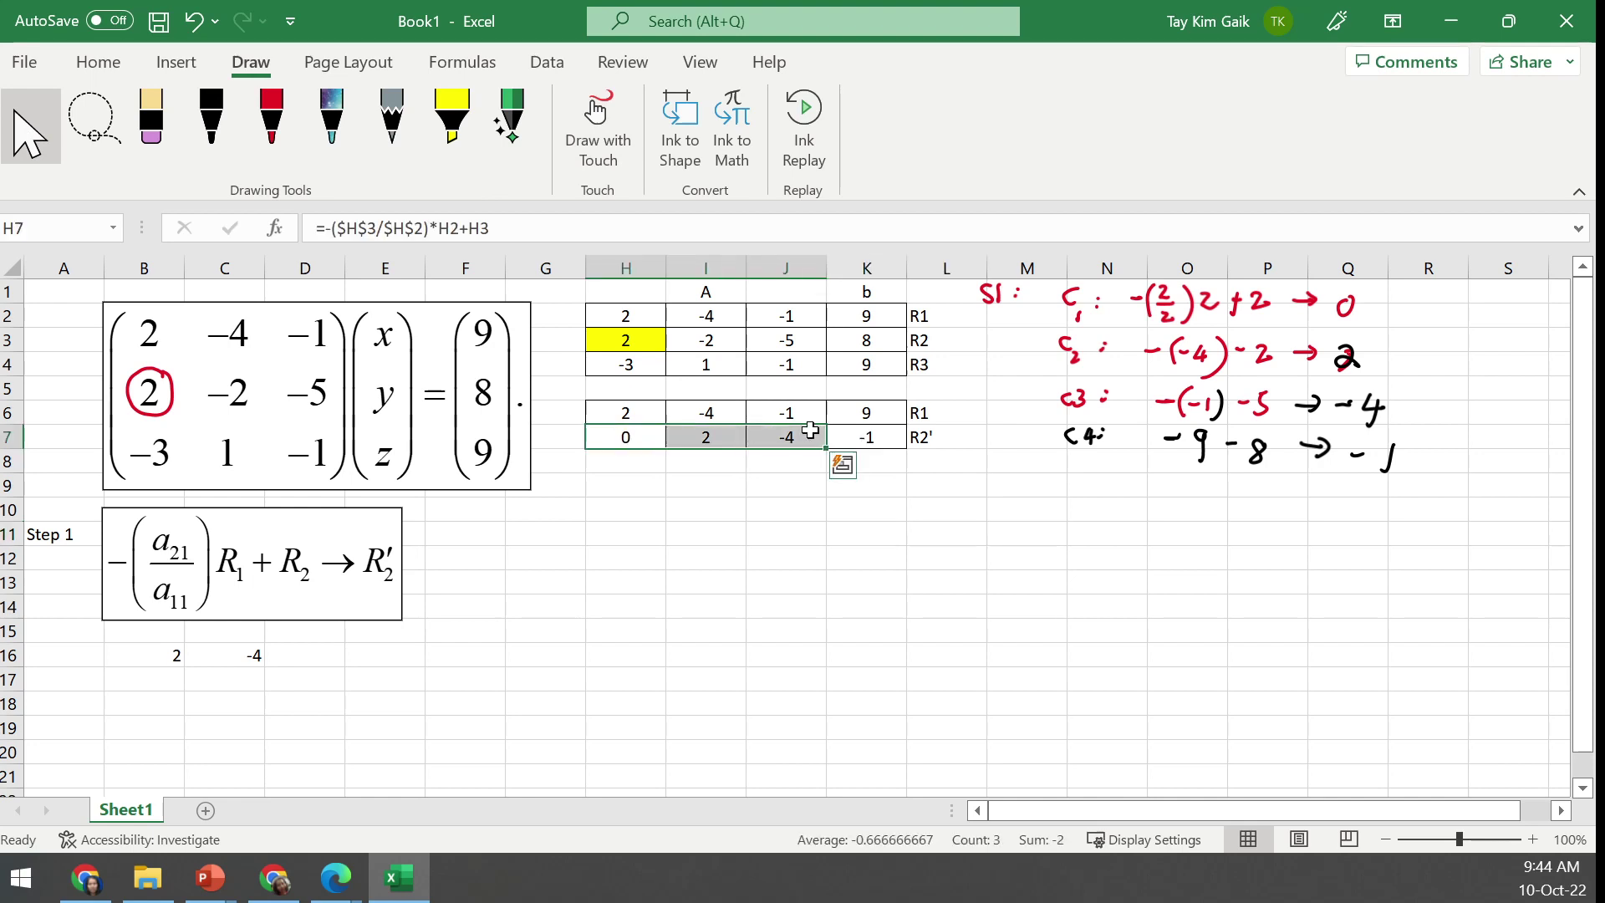
key(Delete)
click(927, 554)
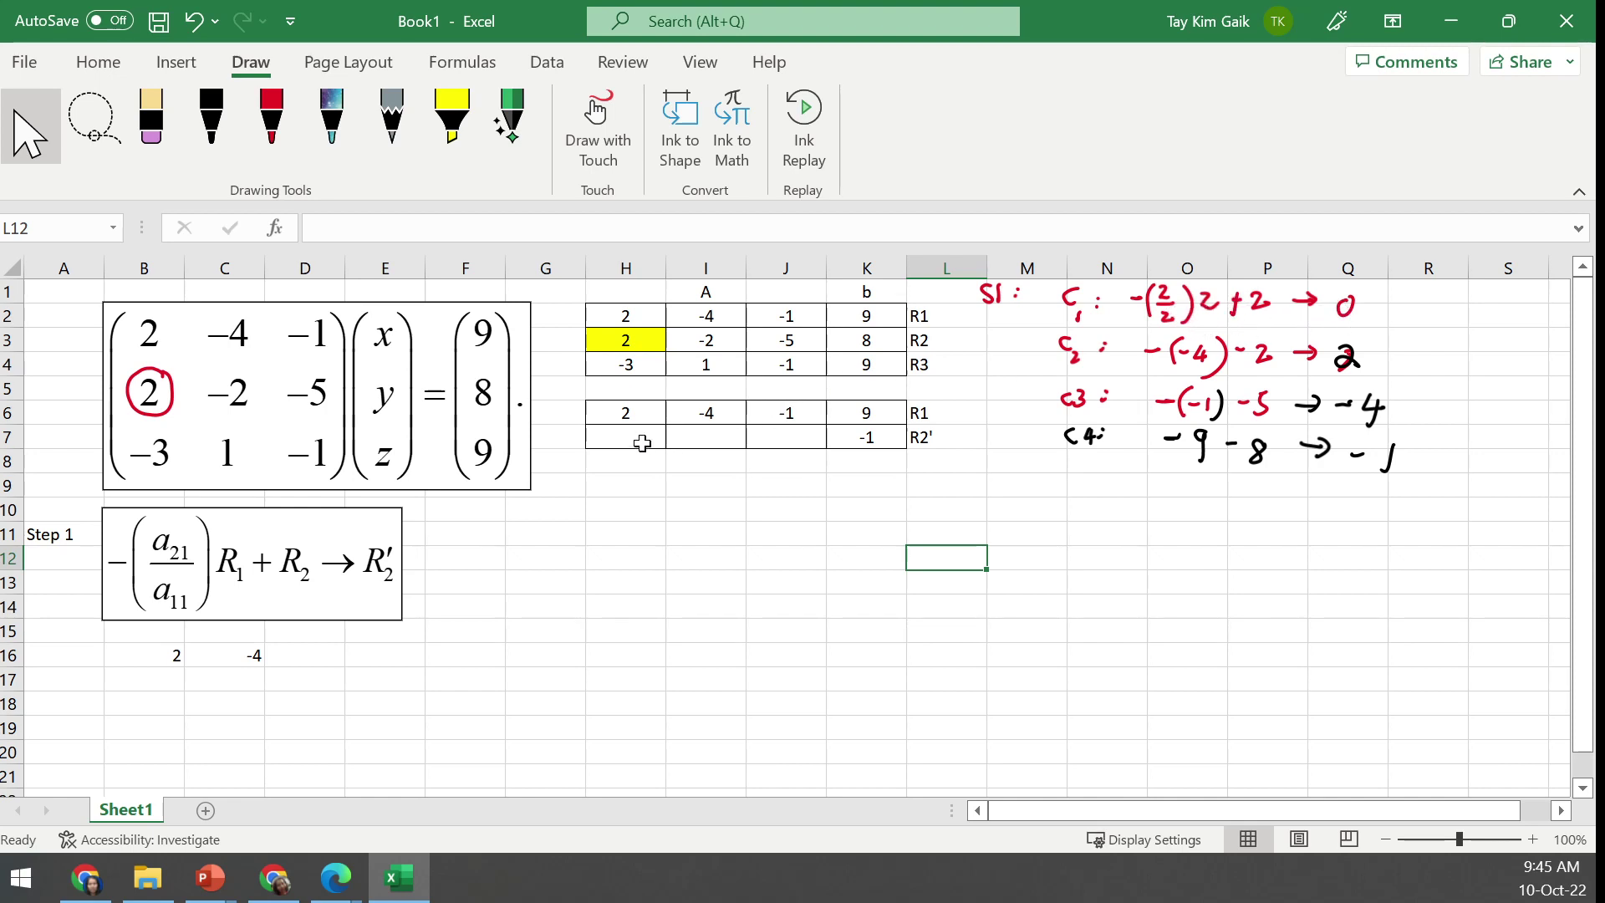
Build the bracketed row multiplier =-(H3/H2) in cell H7 as the start of the R2' formula
click(622, 437)
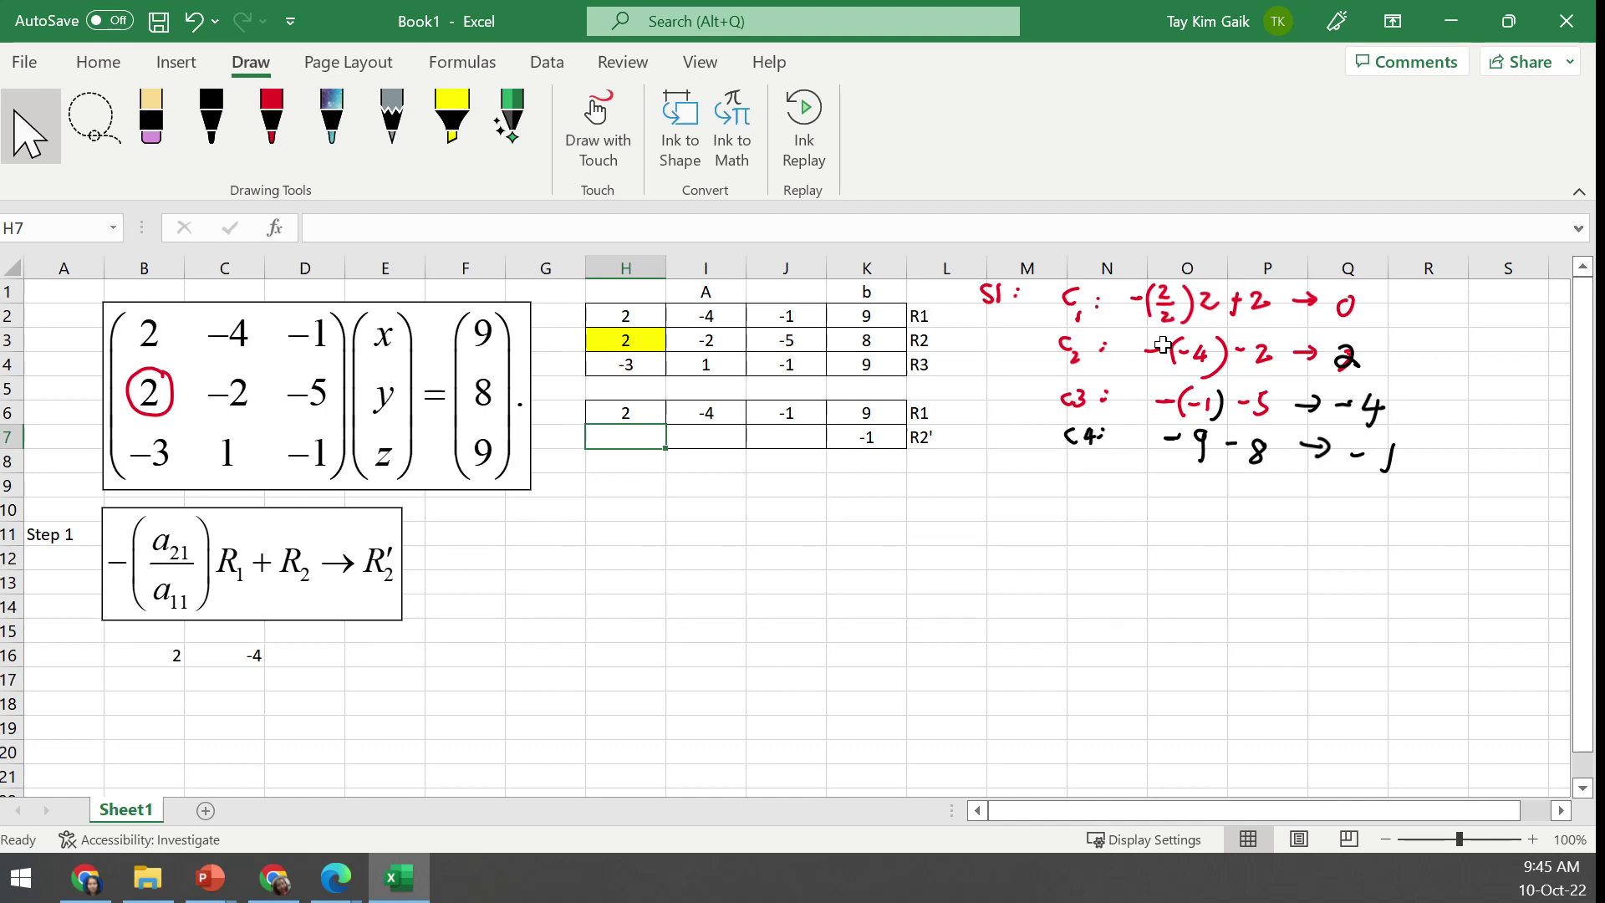
text(=-)
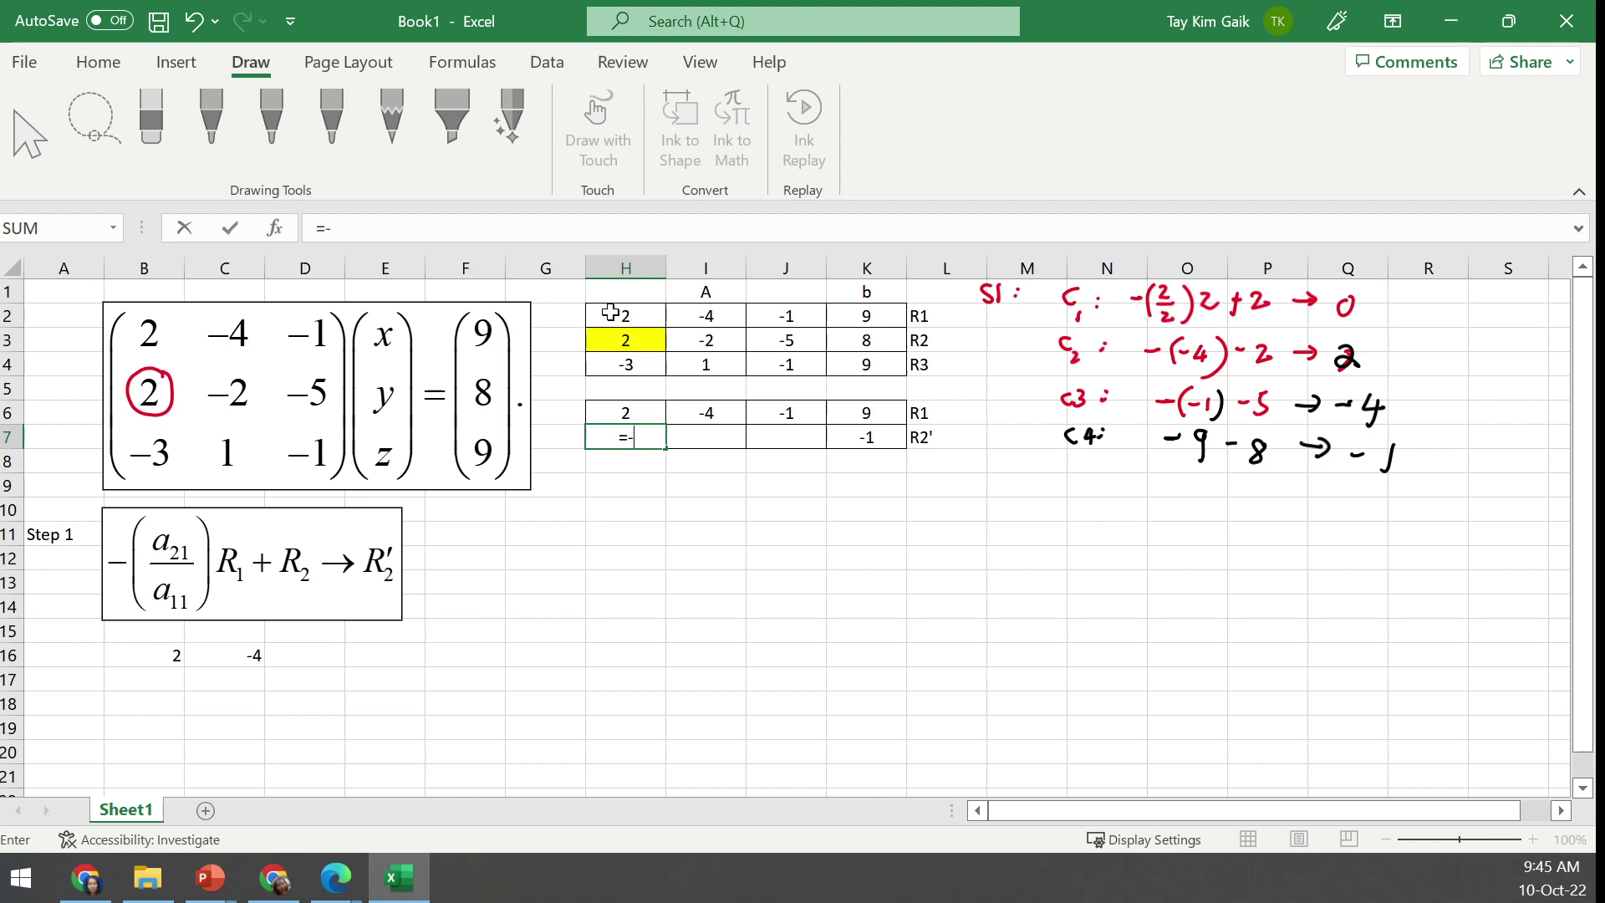
click(629, 344)
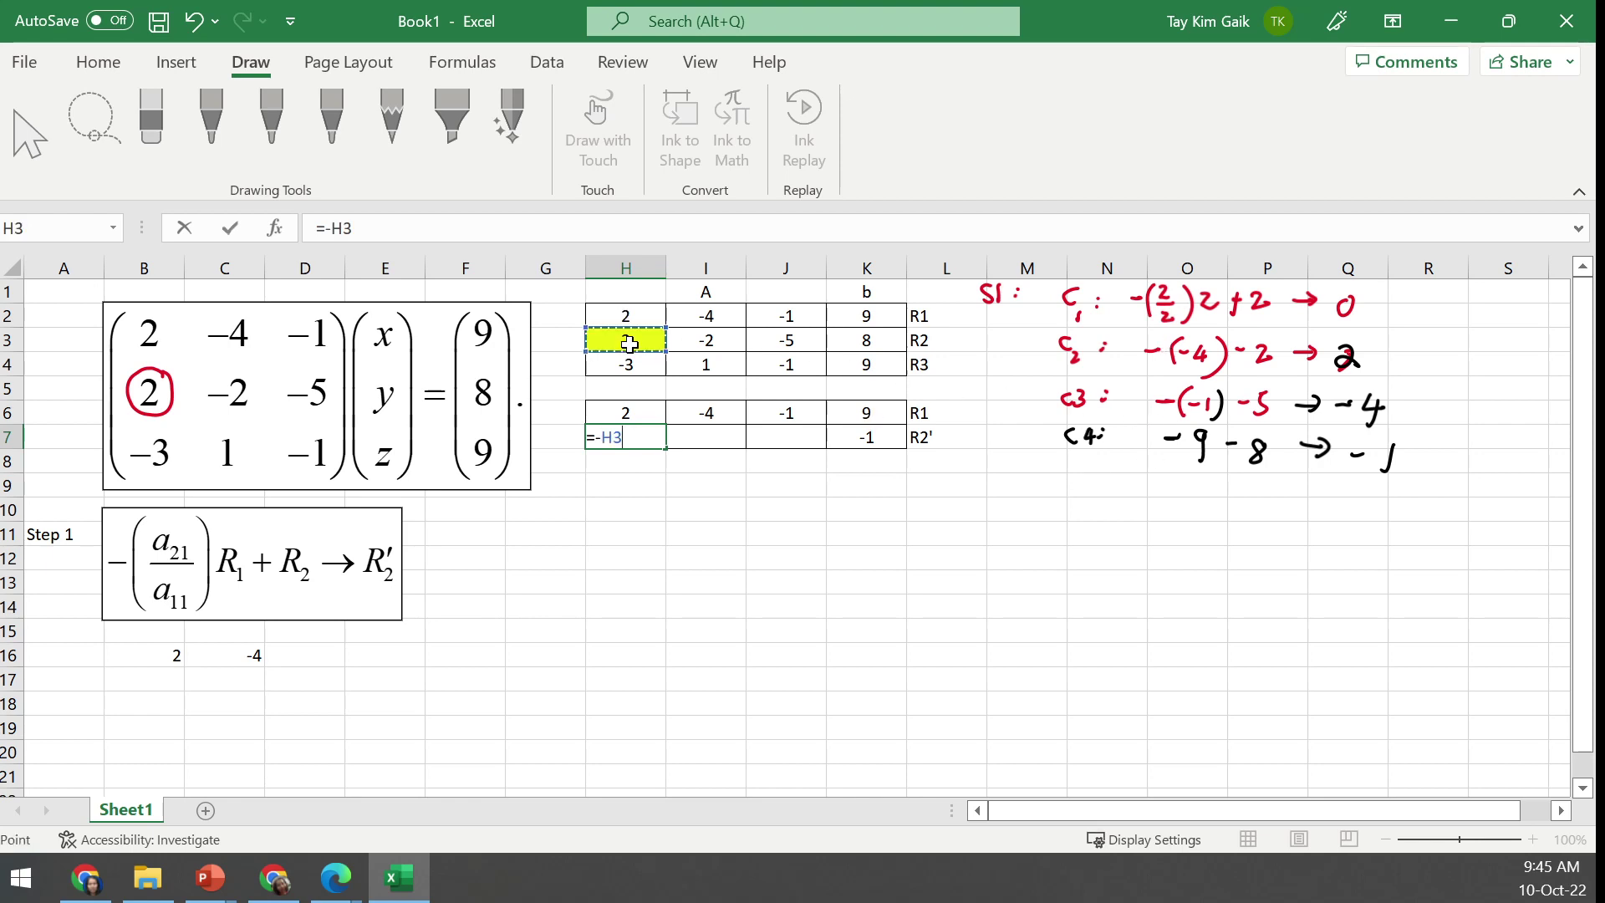
text(/)
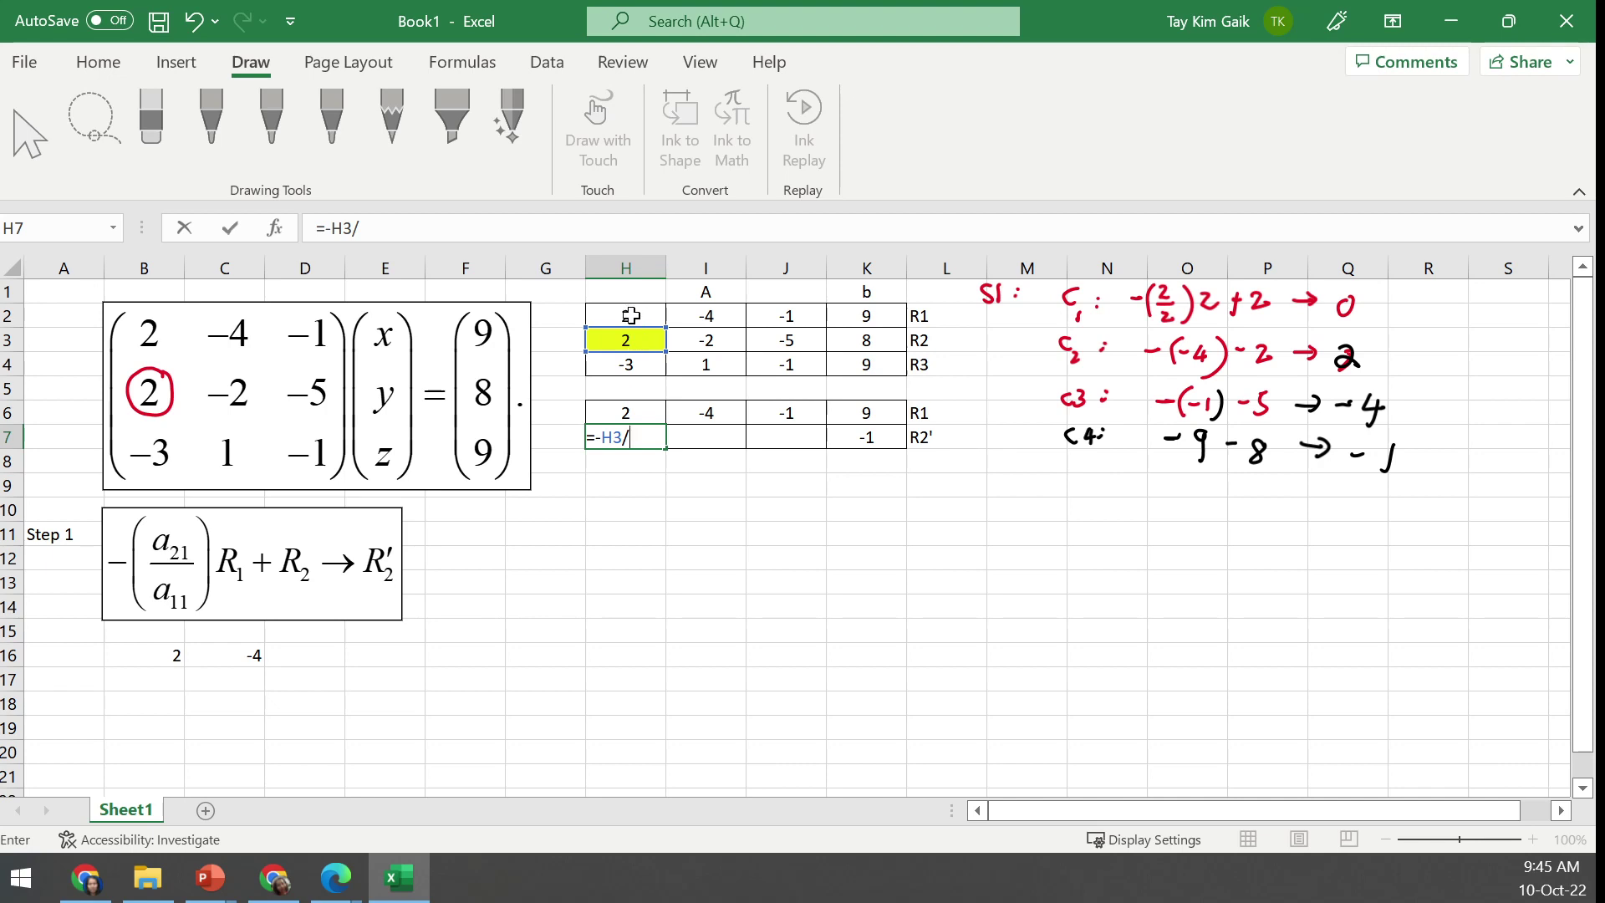
click(630, 315)
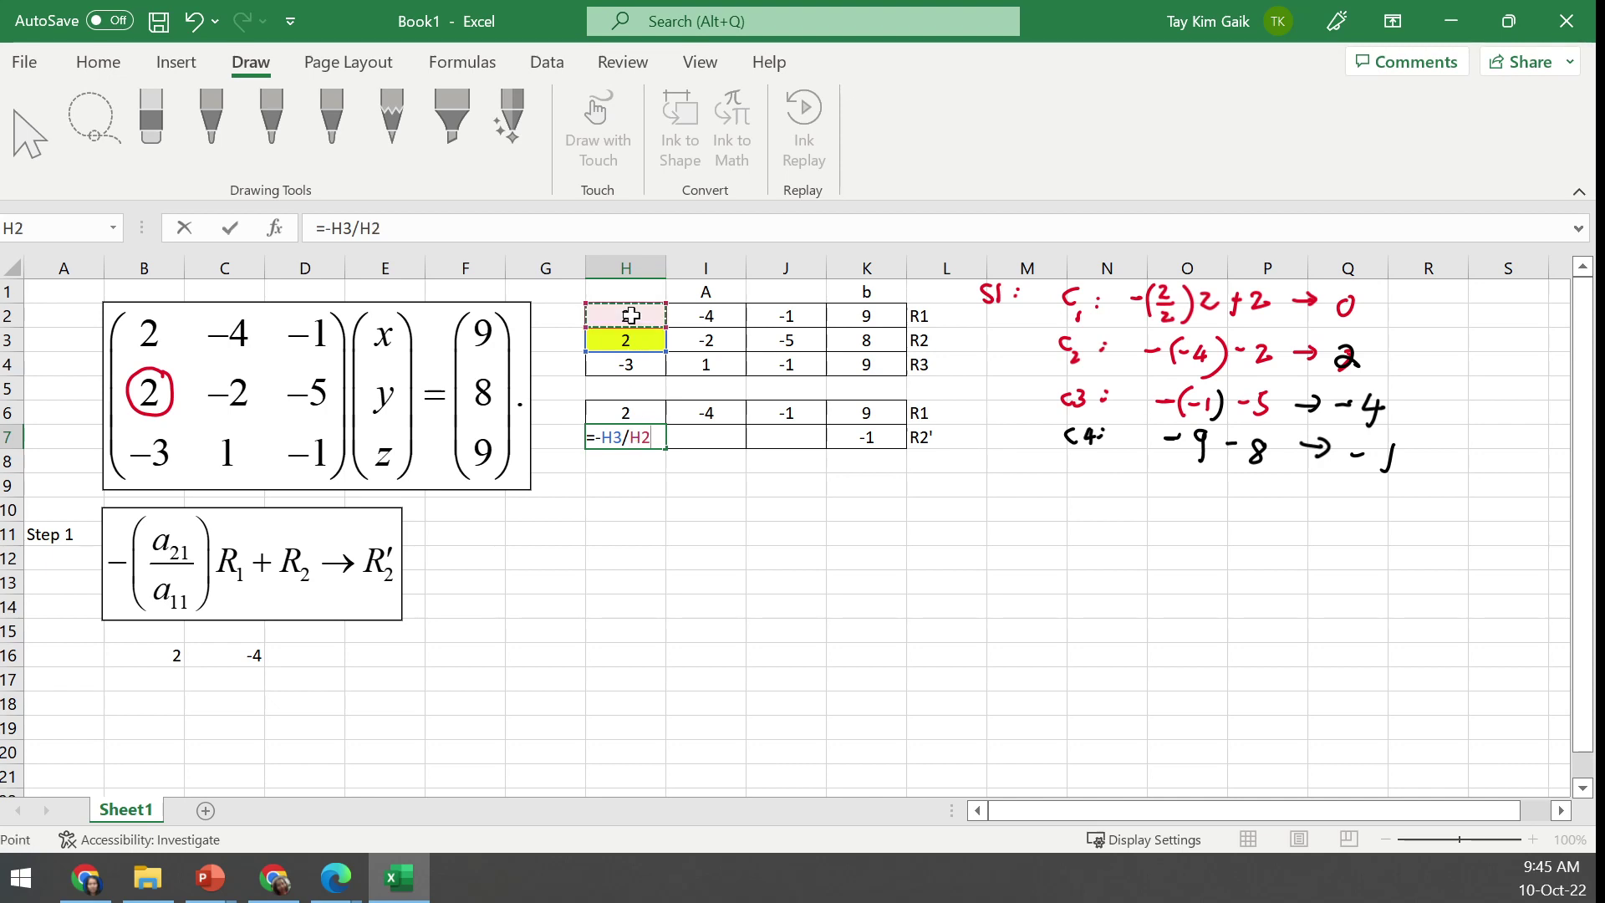
text())
click(609, 436)
text(()
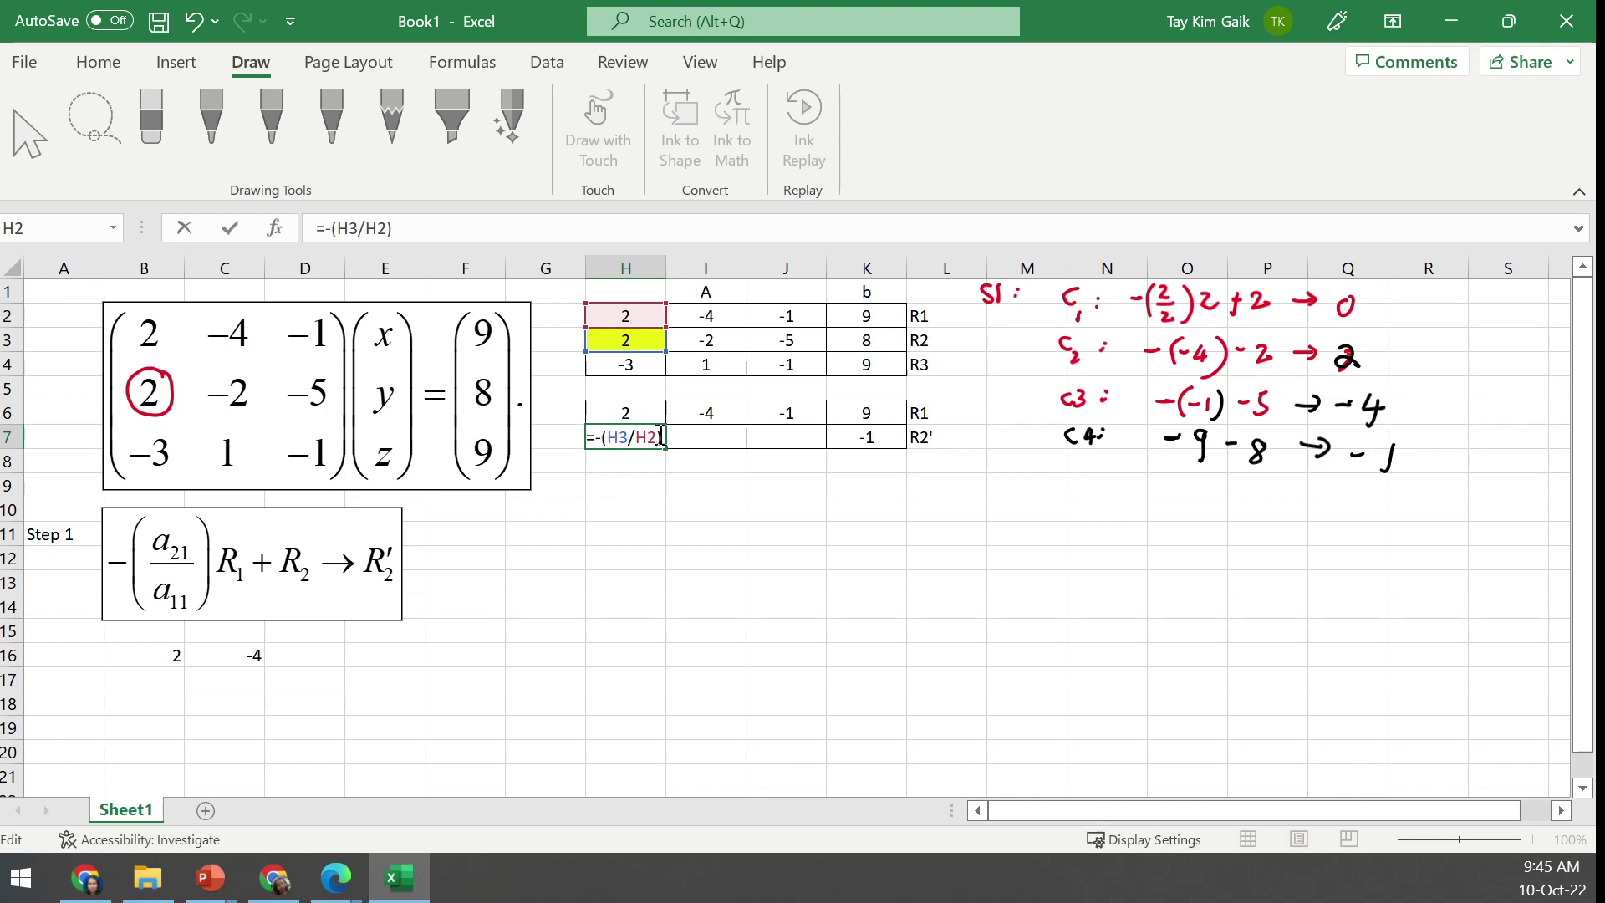
Extend the H7 formula by multiplying with H2 and adding H3, giving =-(H3/H2)*H2+H3
click(441, 228)
text(*)
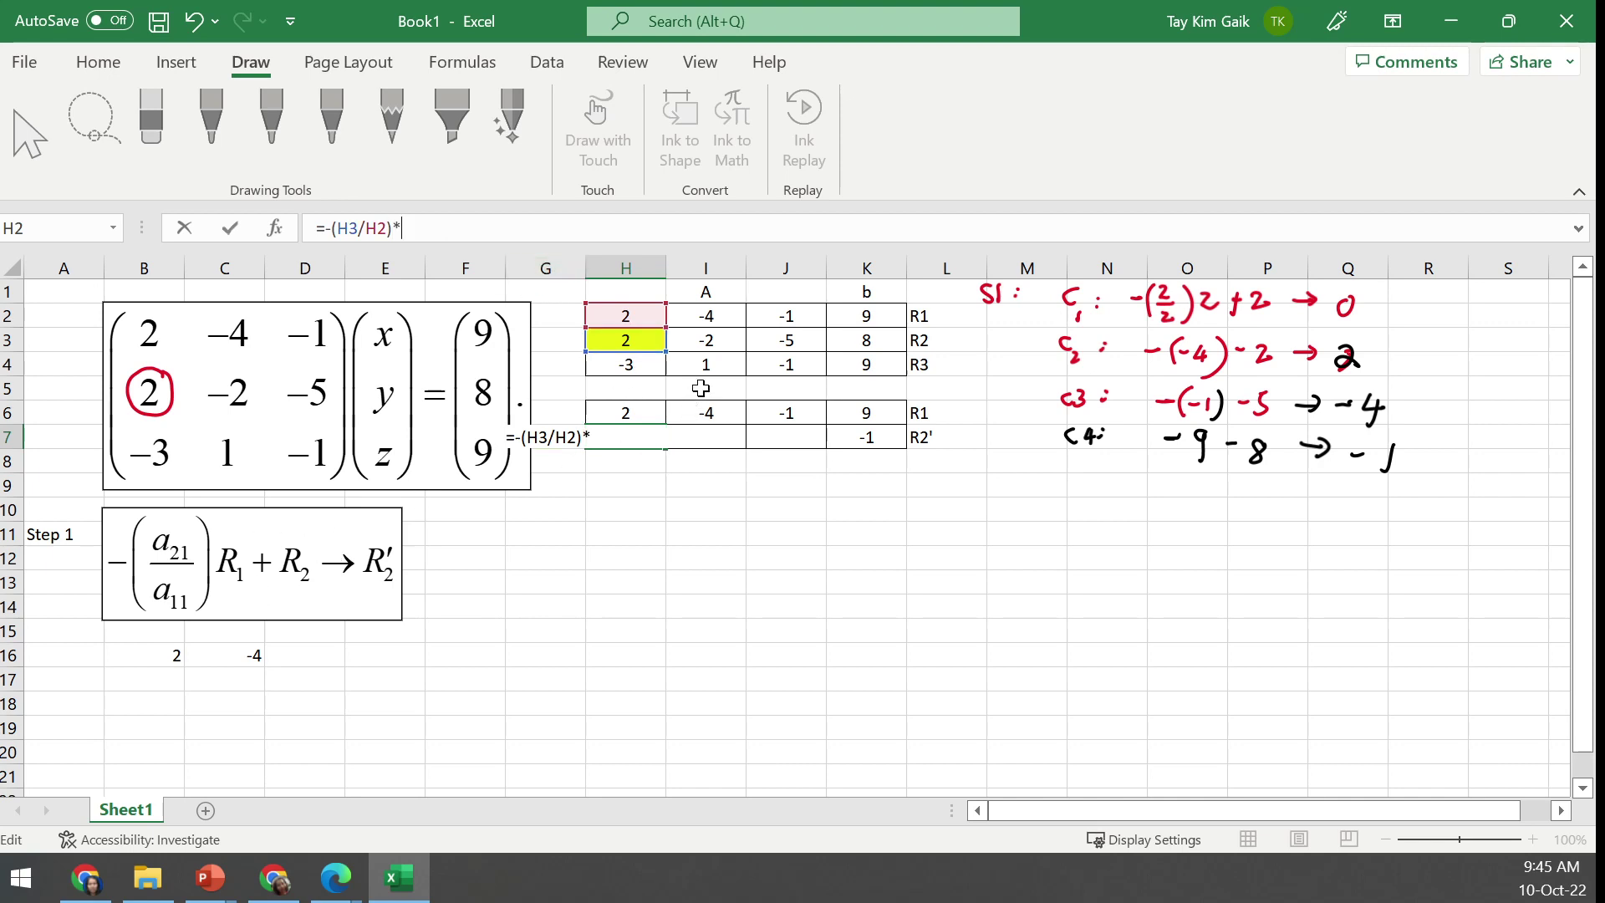
click(648, 315)
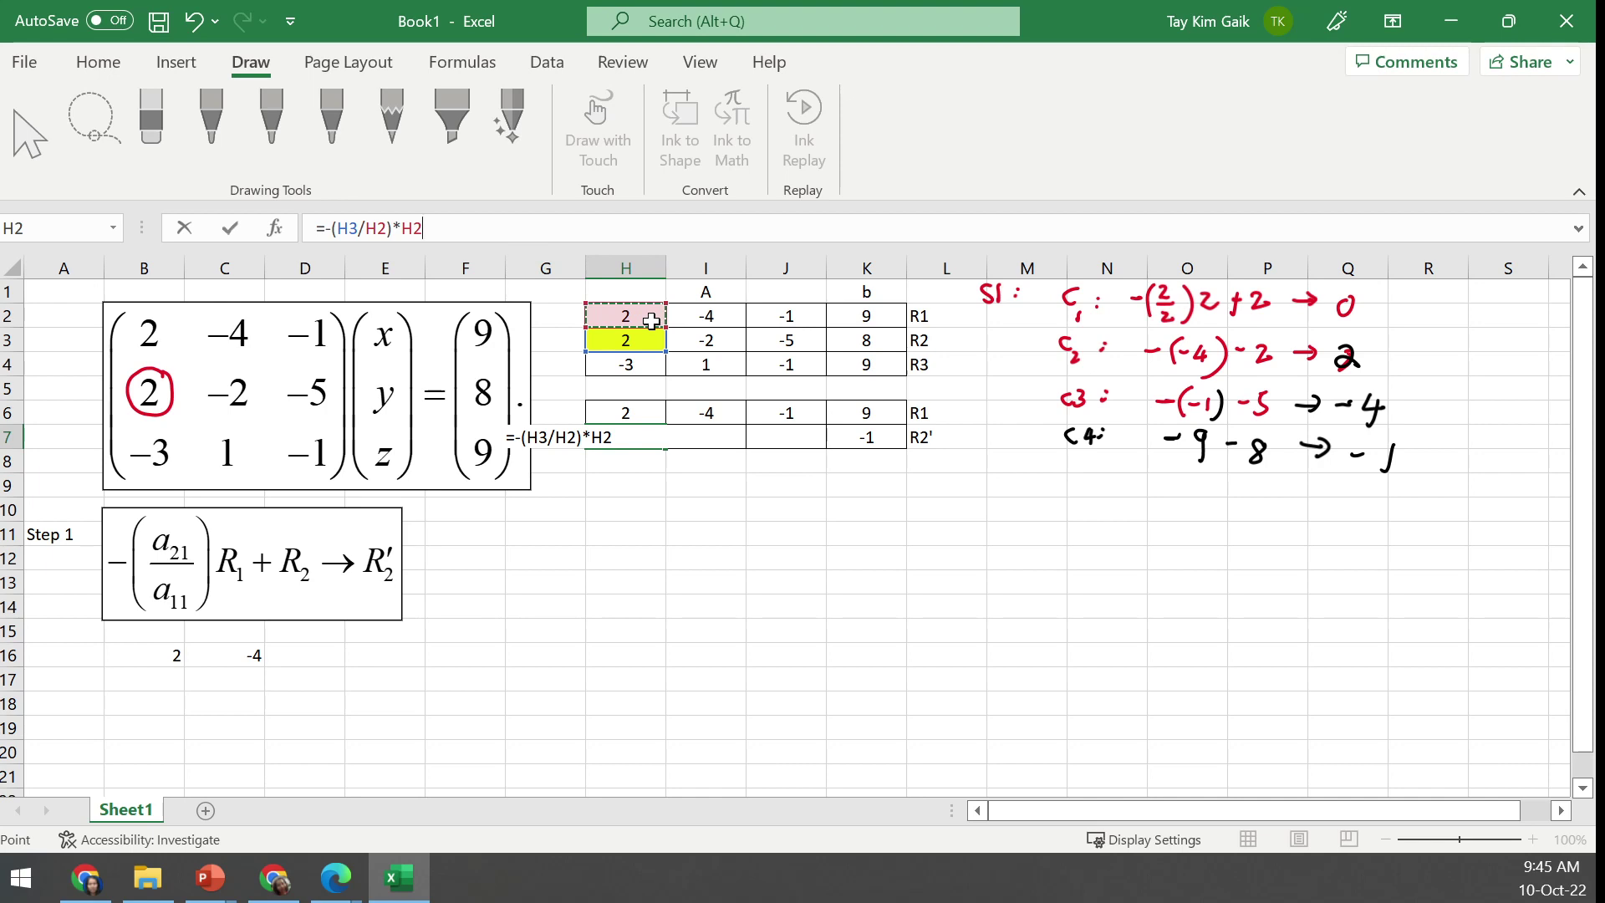
text(+)
click(627, 341)
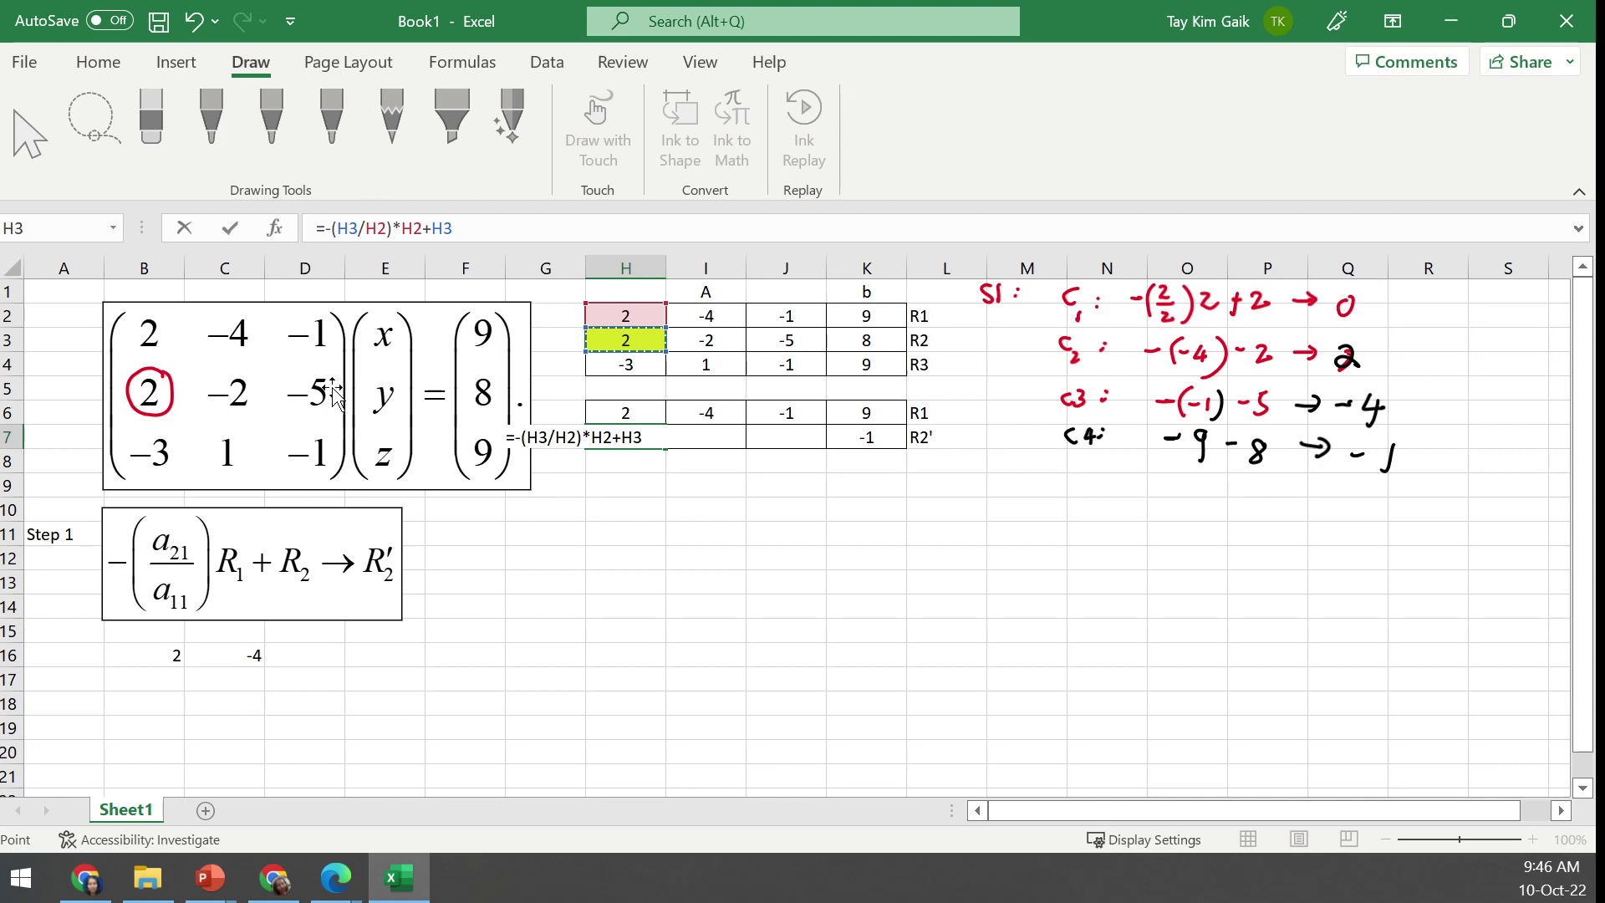
Make the multiplier references absolute so the H7 formula reads =-($H$3/$H$2)*H2+H3, and enter it
click(342, 228)
text($)
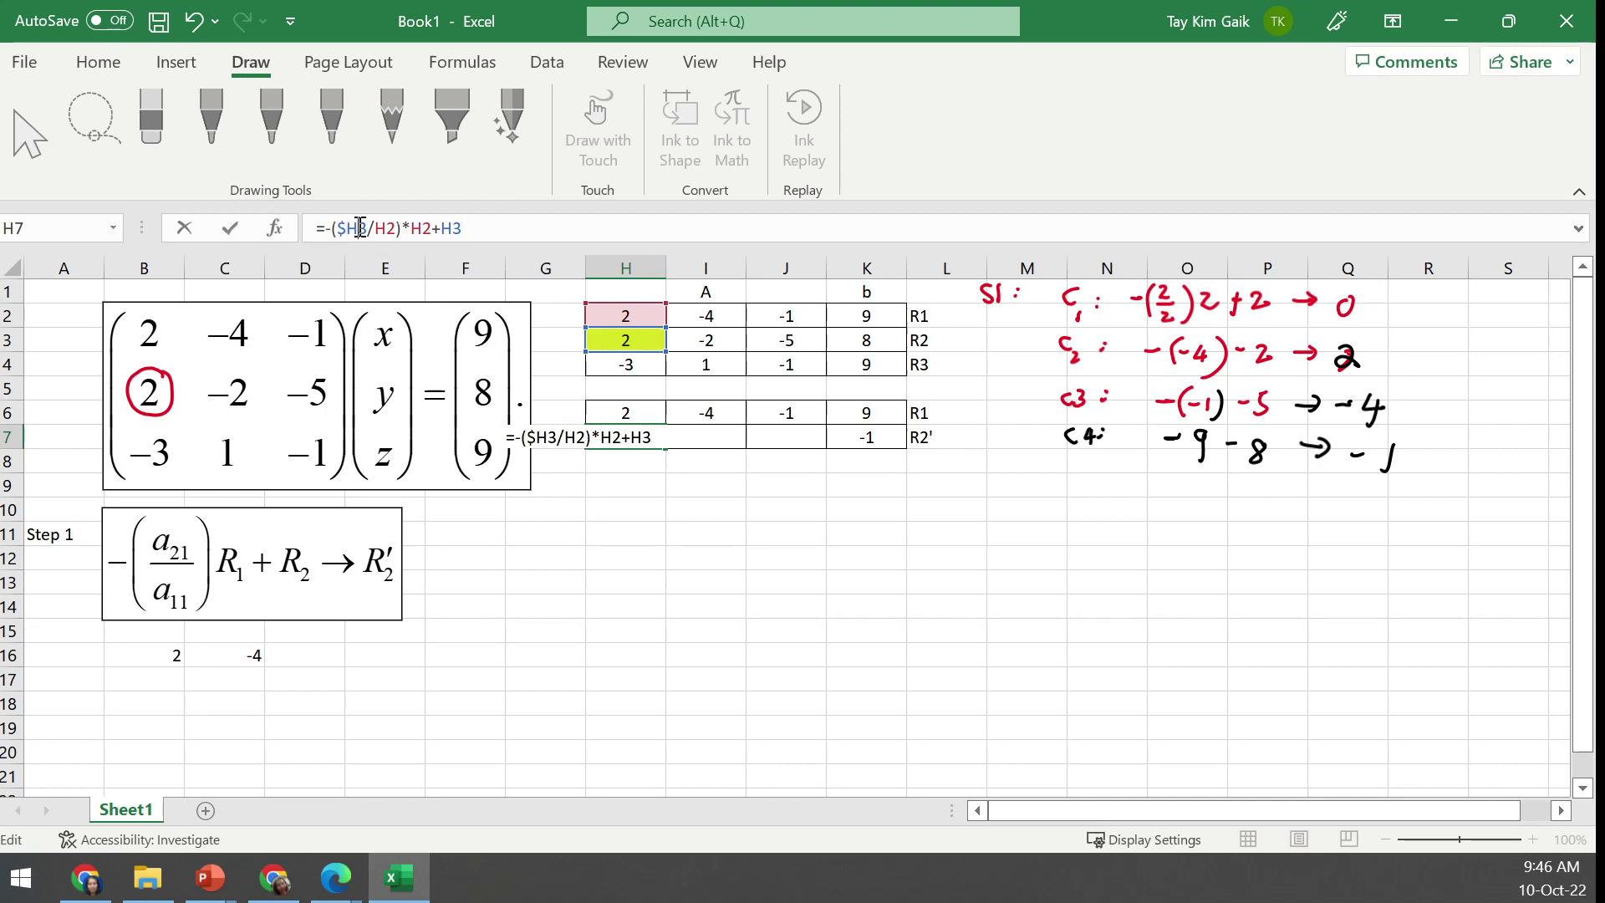
click(360, 228)
text($)
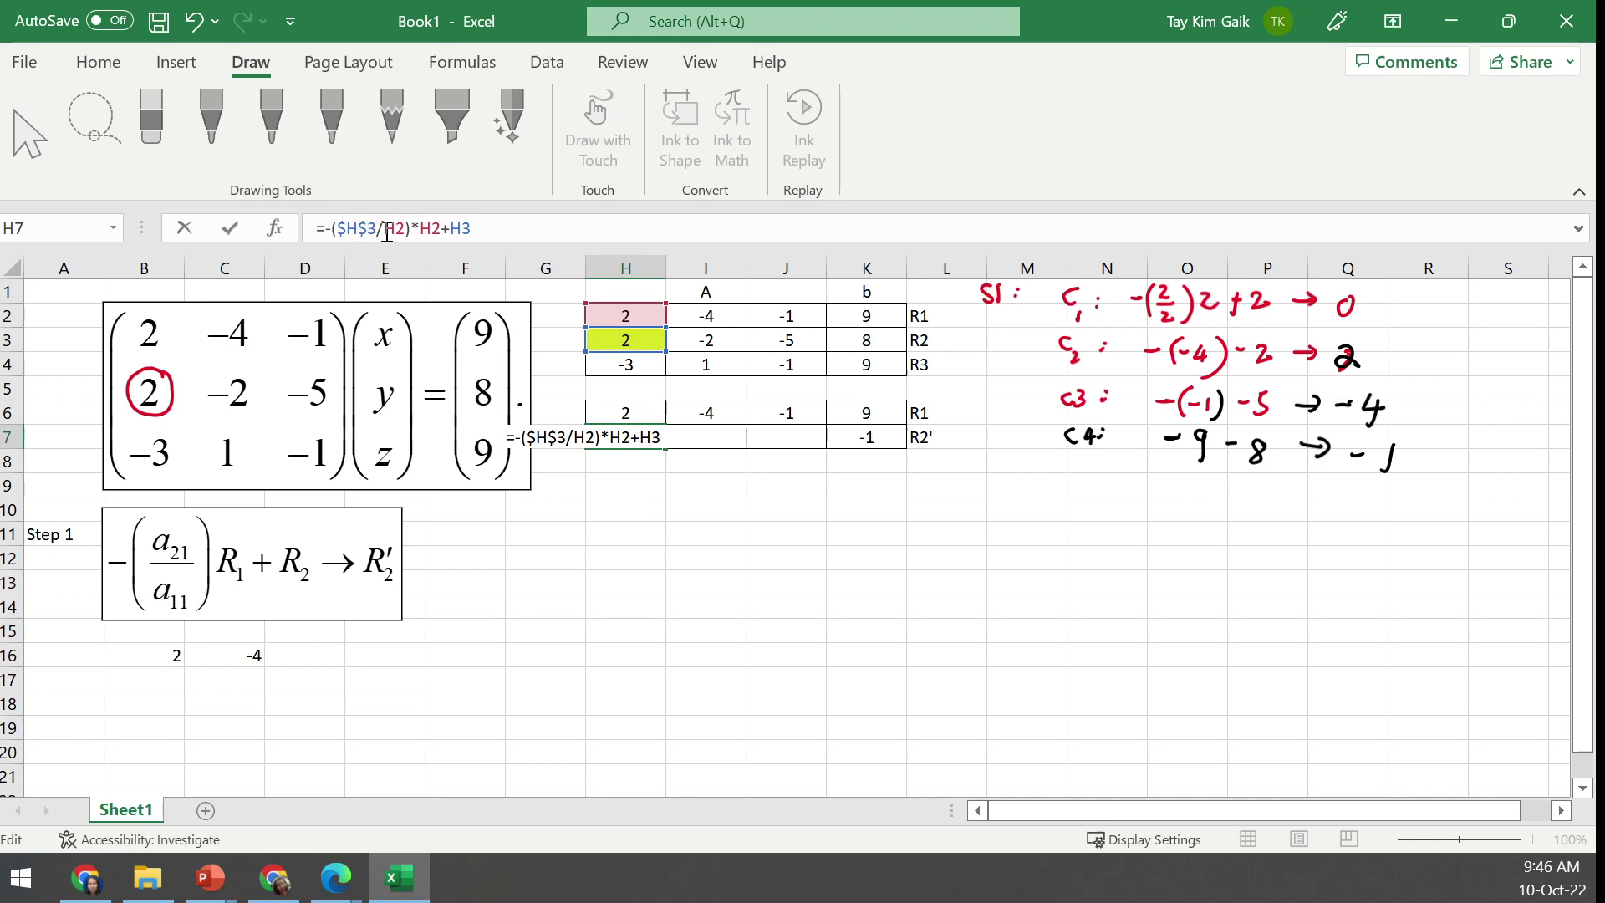
click(387, 228)
text($)
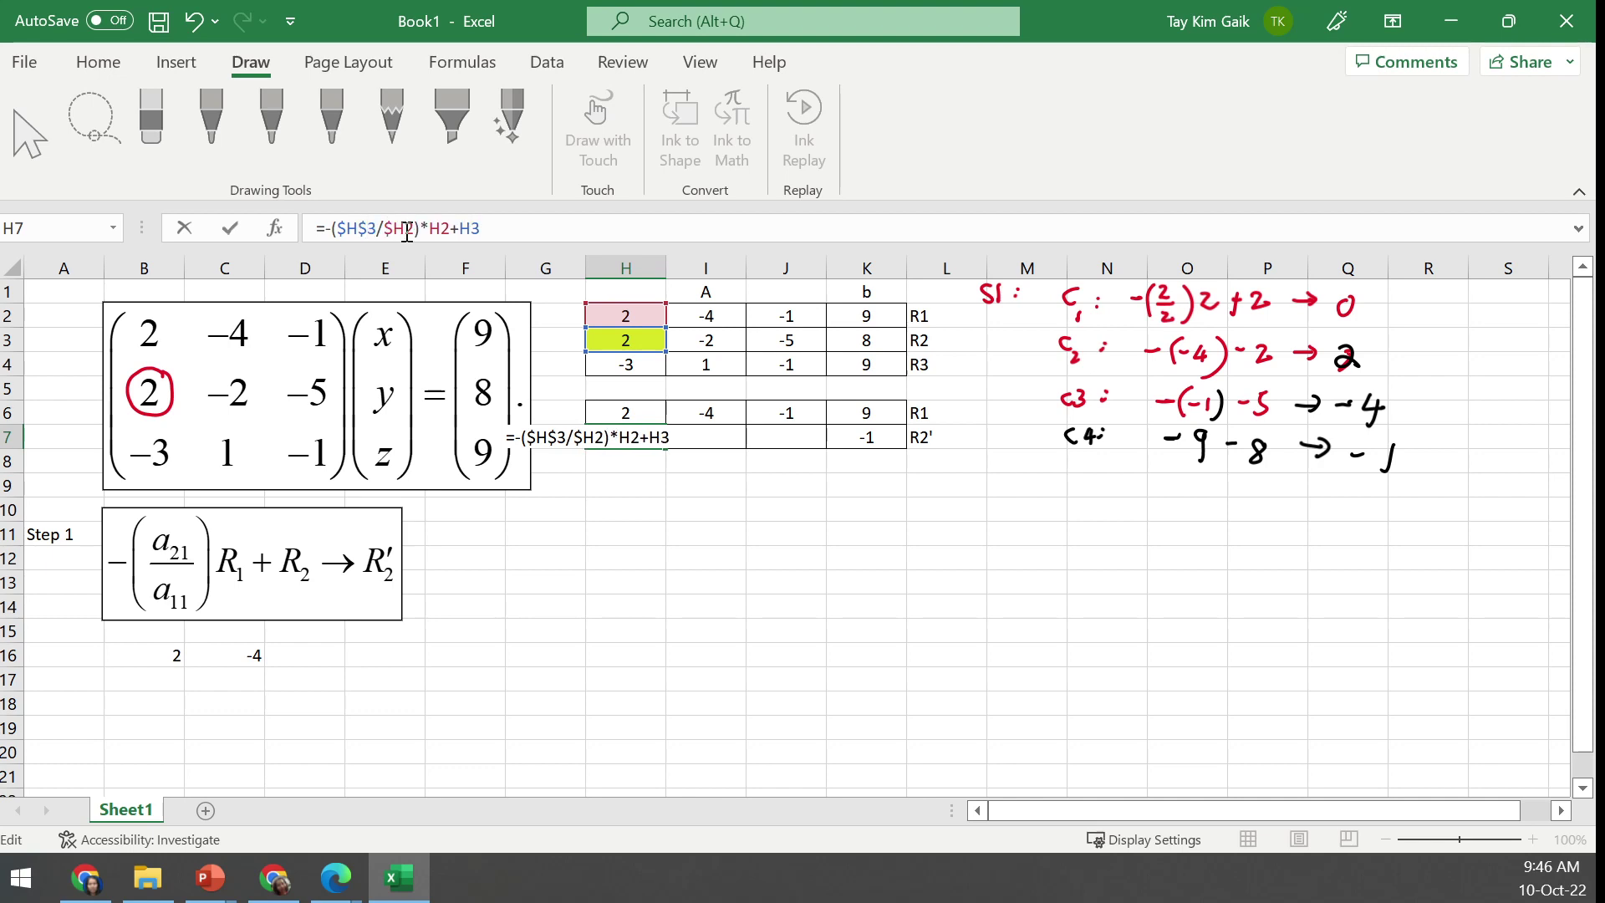
click(407, 228)
text($)
click(228, 227)
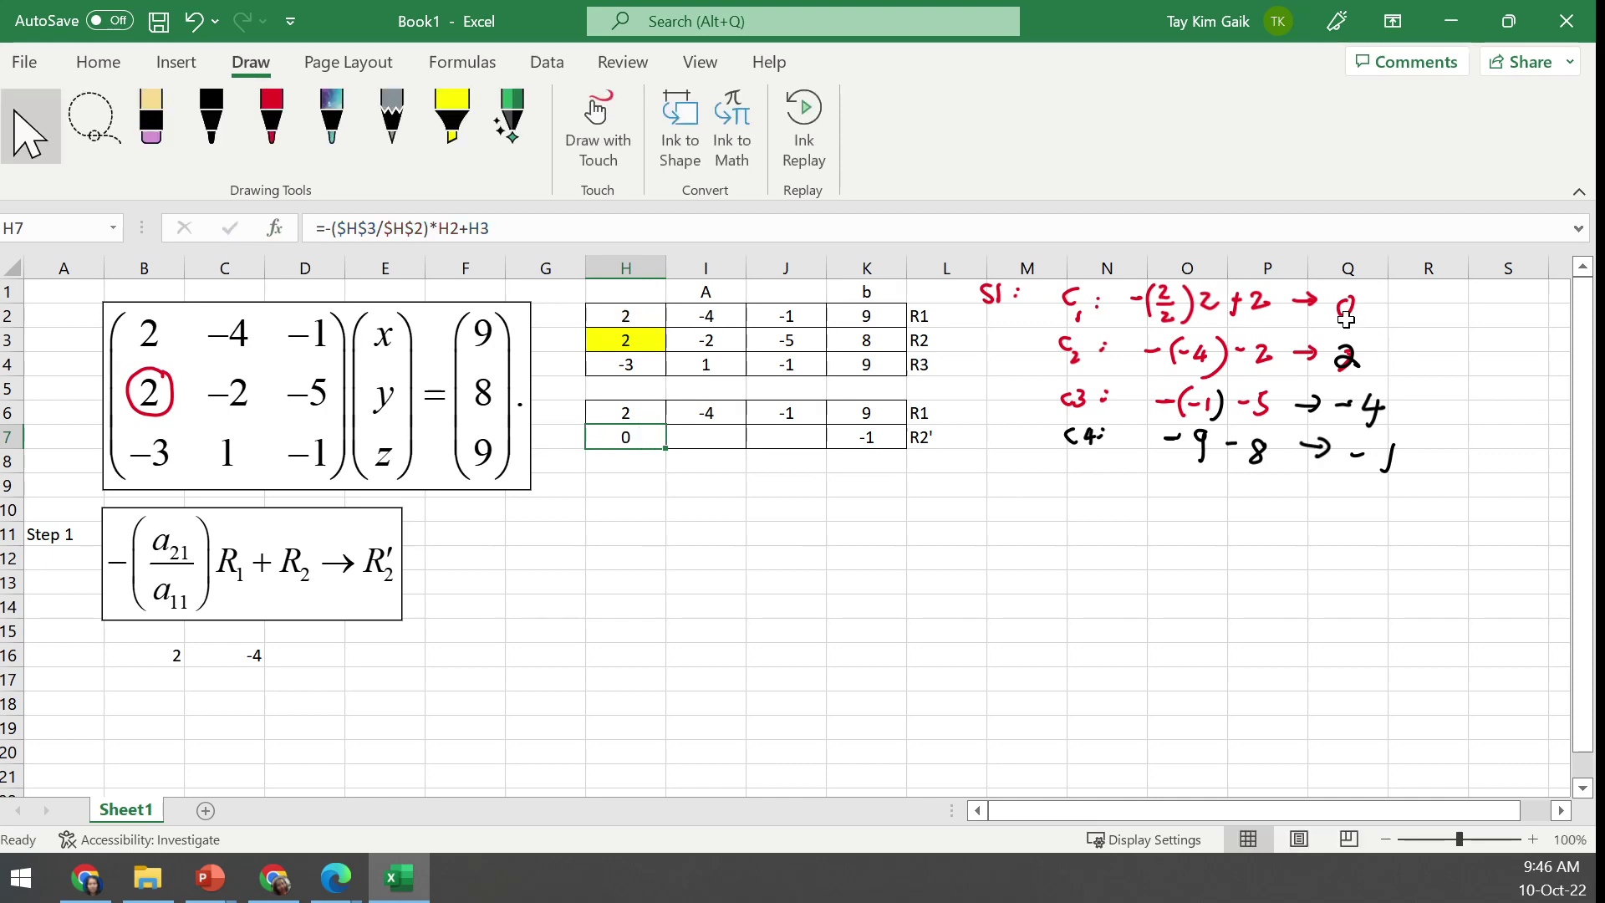
Clear K7 and fill the H7 formula across the R2' row to K7
click(870, 433)
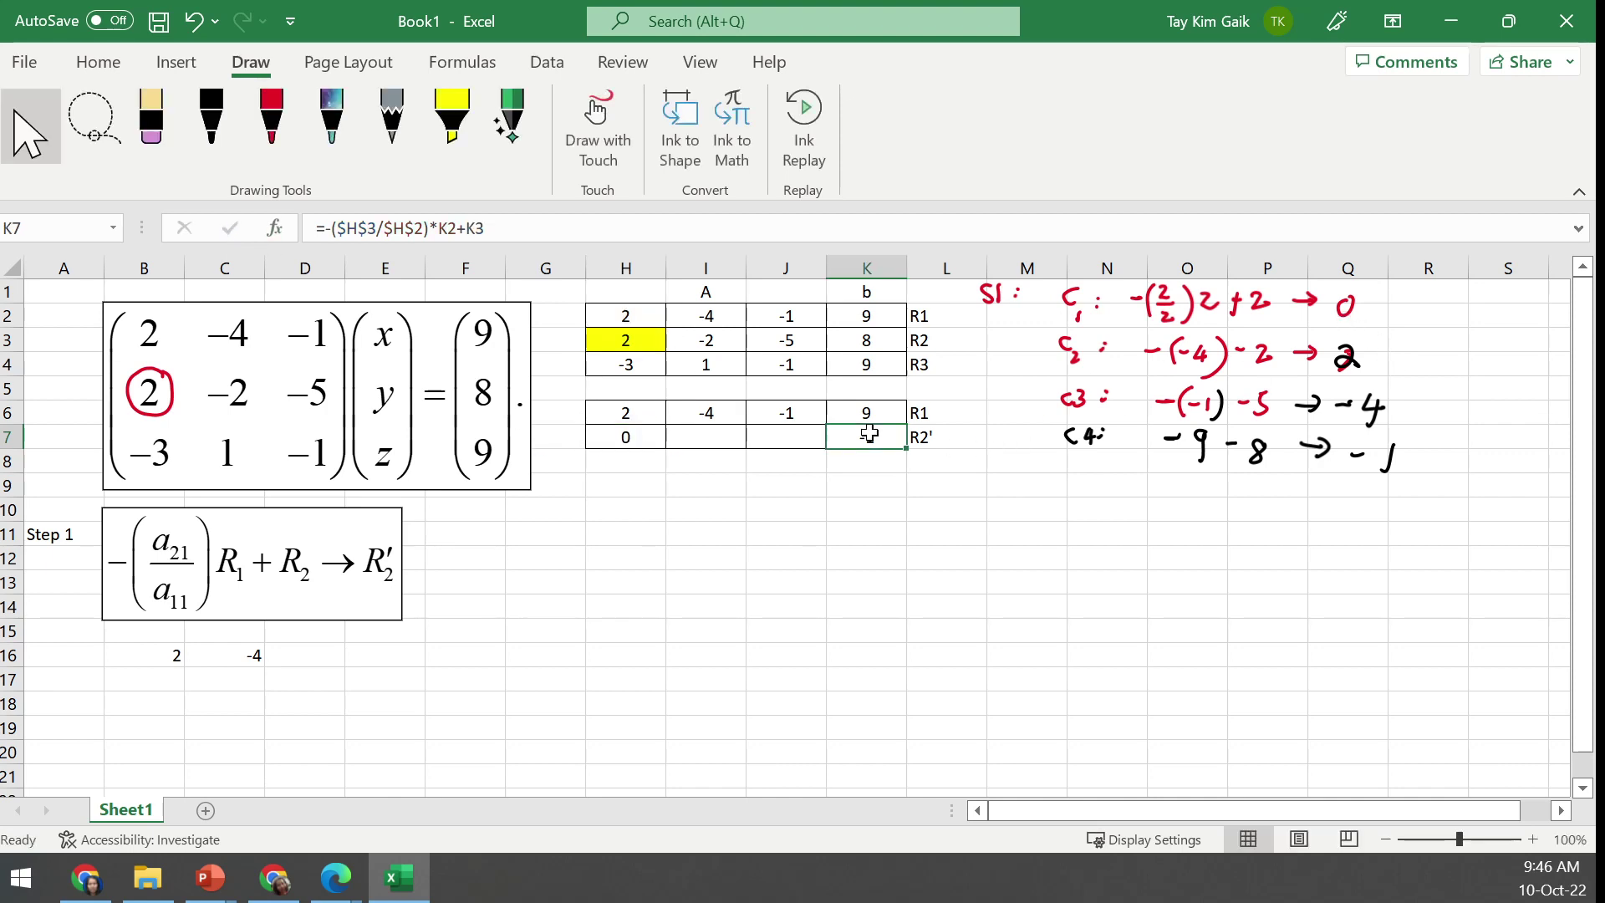
click(628, 442)
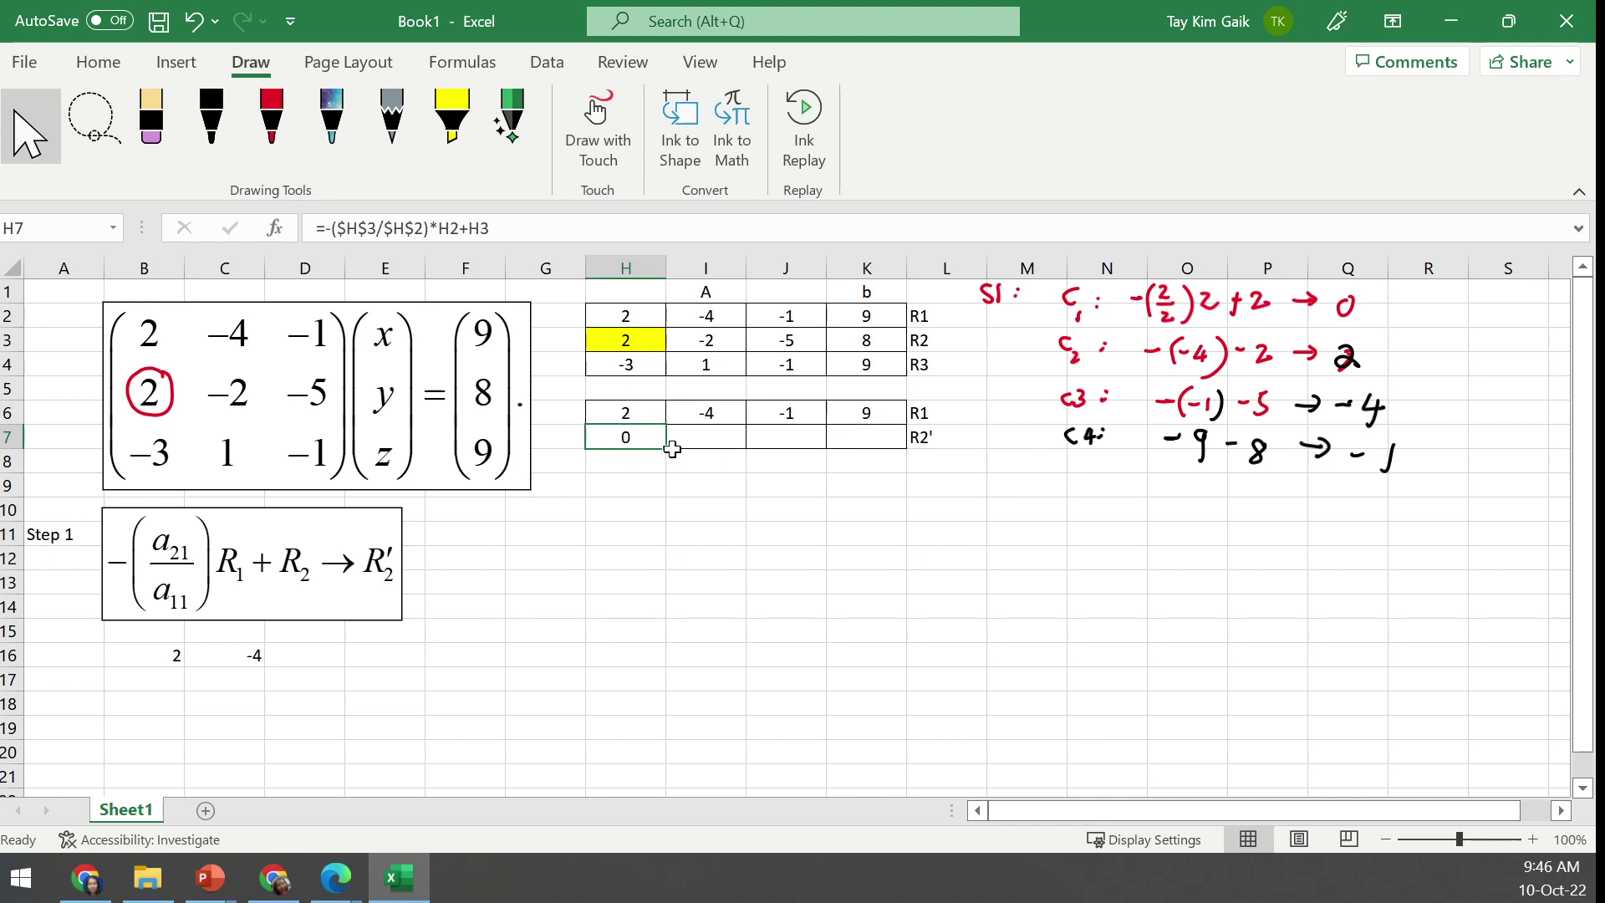
drag(668, 449, 880, 451)
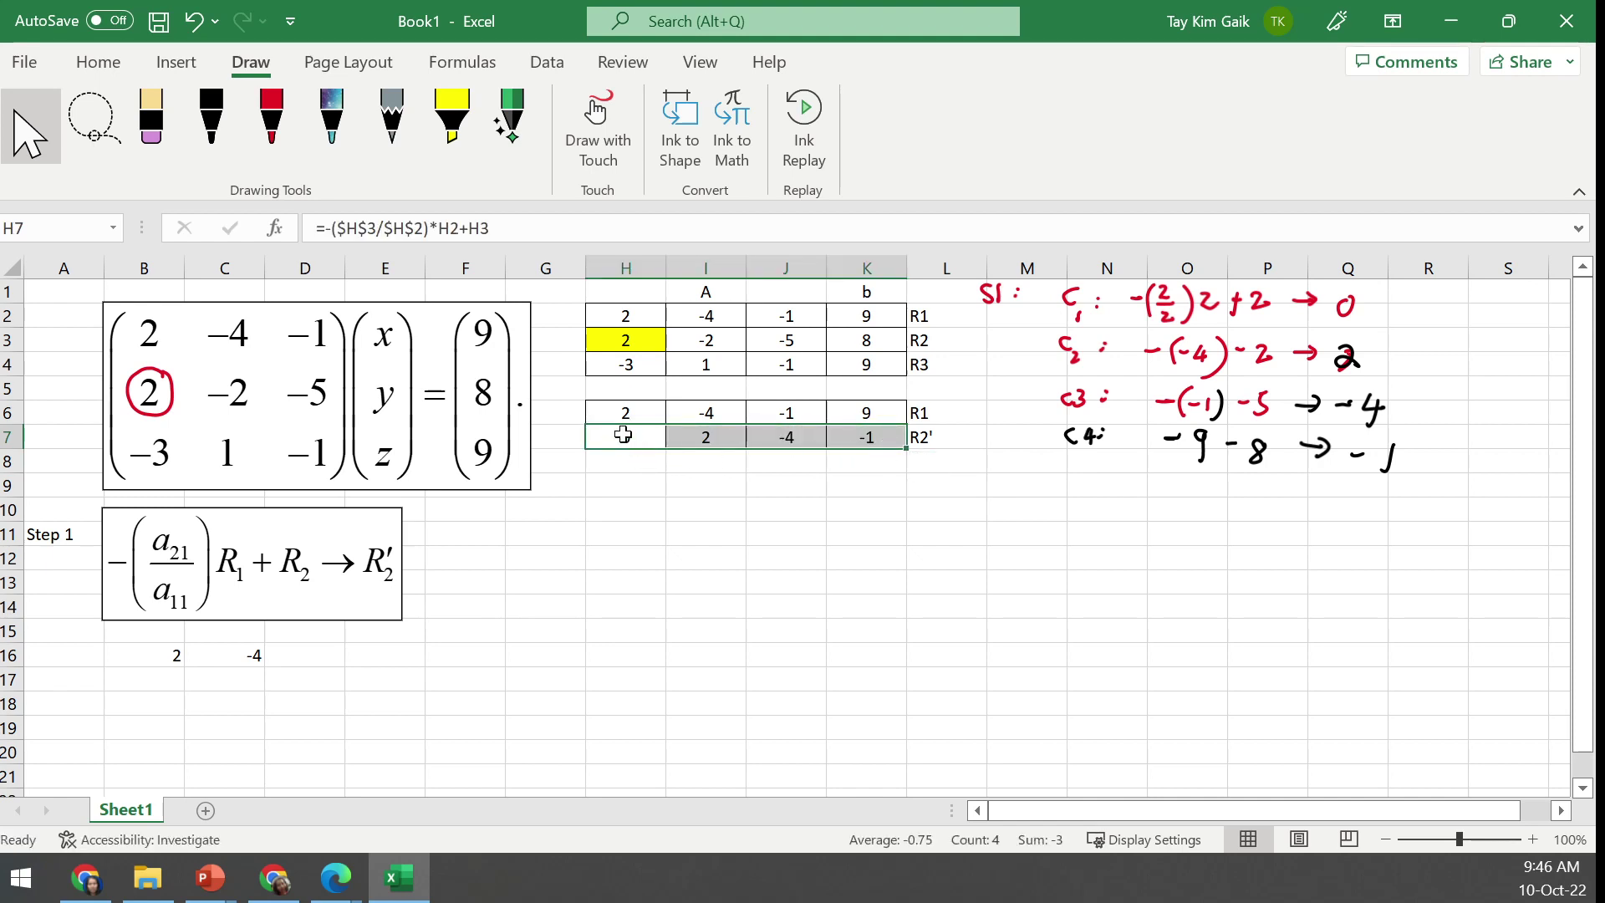
Clear the filled R2' formulas in I7, J7 and K7
click(629, 434)
click(718, 436)
key(Delete)
click(785, 436)
key(Delete)
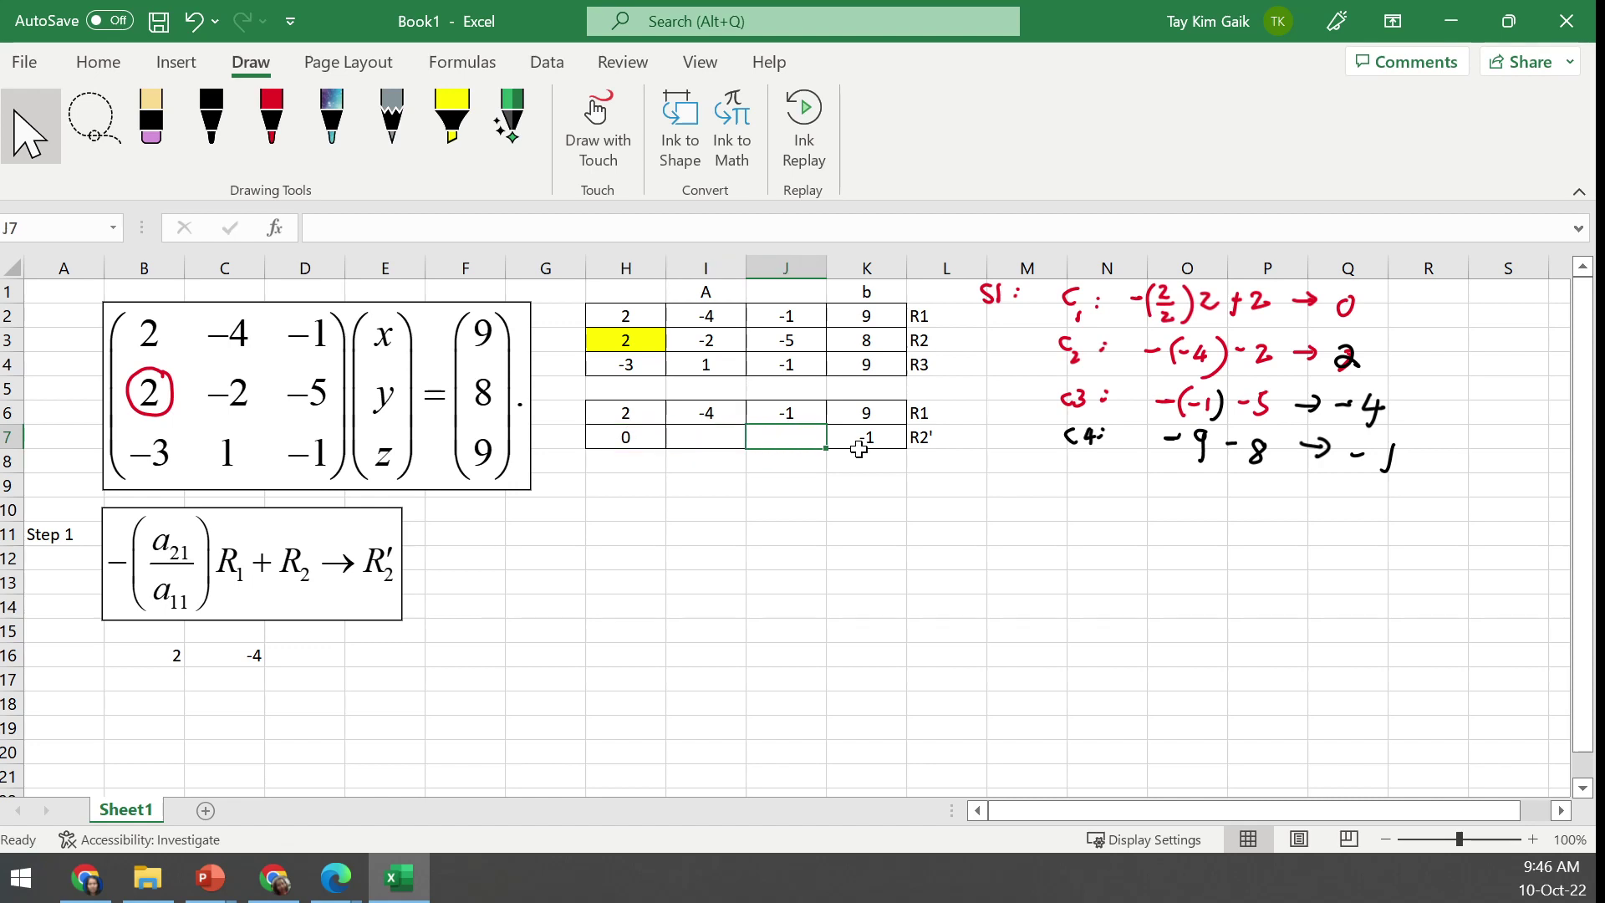
click(860, 441)
key(Delete)
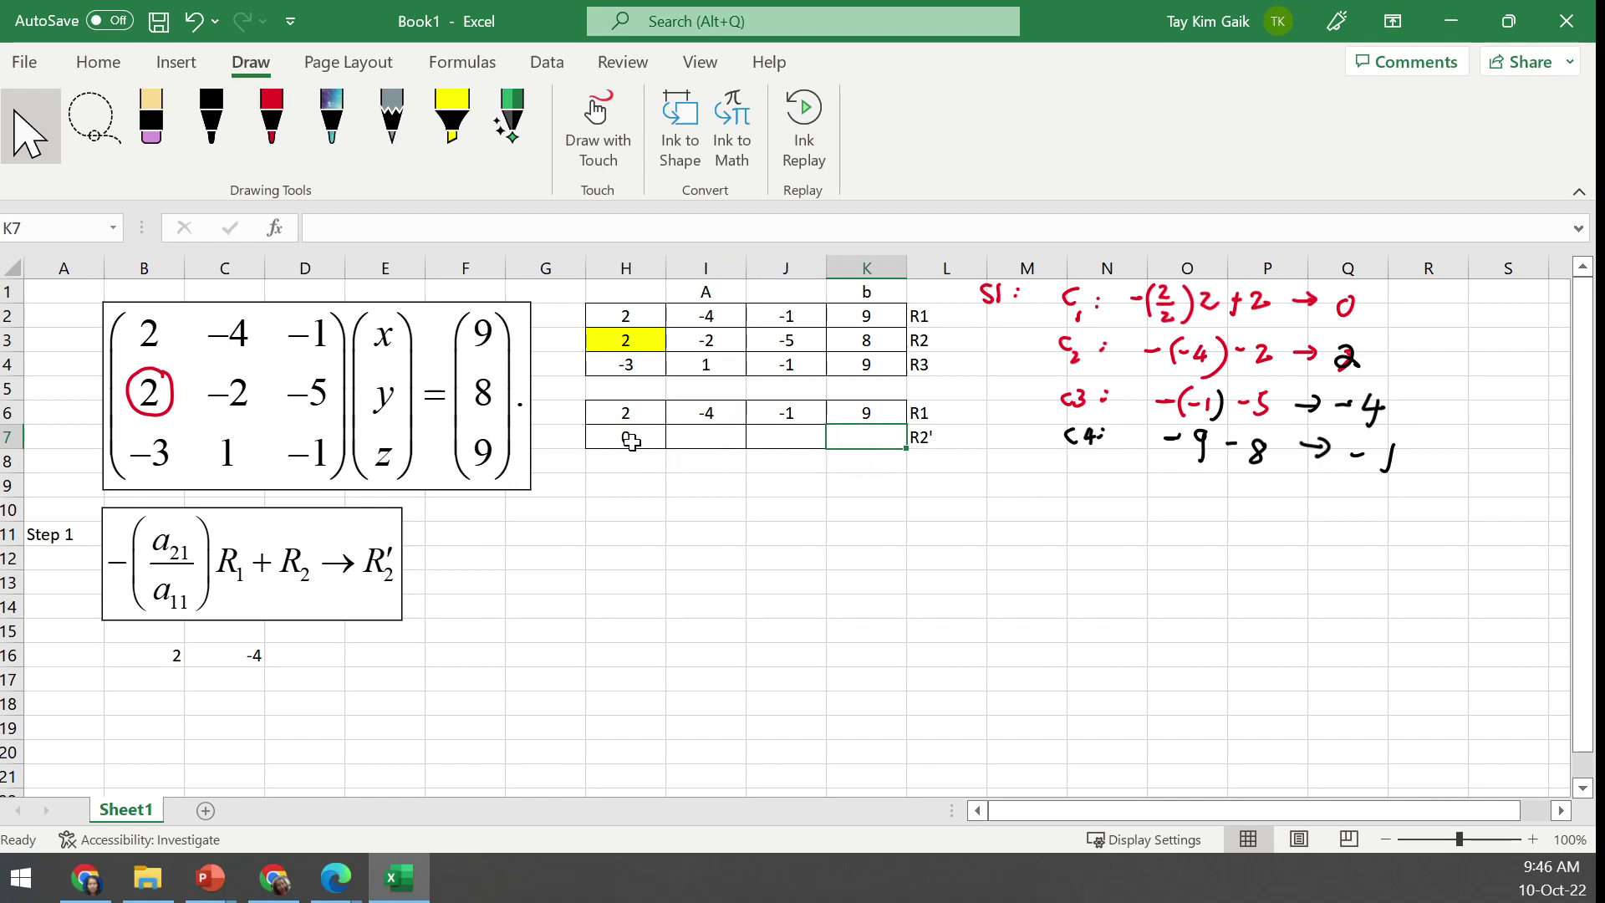
Copy the H7 formula and paste it into I7, J7 and K7
click(633, 441)
key(ctrl+c)
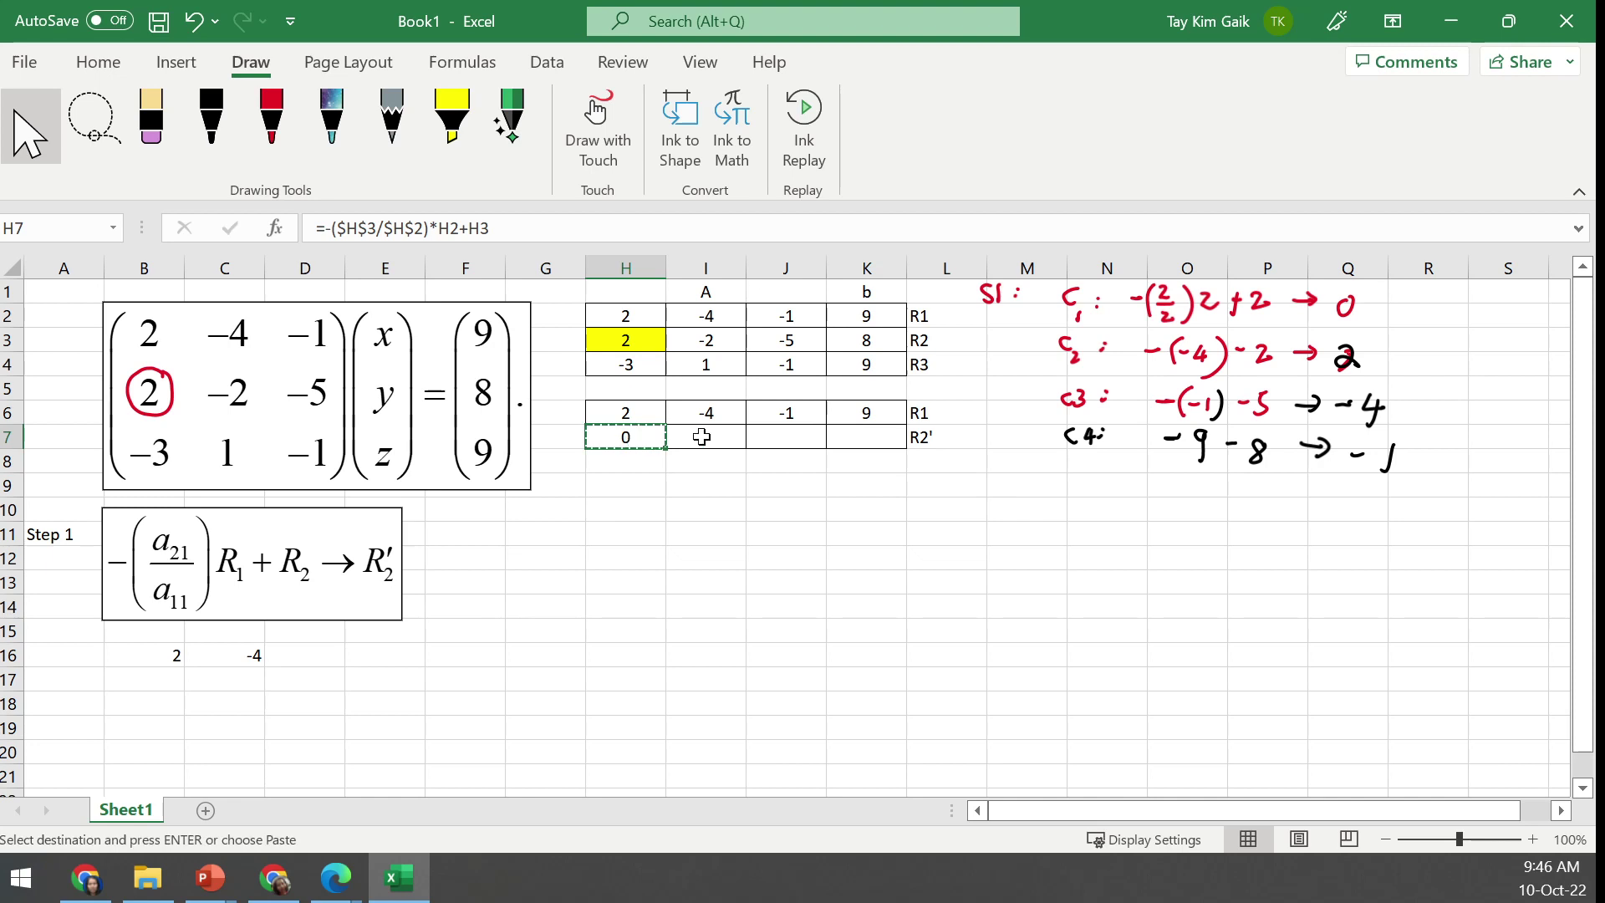
click(703, 436)
key(ctrl+v)
click(790, 434)
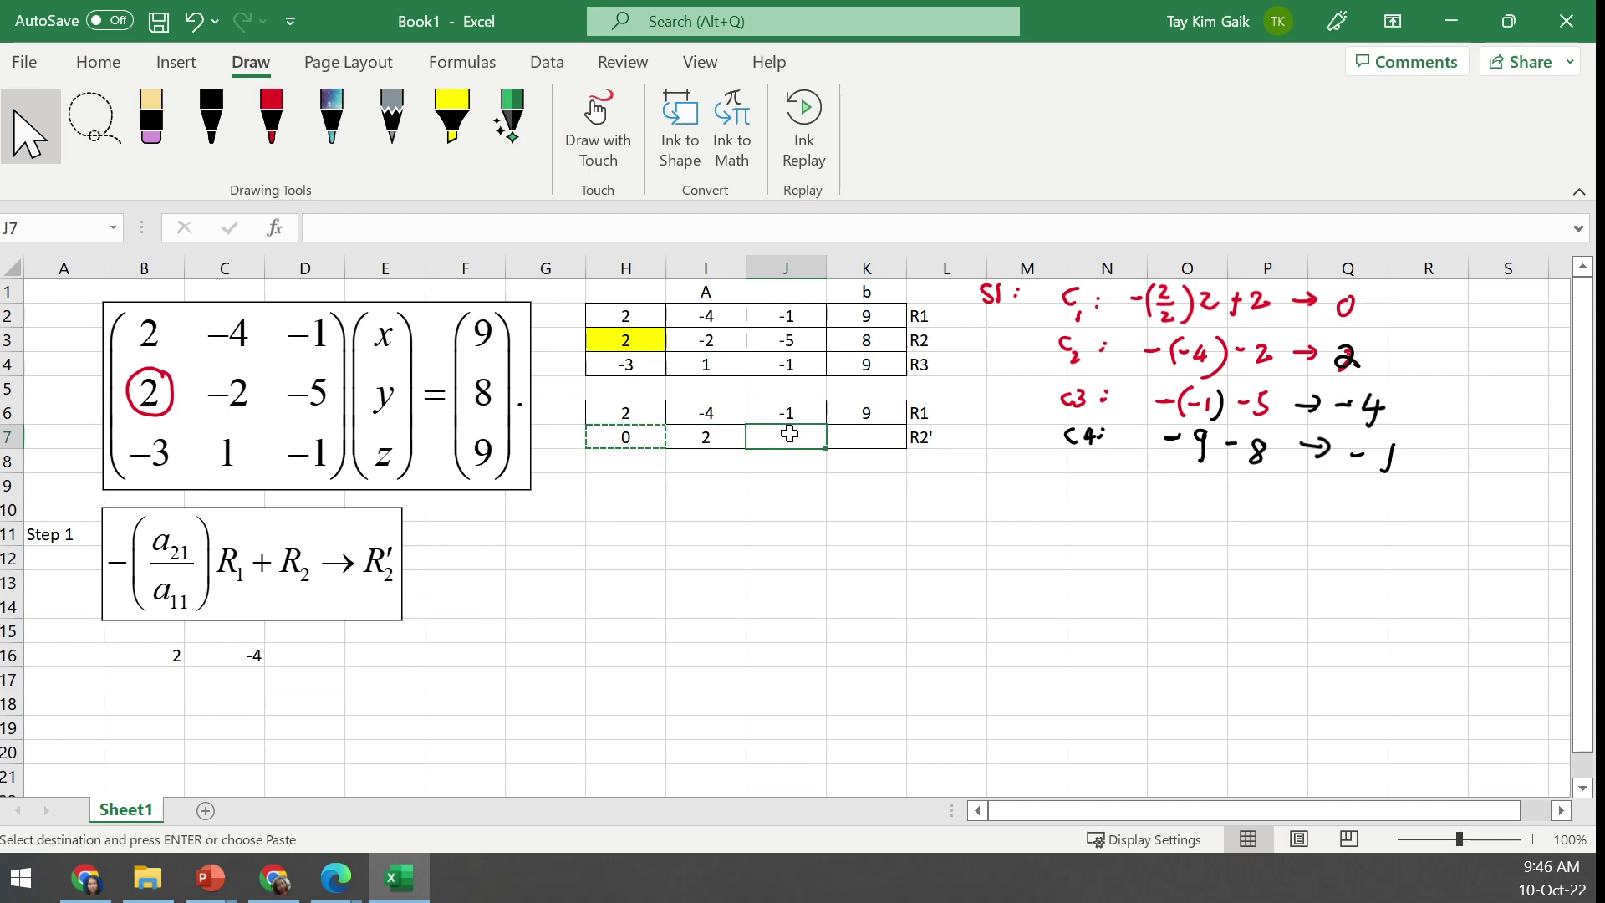
key(ctrl+v)
click(867, 435)
key(ctrl+v)
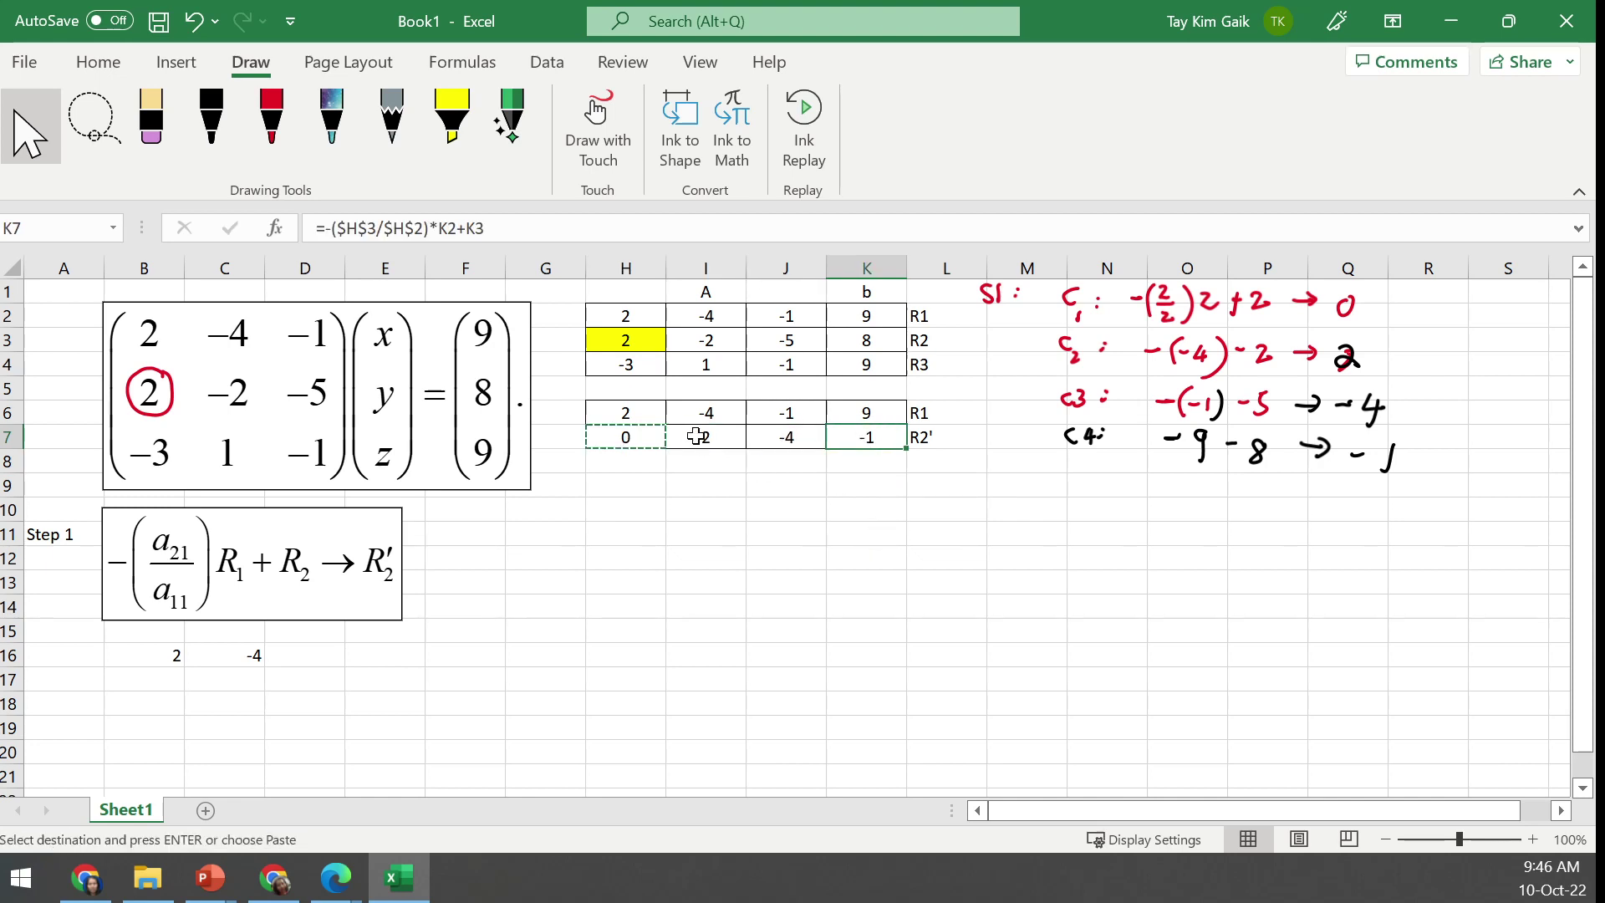
Delete the pasted formulas from I7, J7 and K7
click(696, 435)
key(Delete)
click(781, 437)
key(Delete)
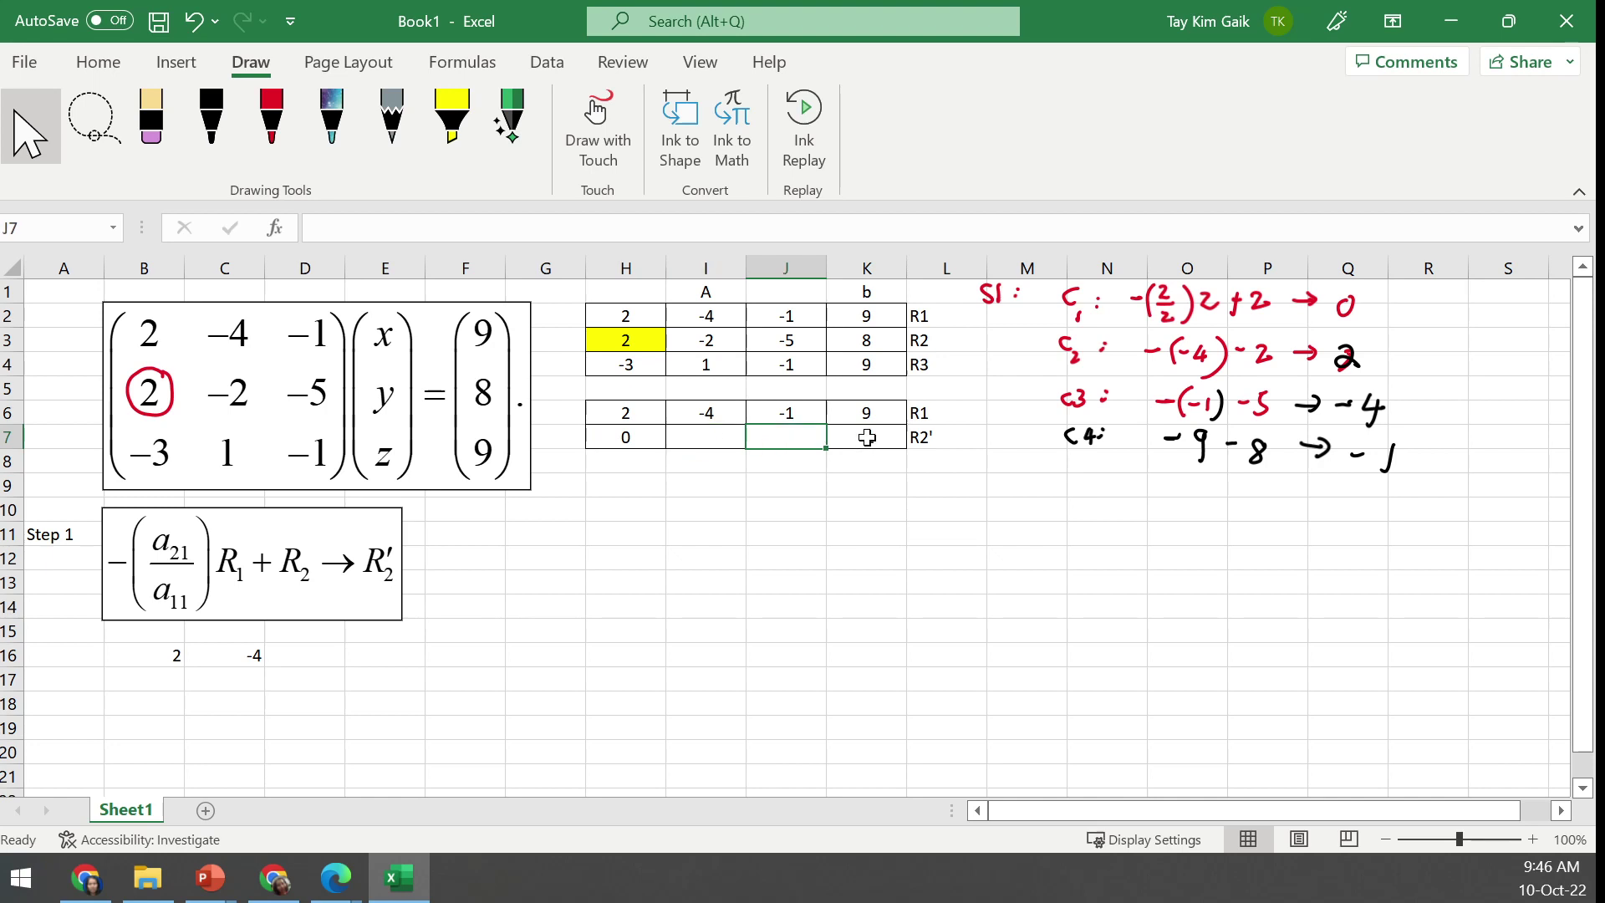
click(867, 437)
Fill the H7 formula across I7:K7 to complete the R2' row
click(622, 433)
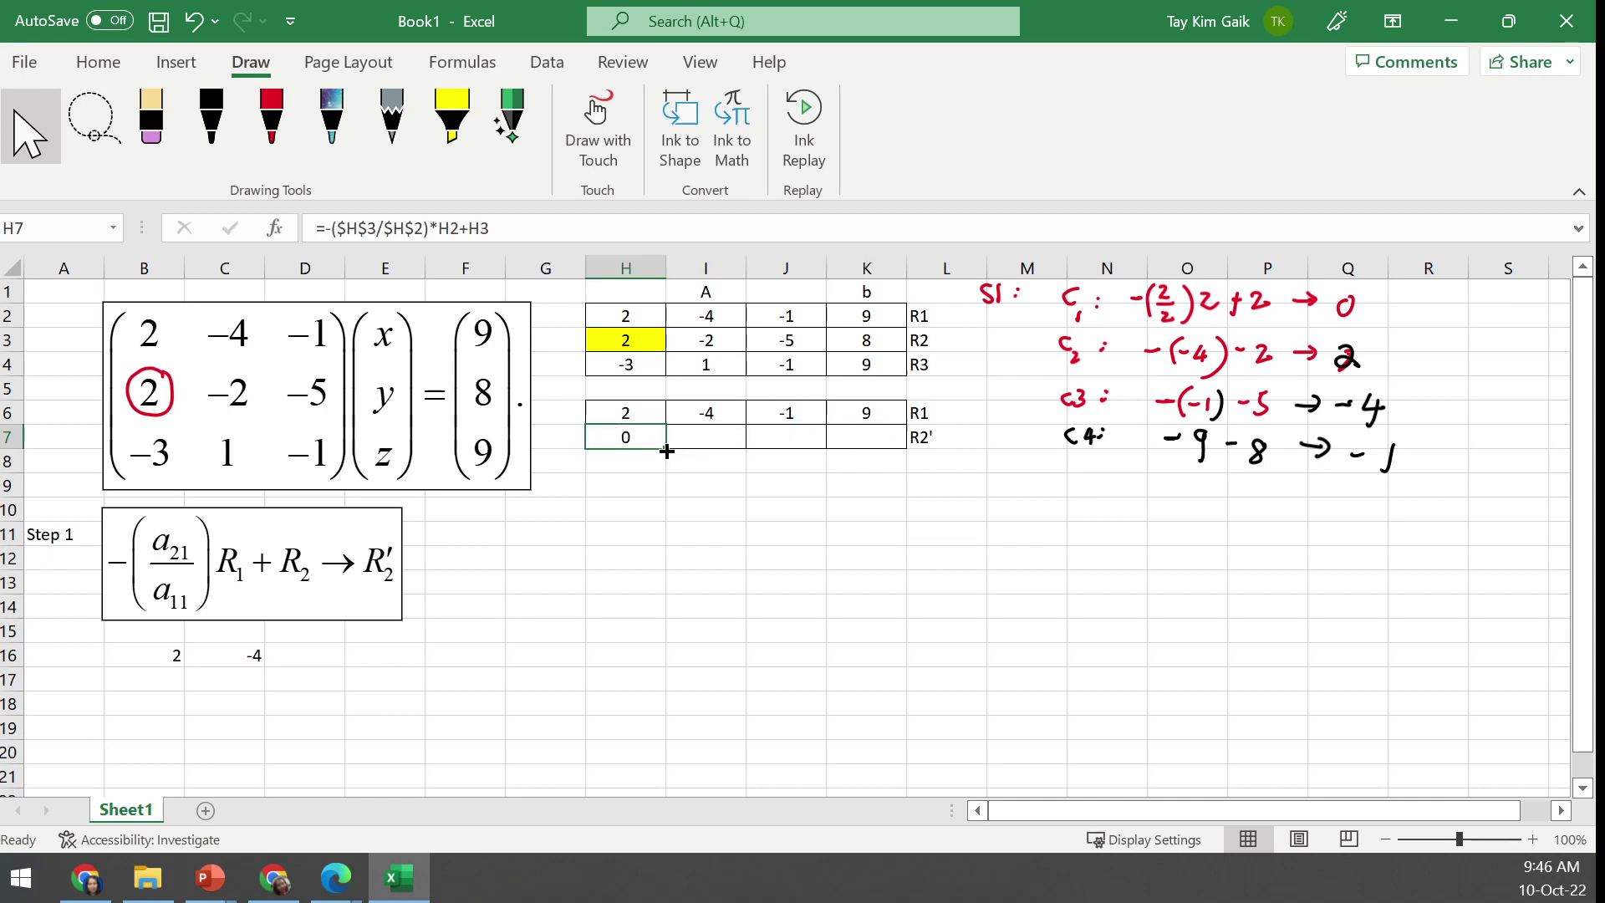
drag(666, 450, 884, 474)
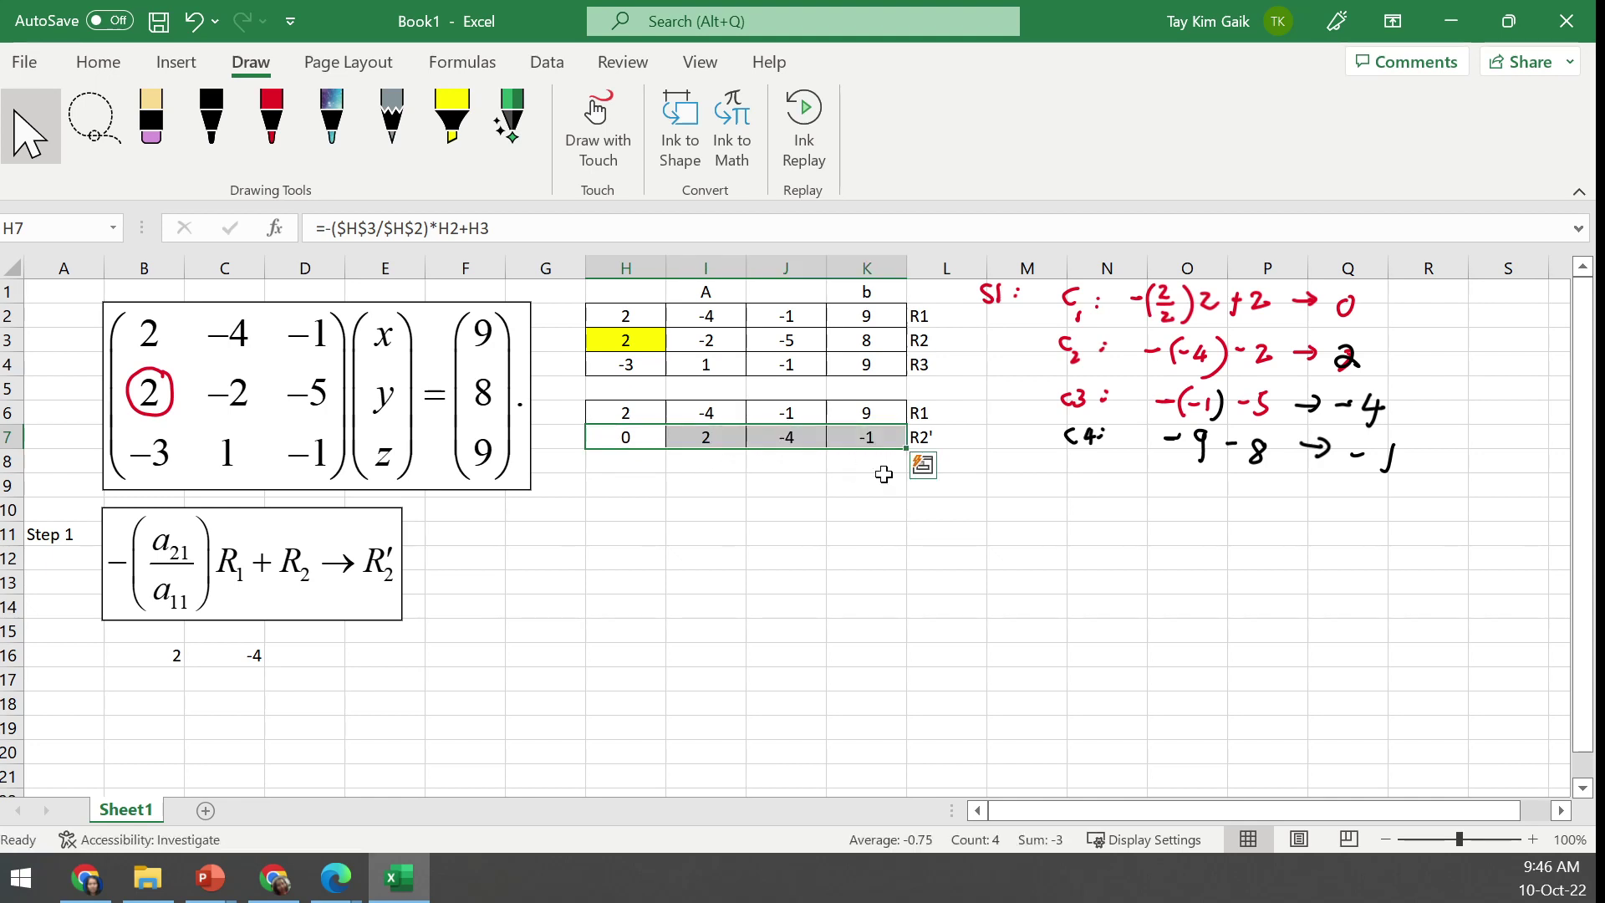
click(1021, 530)
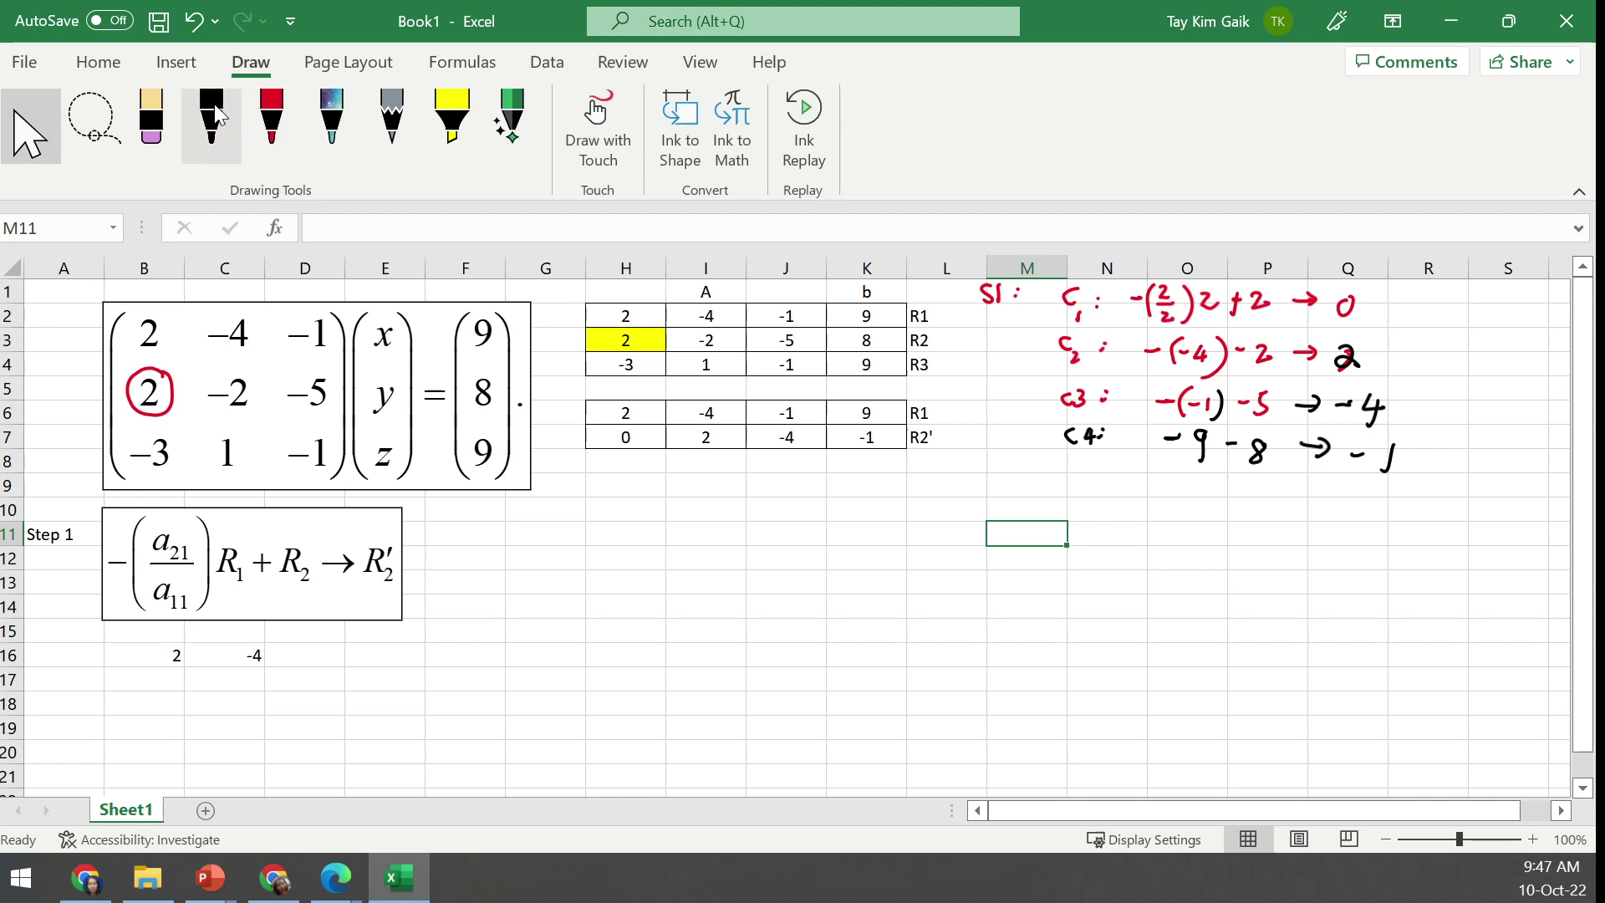
Correct the handwritten C4 note to -9 + 8 by inking a black vertical stroke through the minus before the 8
click(598, 129)
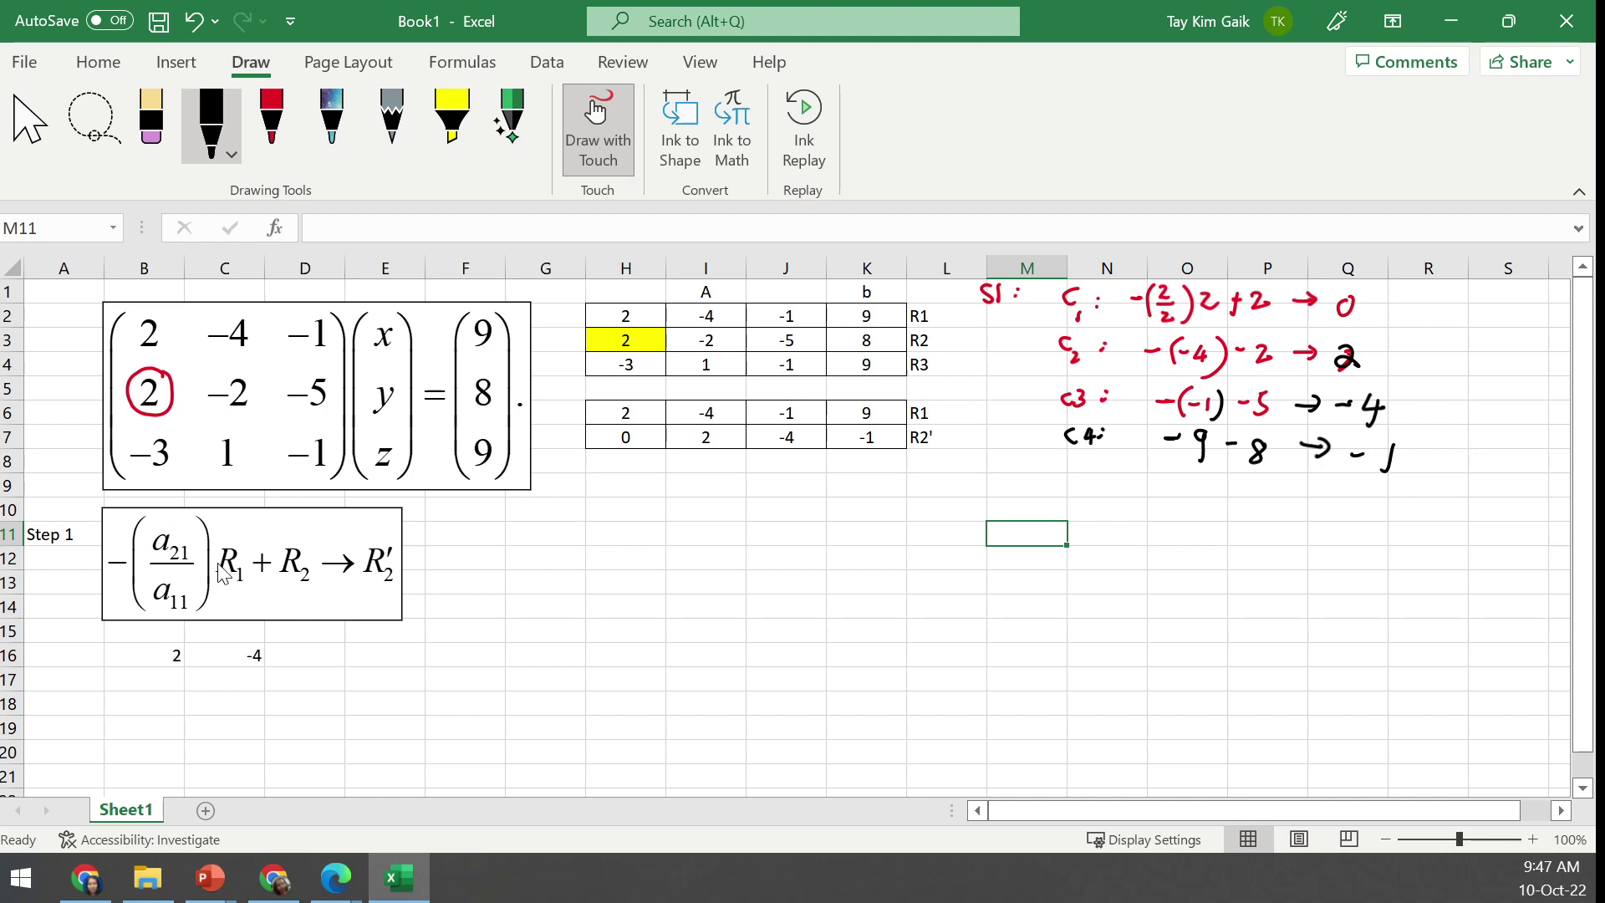
drag(1230, 435, 1230, 459)
click(39, 124)
Clear the leftover values in cells B16 and C16
click(169, 656)
key(Delete)
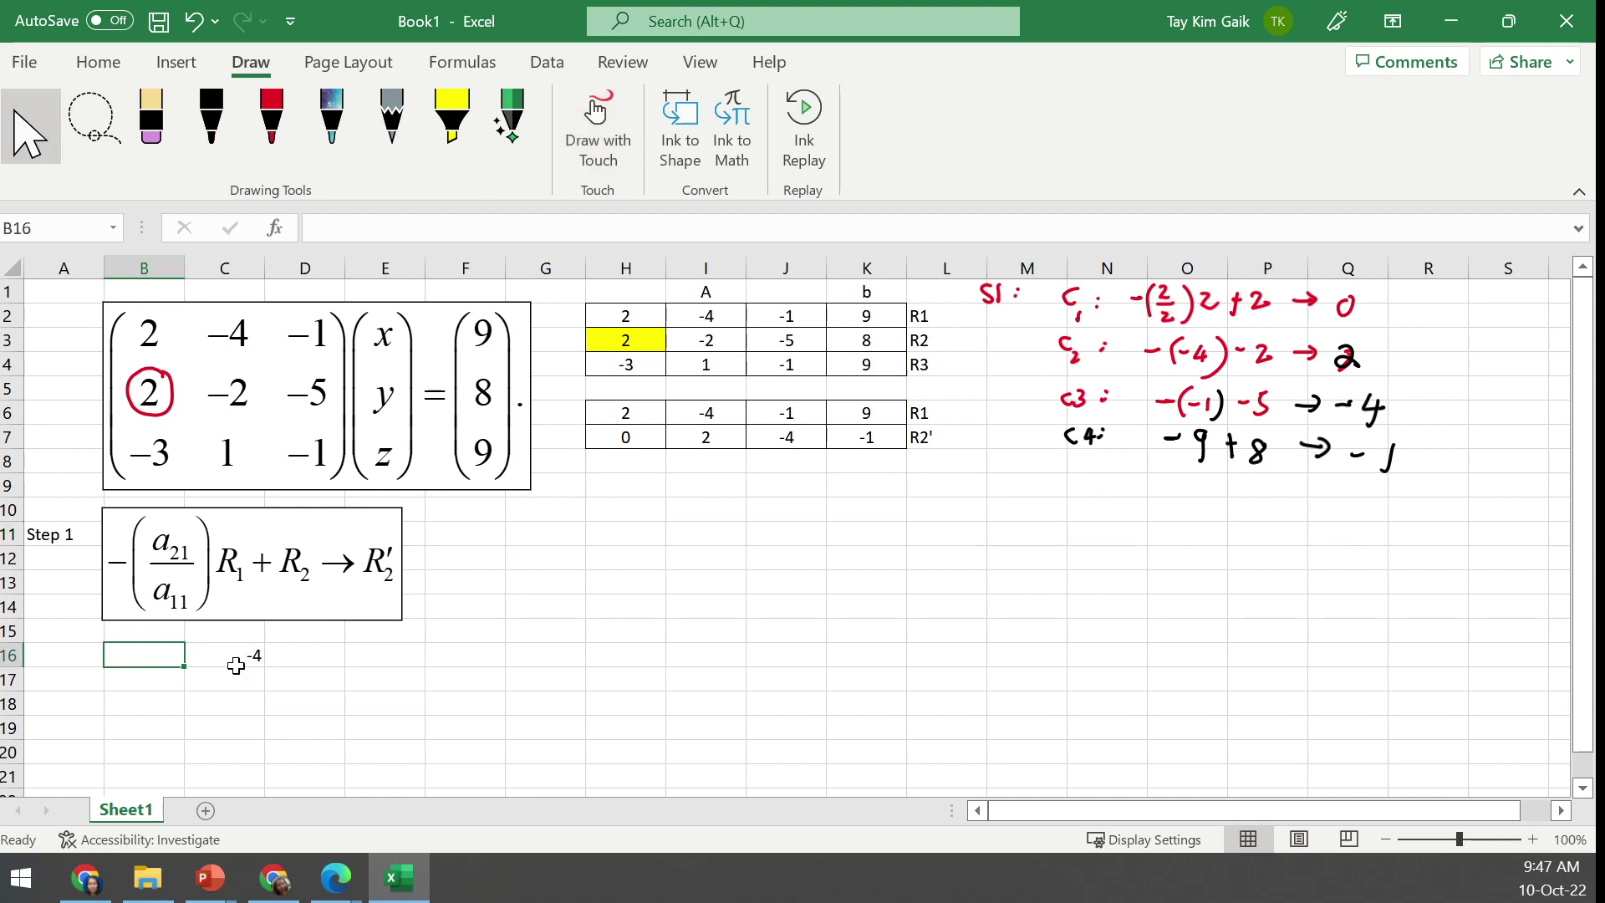
click(237, 656)
key(Delete)
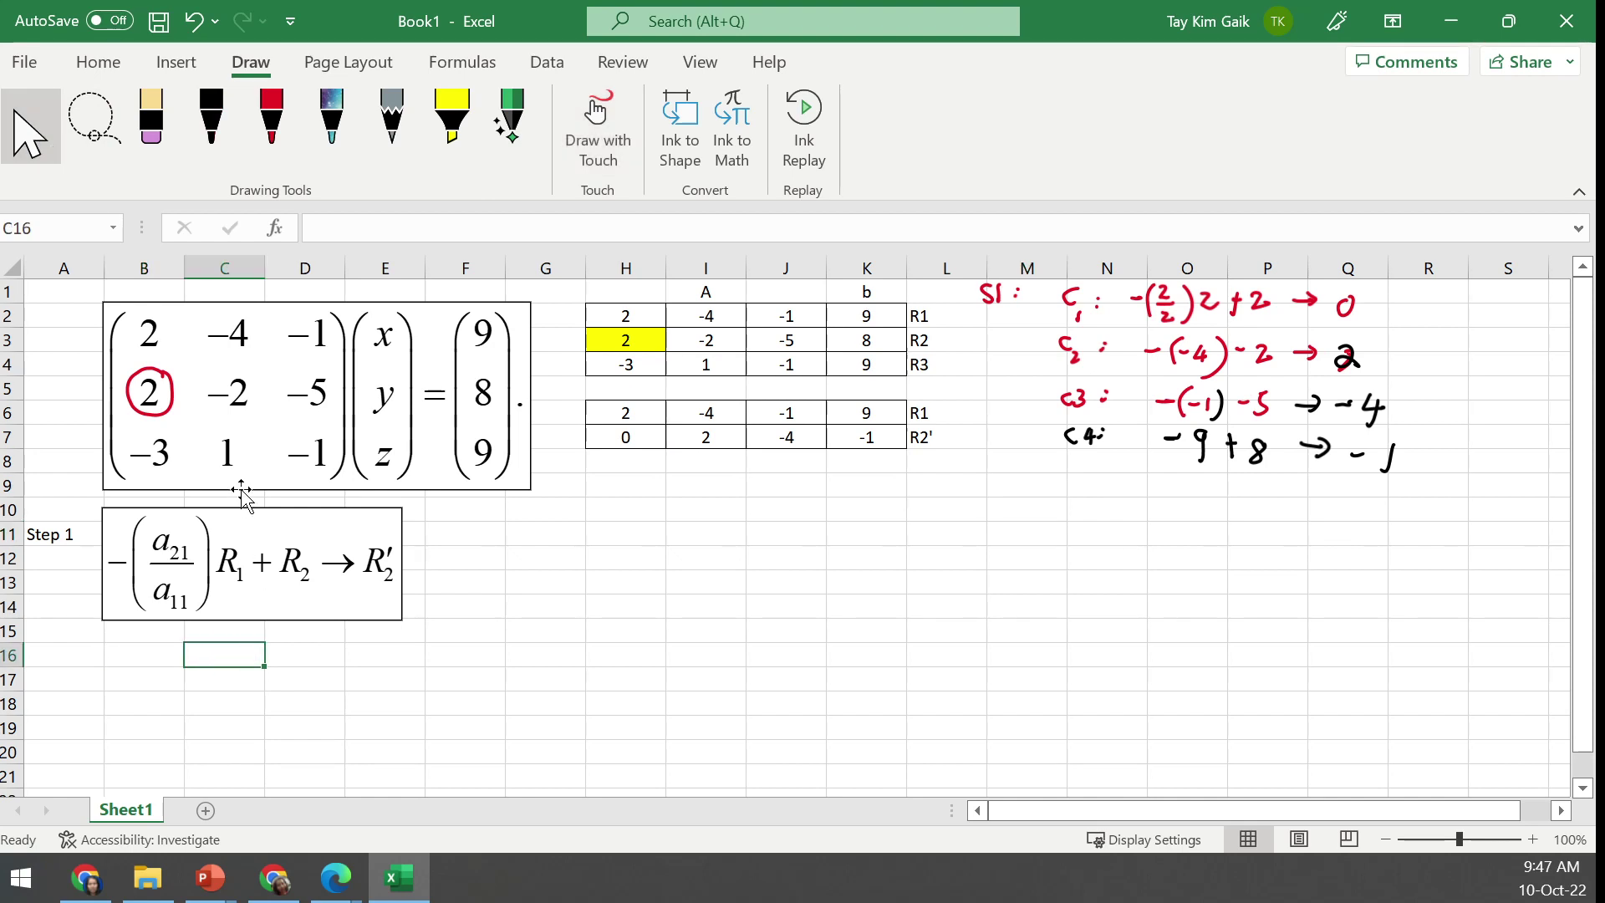
Circle the -3 in the third row of the coefficient matrix picture with the red pen
click(277, 106)
mouse_move(173, 439)
mouse_down()
mouse_move(117, 456)
mouse_move(168, 478)
mouse_move(174, 426)
mouse_up()
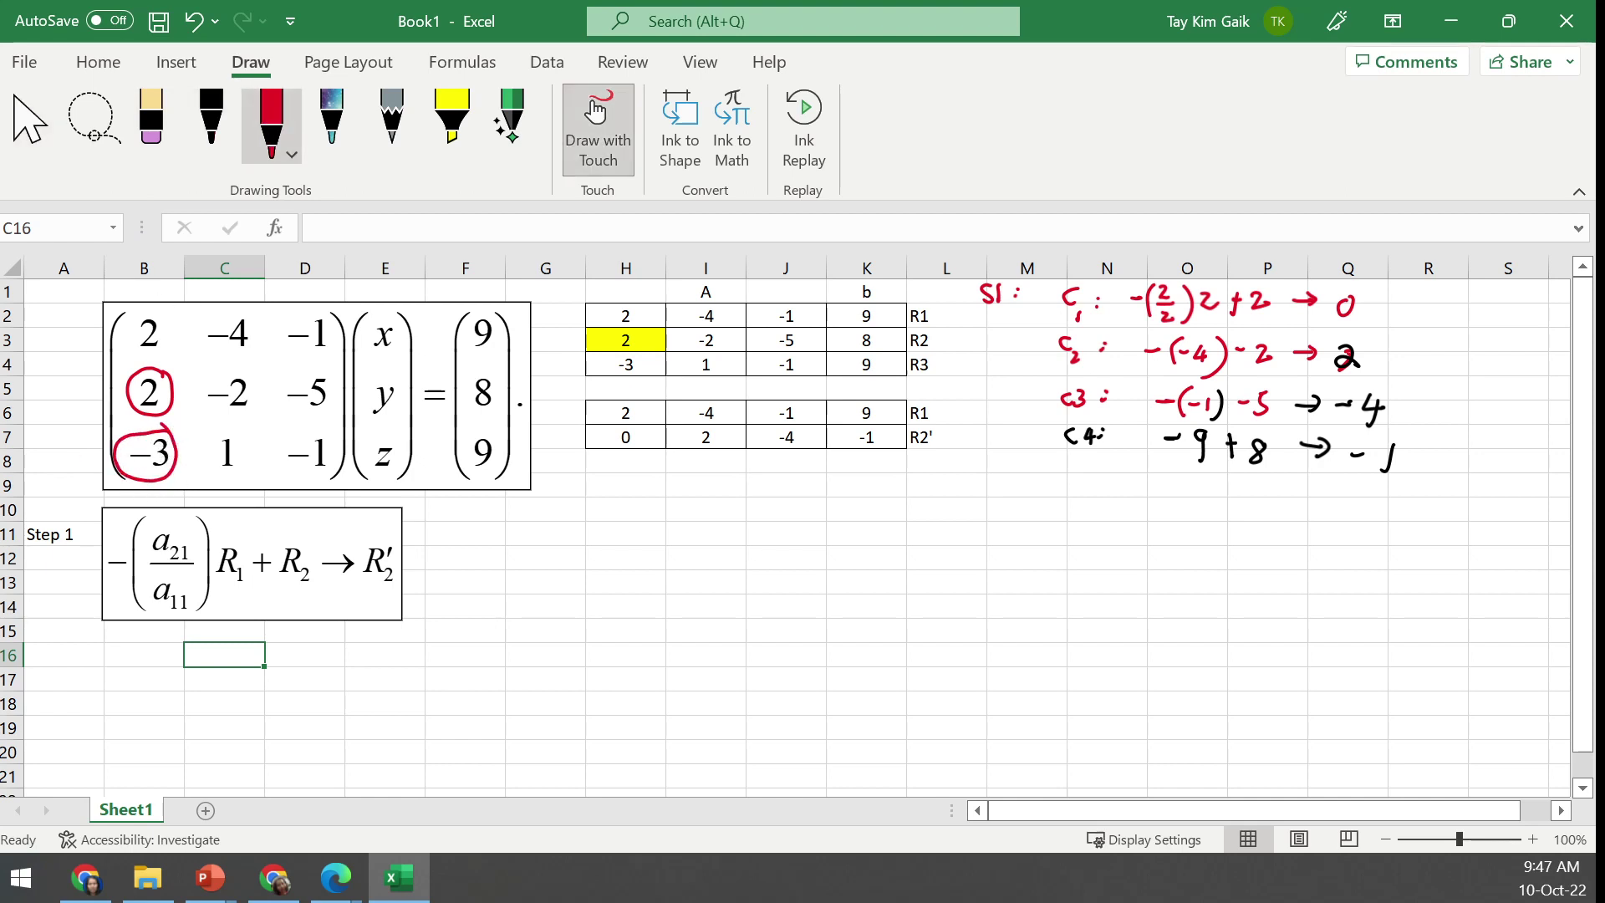
Leave ink mode and enter the label Step2 in cell A16
click(57, 654)
click(30, 121)
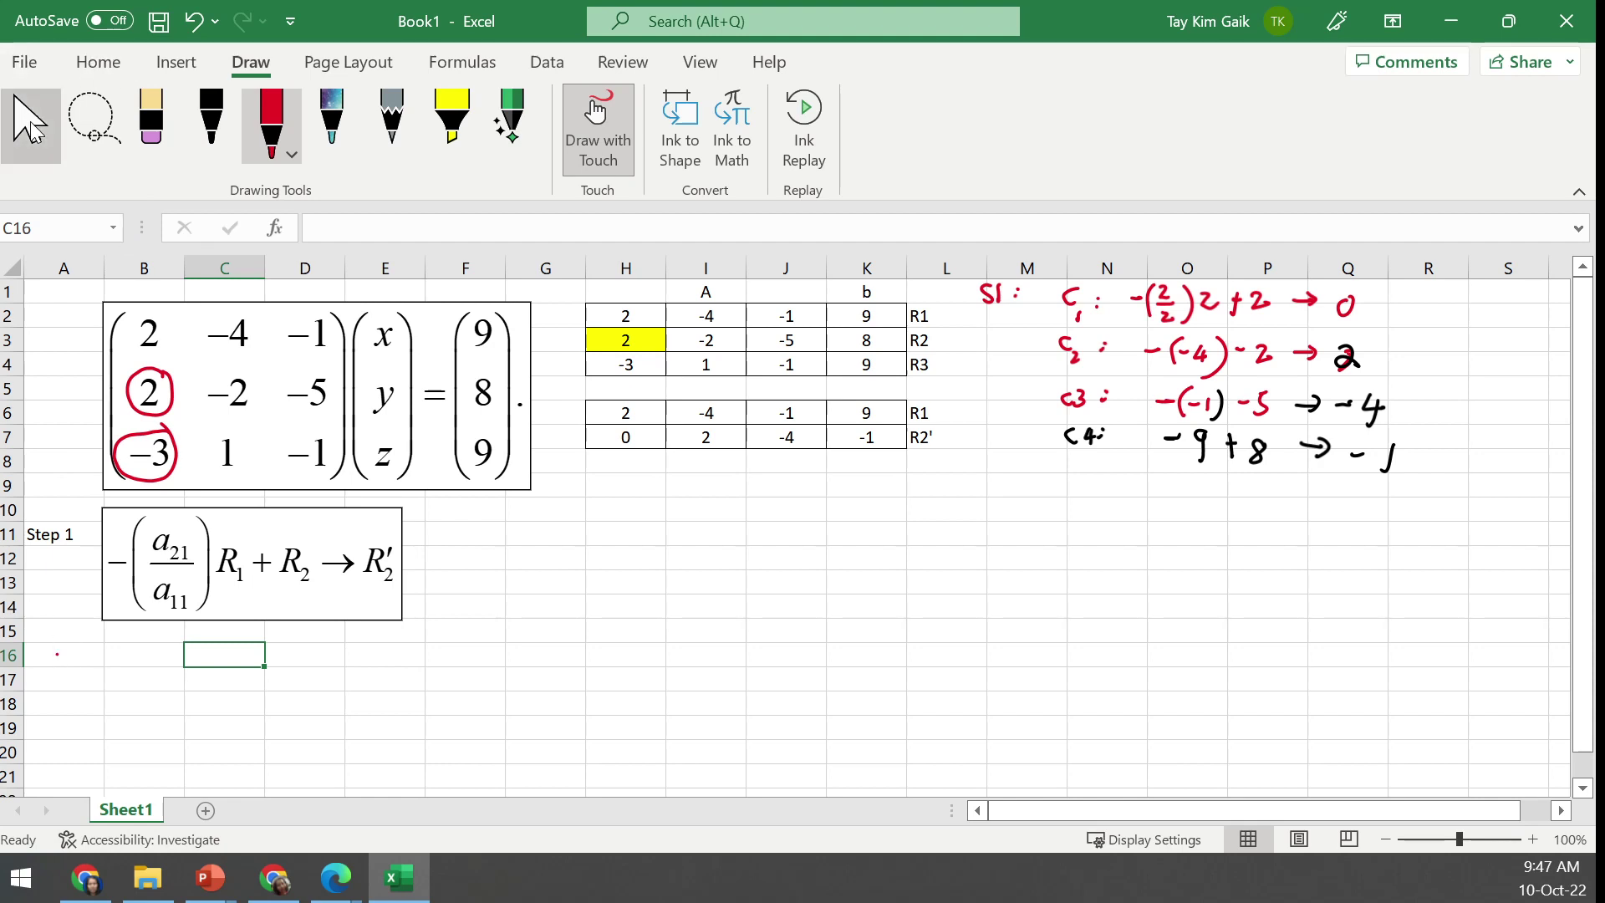
click(56, 652)
text(Step2)
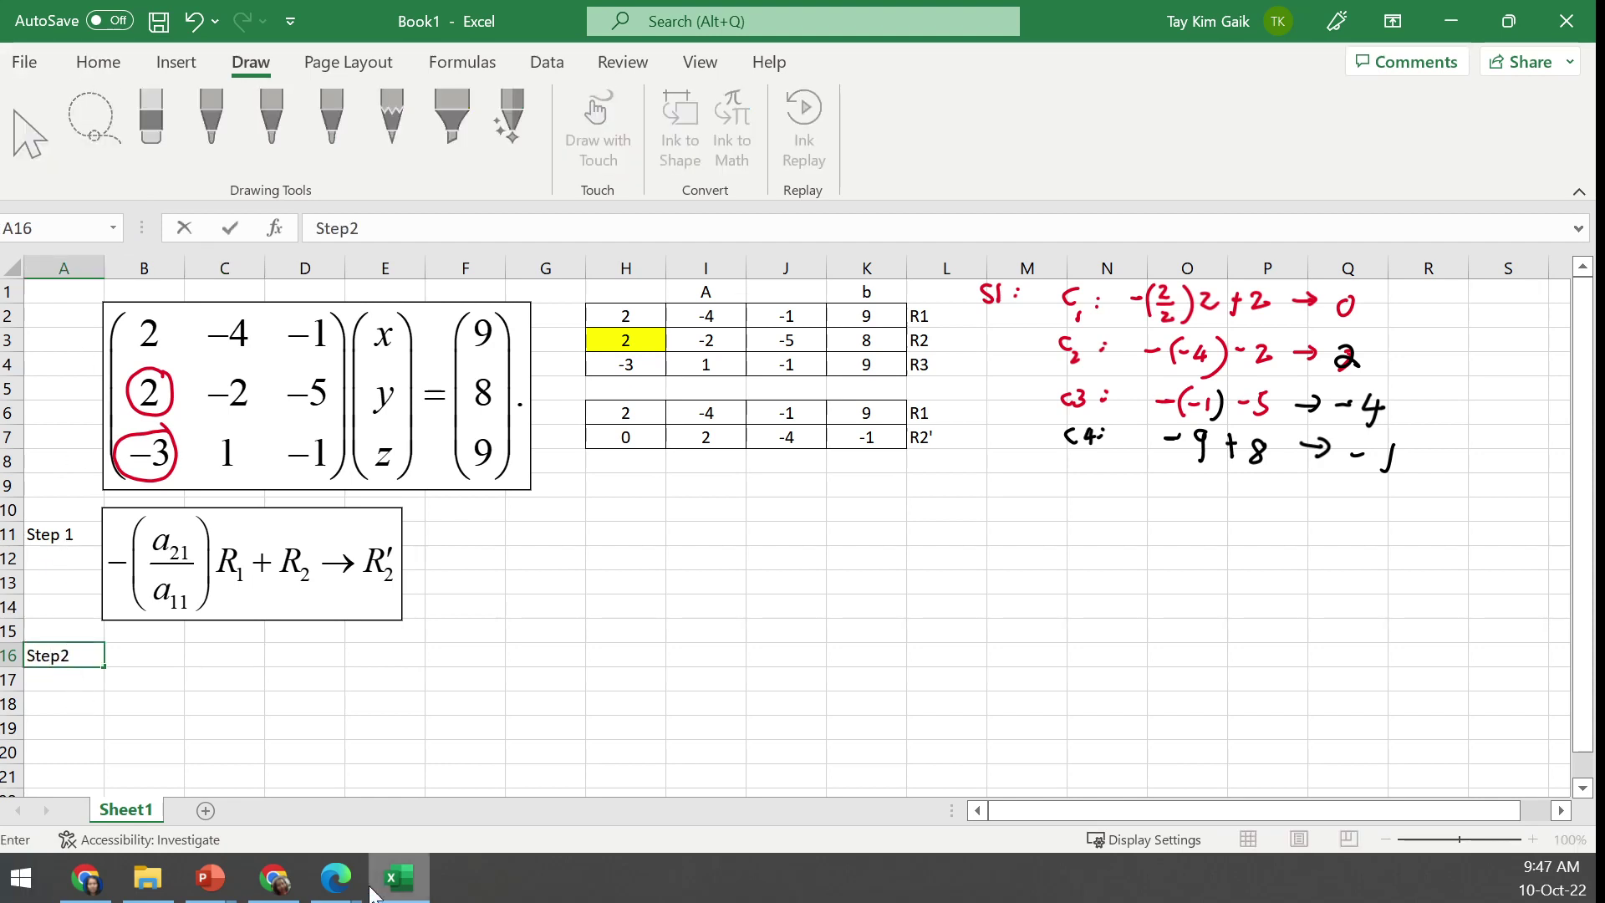
Copy the Step 2 row-operation formula for R3' from slide 7 of Gauss Elimination.pptx in PowerPoint into the Excel sheet at B16
click(209, 878)
click(125, 777)
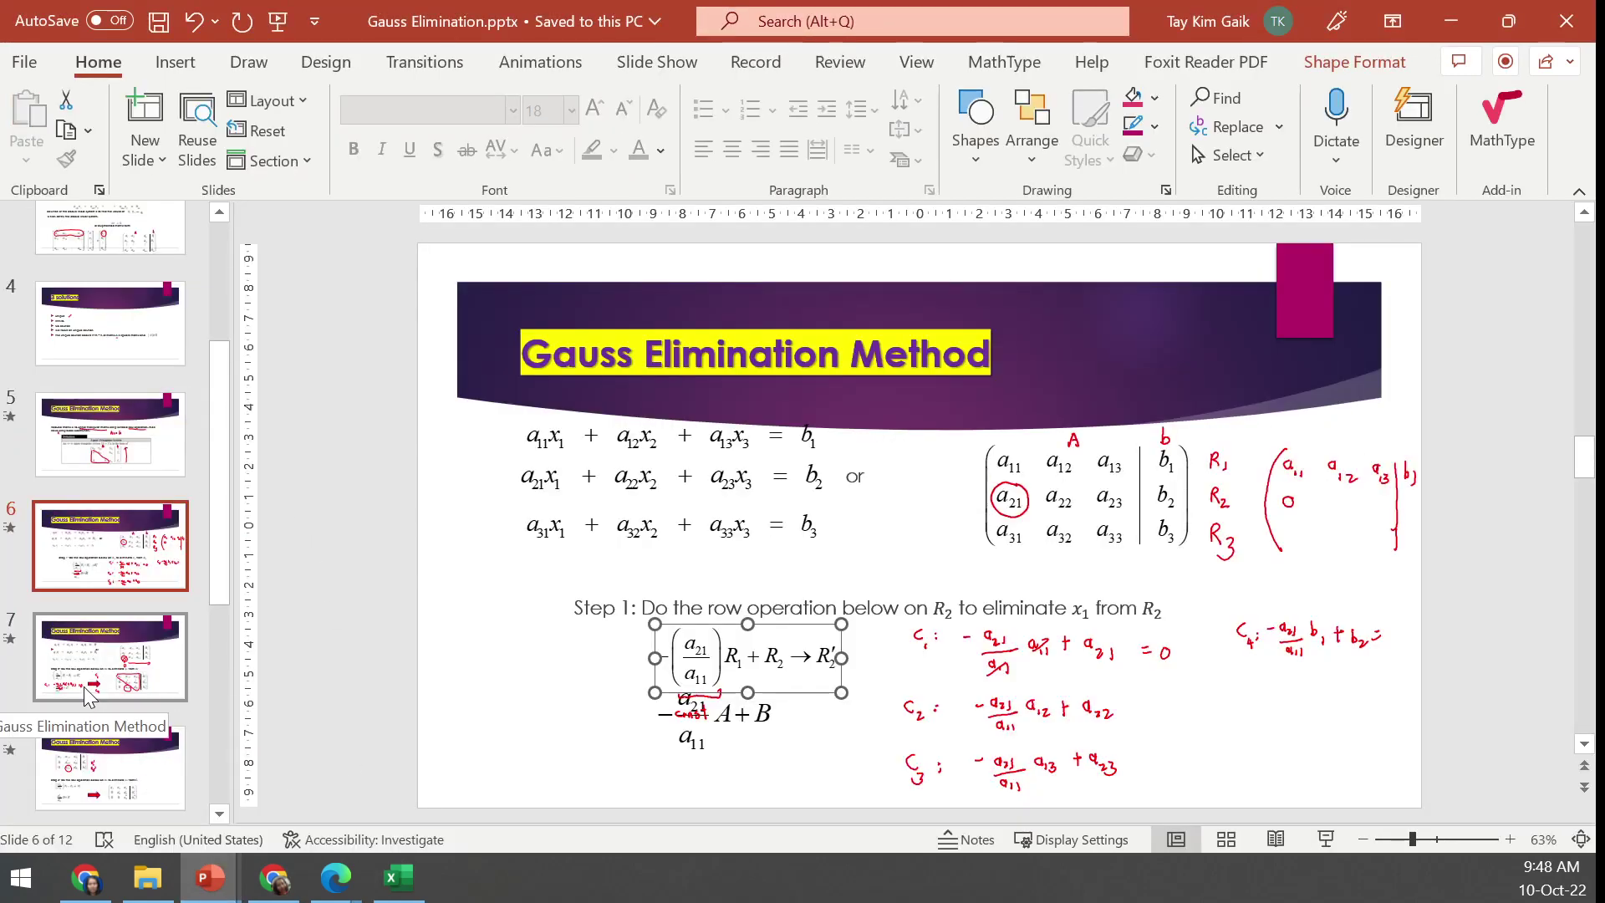
click(110, 656)
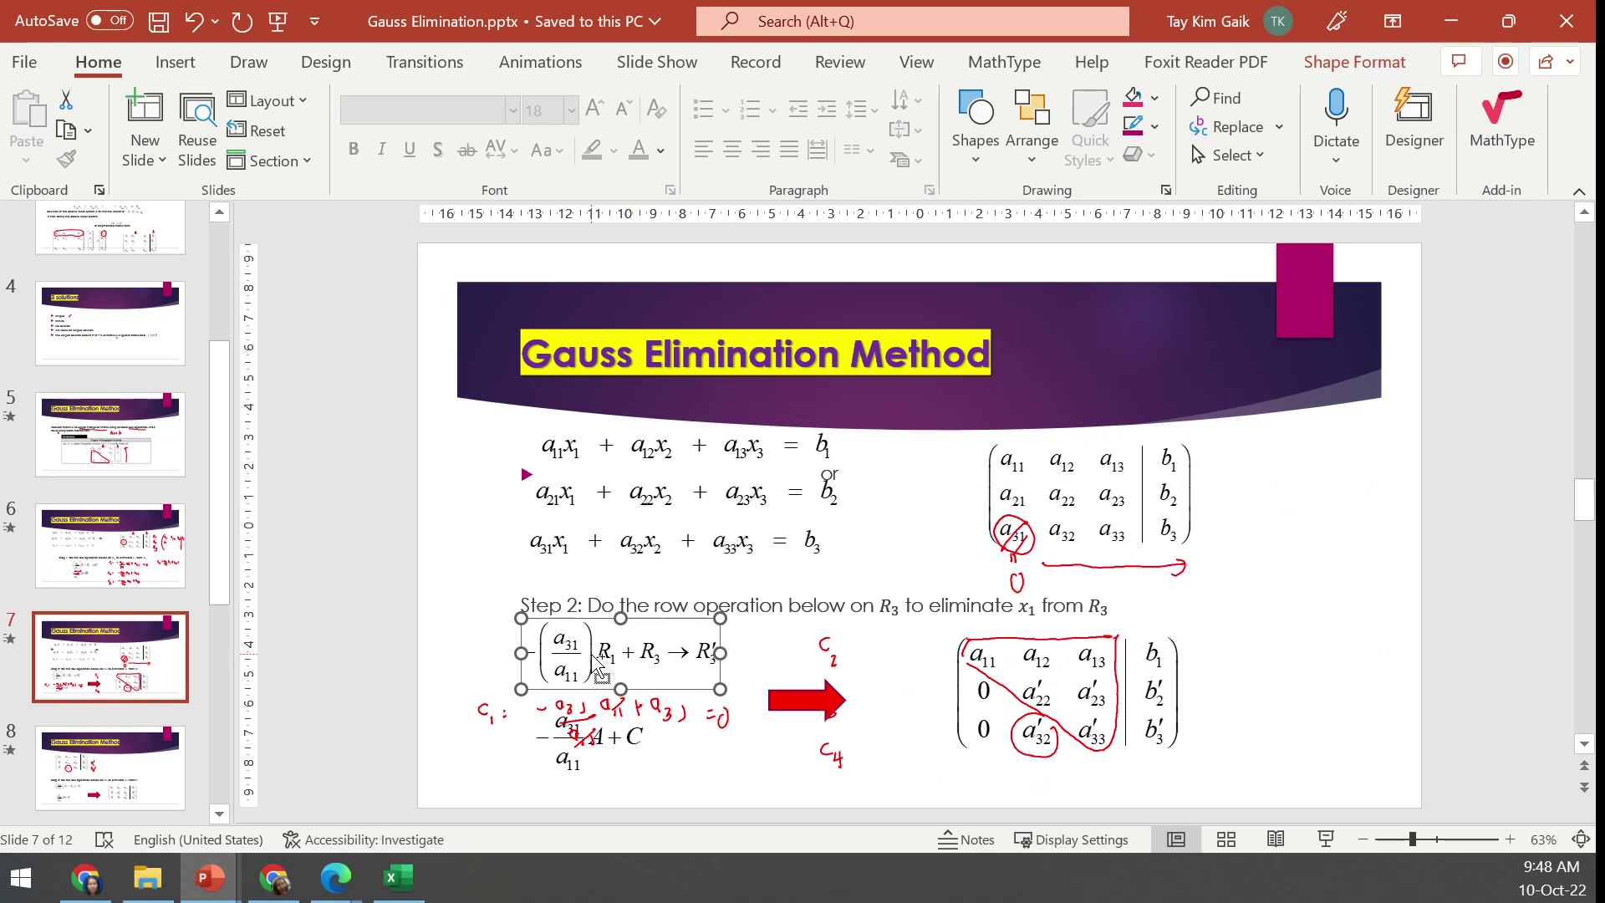
click(397, 890)
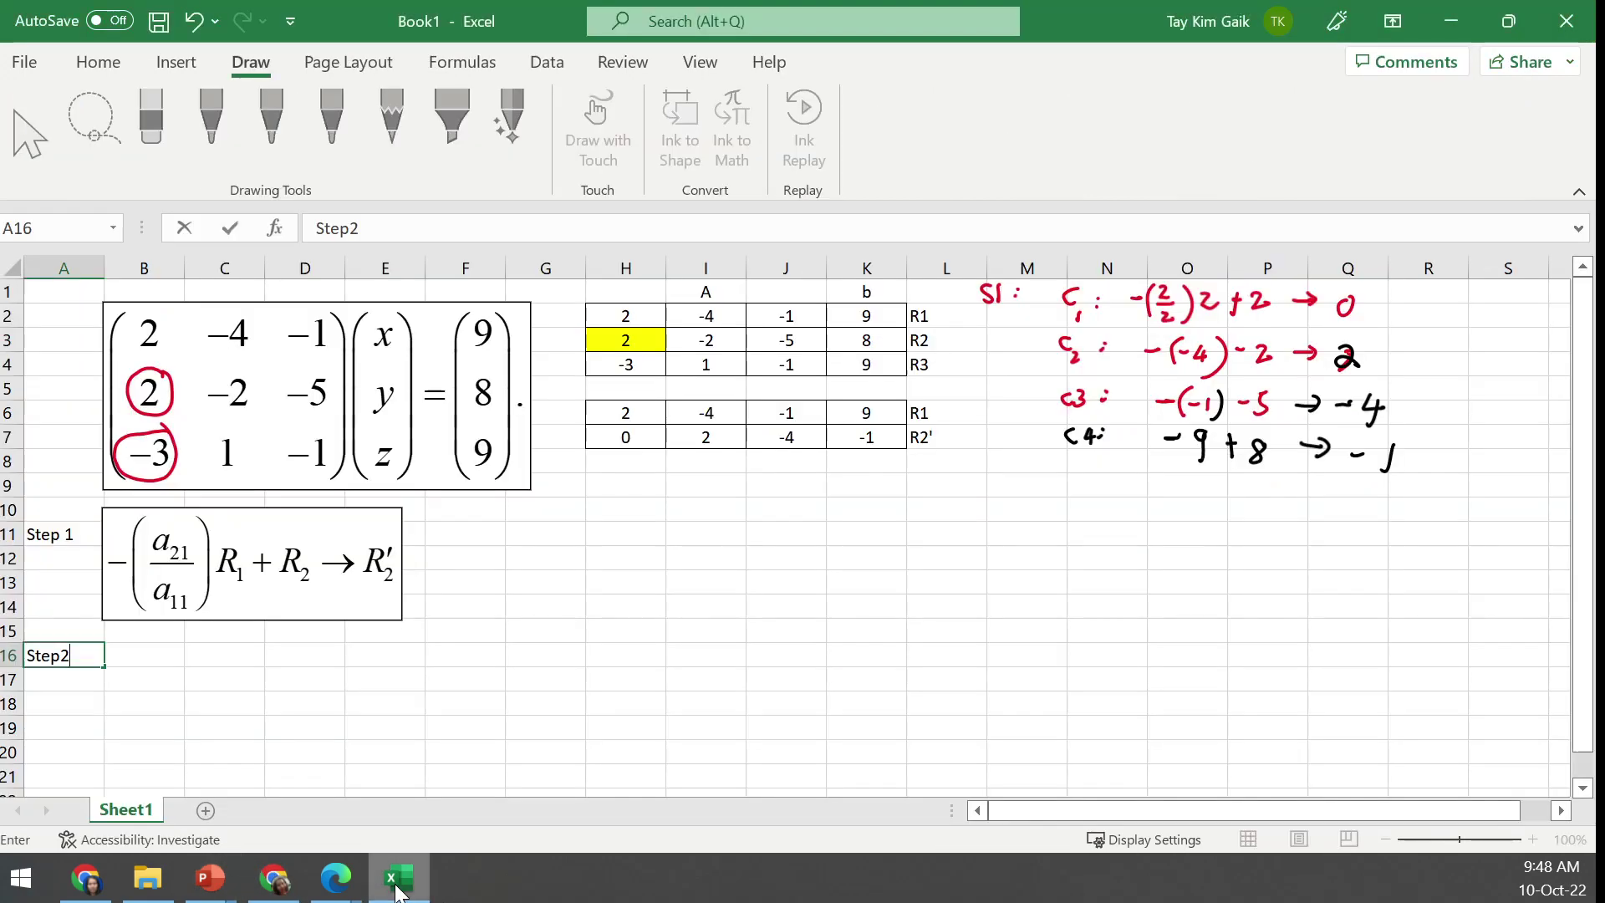
click(155, 655)
key(ctrl+v)
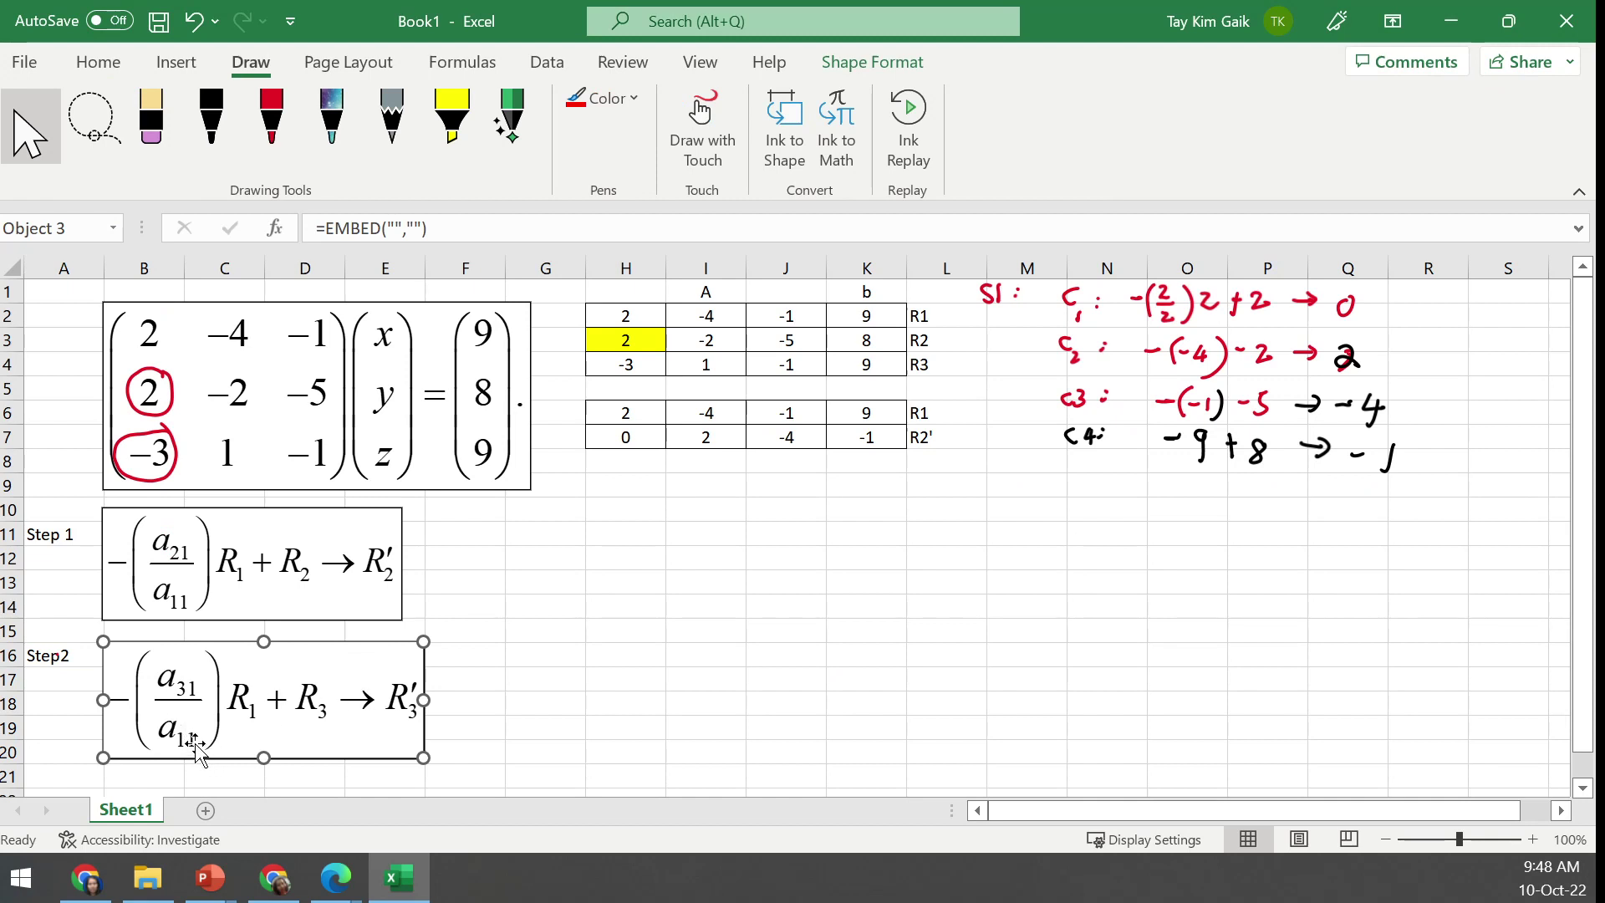
Enter the elimination multiplier =-($H$4/$H$2) with absolute references in cell H8
click(621, 464)
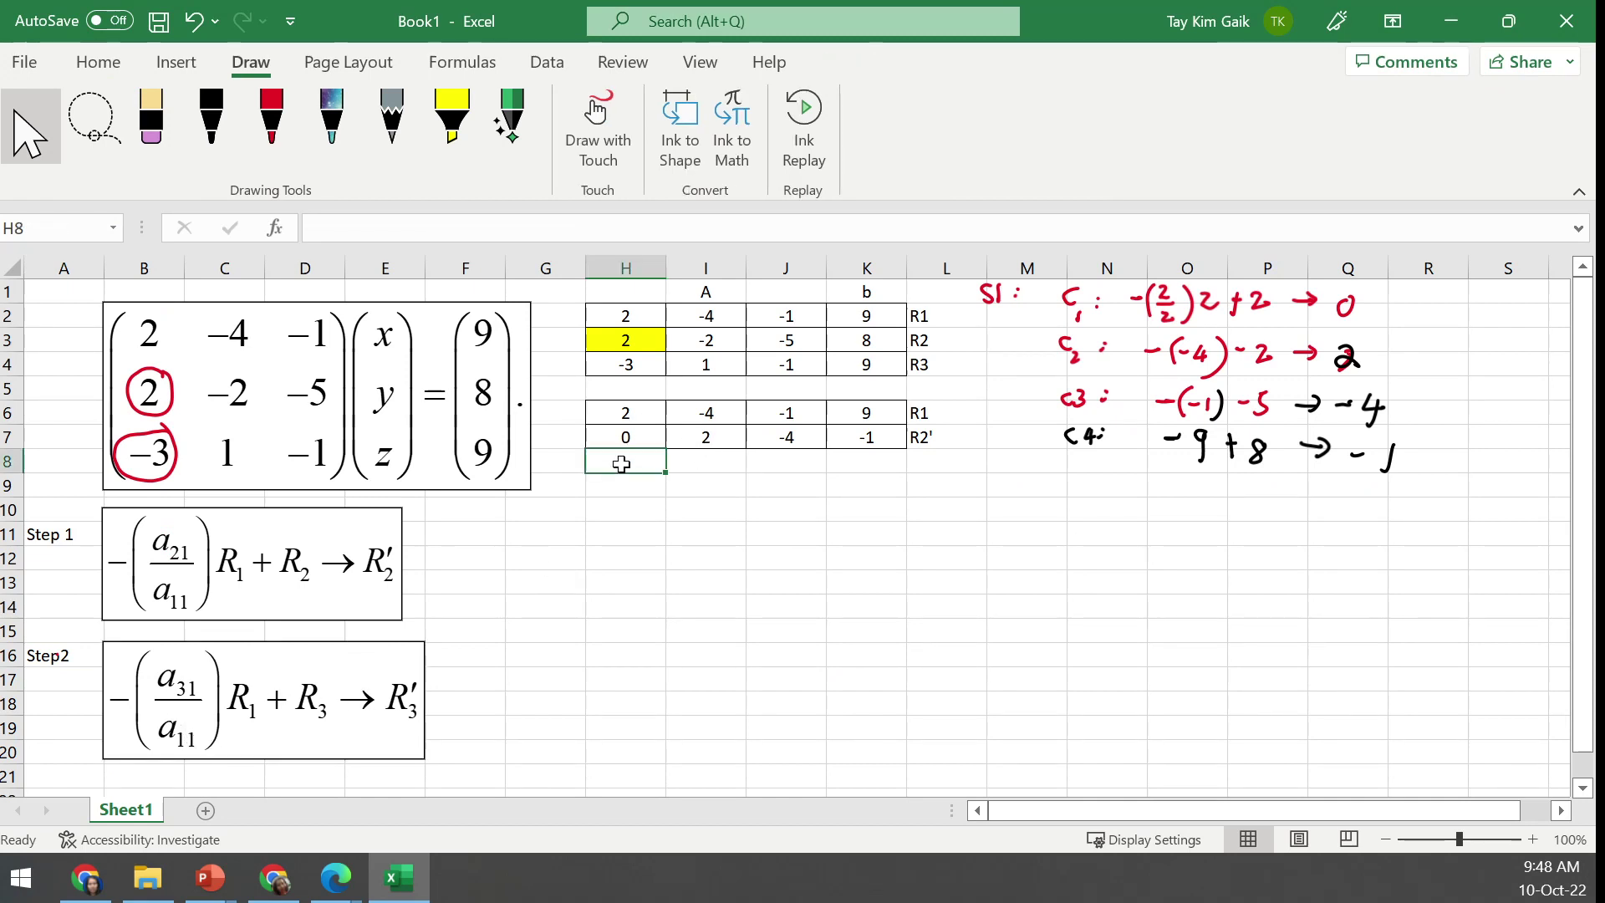
text(=-)
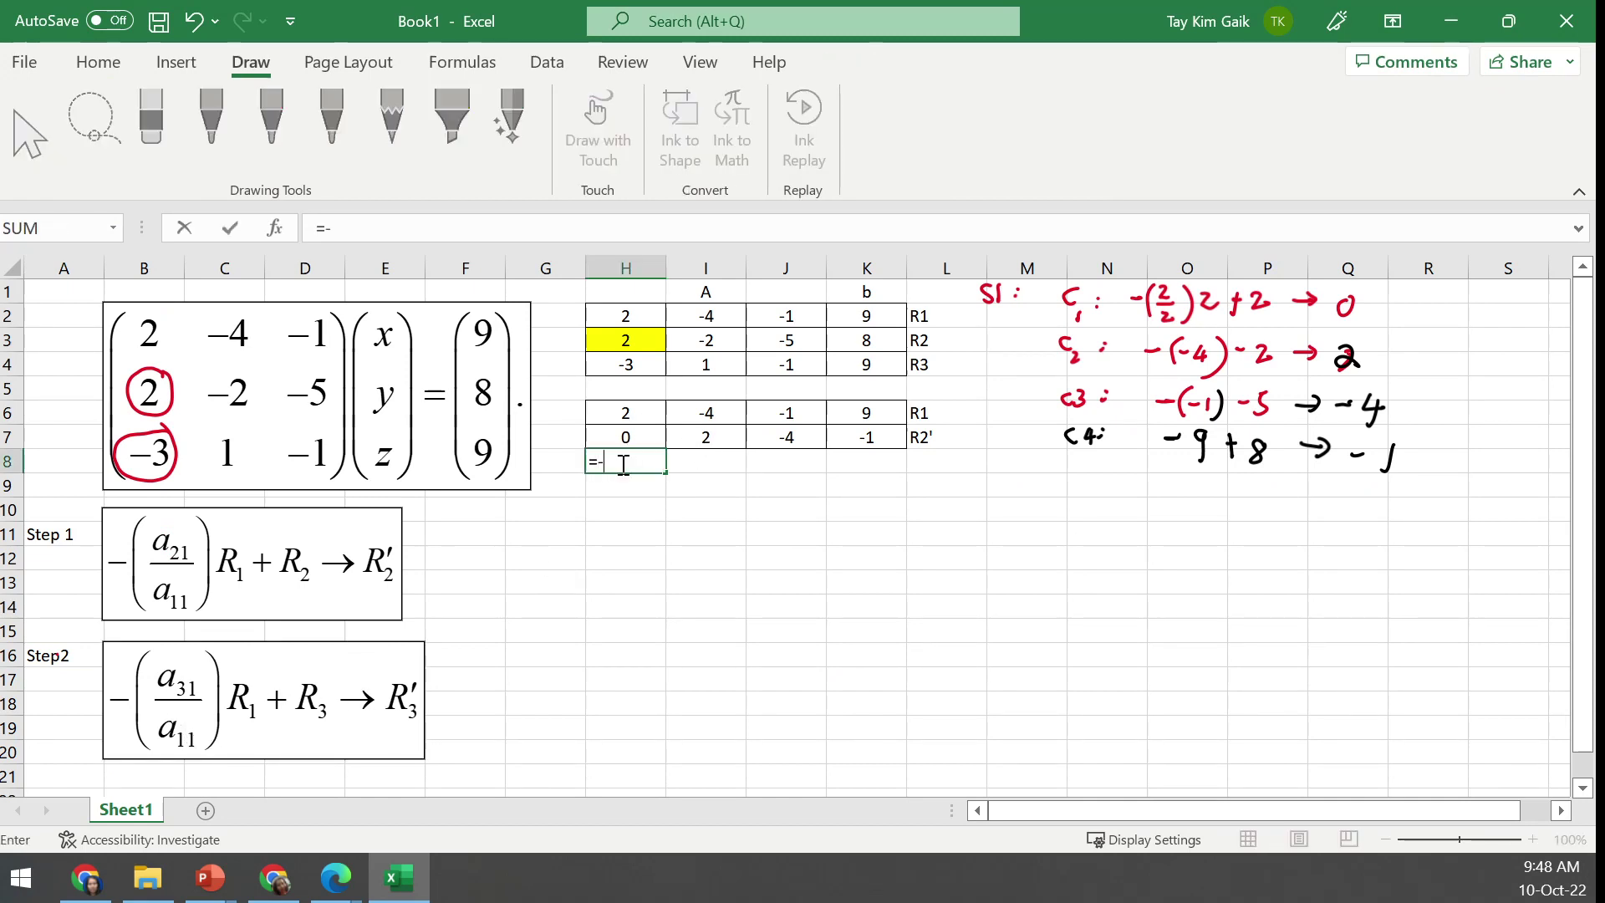
click(647, 368)
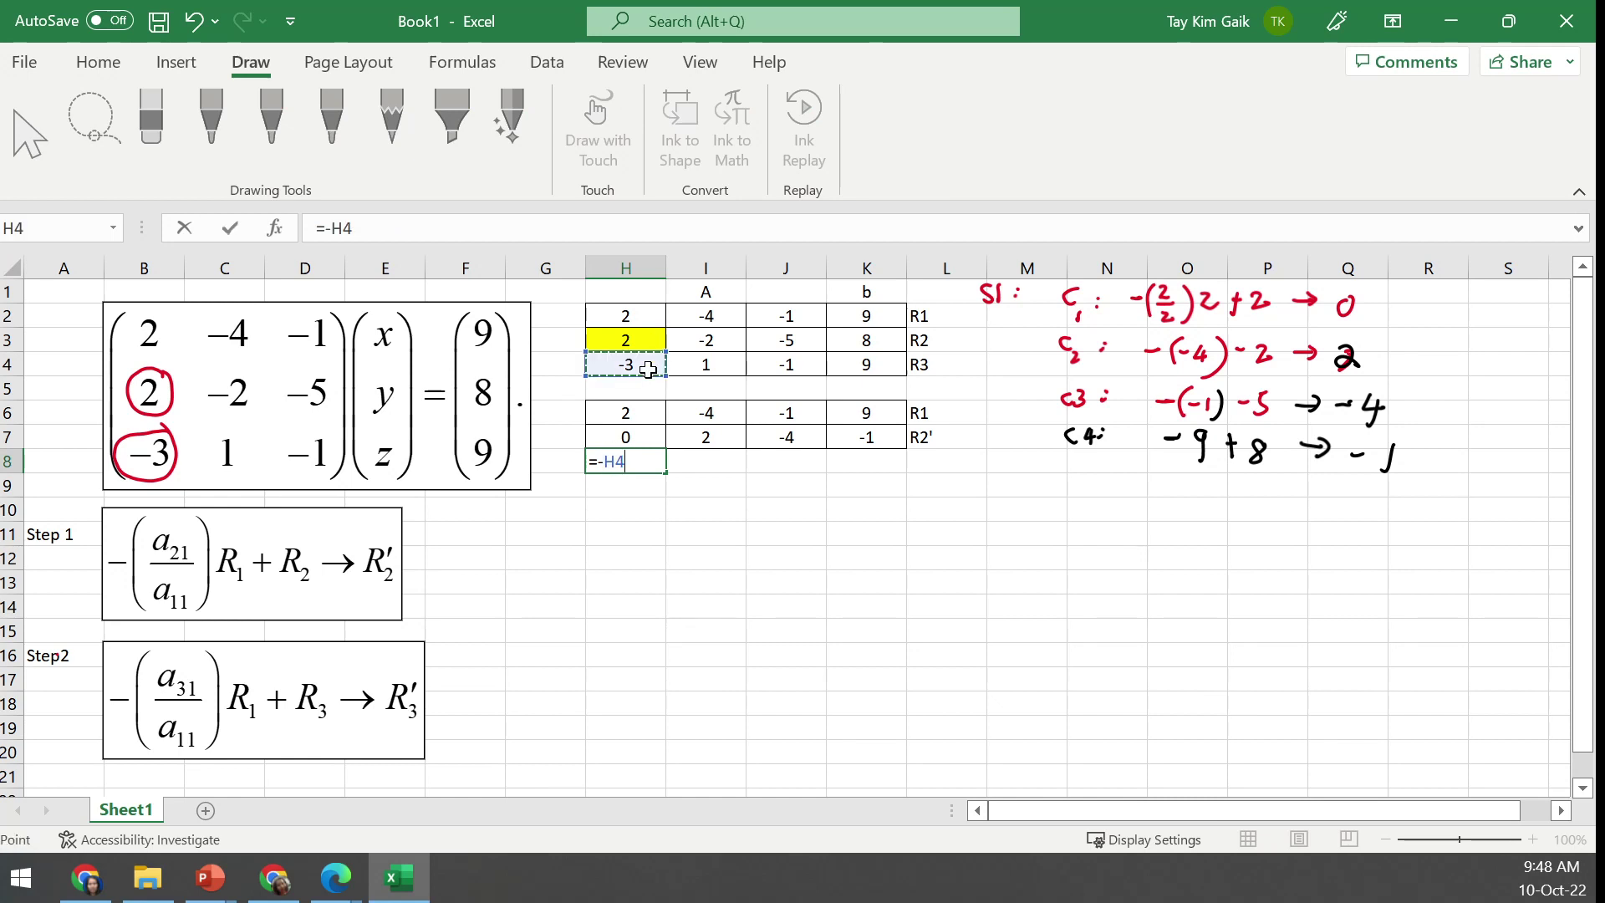
text(/)
click(643, 315)
text())
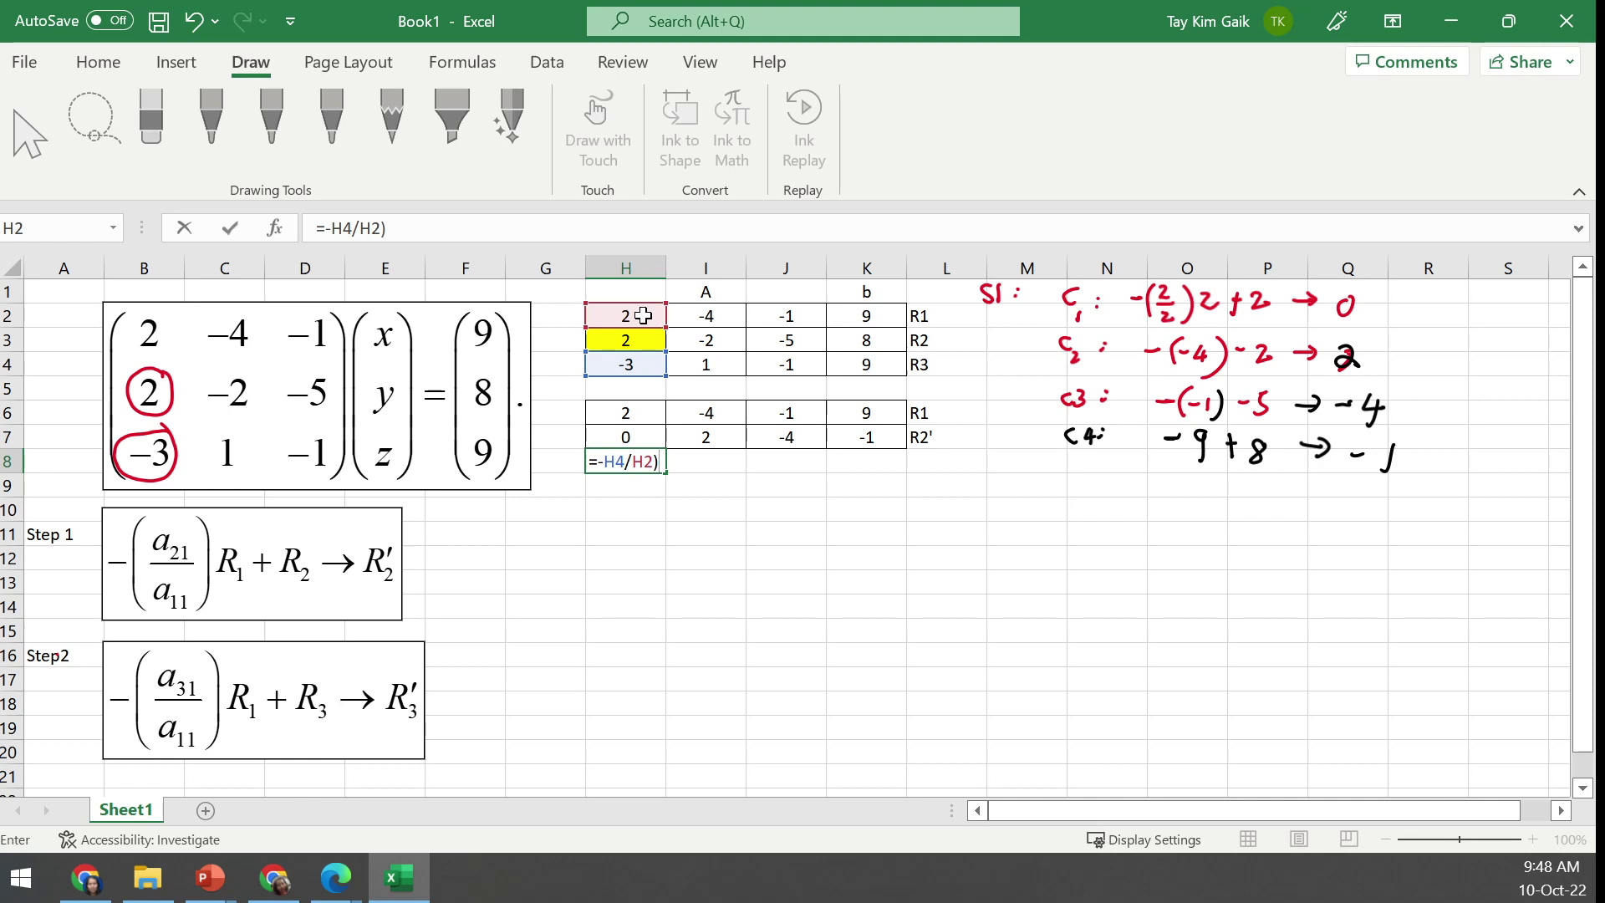
click(331, 228)
text(()
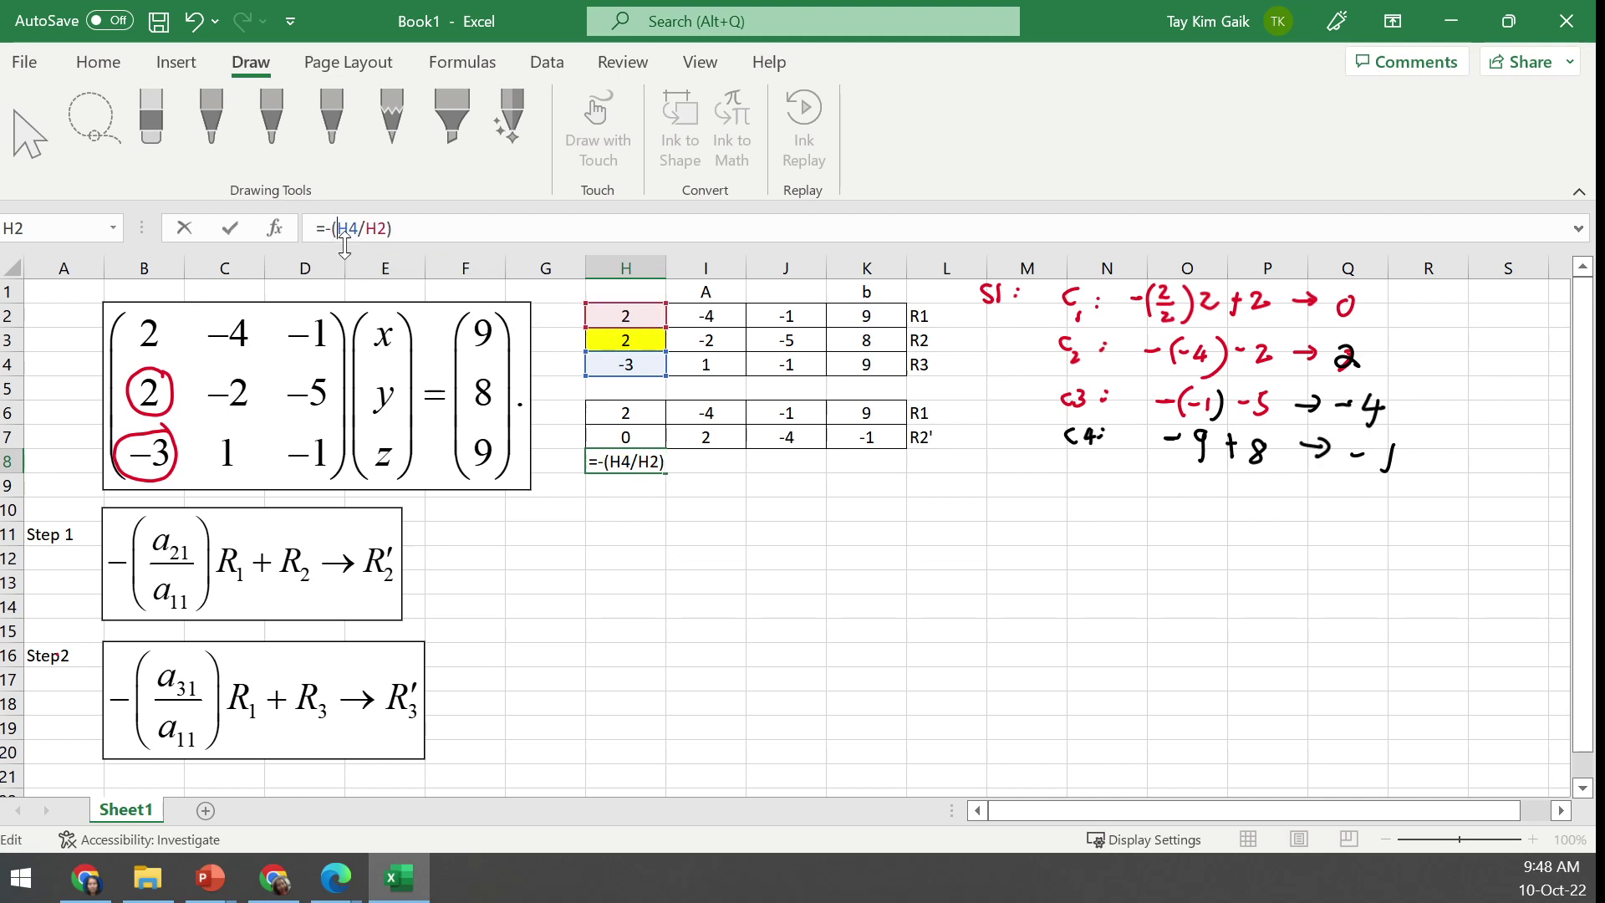
text($H)
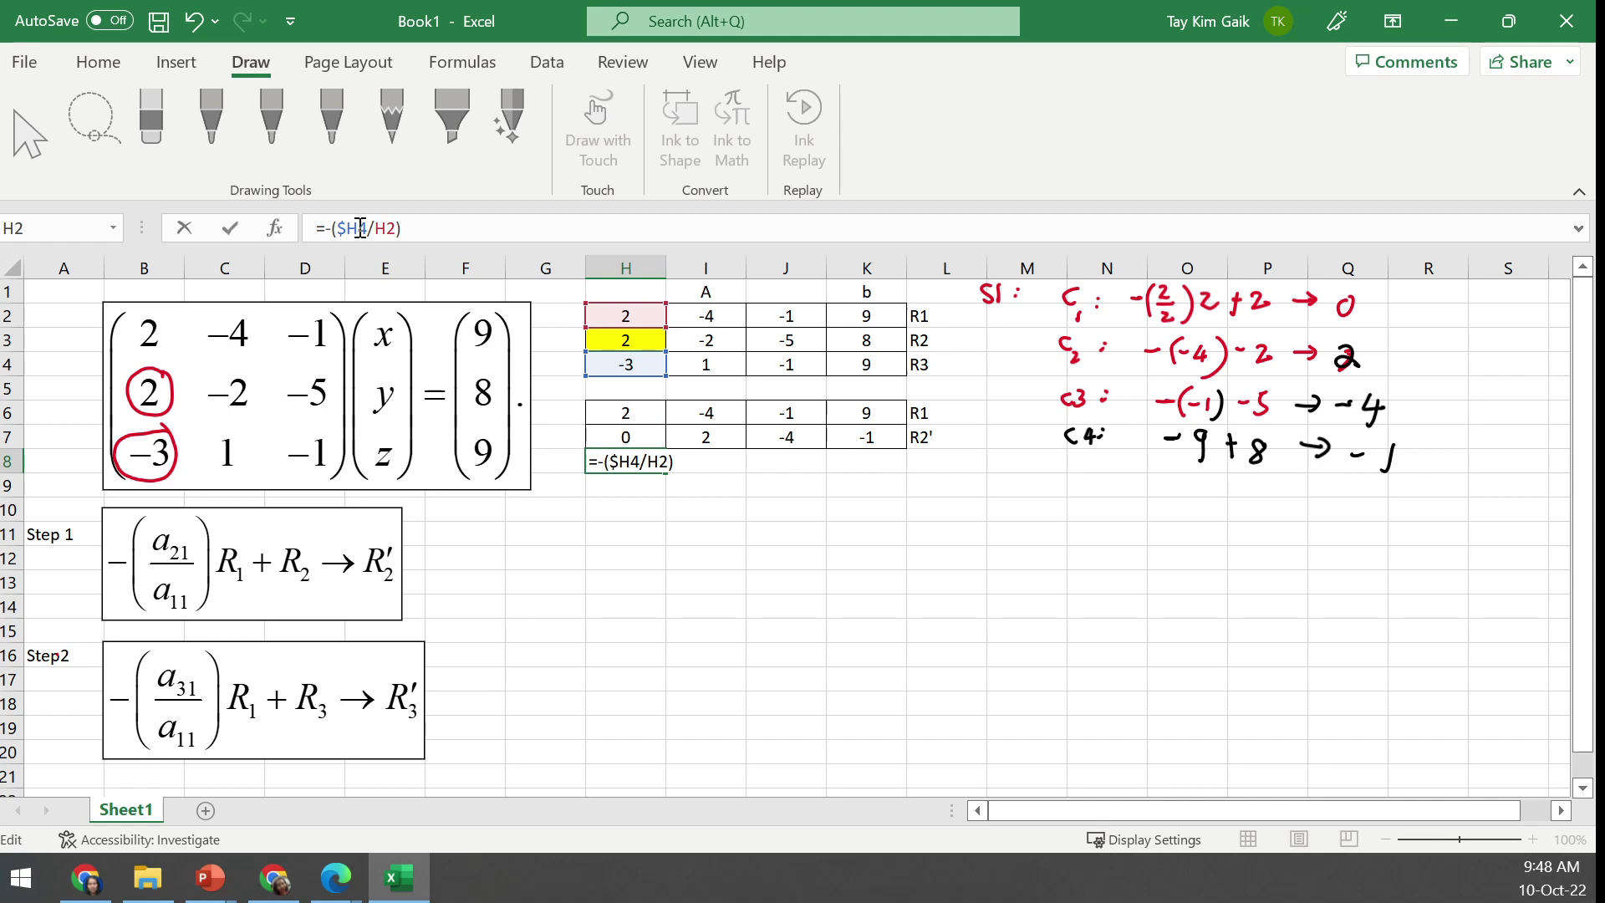
text($)
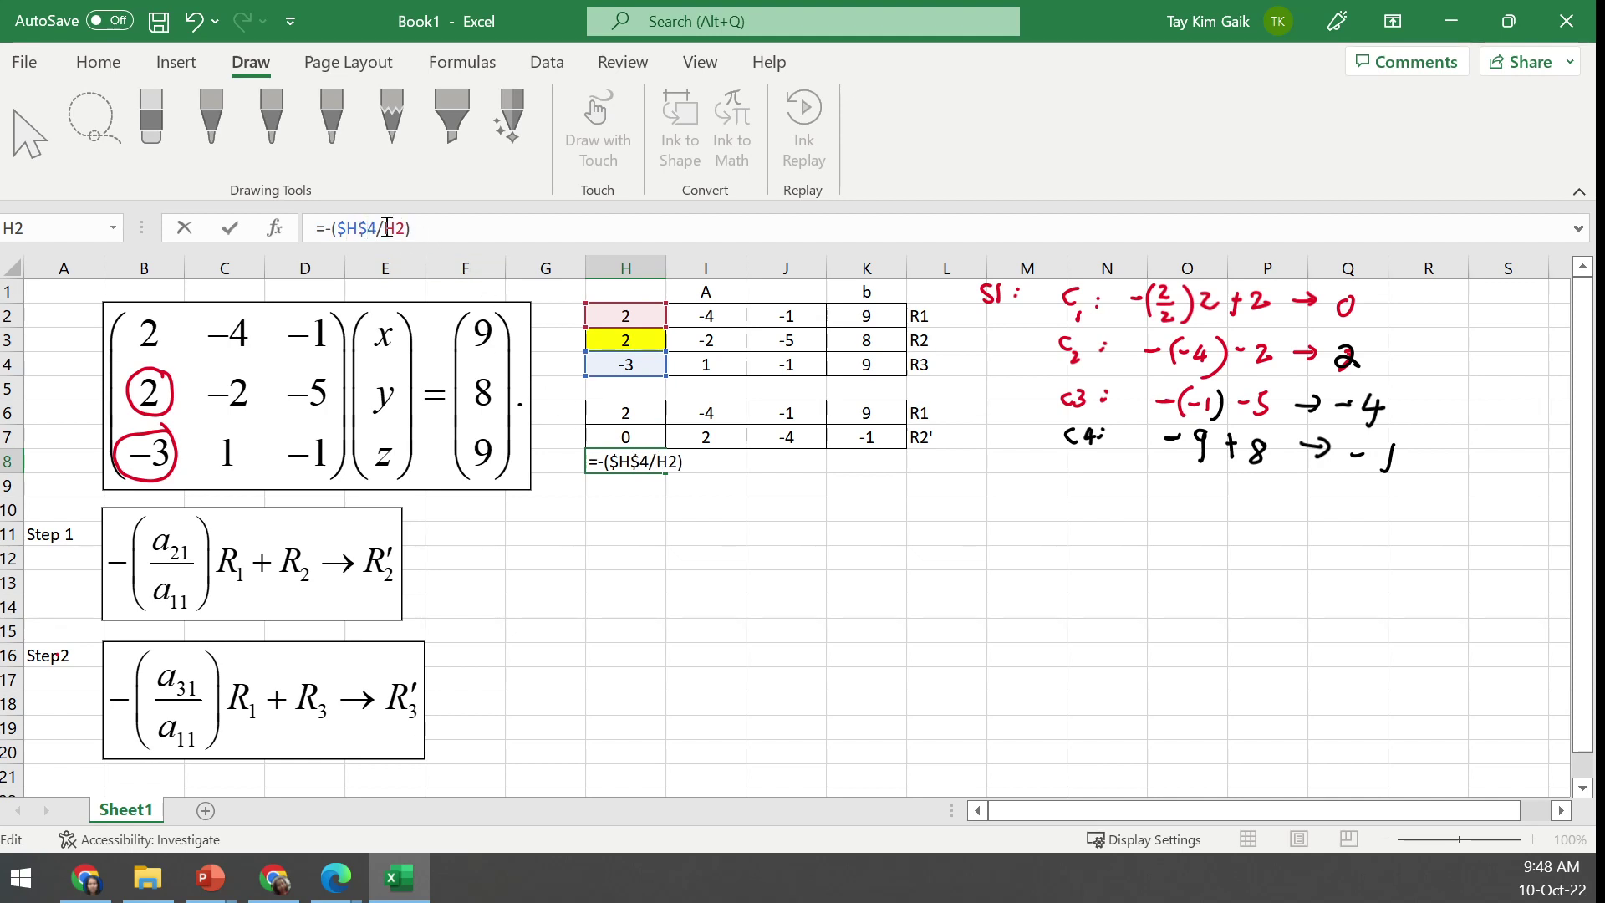
click(387, 228)
text($H$)
click(229, 228)
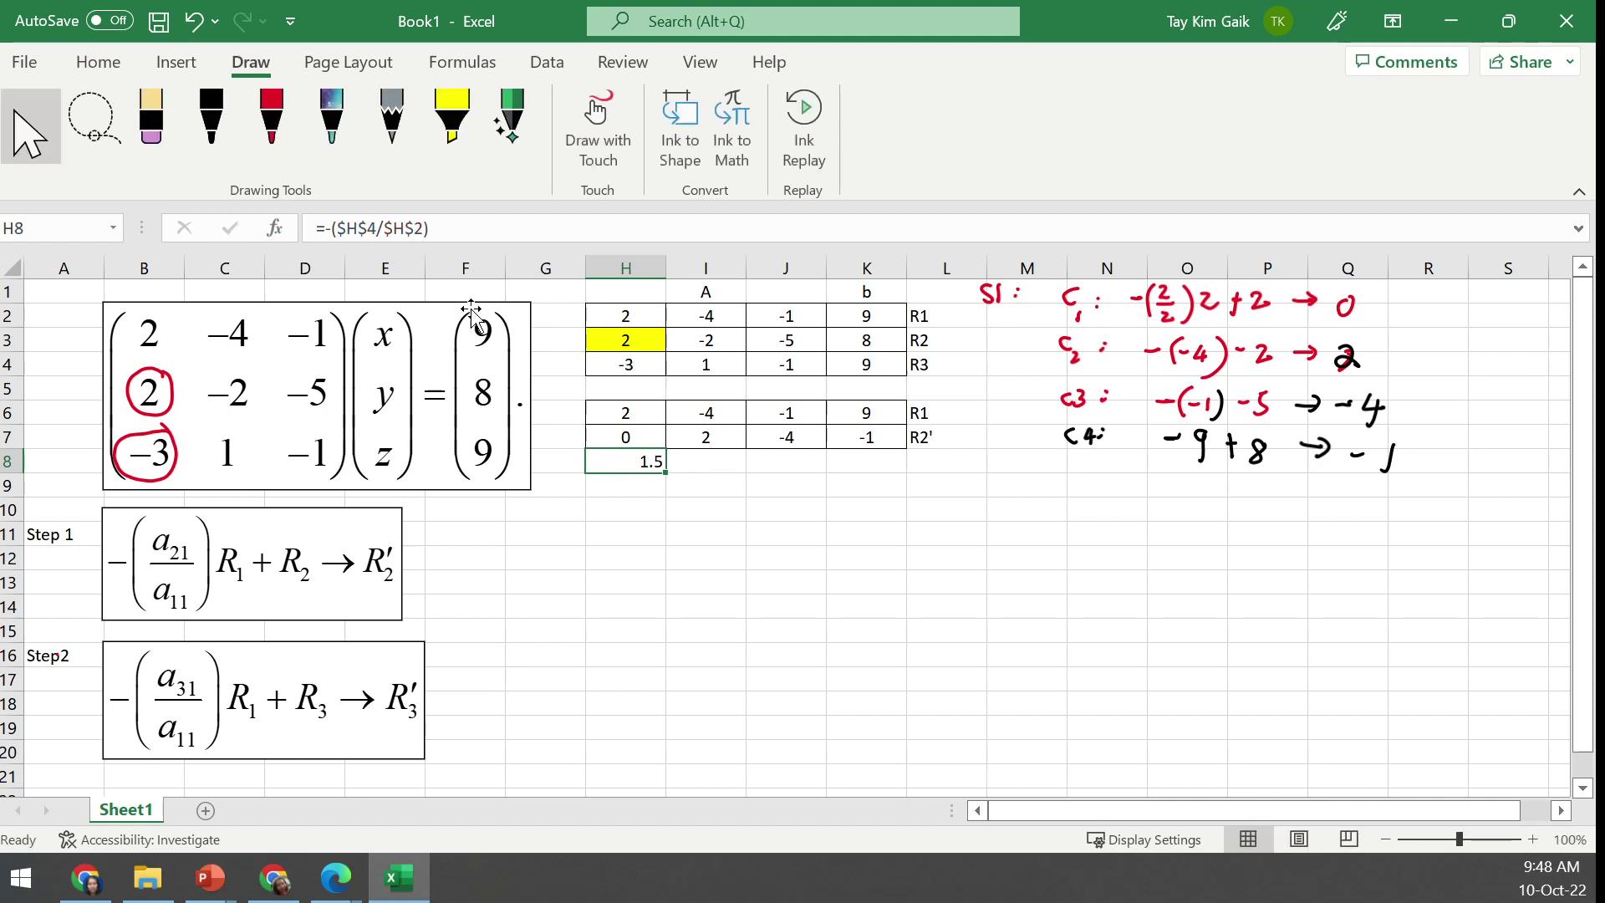
Extend the formula in H8 to =-($H$4/$H$2)*H2+H4
click(472, 229)
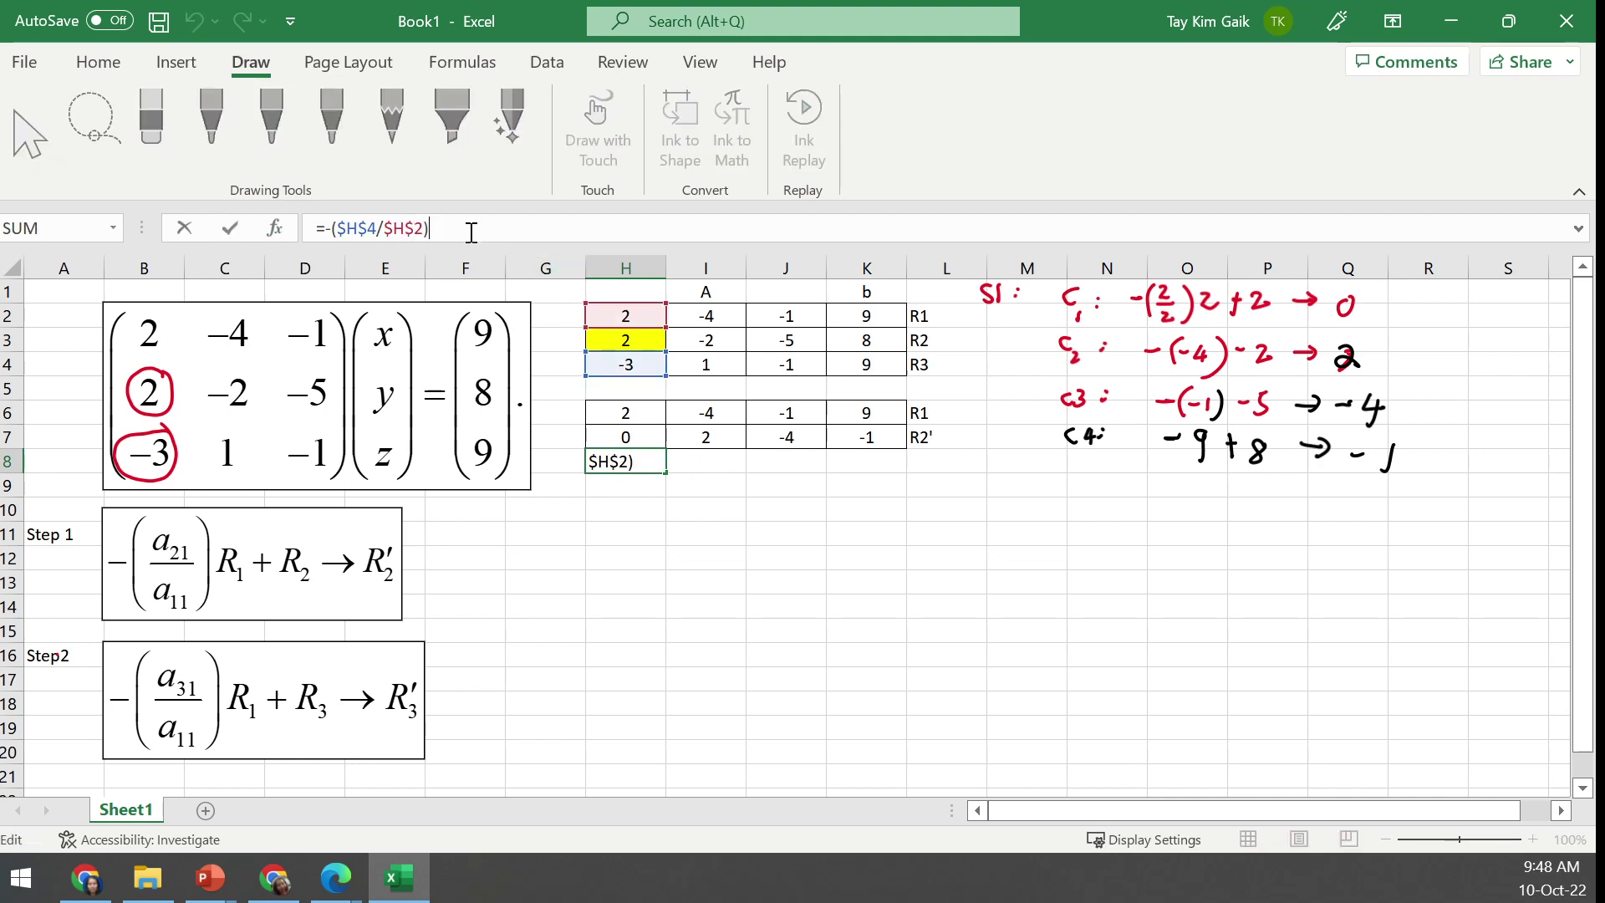
text(*)
click(633, 314)
text(+)
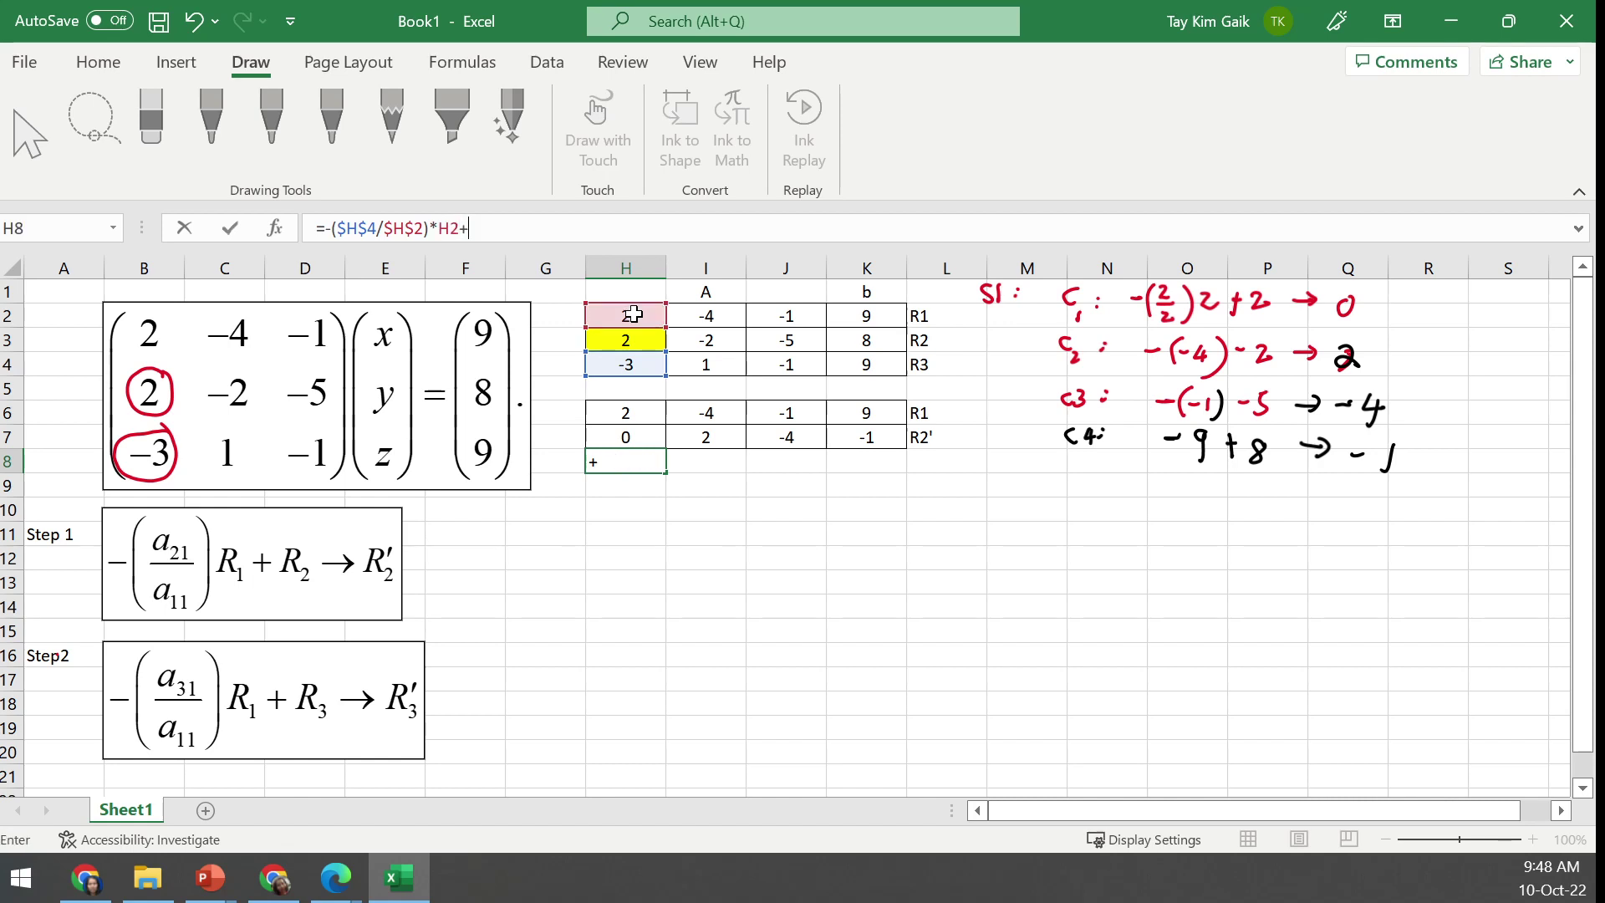
click(646, 367)
key(Return)
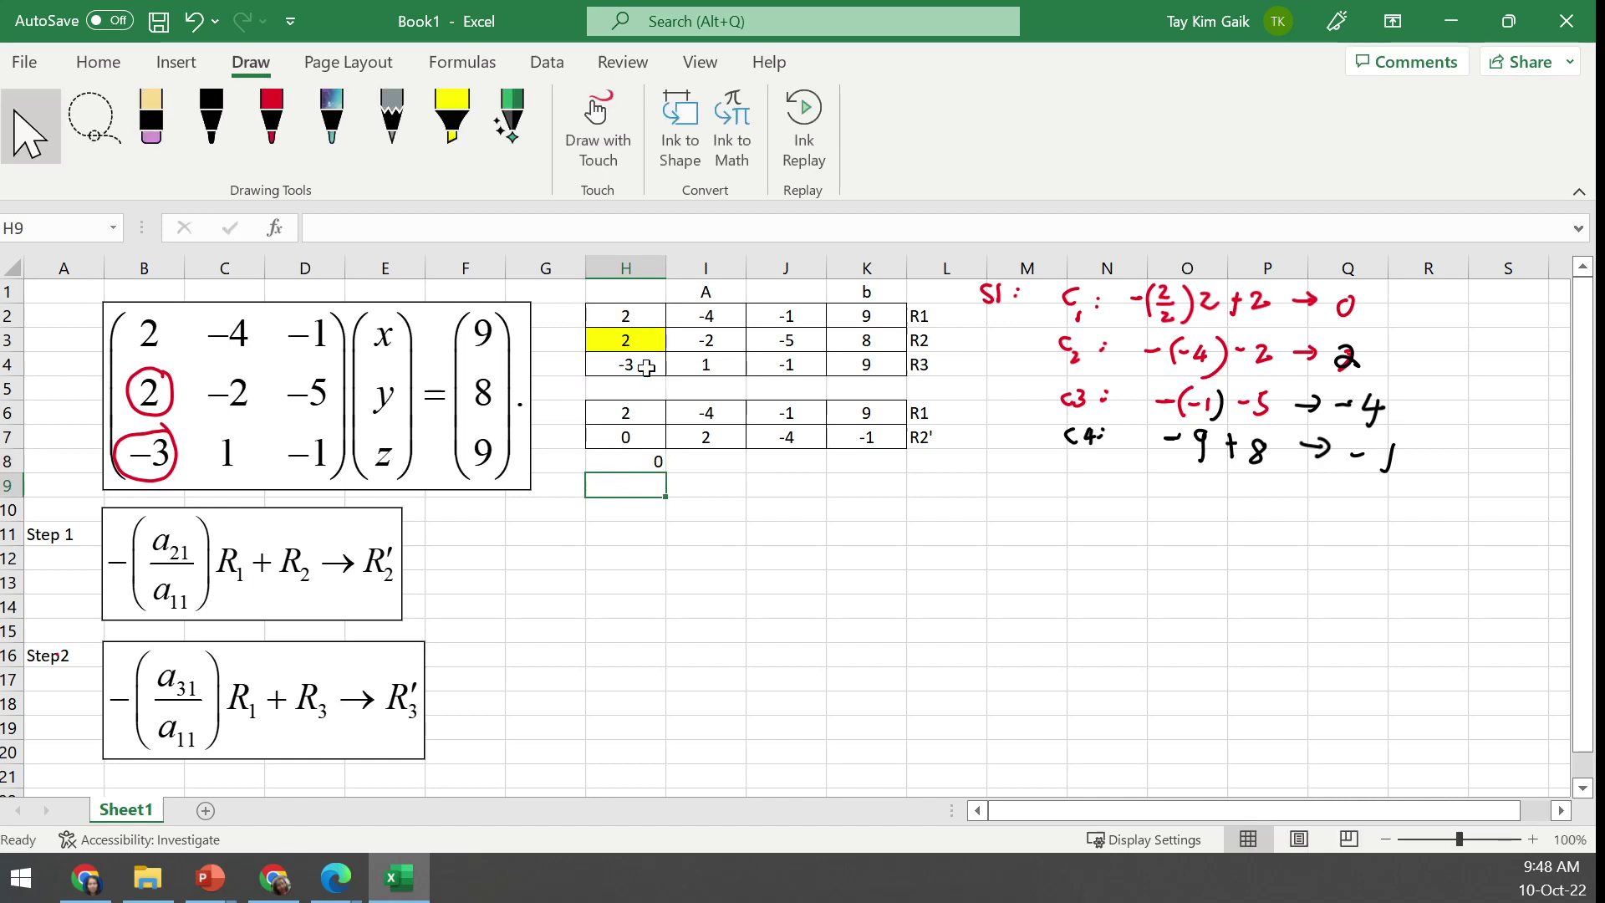
Fill the H8 formula across to K8 and centre the values in H8:K8
click(644, 460)
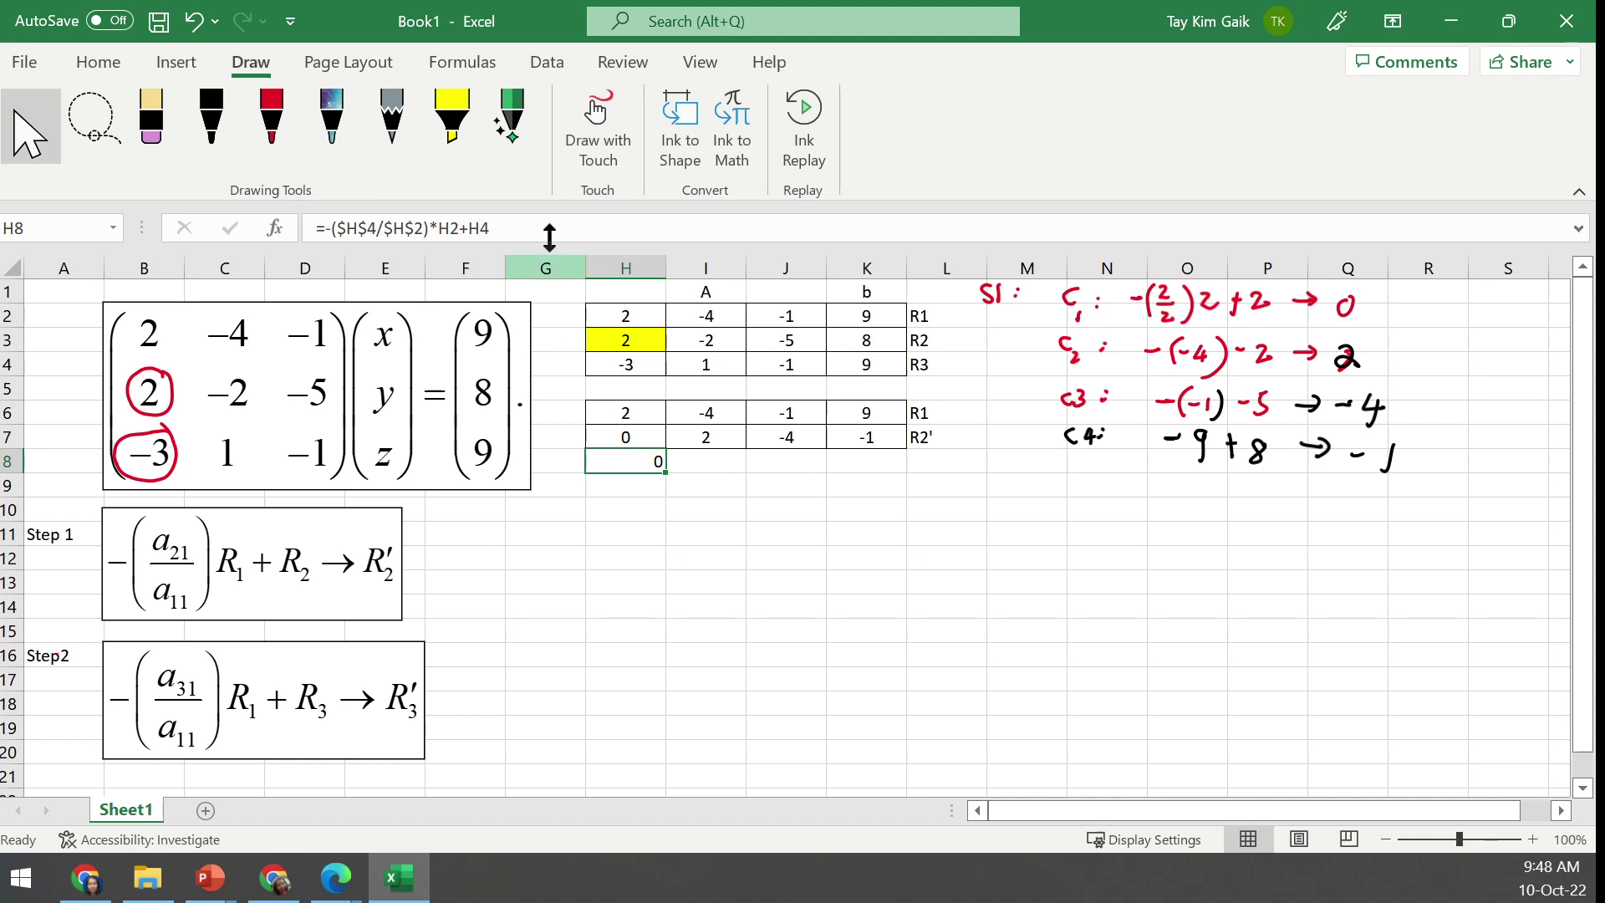
drag(668, 474, 906, 465)
click(97, 64)
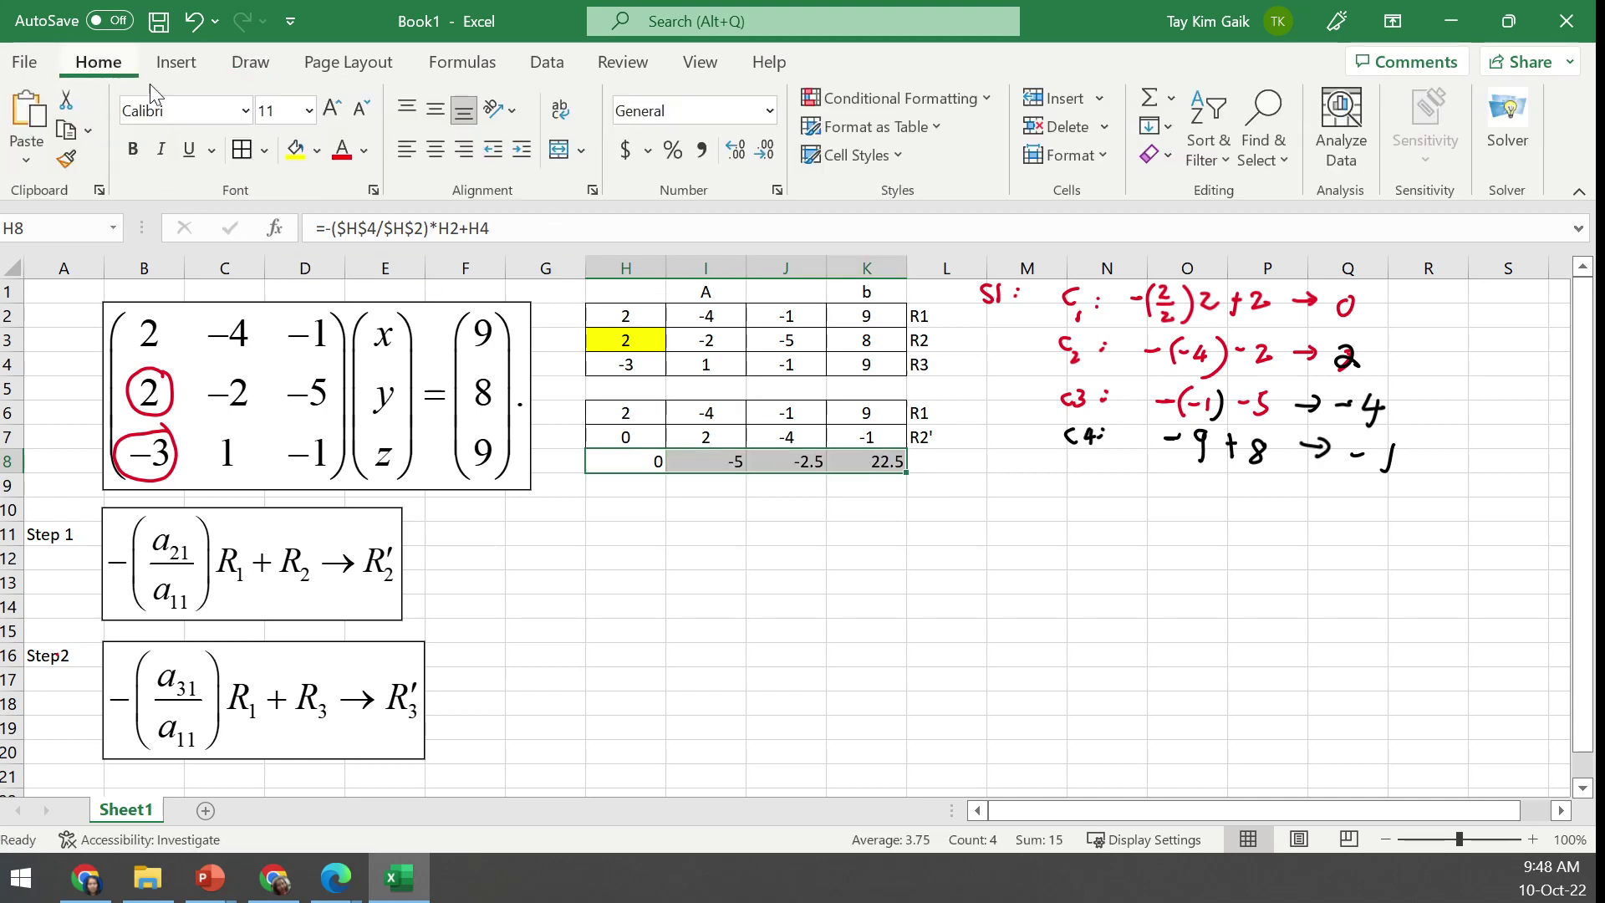
click(438, 153)
click(936, 557)
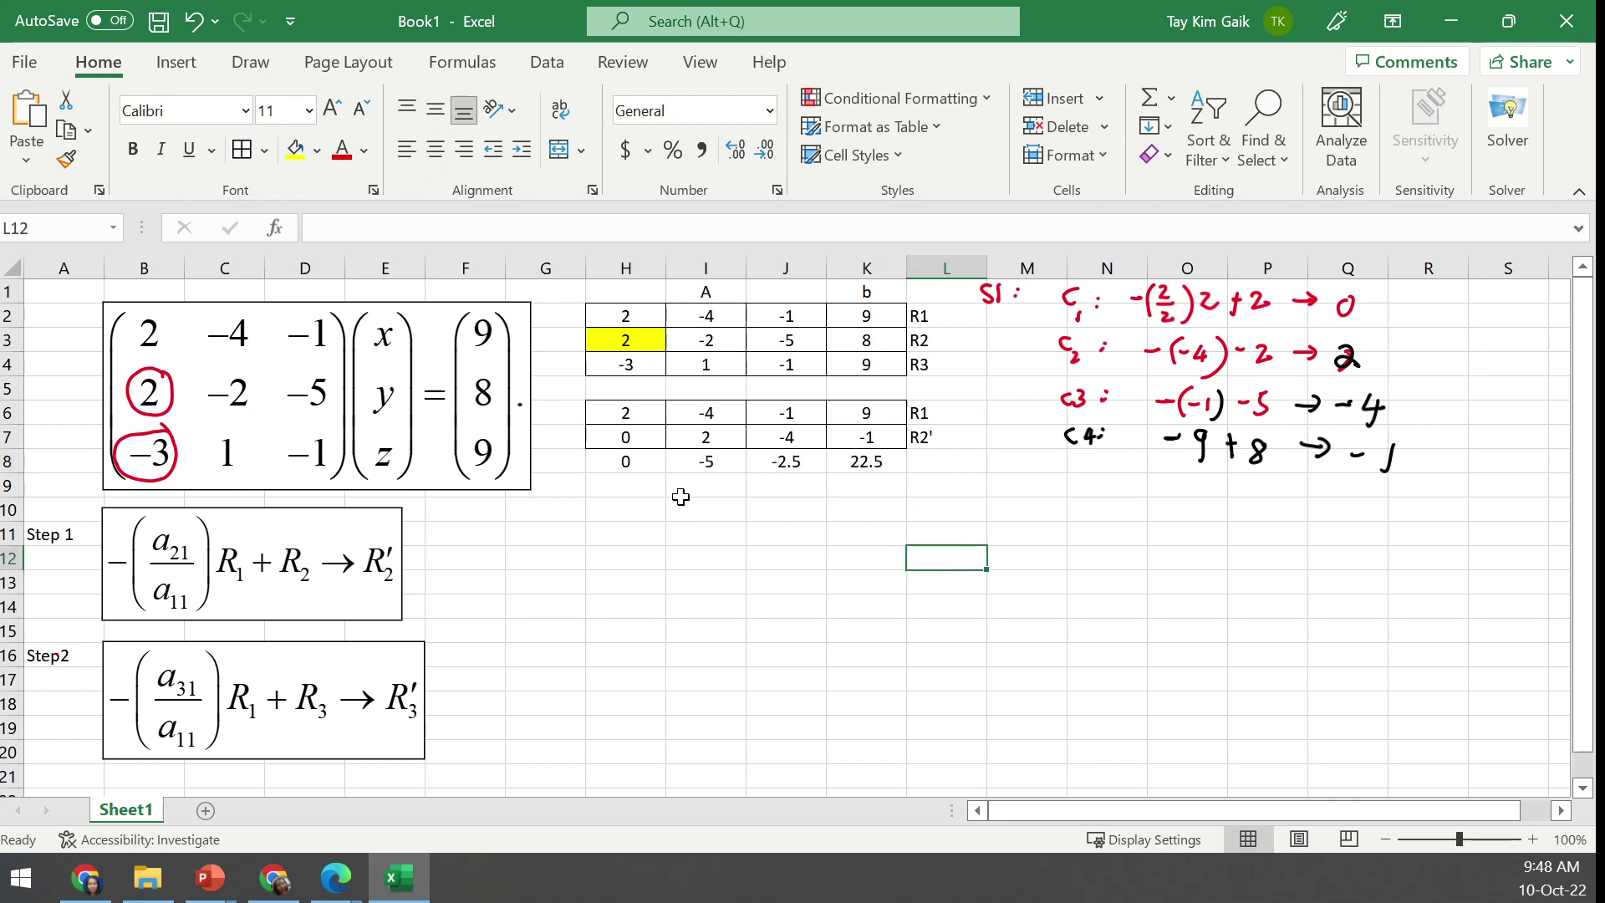
drag(608, 461, 874, 462)
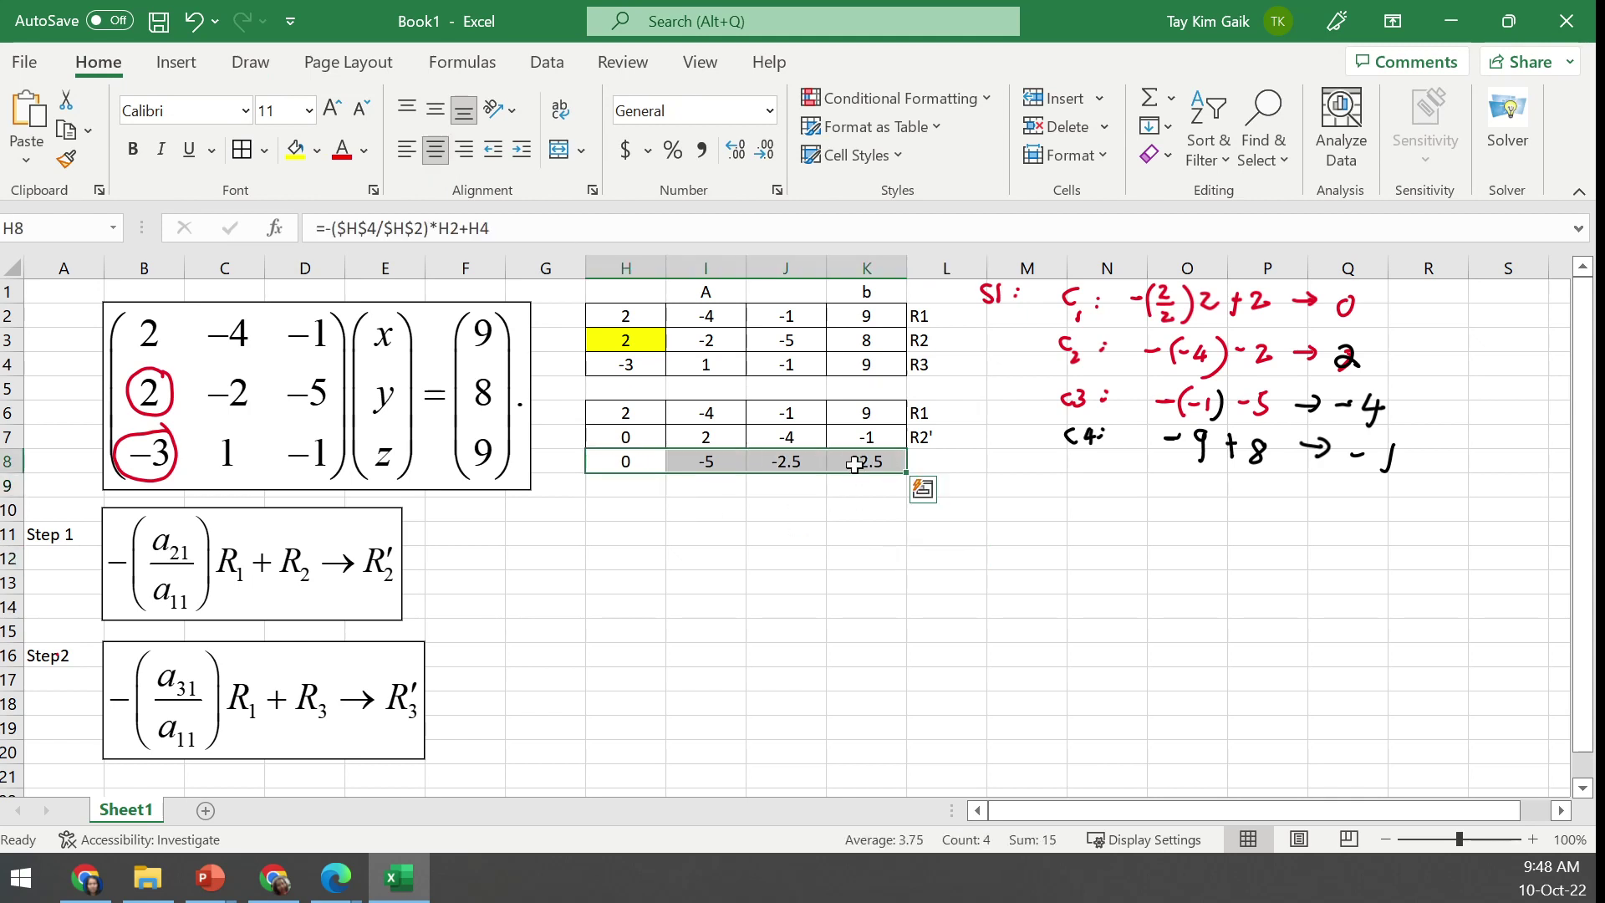
click(434, 158)
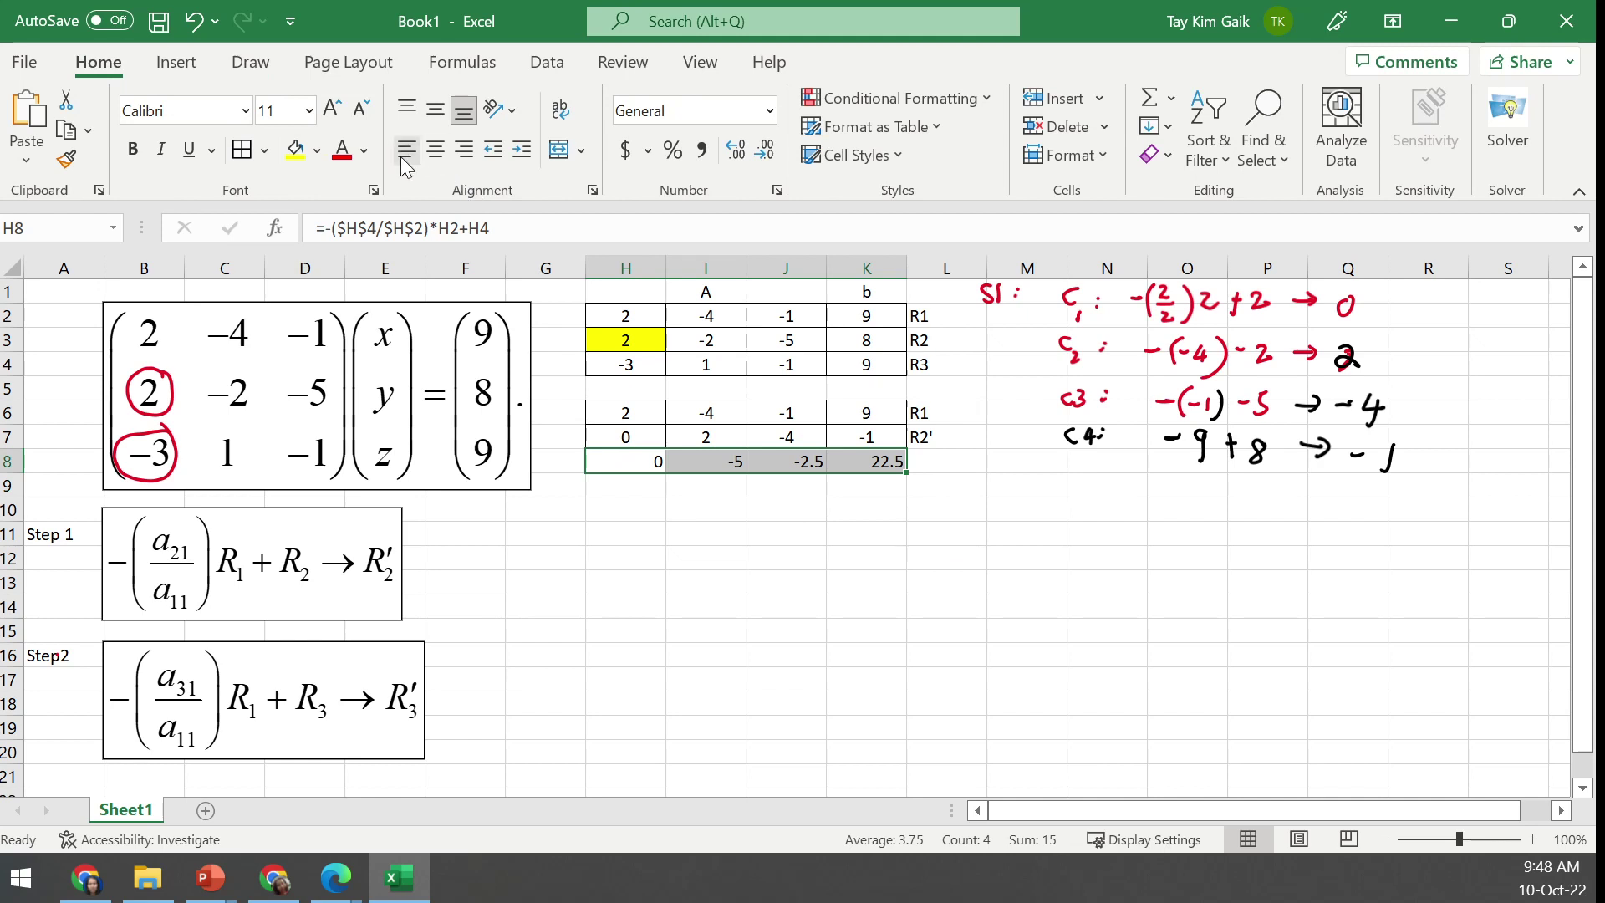
click(433, 151)
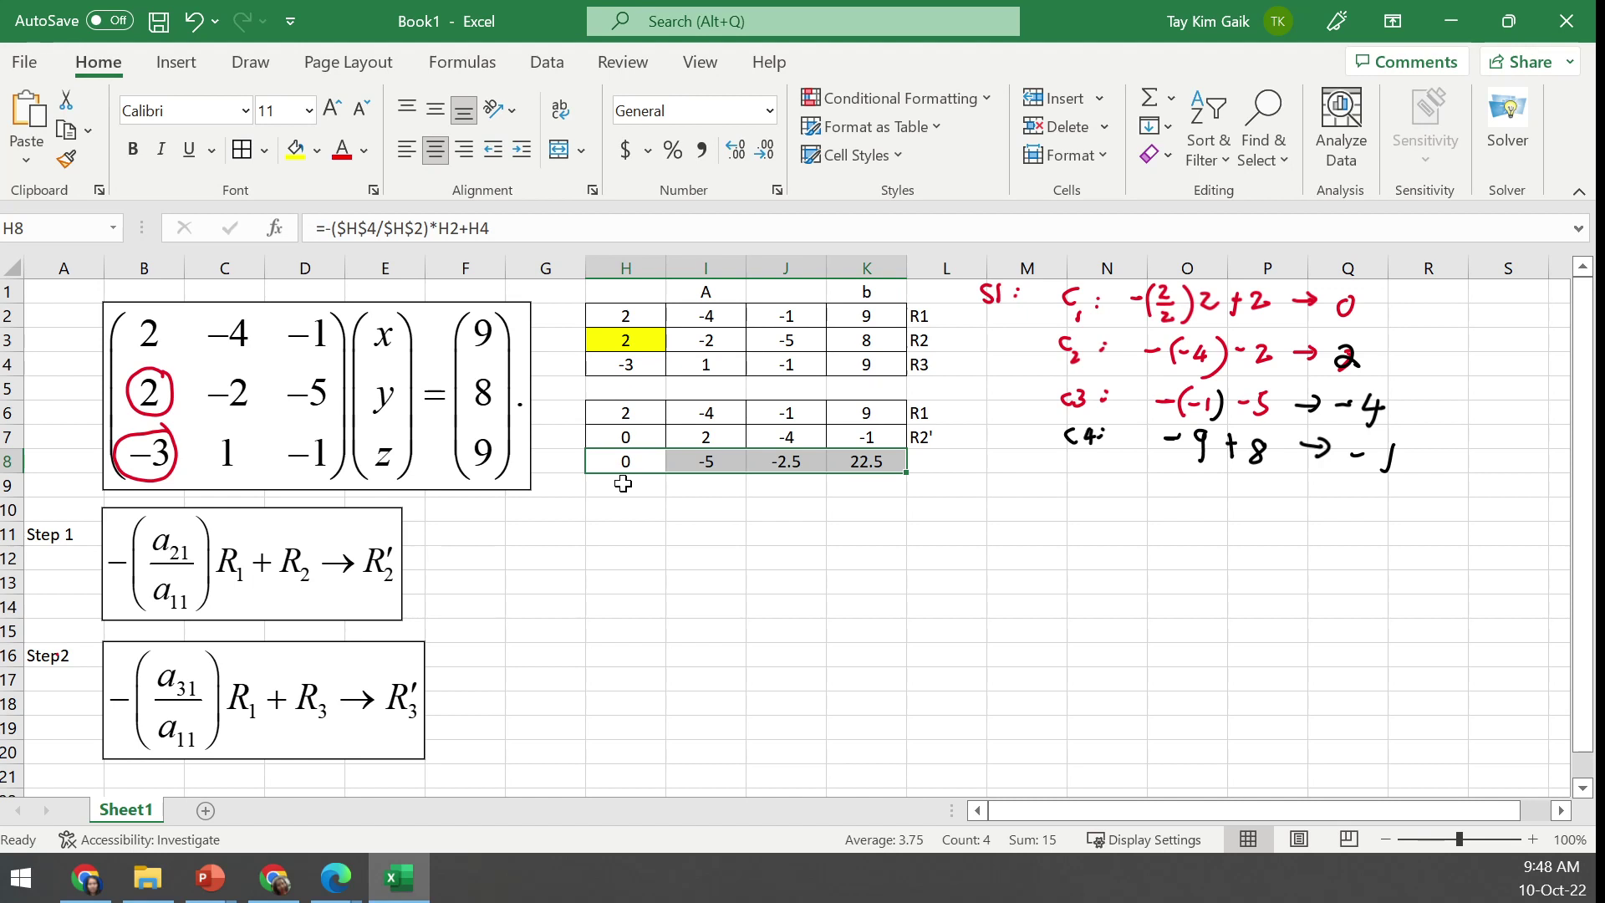
Label the new third row R3' in L8 and enter the label Step3 in A22
click(930, 454)
text(R3)
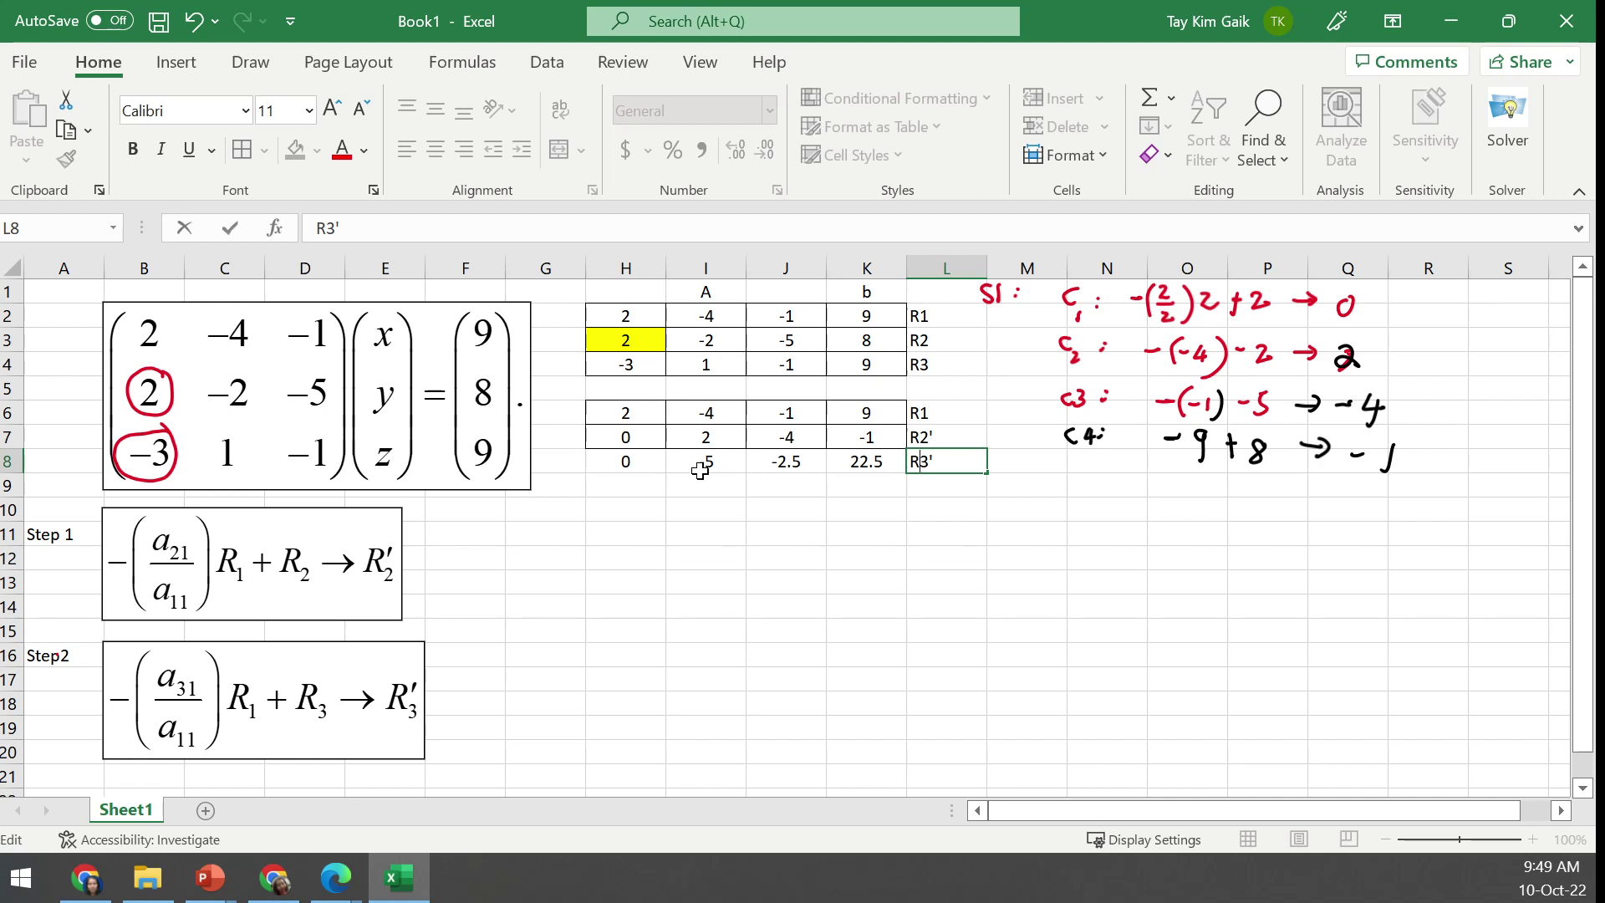
click(1582, 789)
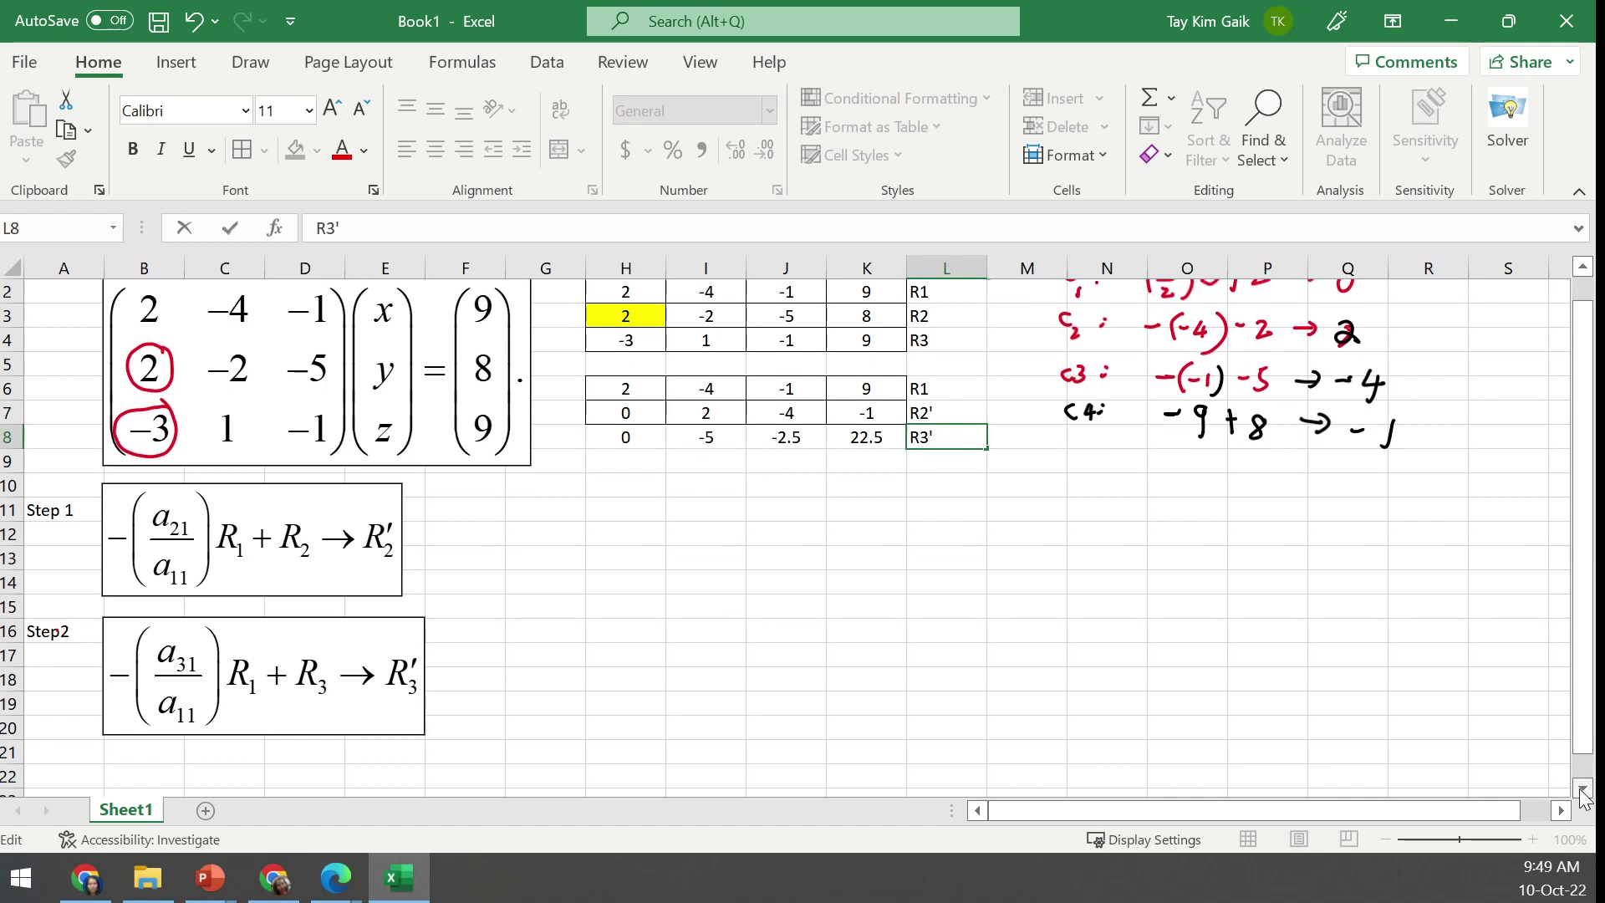
click(59, 720)
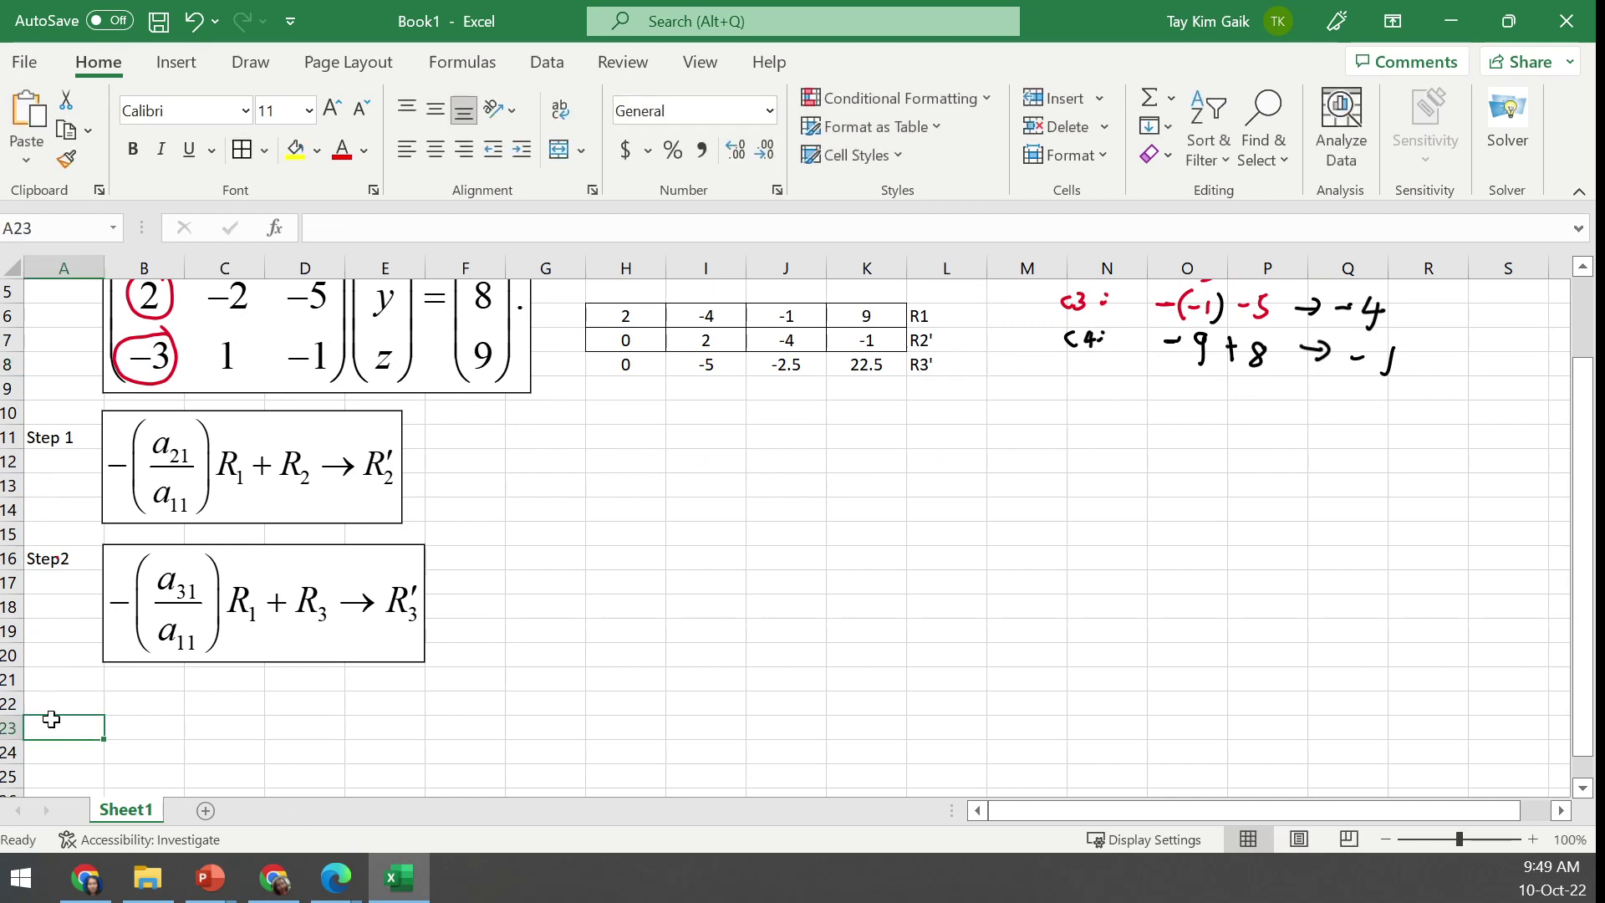
click(65, 700)
text(St)
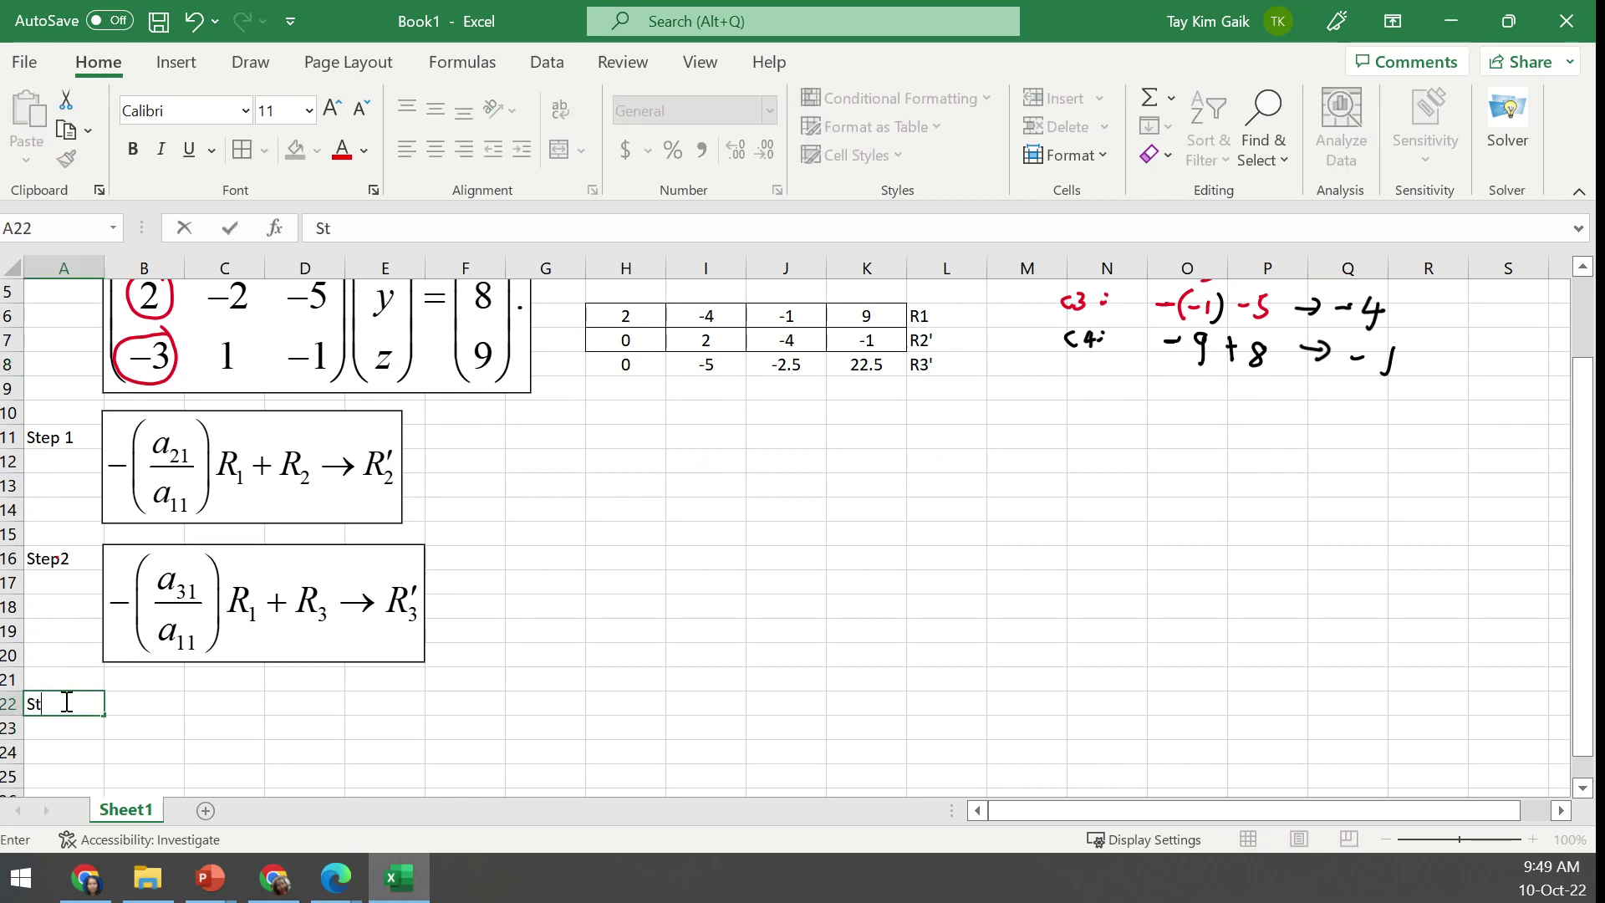
text(ep3)
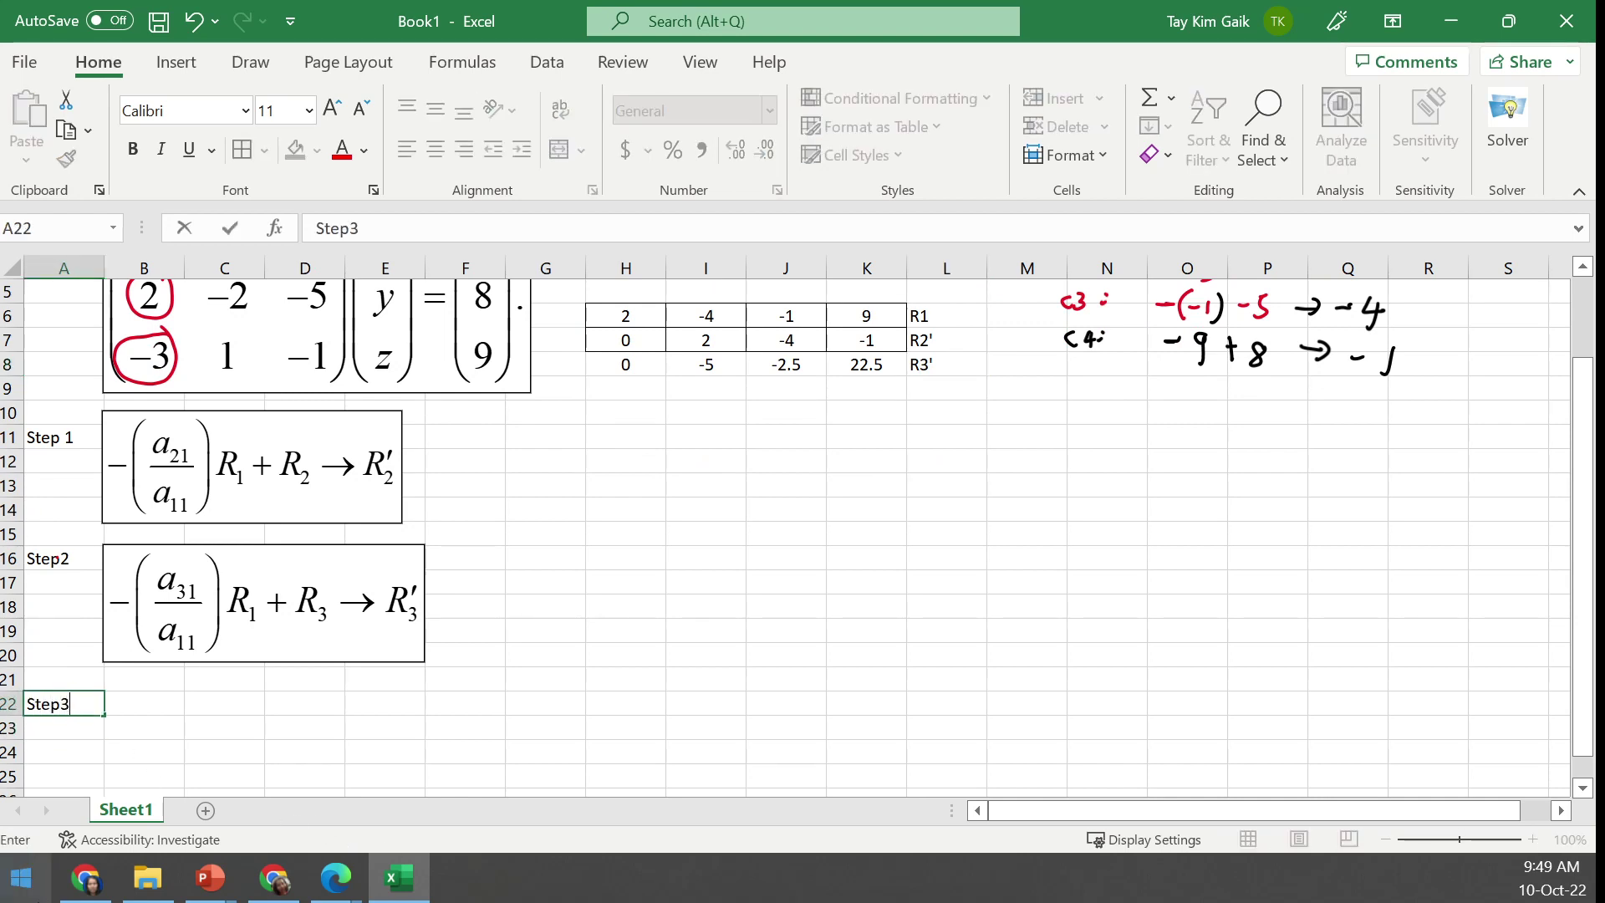
Copy the Step 3 row-operation formula for R3'' from slide 8 of Gauss Elimination.pptx in PowerPoint into the Excel sheet at B22
mouse_move(210, 878)
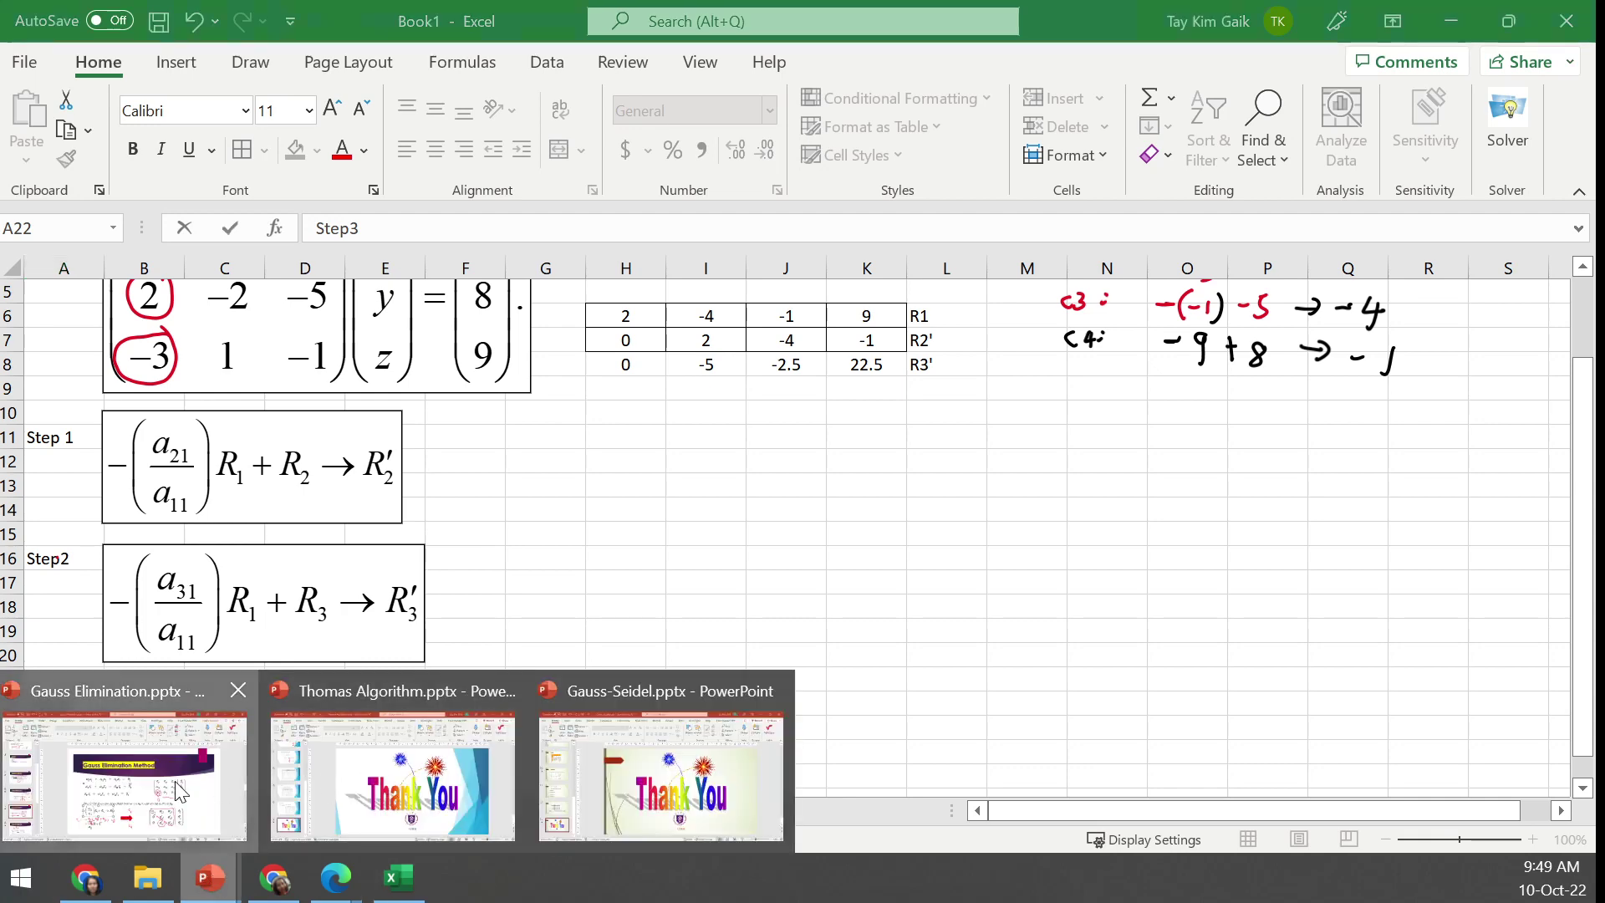
click(136, 746)
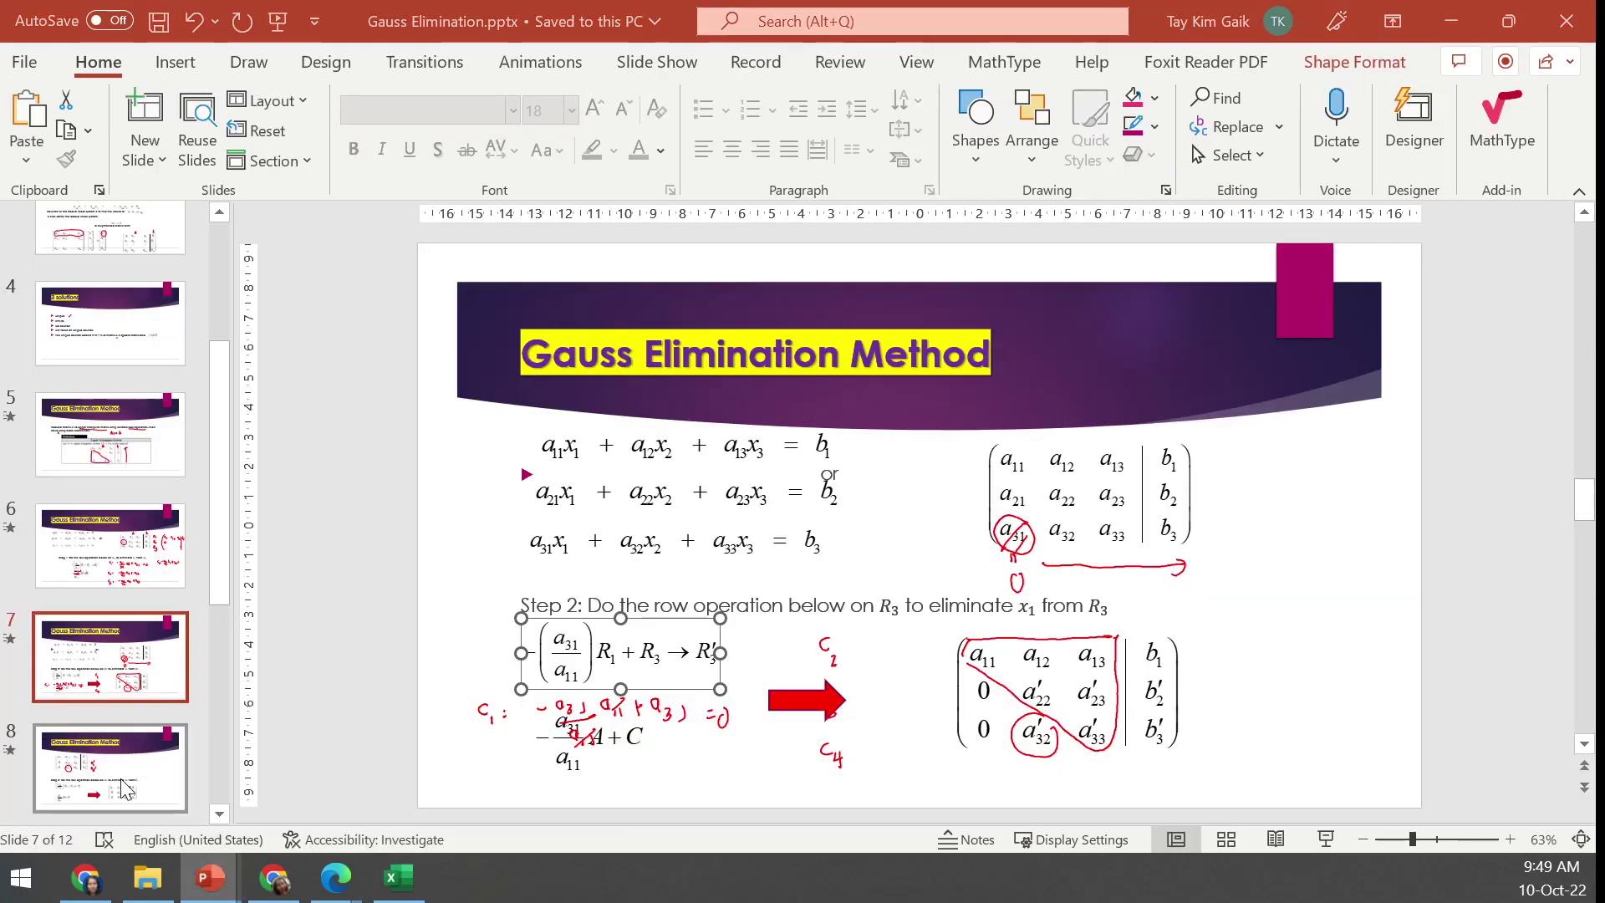
click(137, 748)
click(594, 650)
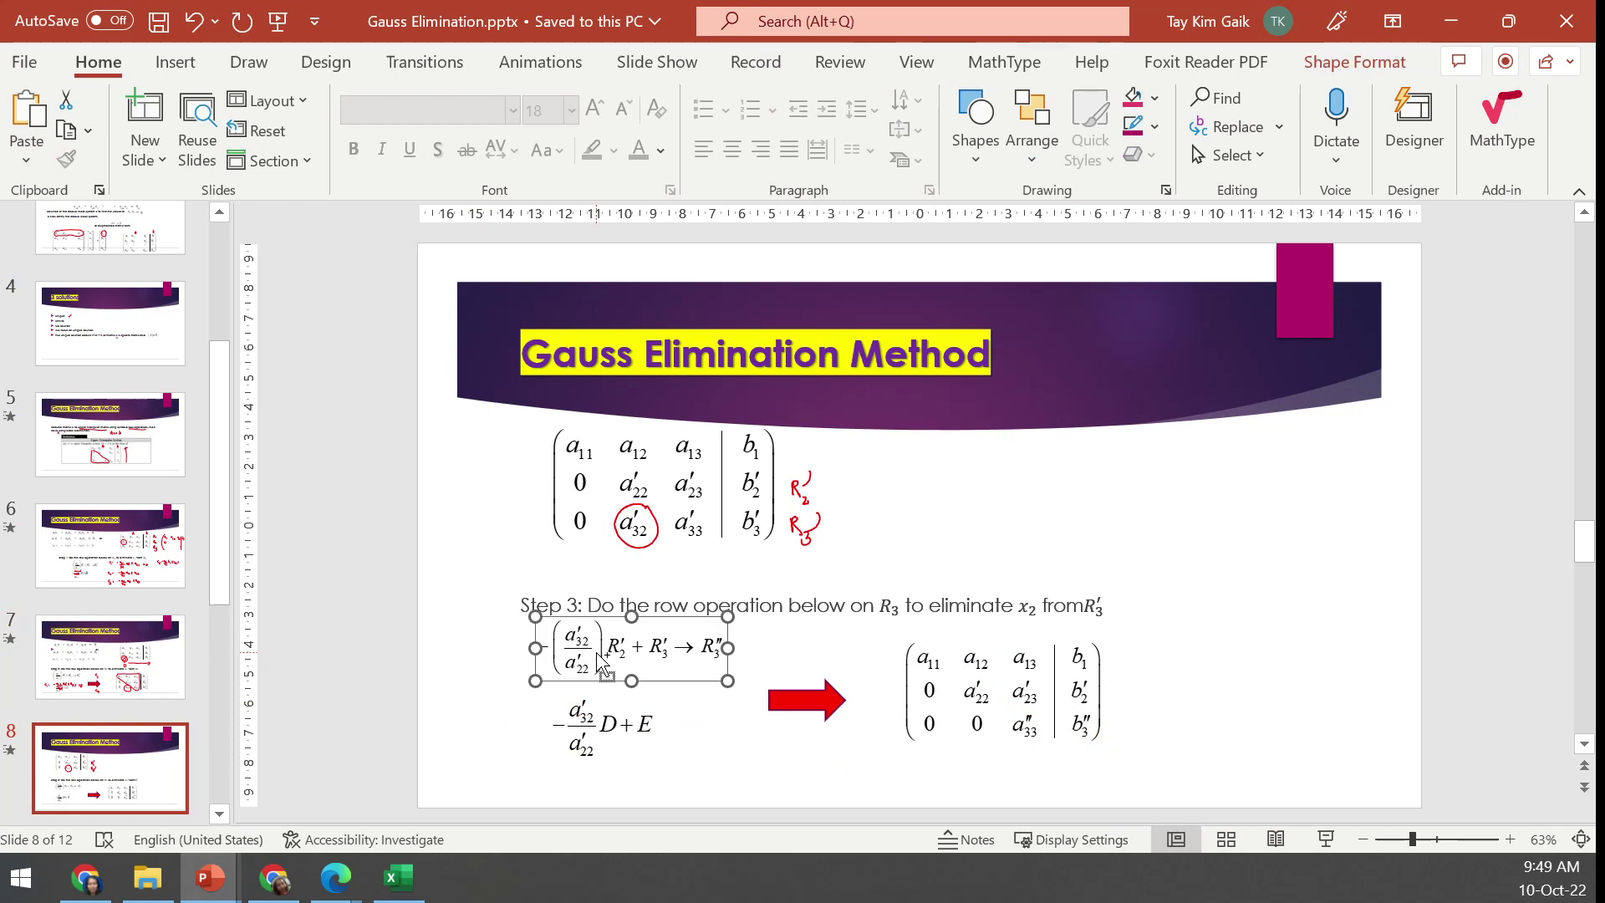
click(413, 885)
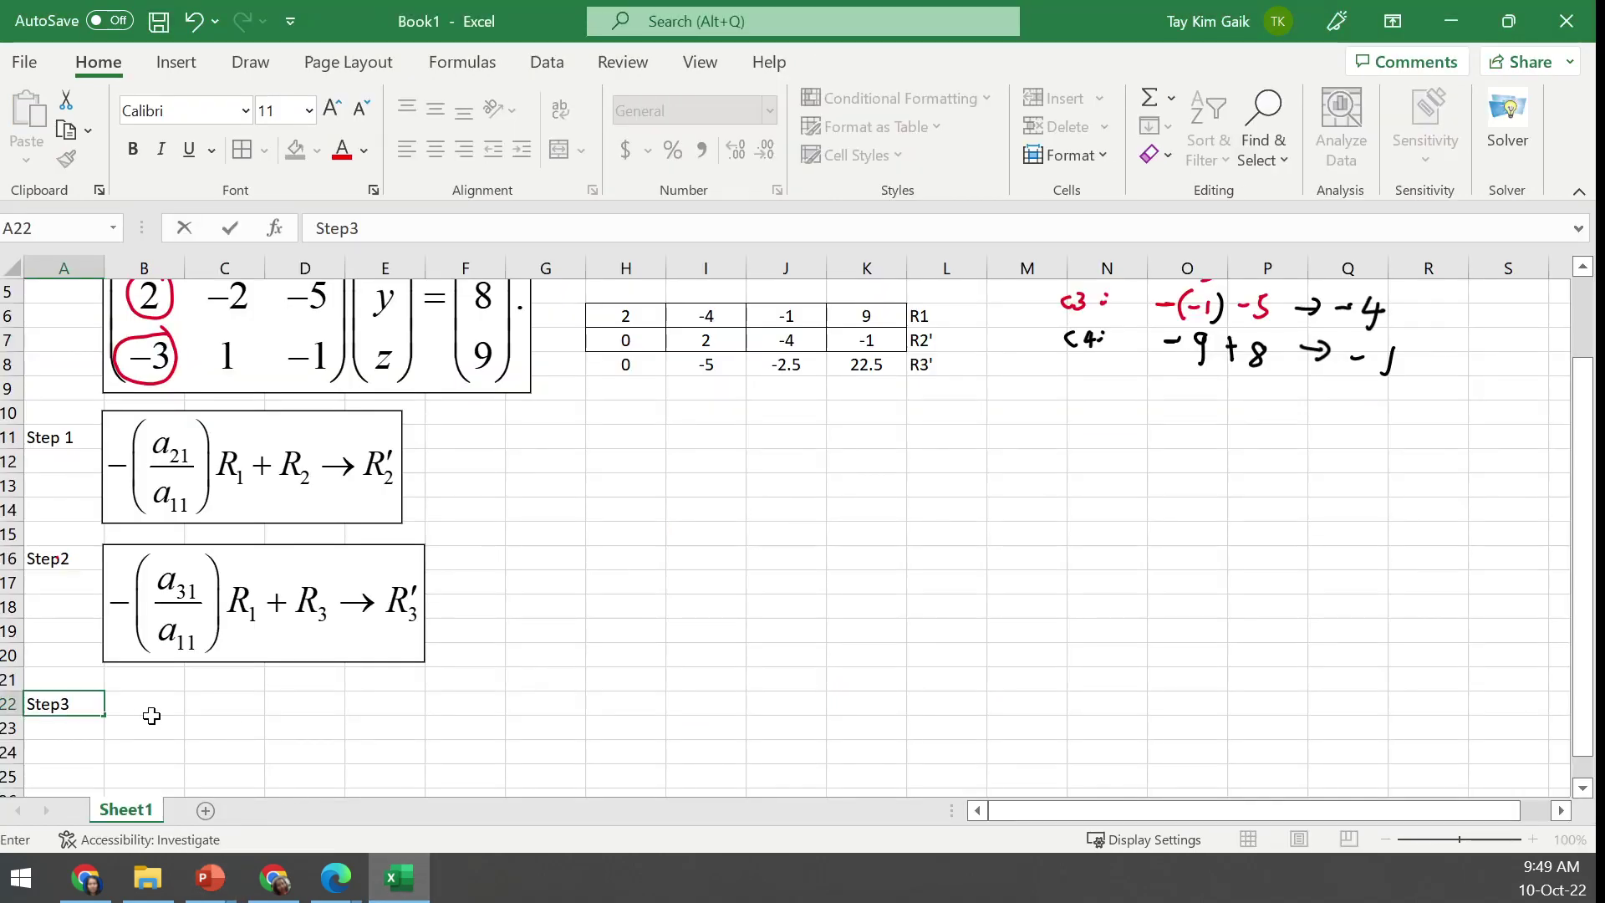
click(151, 710)
key(ctrl+v)
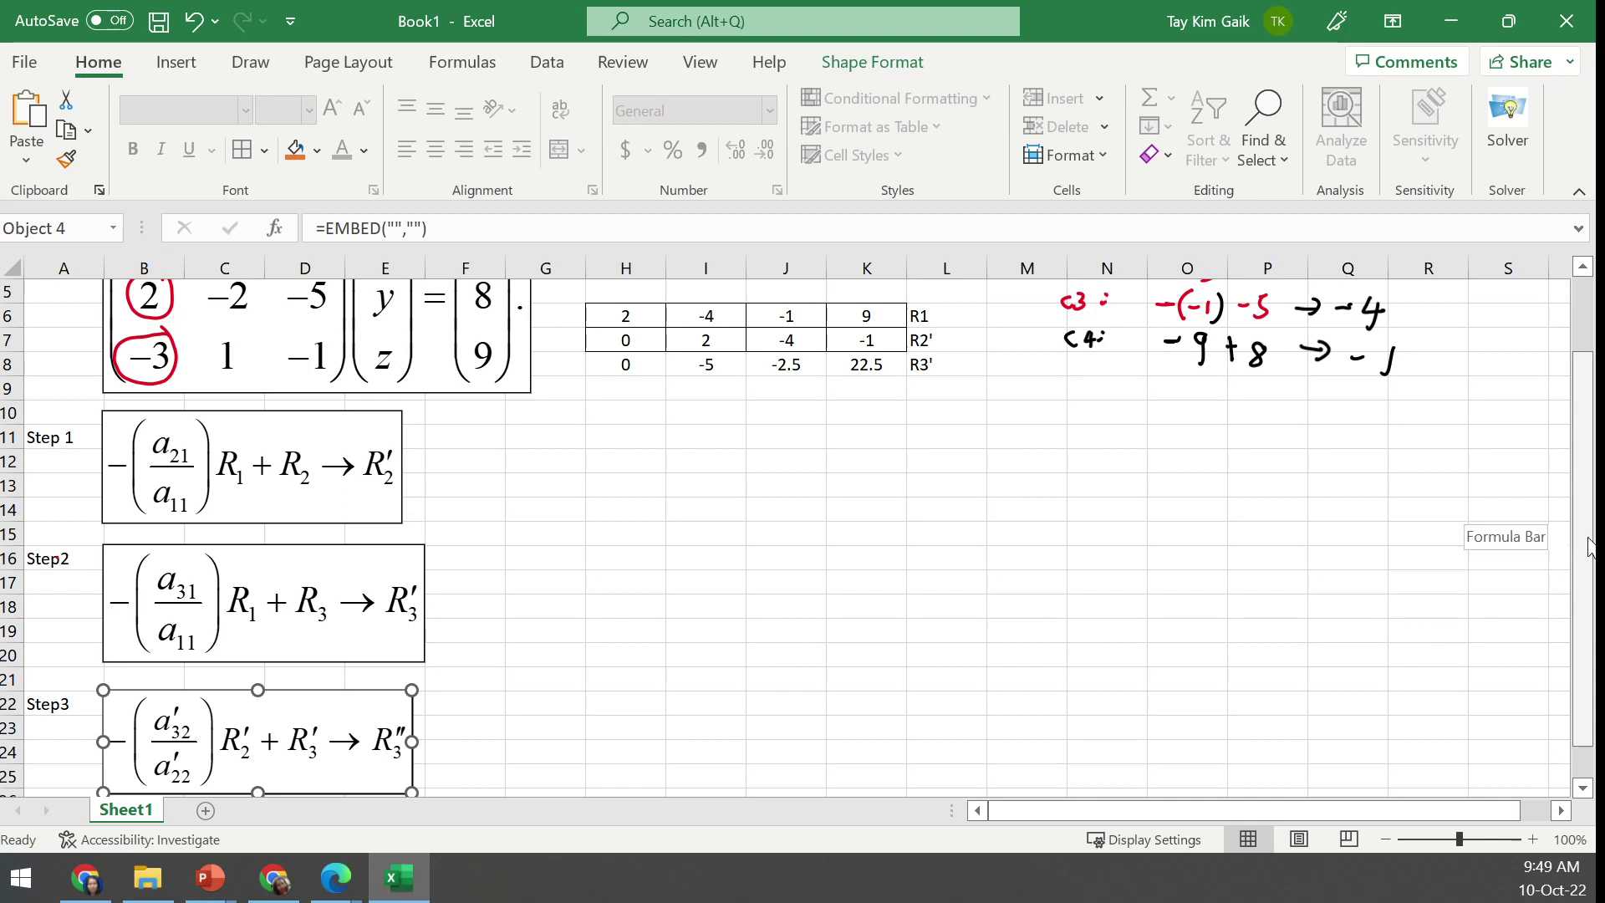
Add cell borders to the R3' row in H8:K8 and keep its values centred
drag(1591, 557, 1593, 441)
drag(639, 466, 866, 461)
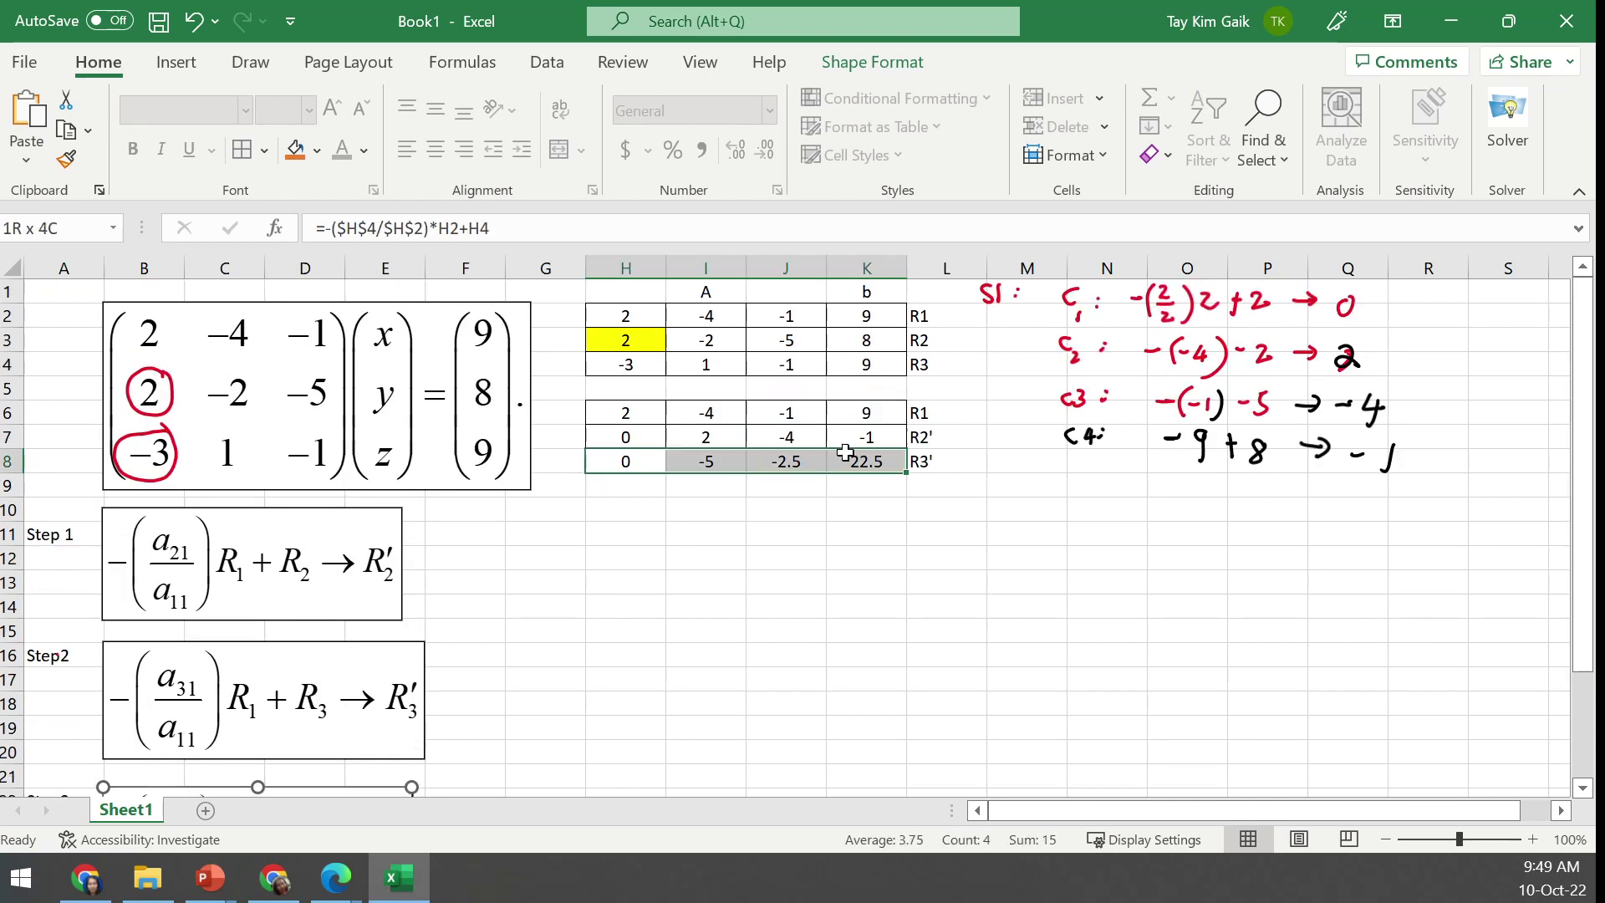
click(436, 150)
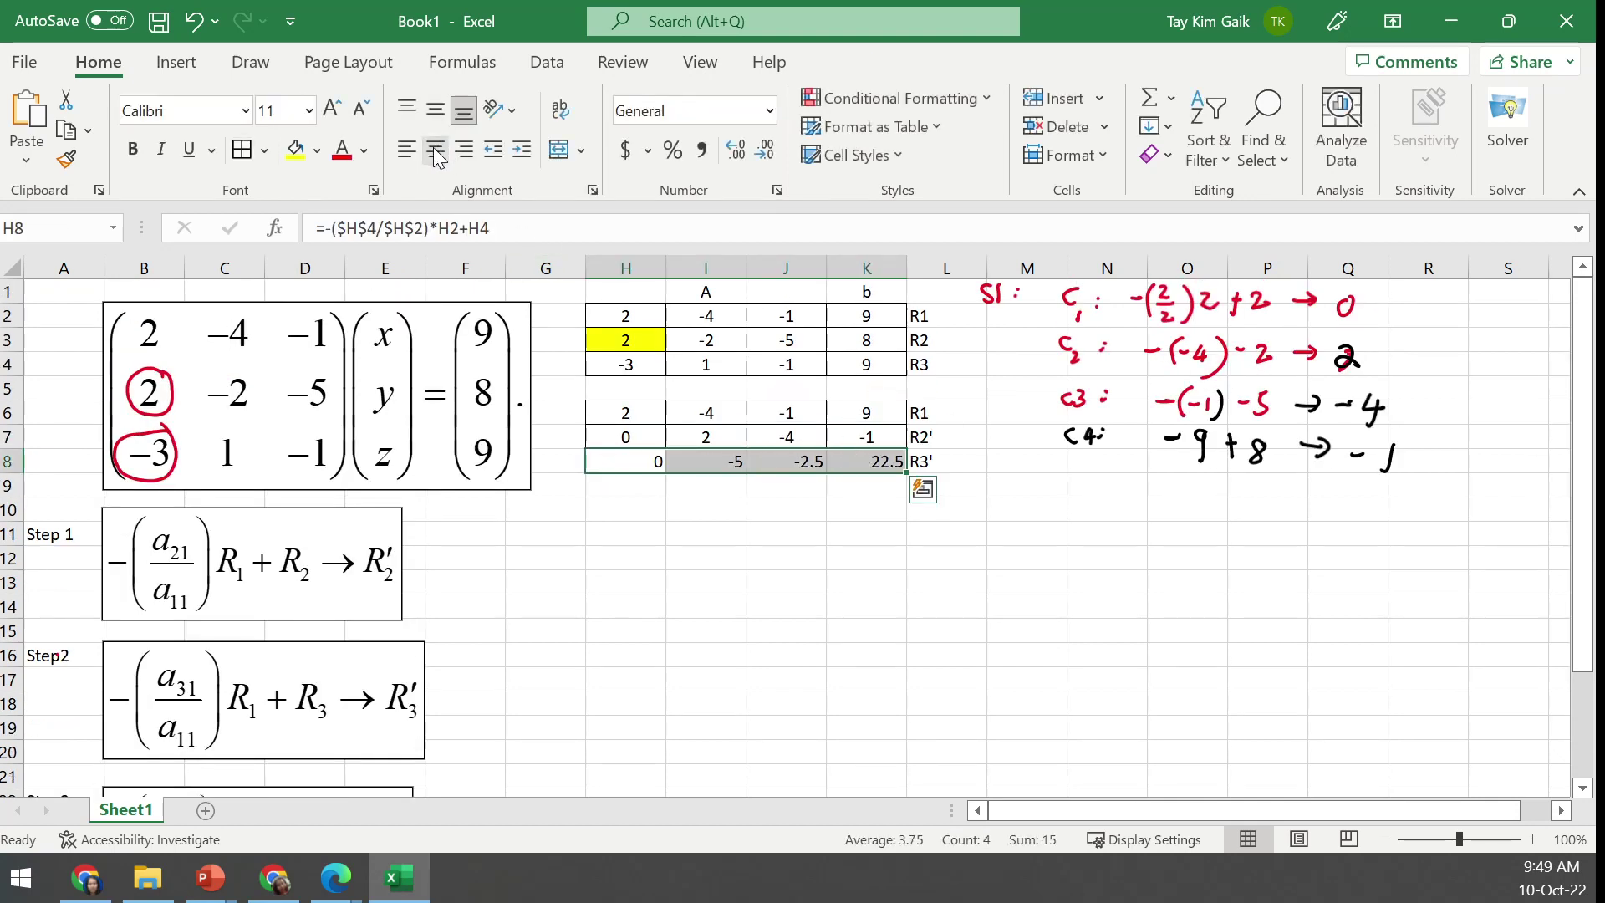
click(434, 149)
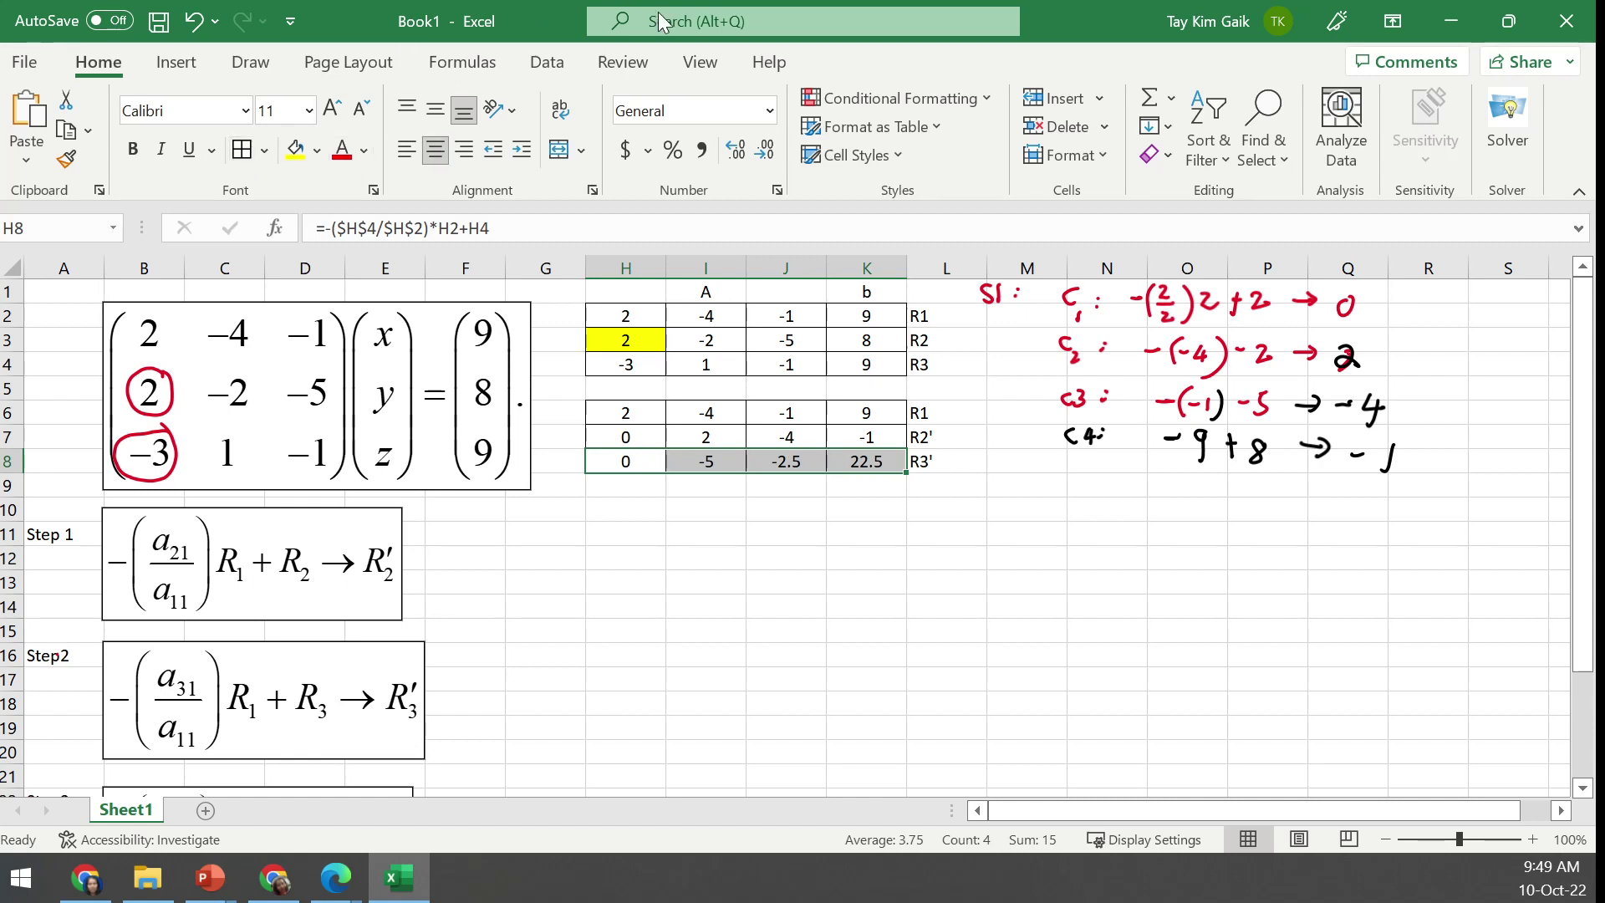
click(1158, 557)
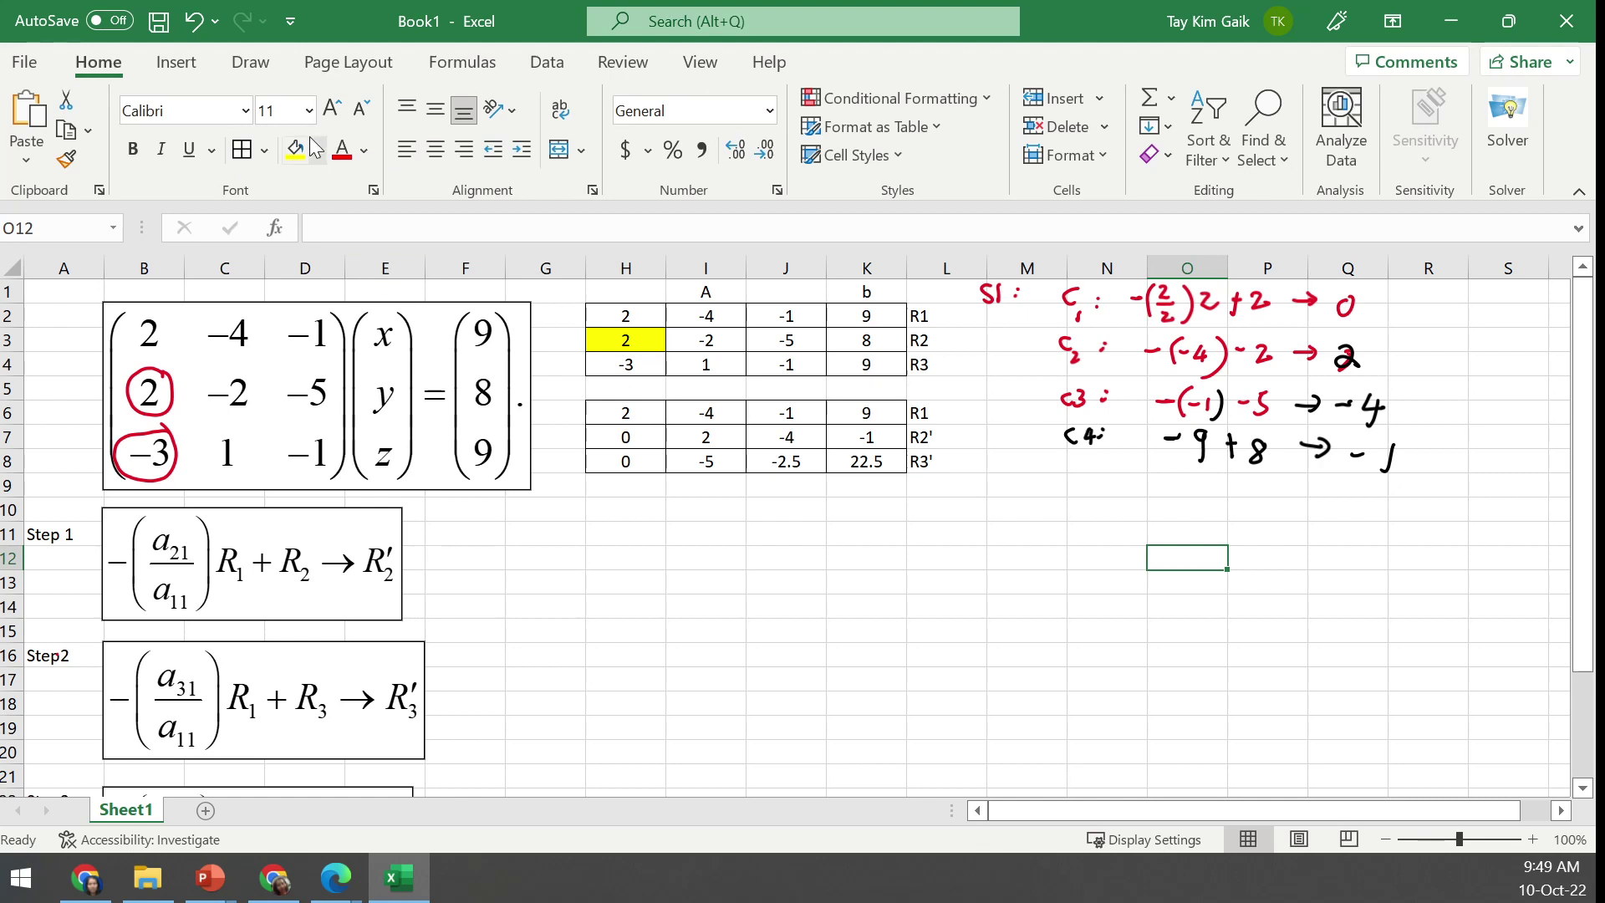
Circle the -5 entry of R3' in I8 in red ink, then return to cell selection
click(251, 64)
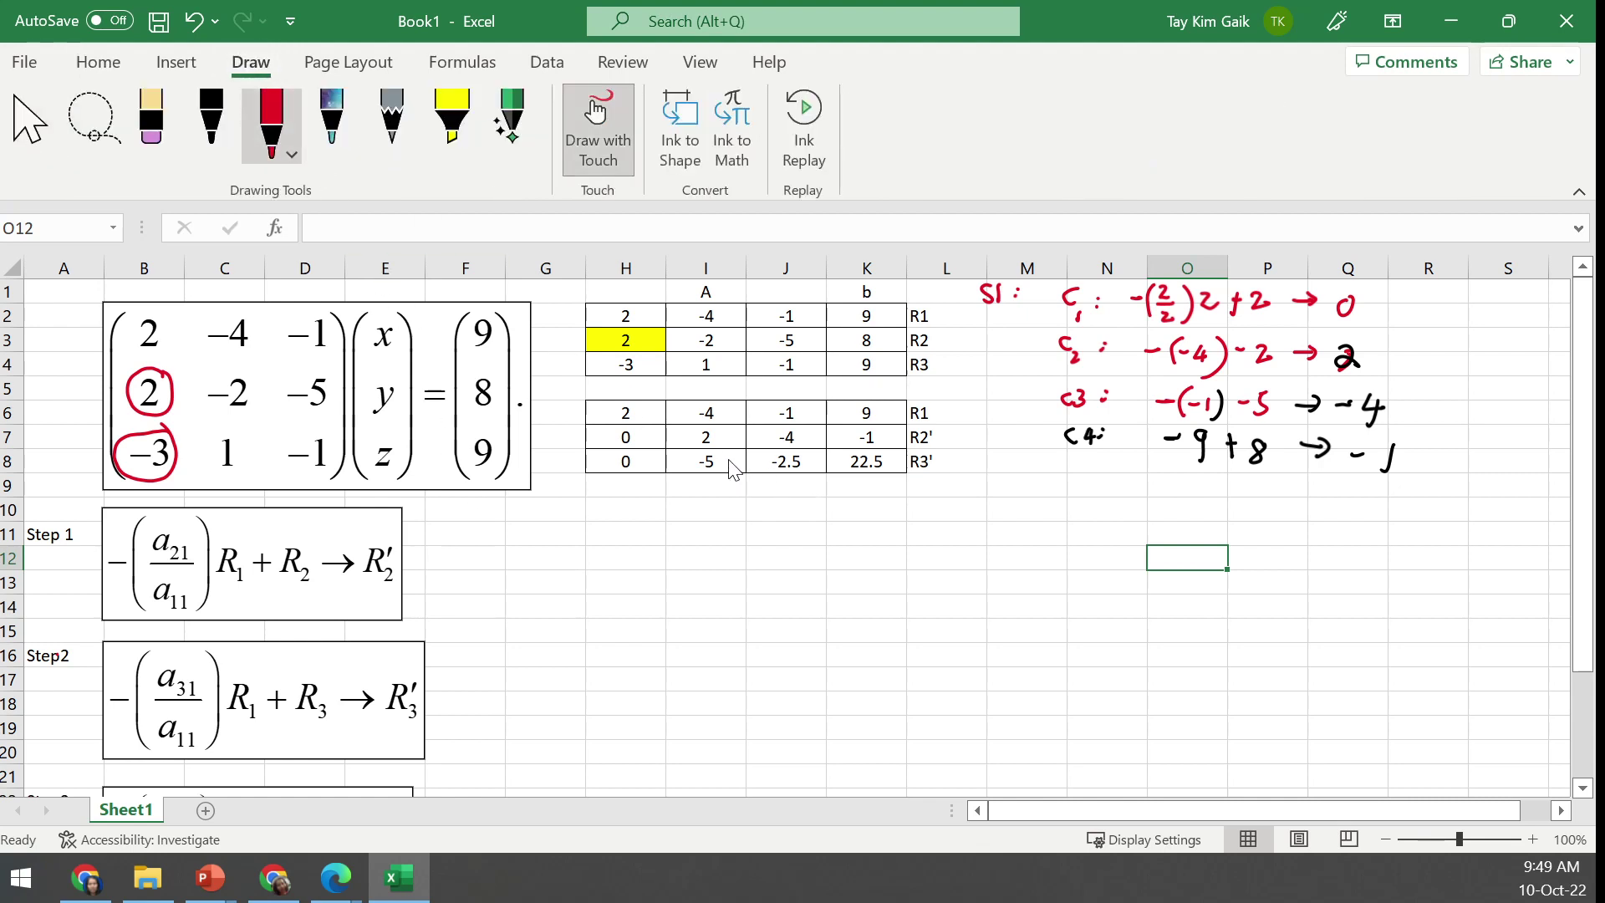
mouse_move(723, 452)
mouse_down()
mouse_move(690, 462)
mouse_move(718, 478)
mouse_move(721, 451)
mouse_up()
click(26, 123)
Enter the first row of the third matrix in H10:K10 as 2, -4, -1 and 9
click(614, 516)
text(2)
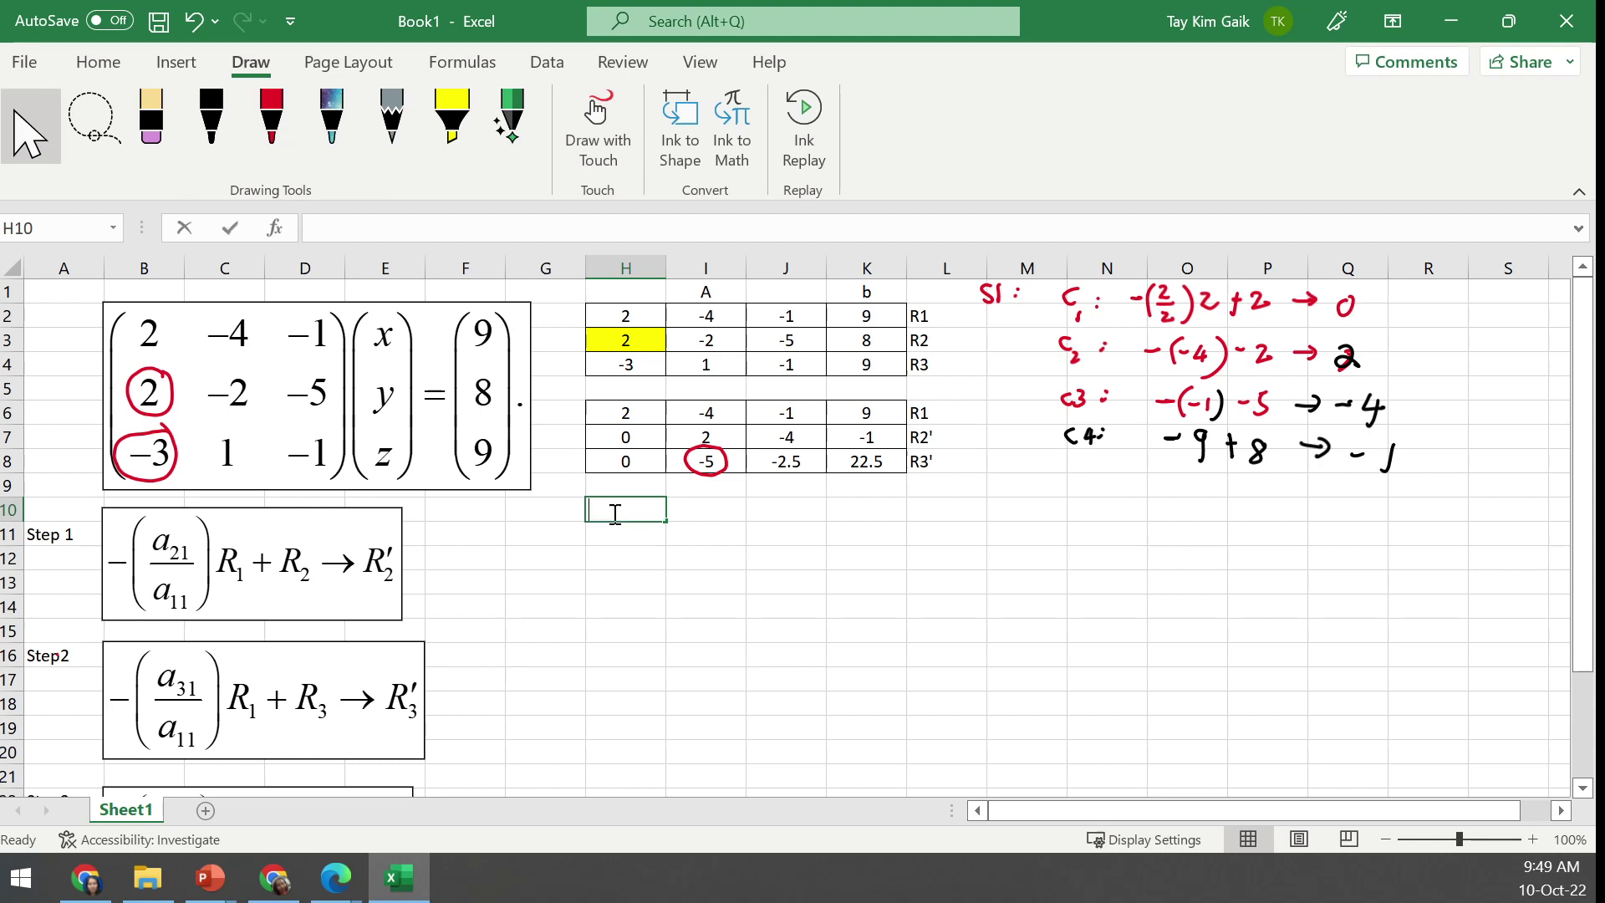
key(Tab)
text(-)
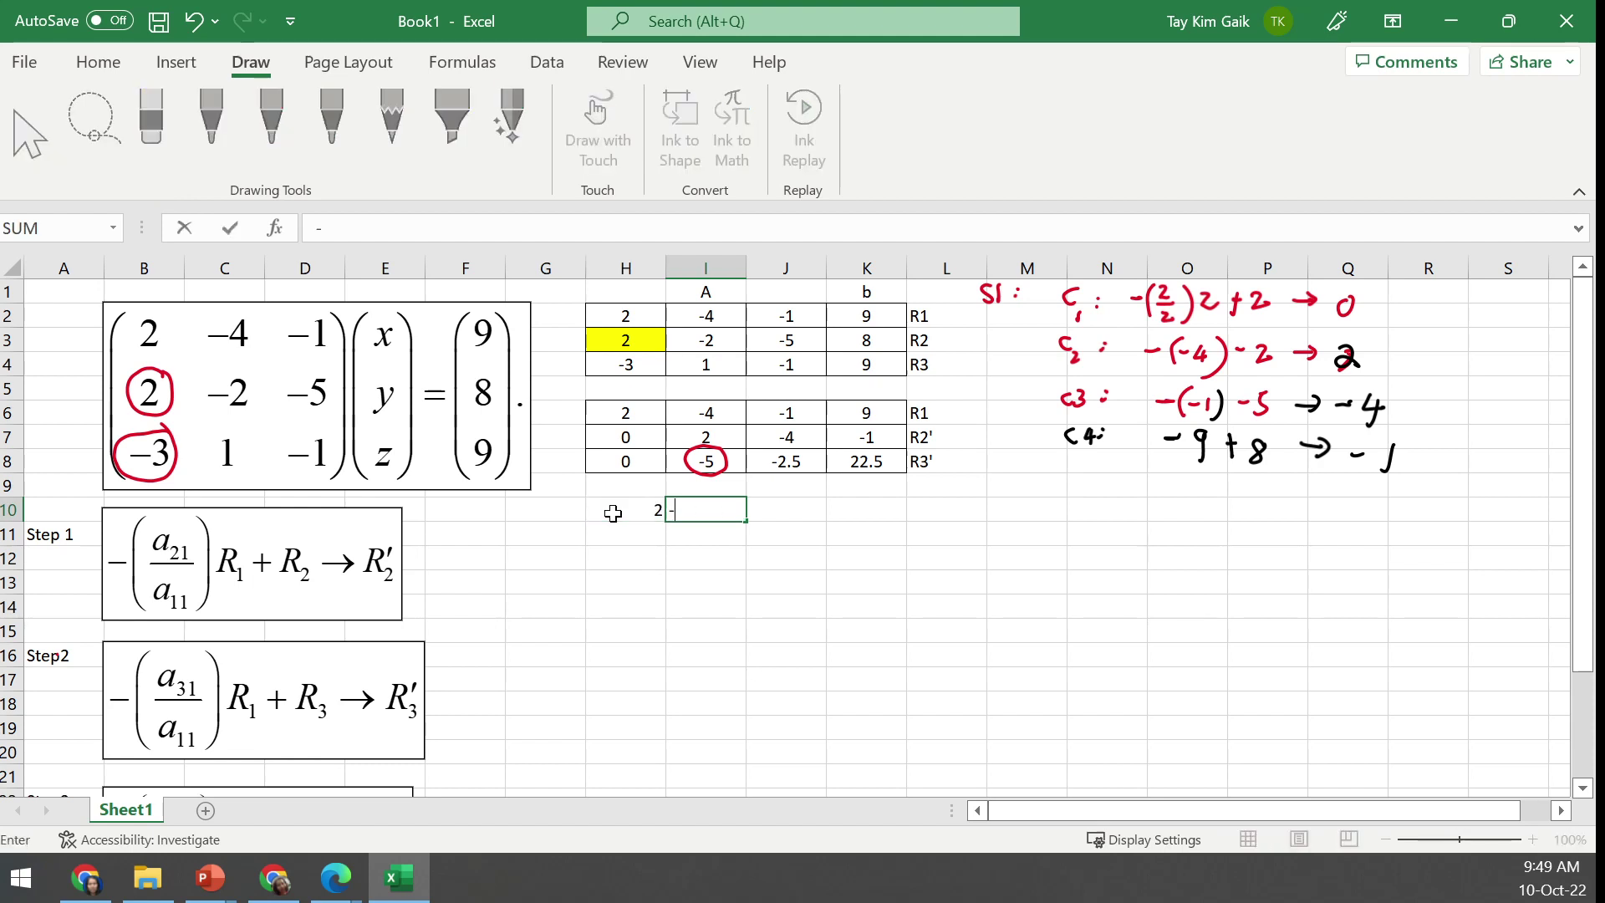
text(4)
key(Tab)
text(-1)
key(Tab)
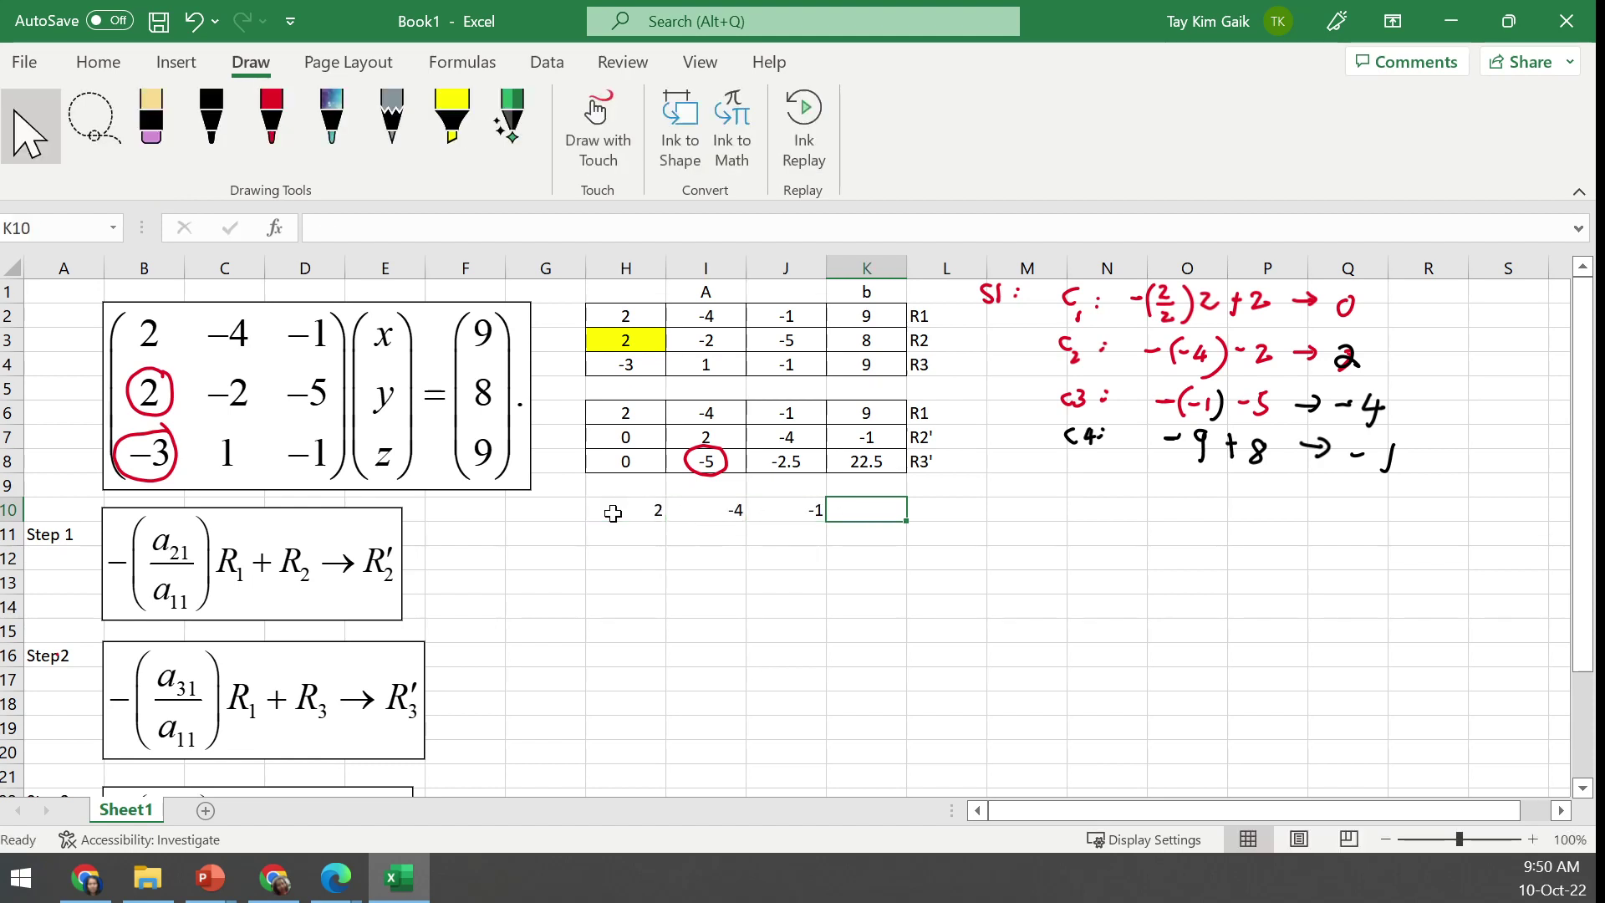
text(9)
key(Return)
key(Tab)
Enter the second row of the third matrix in H11:K11 as 0, 2, -4 and -1
click(632, 532)
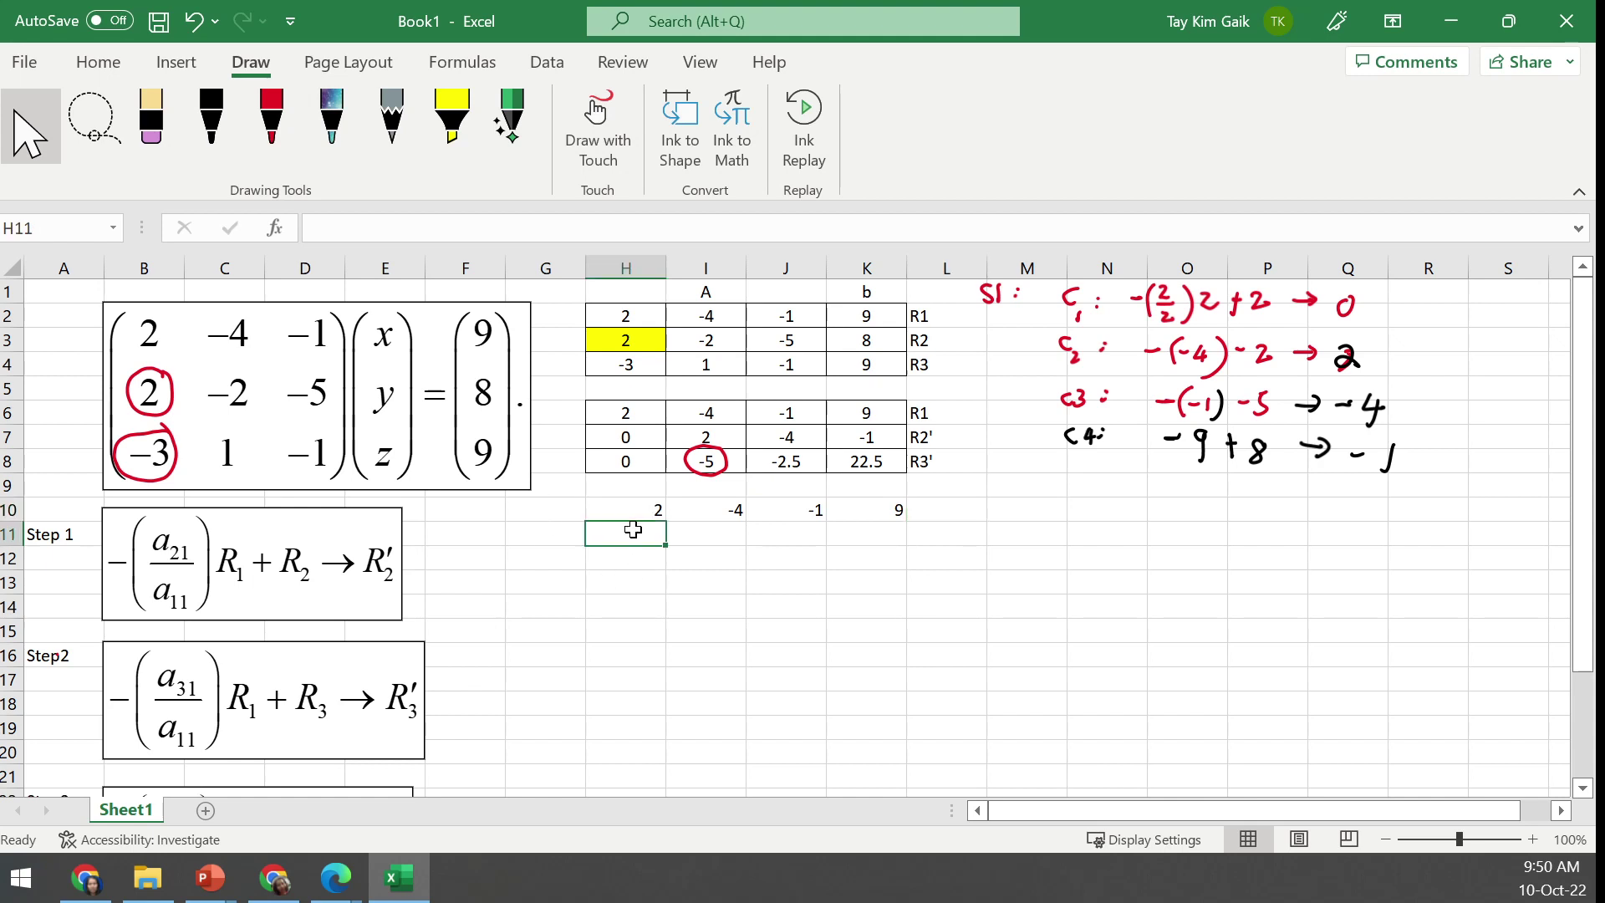
text(0)
key(Tab)
text(2)
key(Tab)
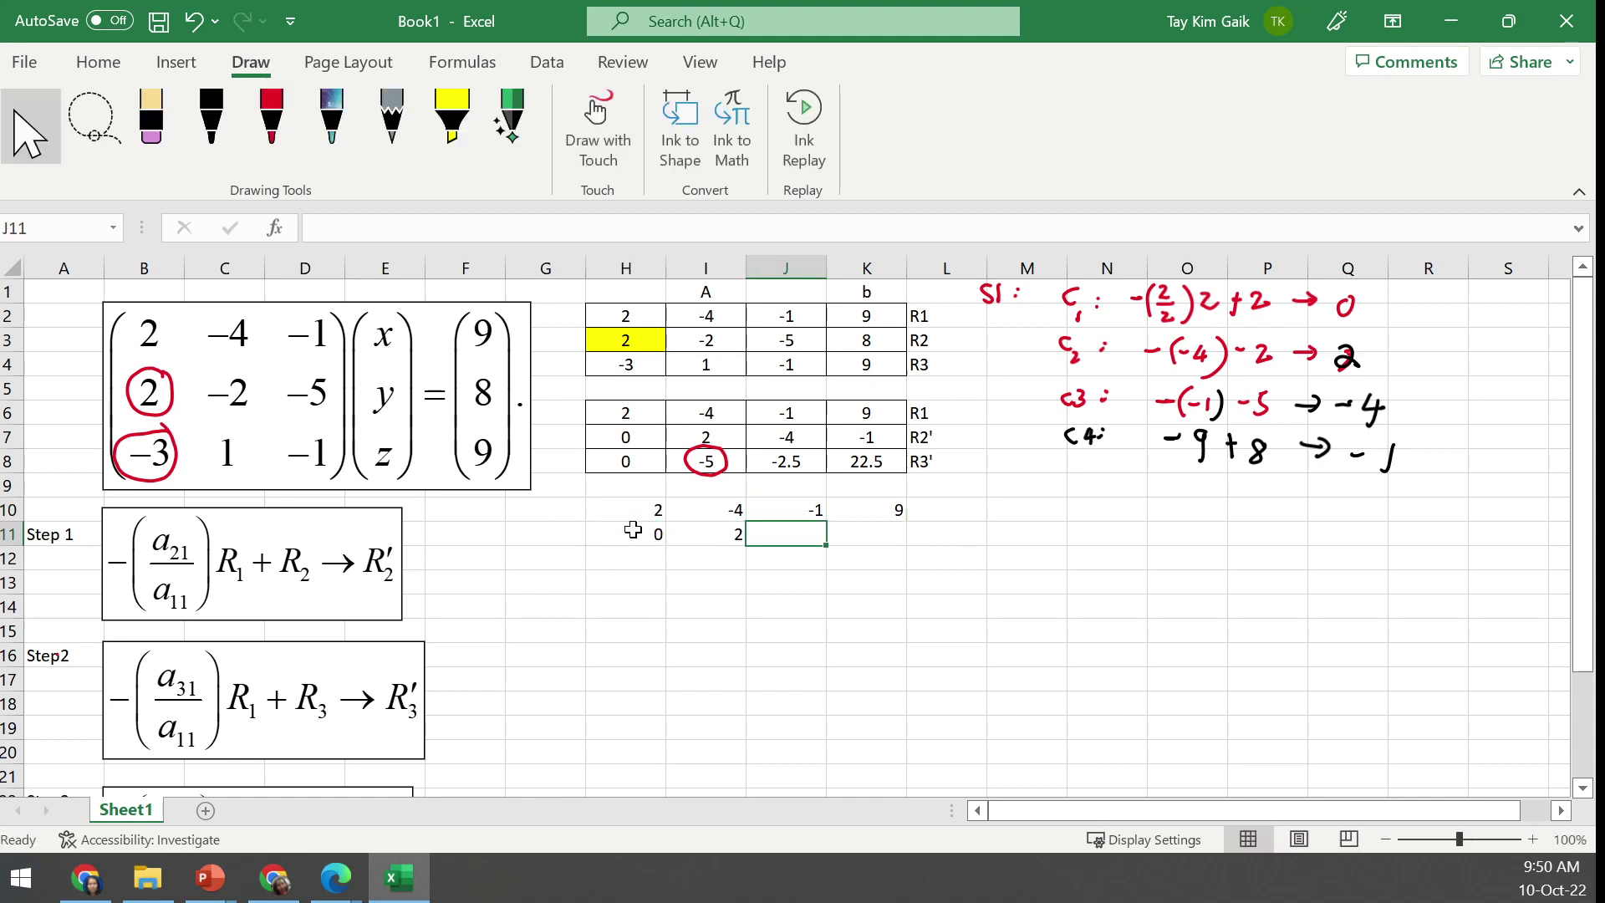
text(-4)
key(Tab)
text(-1)
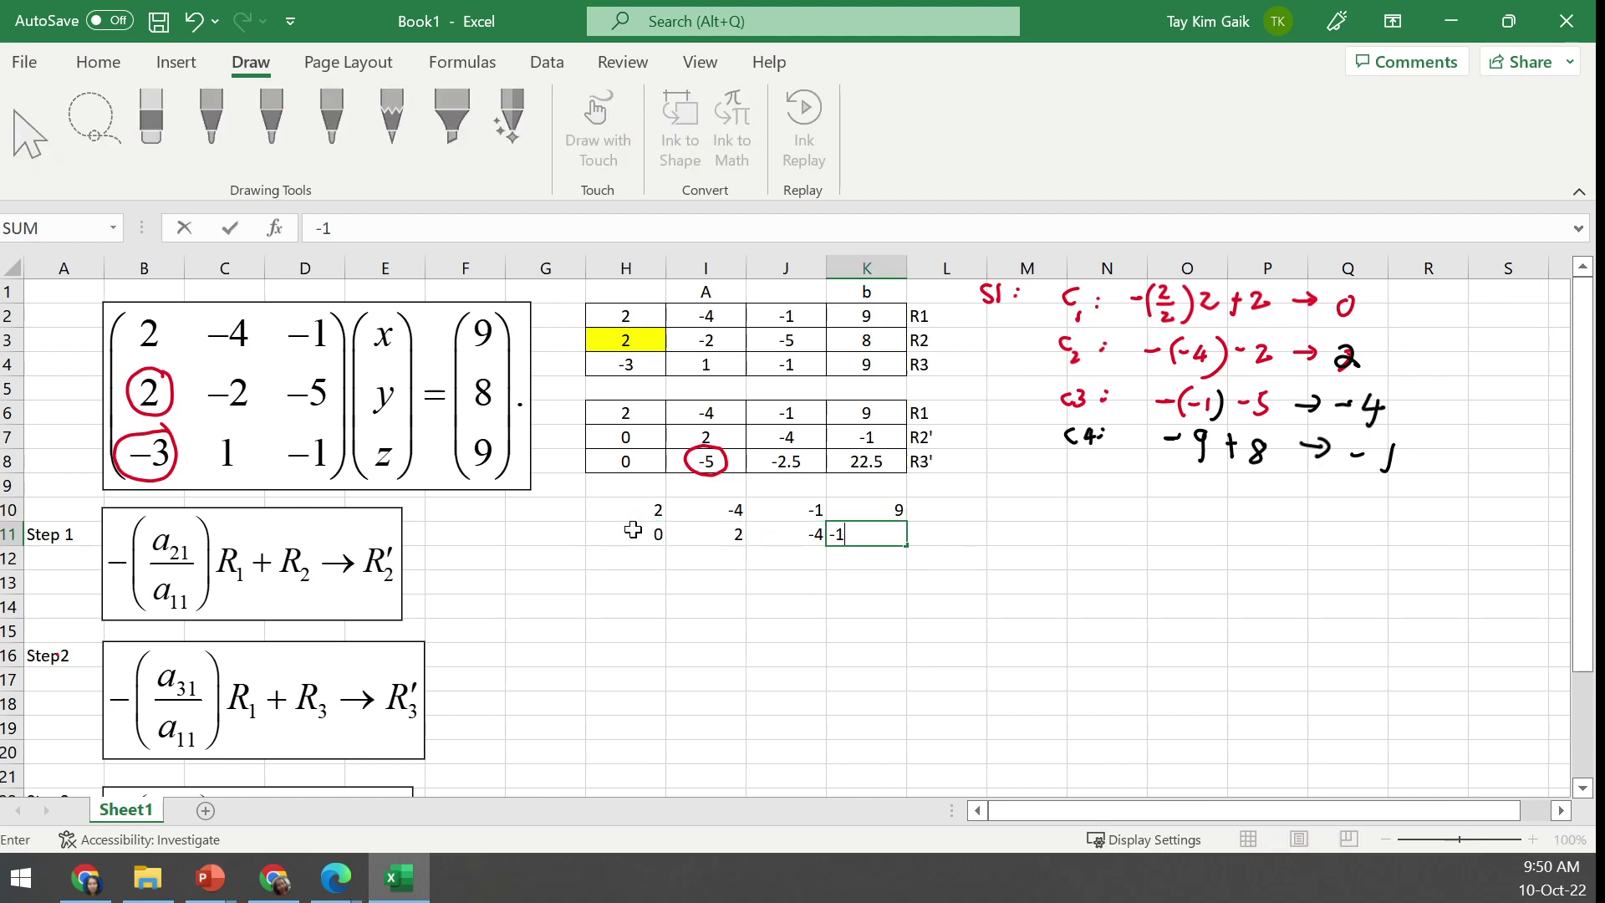
key(Tab)
Centre the values in H10:K11
drag(641, 509, 895, 536)
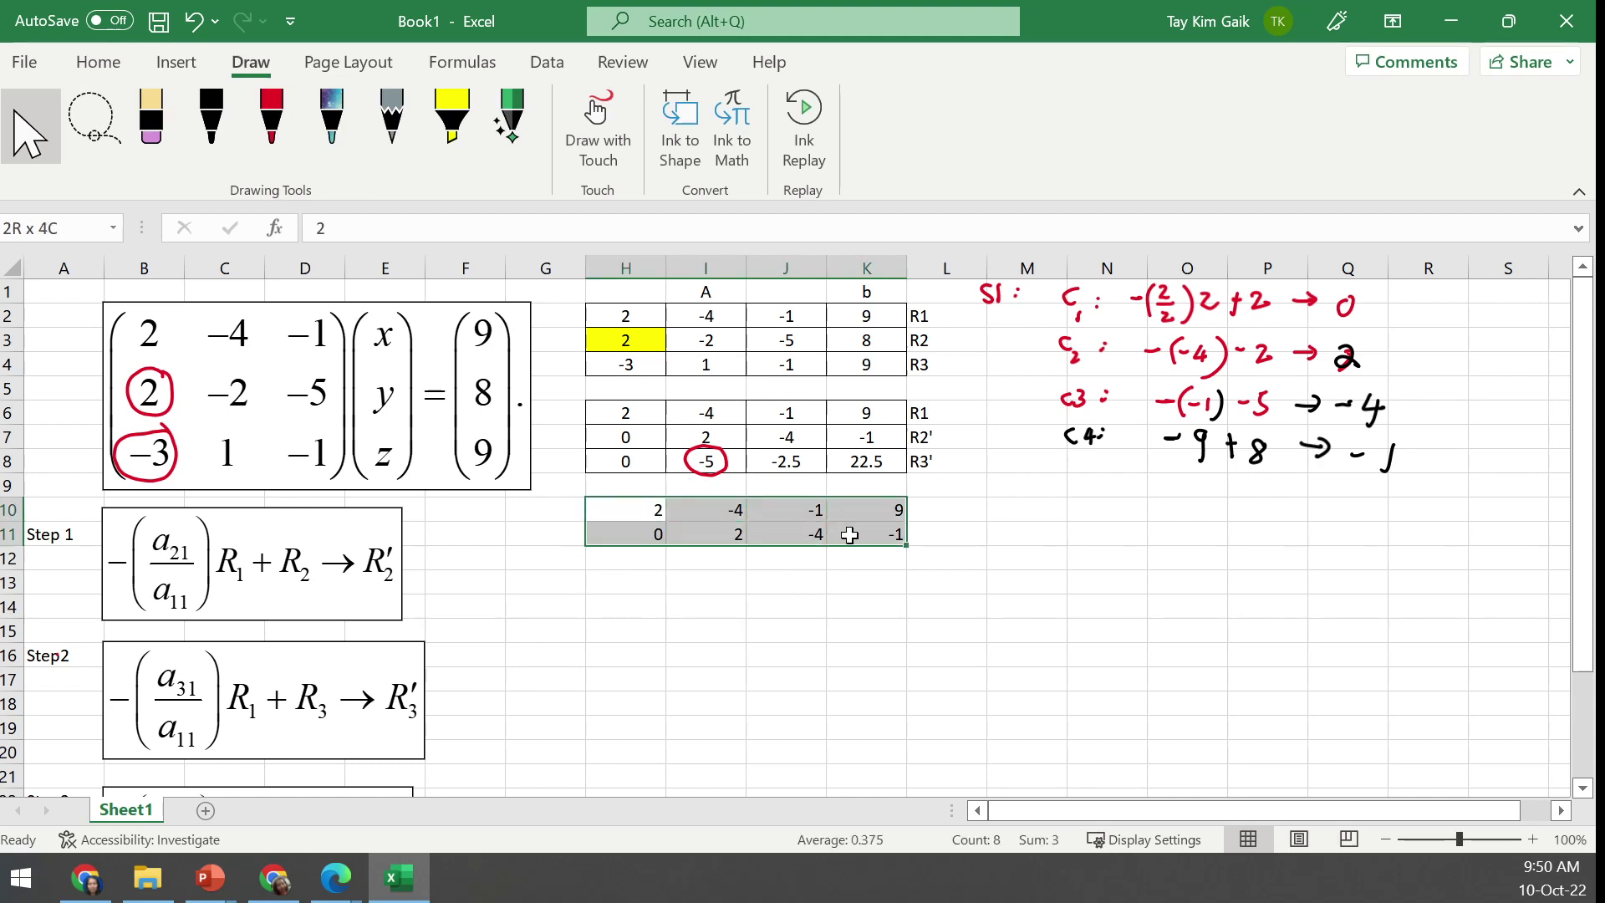
click(99, 63)
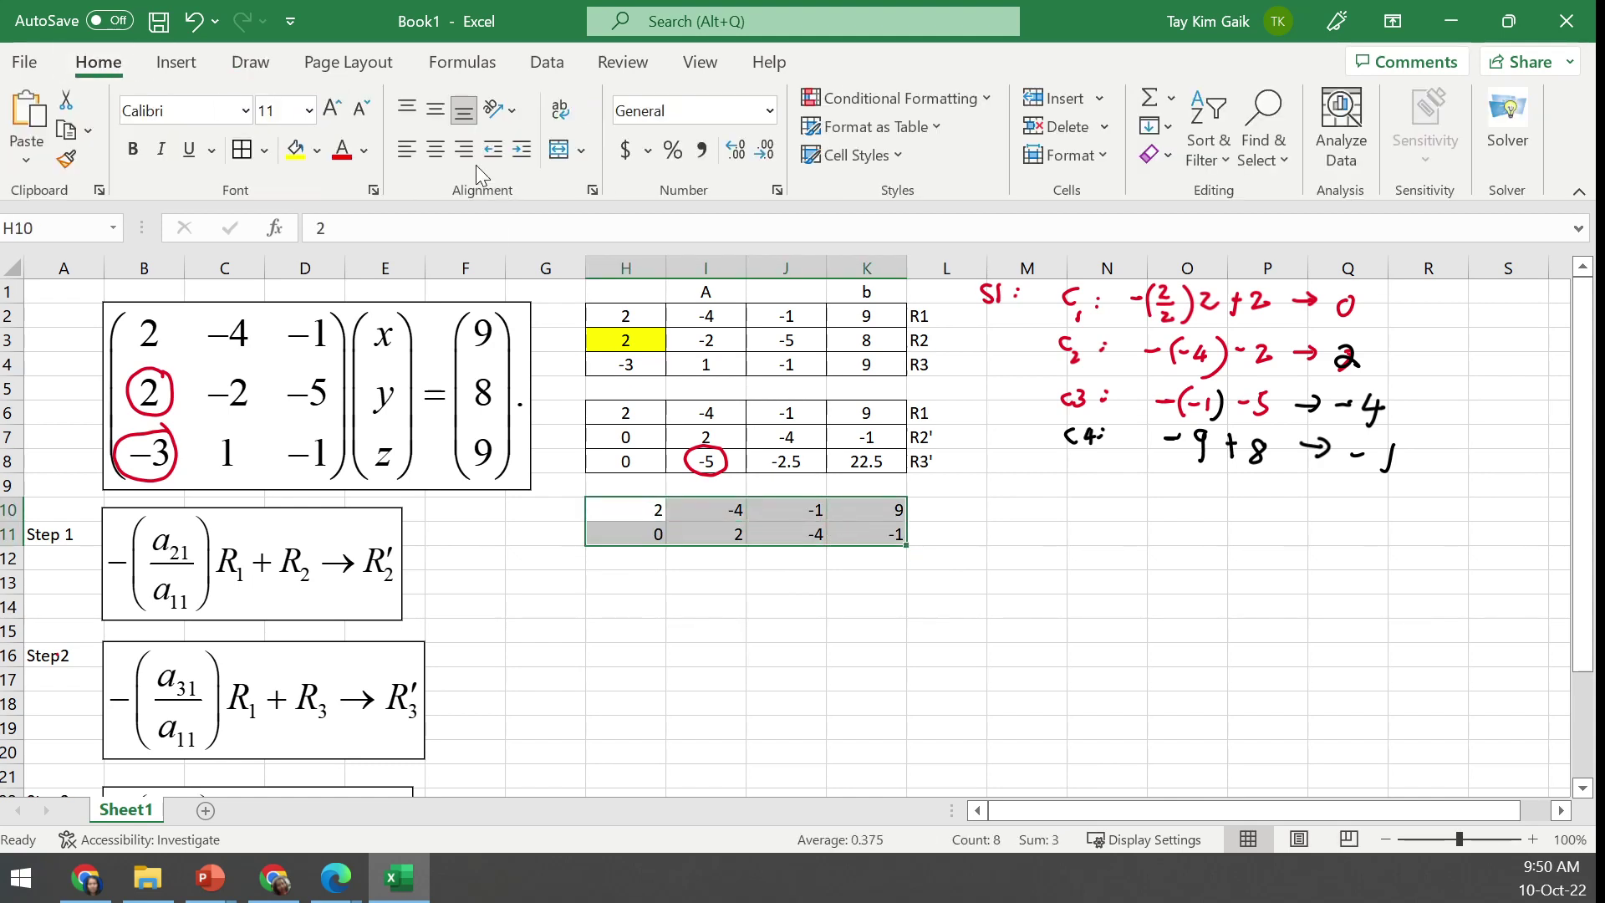
click(435, 150)
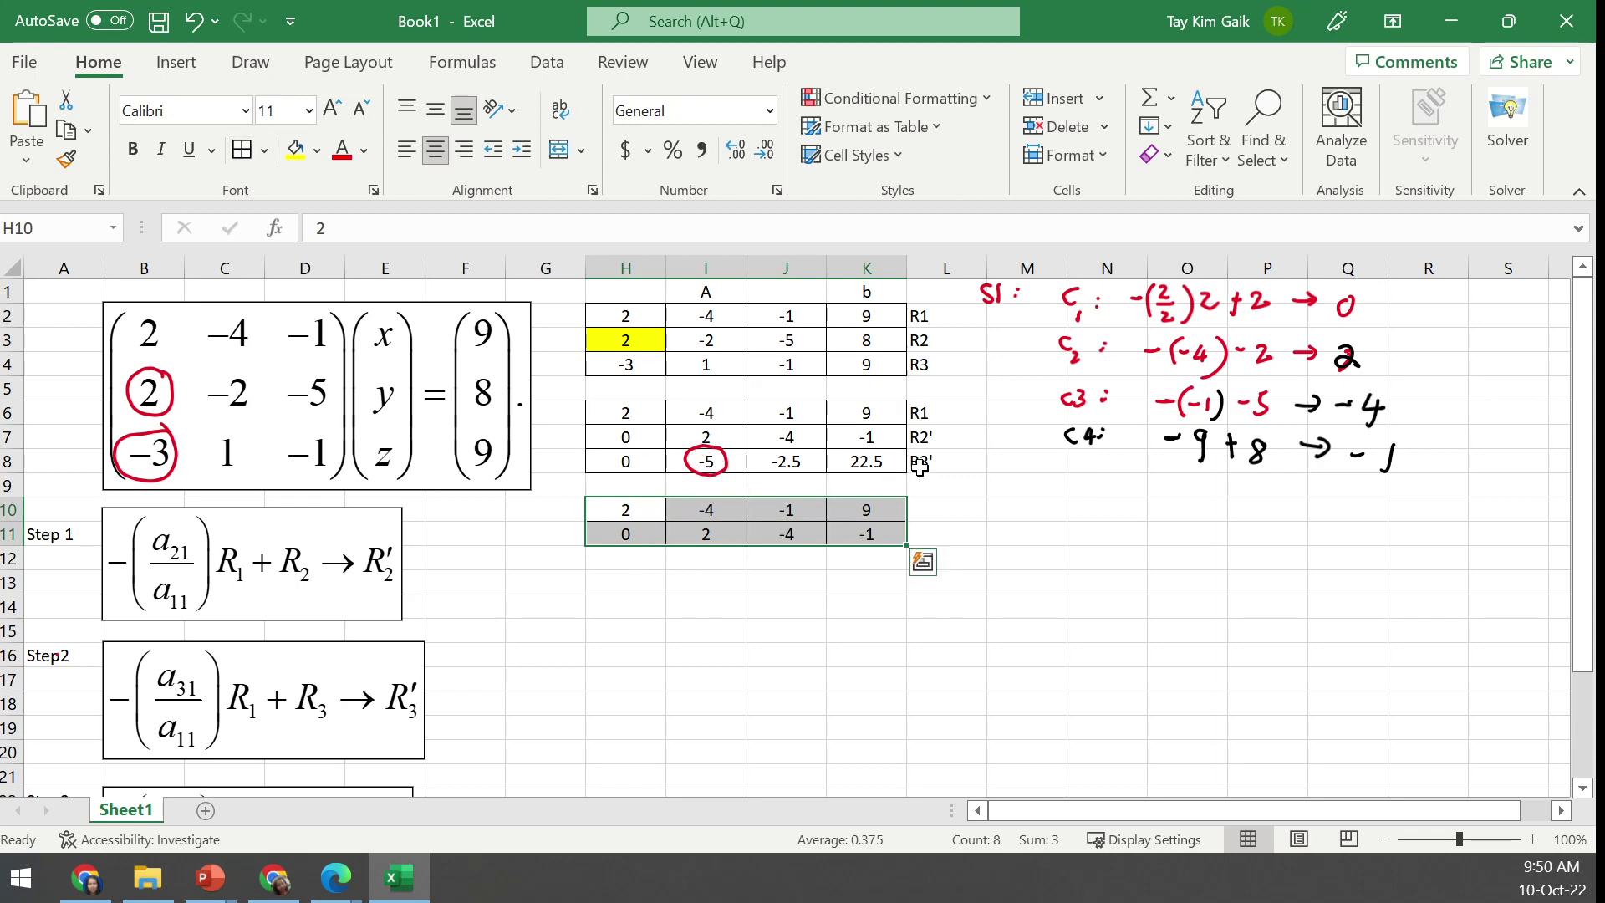
drag(1588, 625, 1592, 736)
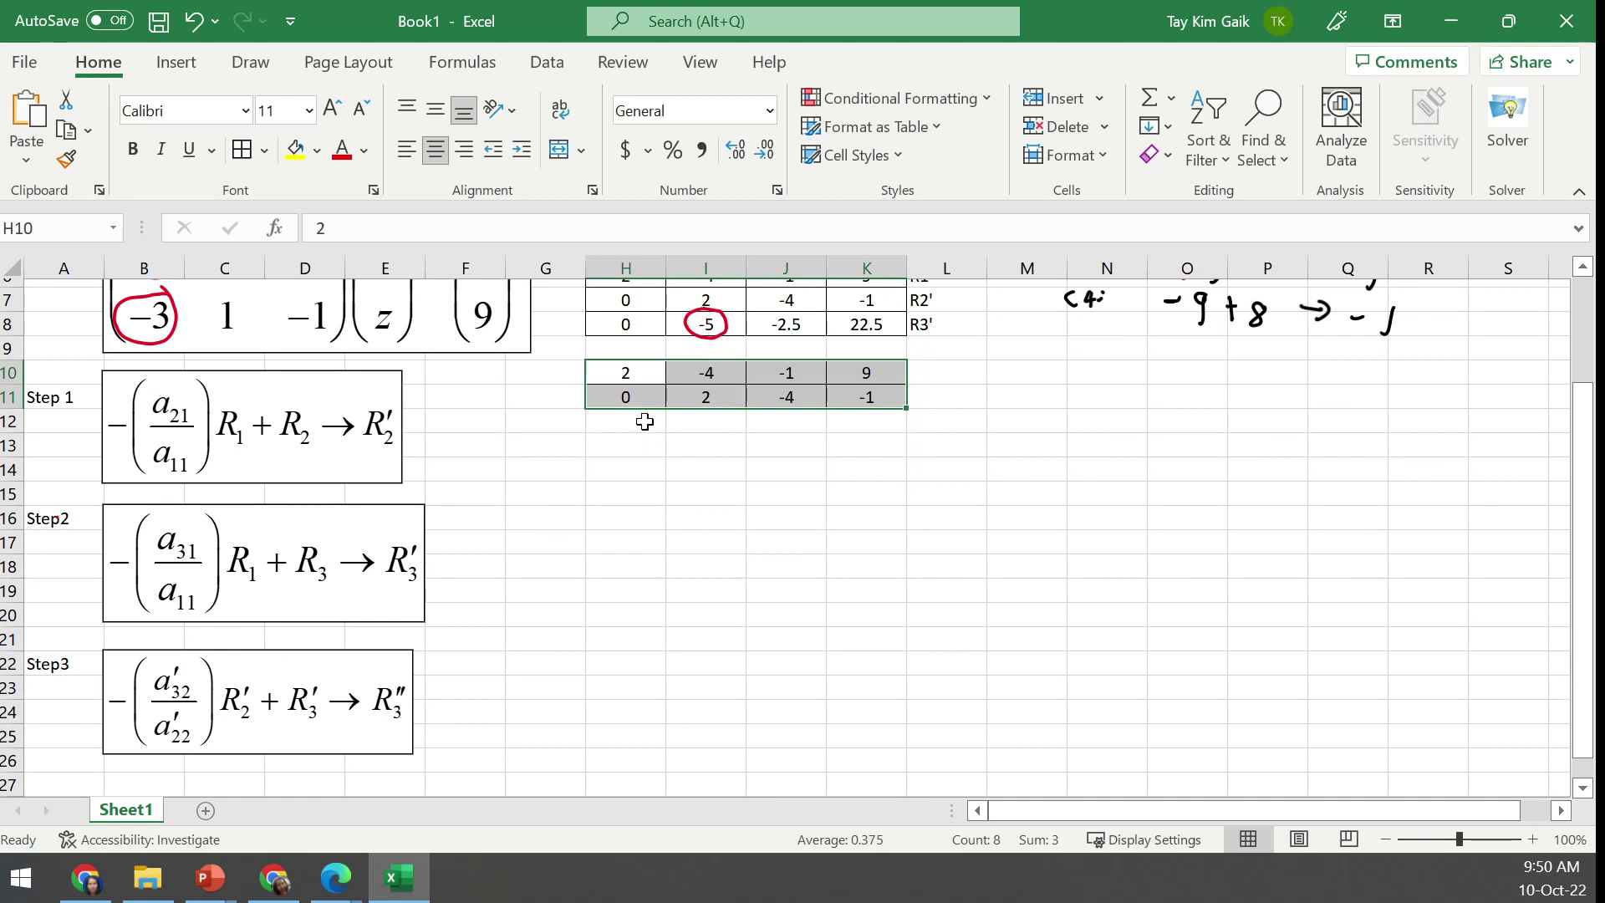
click(637, 420)
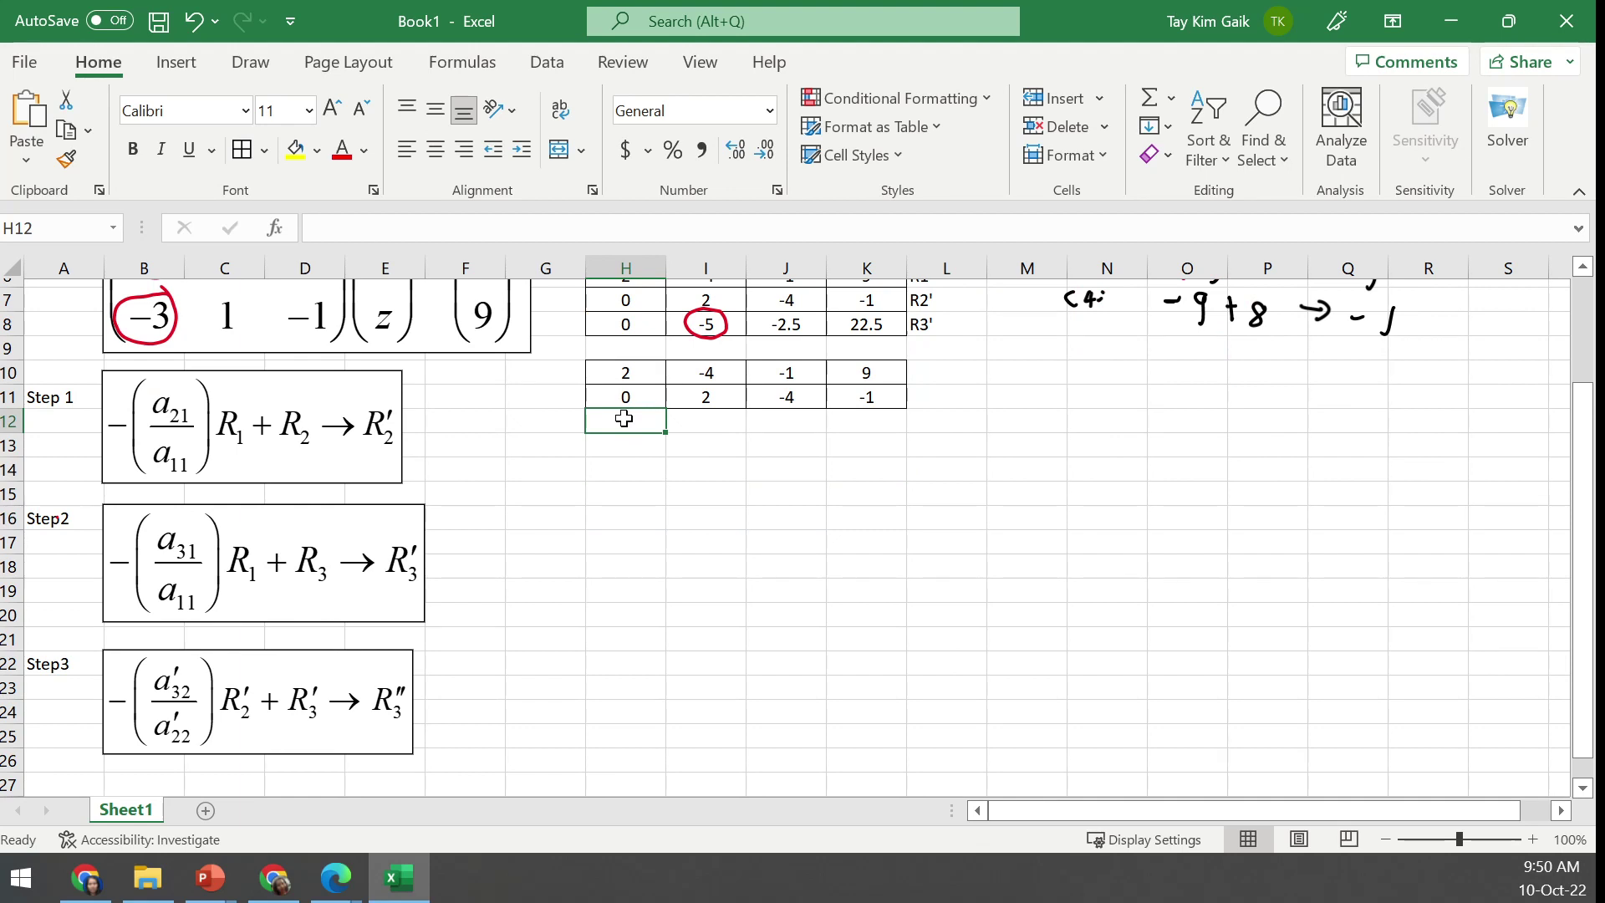
click(715, 443)
click(713, 418)
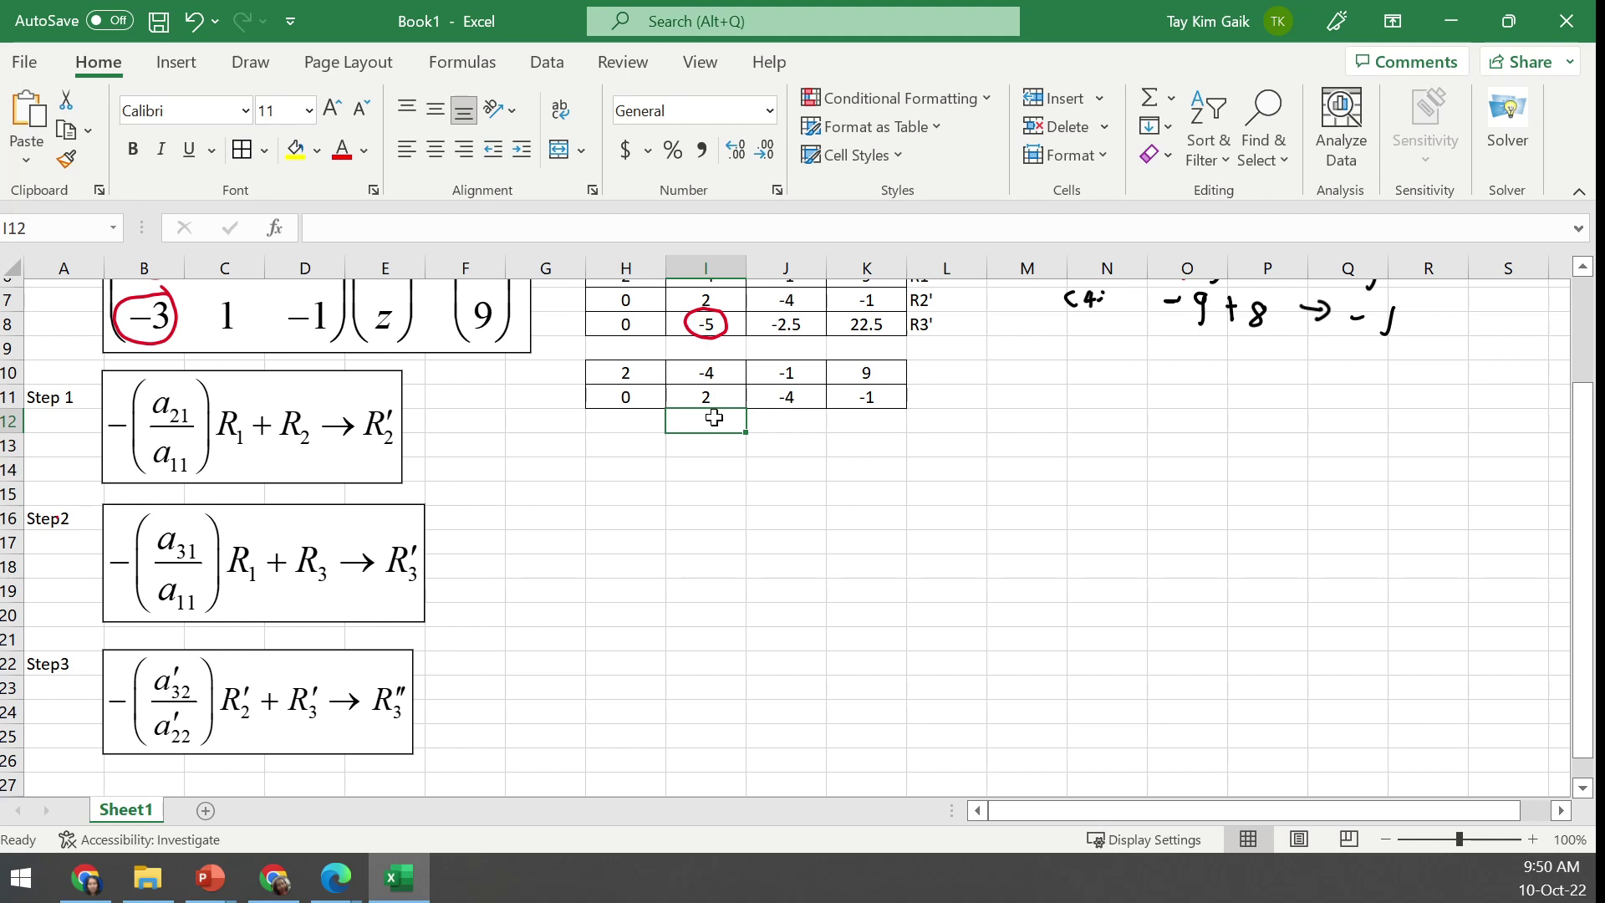
text(=)
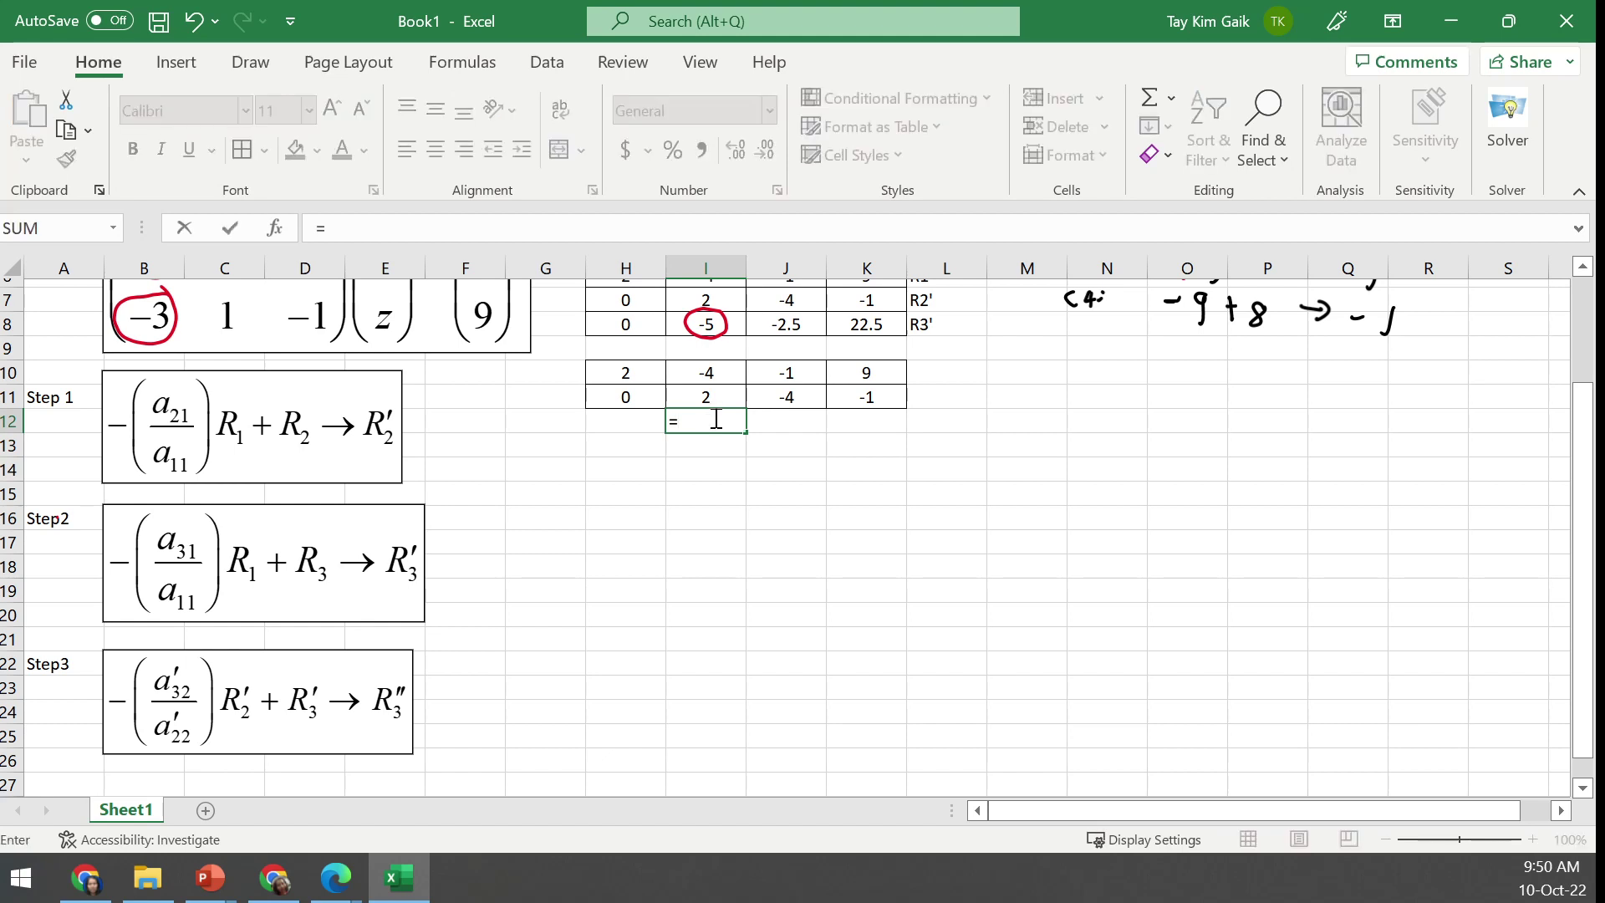
text(-)
click(707, 329)
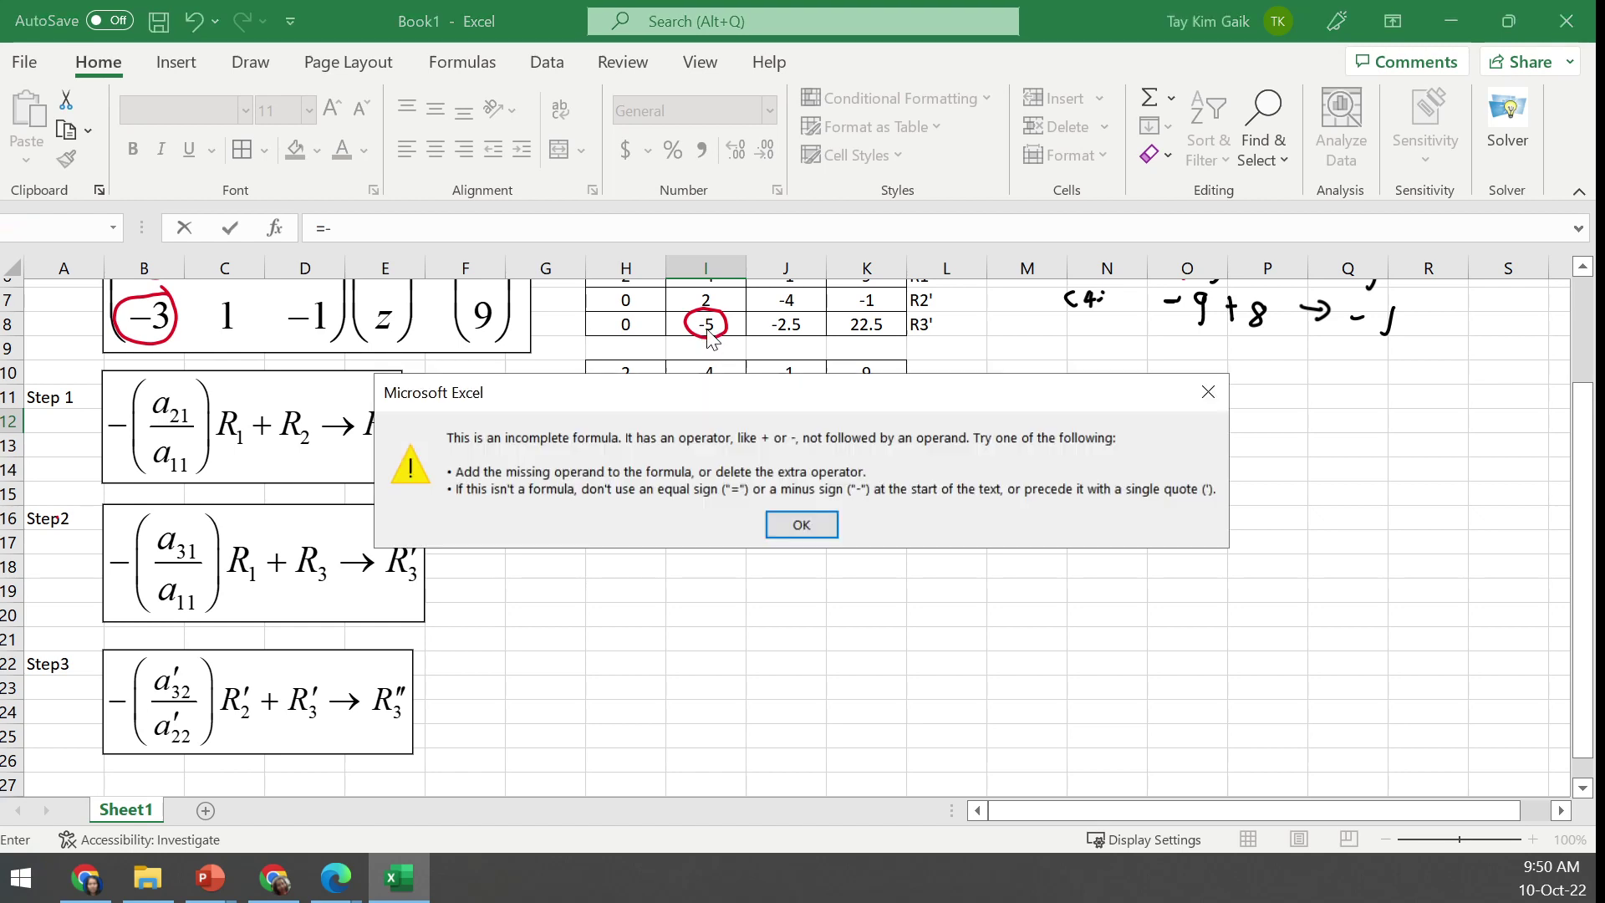
click(793, 527)
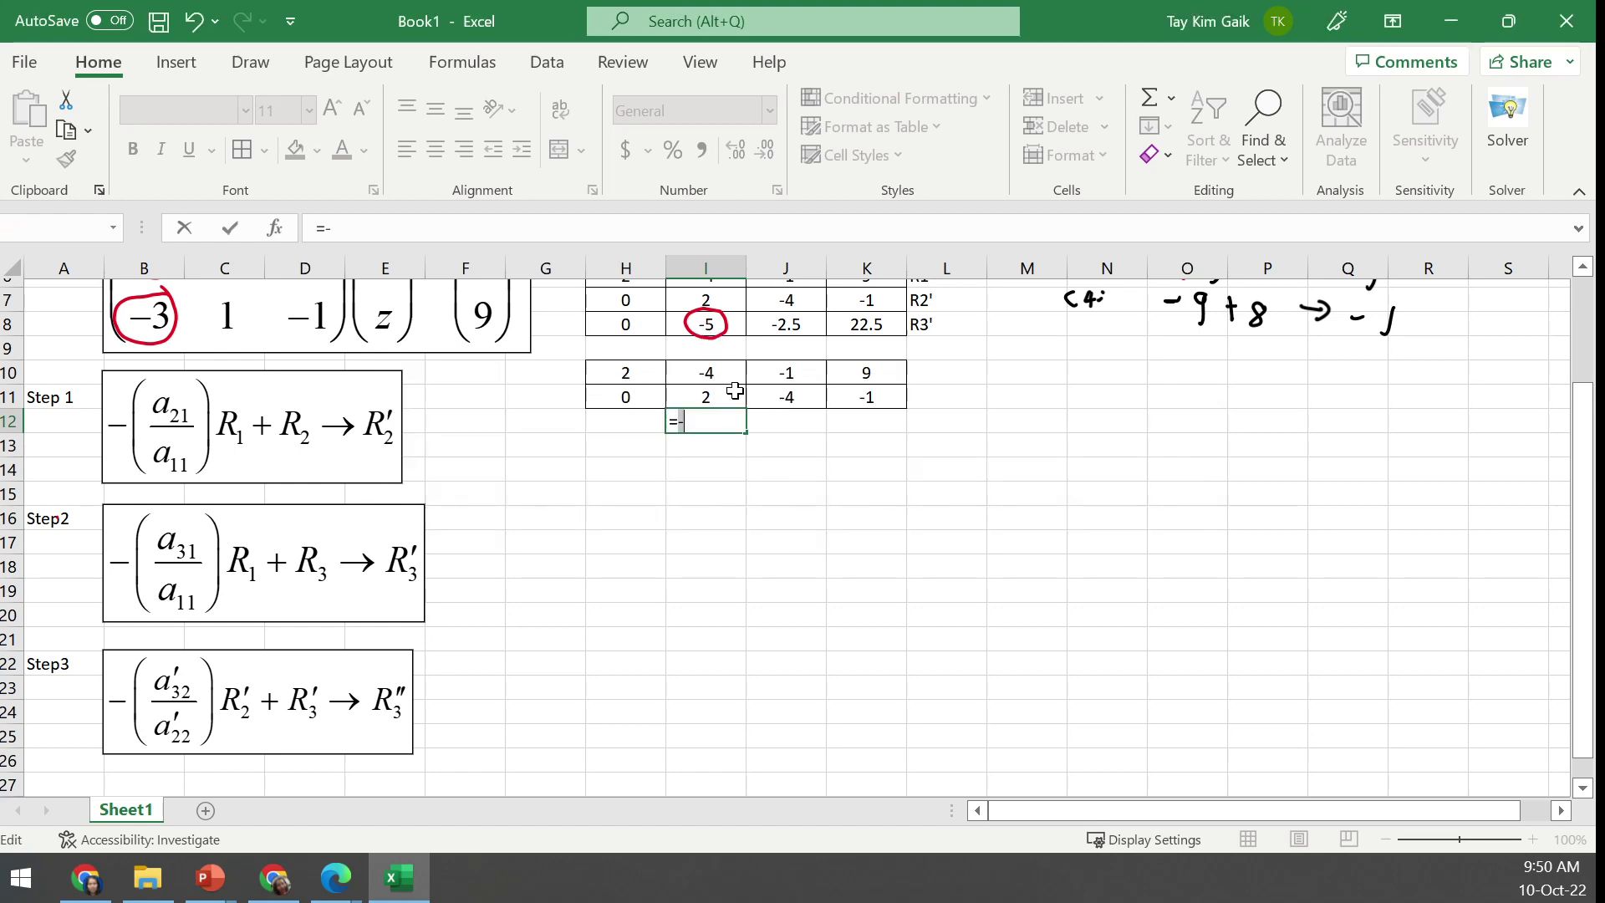
click(697, 324)
click(819, 522)
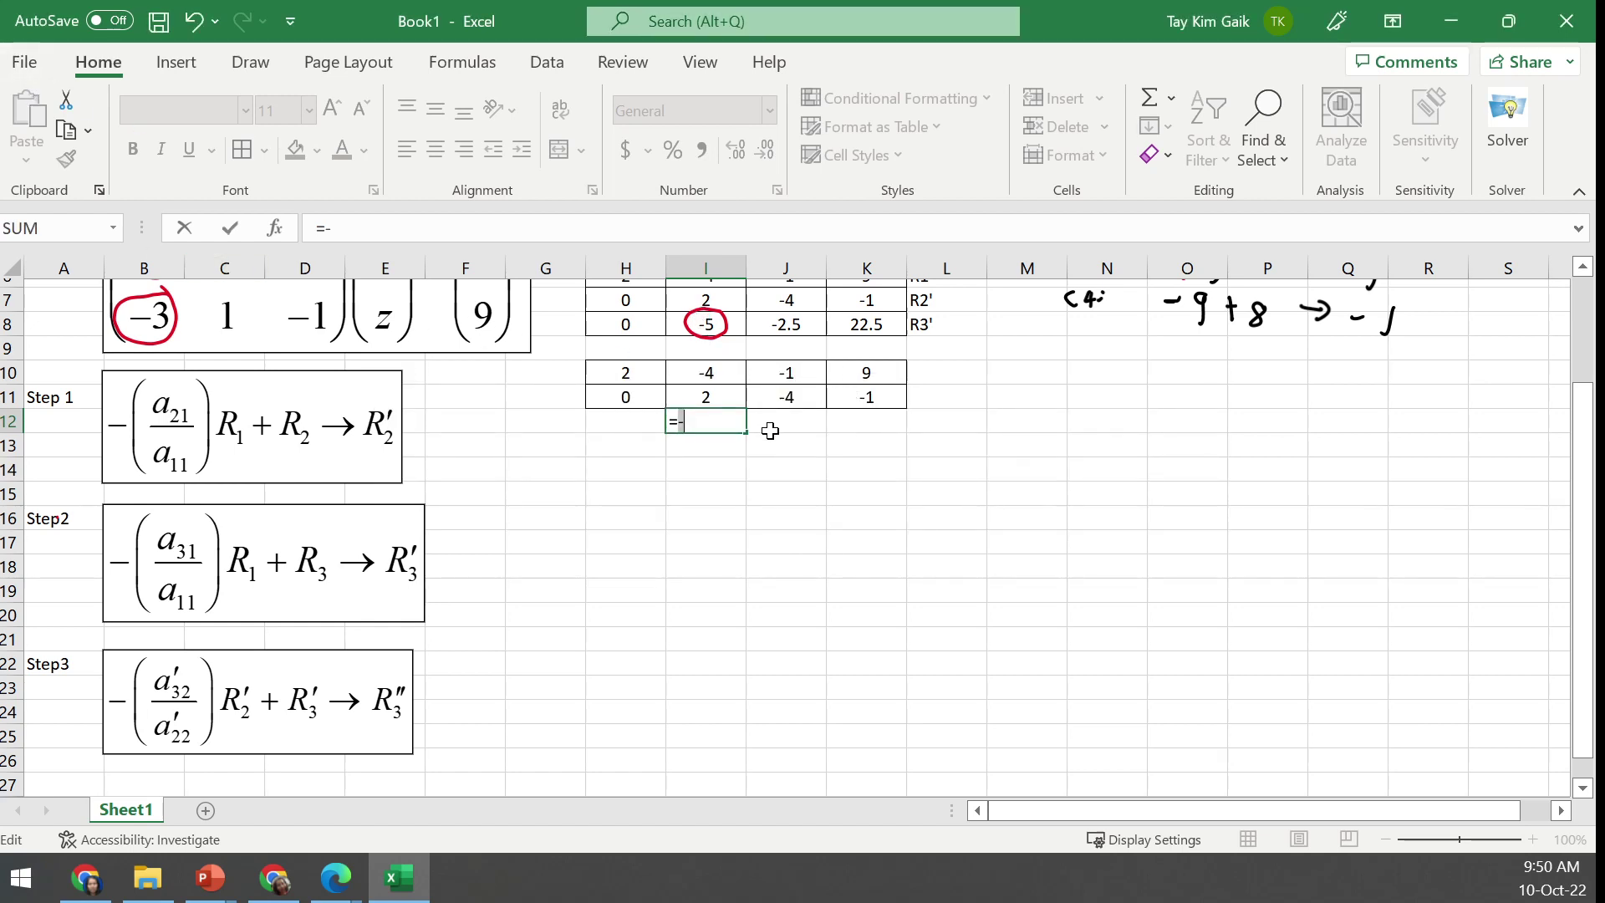
key(Escape)
Delete the red ink circle around the -5 in I8
drag(823, 468, 786, 468)
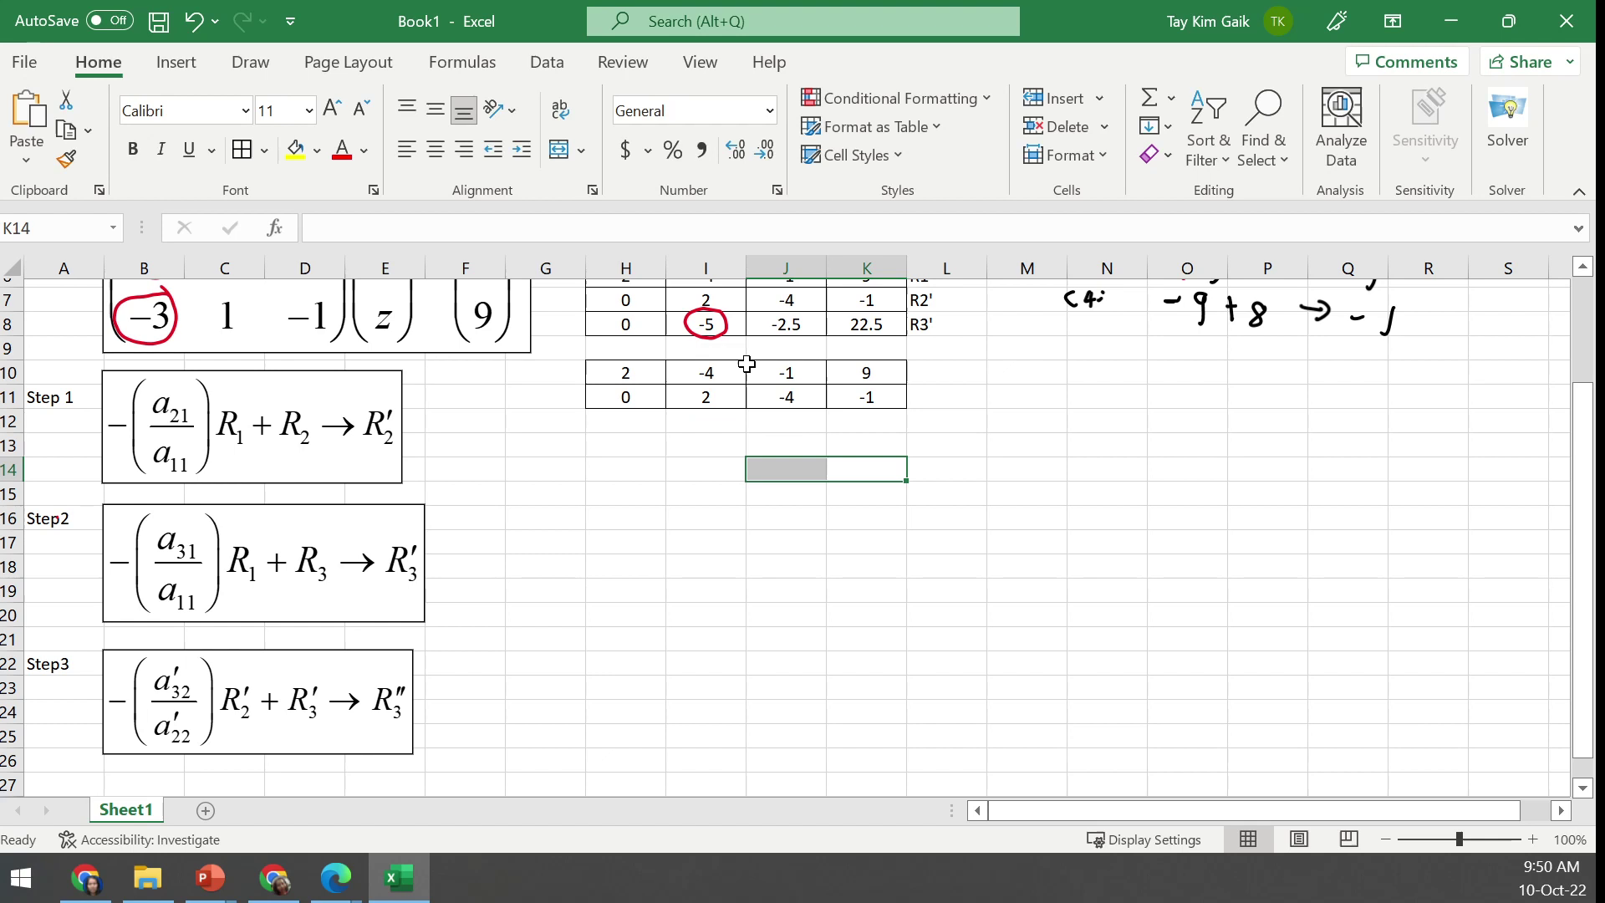
click(716, 322)
key(Delete)
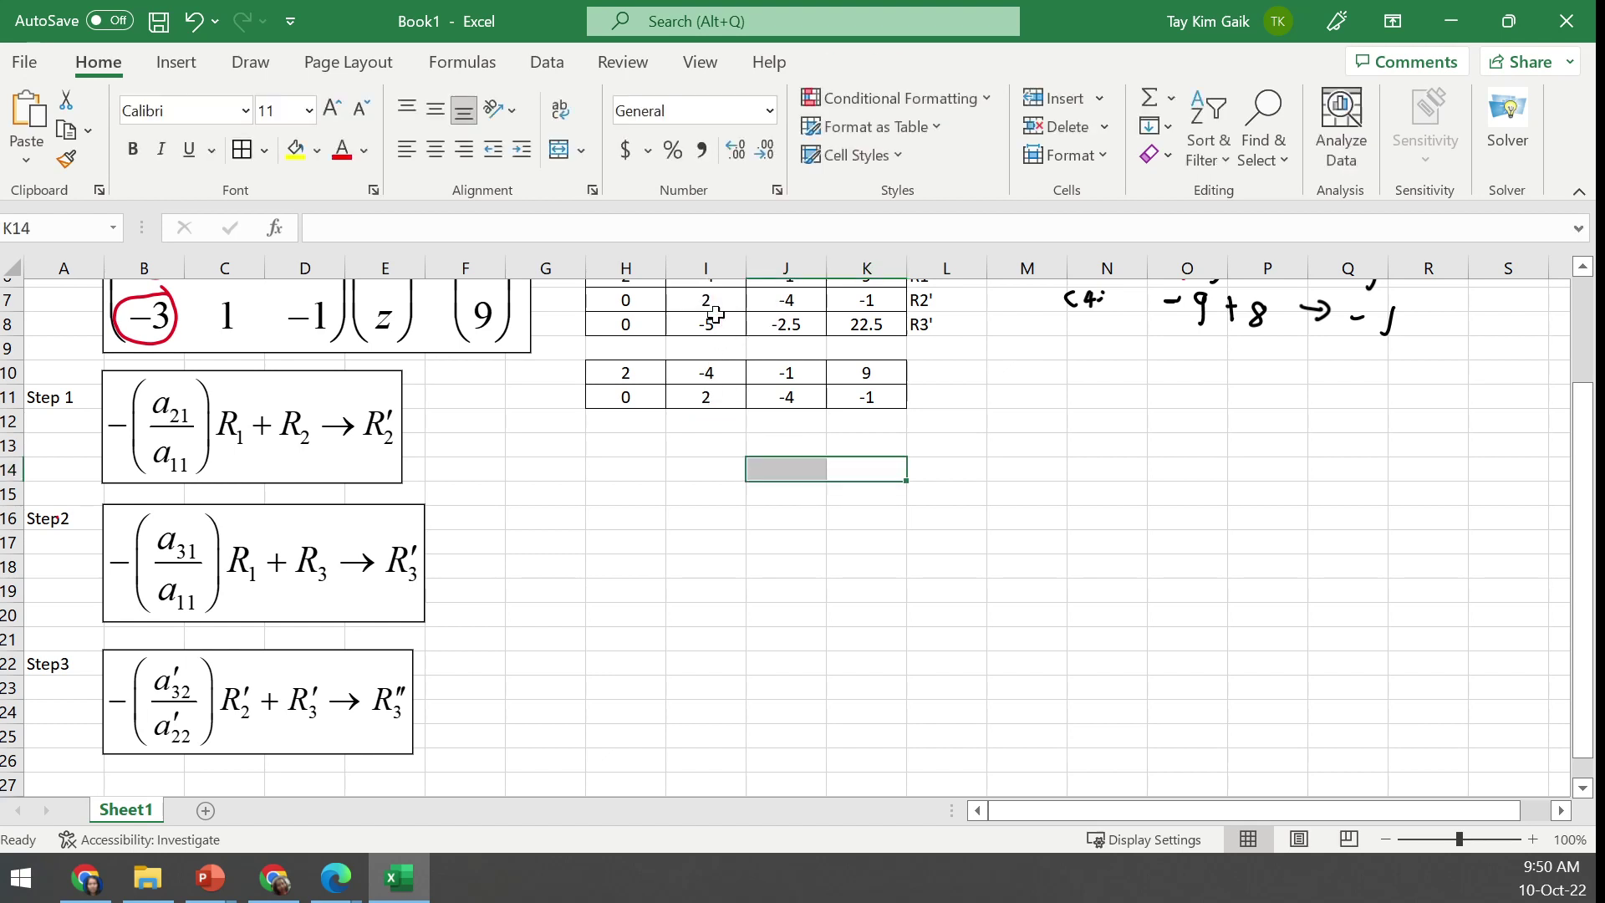
Begin the R3'' formula in I12 with the negated ratio =-(I8/I7)
click(705, 426)
text(=-)
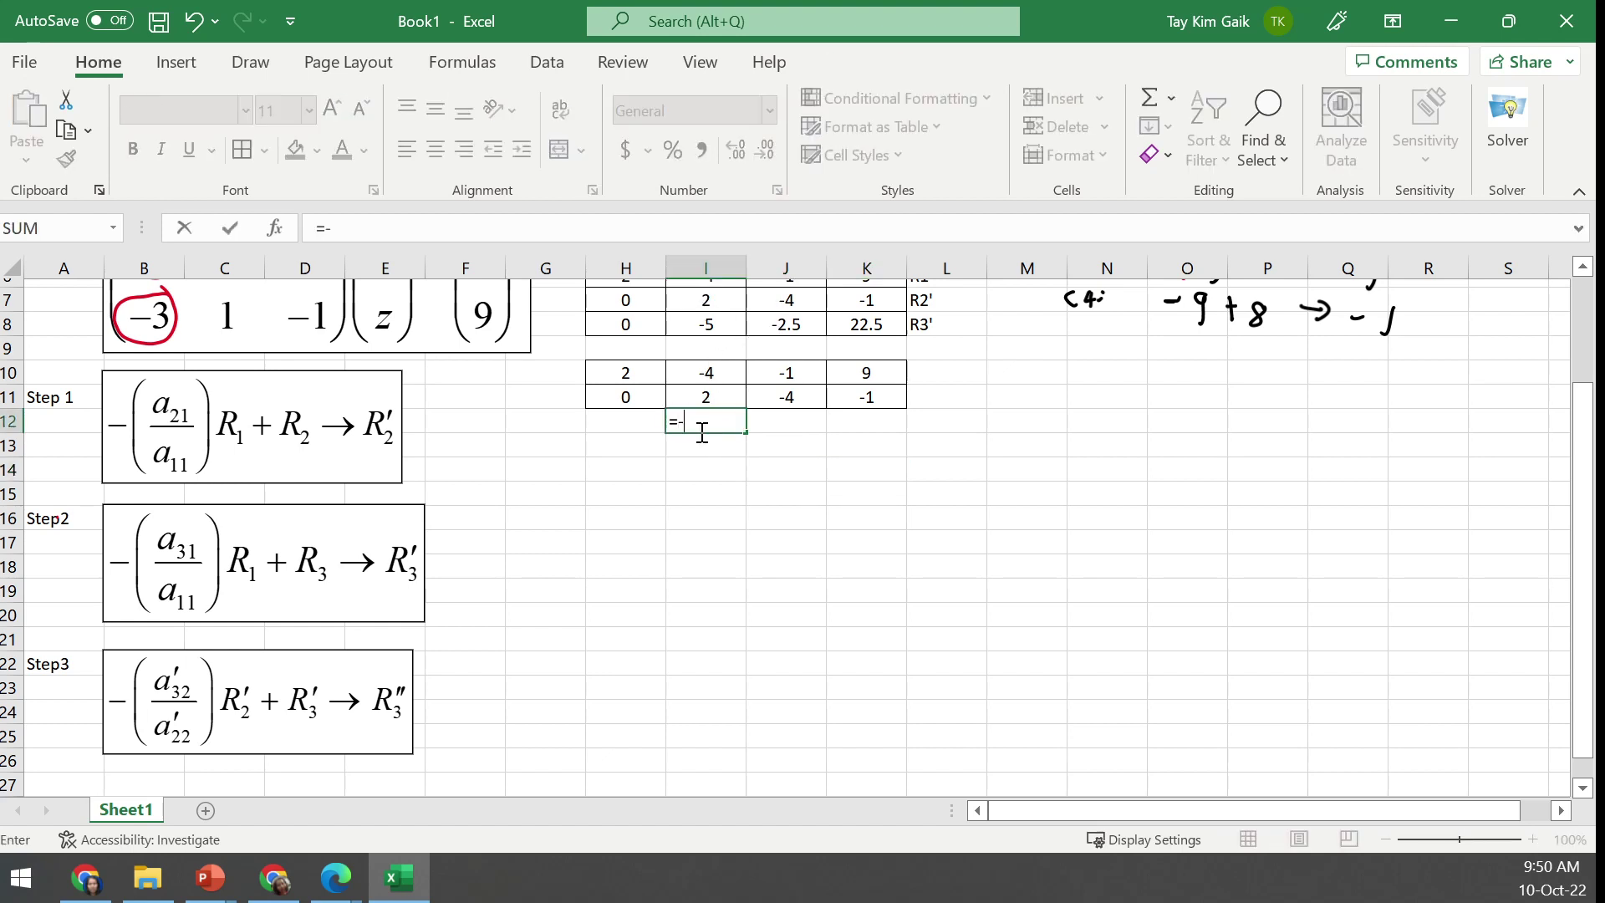
click(715, 324)
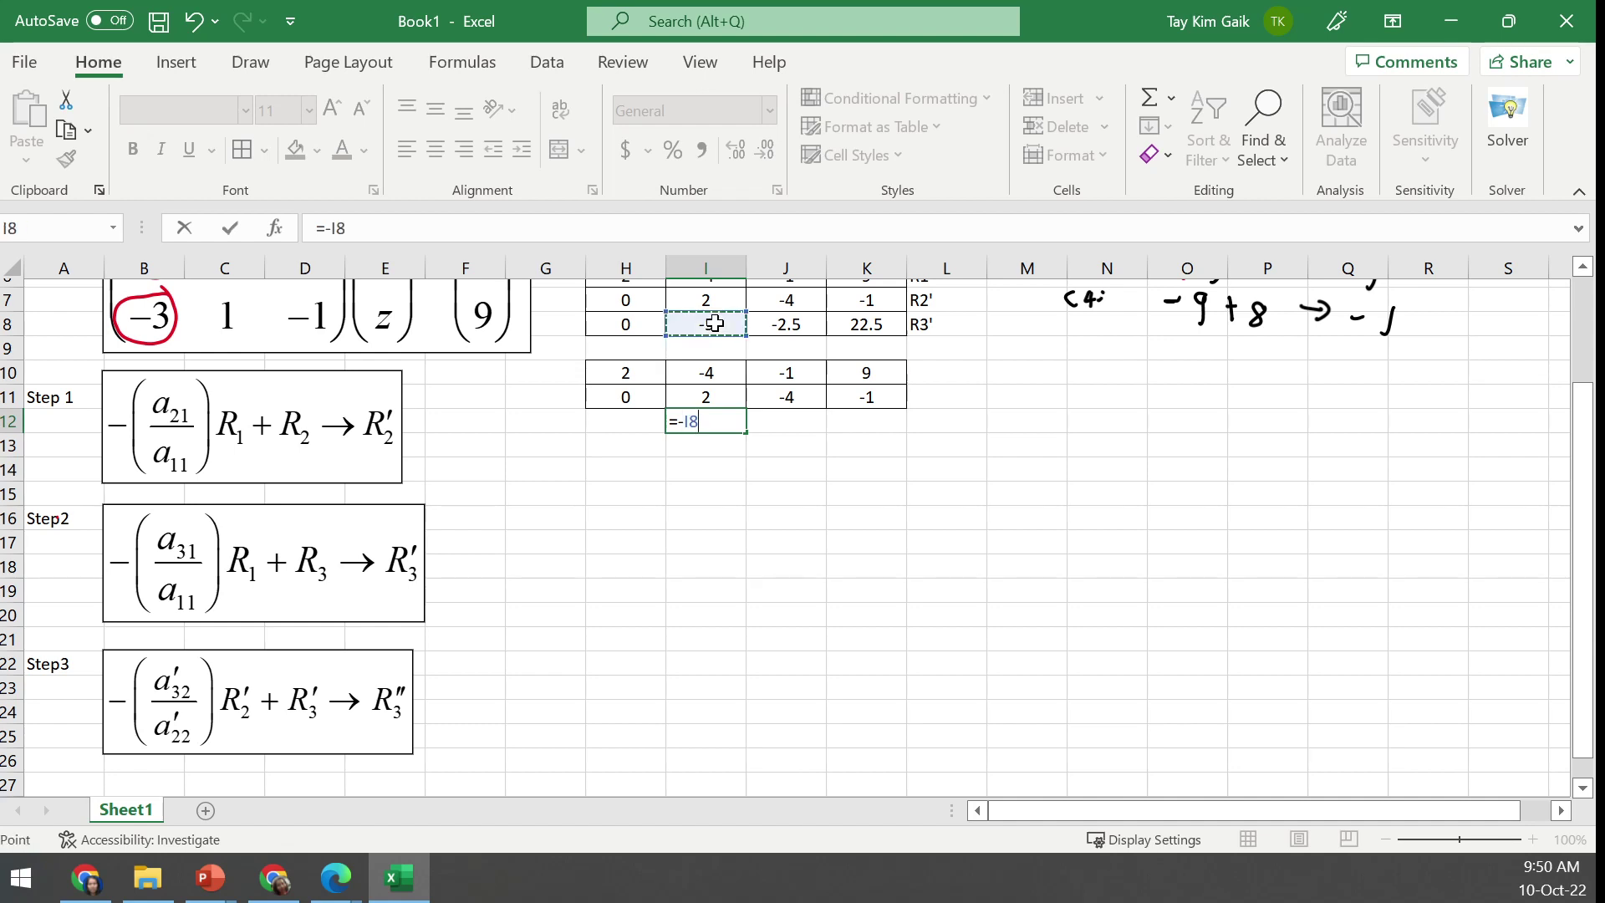
text(/)
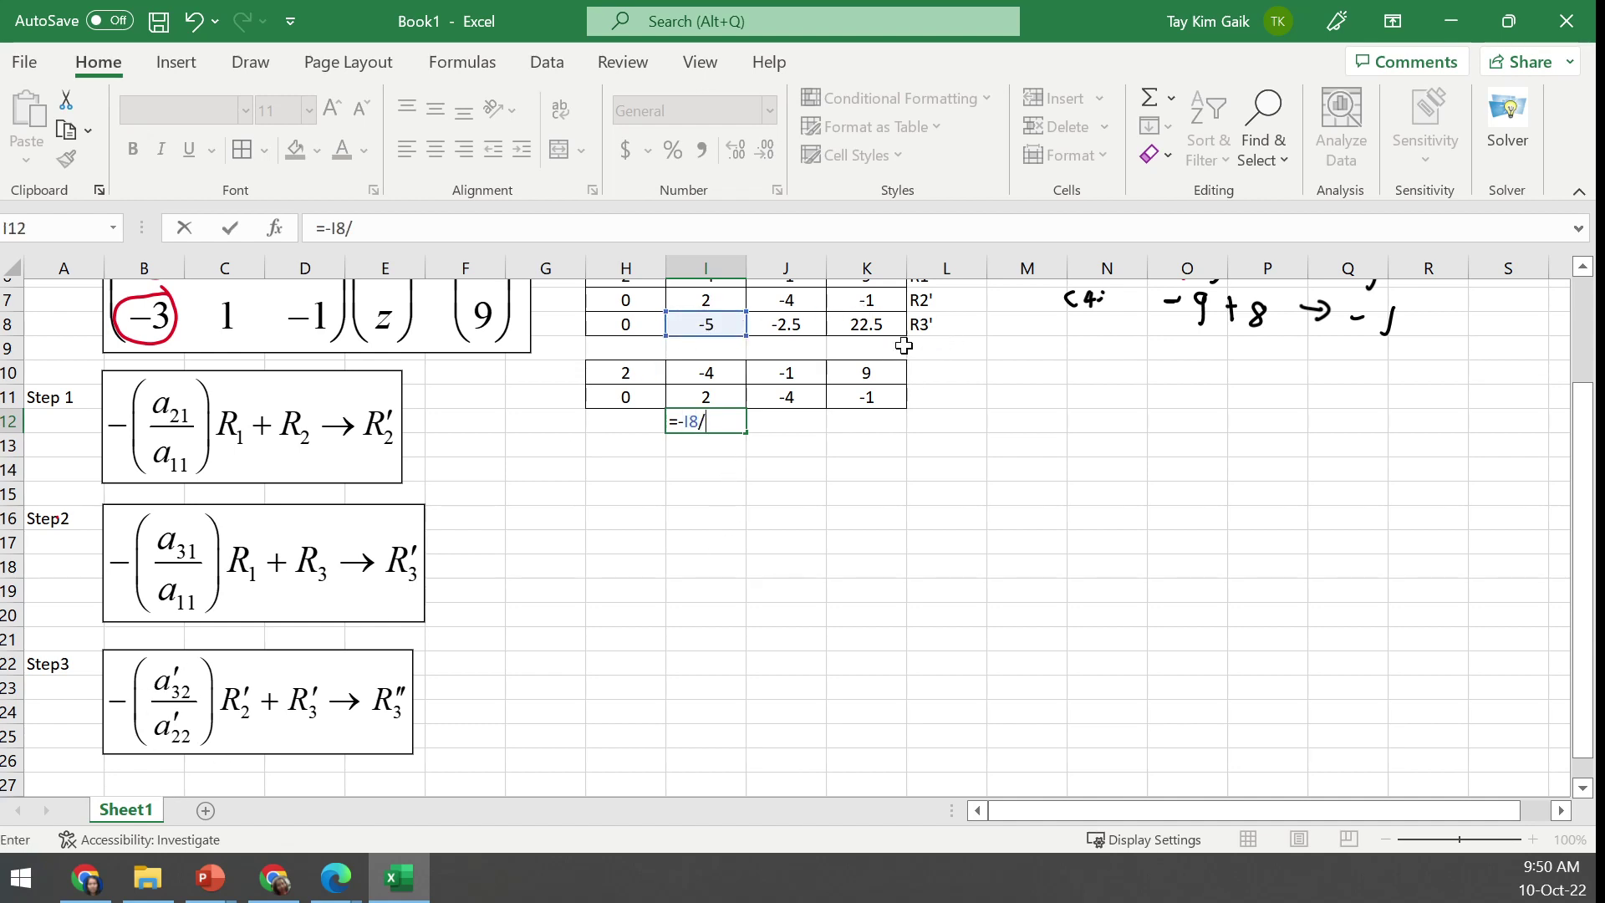
click(712, 305)
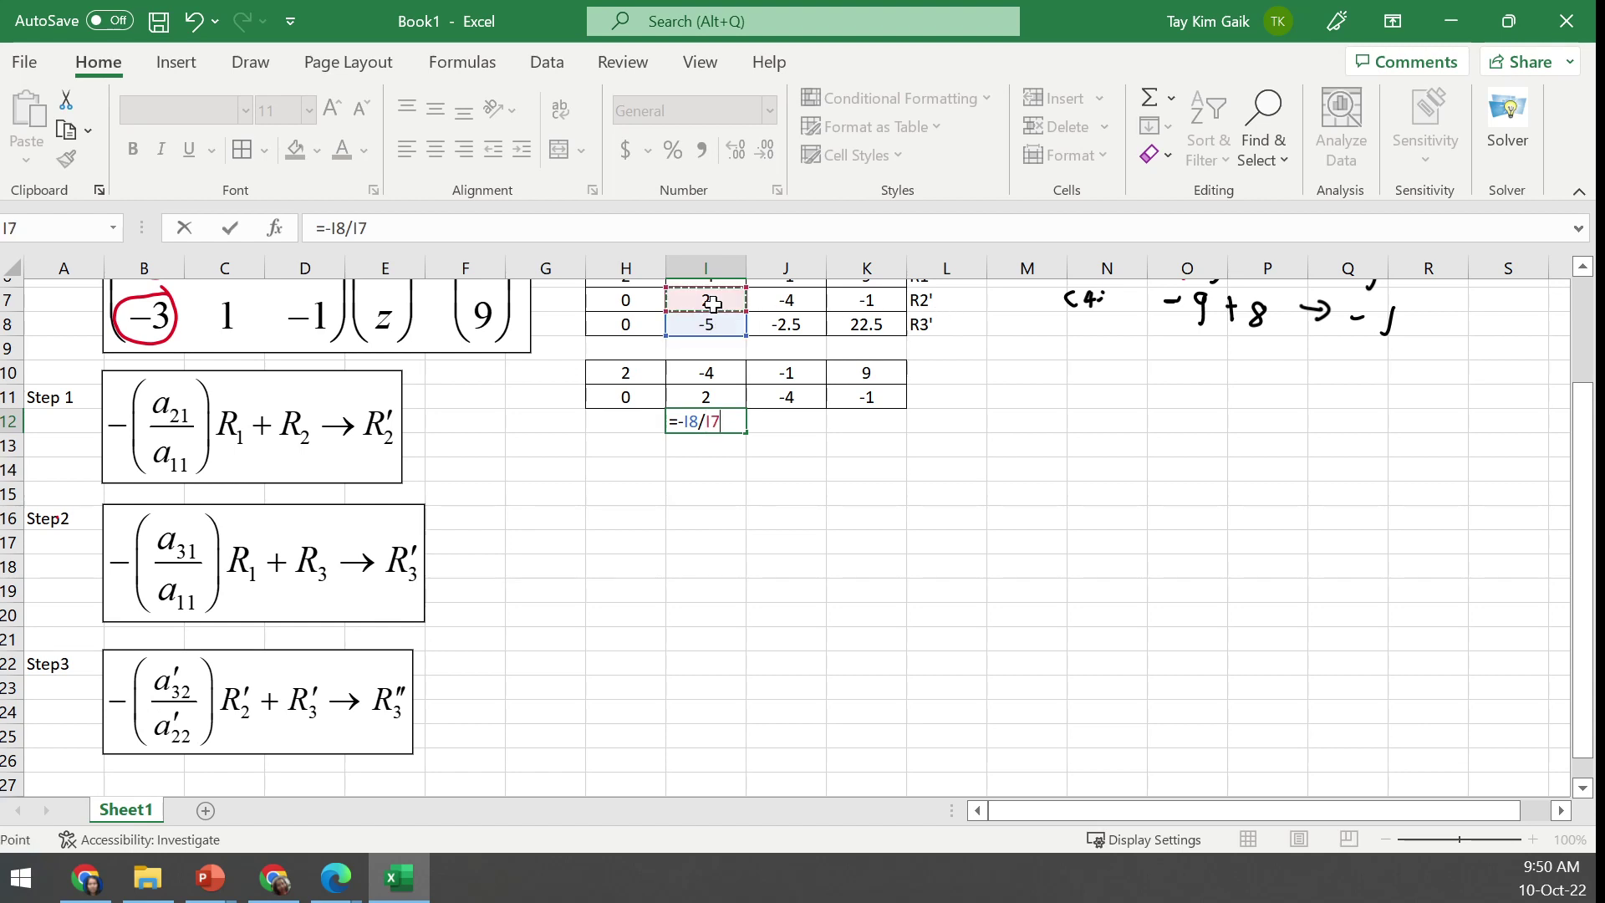
text())
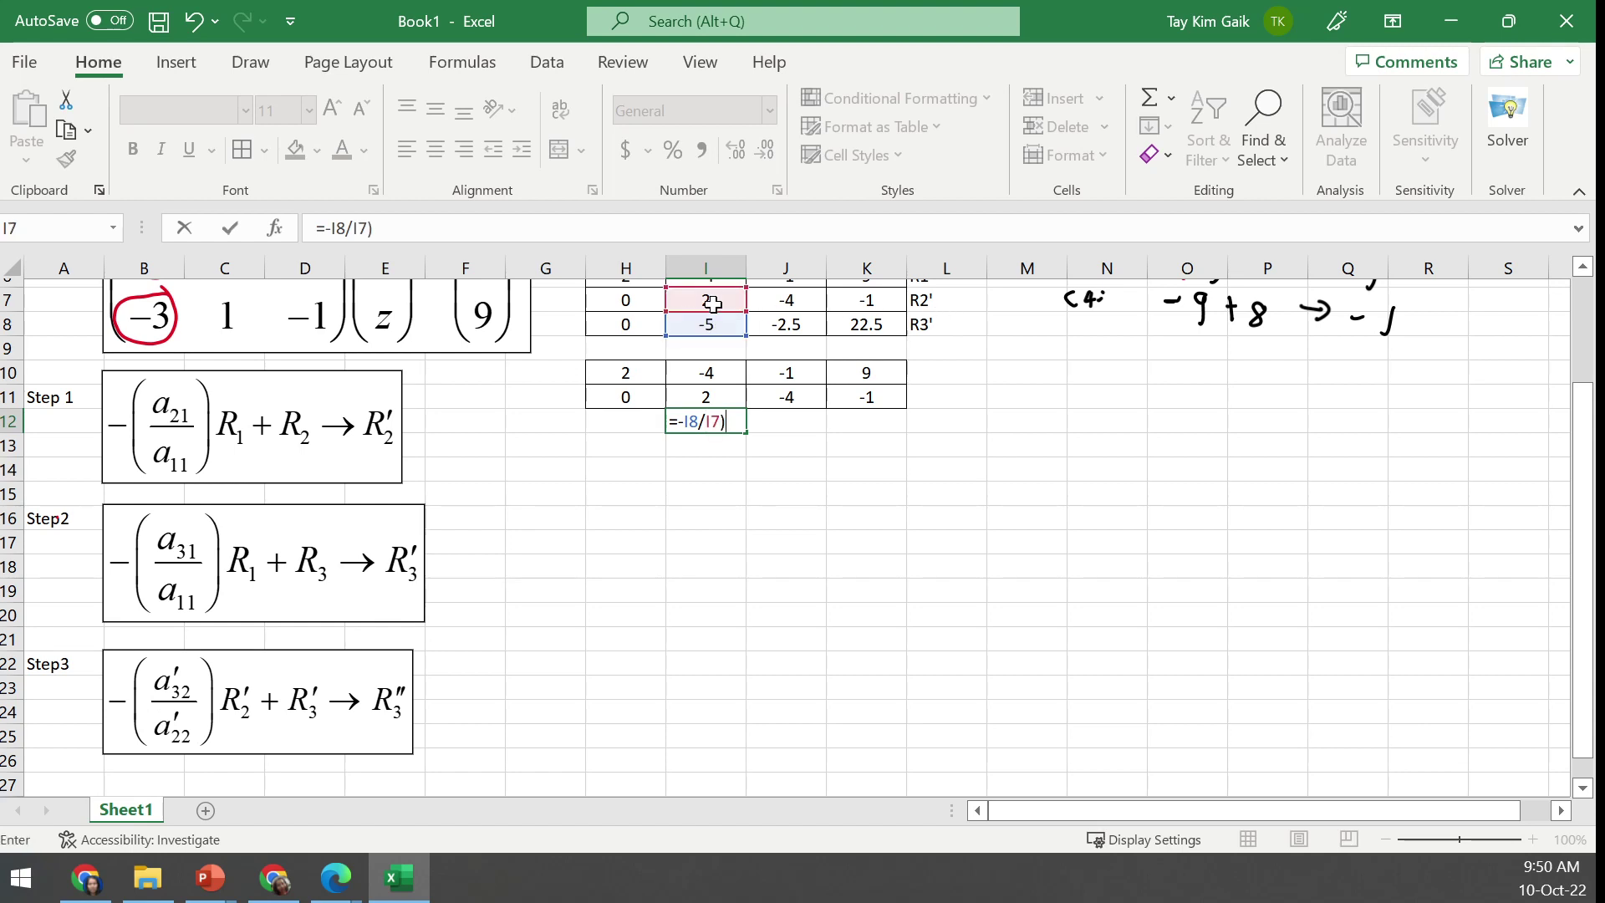
click(684, 419)
text(()
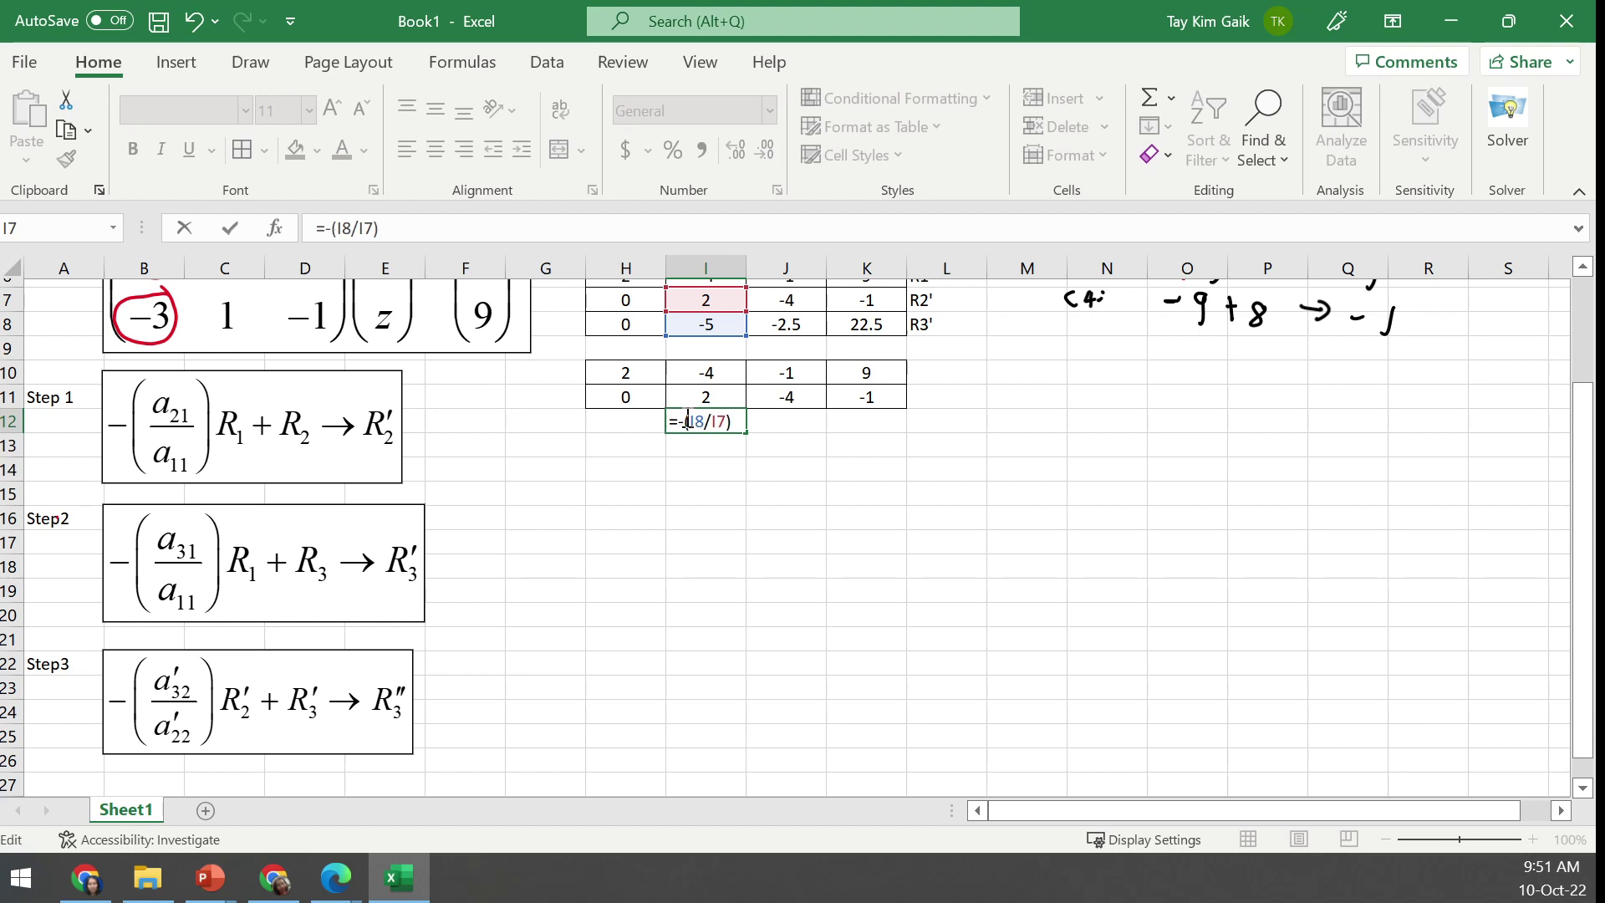
Anchor the references in the I12 ratio so the formula reads =-($I$8/$I7)
text($)
click(704, 420)
text($)
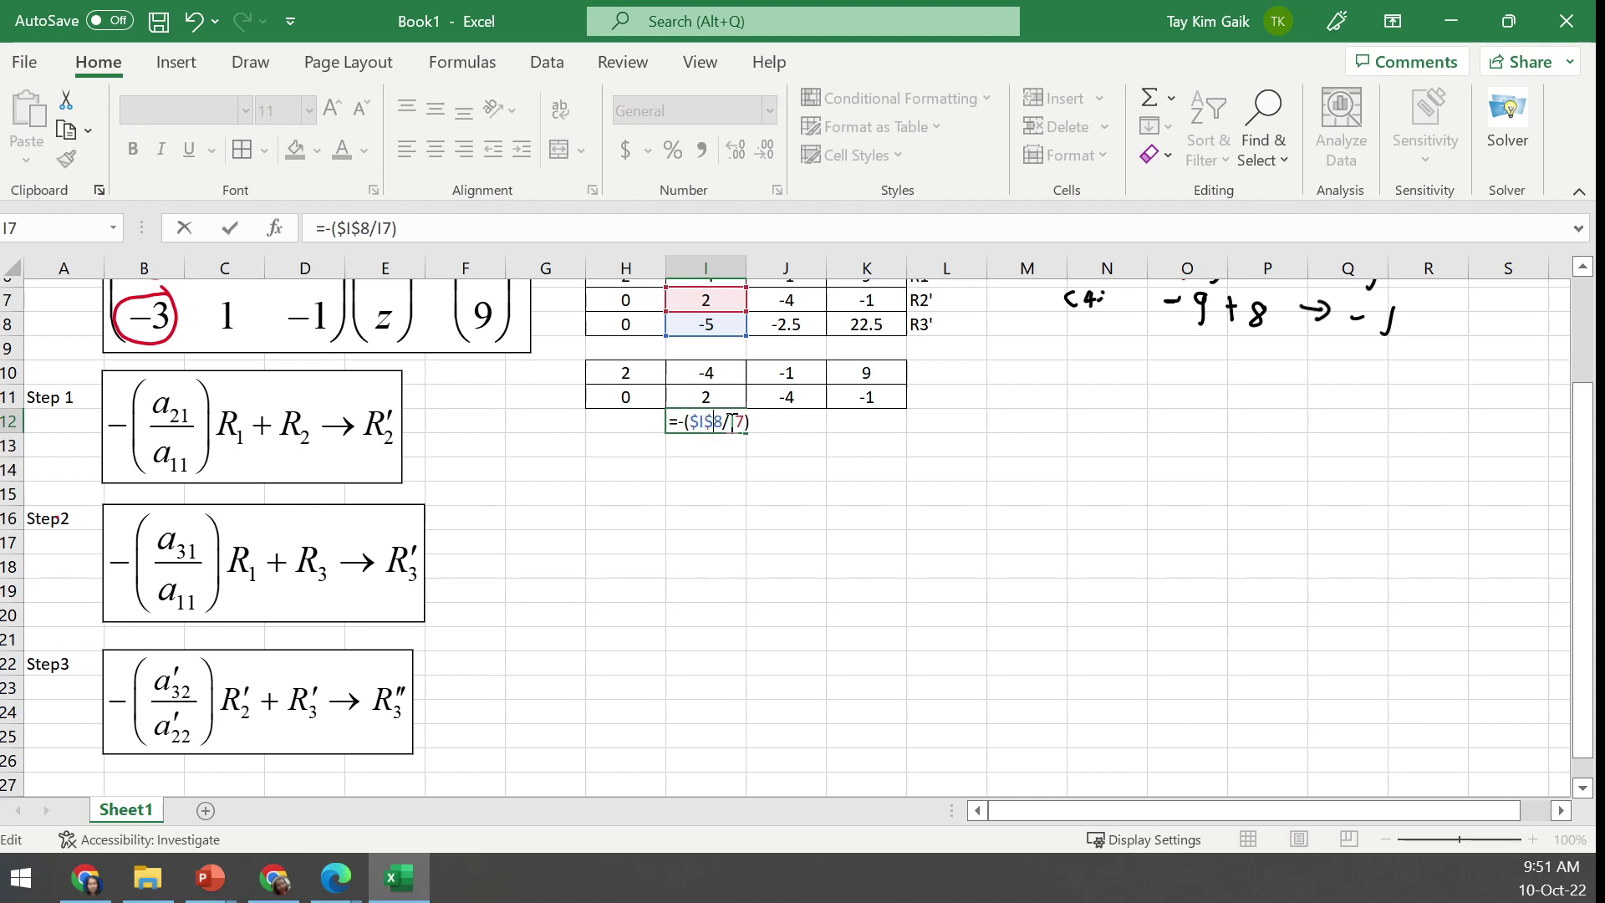
click(733, 422)
text($)
click(746, 420)
text(#)
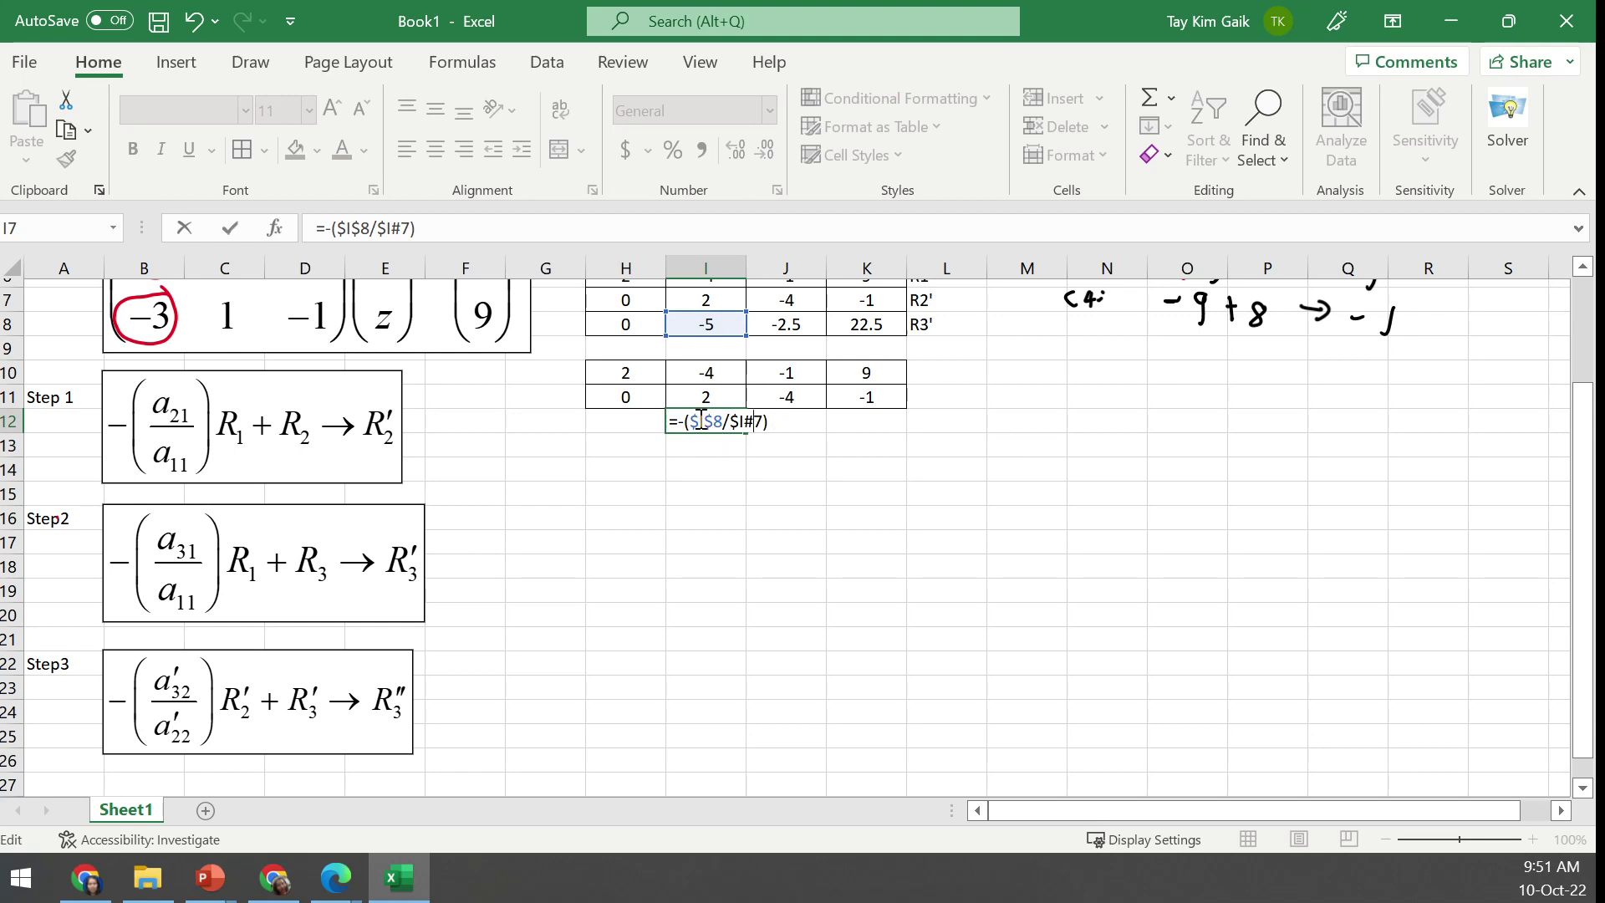
drag(1587, 412, 1545, 280)
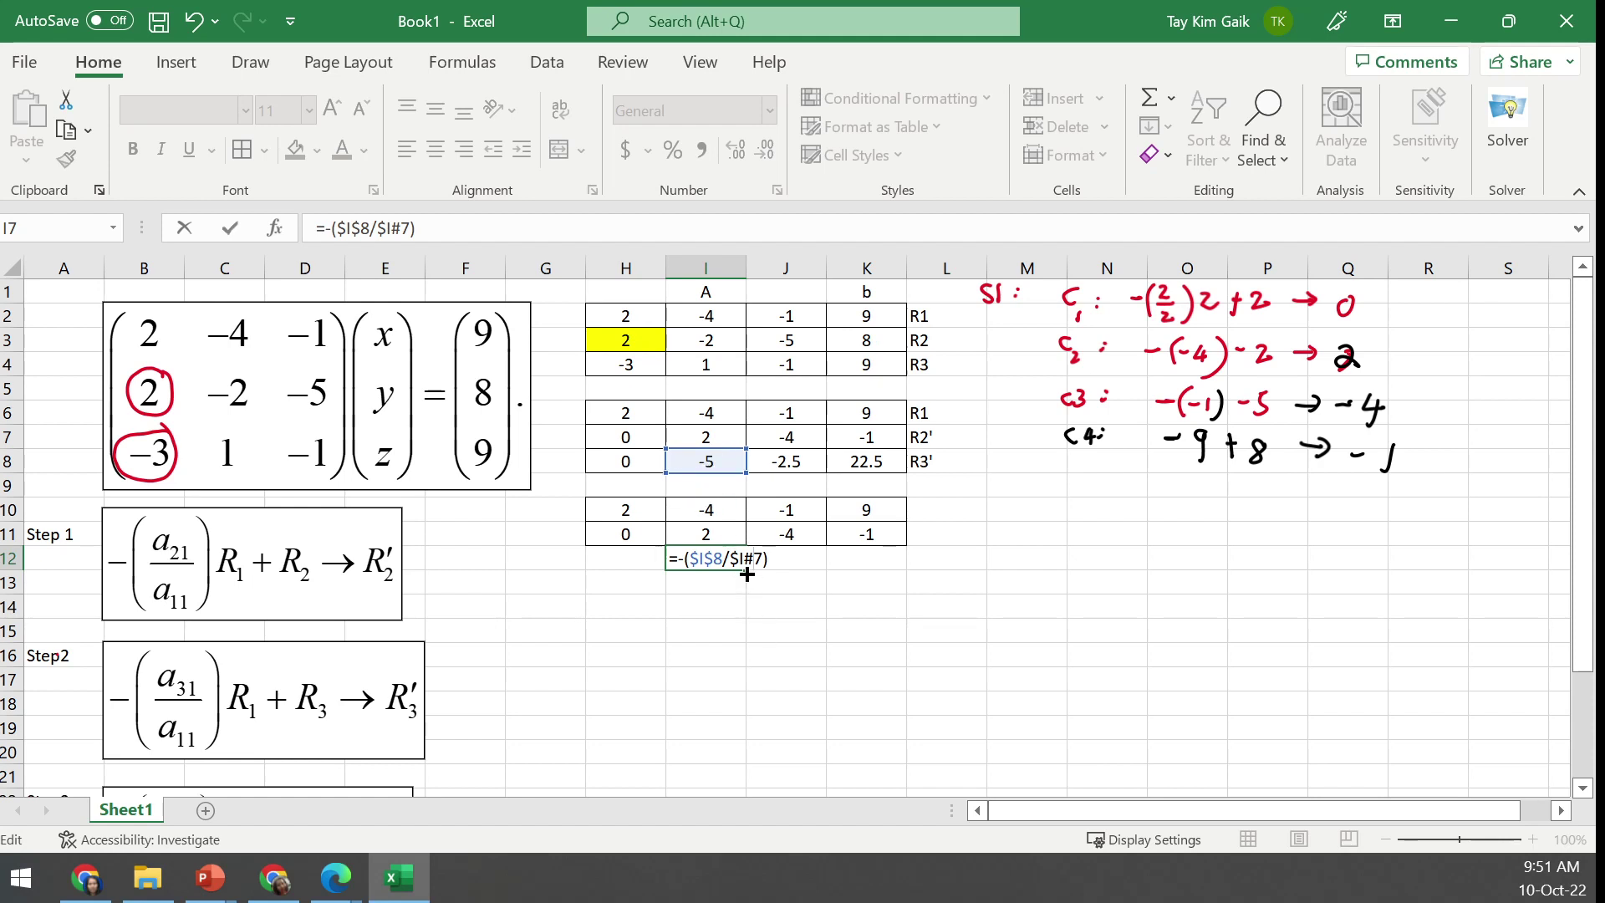
key(BackSpace)
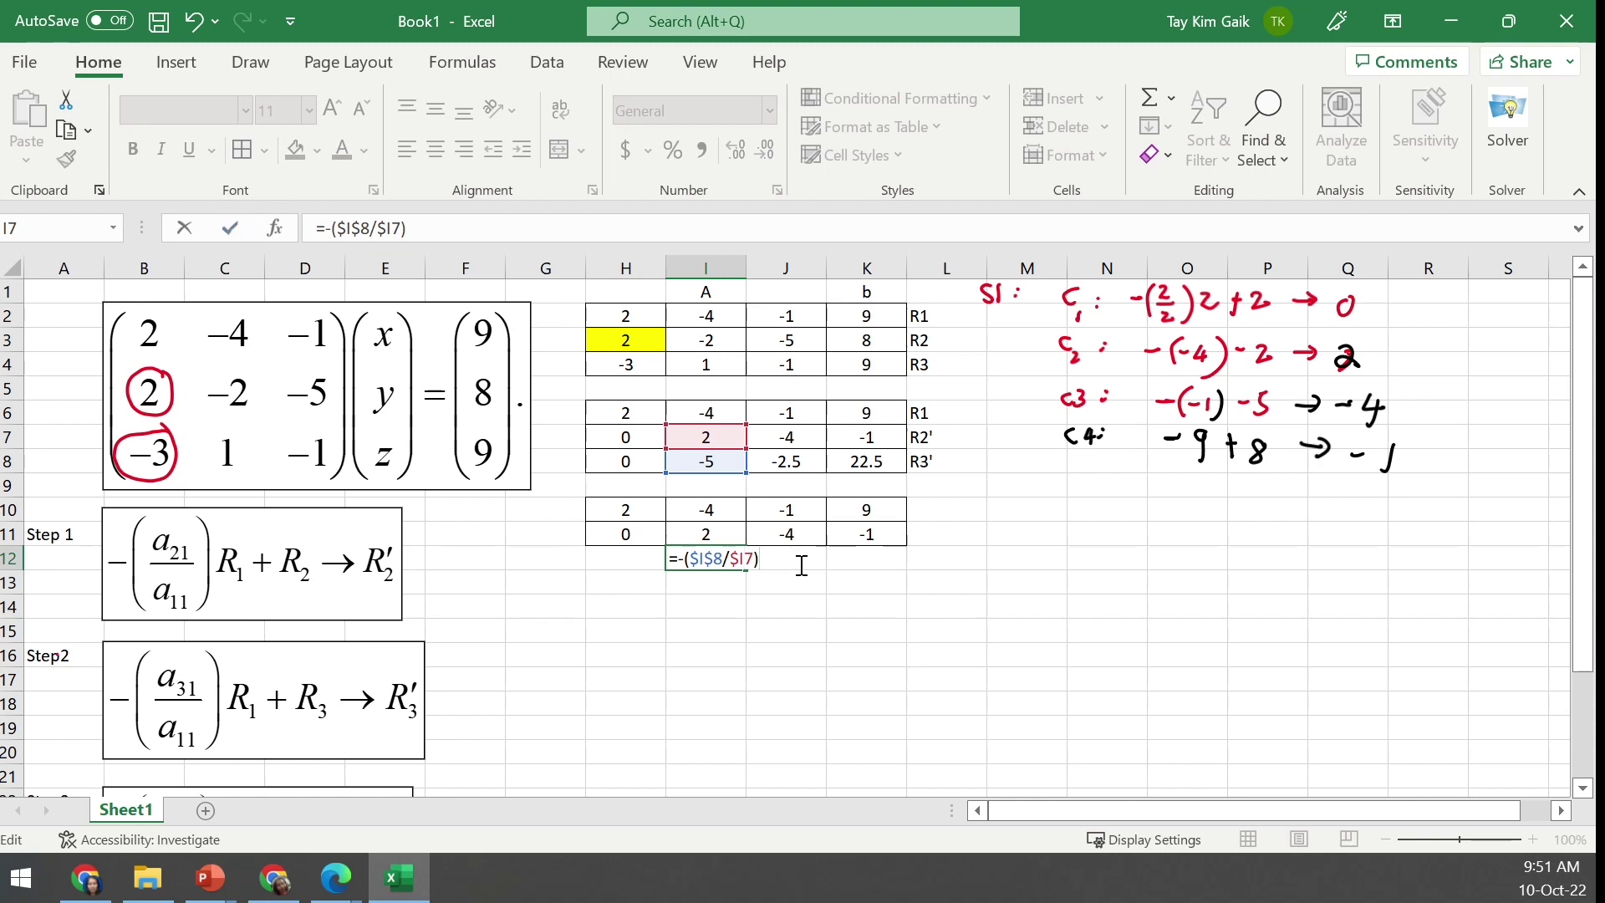
click(736, 461)
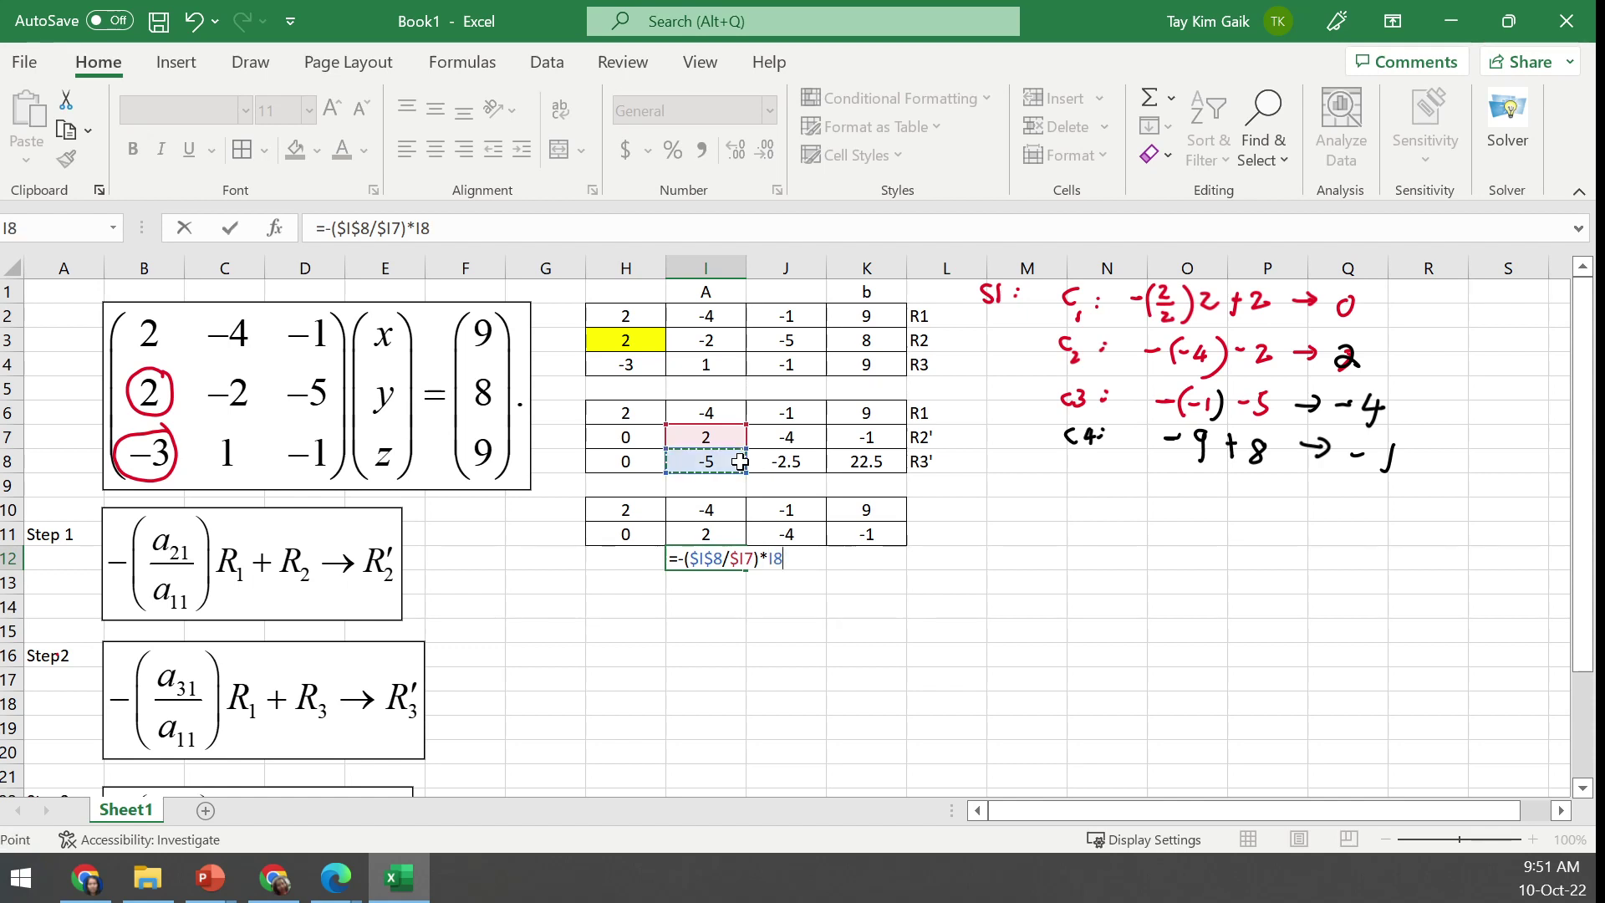
key(BackSpace)
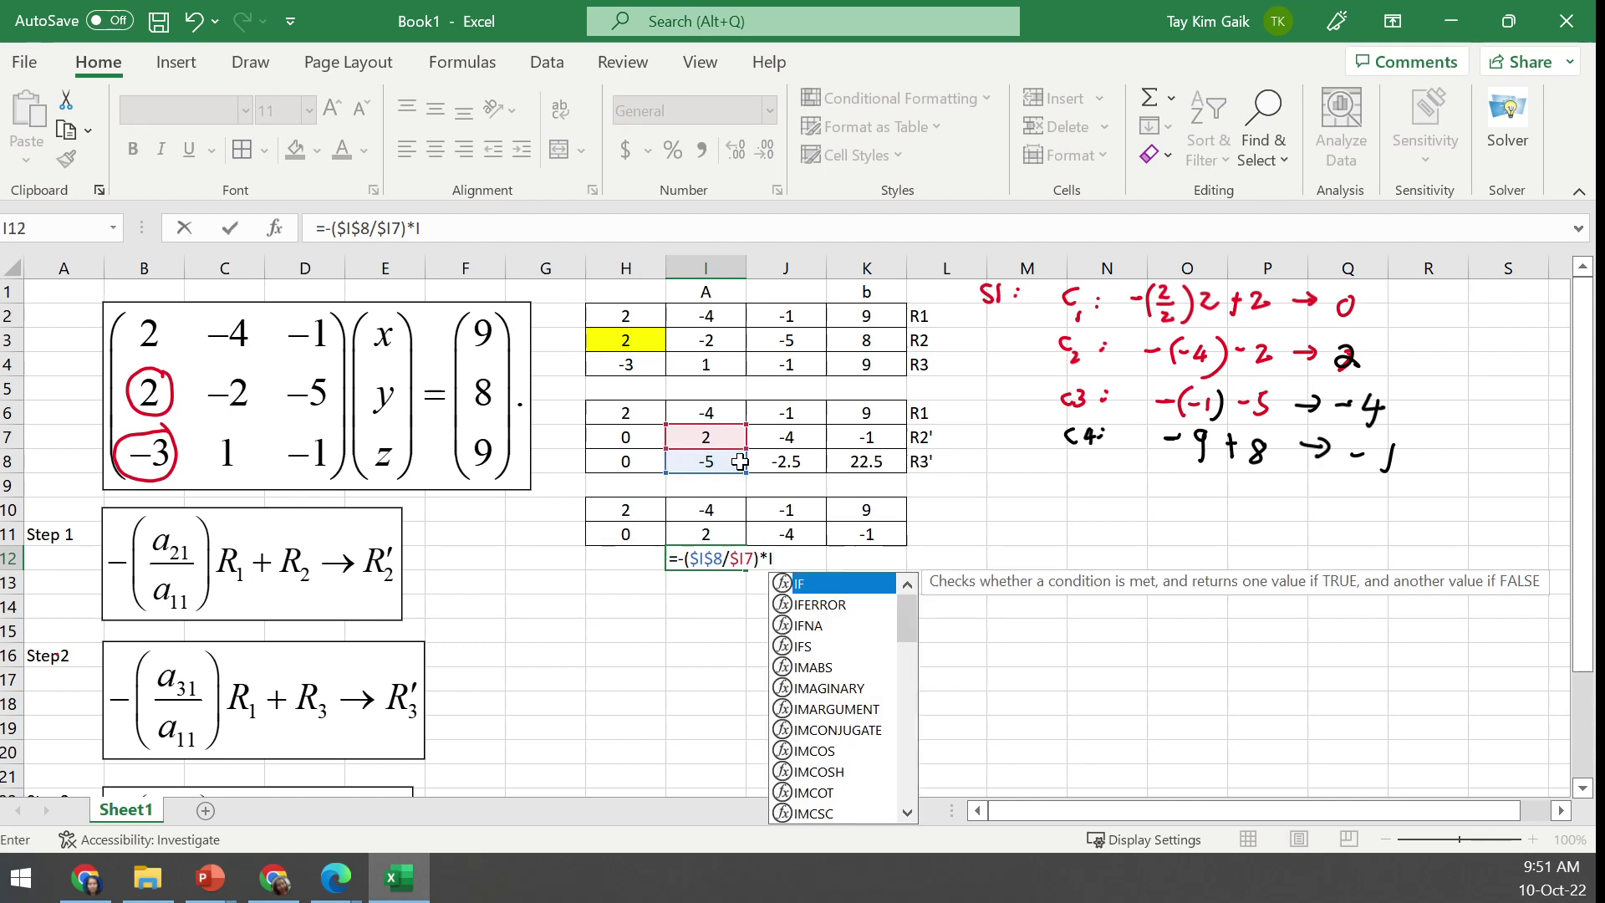
click(731, 443)
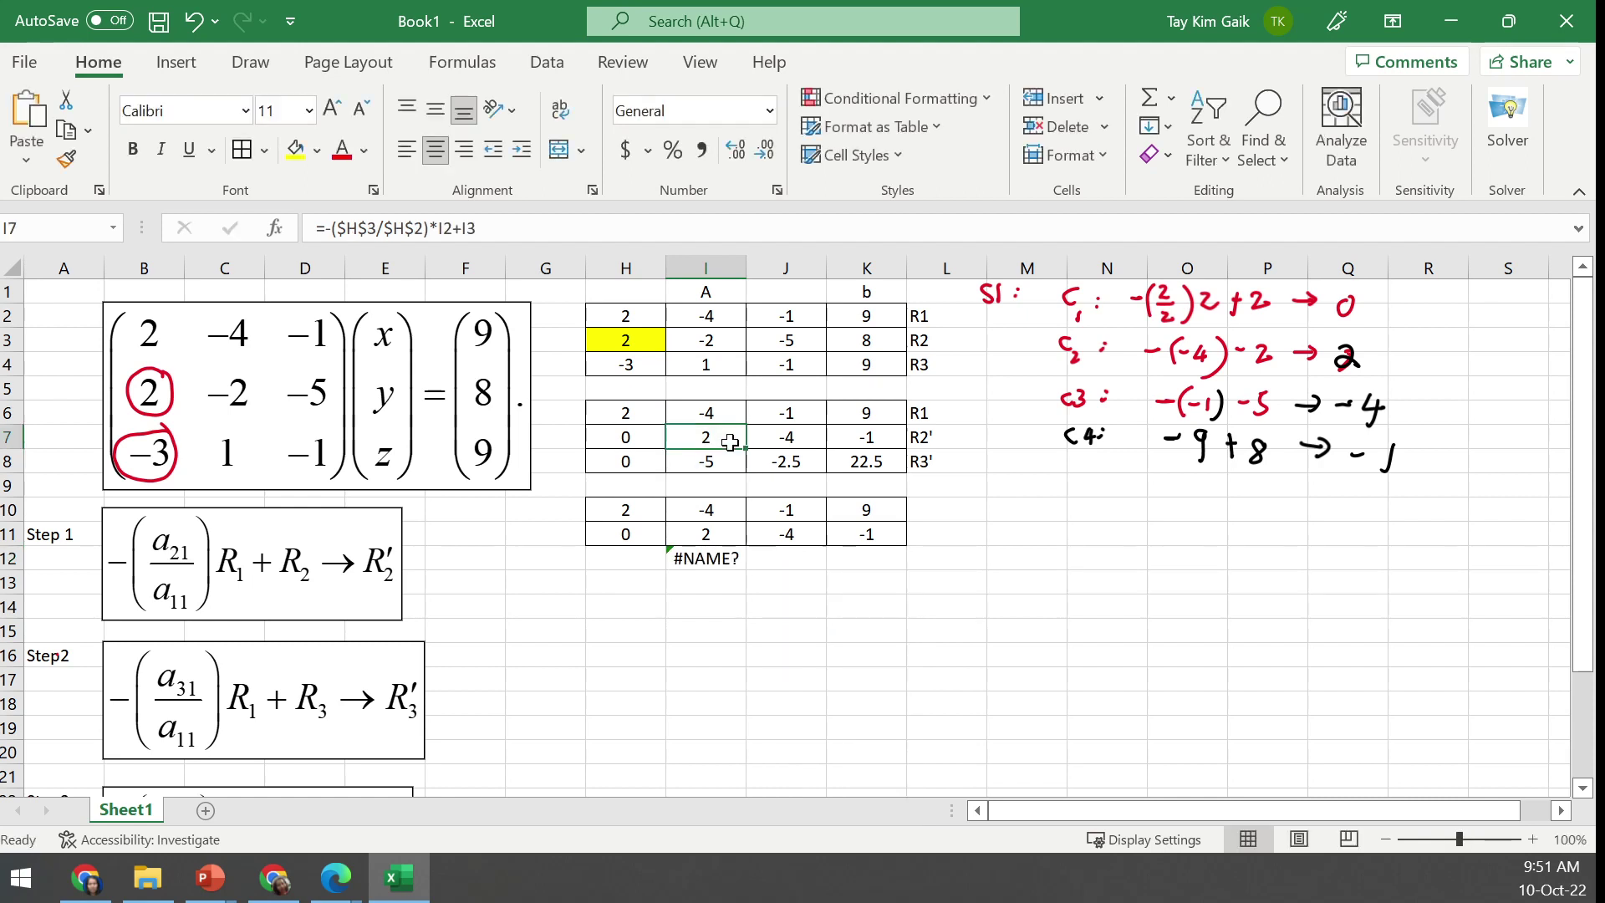
click(713, 559)
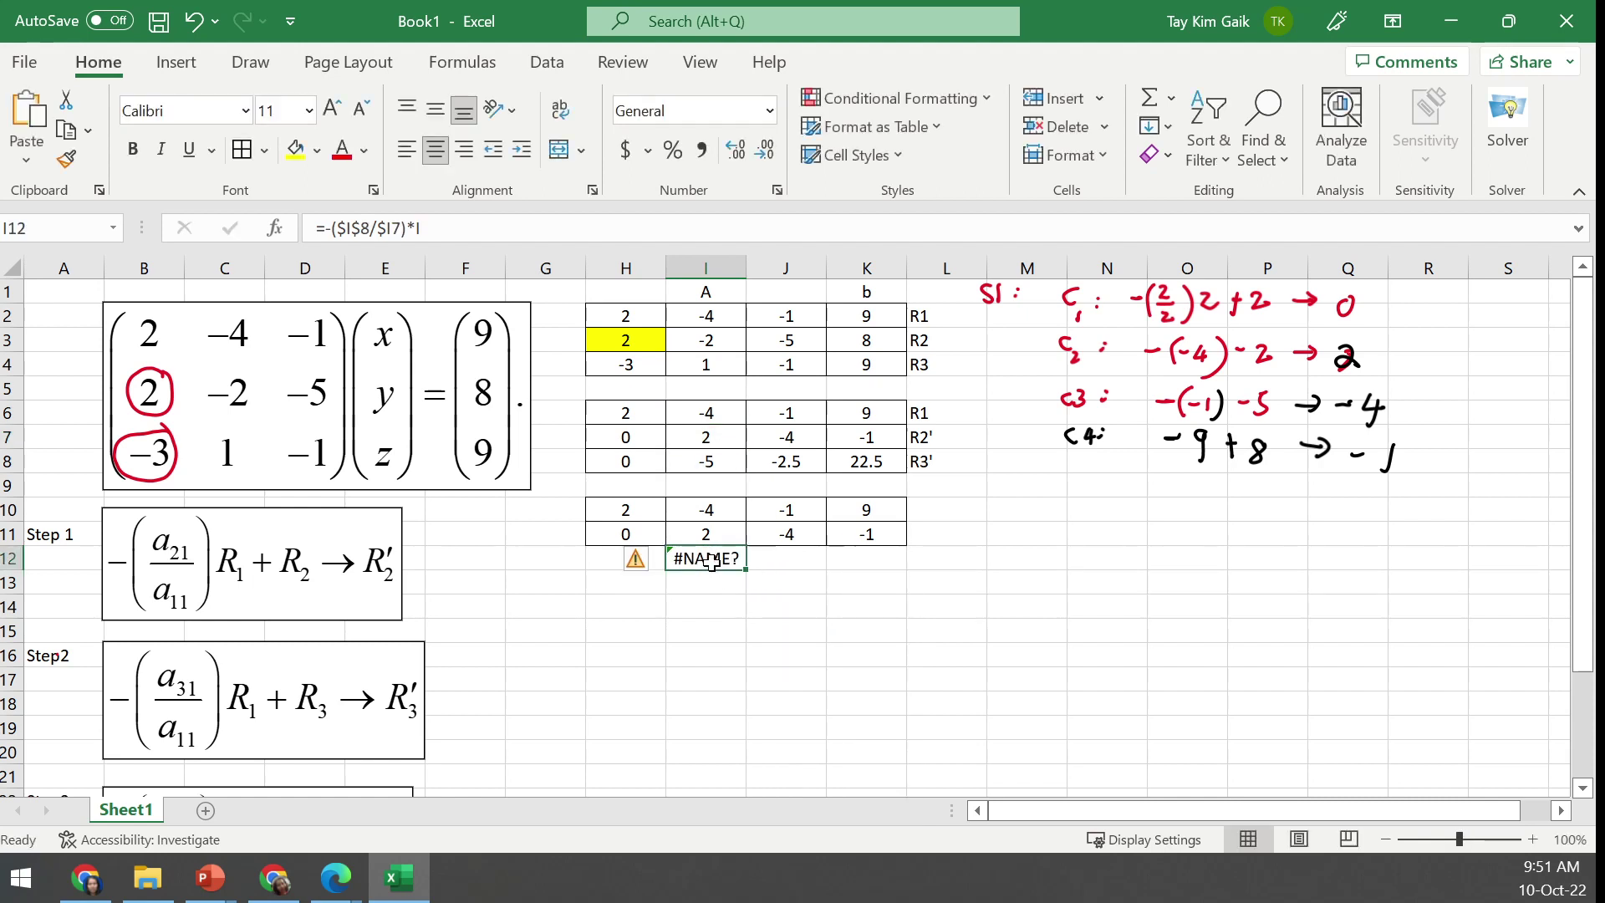
click(436, 234)
key(BackSpace)
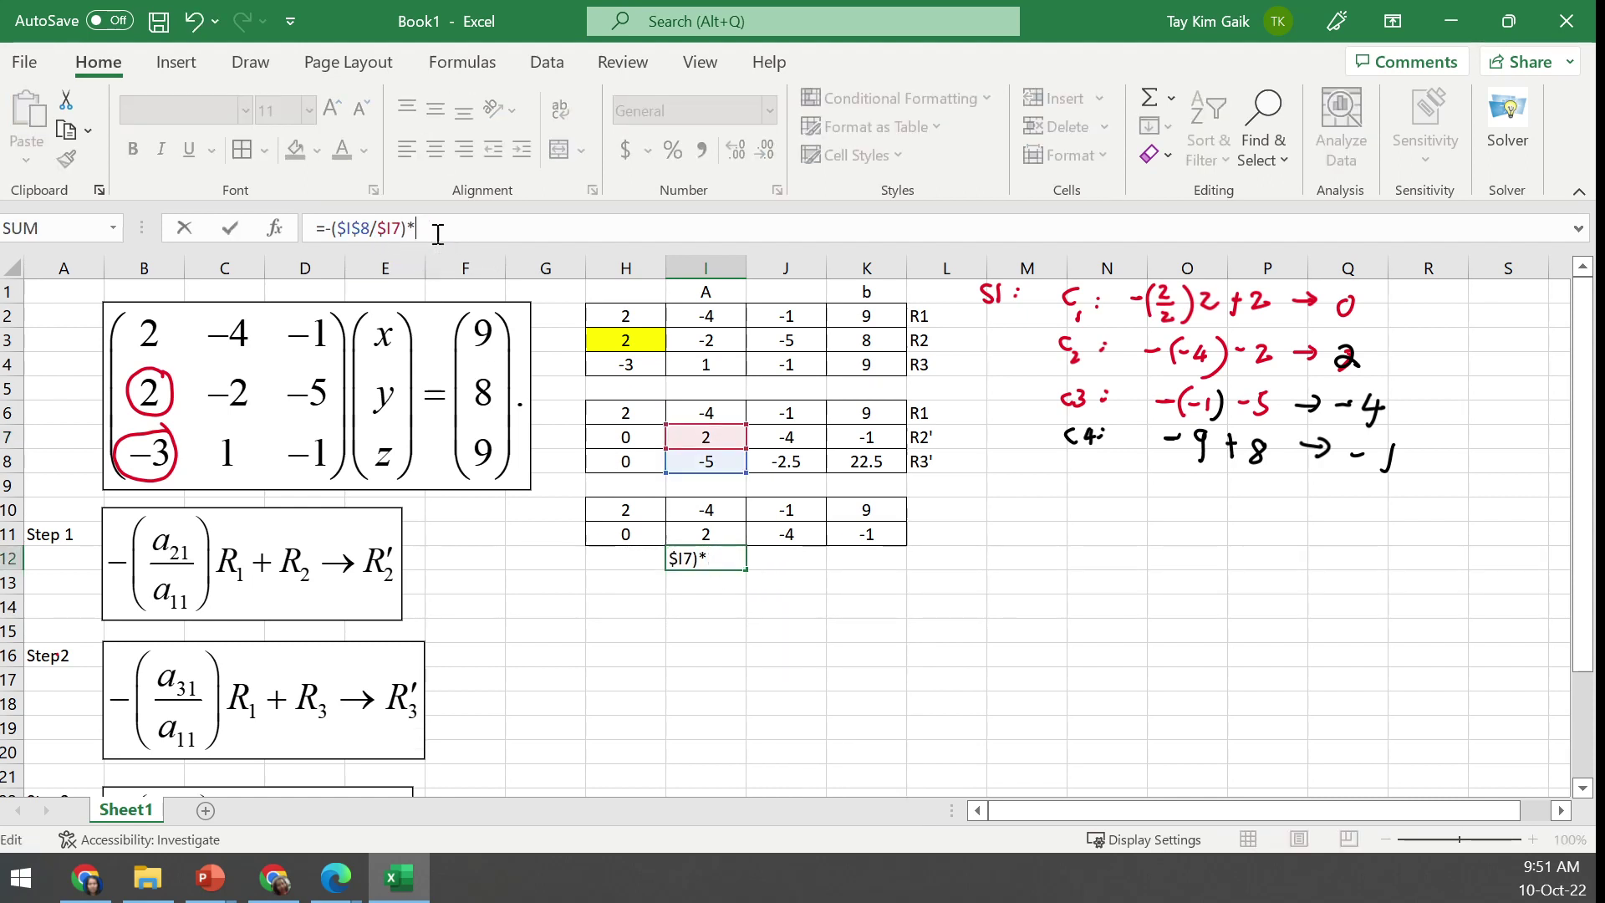
Complete the R3'' formula in I12 as =-($I$8/$I7)*I7+I8
click(719, 435)
text(+)
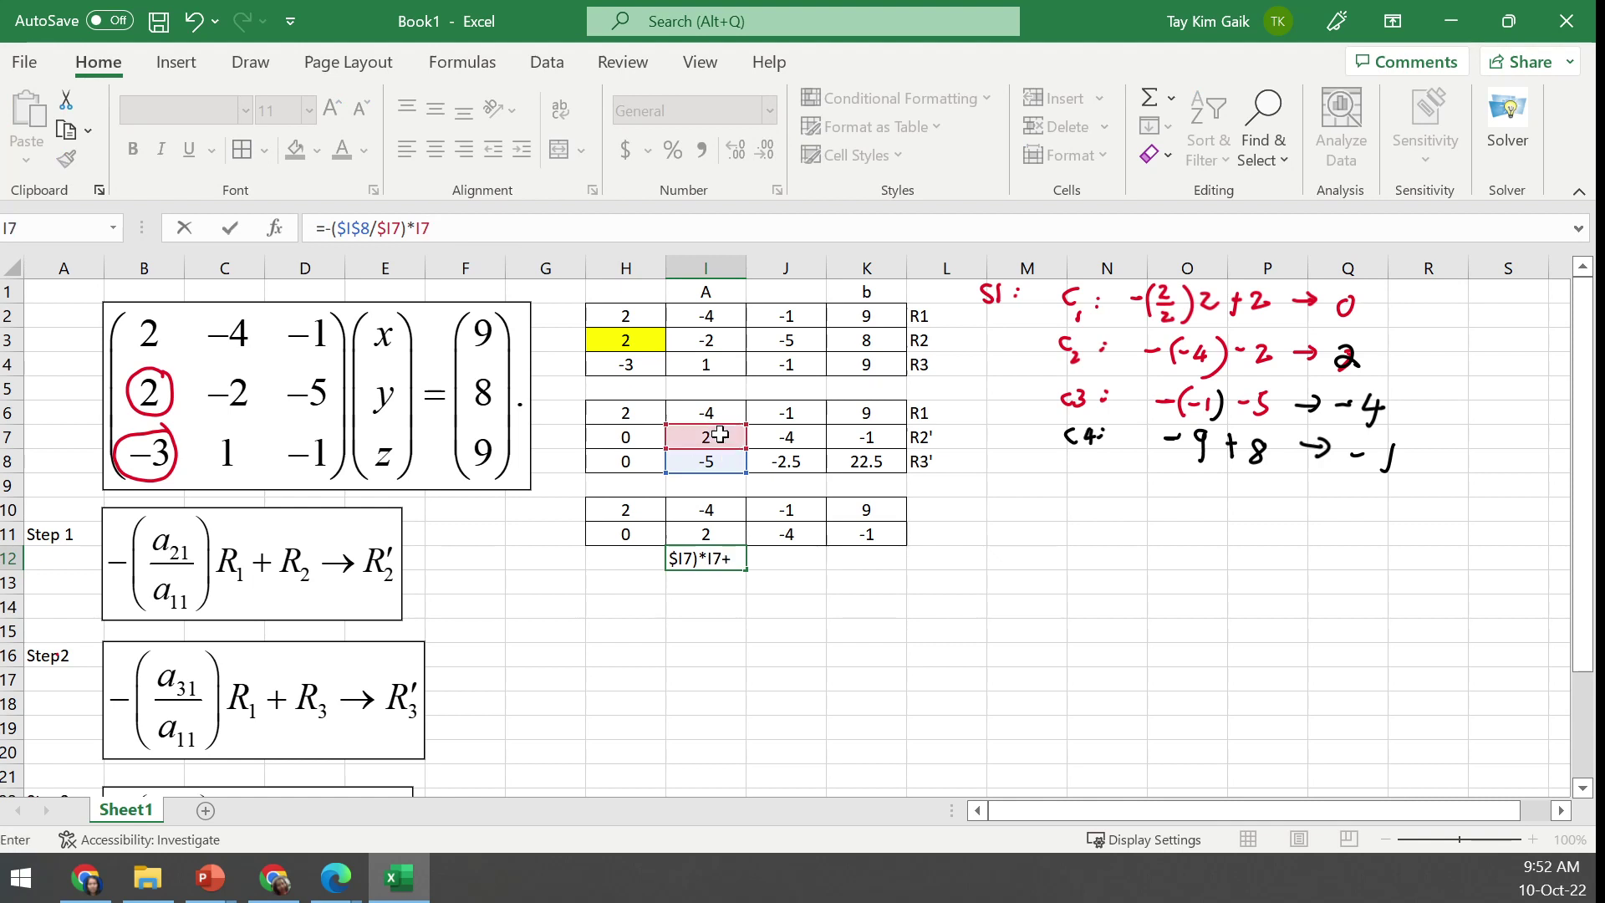
click(736, 461)
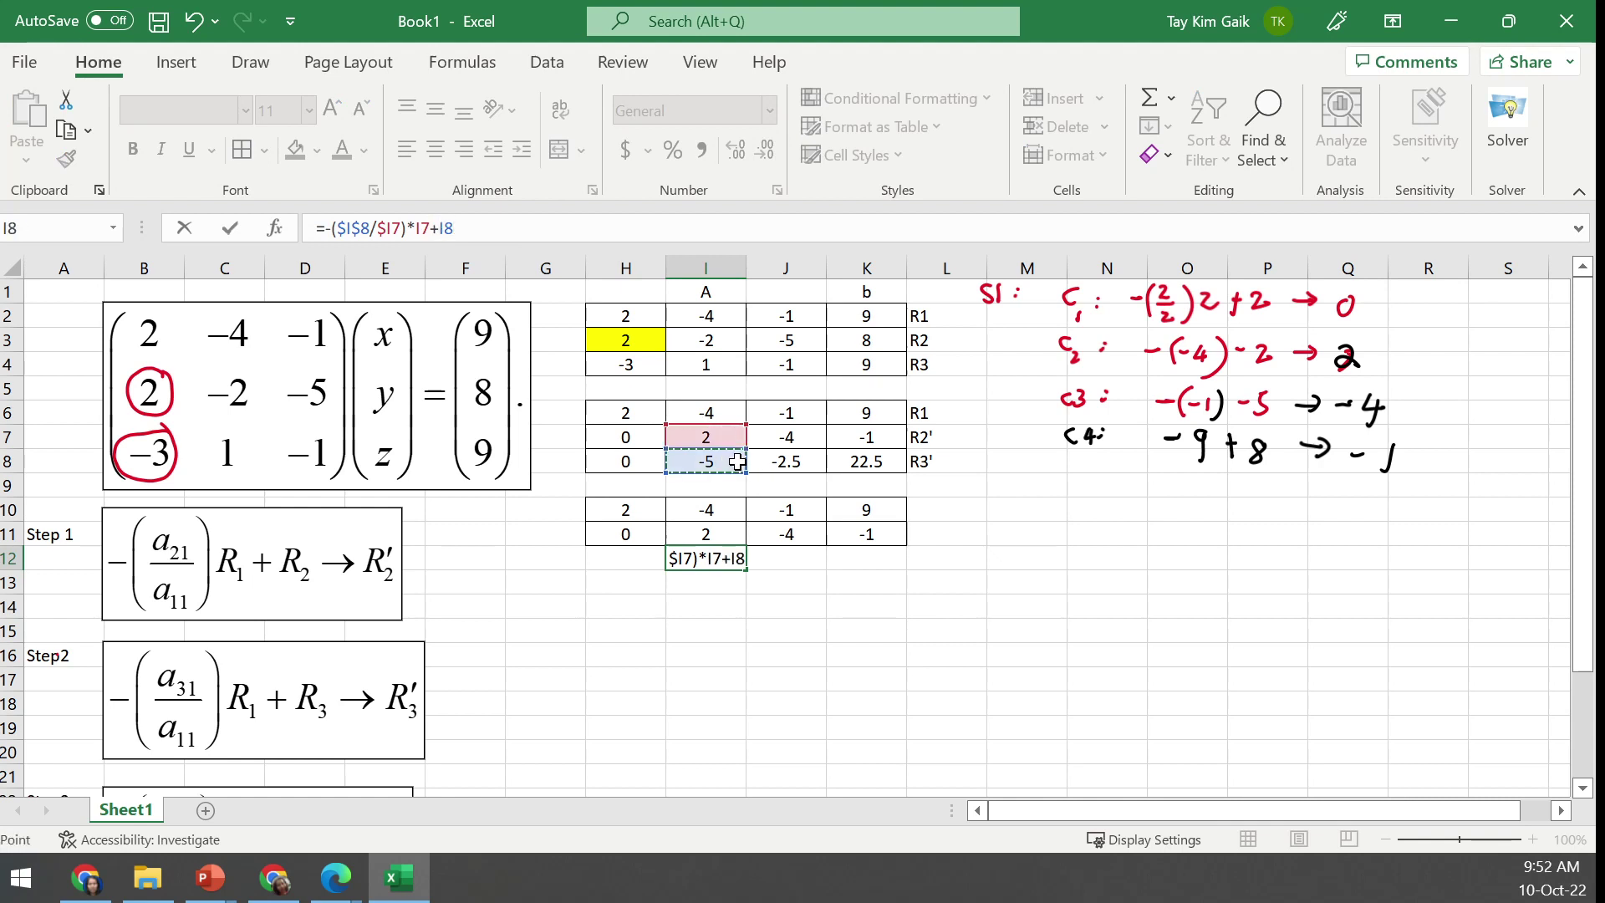
key(Return)
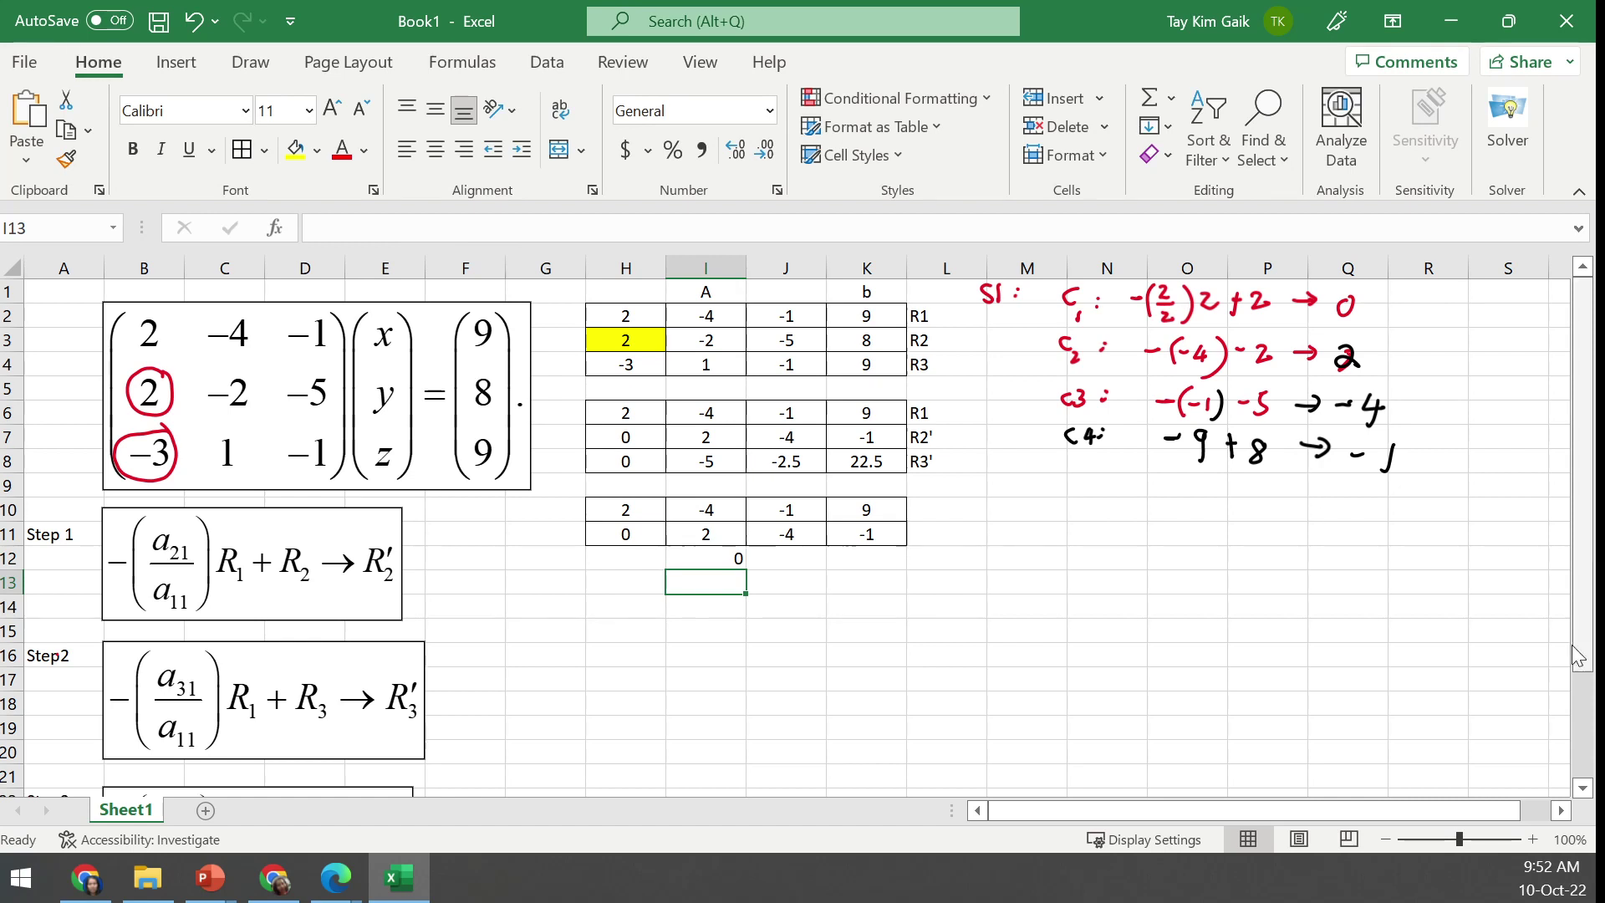
Copy the I12 formula into H12, J12 and K12 to complete the R3'' row
click(731, 558)
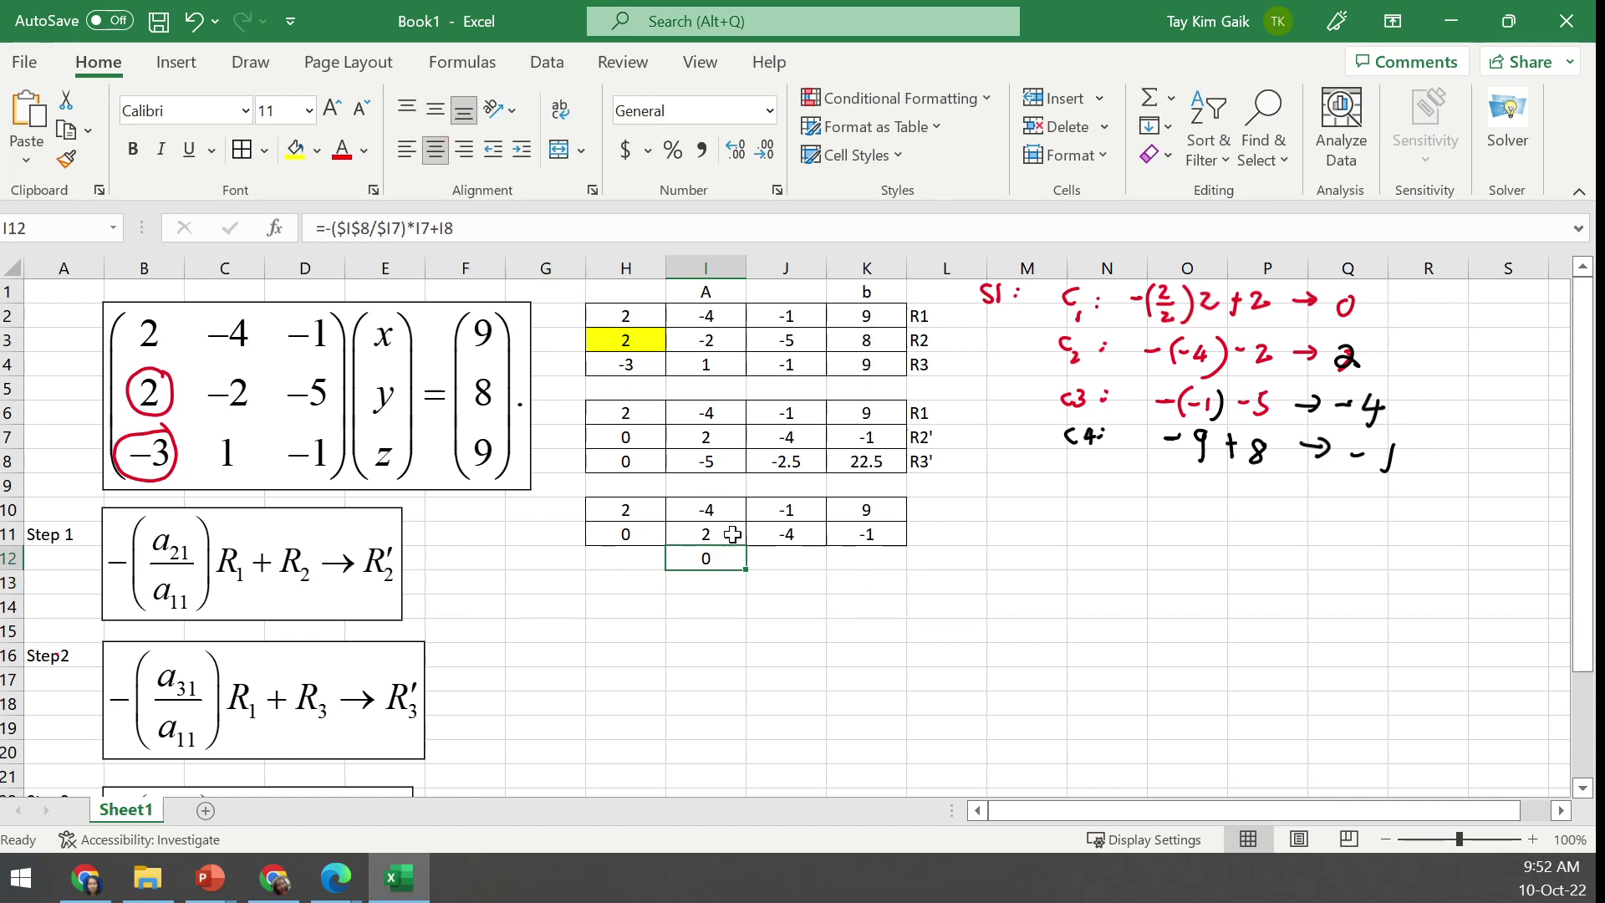
drag(748, 572, 616, 571)
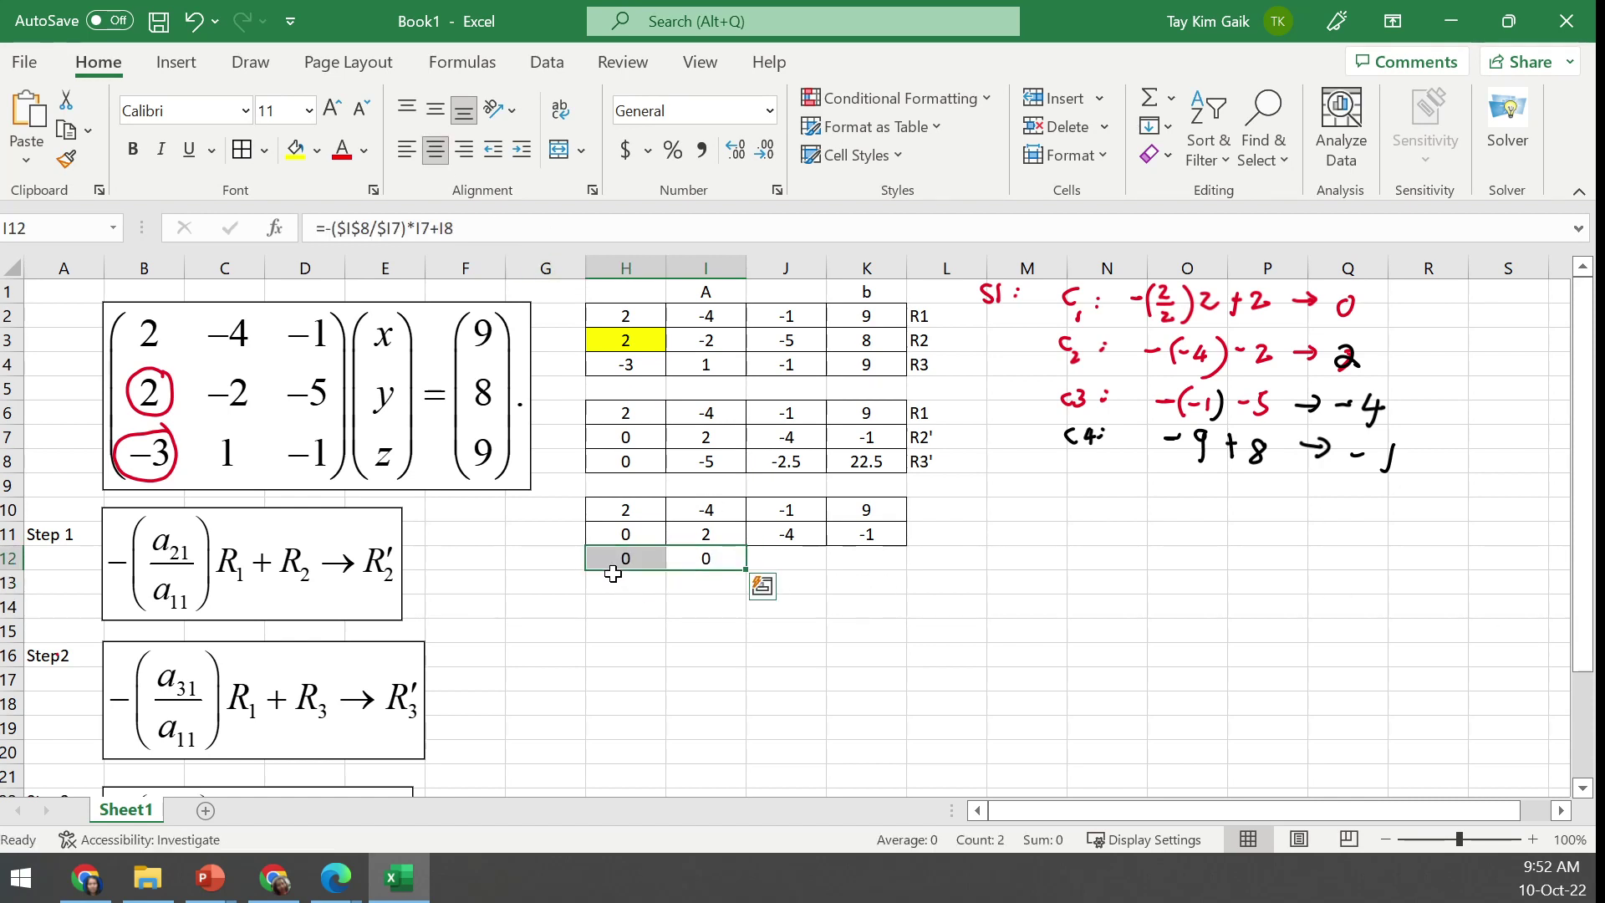
click(713, 556)
drag(746, 570, 876, 576)
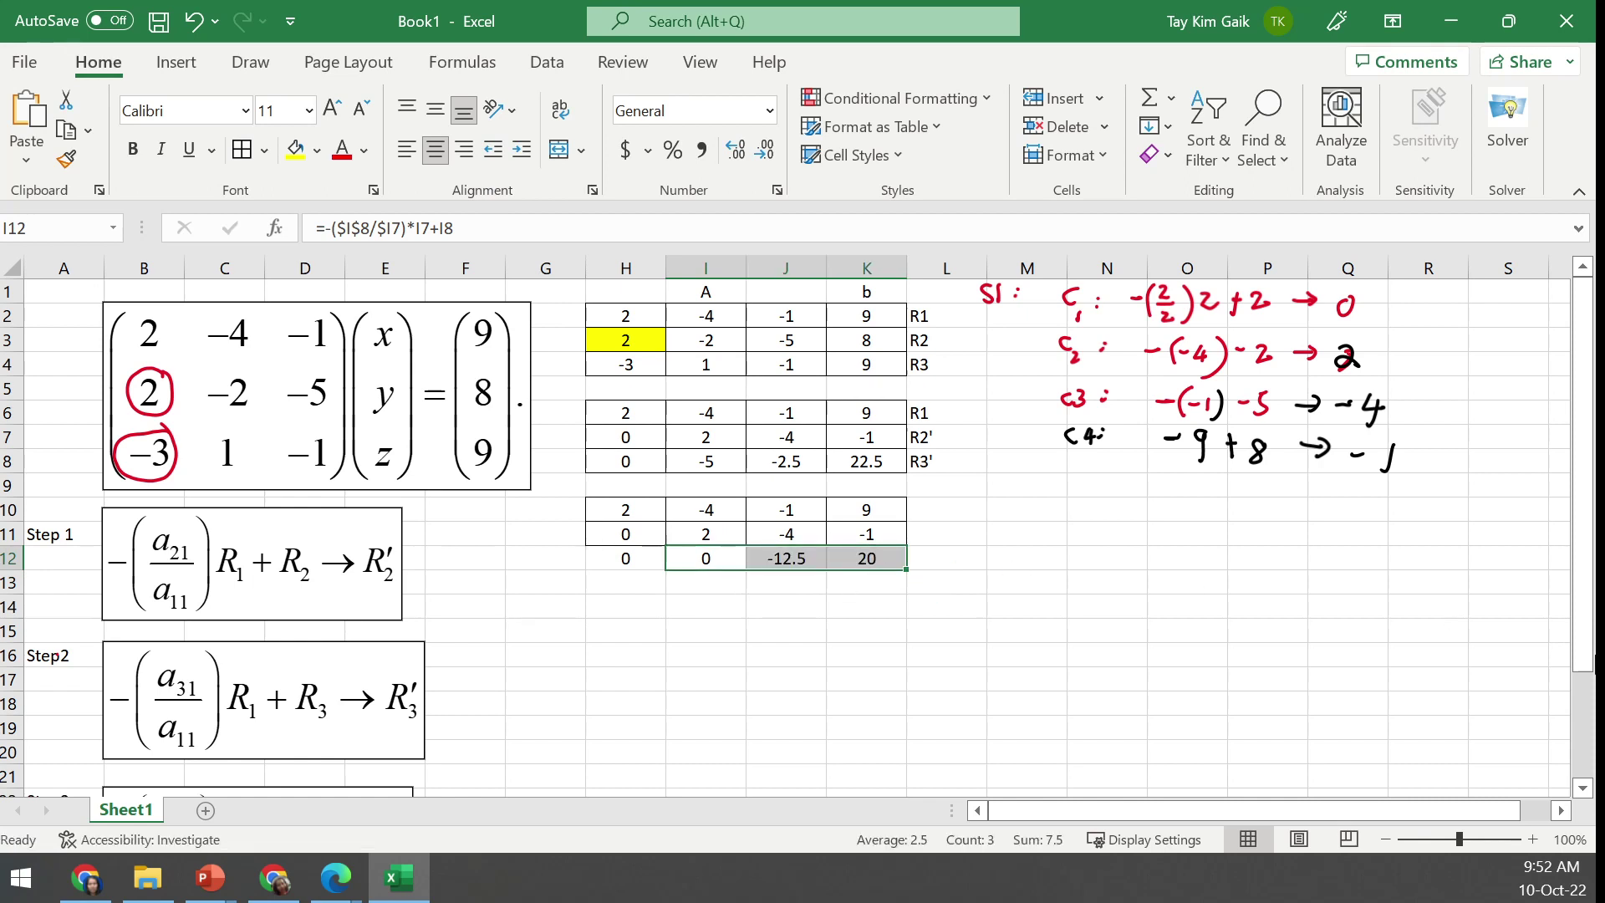
Label the third matrix's rows R1, R2' and R3'' in L10, L11 and L12
click(1581, 792)
scroll(1581, 796, down, 2)
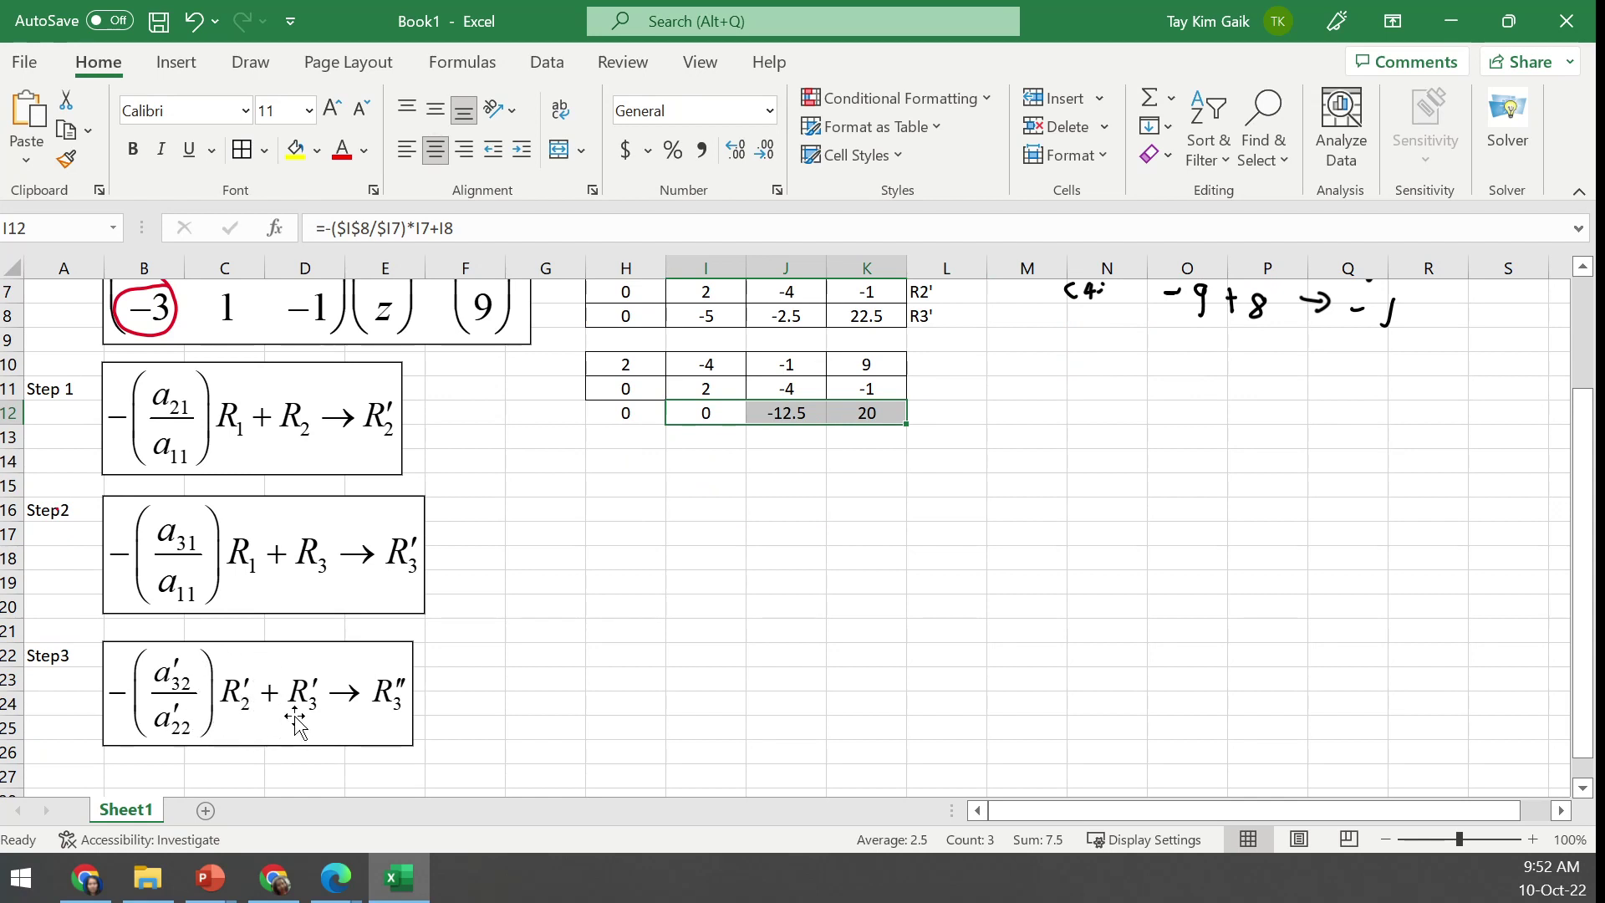
click(976, 412)
text(R3')
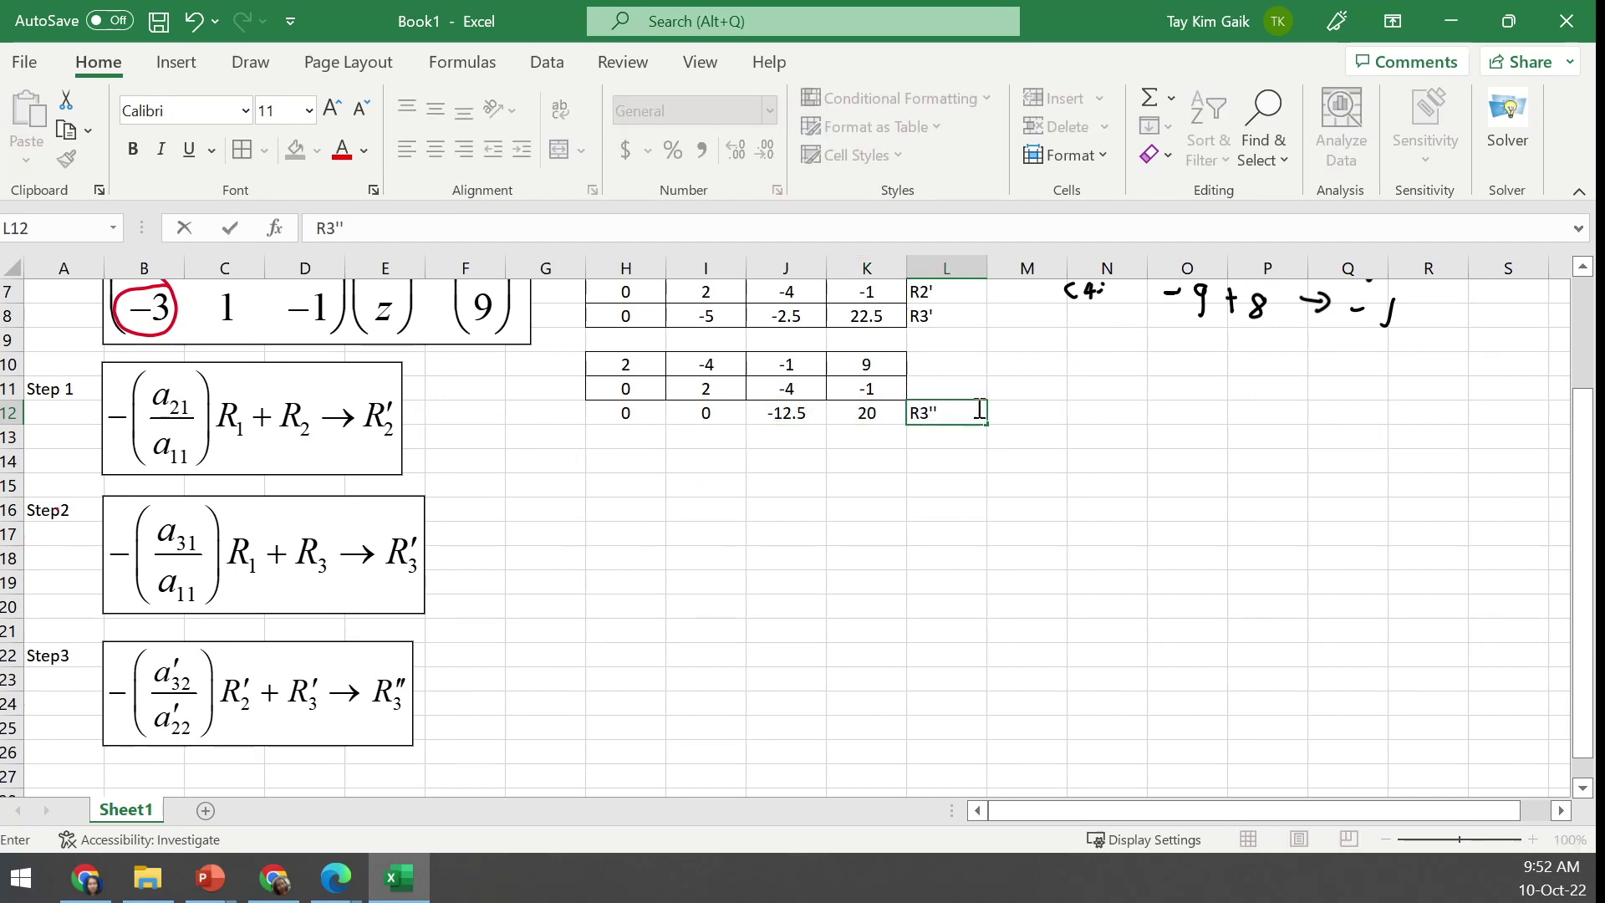
click(950, 362)
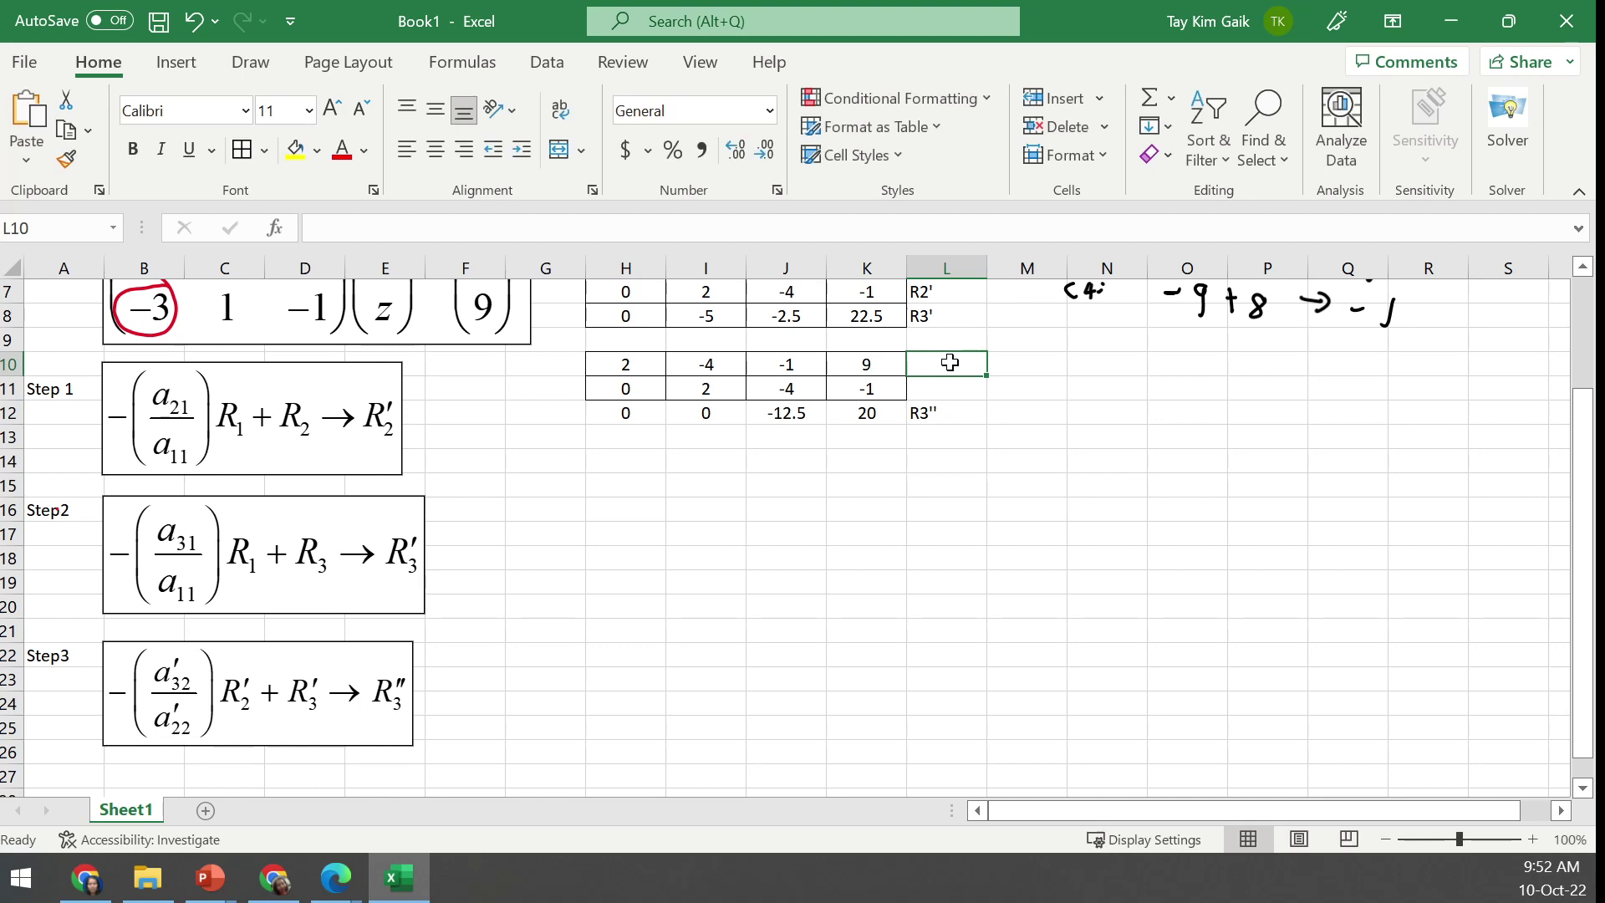
text(RE)
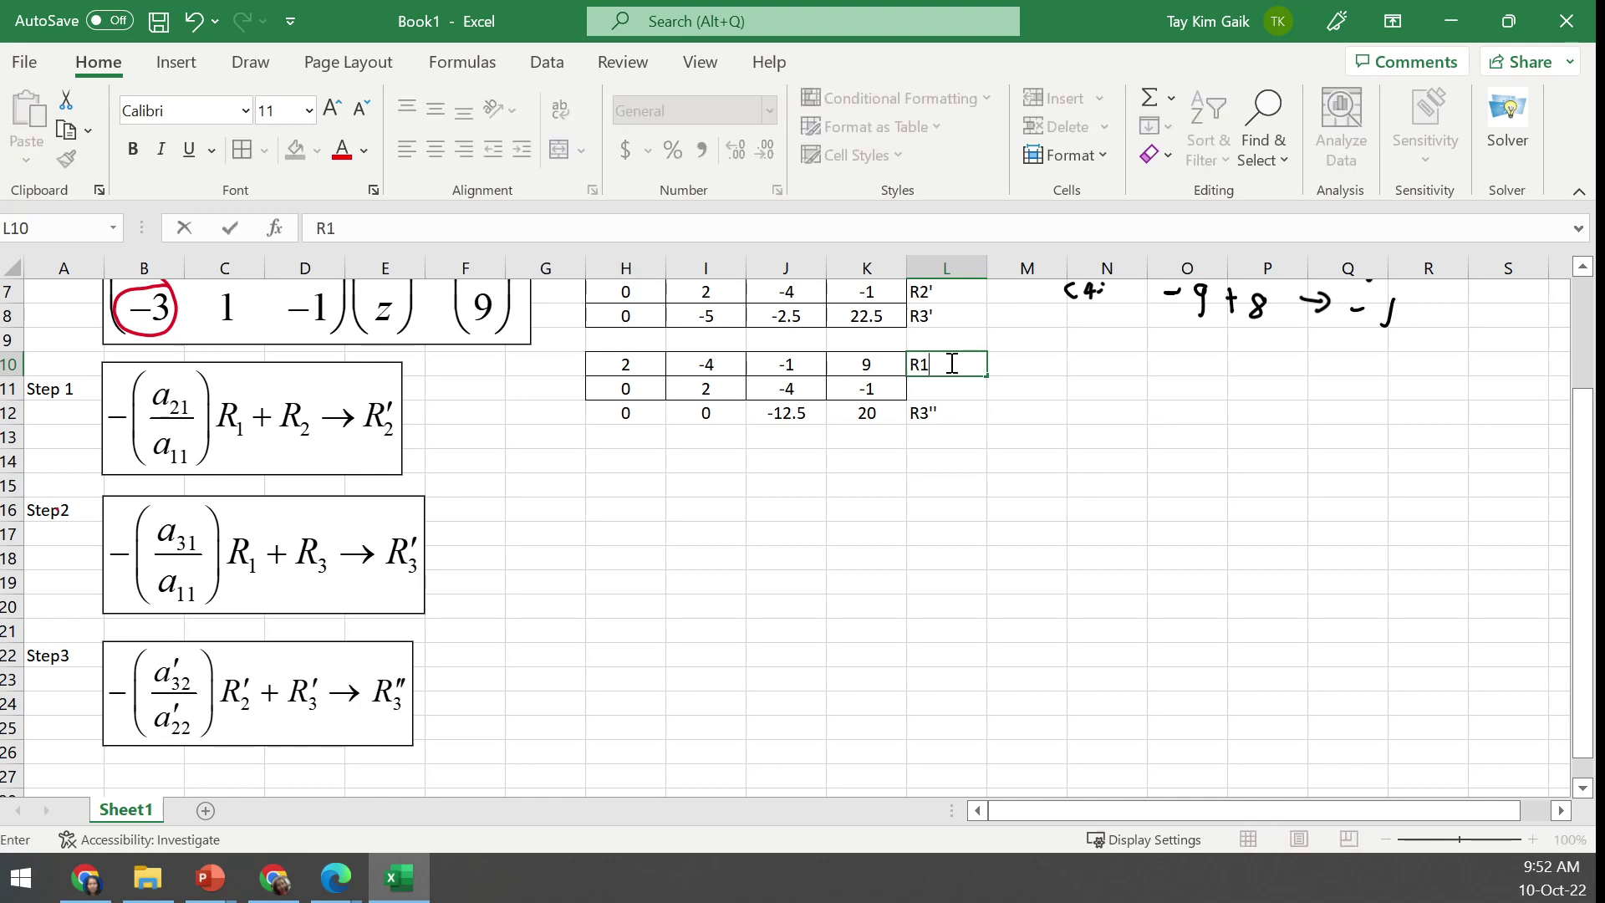
click(943, 396)
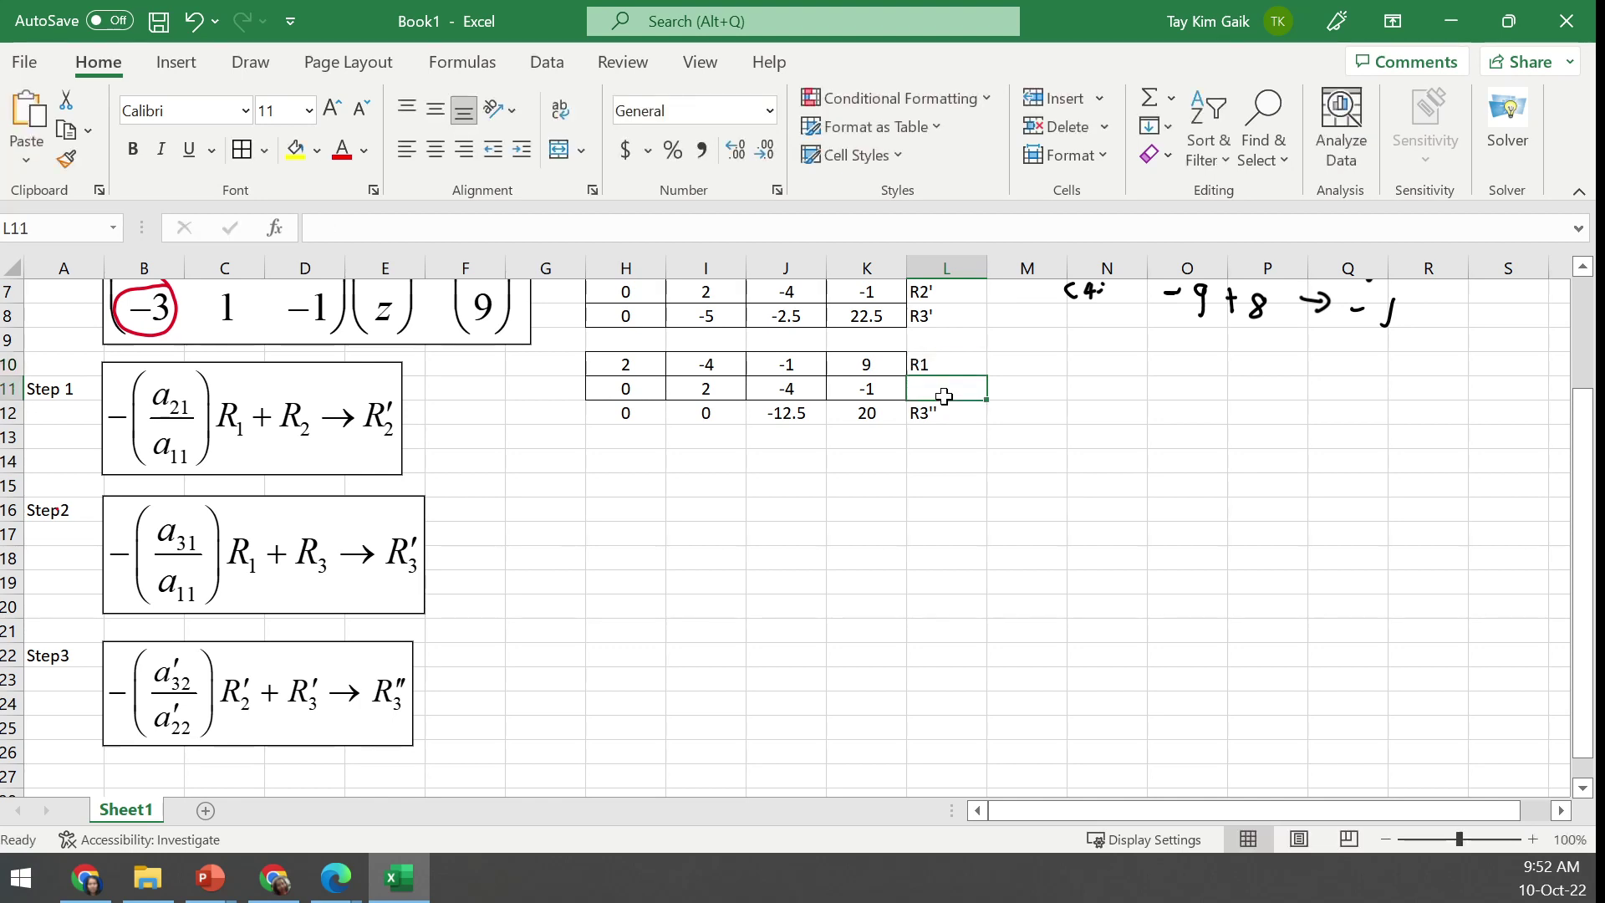
text(R)
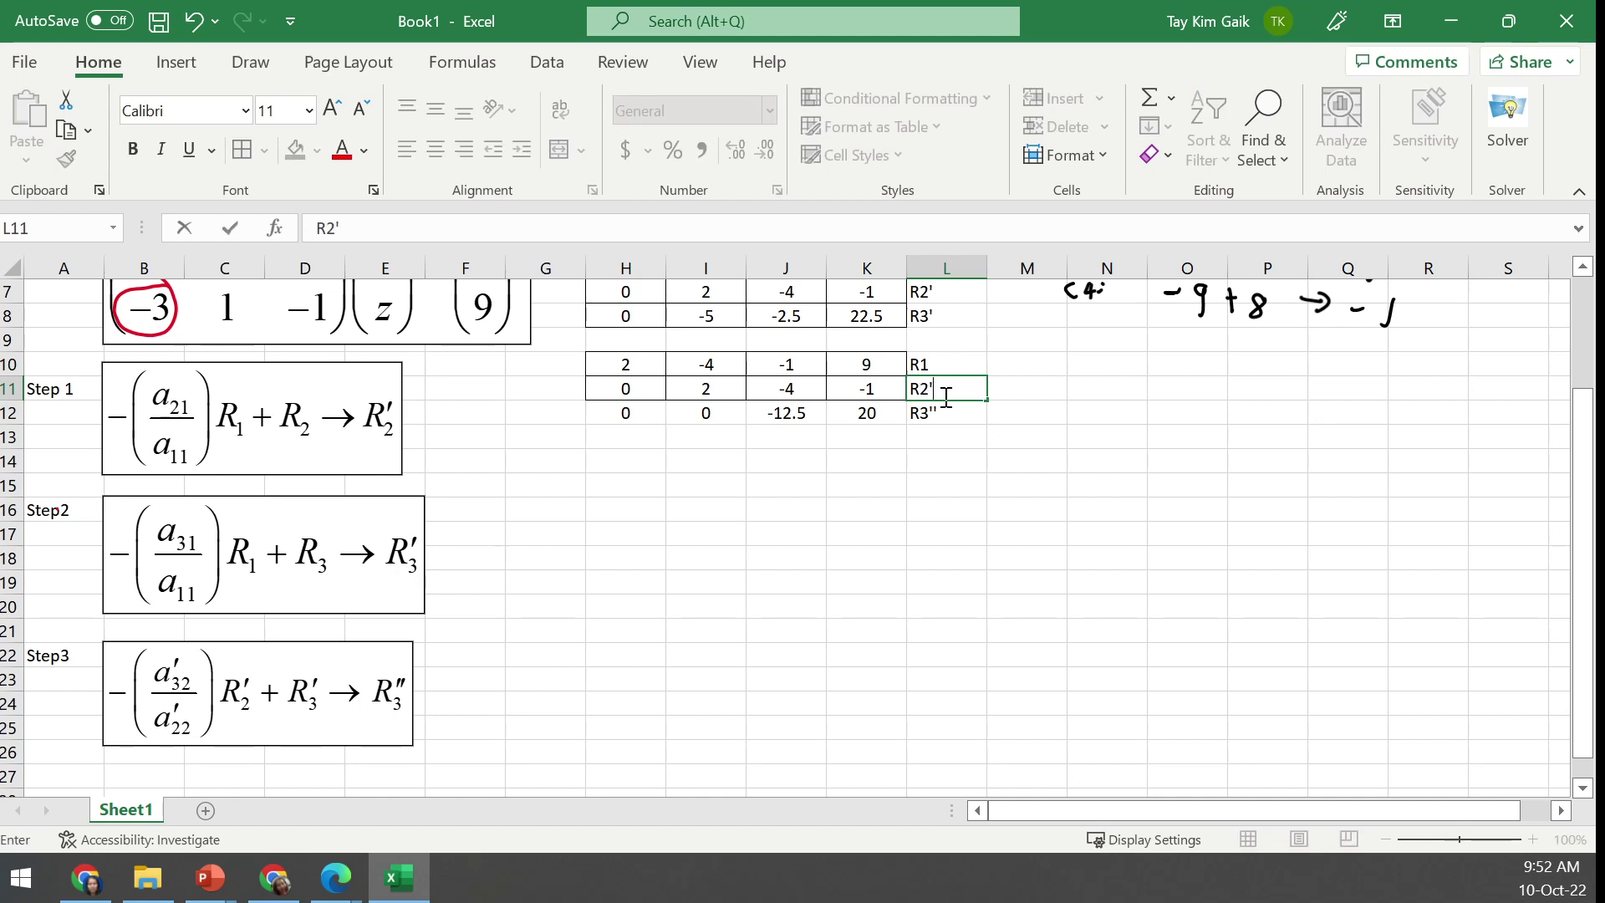
text(2')
click(968, 435)
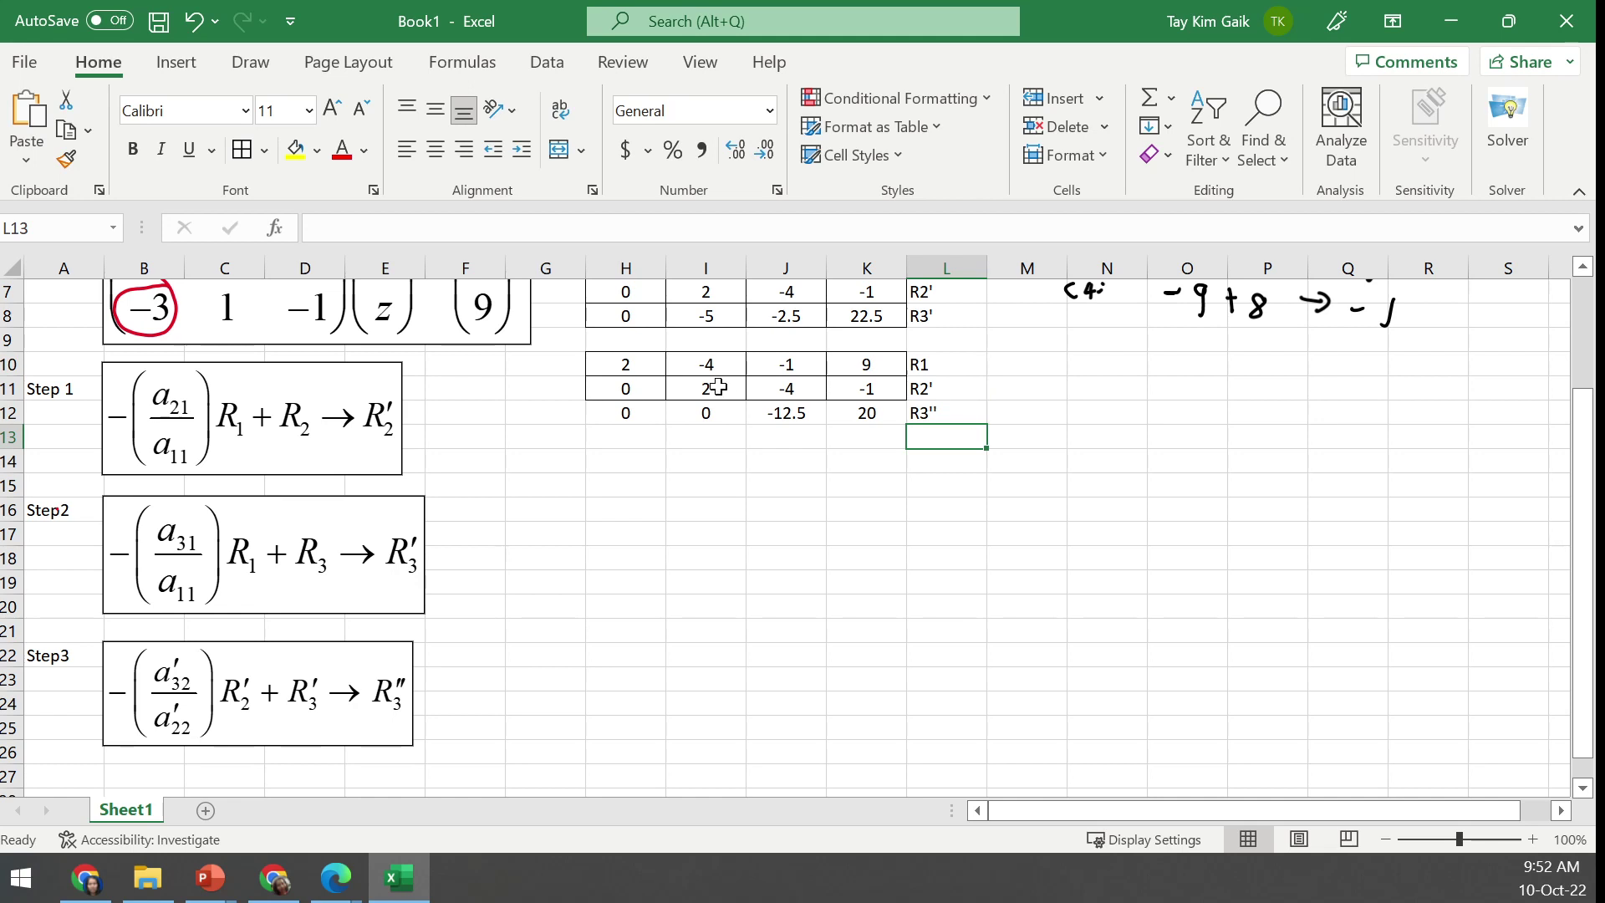
Add cell borders to H10:K12 and fill H10:K10, I11:K11 and J12:K12 with yellow
drag(616, 365, 835, 415)
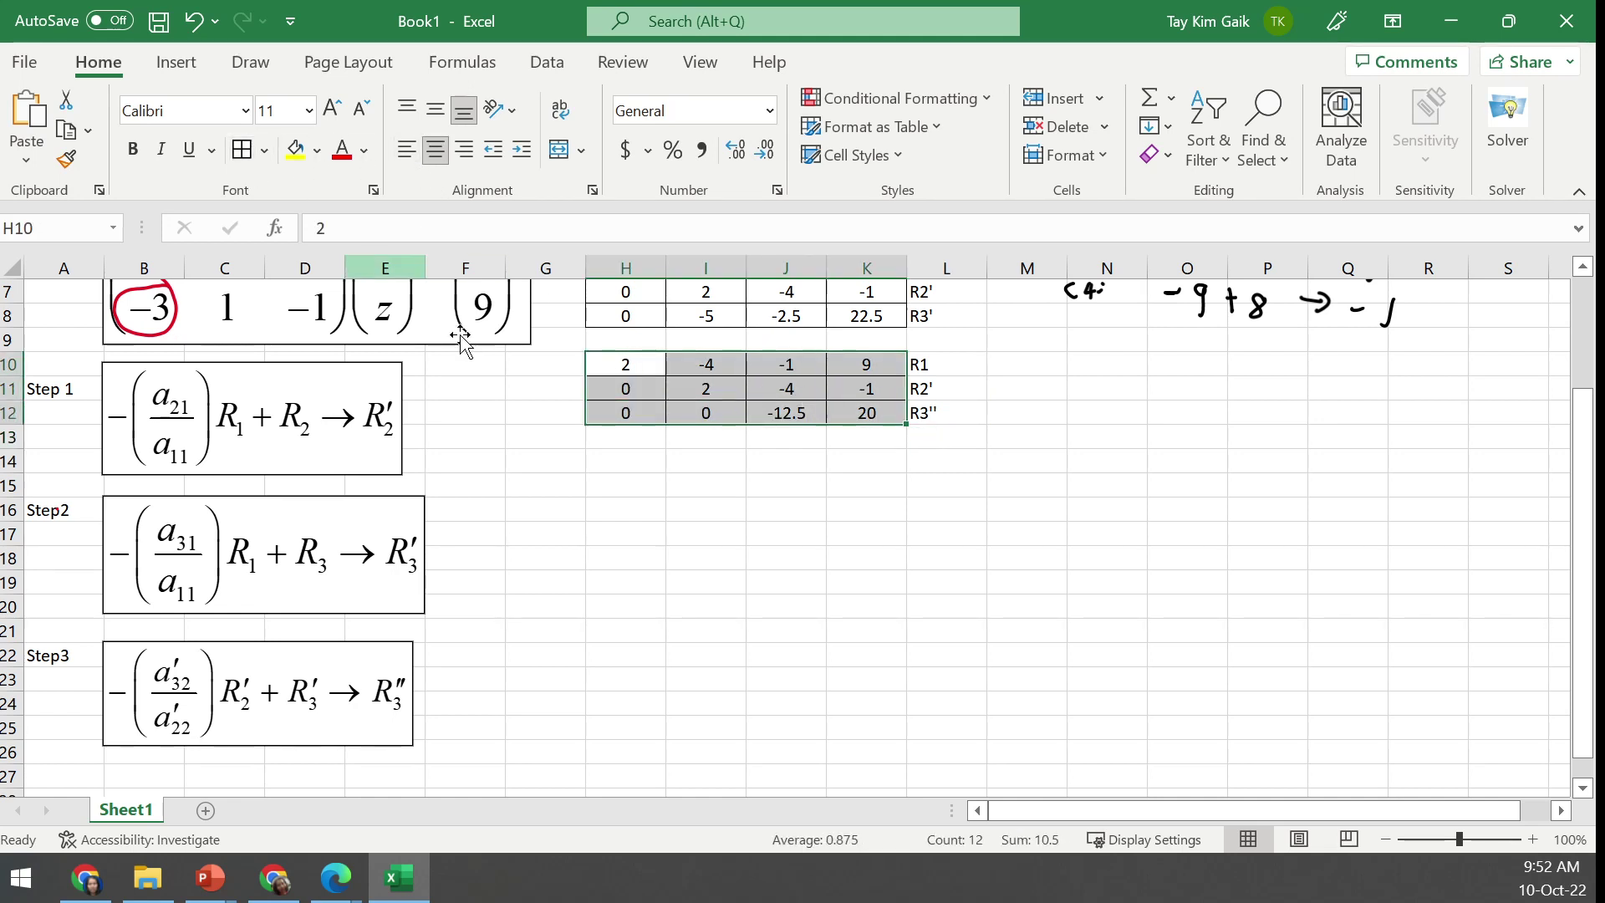
click(706, 464)
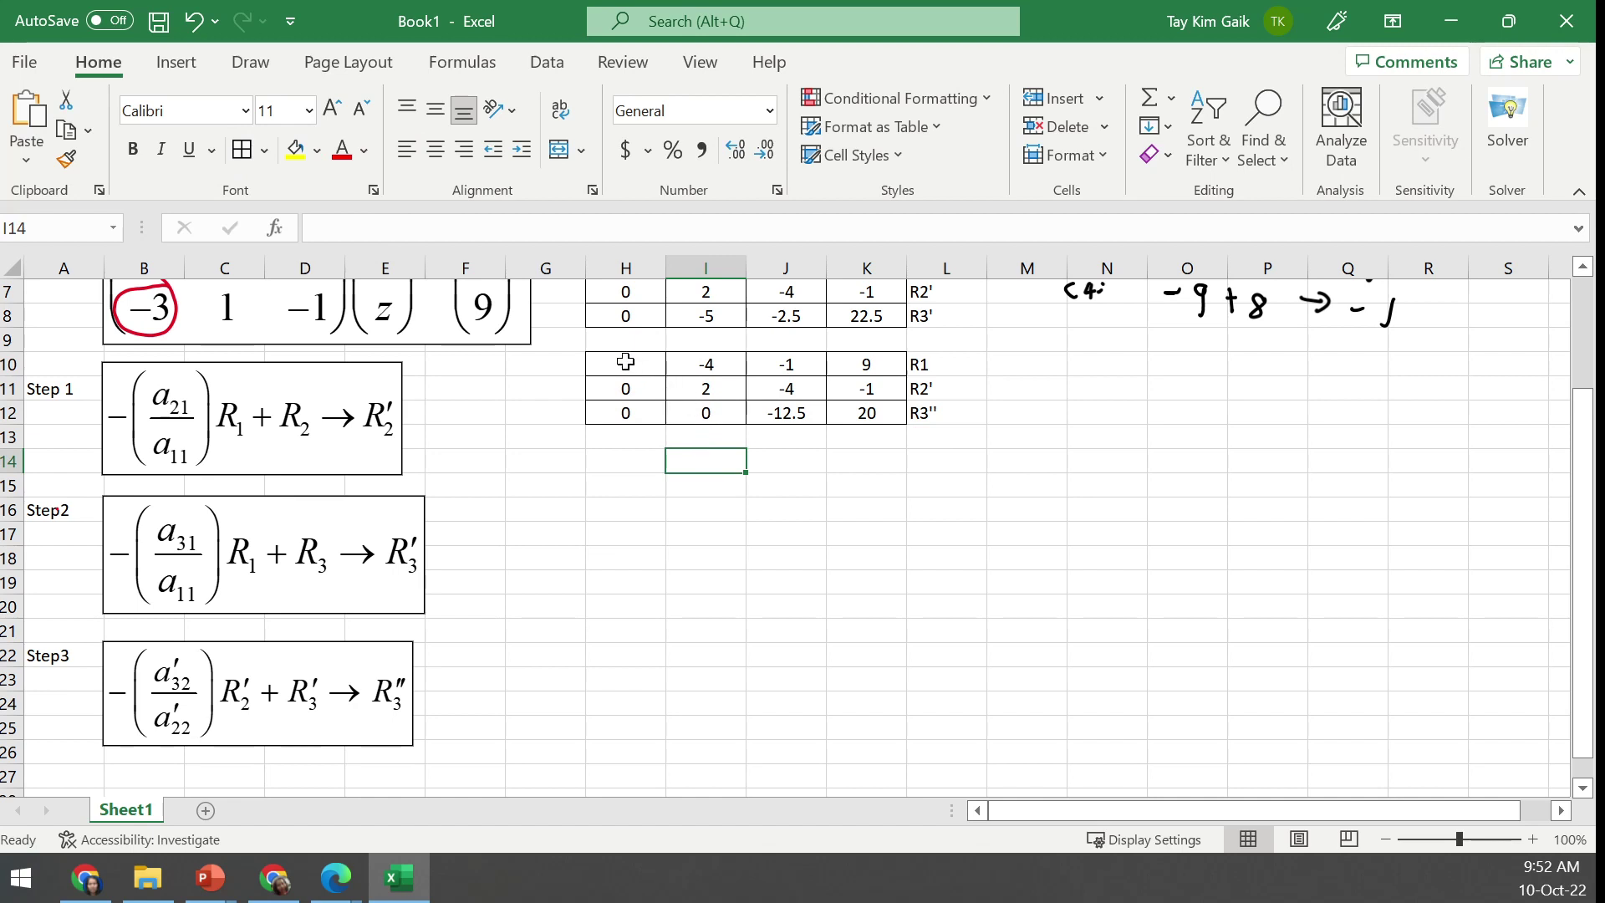
drag(625, 361, 835, 361)
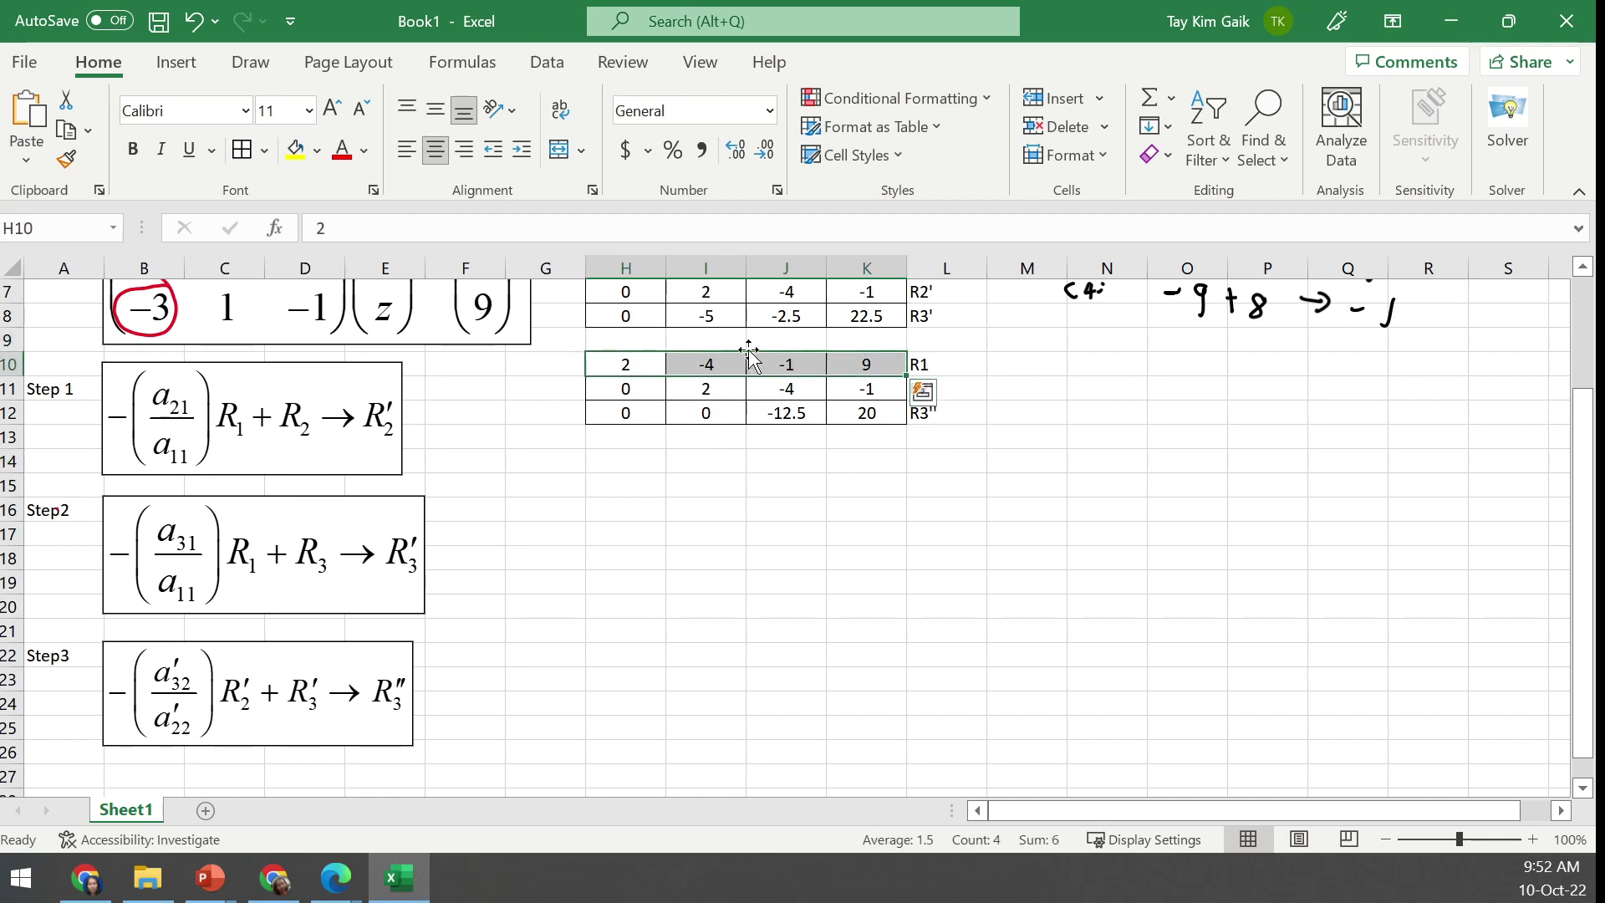
click(302, 152)
click(721, 389)
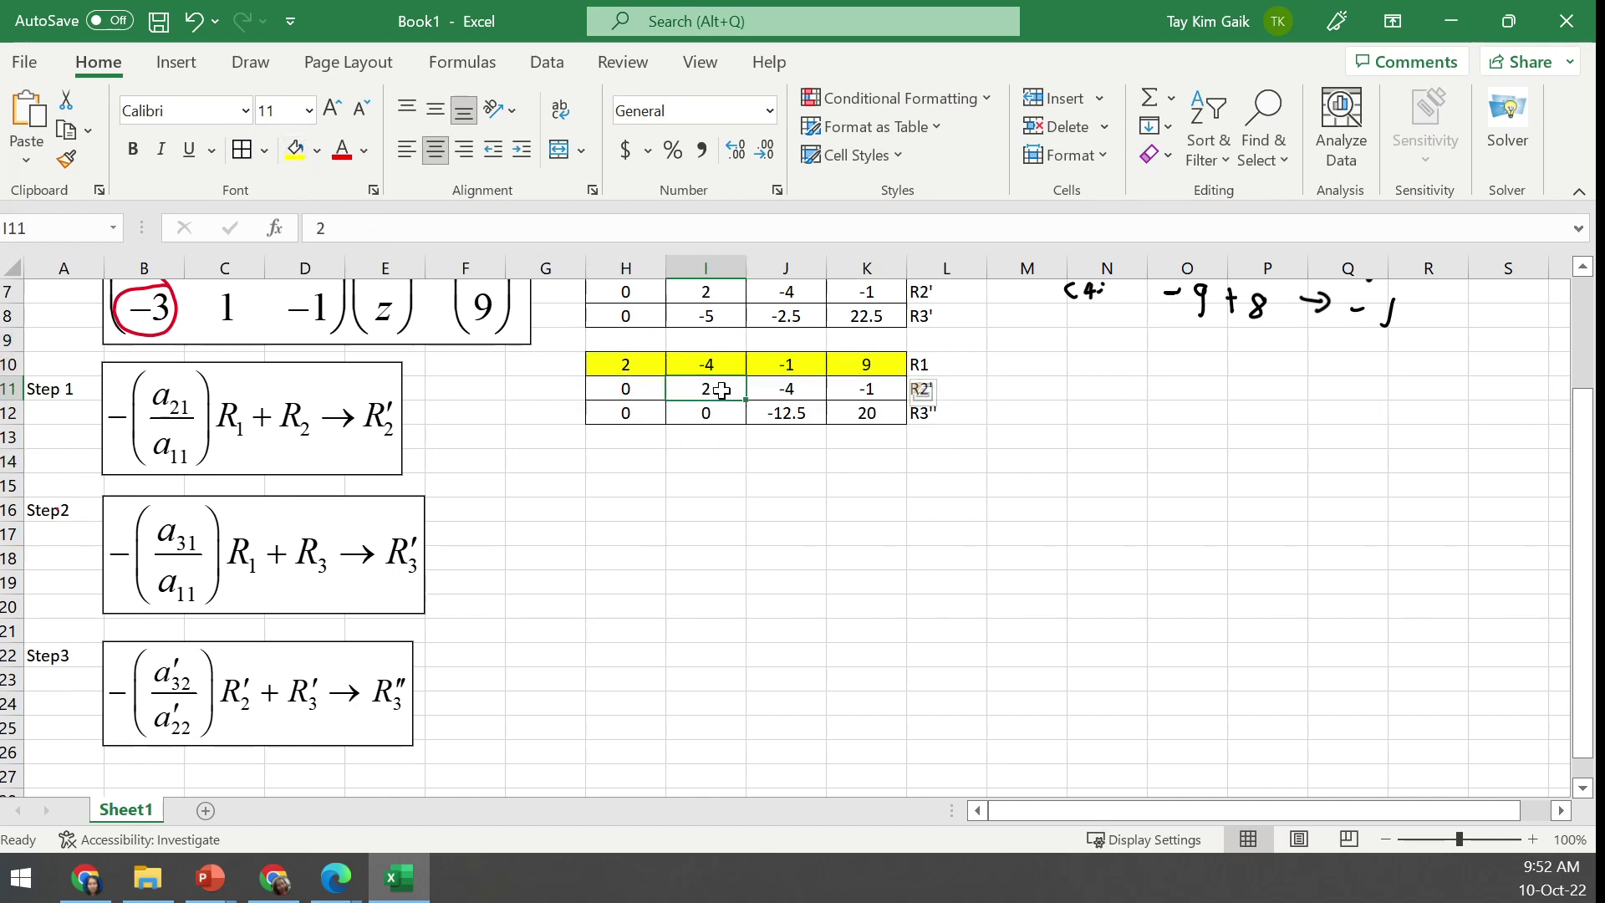
drag(720, 389, 849, 390)
click(294, 152)
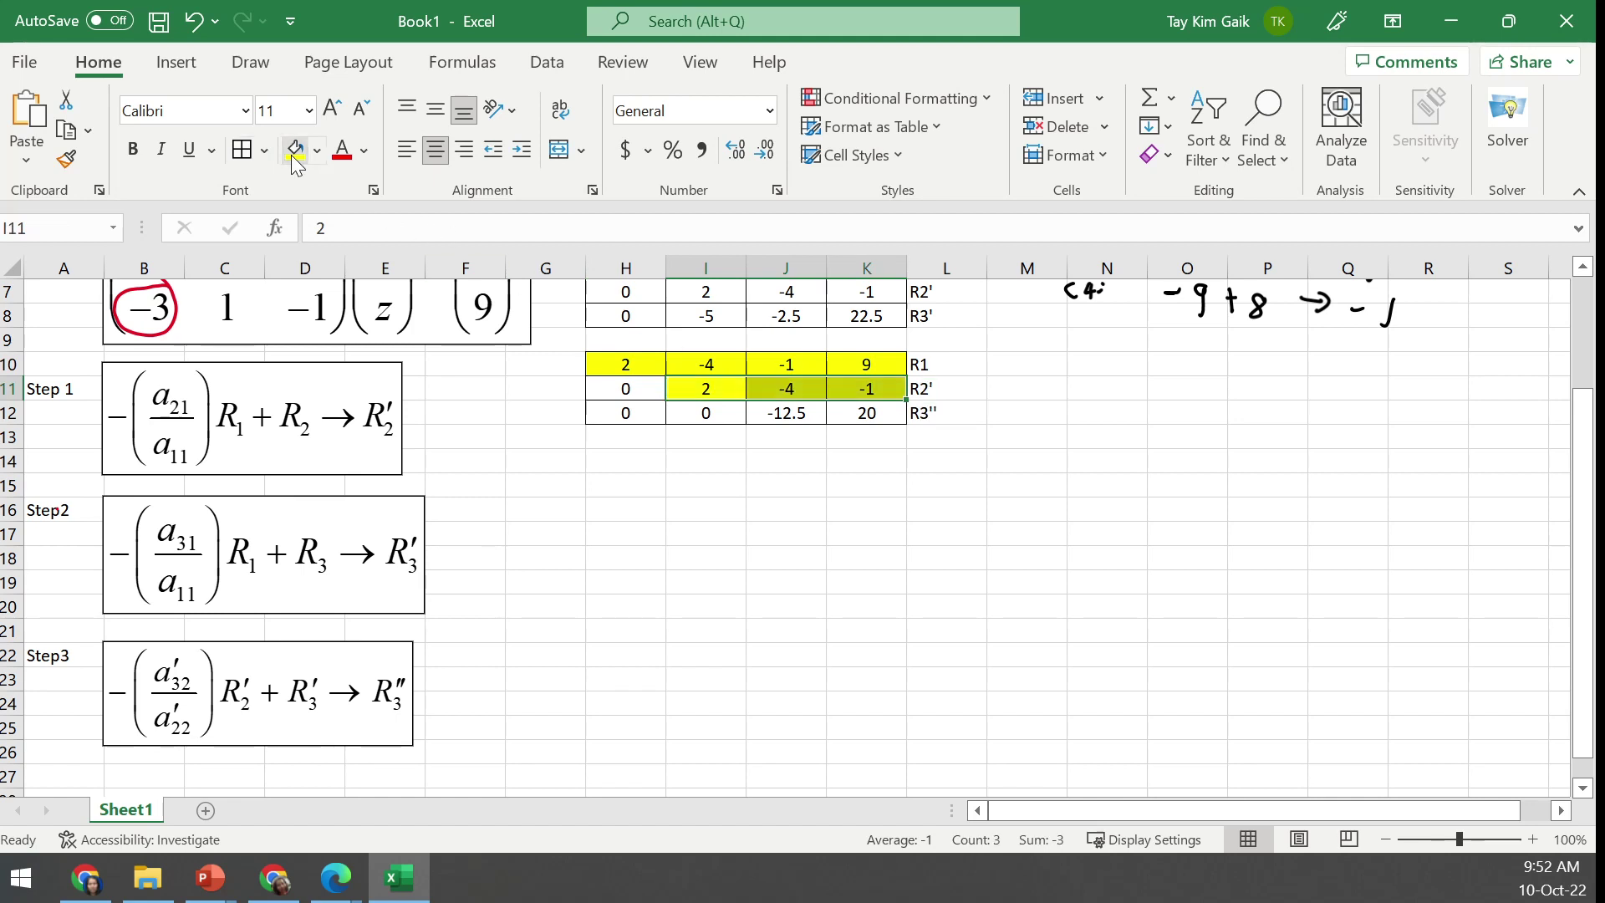
drag(784, 414, 861, 413)
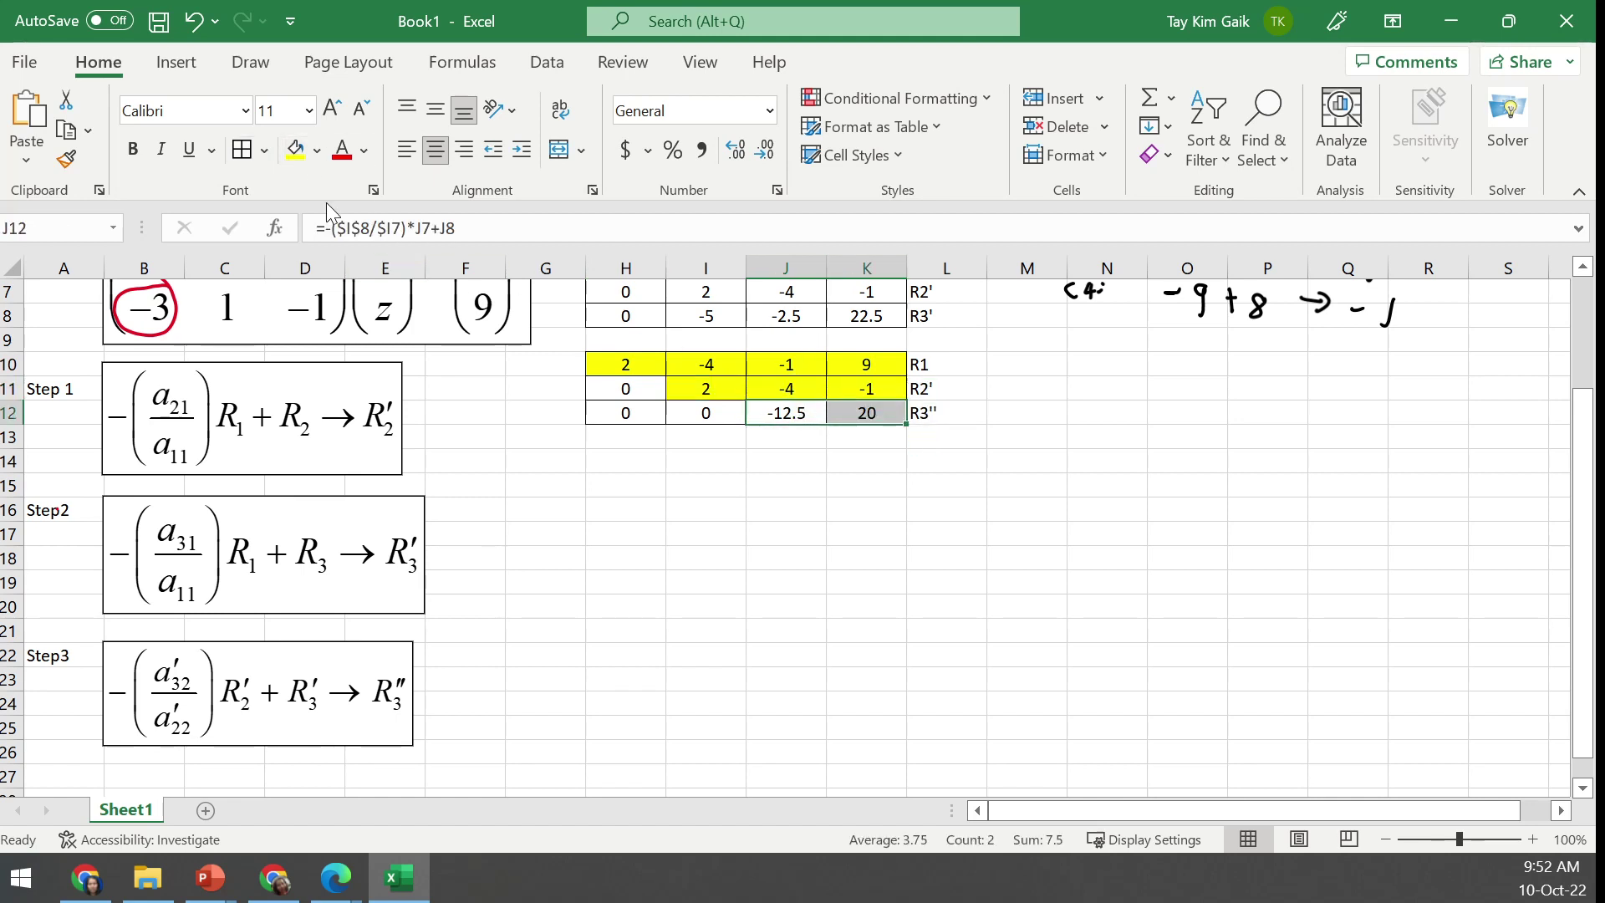
click(294, 152)
click(928, 489)
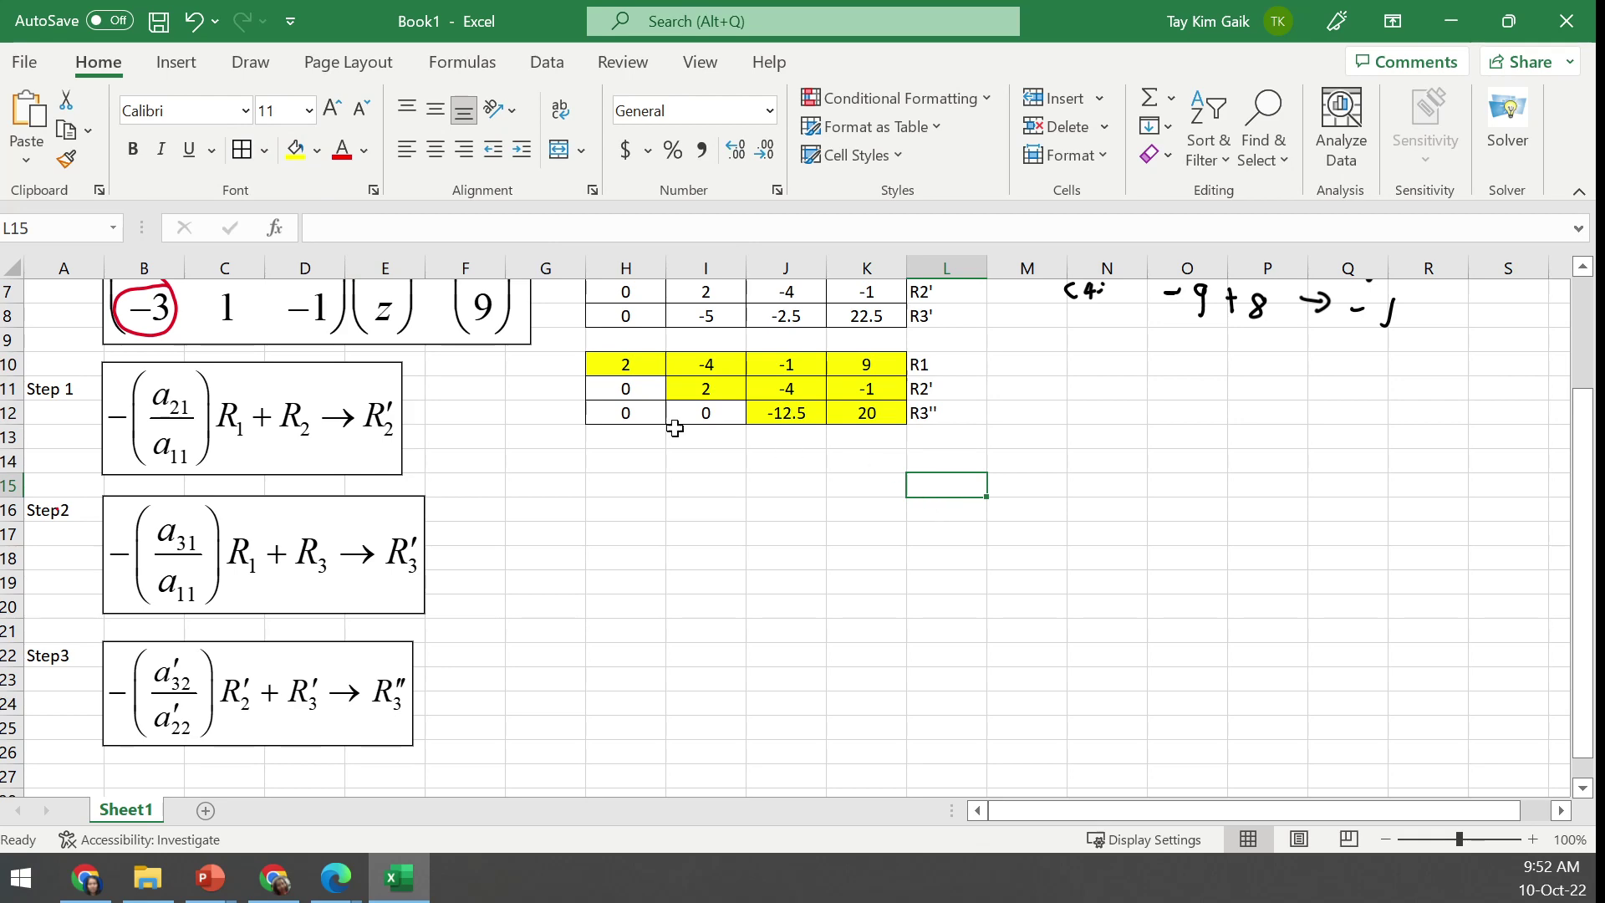
Enter the label S1 in G7, beside the second matrix's R2' row
drag(1588, 422, 1588, 309)
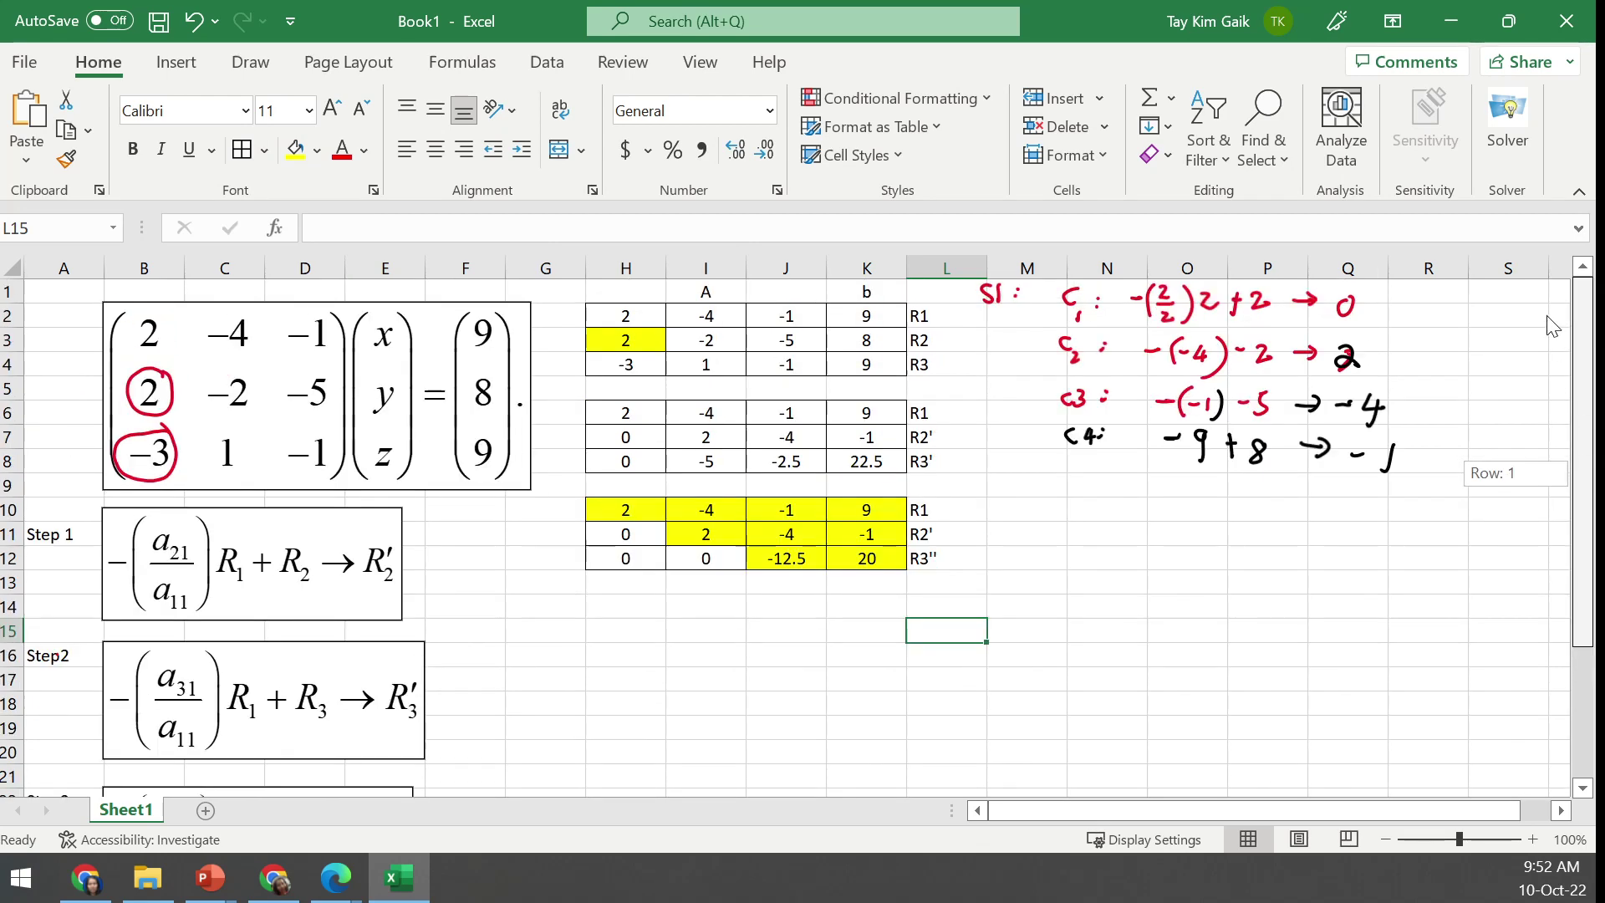
click(574, 436)
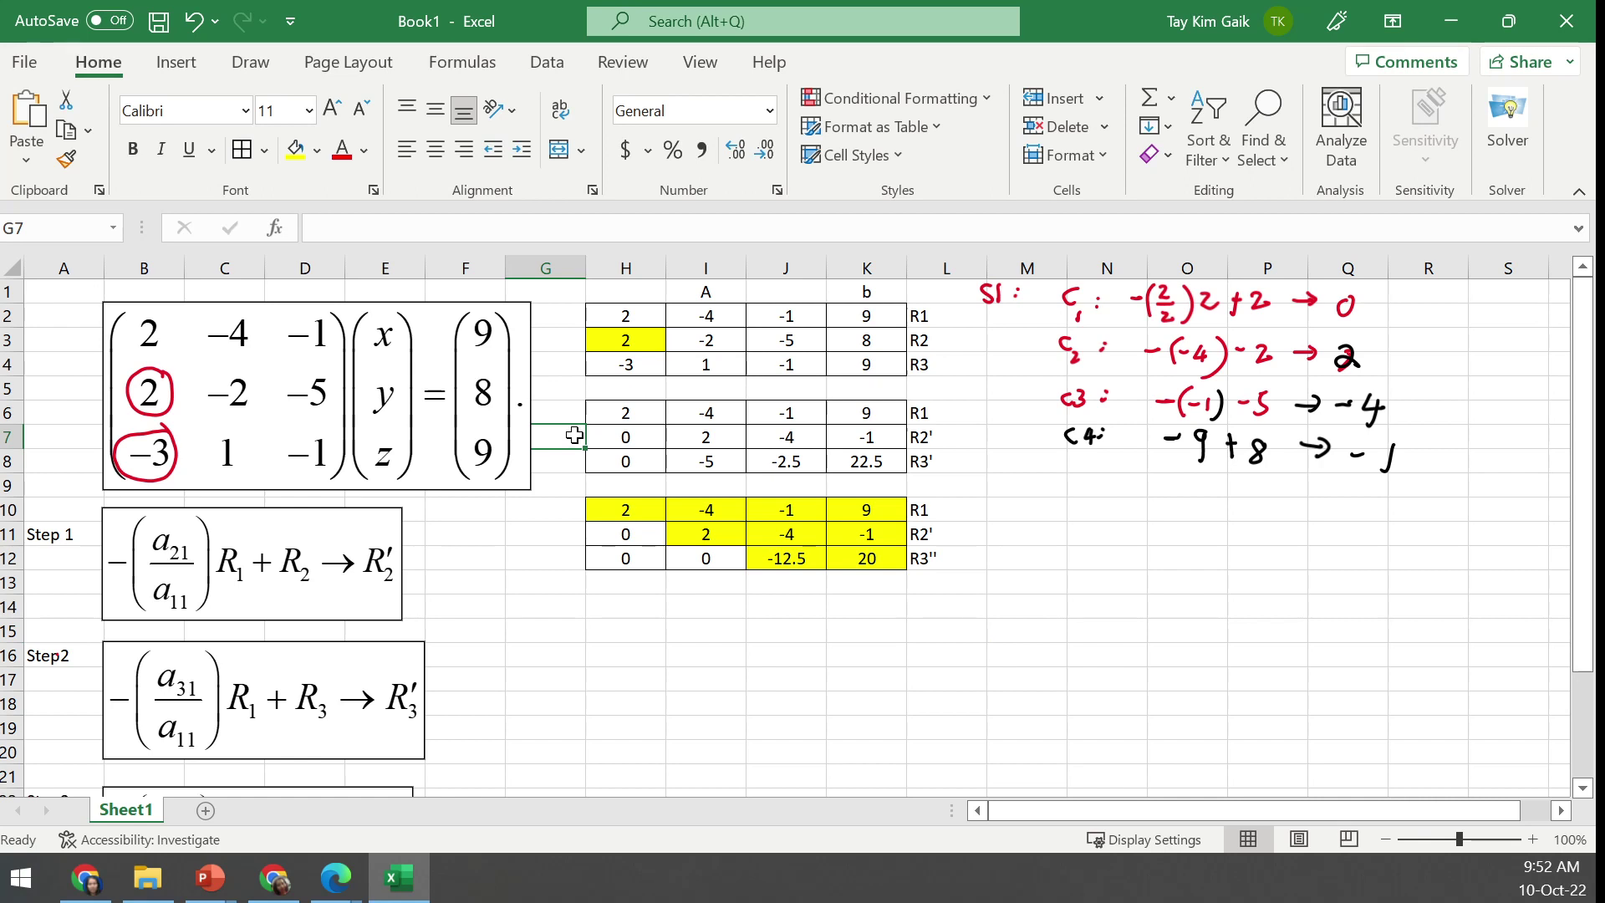
text(S1)
key(Return)
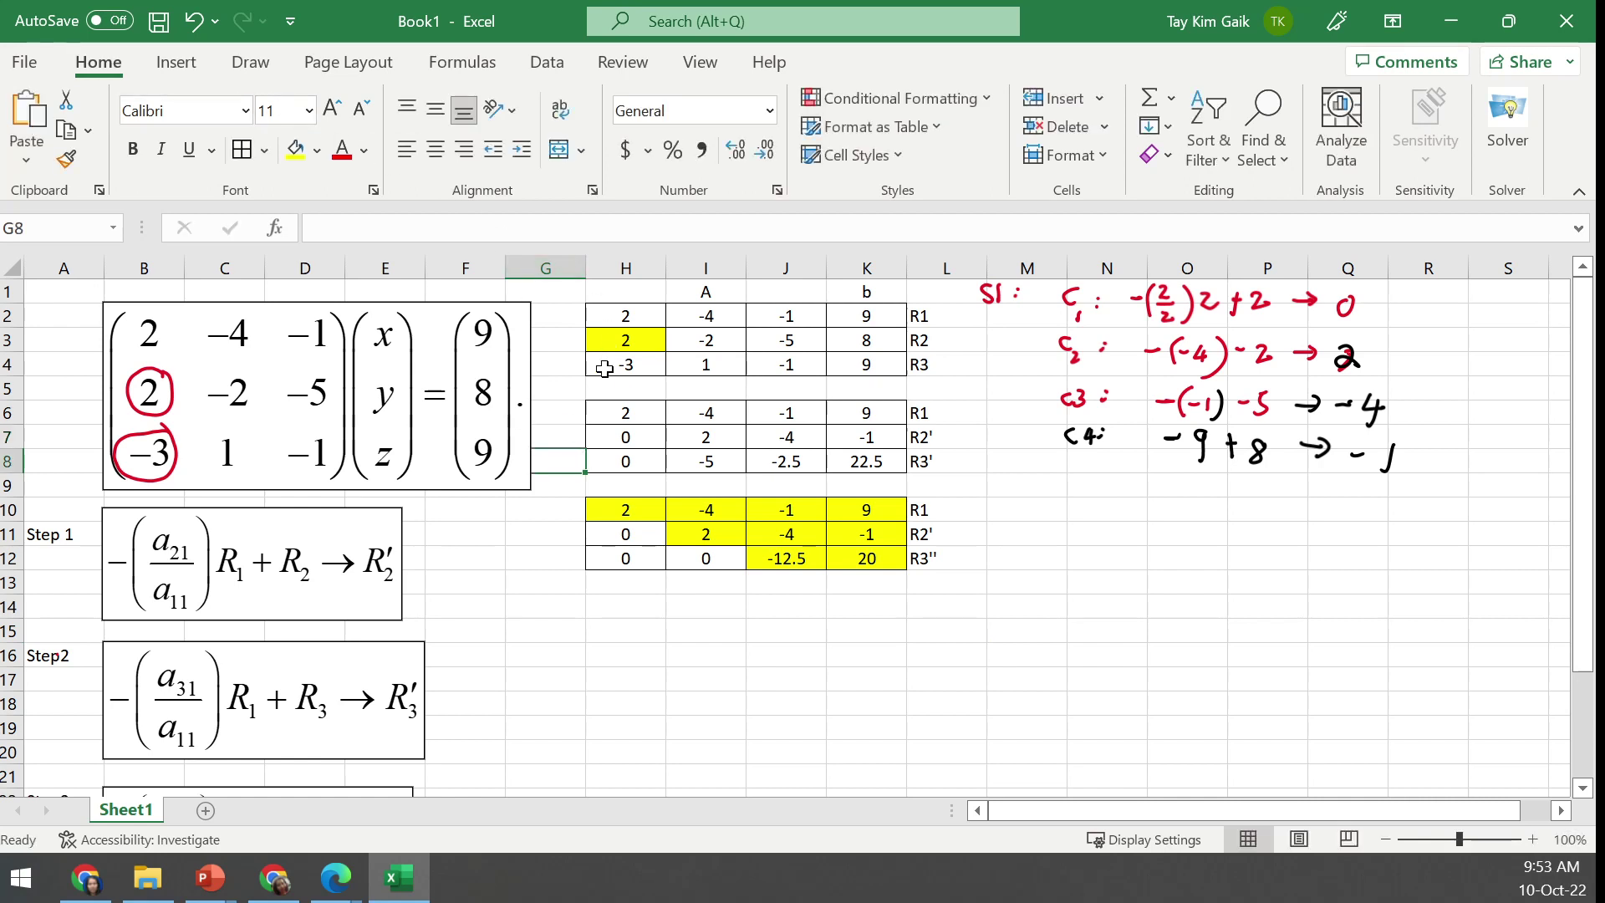
Move the matrix equation picture clear of column G and centre the S1 label in G7
click(1000, 445)
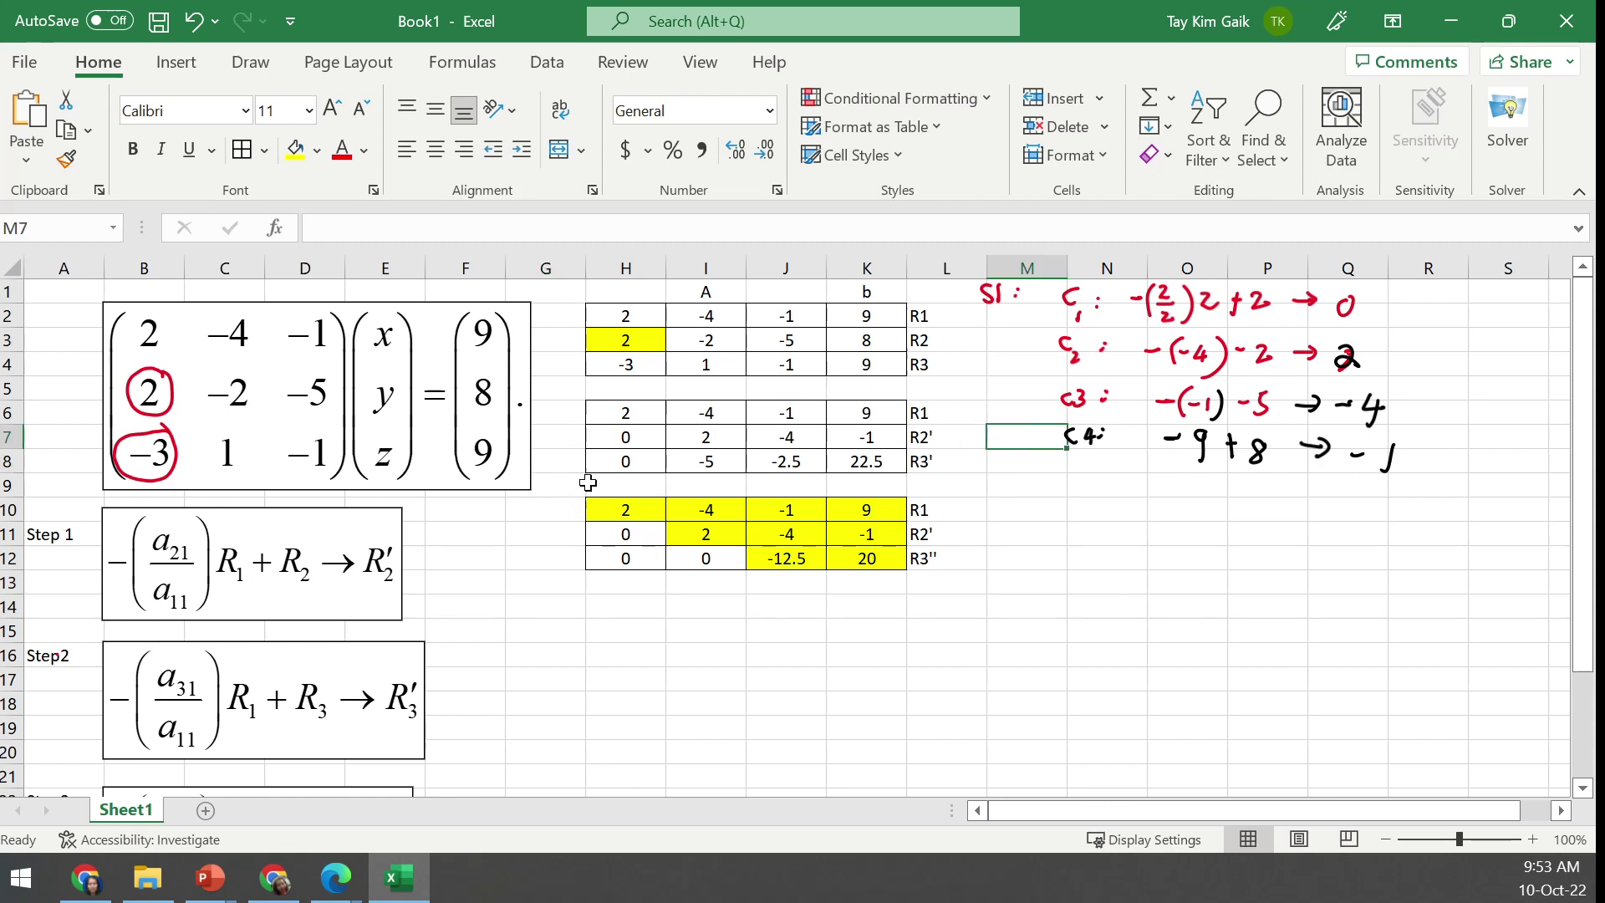
drag(425, 308, 389, 307)
click(549, 427)
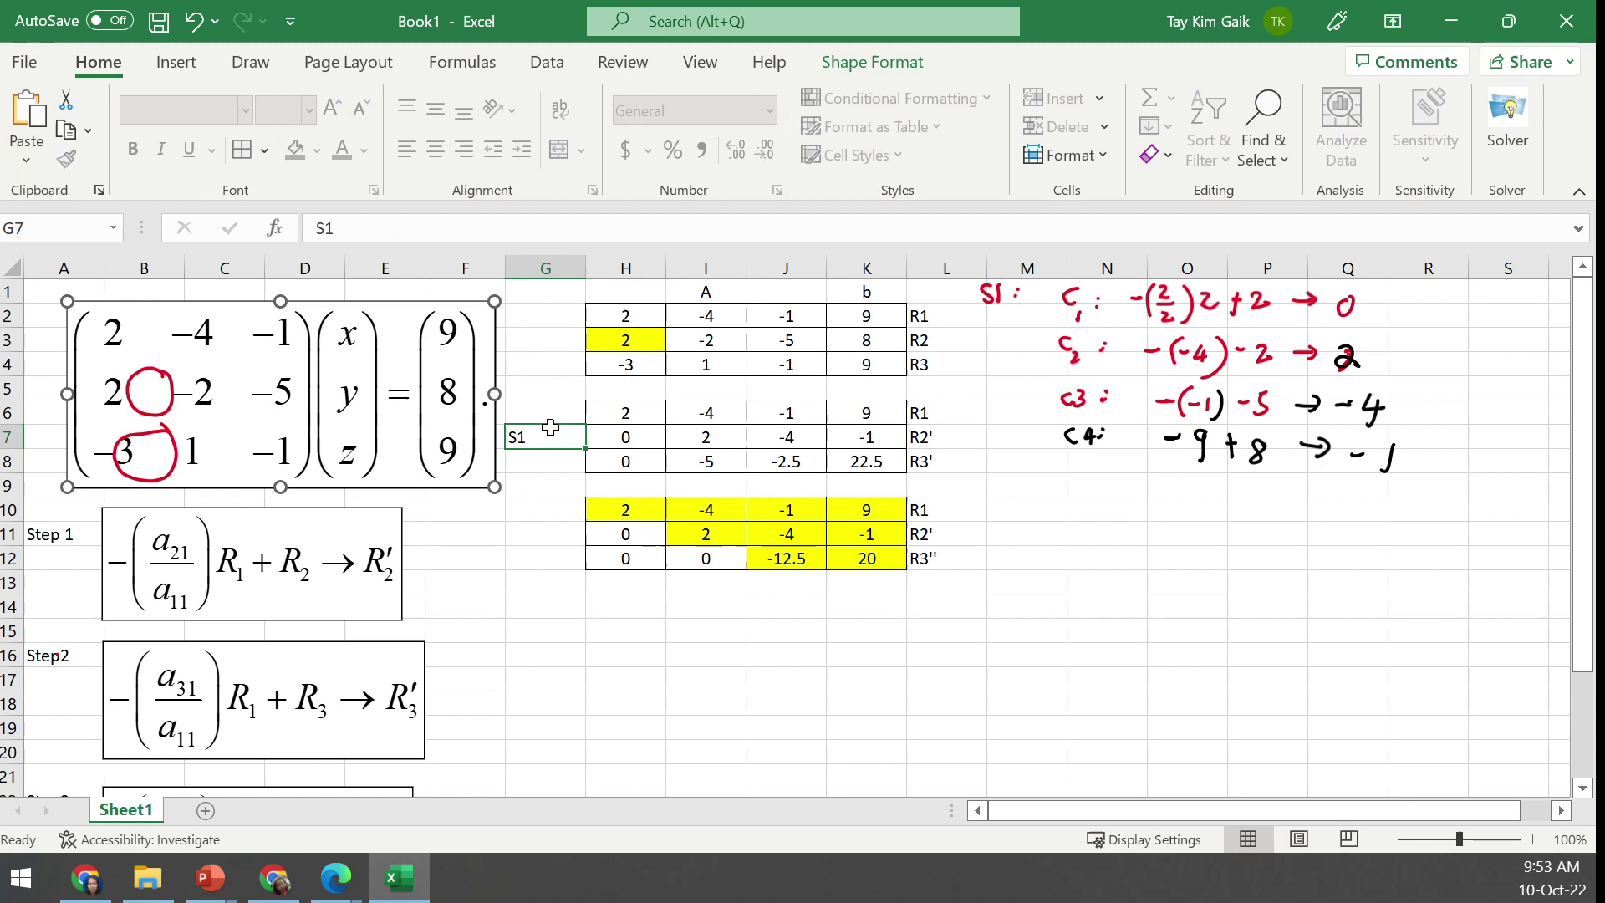
click(434, 150)
Enter the labels S2 in G8 and S3 in G12, and centre both
click(557, 470)
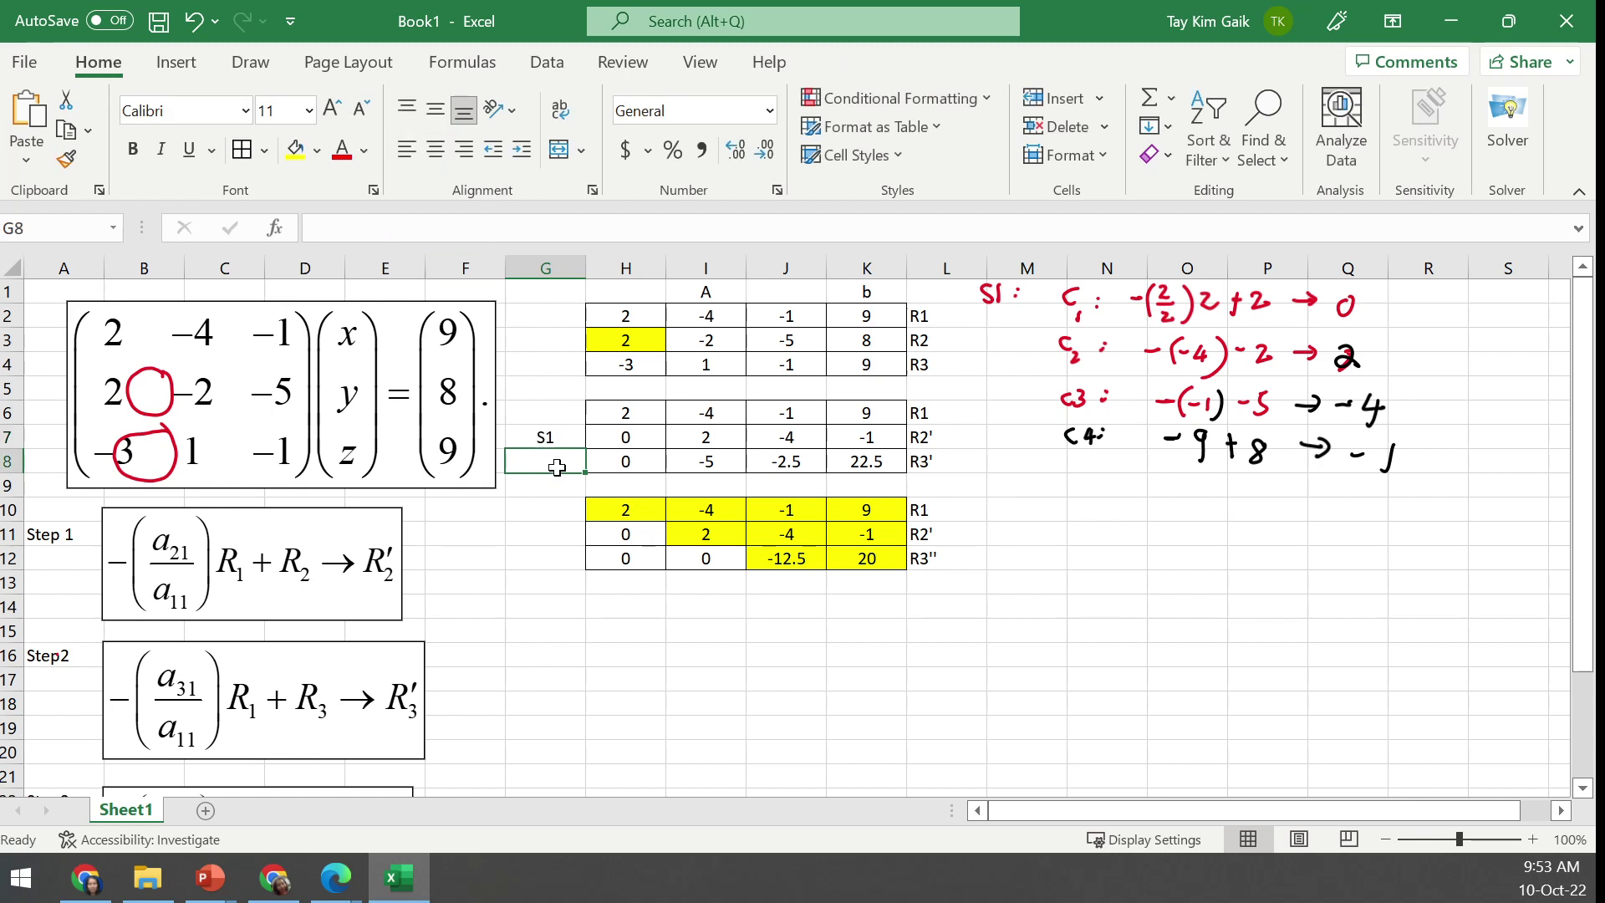
text(S2)
click(580, 561)
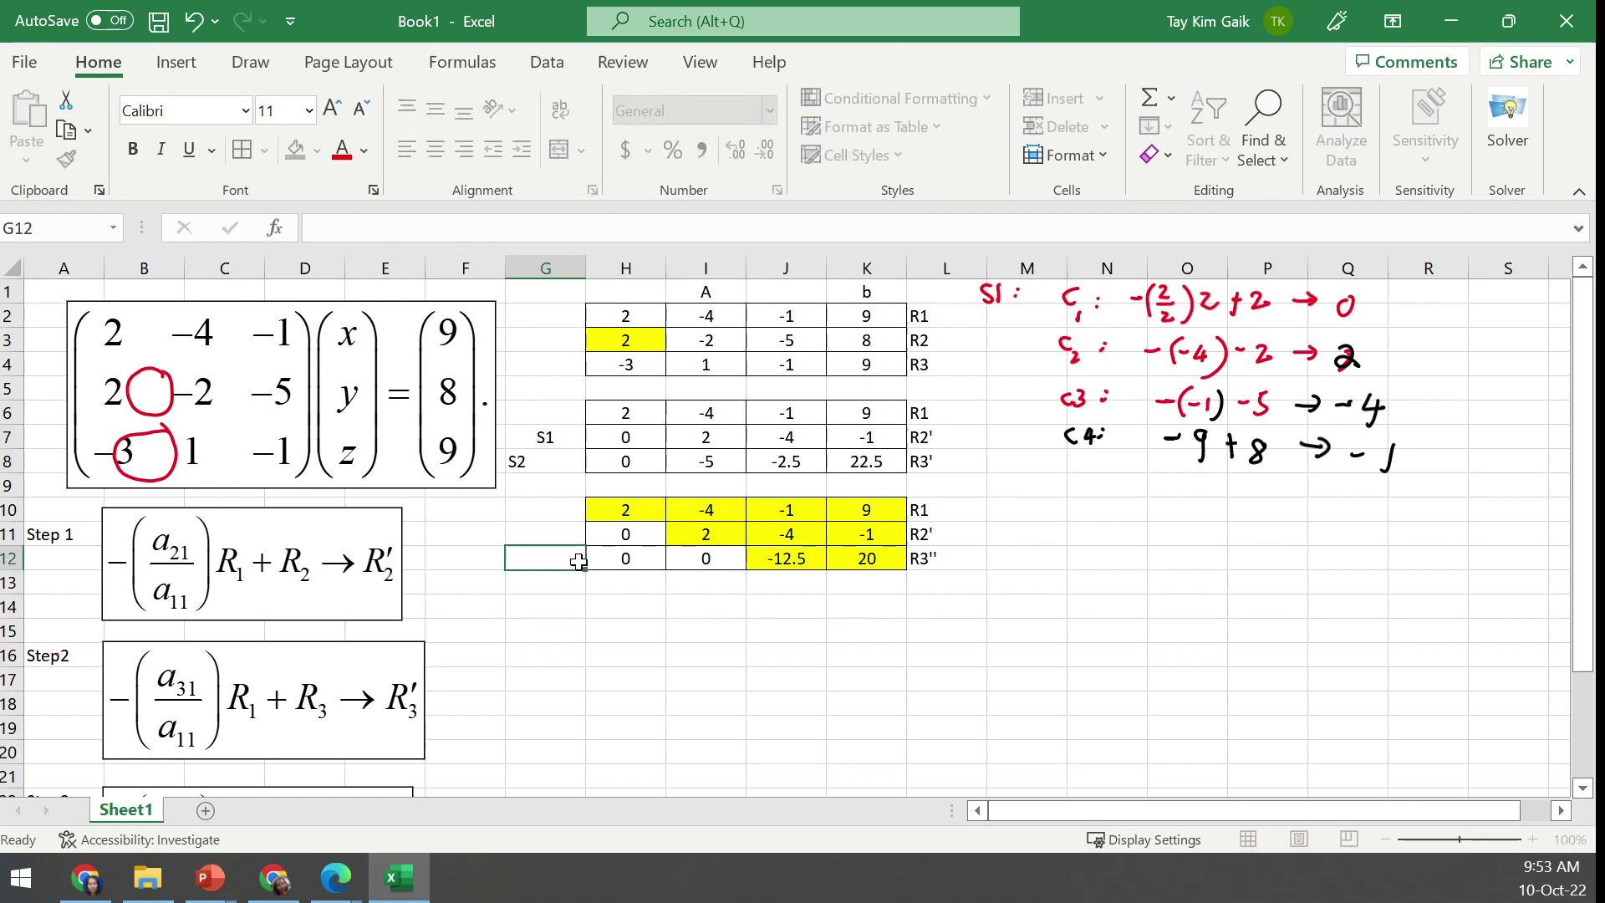
text(S3)
click(620, 677)
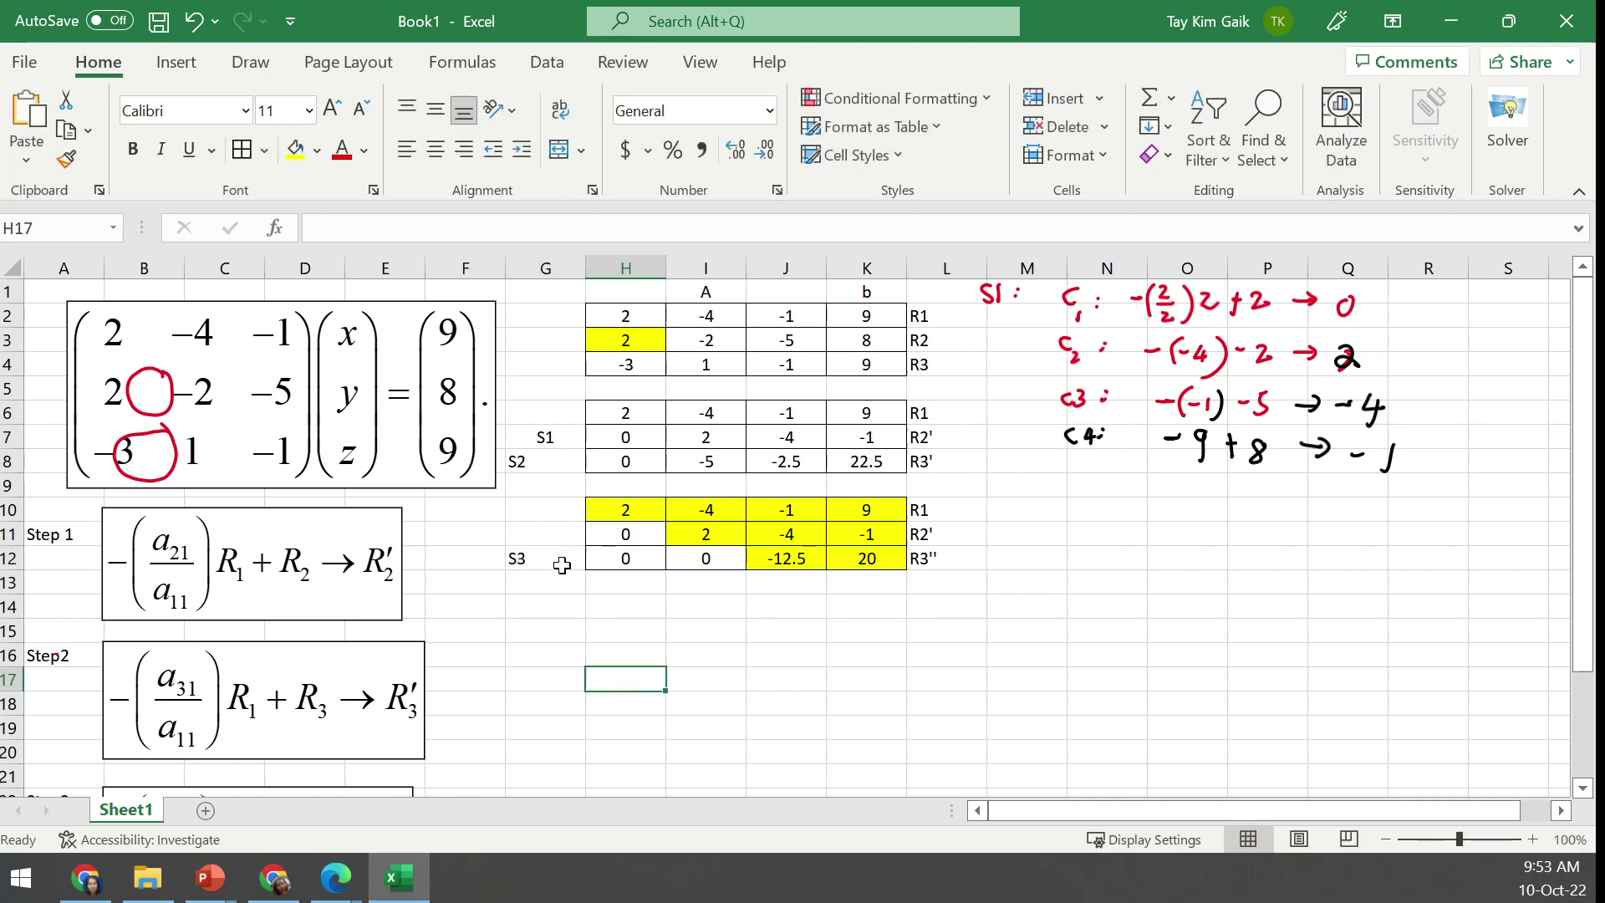
click(562, 562)
click(436, 159)
click(556, 461)
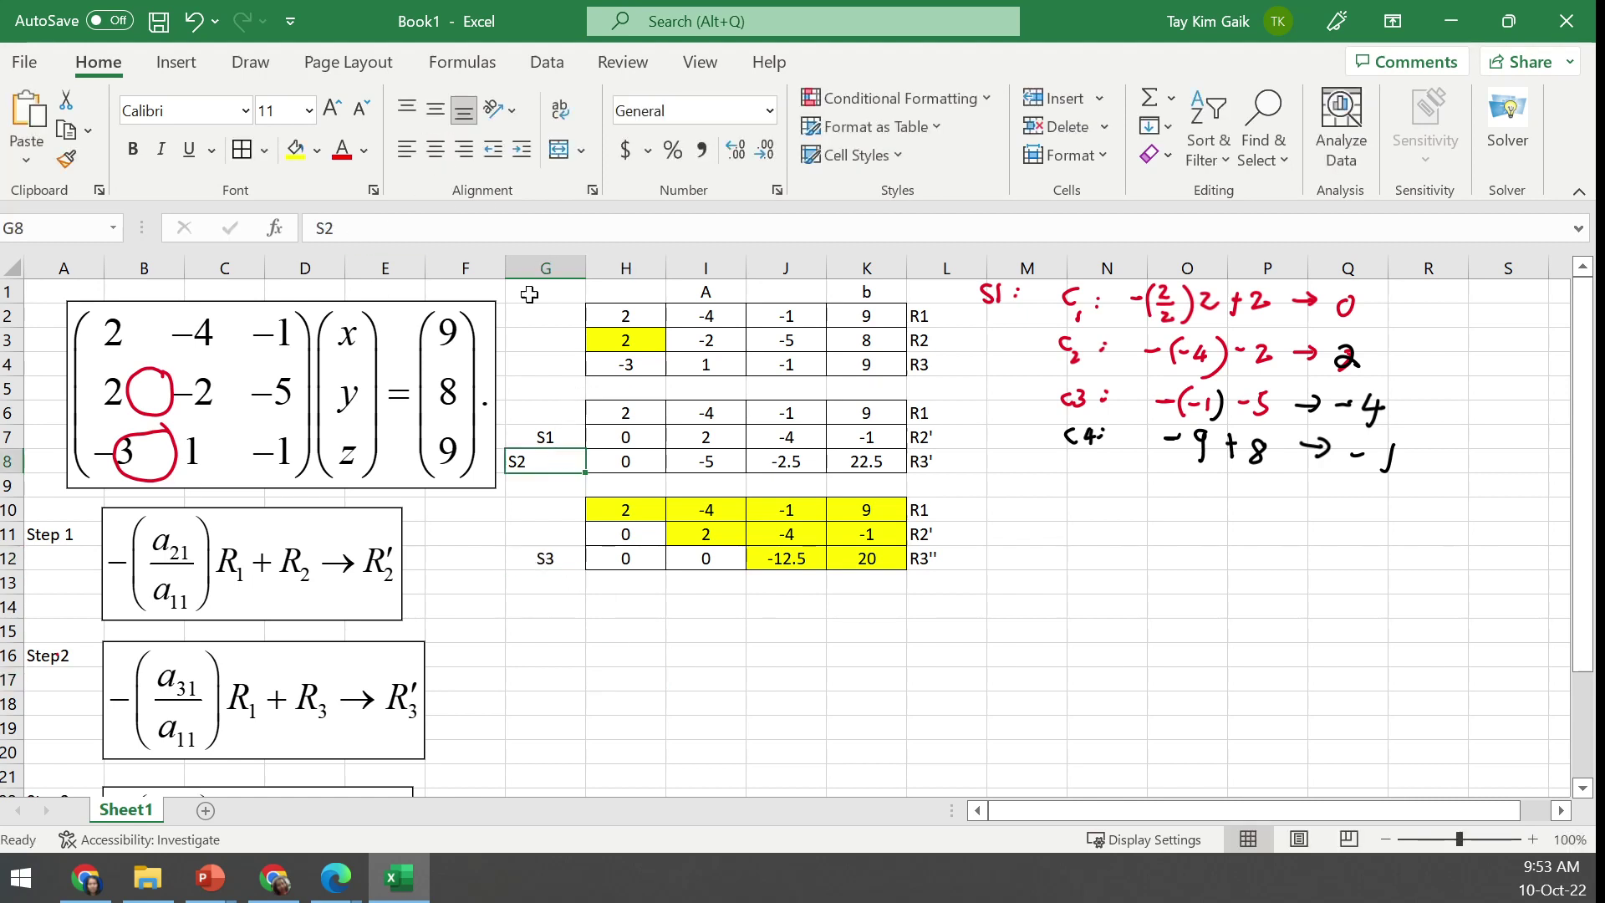
click(437, 159)
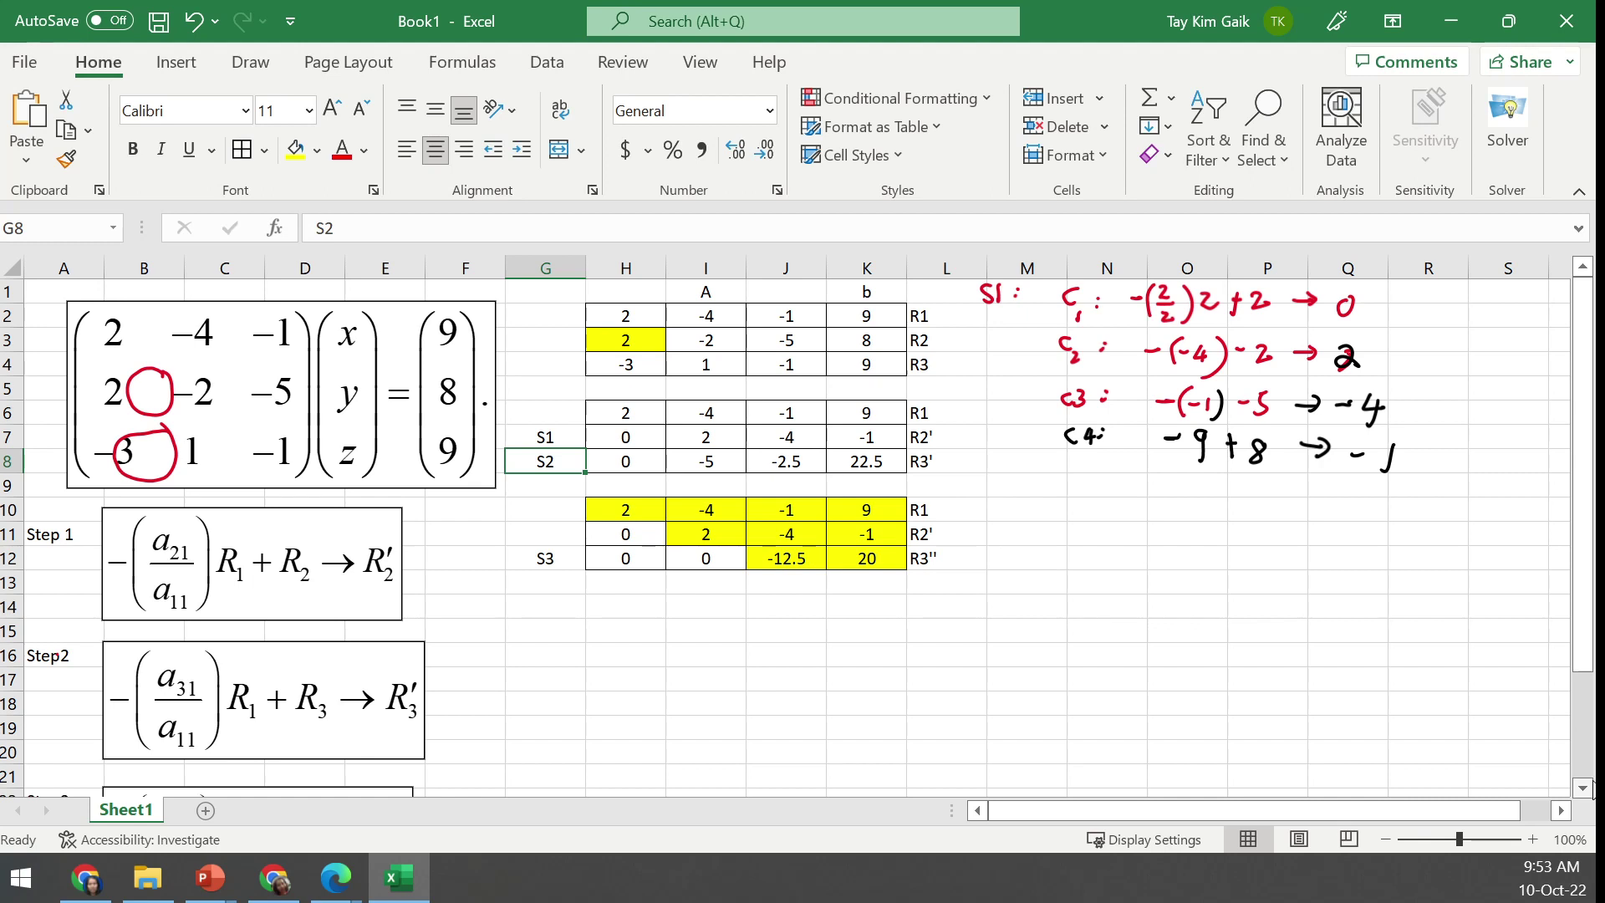
Enter the unknowns x, y and z in J14, J15 and J16 below the upper triangular matrix, and centre them
click(1582, 788)
click(1582, 789)
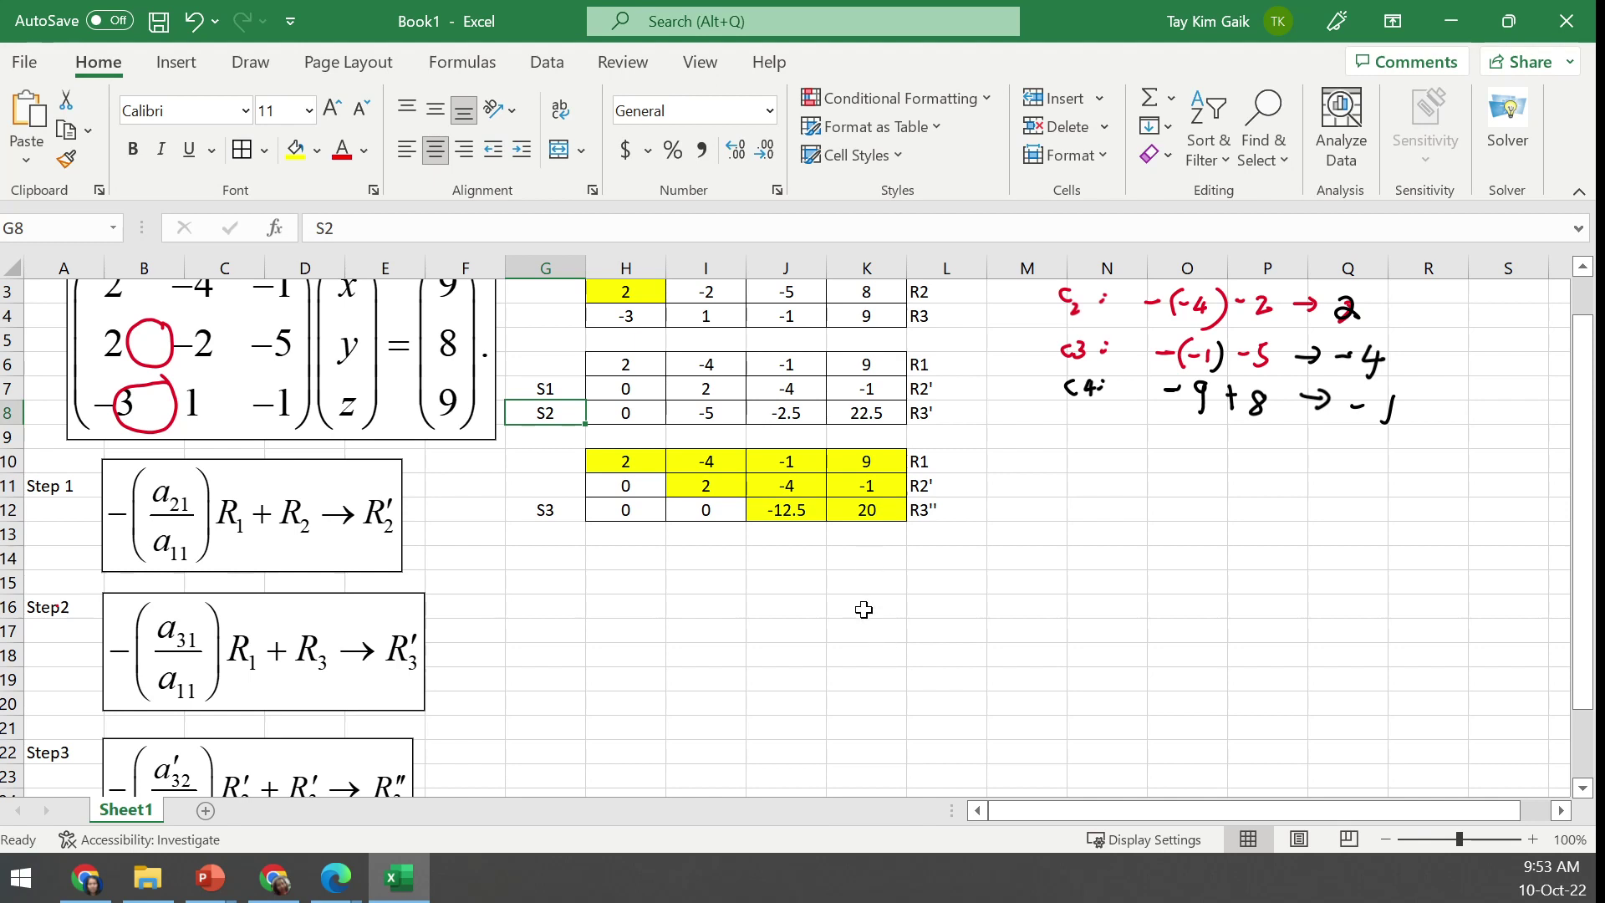
click(809, 612)
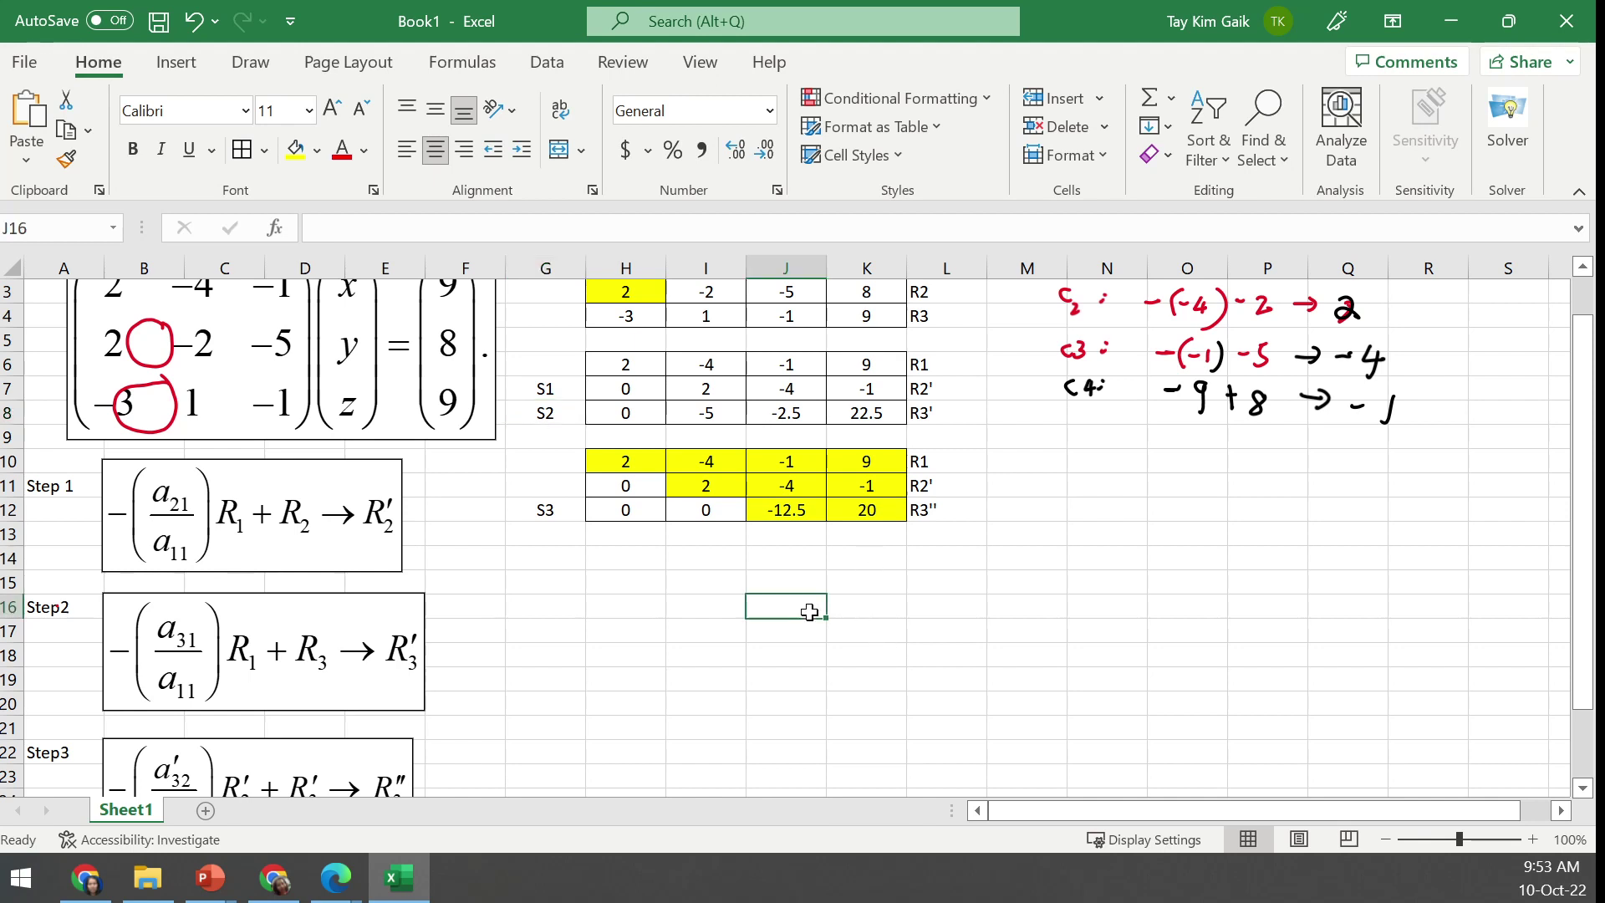
text(z)
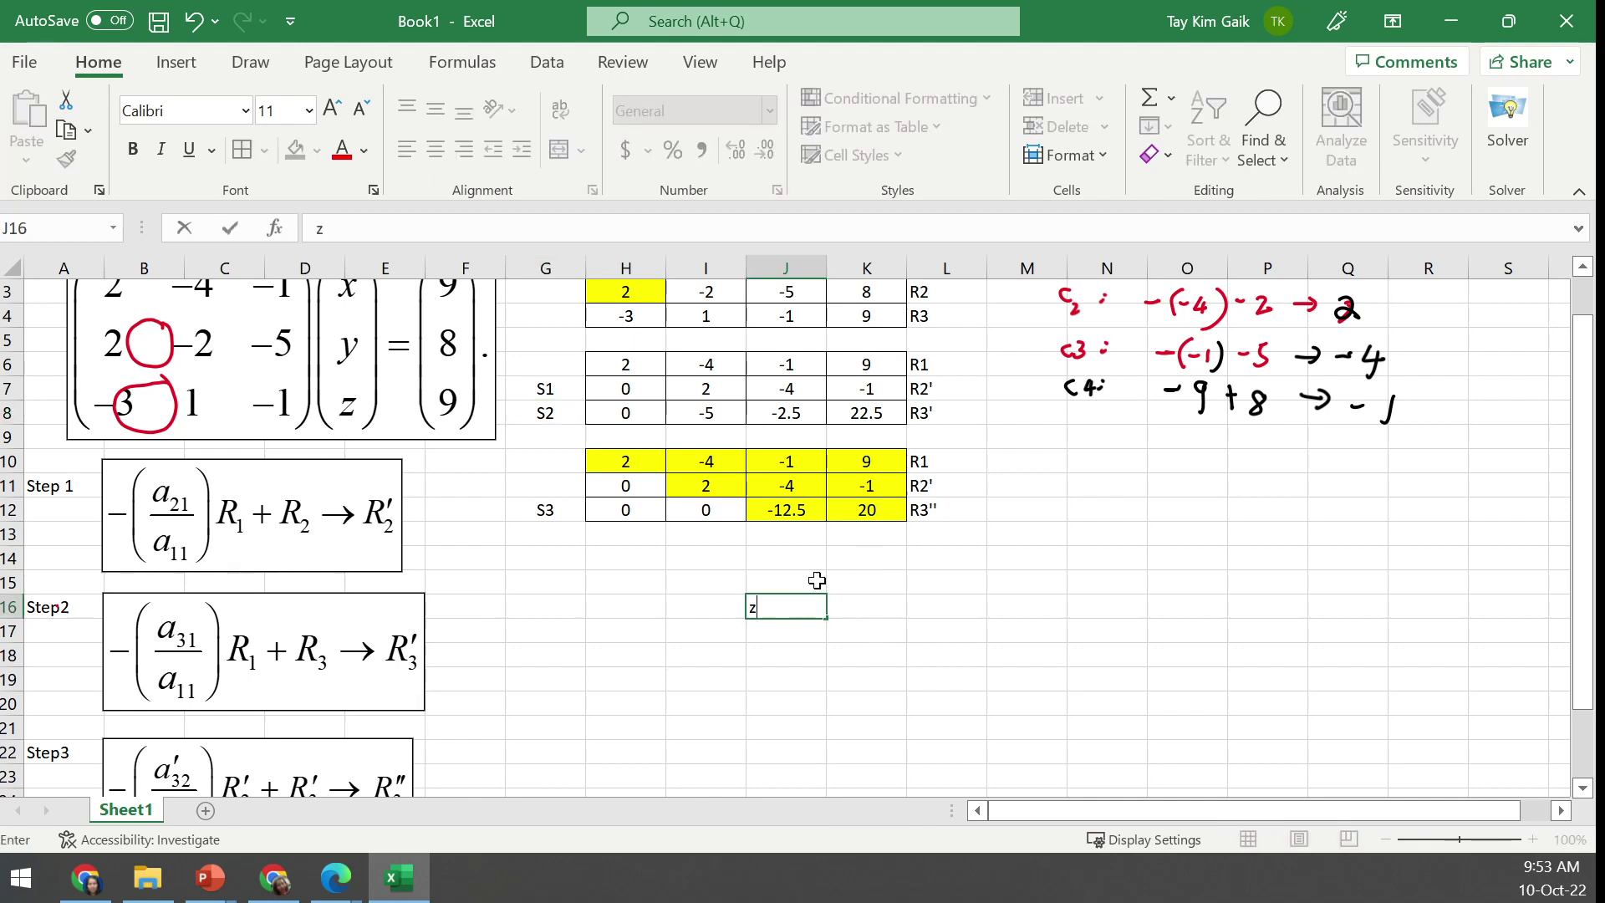
click(817, 579)
text(y)
click(800, 556)
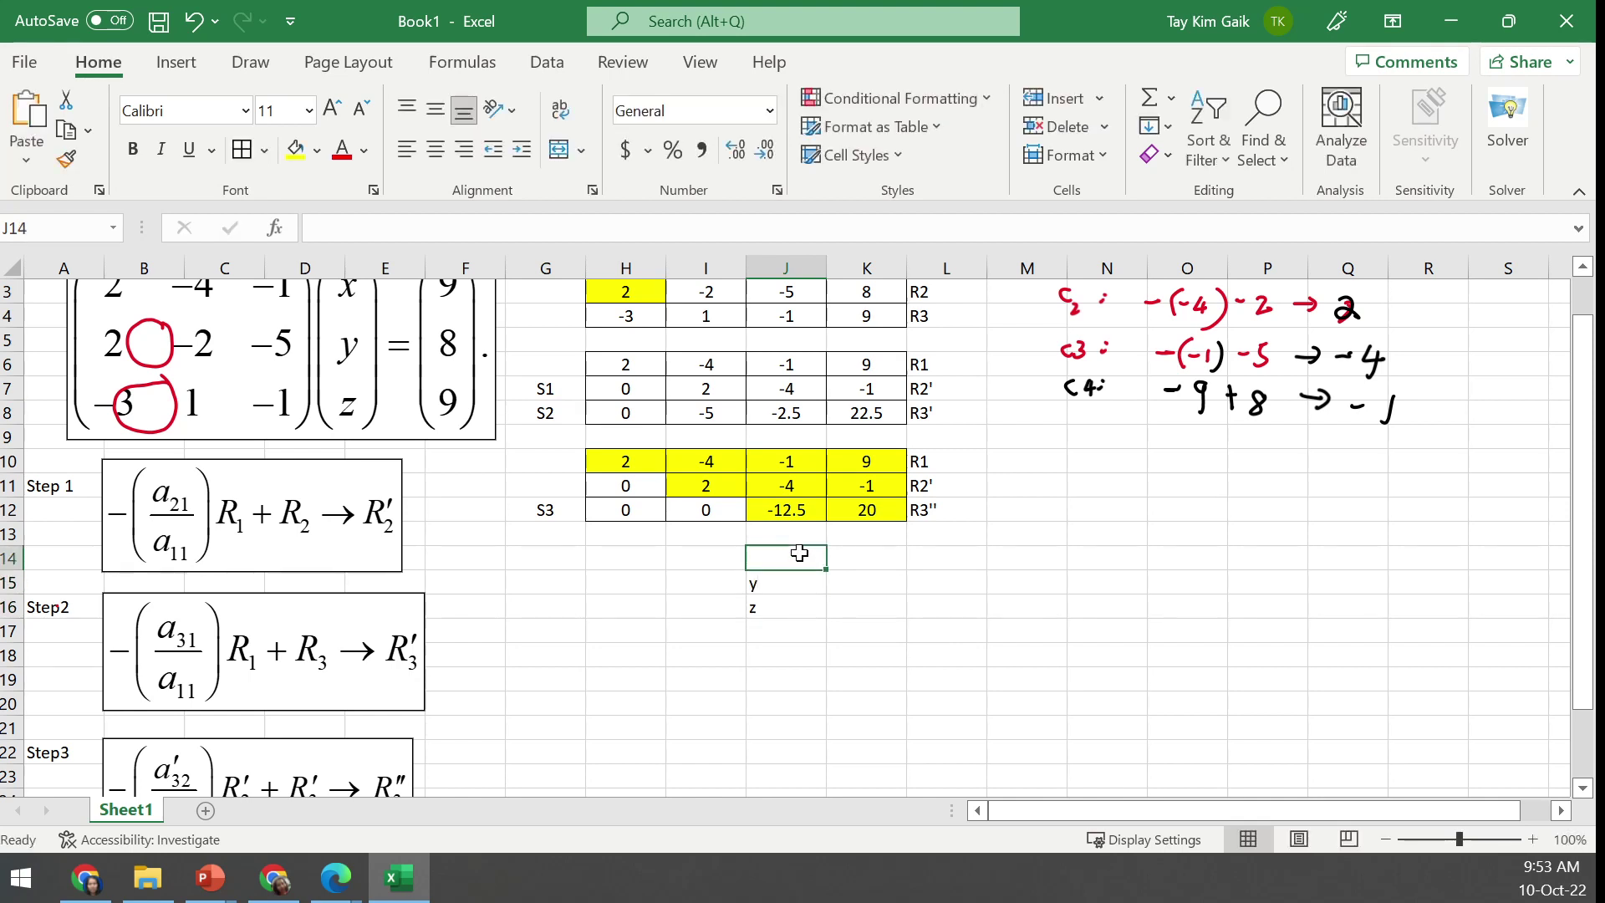
text(x)
click(917, 655)
drag(792, 562, 804, 599)
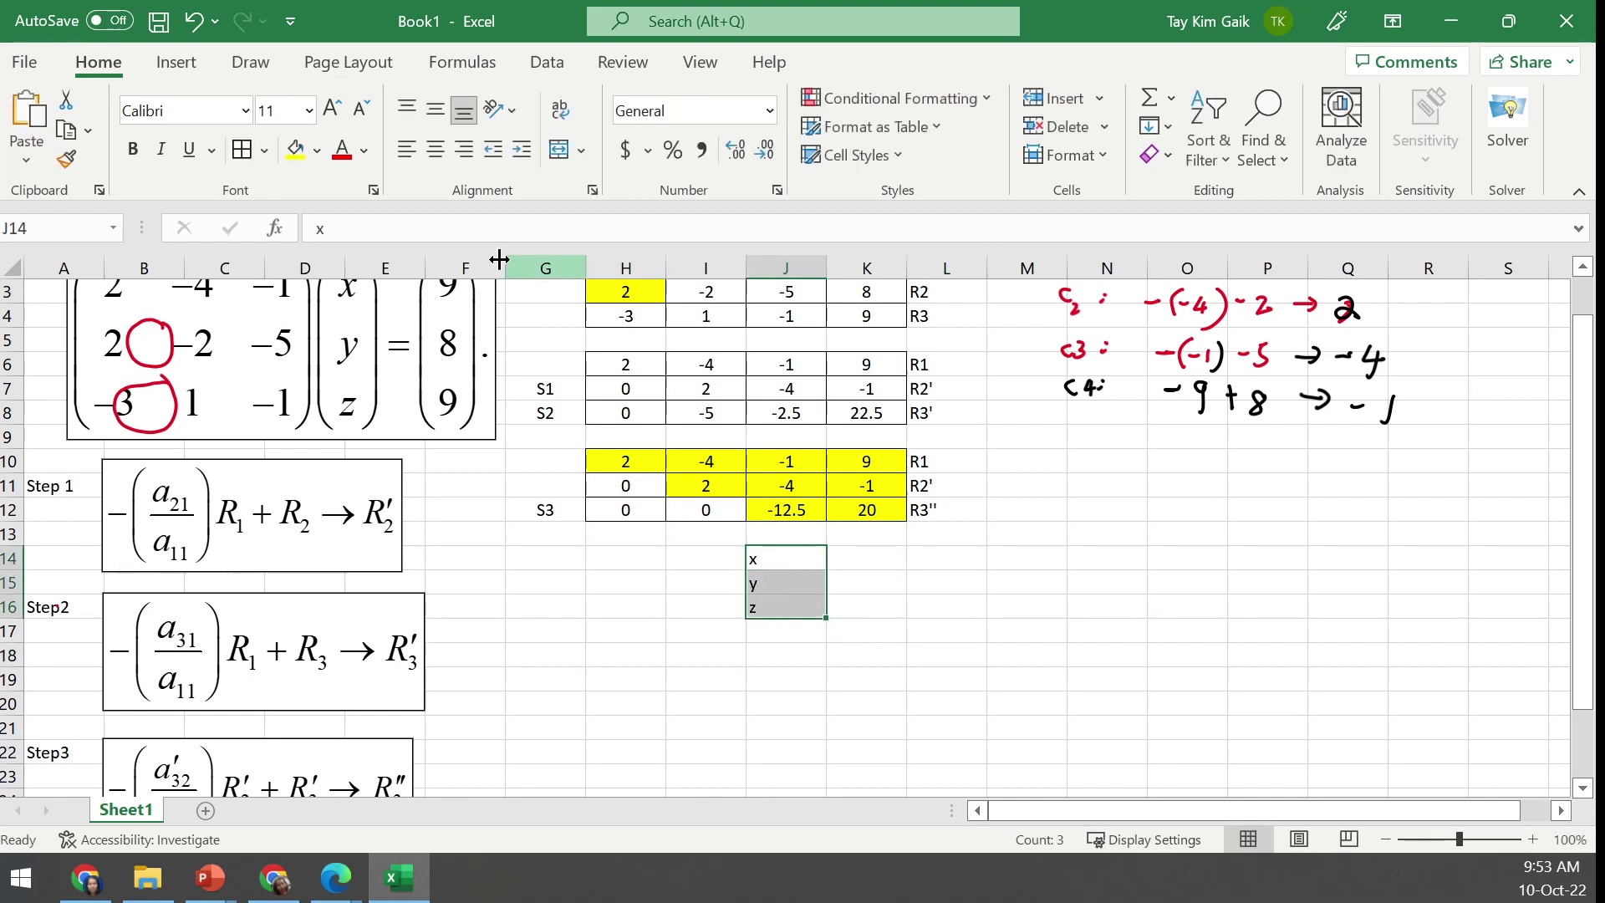
click(435, 150)
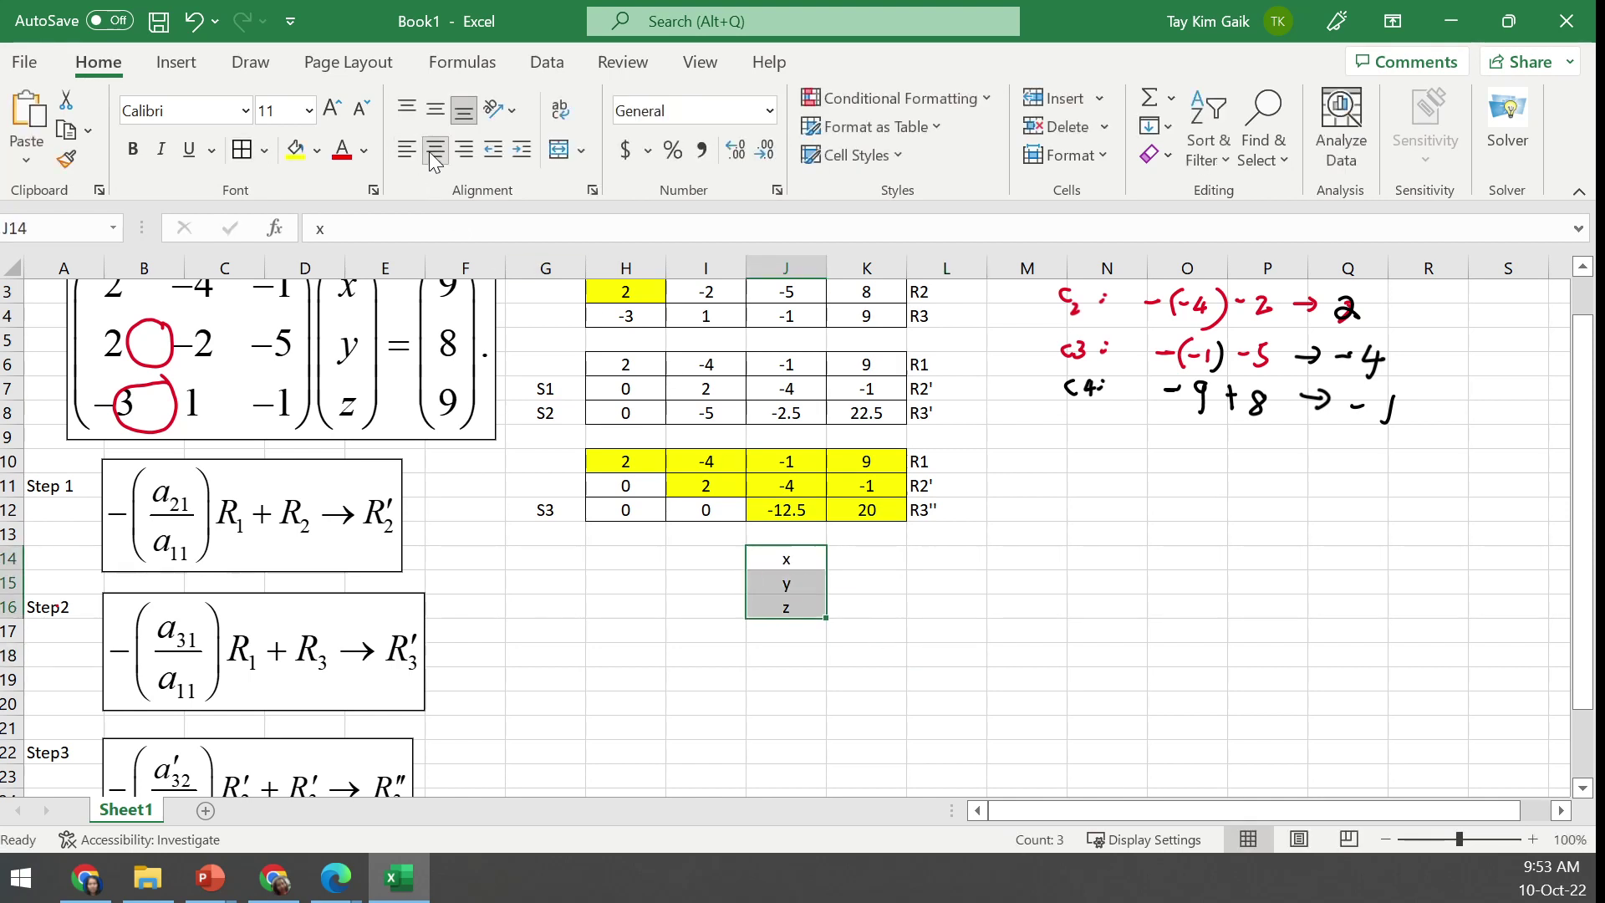
Calculate z in K16 with the formula =K12/J12 and centre the cell
click(886, 615)
text(=)
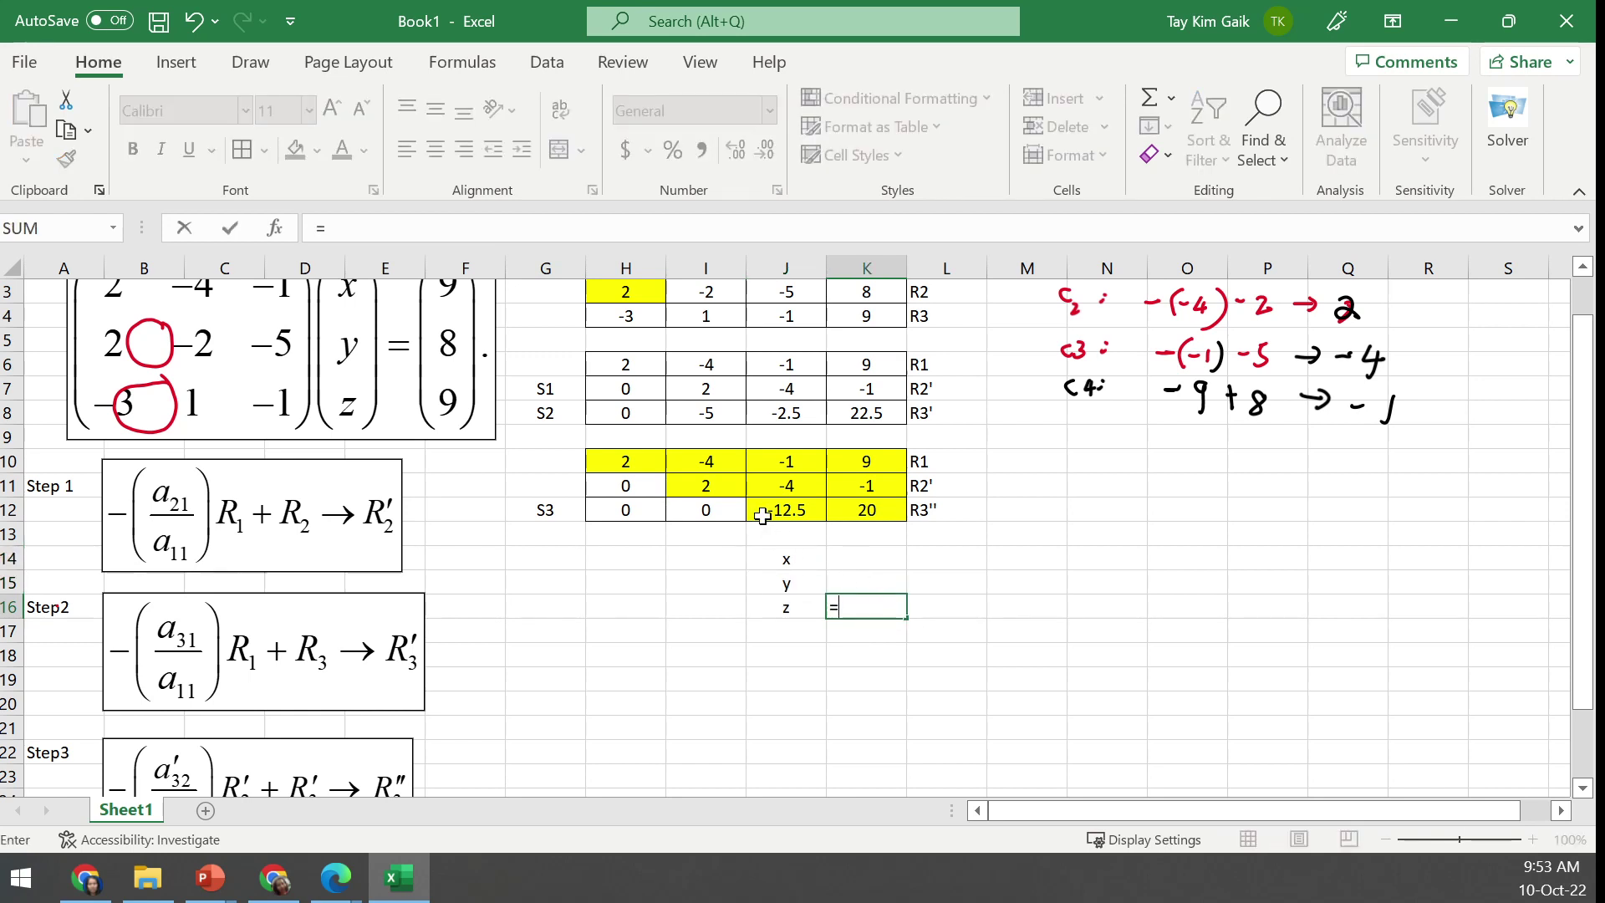
click(867, 513)
text(/)
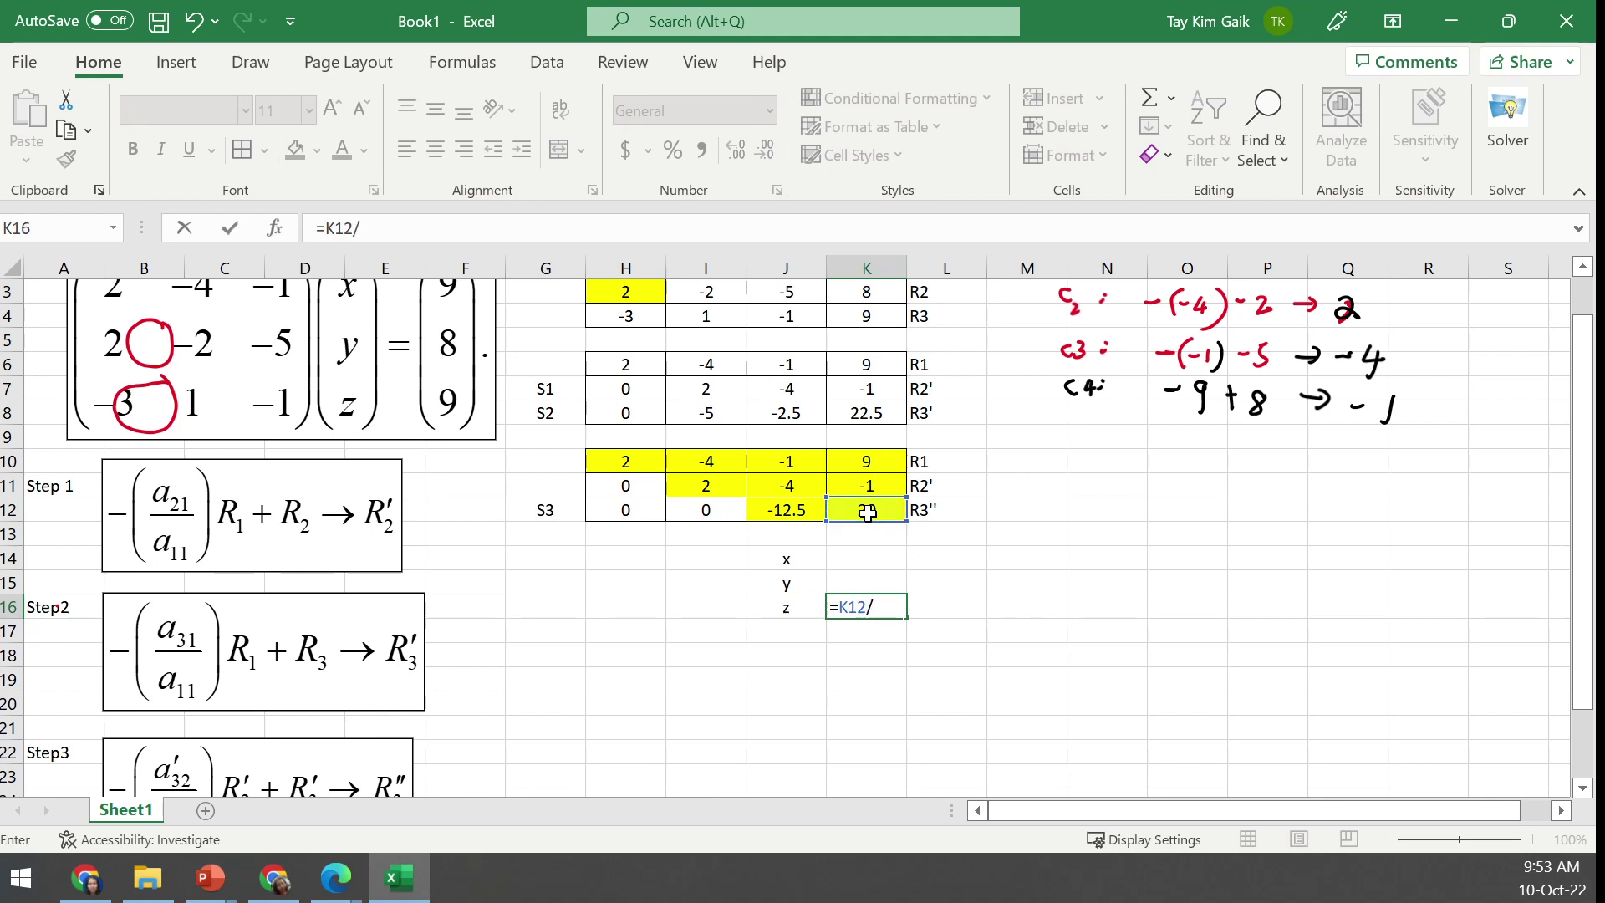
click(779, 512)
key(Return)
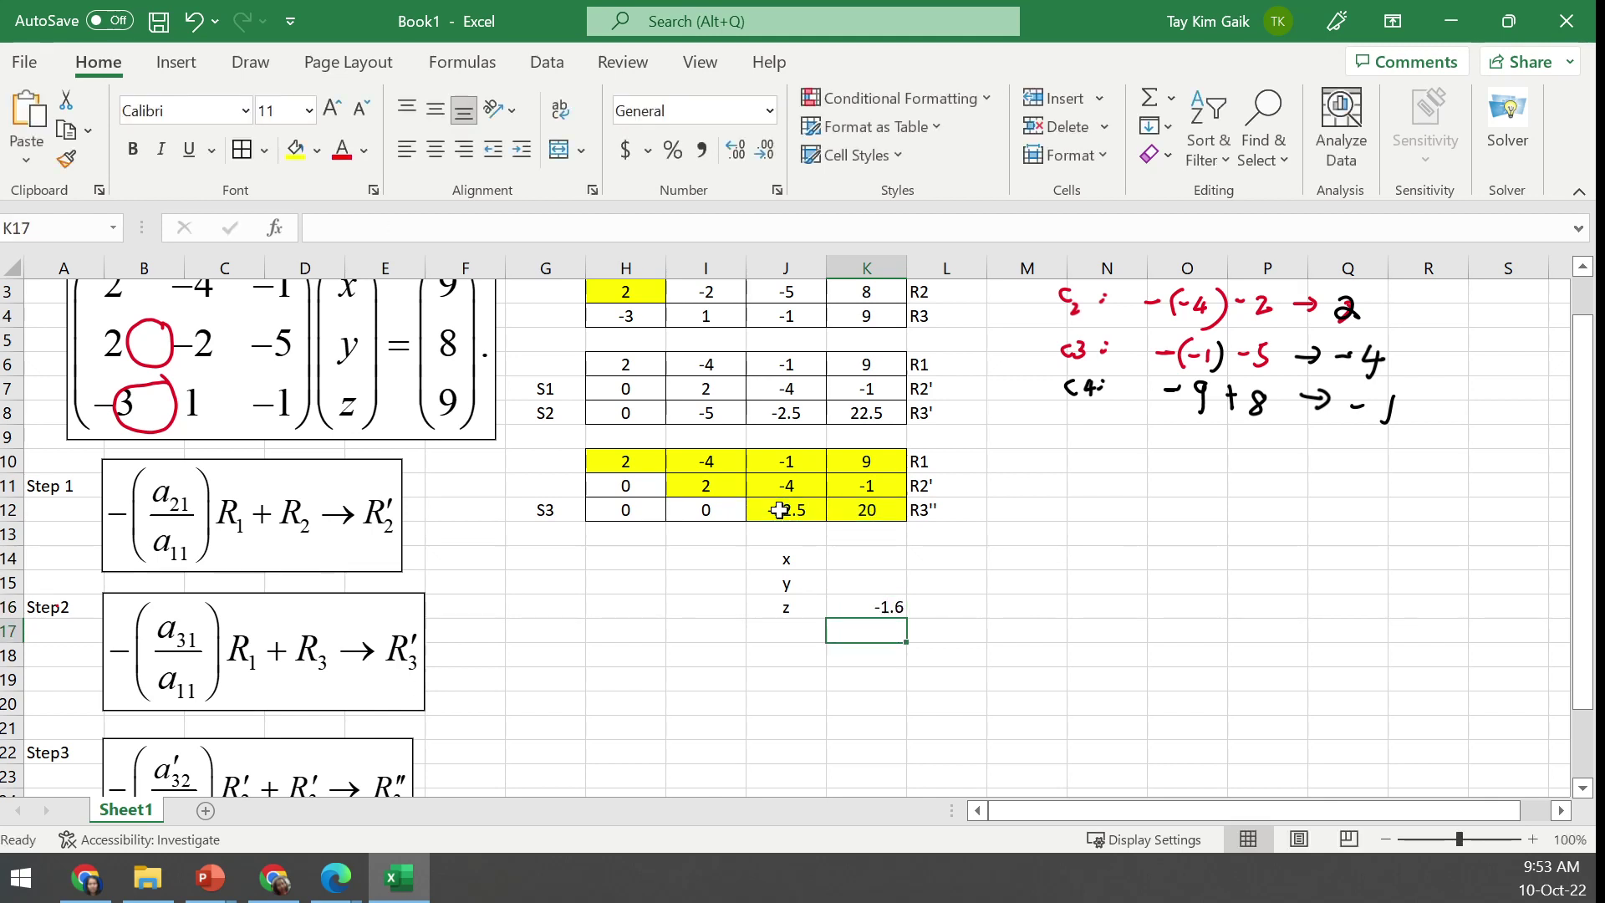
click(873, 606)
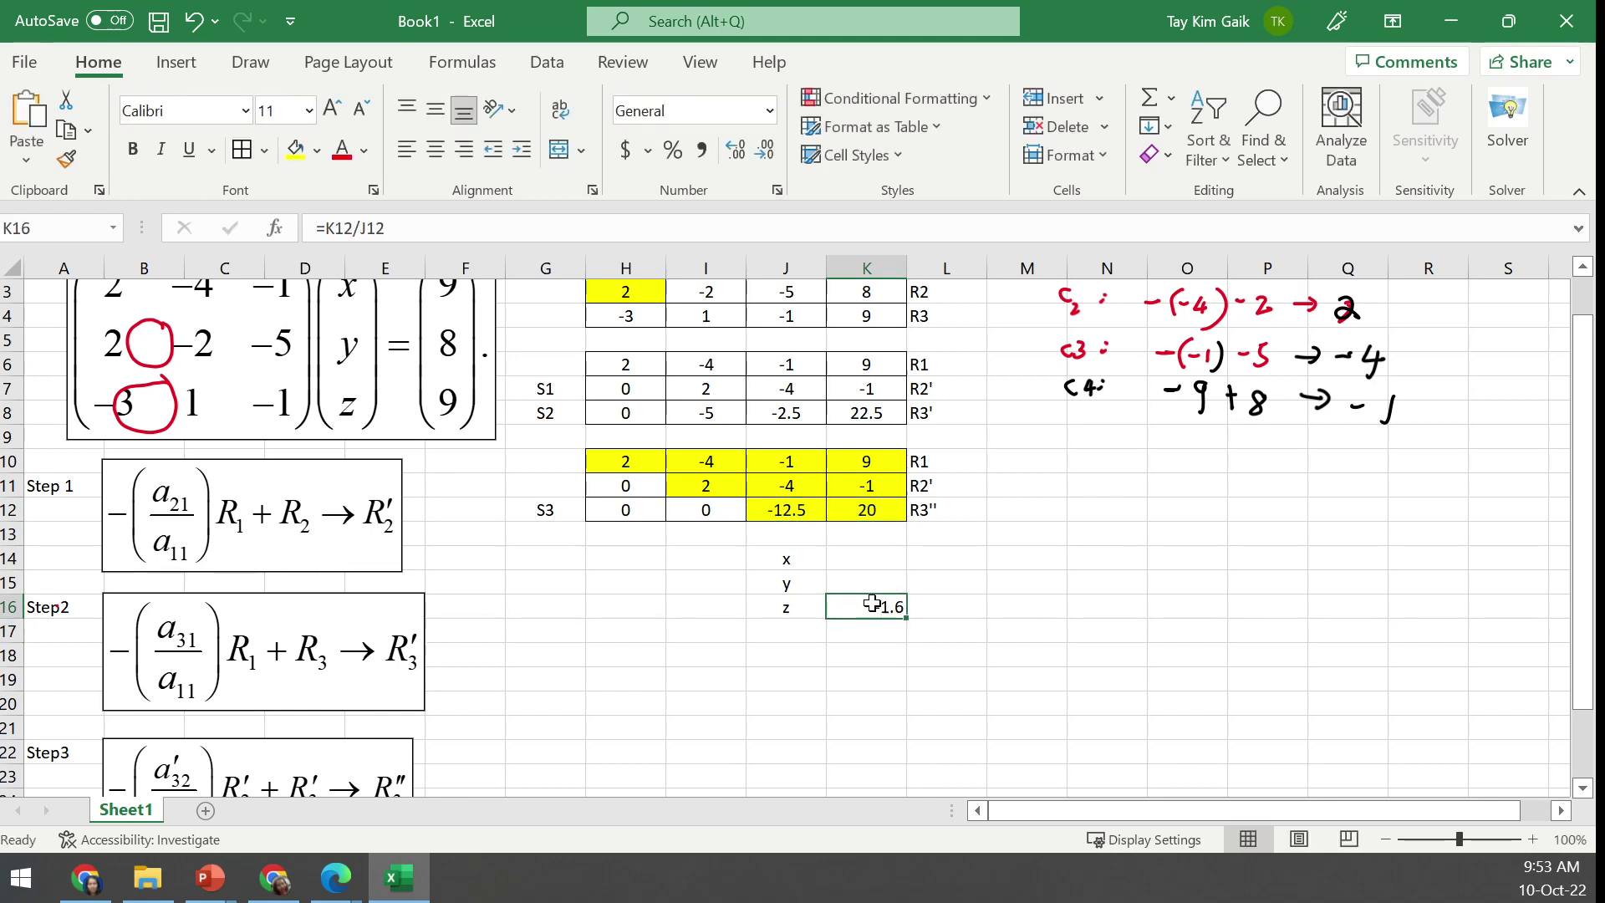
click(434, 152)
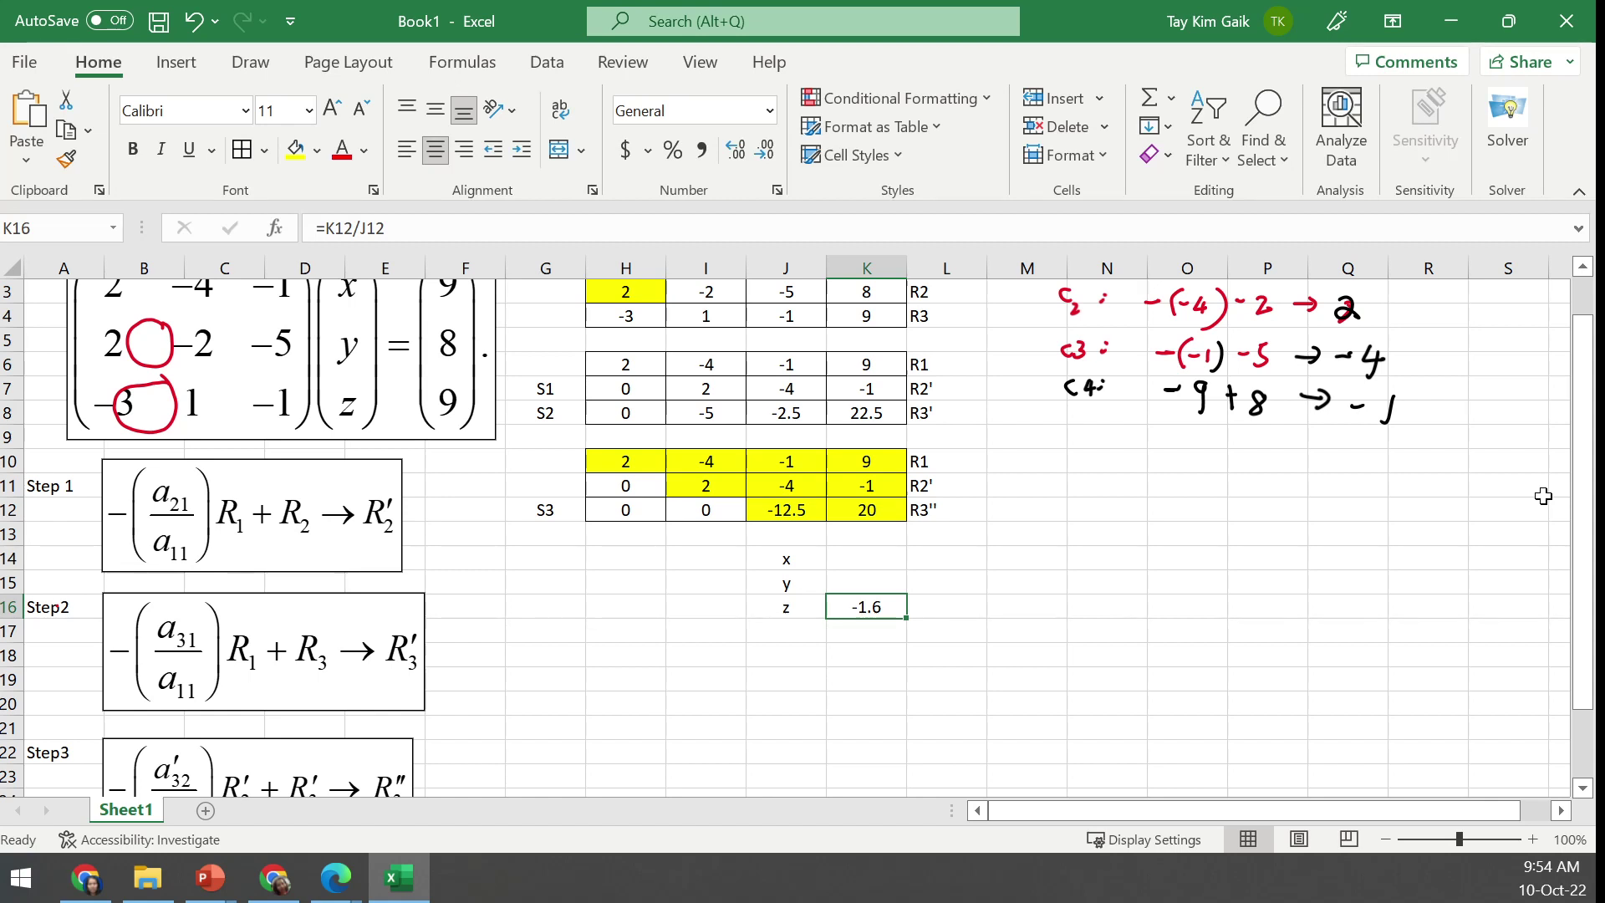
Handwrite the z working in red ink beside the R3'' row: -12.5z = 20, then z = 20 over -12.5
click(251, 63)
click(269, 121)
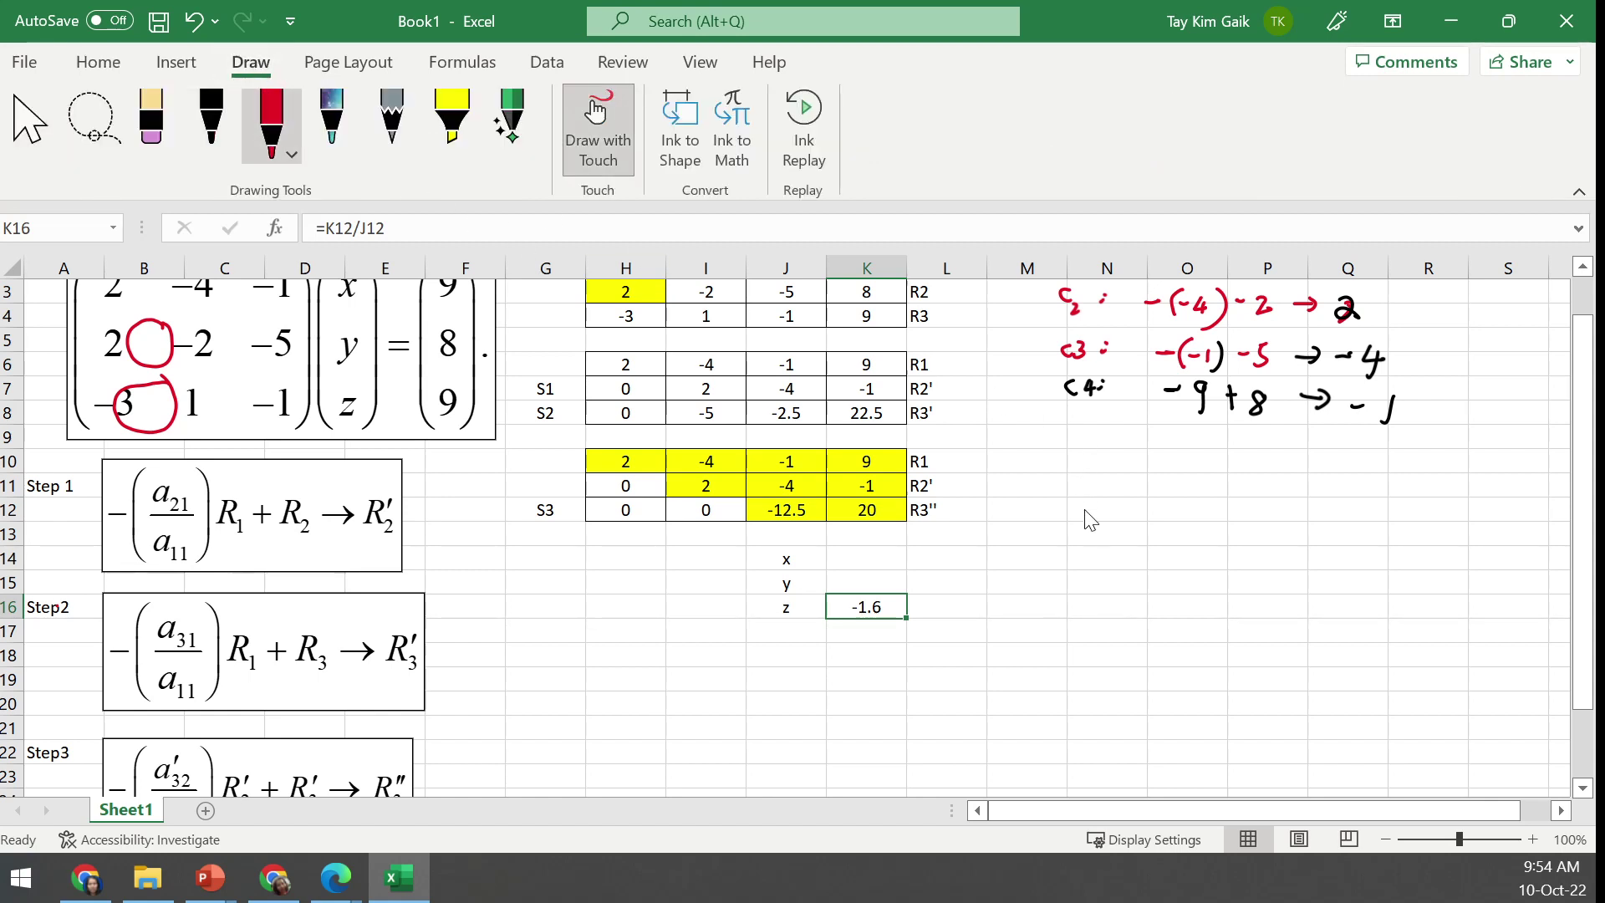
drag(1080, 508, 1183, 505)
click(1125, 511)
drag(1175, 510, 1213, 513)
drag(1144, 528, 1155, 541)
drag(1146, 535, 1183, 532)
drag(1174, 539, 1215, 540)
mouse_move(1228, 525)
mouse_down()
mouse_move(1237, 548)
mouse_move(1195, 570)
mouse_up()
drag(1206, 565, 1239, 565)
click(1233, 574)
drag(1240, 565, 1242, 575)
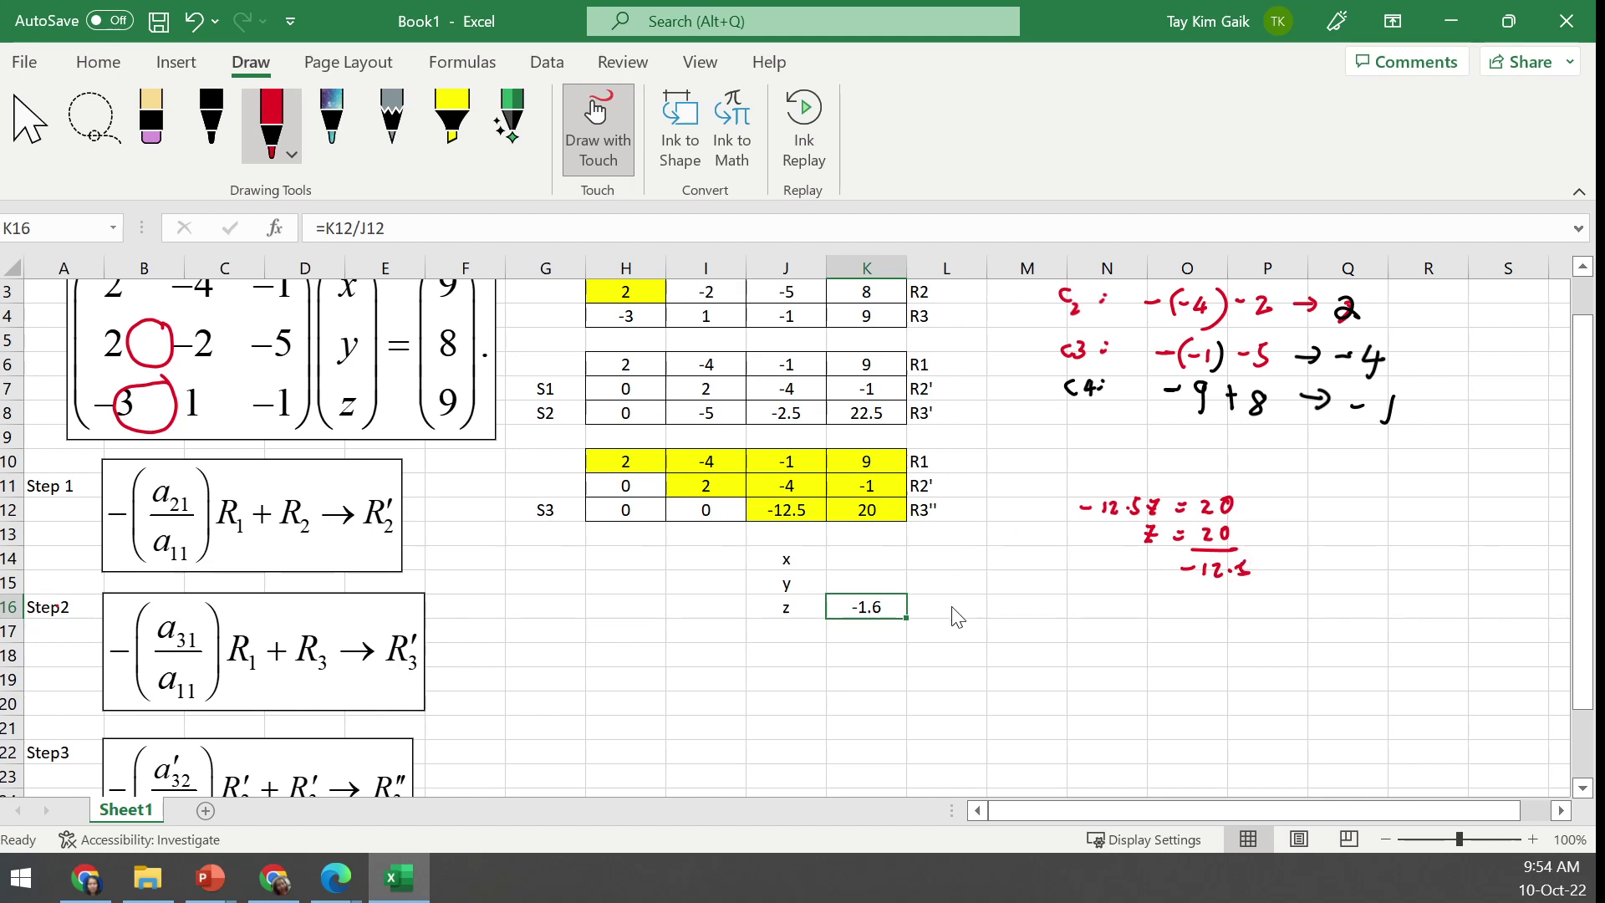
click(23, 124)
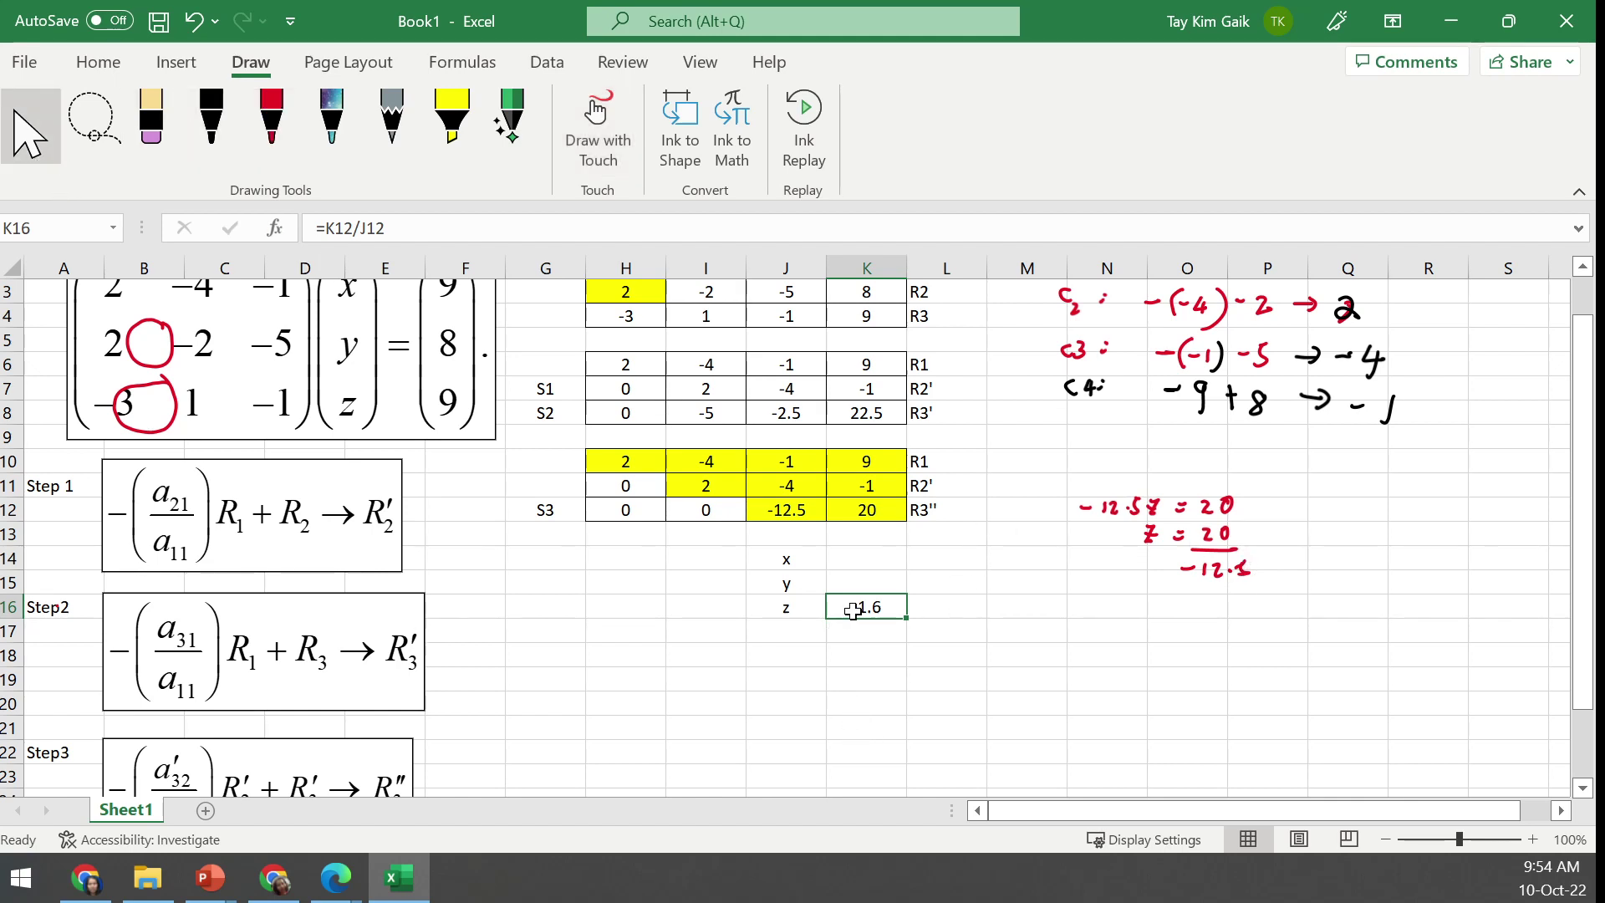
click(361, 229)
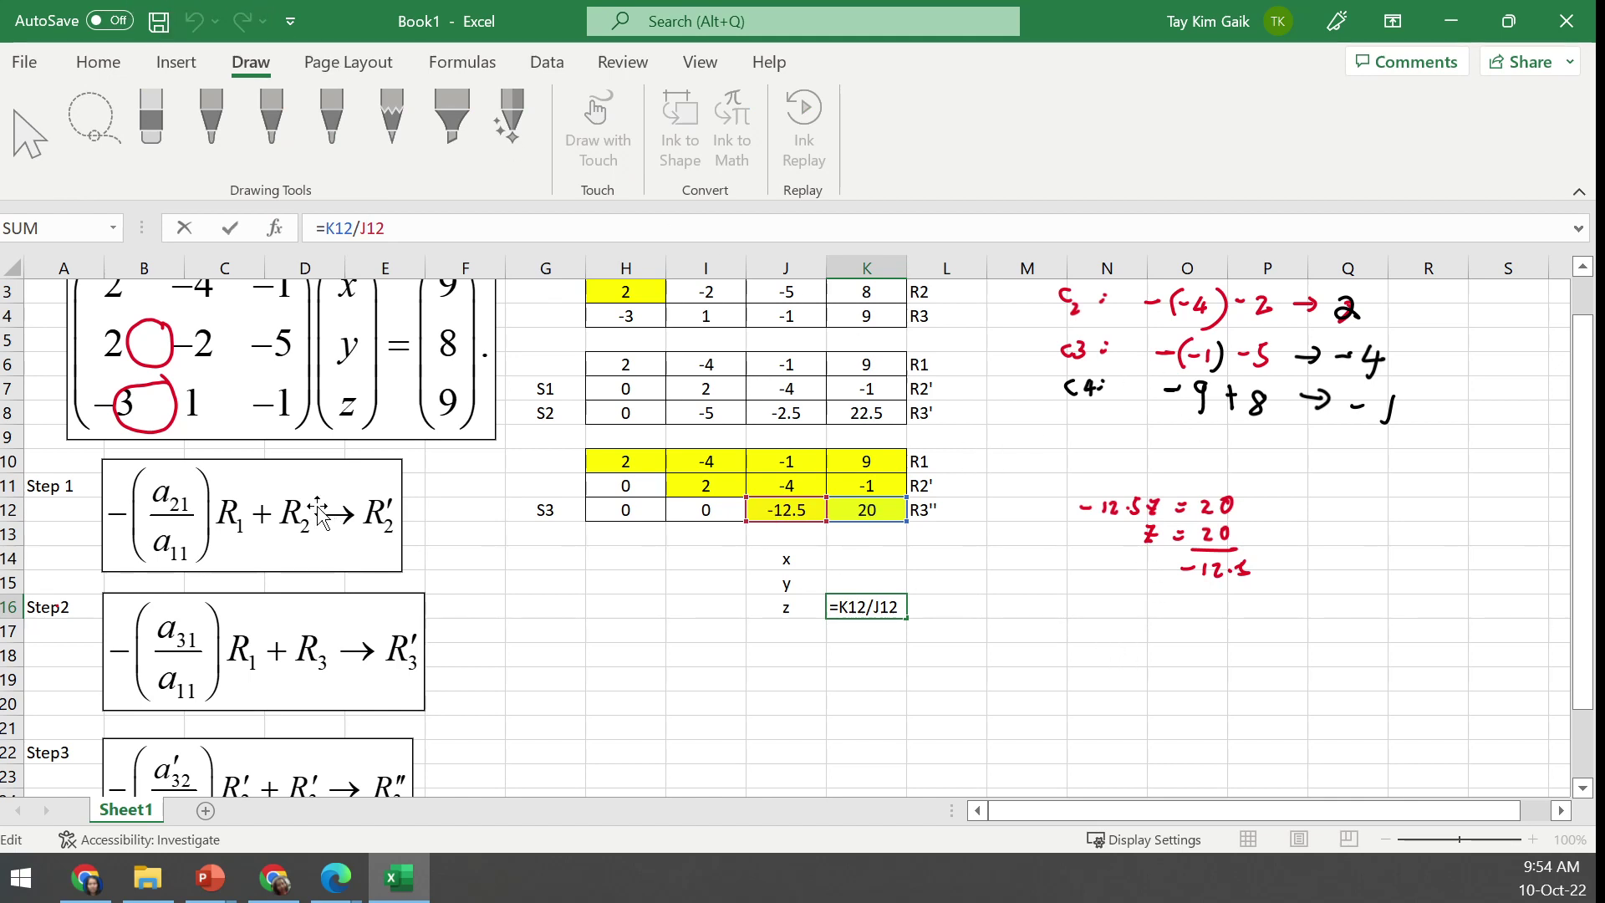
click(859, 579)
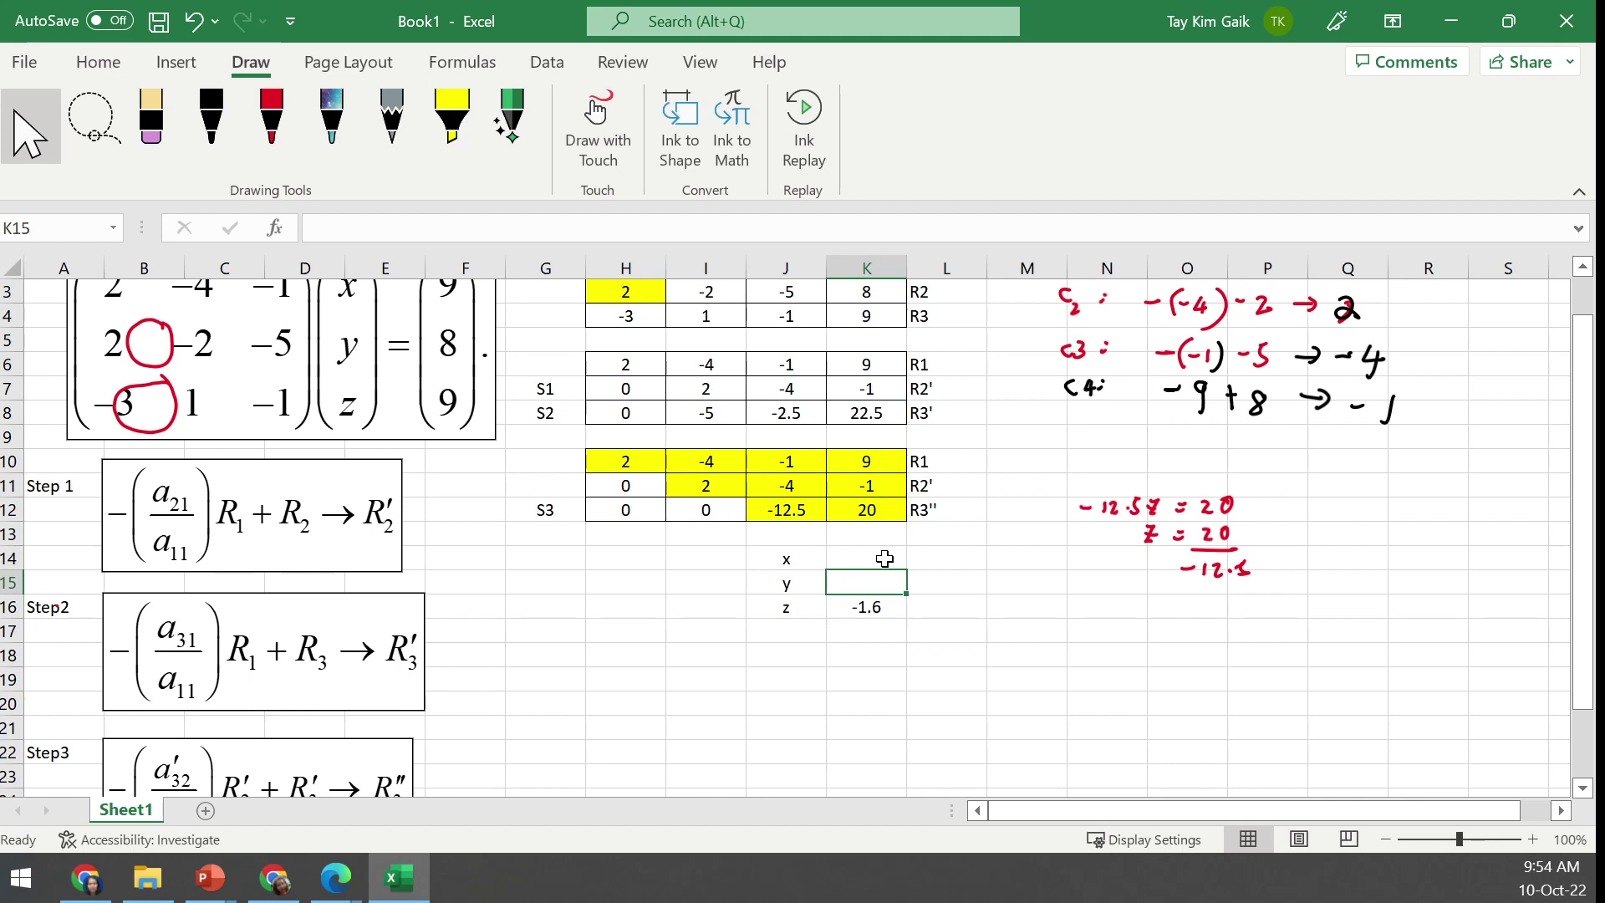
text(=()
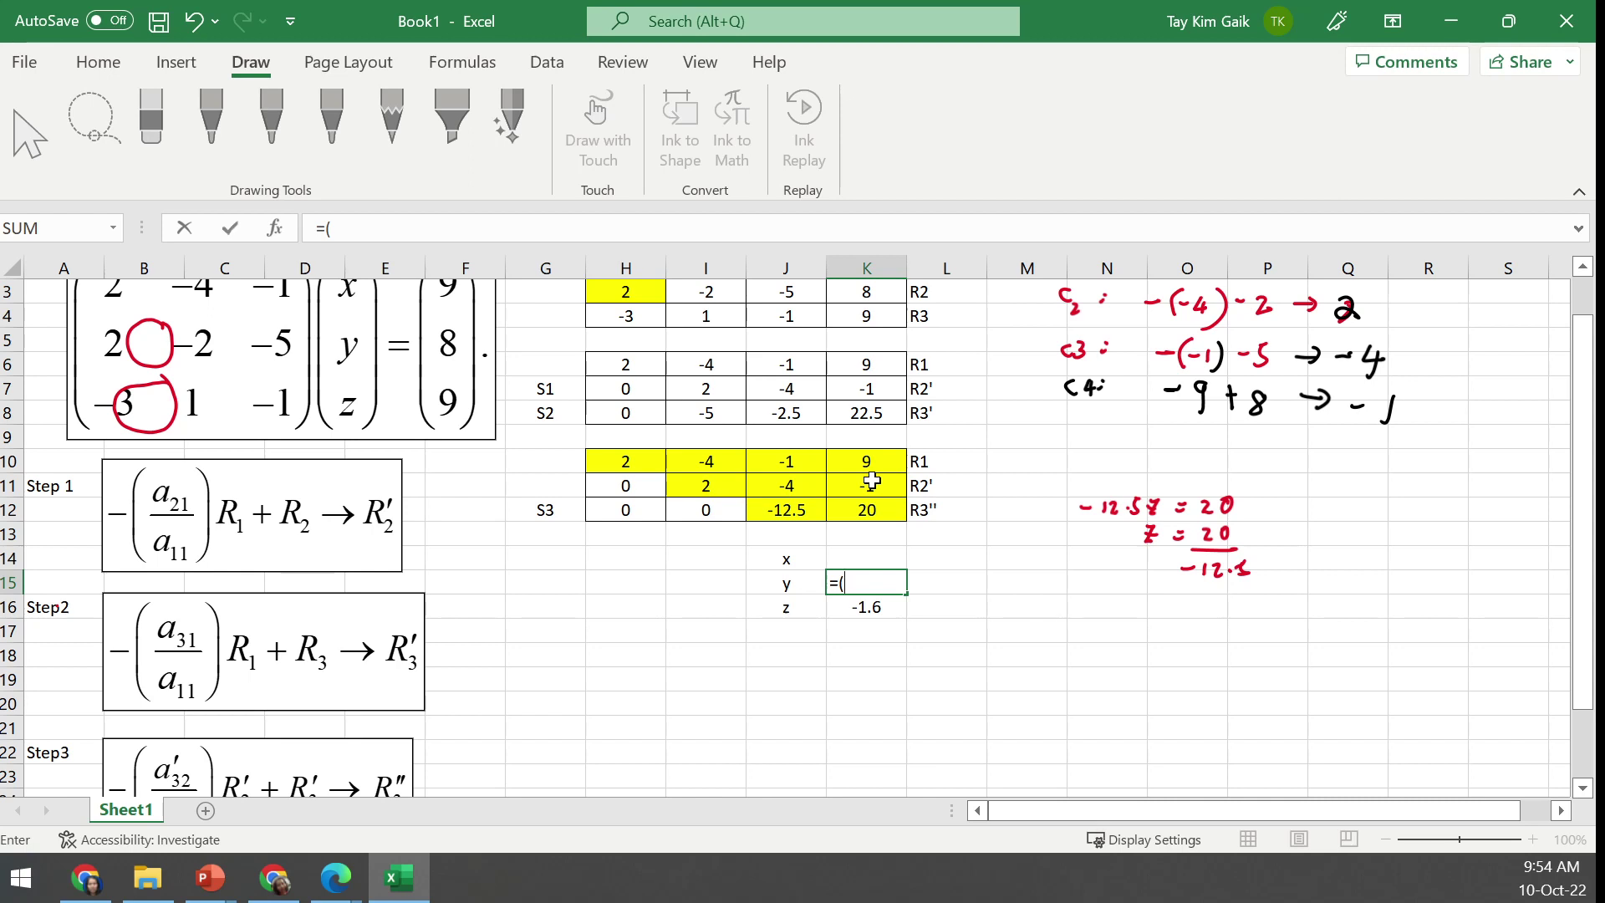
key(BackSpace)
key(BackSpace)
click(1163, 655)
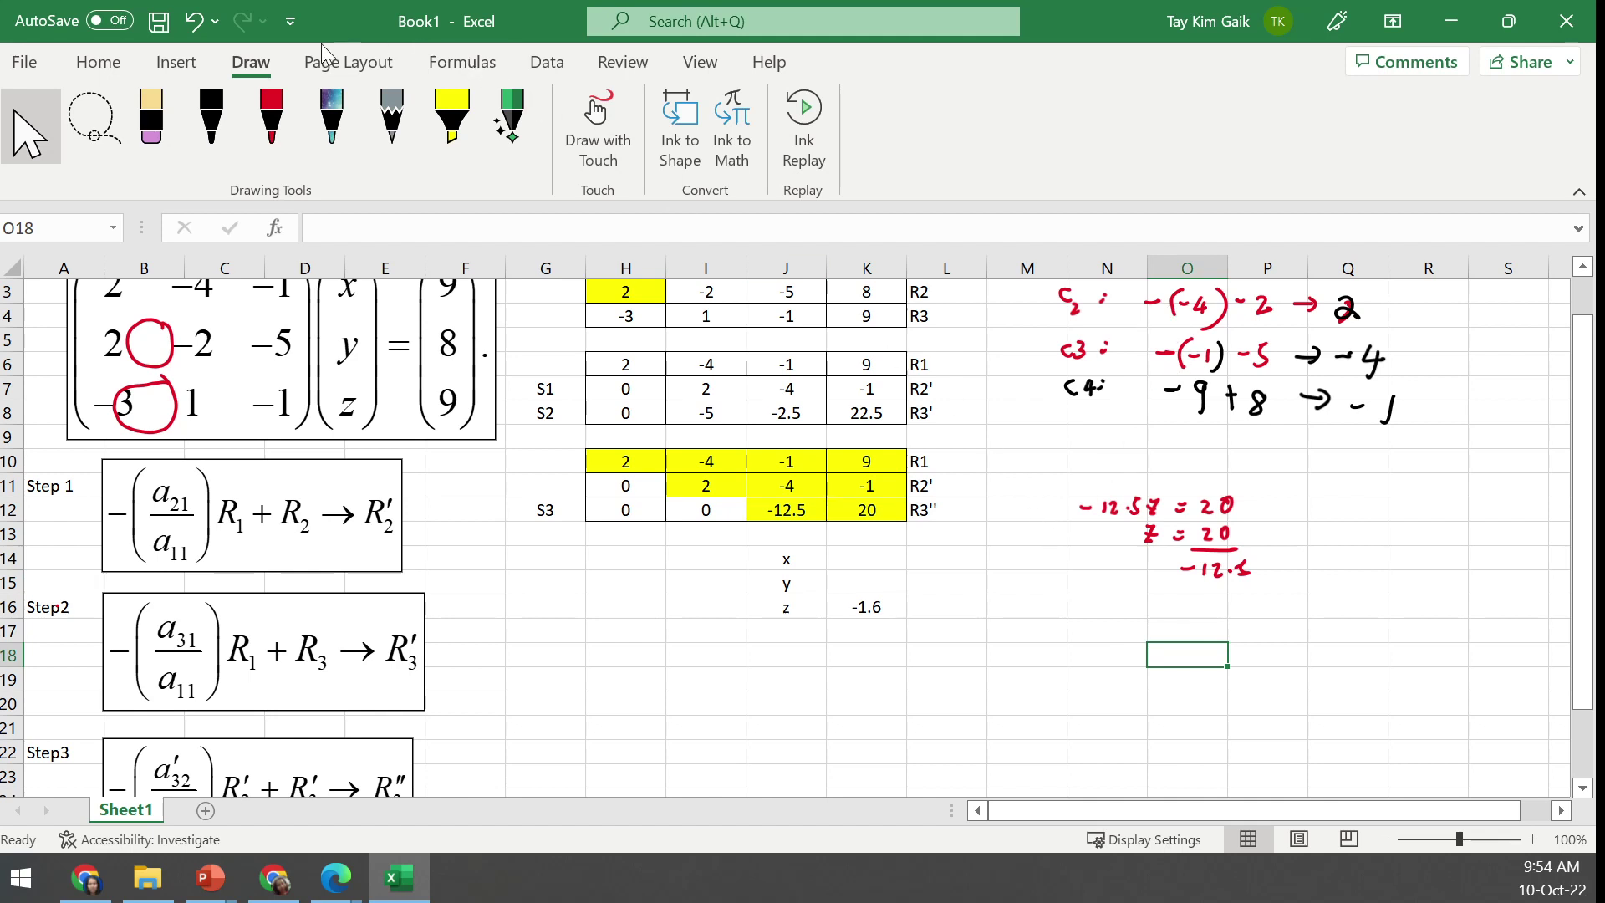
Draw red arrows from rows R3'' and R2' to their workings, and handwrite 2y - 4z = -1 with y = (-1 + 4z)/2
click(271, 121)
mouse_move(968, 506)
mouse_down()
mouse_move(1043, 506)
mouse_move(1021, 513)
mouse_move(1055, 650)
mouse_move(1068, 627)
mouse_move(1138, 635)
mouse_move(1113, 657)
mouse_move(1187, 633)
mouse_up()
mouse_move(1182, 621)
mouse_down()
mouse_move(1181, 640)
mouse_move(1296, 635)
mouse_up()
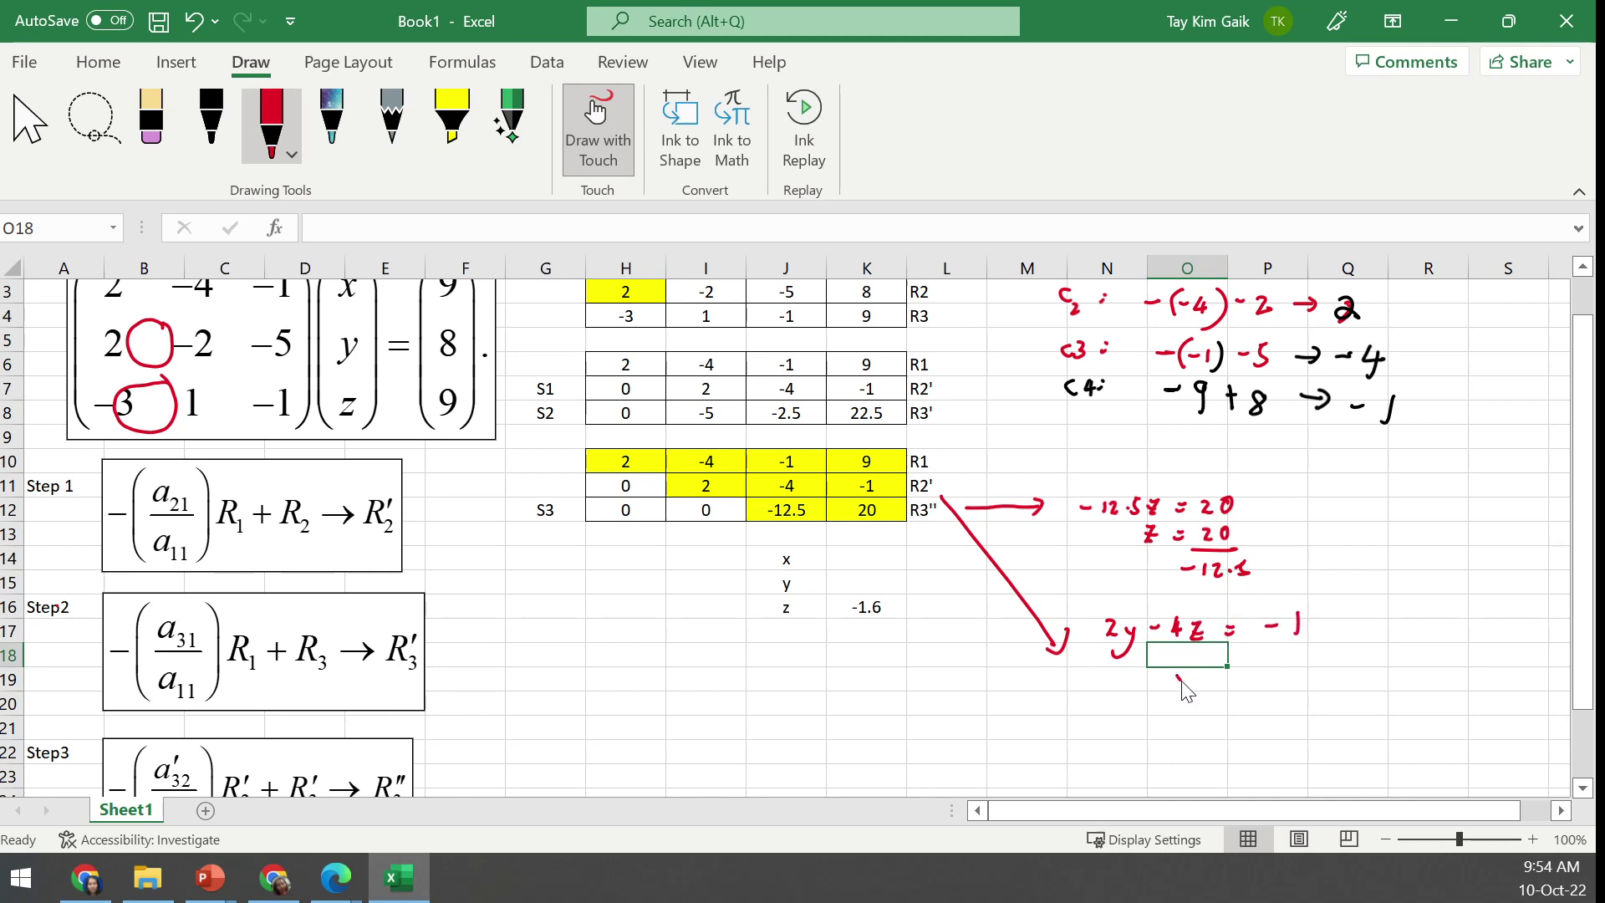
mouse_move(1193, 674)
mouse_down()
mouse_move(1164, 703)
mouse_move(1227, 681)
mouse_move(1259, 697)
mouse_move(1322, 684)
mouse_up()
mouse_move(1315, 675)
mouse_down()
mouse_move(1315, 696)
mouse_move(1351, 687)
mouse_move(1340, 697)
mouse_move(1376, 707)
mouse_up()
drag(1261, 709, 1387, 705)
drag(1309, 722, 1330, 737)
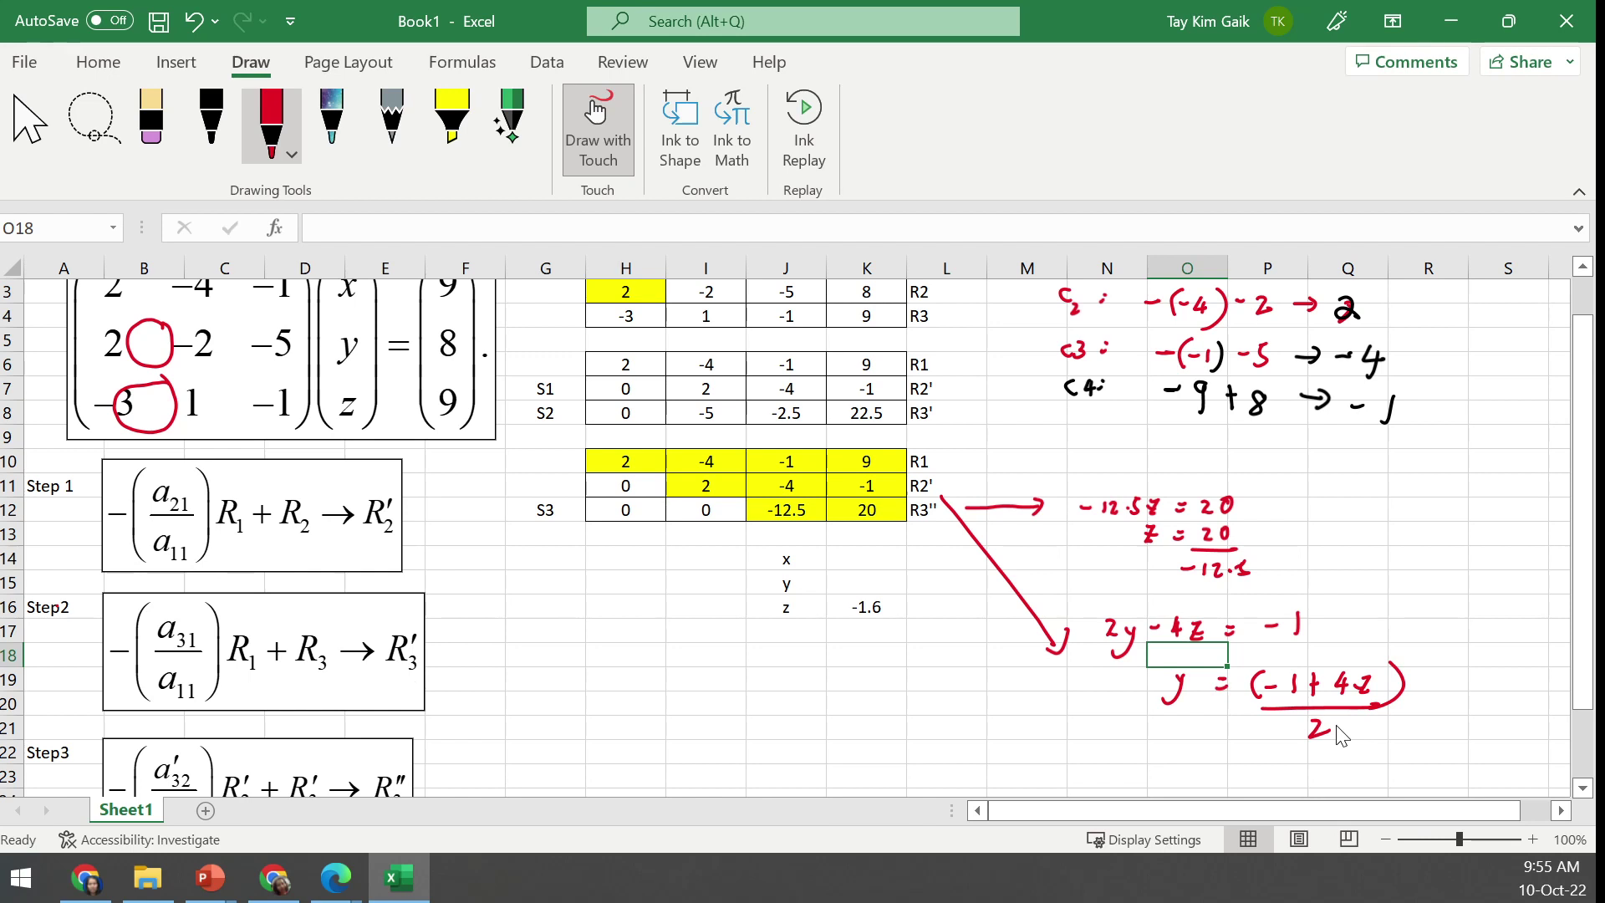
Calculate y in K15 with the formula =(K11-J11*K16)/I11
drag(1582, 635, 1592, 756)
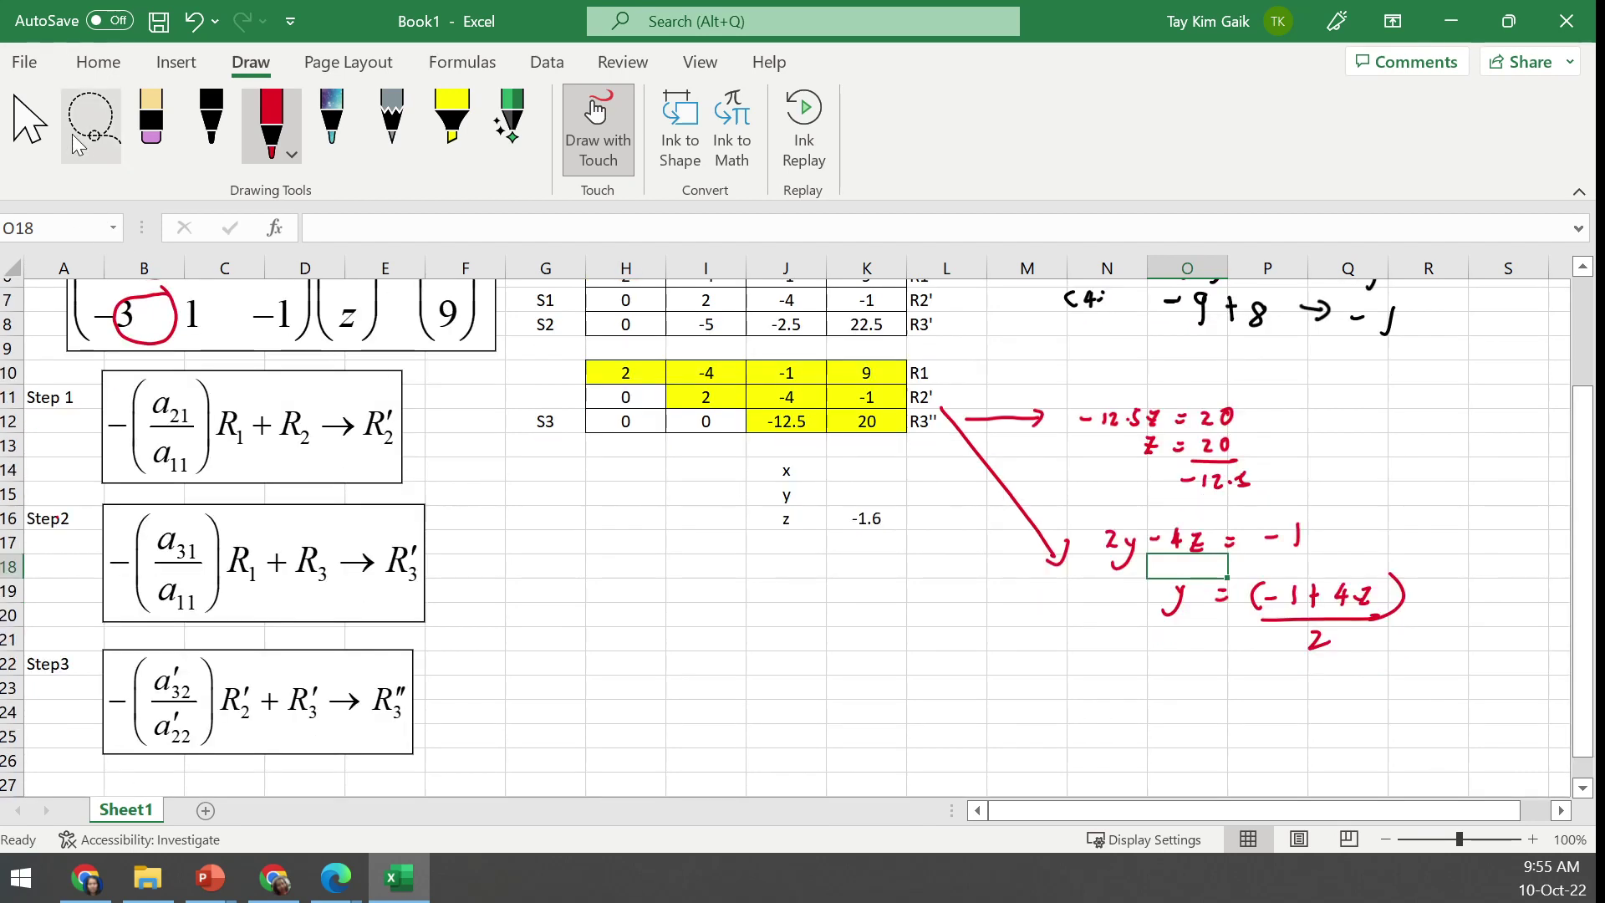
click(29, 134)
click(854, 495)
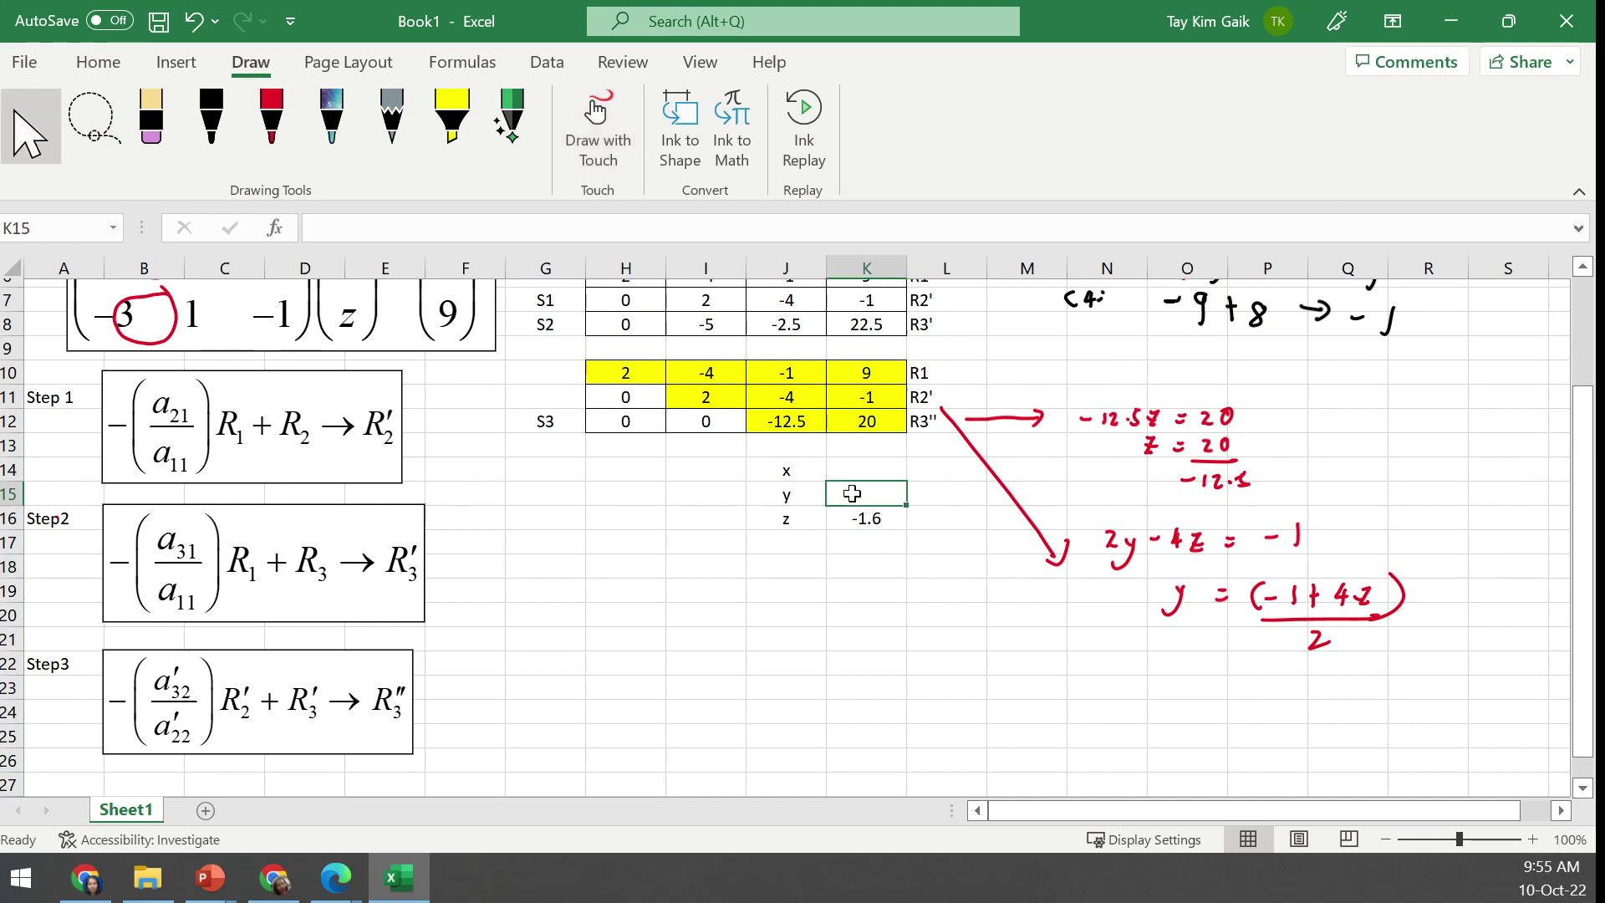
text(=()
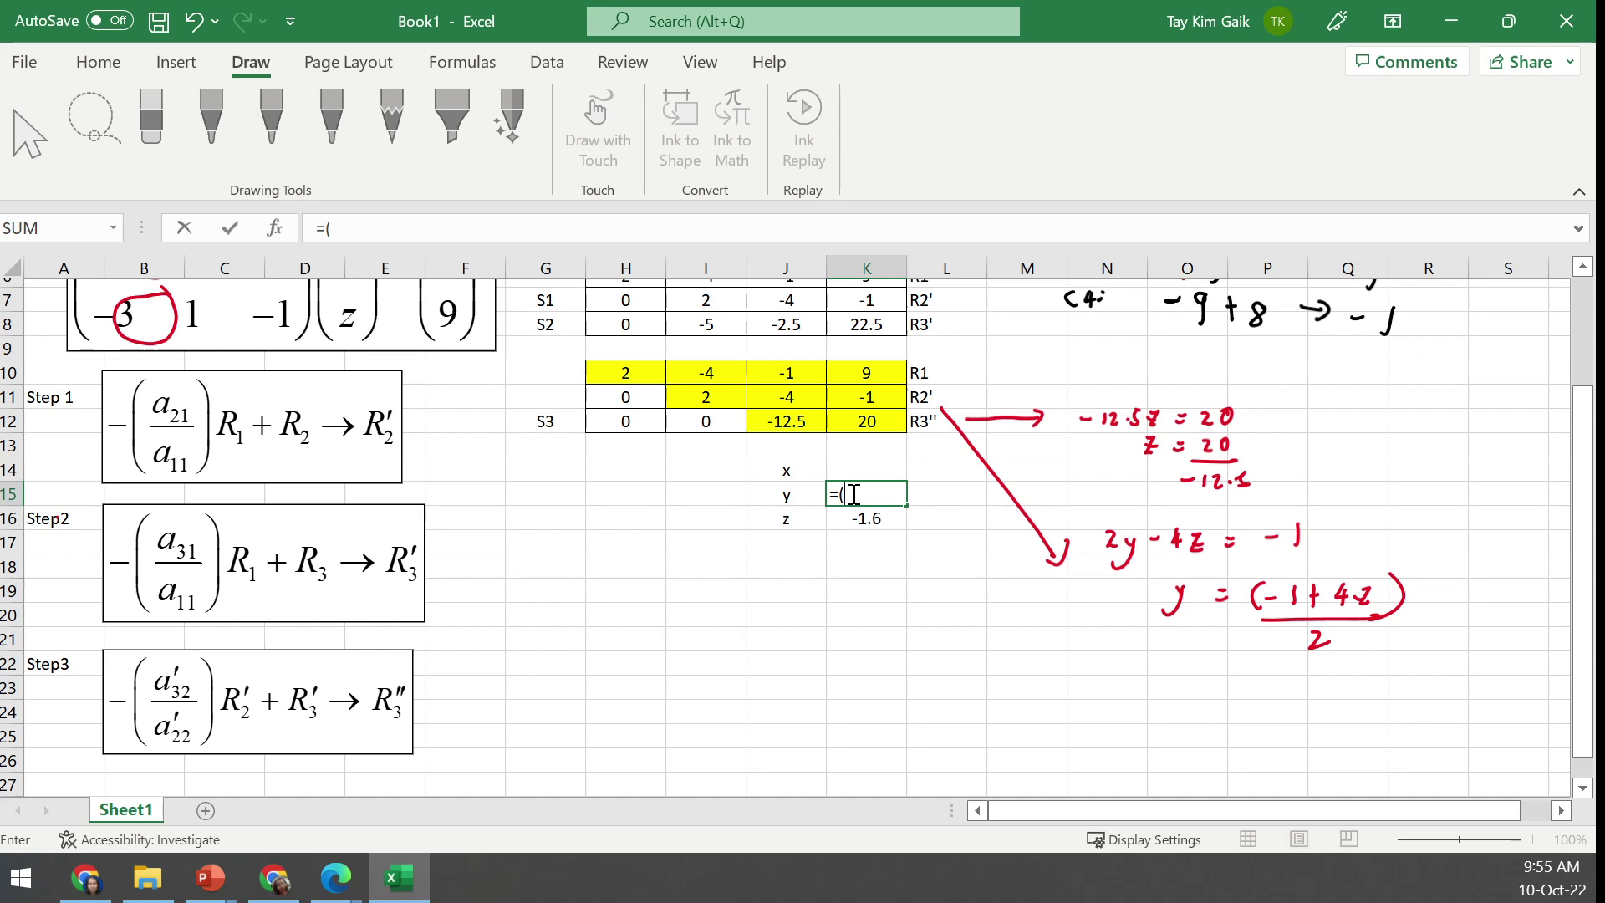
click(884, 396)
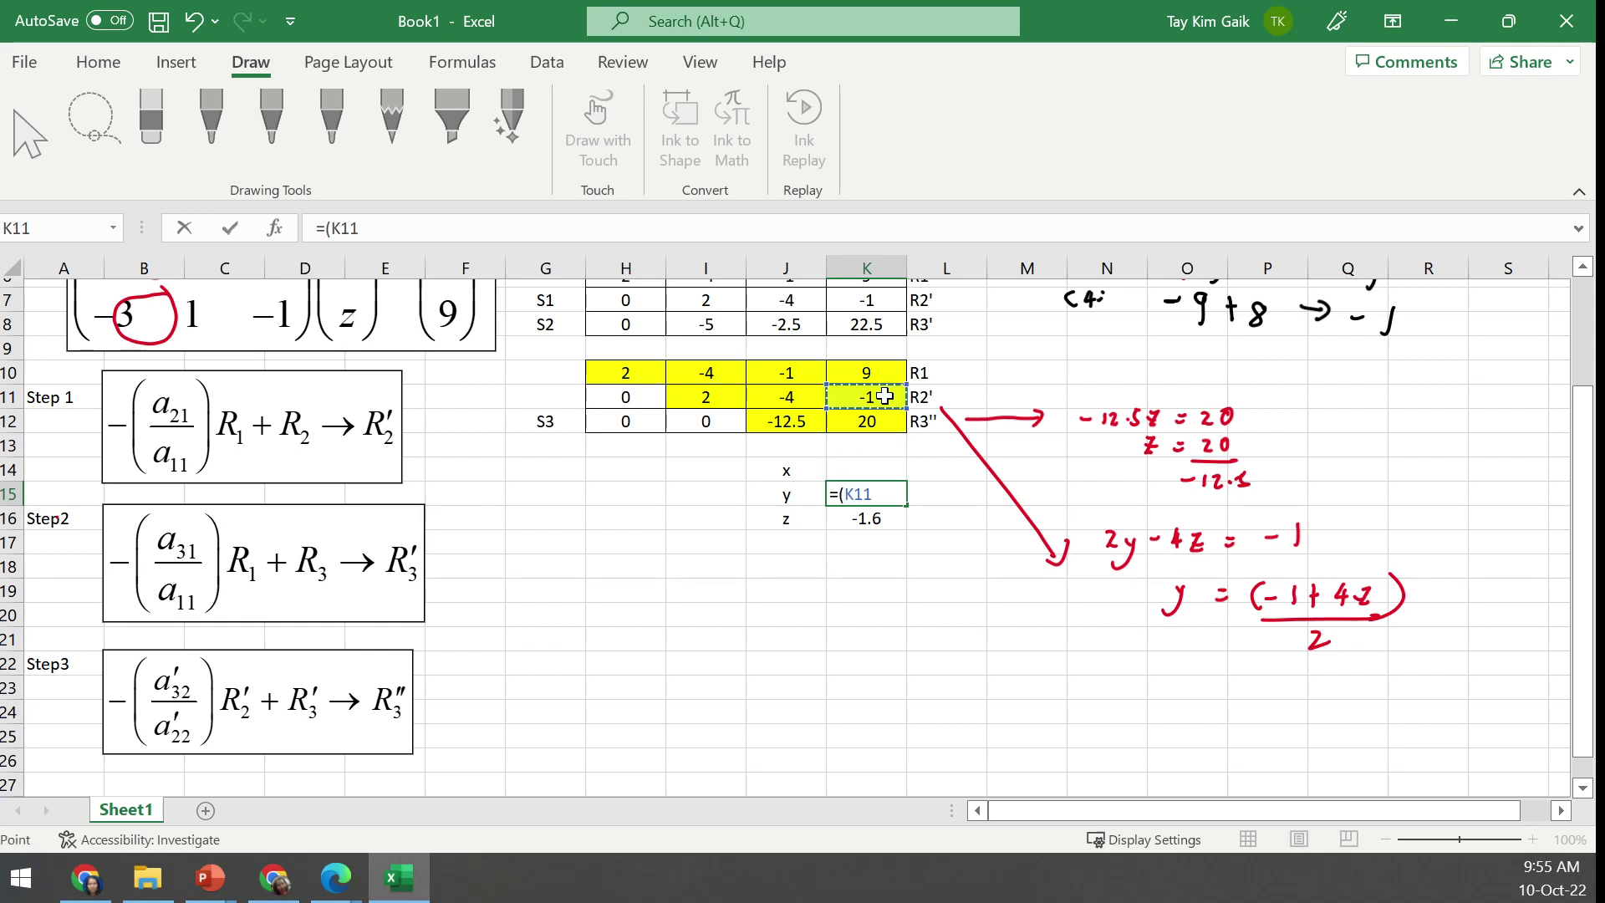
text(-)
click(788, 396)
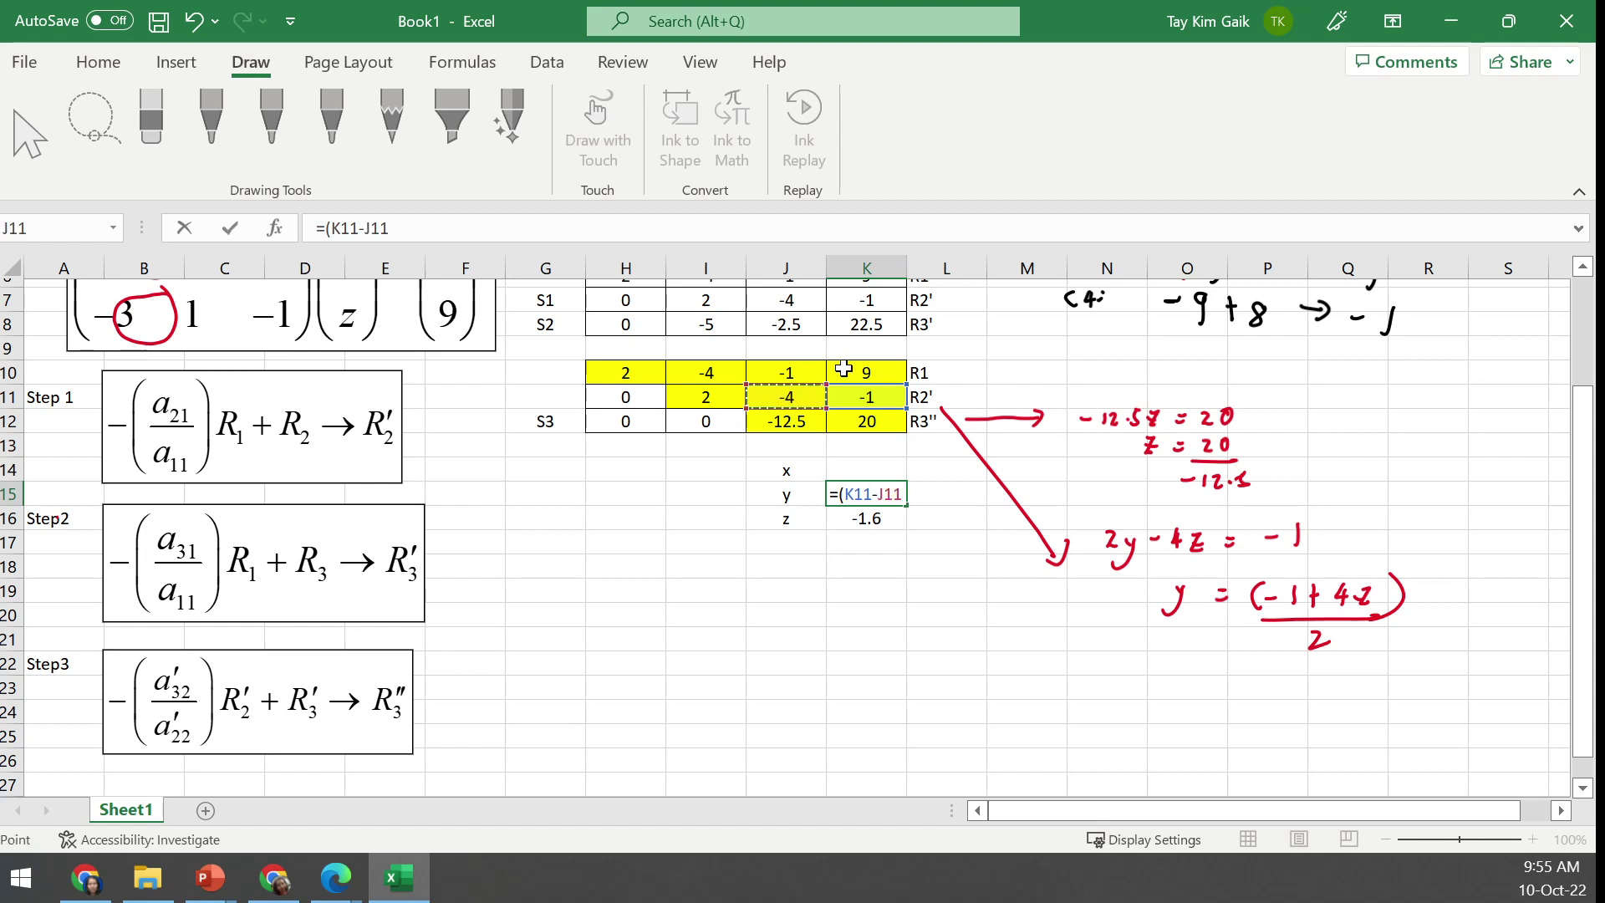
text(*)
click(867, 519)
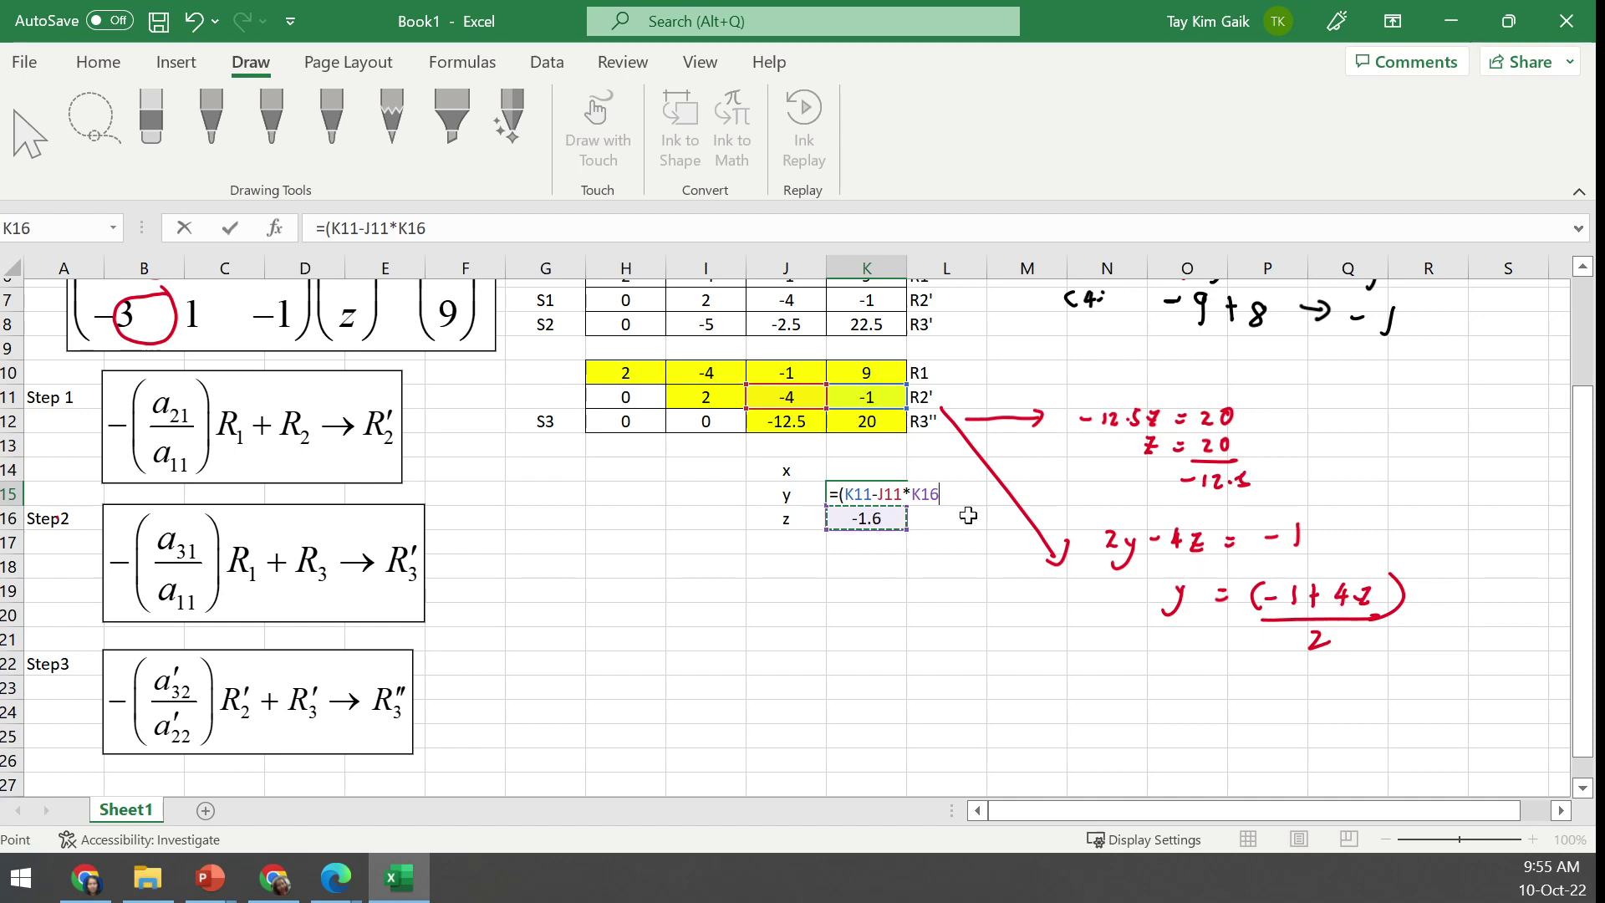
text()/)
click(701, 396)
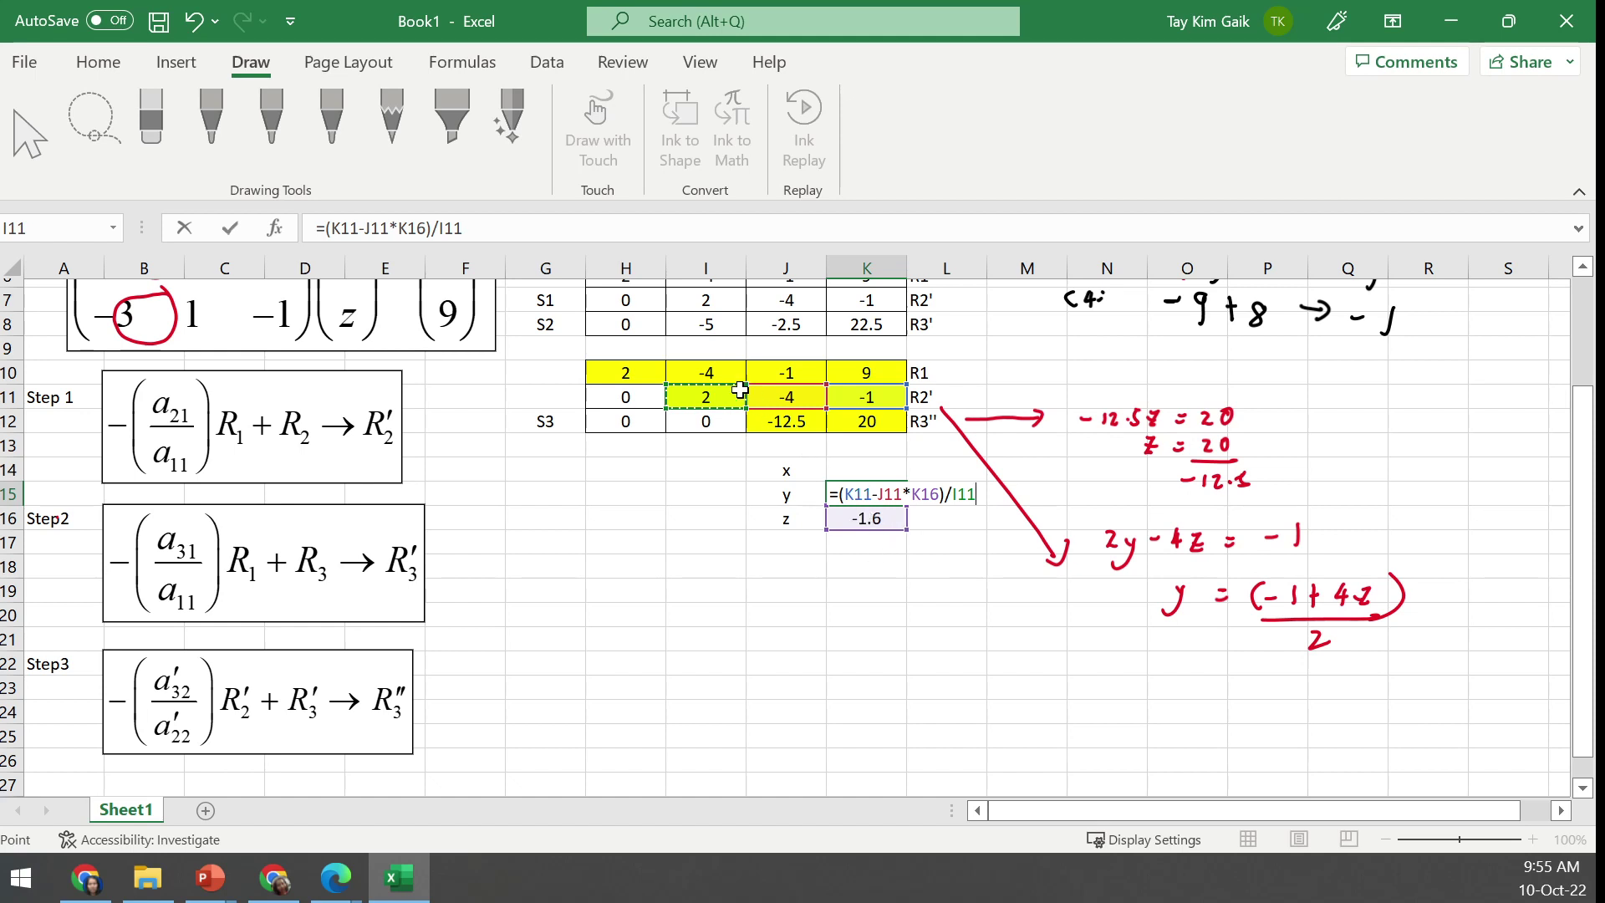
drag(1584, 457, 1577, 399)
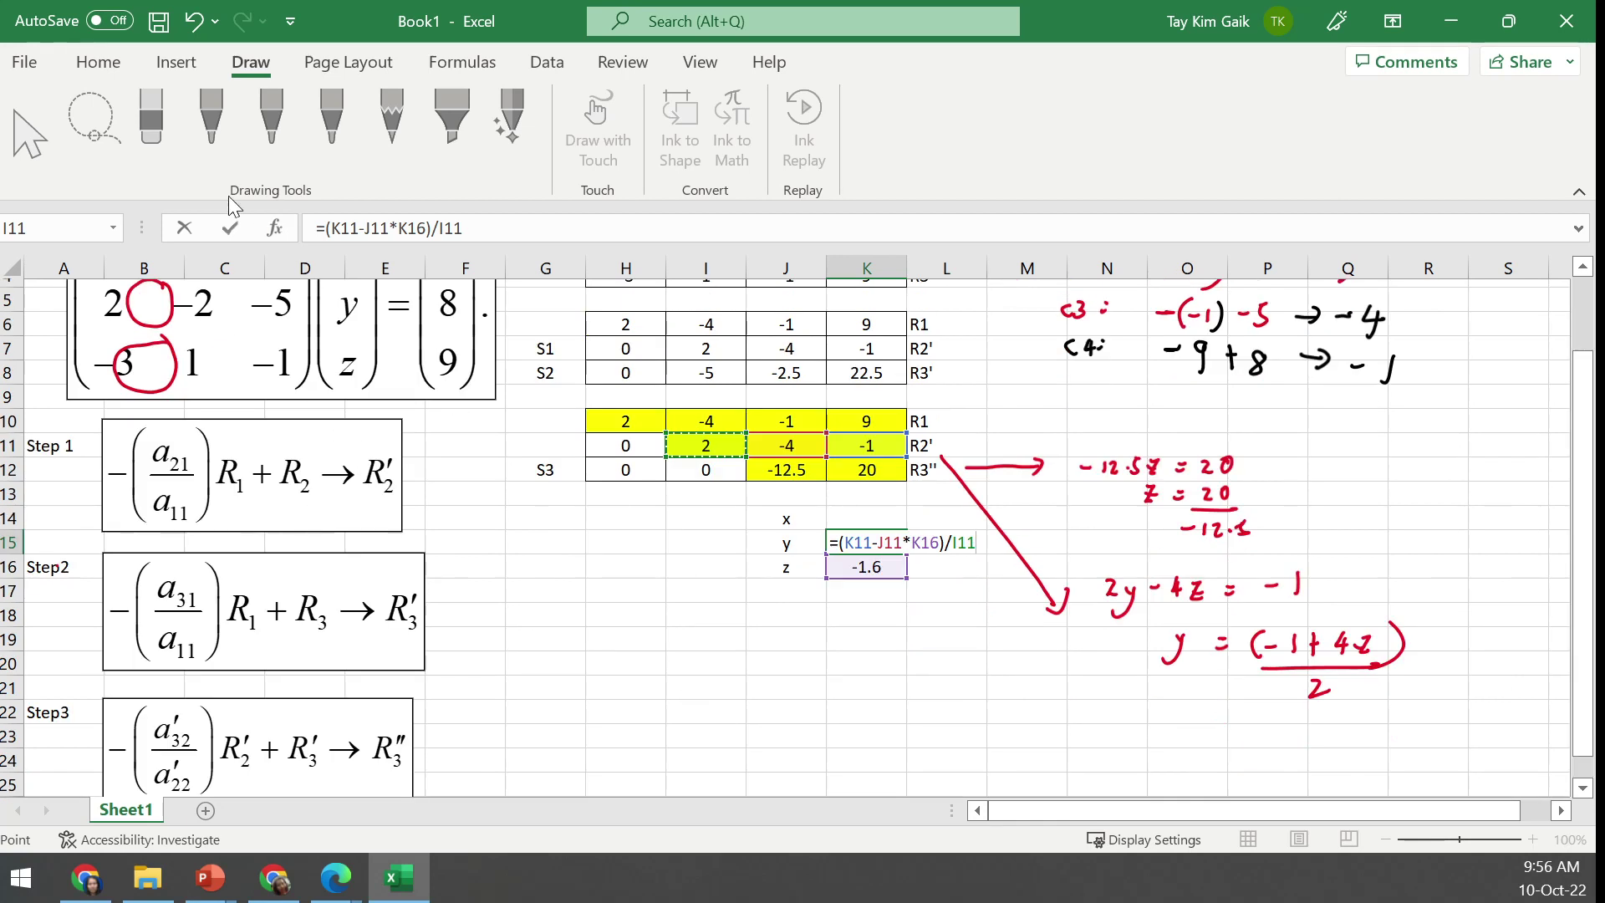
click(227, 229)
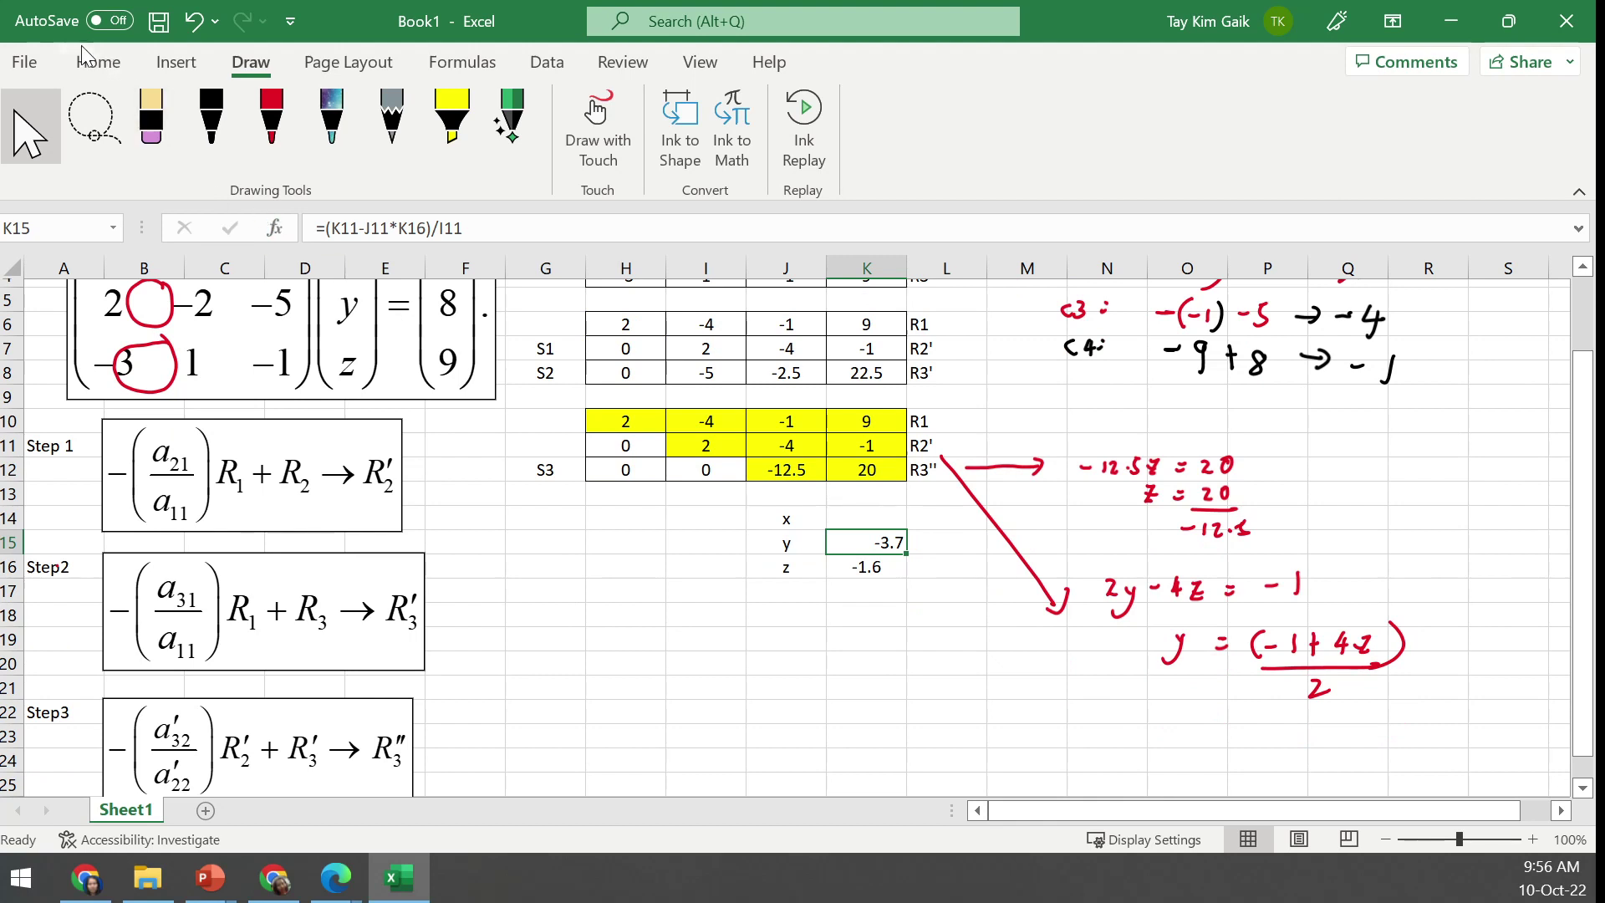
Handwrite the x working in red ink below the unknowns: 2x - 4y - z = 9, then x = 9 + 4y + z over 2
click(864, 516)
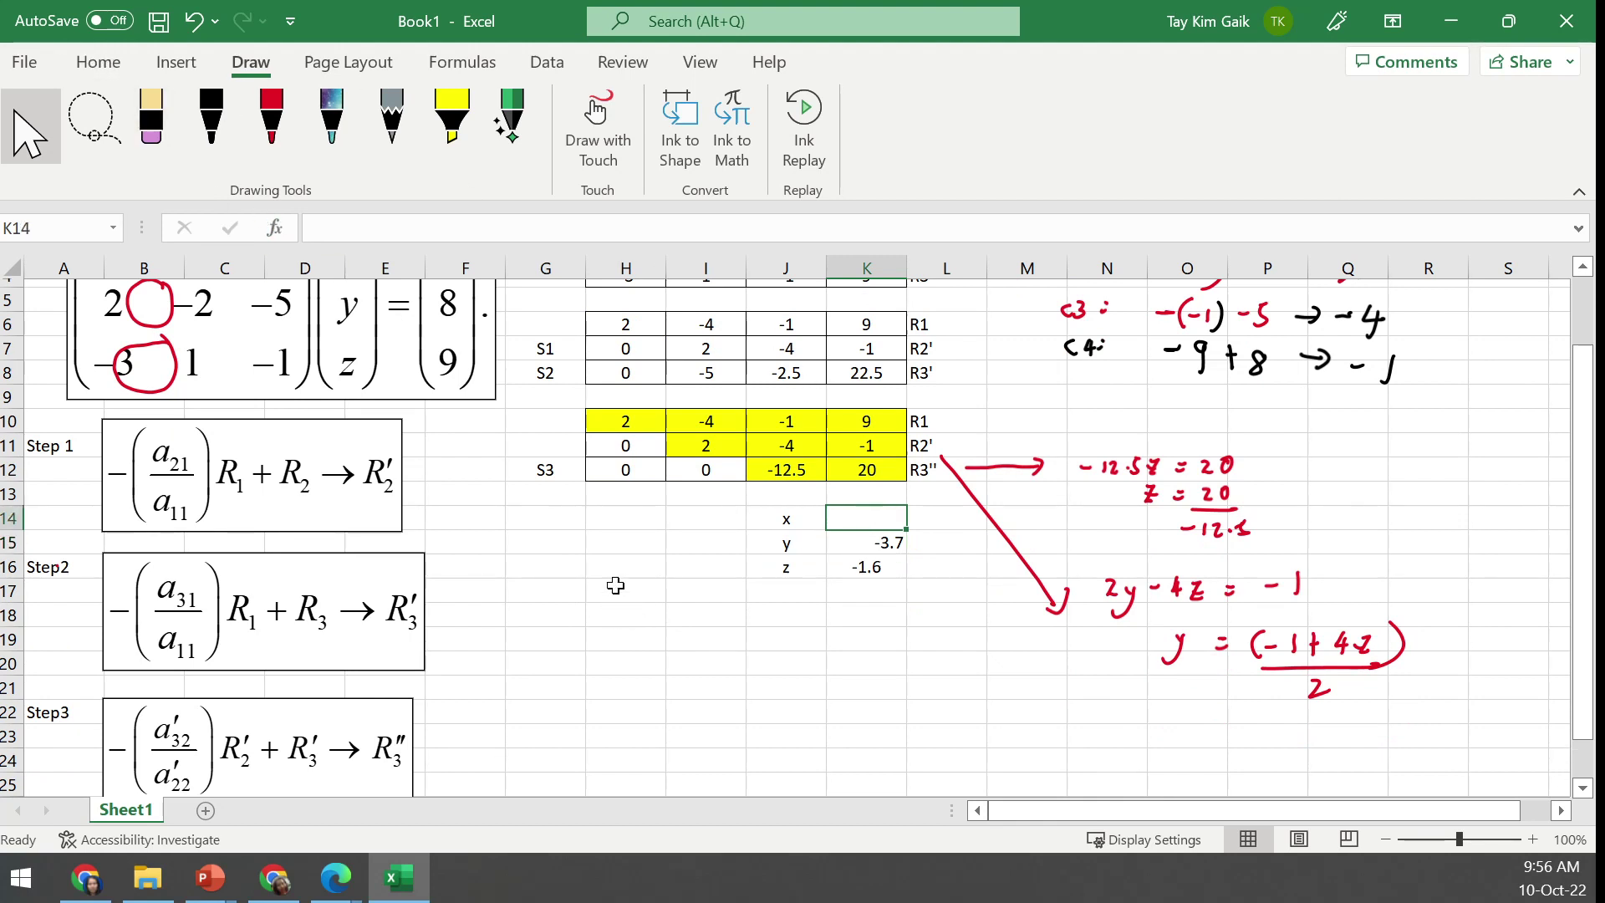
click(270, 113)
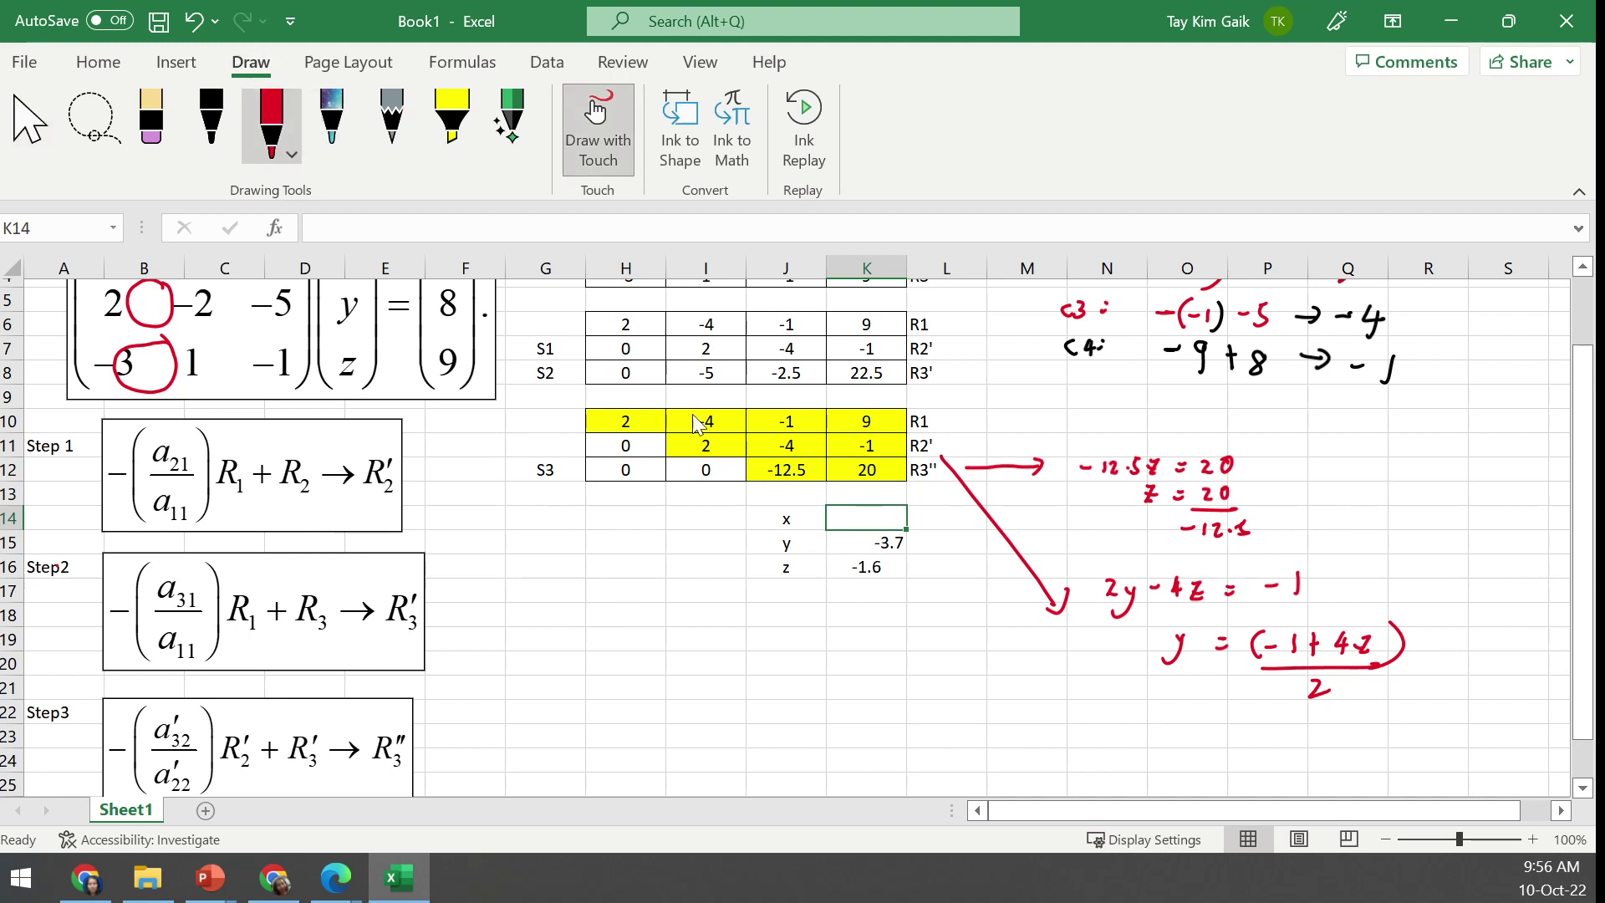
mouse_move(617, 616)
mouse_down()
mouse_move(649, 630)
mouse_move(635, 631)
mouse_move(700, 623)
mouse_move(701, 647)
mouse_move(807, 616)
mouse_up()
mouse_move(793, 629)
mouse_down()
mouse_move(834, 623)
mouse_move(830, 637)
mouse_up()
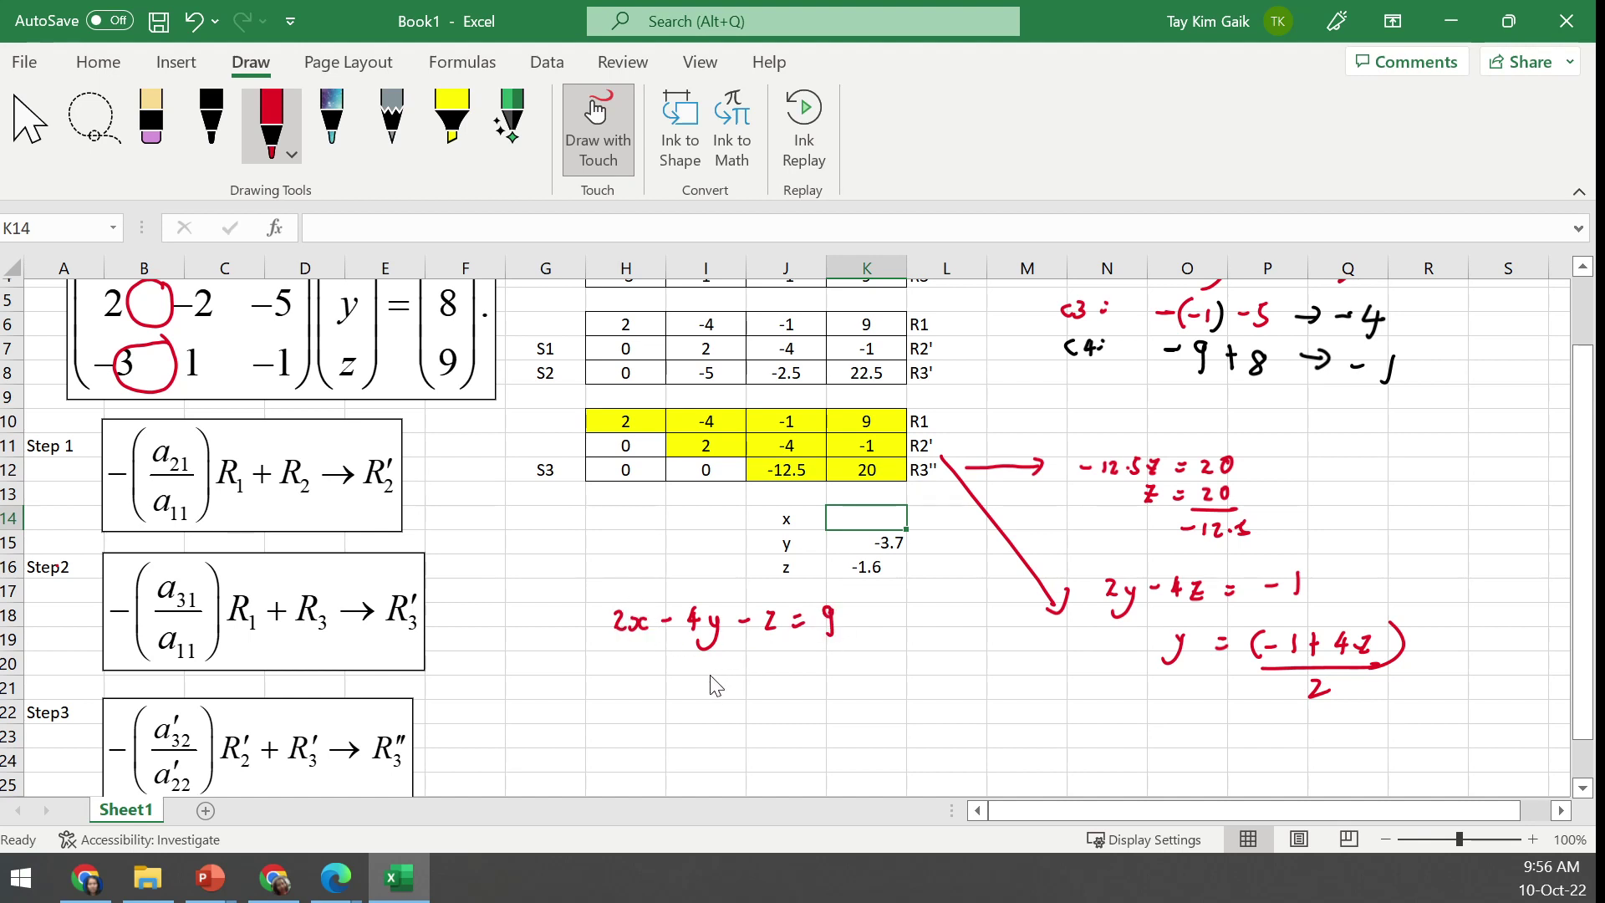
mouse_move(709, 671)
mouse_down()
mouse_move(730, 697)
mouse_move(717, 699)
mouse_move(774, 674)
mouse_up()
drag(759, 685, 840, 681)
mouse_move(834, 671)
mouse_down()
mouse_move(832, 692)
mouse_move(862, 685)
mouse_up()
mouse_move(858, 675)
mouse_down()
mouse_move(869, 706)
mouse_move(910, 682)
mouse_move(900, 694)
mouse_move(933, 692)
mouse_up()
drag(833, 717, 942, 711)
drag(882, 734, 902, 749)
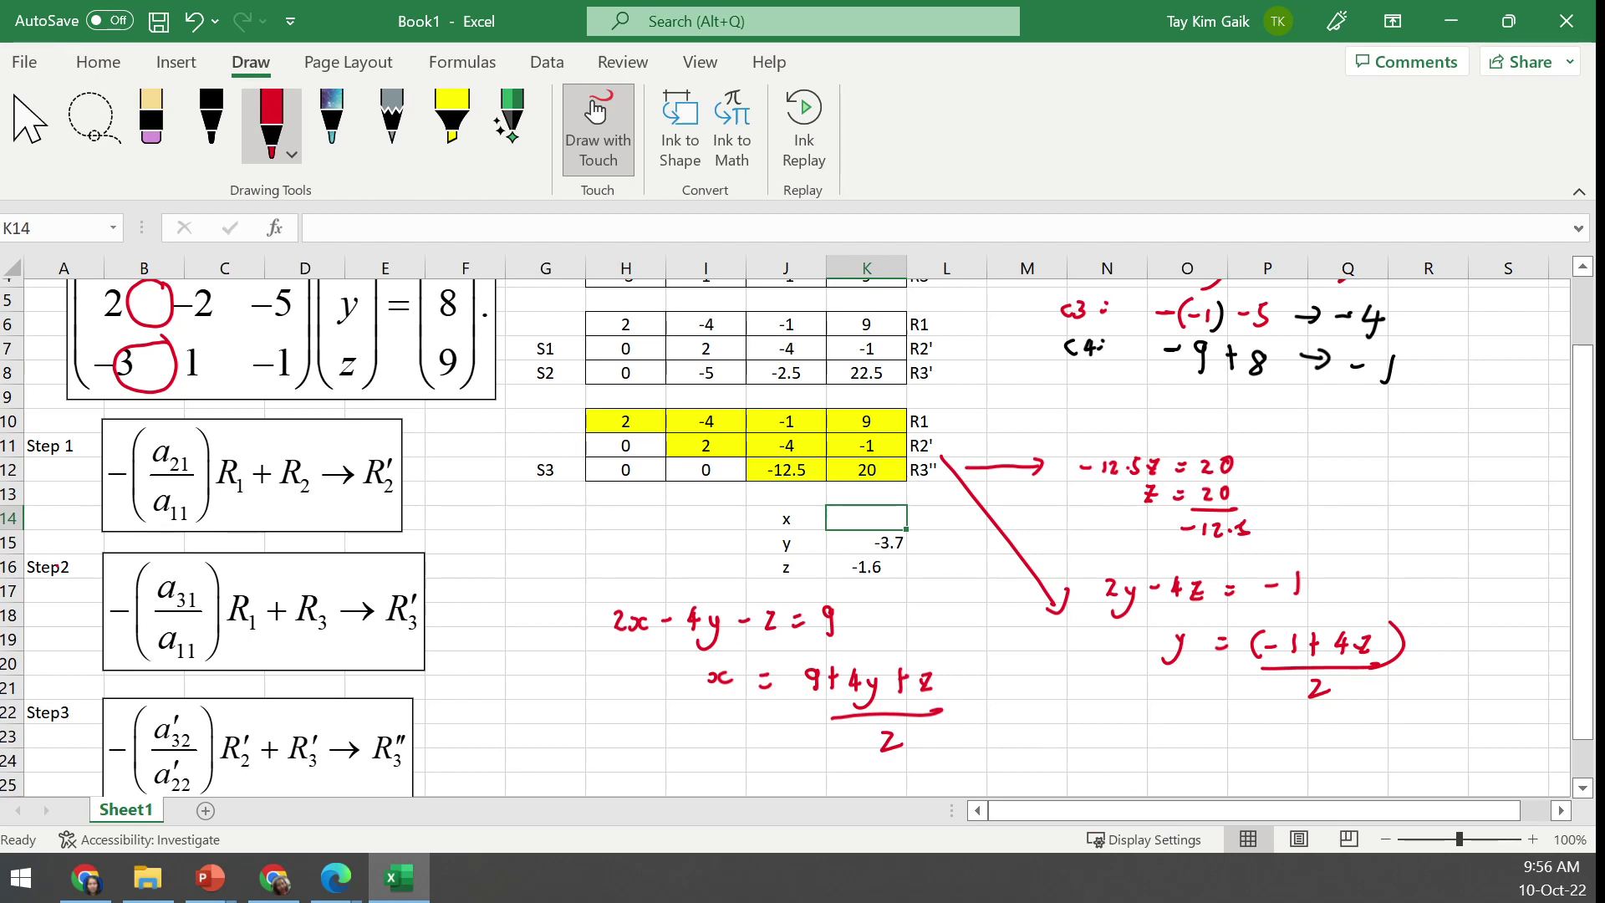
key(Escape)
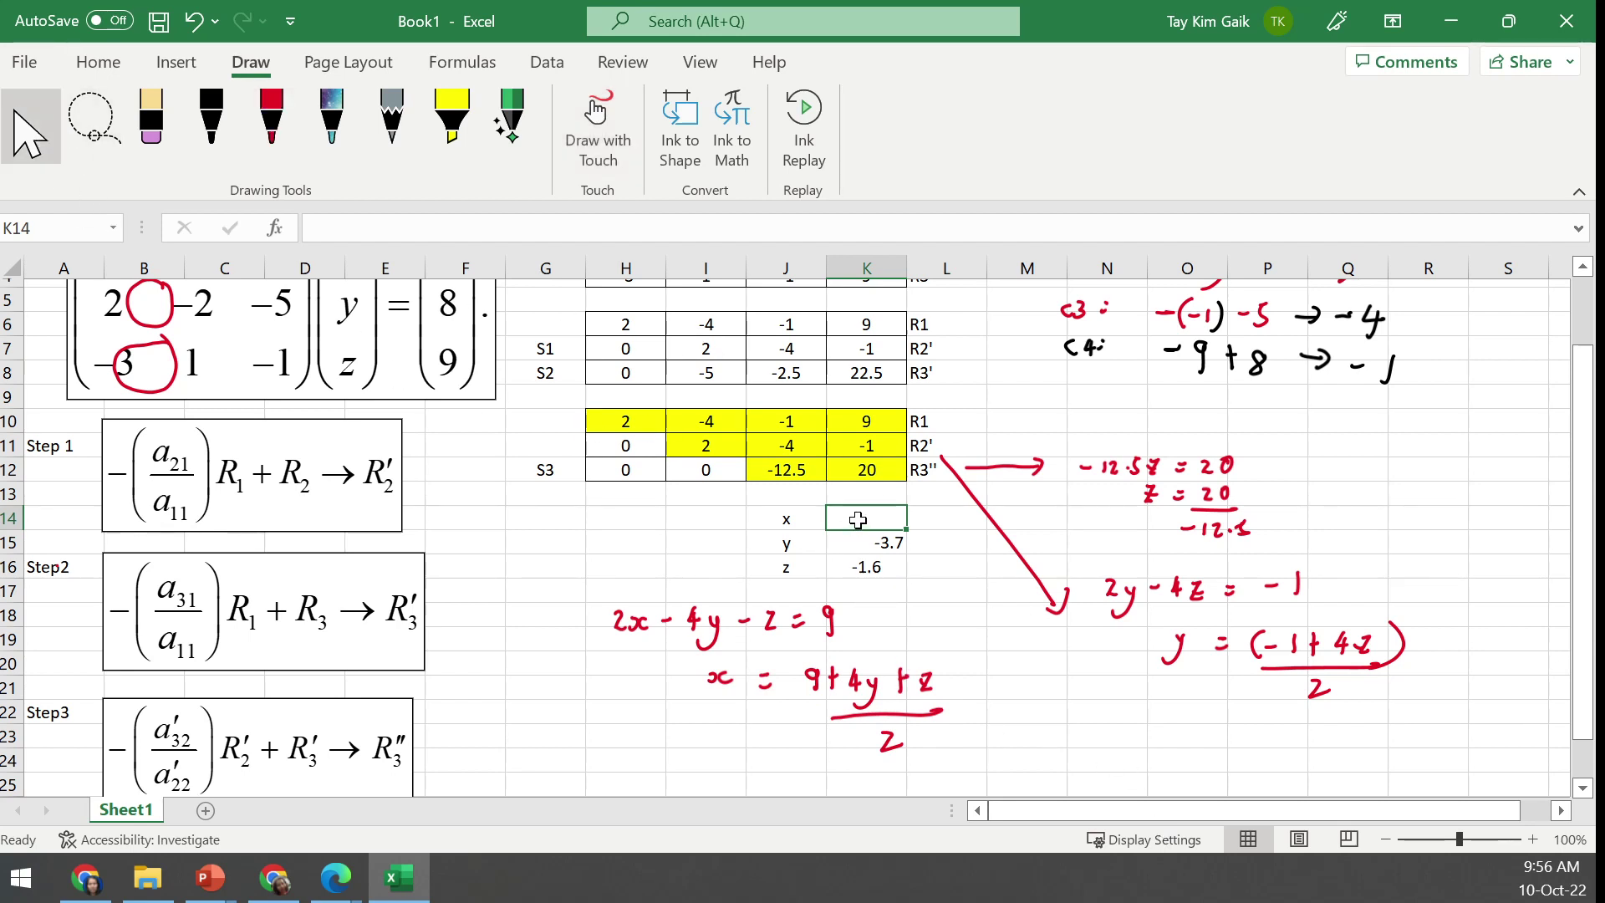
Calculate x in K14 with the formula =(K10-I10*K15-J10*K16)/H10
text(=)
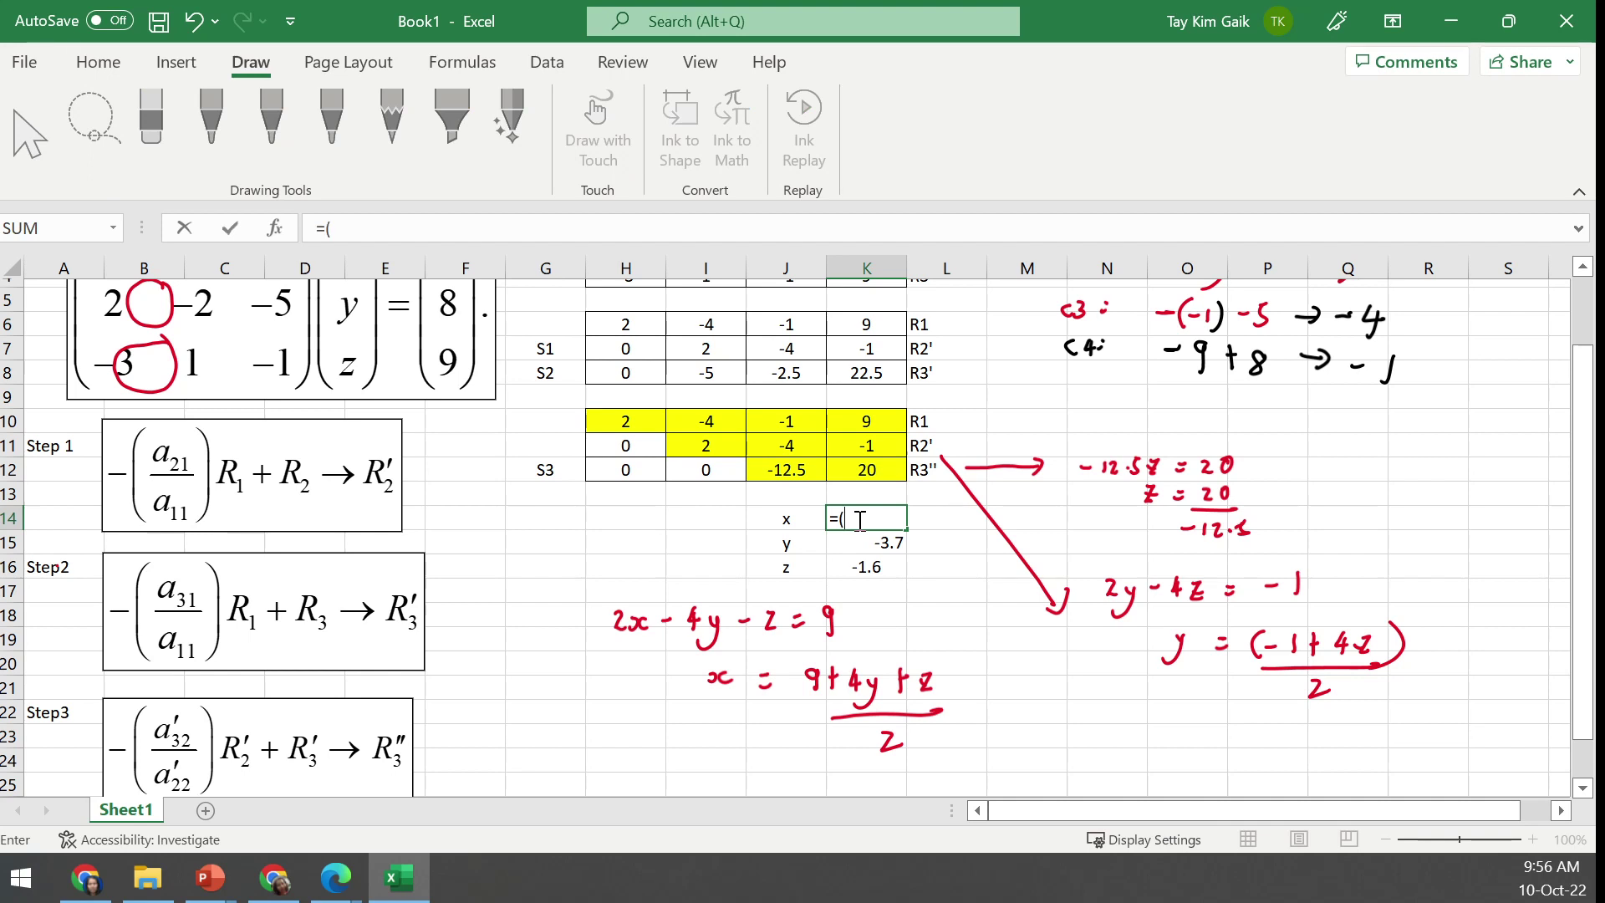
text(()
click(870, 422)
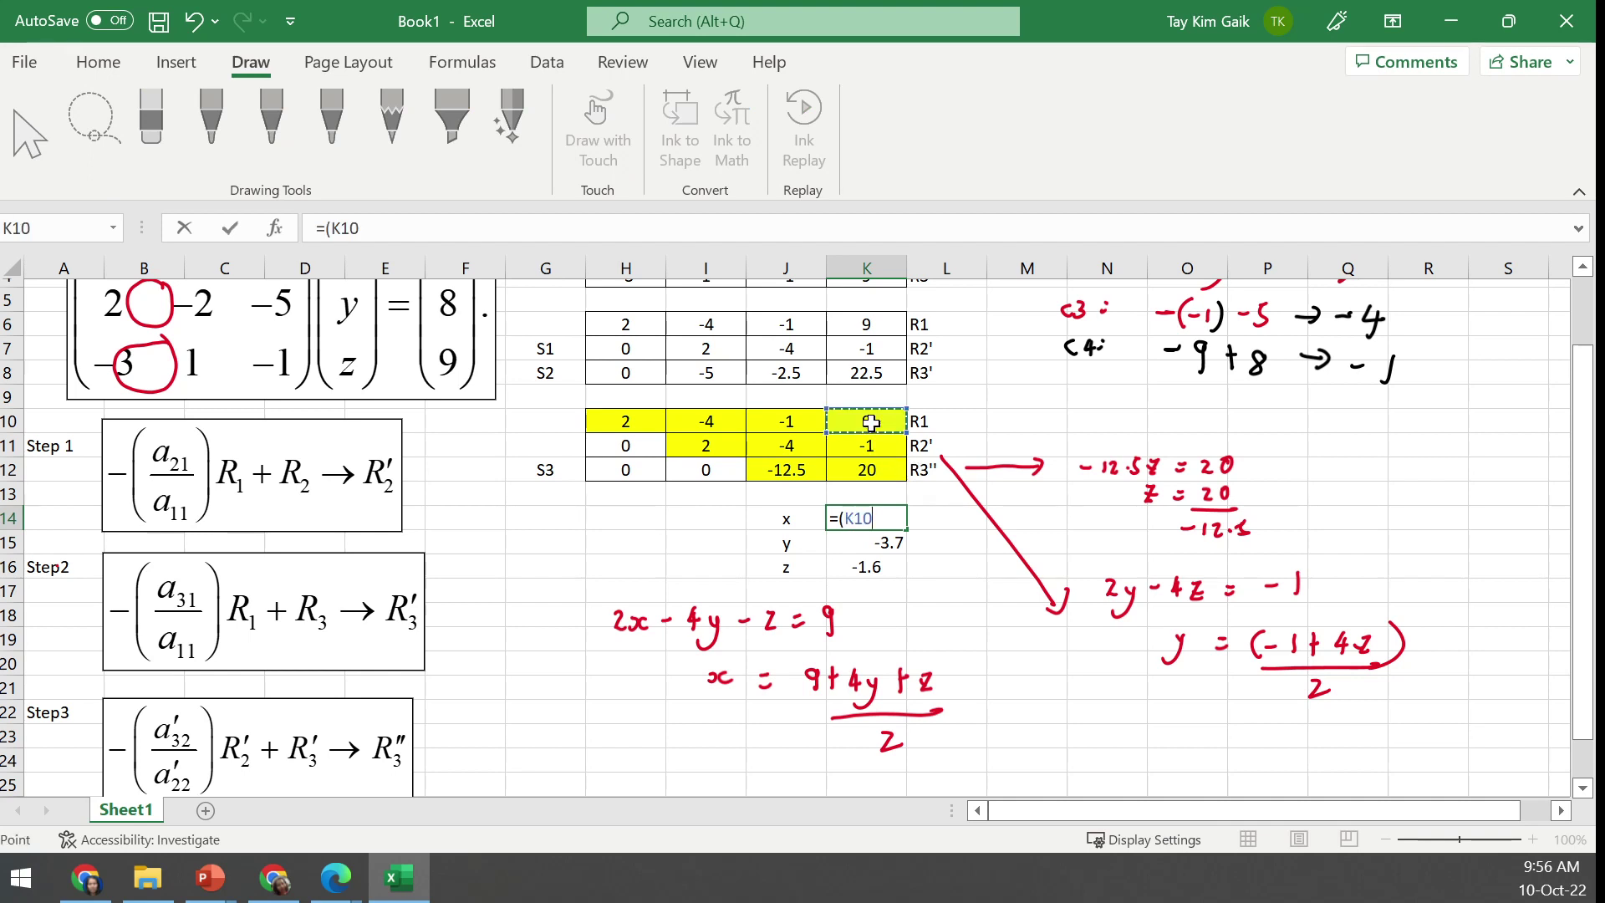
text(-)
click(709, 426)
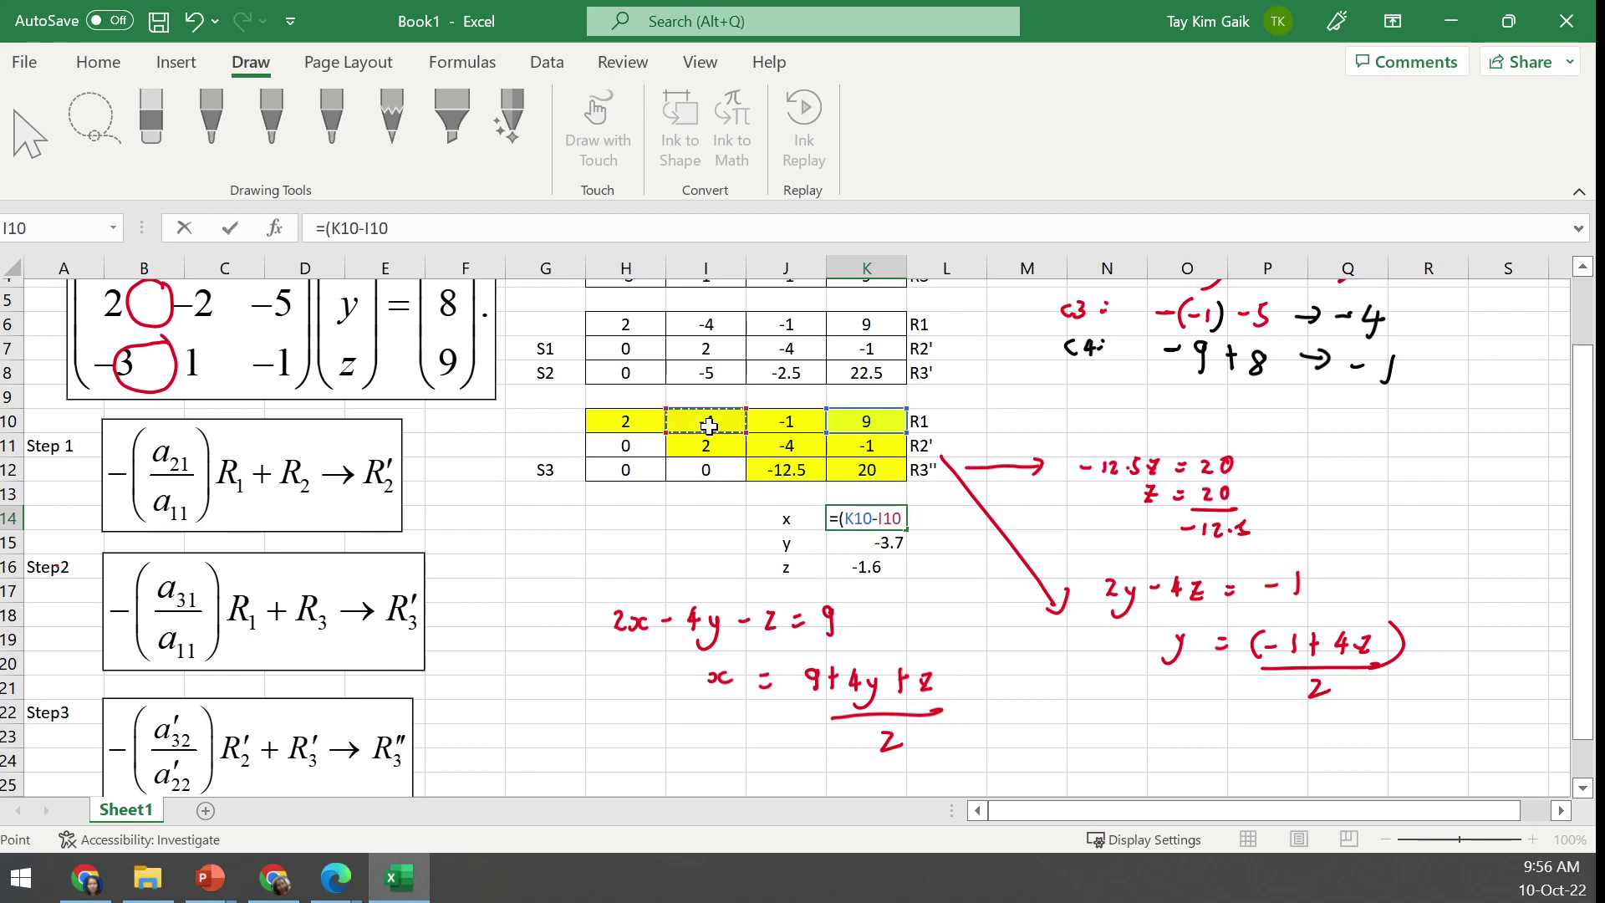
text(*)
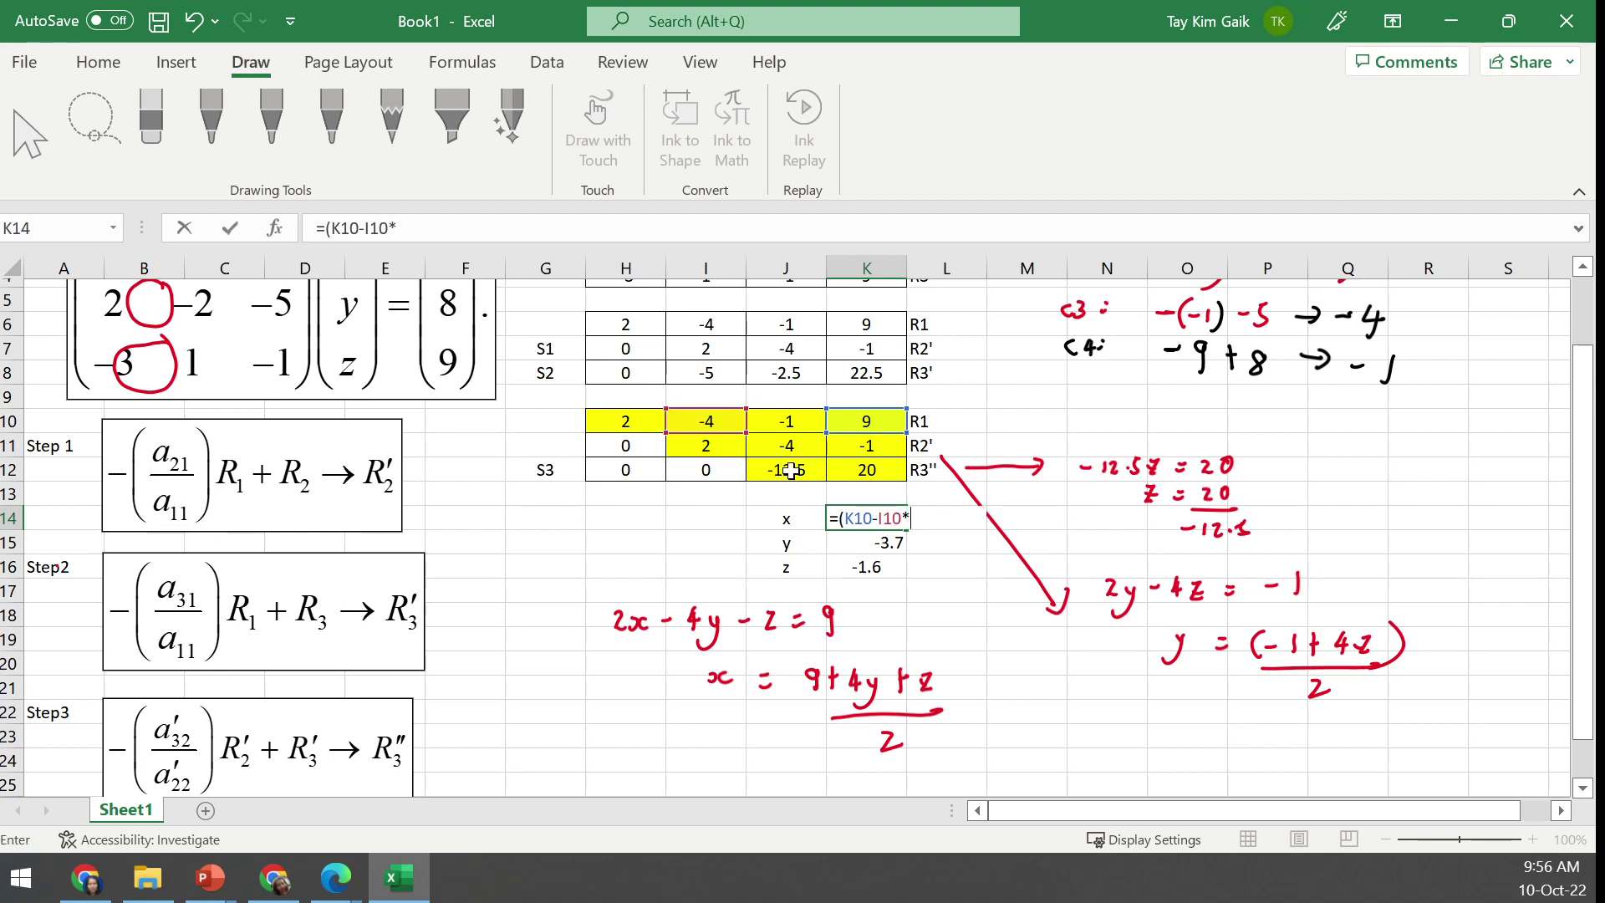
click(859, 545)
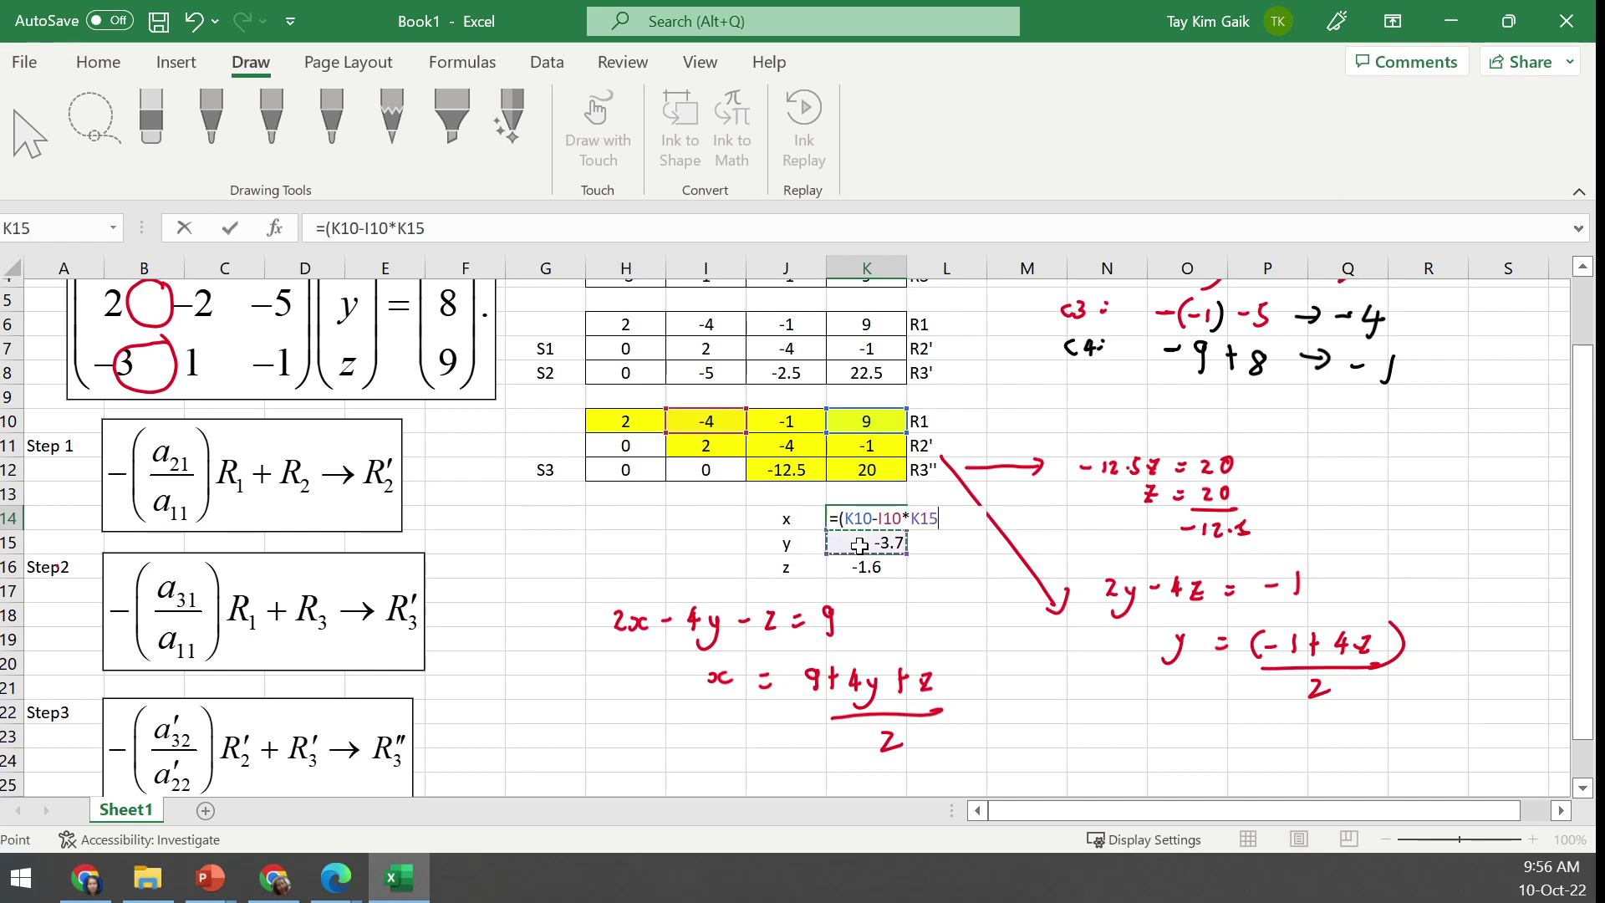
text(-)
click(791, 418)
text(*)
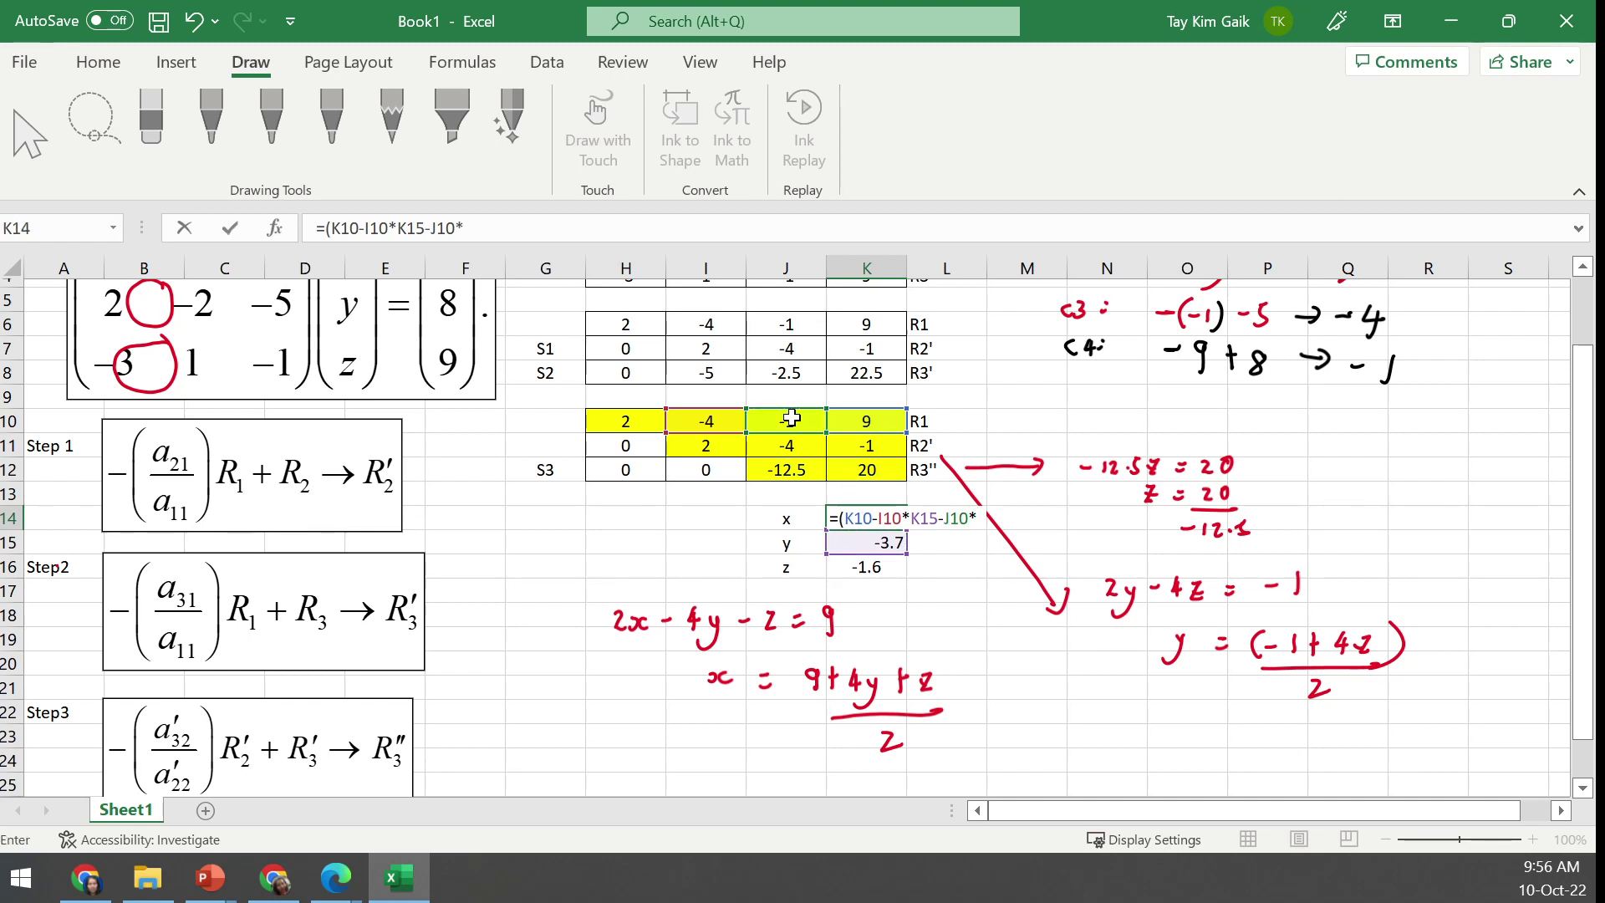
click(868, 570)
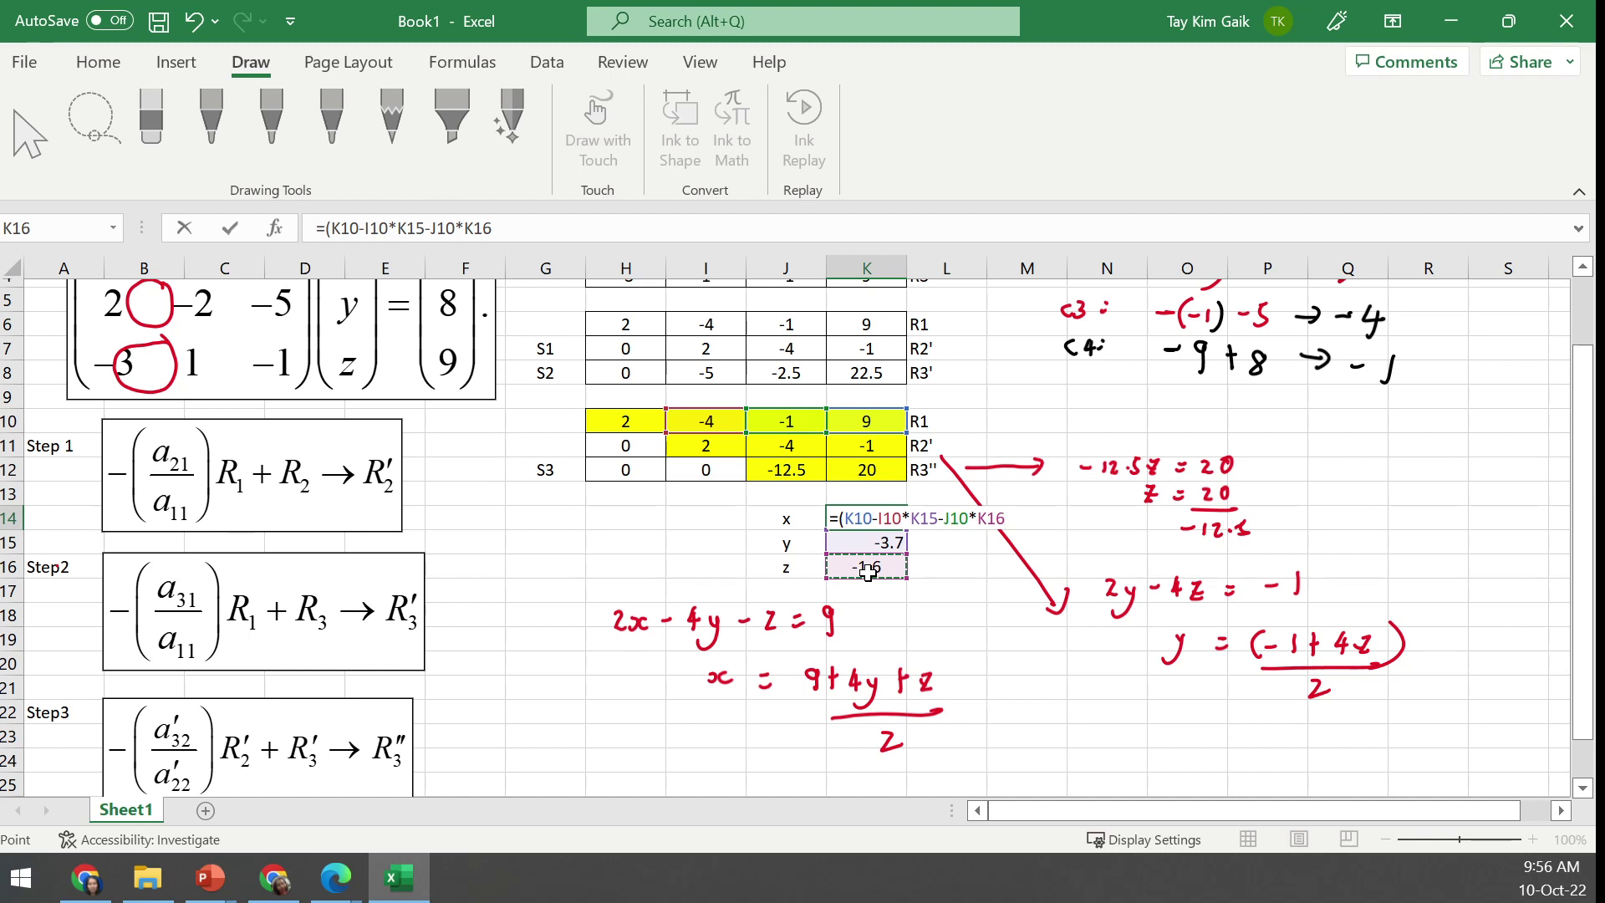
text()/)
click(627, 421)
key(Return)
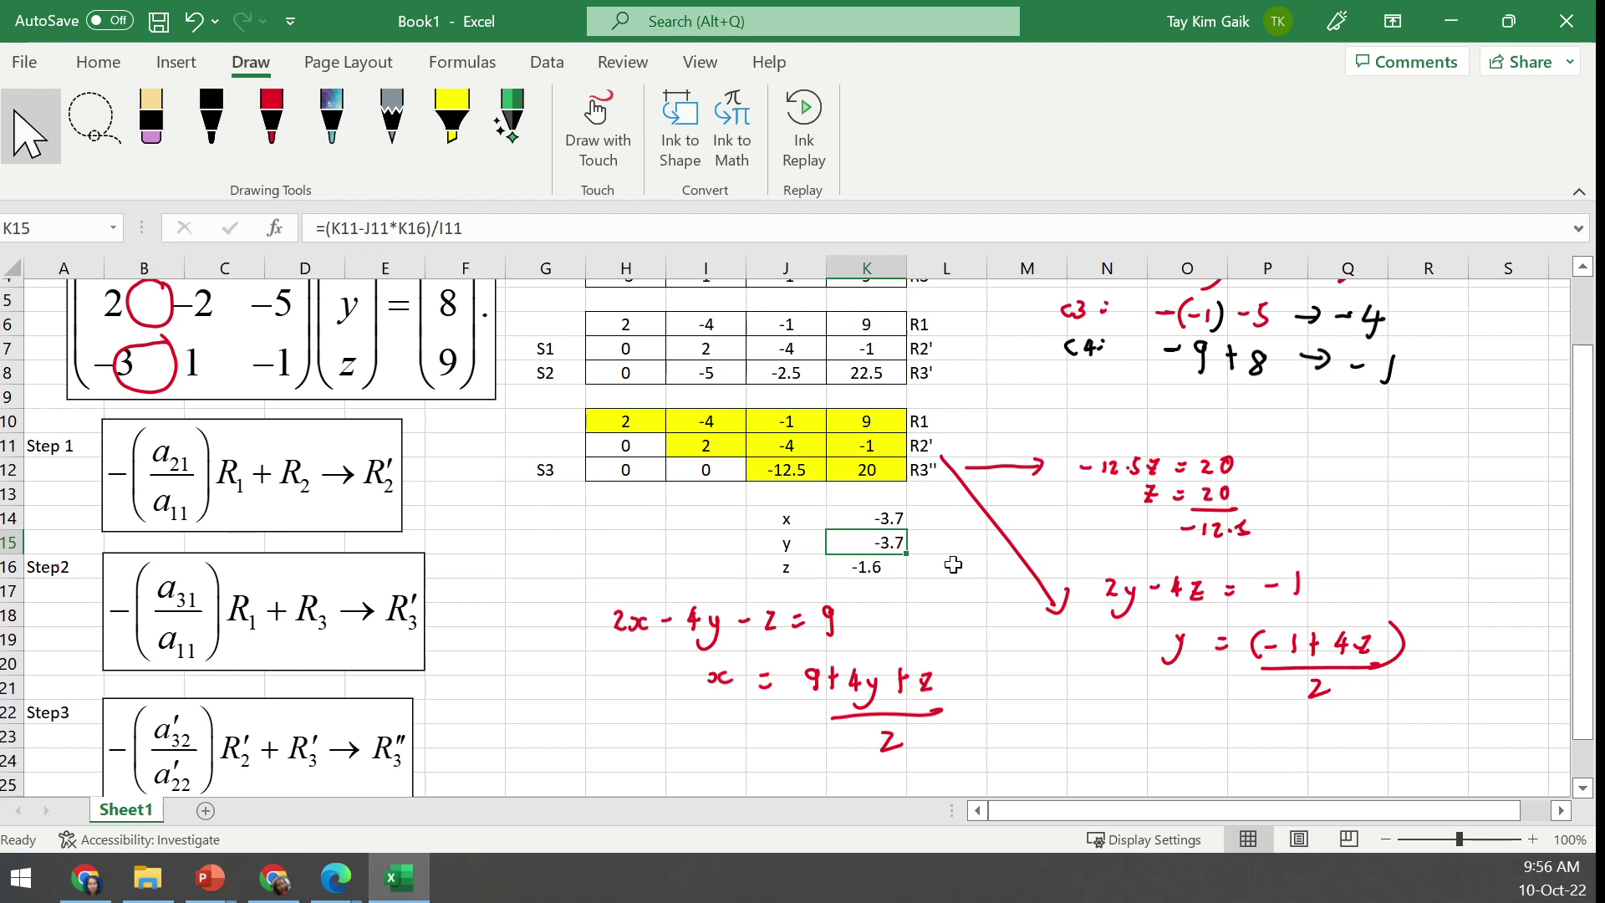
Center the x, y and z solution values in K14:K16 horizontally, and select cell I25 below the workings
drag(873, 520, 886, 570)
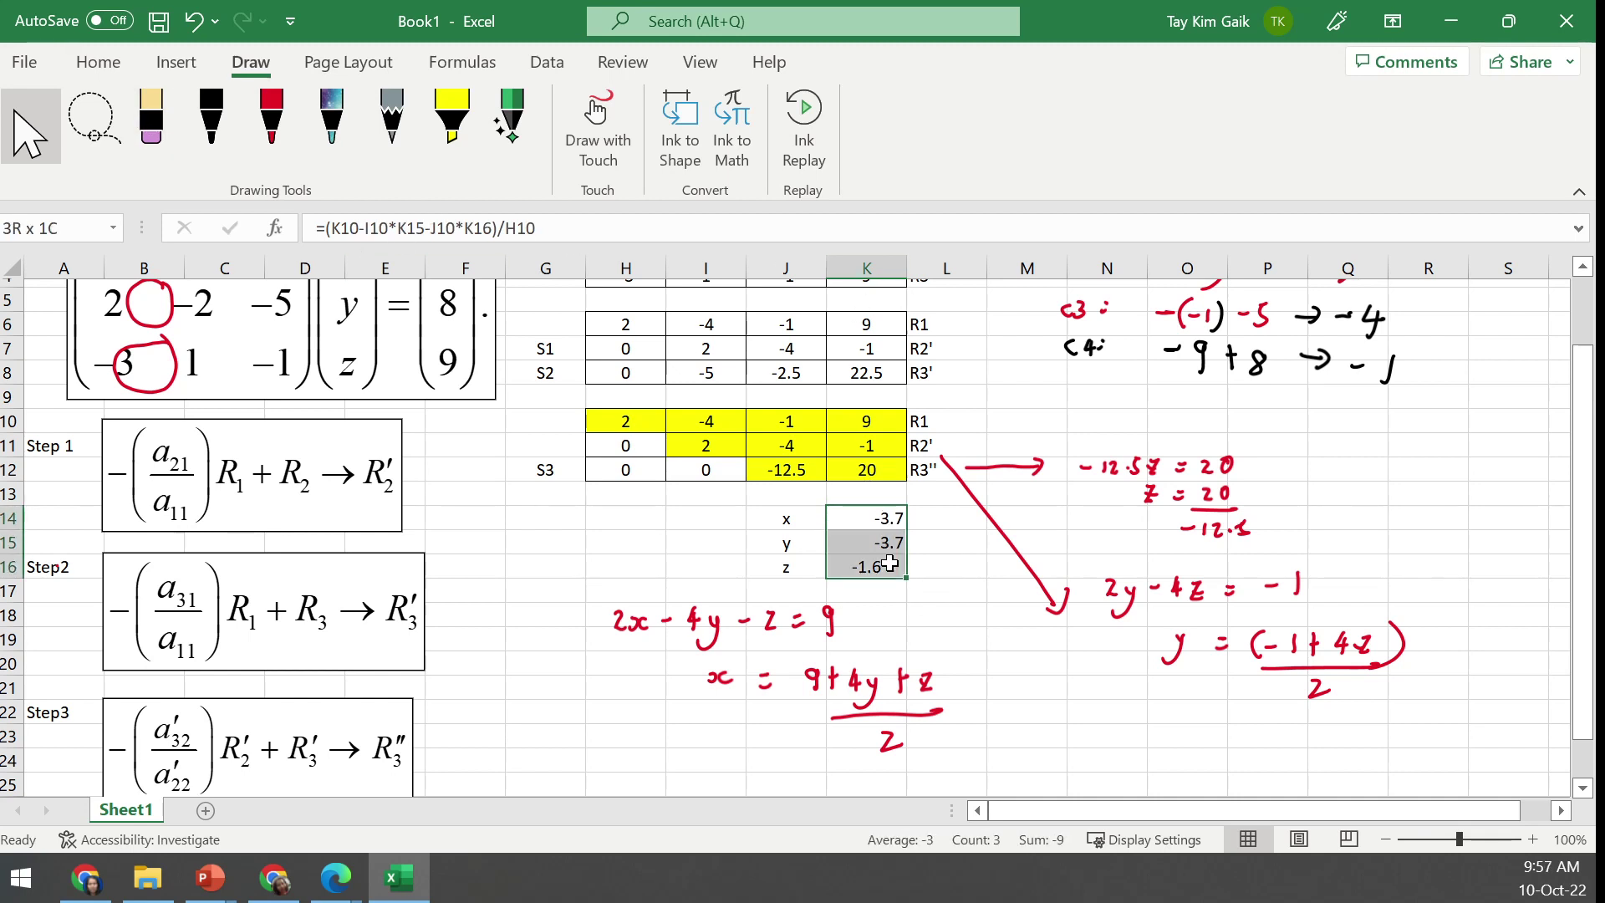
click(92, 65)
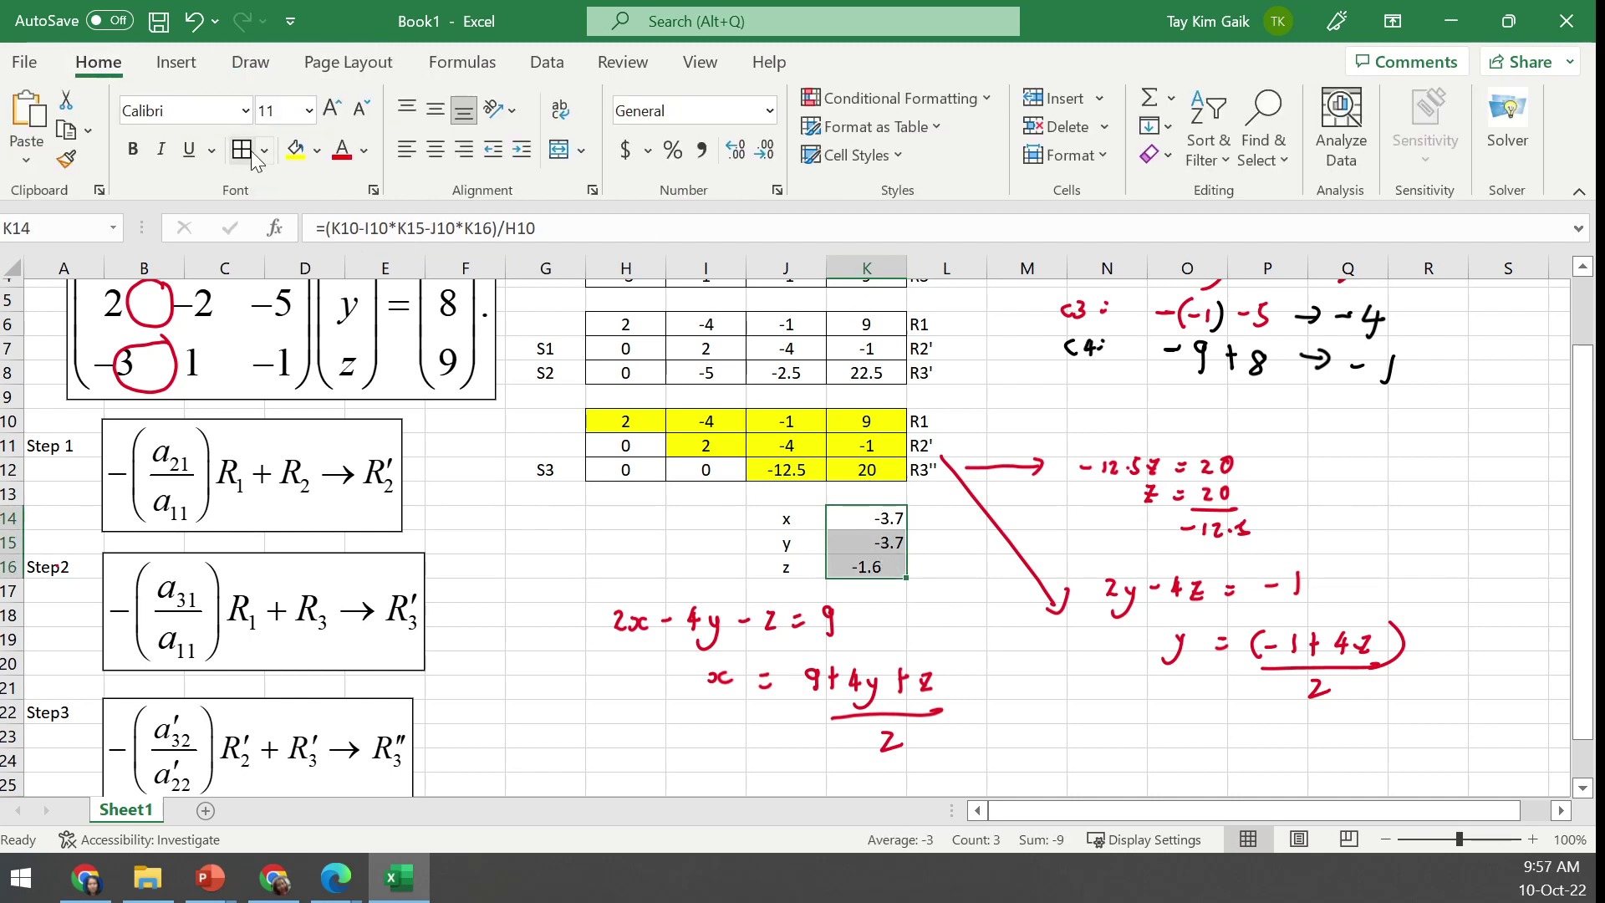
click(435, 149)
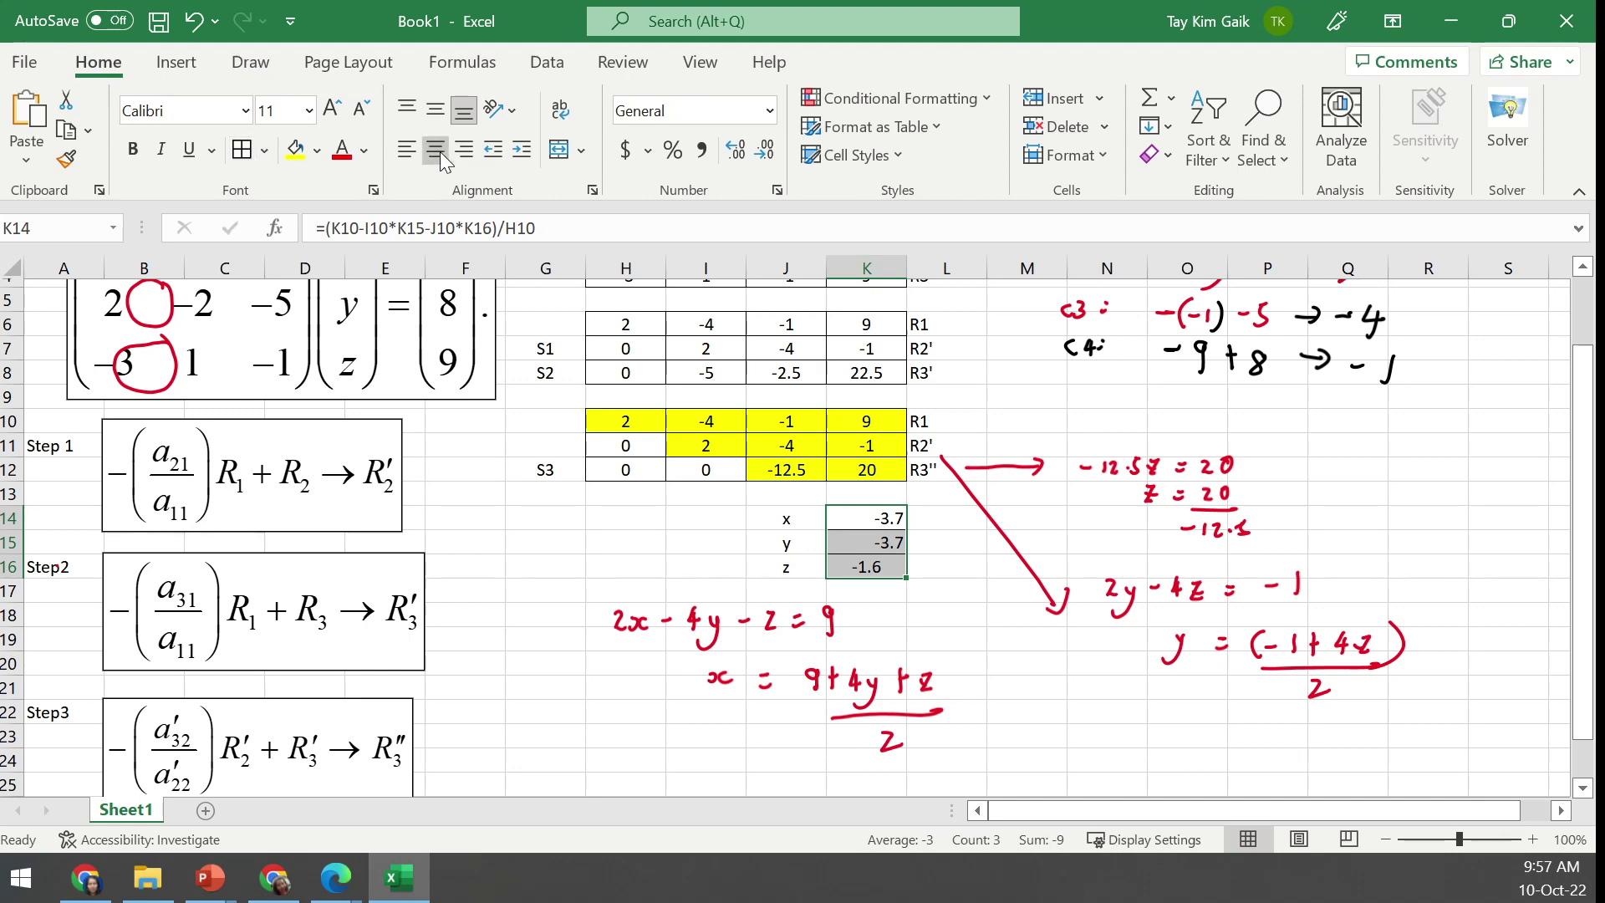
drag(1588, 614, 1588, 649)
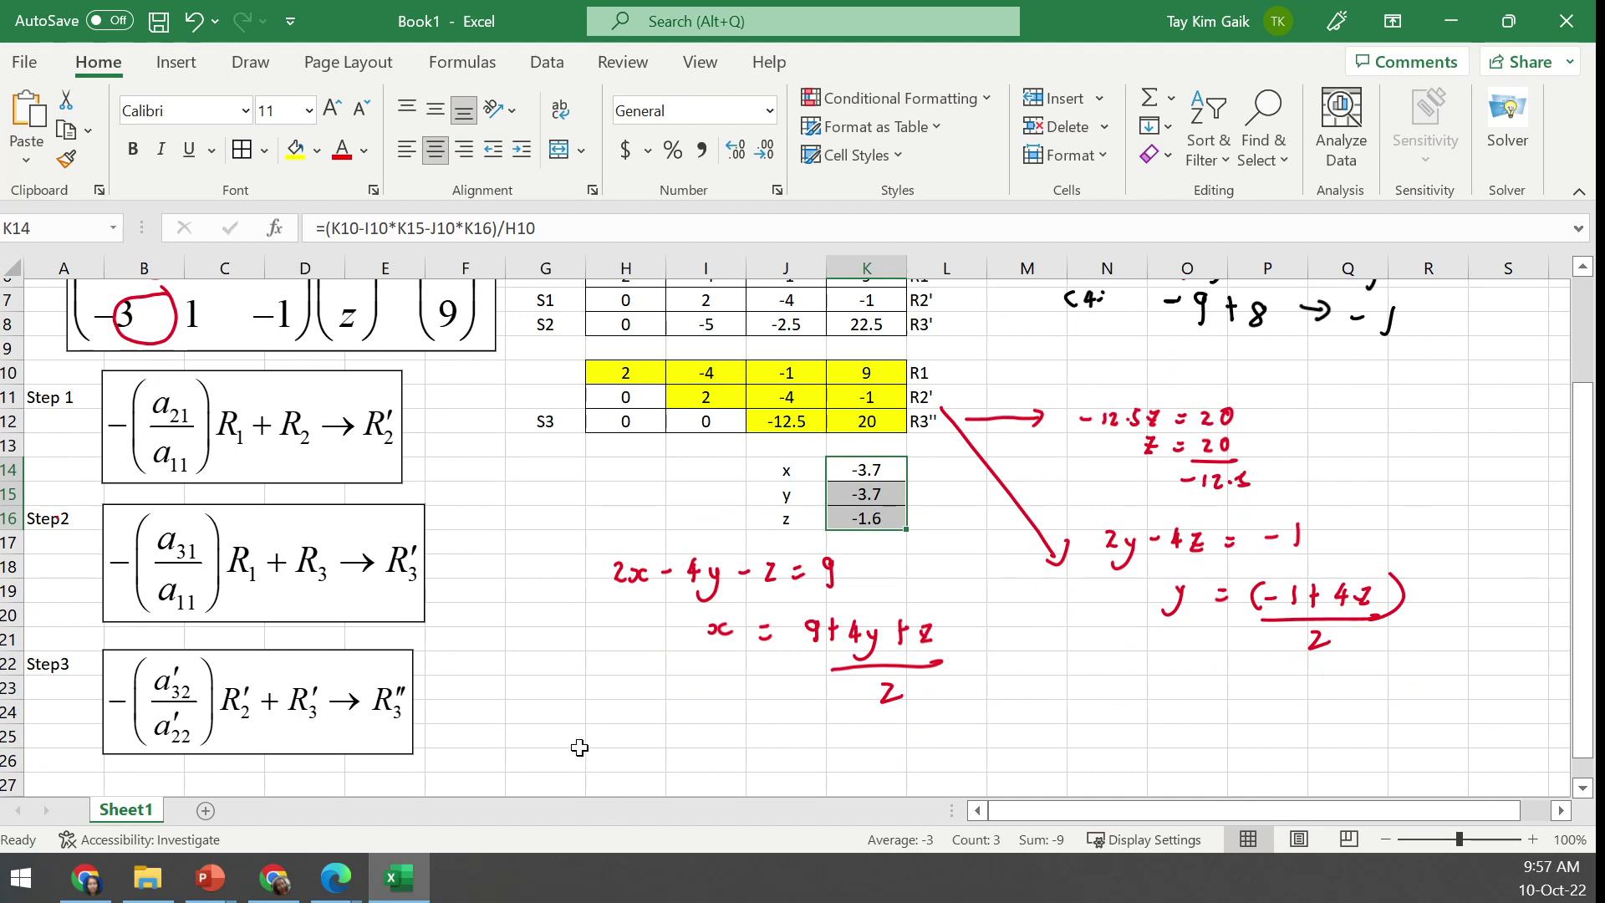
click(685, 735)
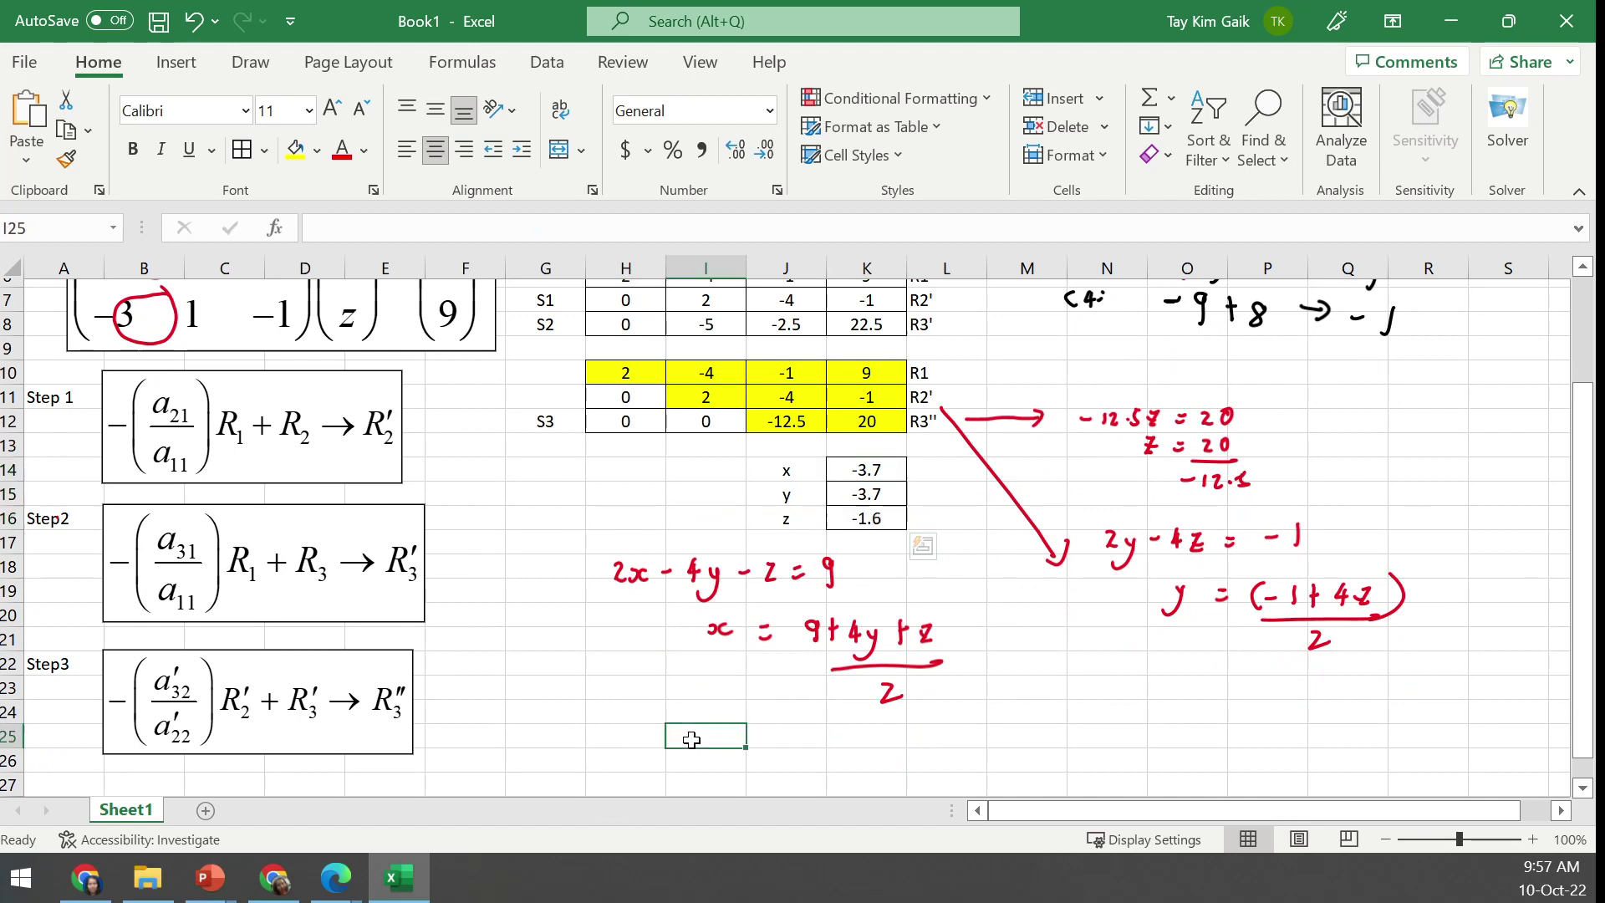
Enter the heading "Checking using inverse matrix method" in cell G25
click(537, 737)
text(C)
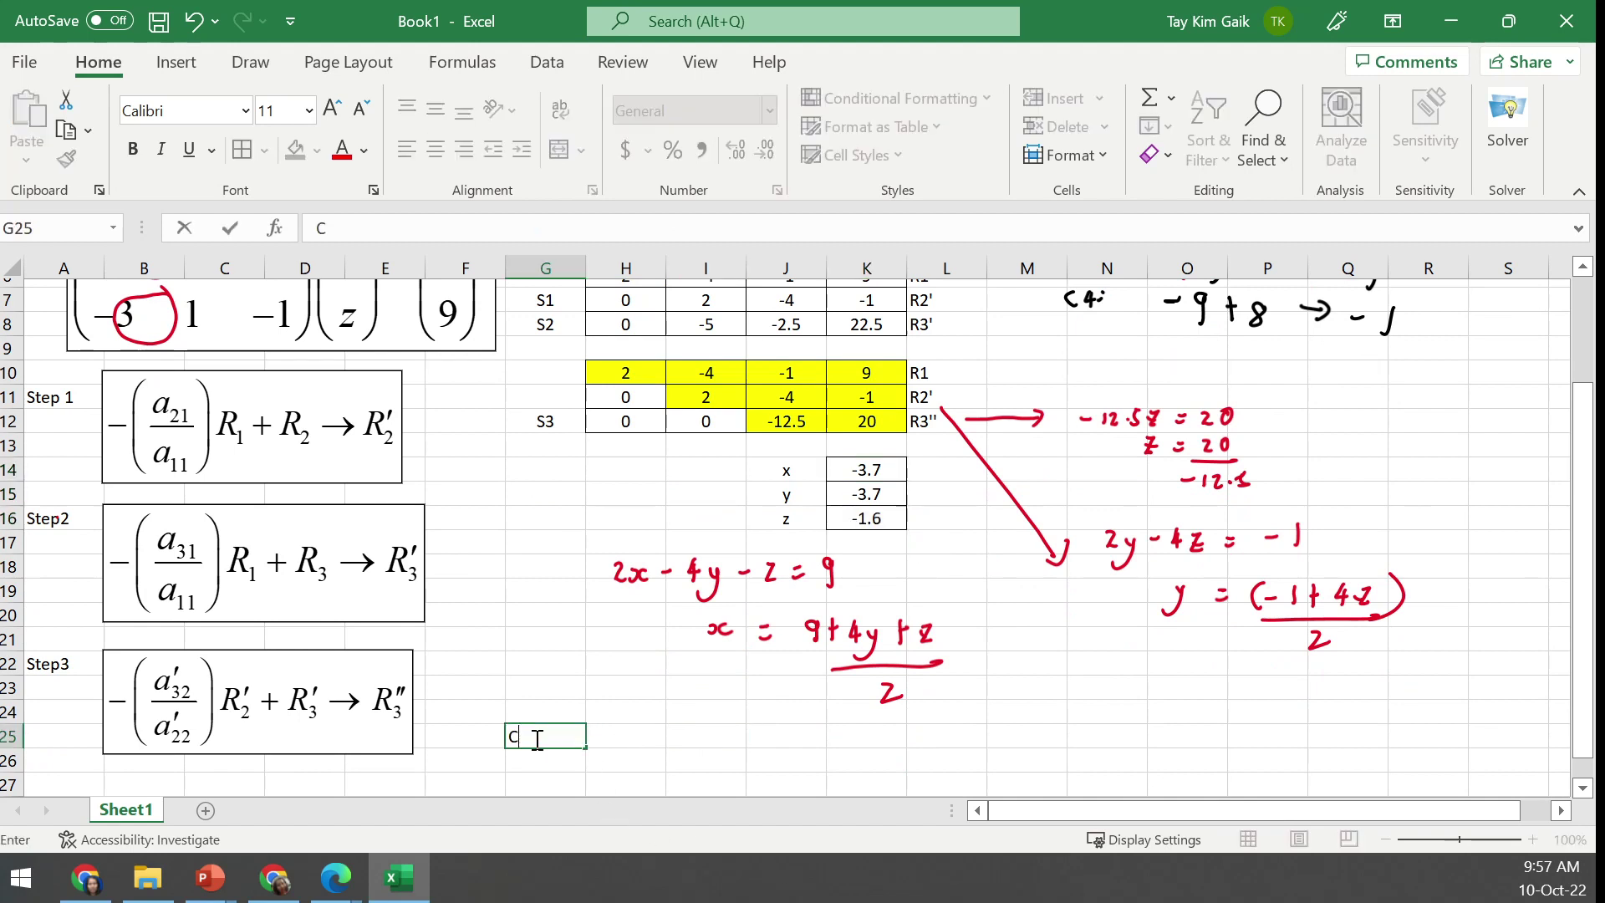
text(hecking using i)
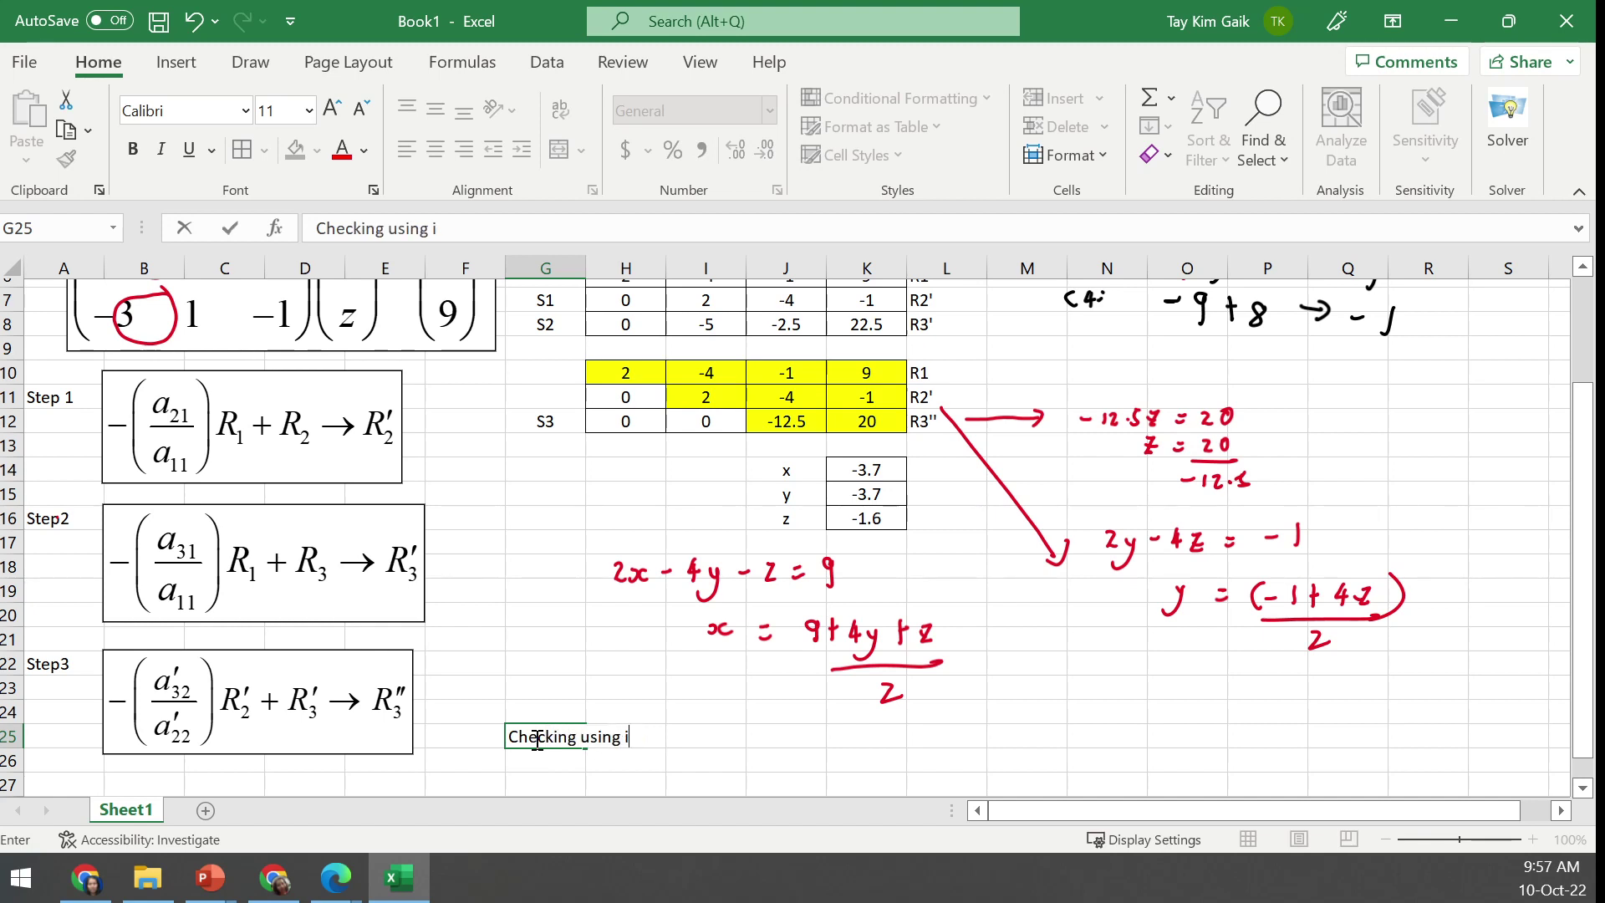
text(nverse matrix)
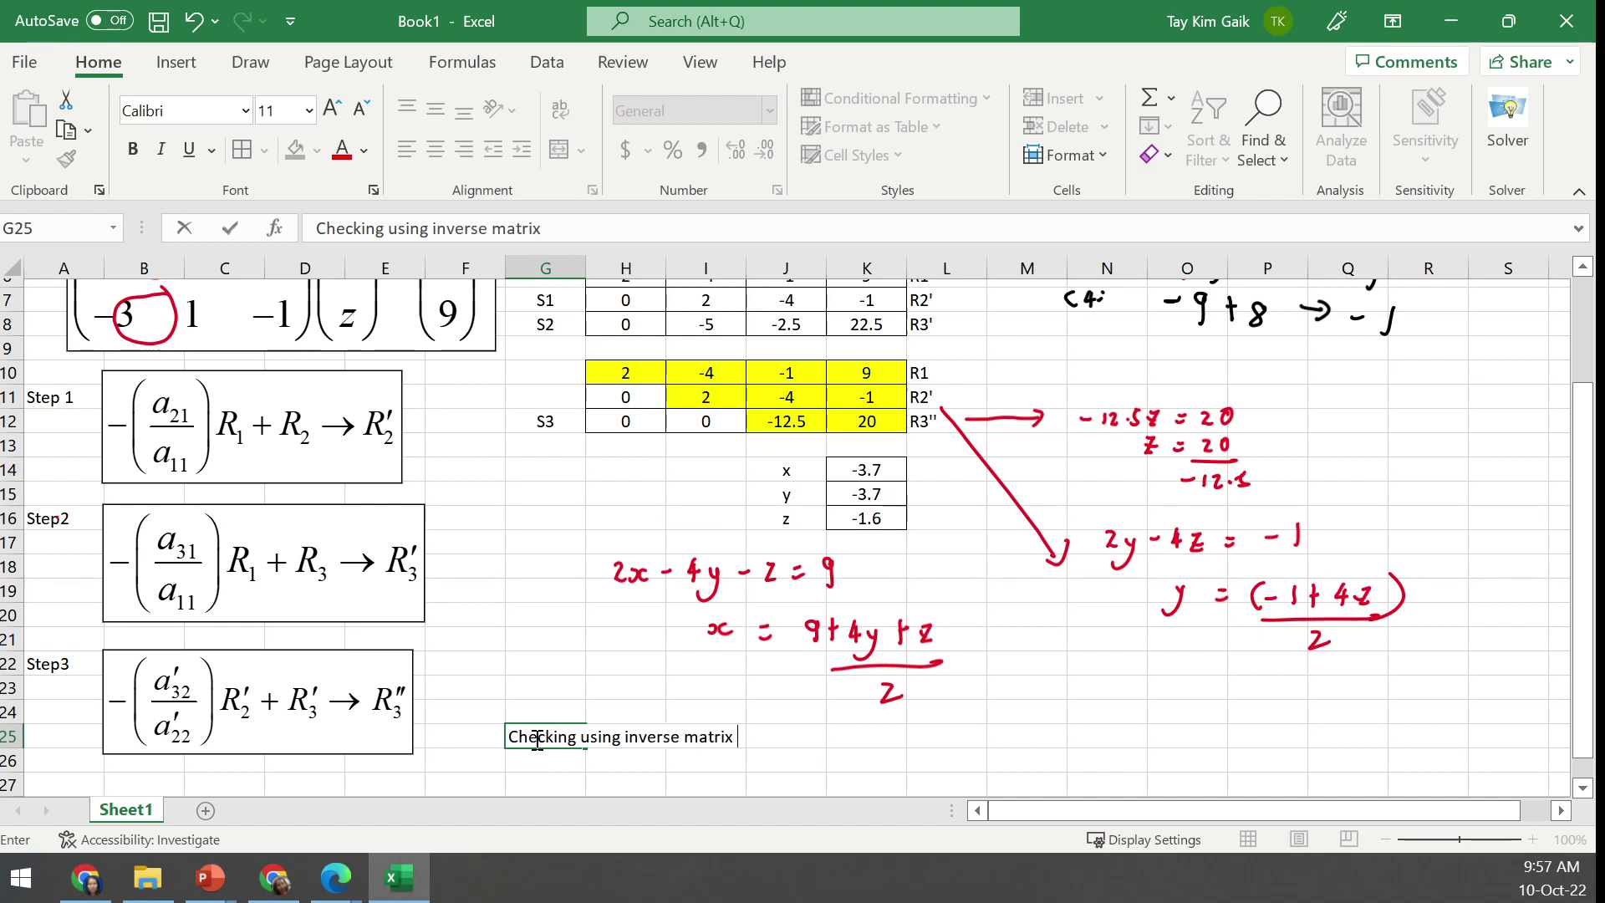
text( method)
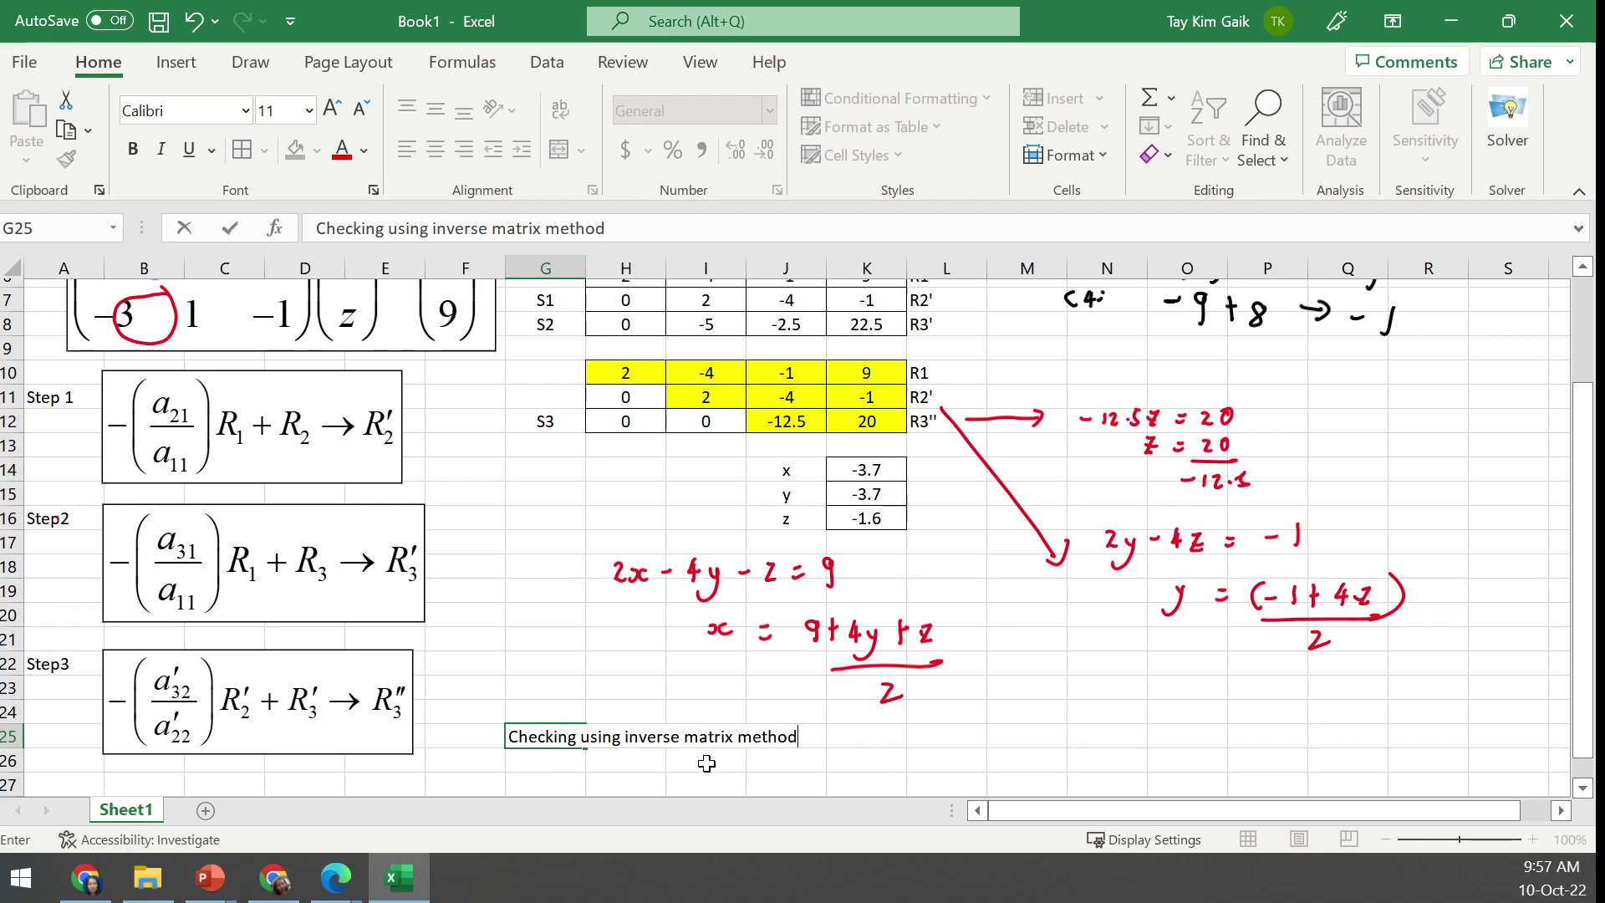
Label cells J26 to J28 with x, y and z below the inverse matrix heading
drag(1586, 743, 1585, 804)
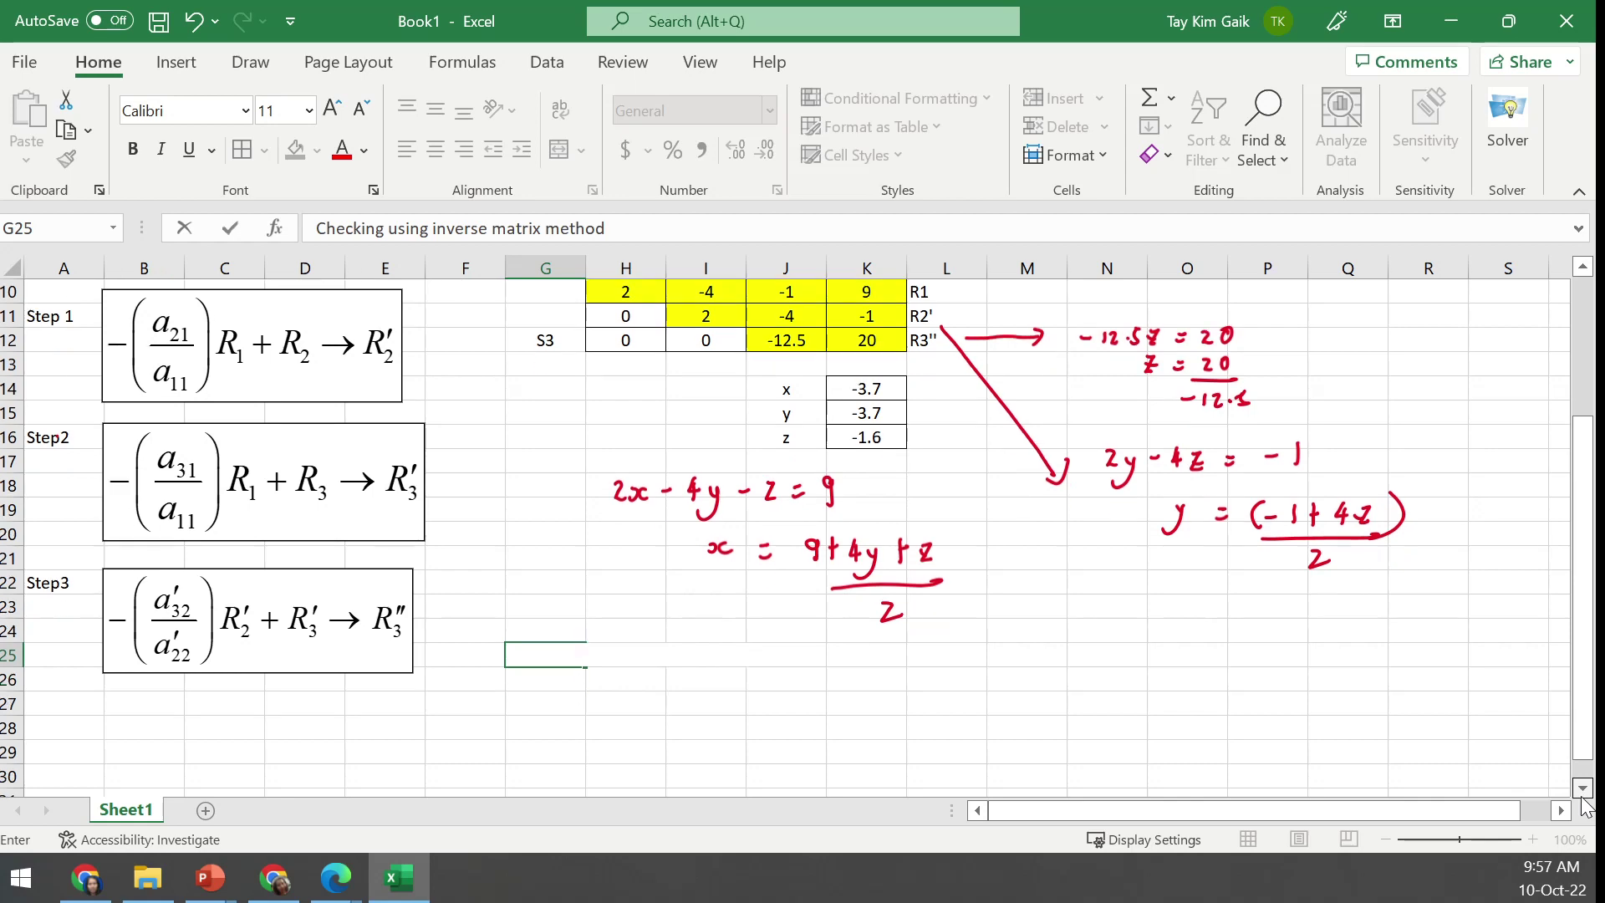
click(800, 686)
key(Return)
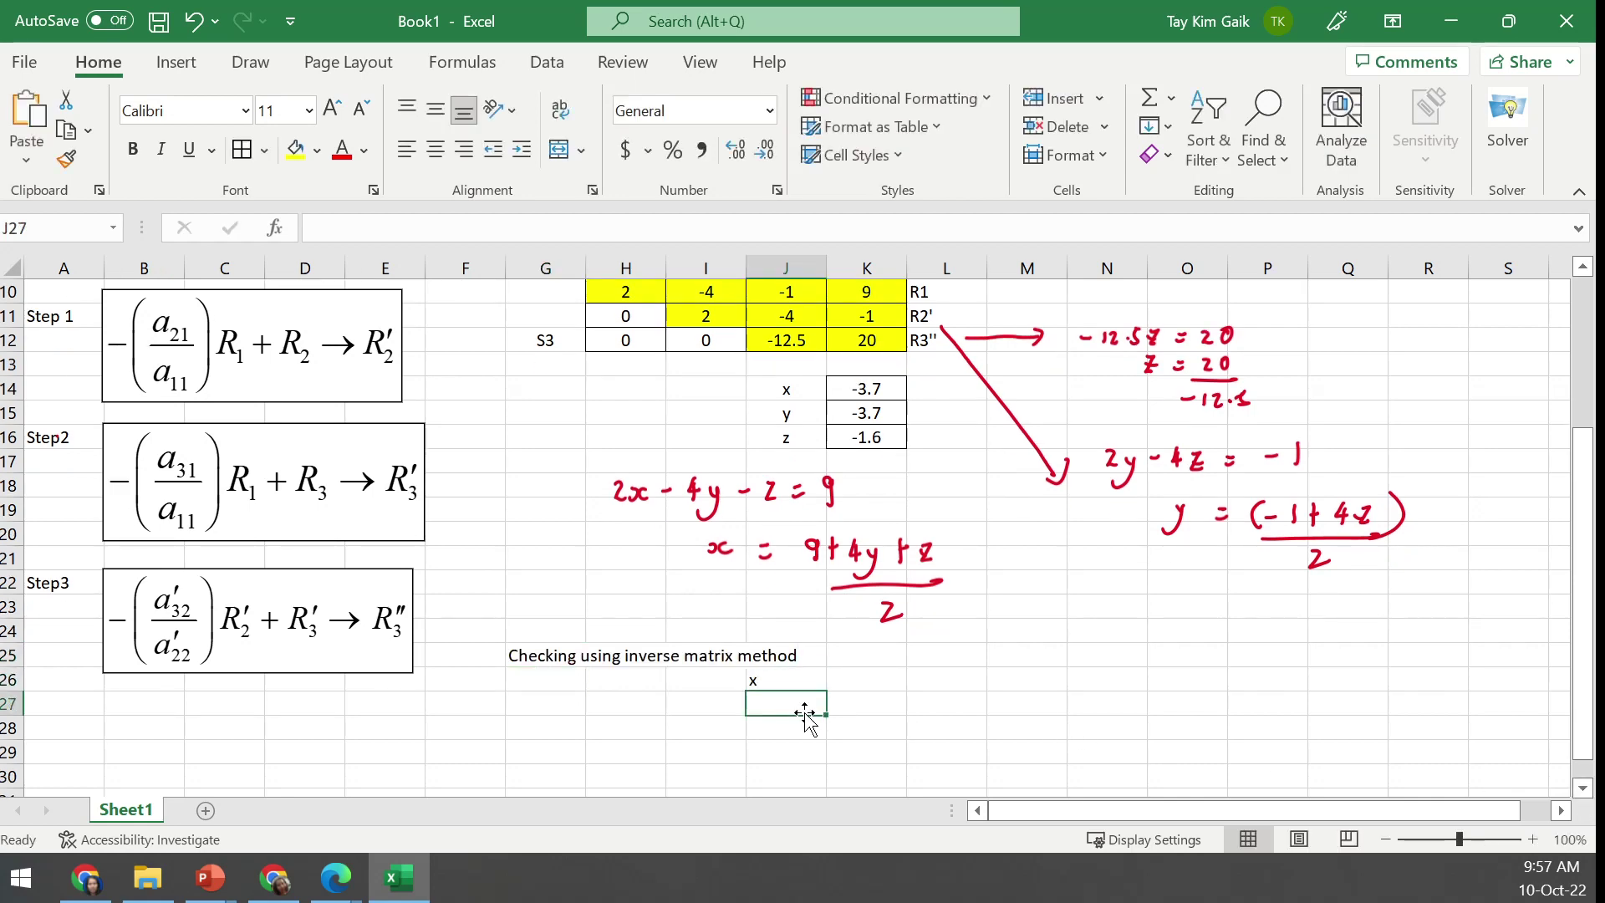
text(y)
key(Return)
text(z)
click(961, 730)
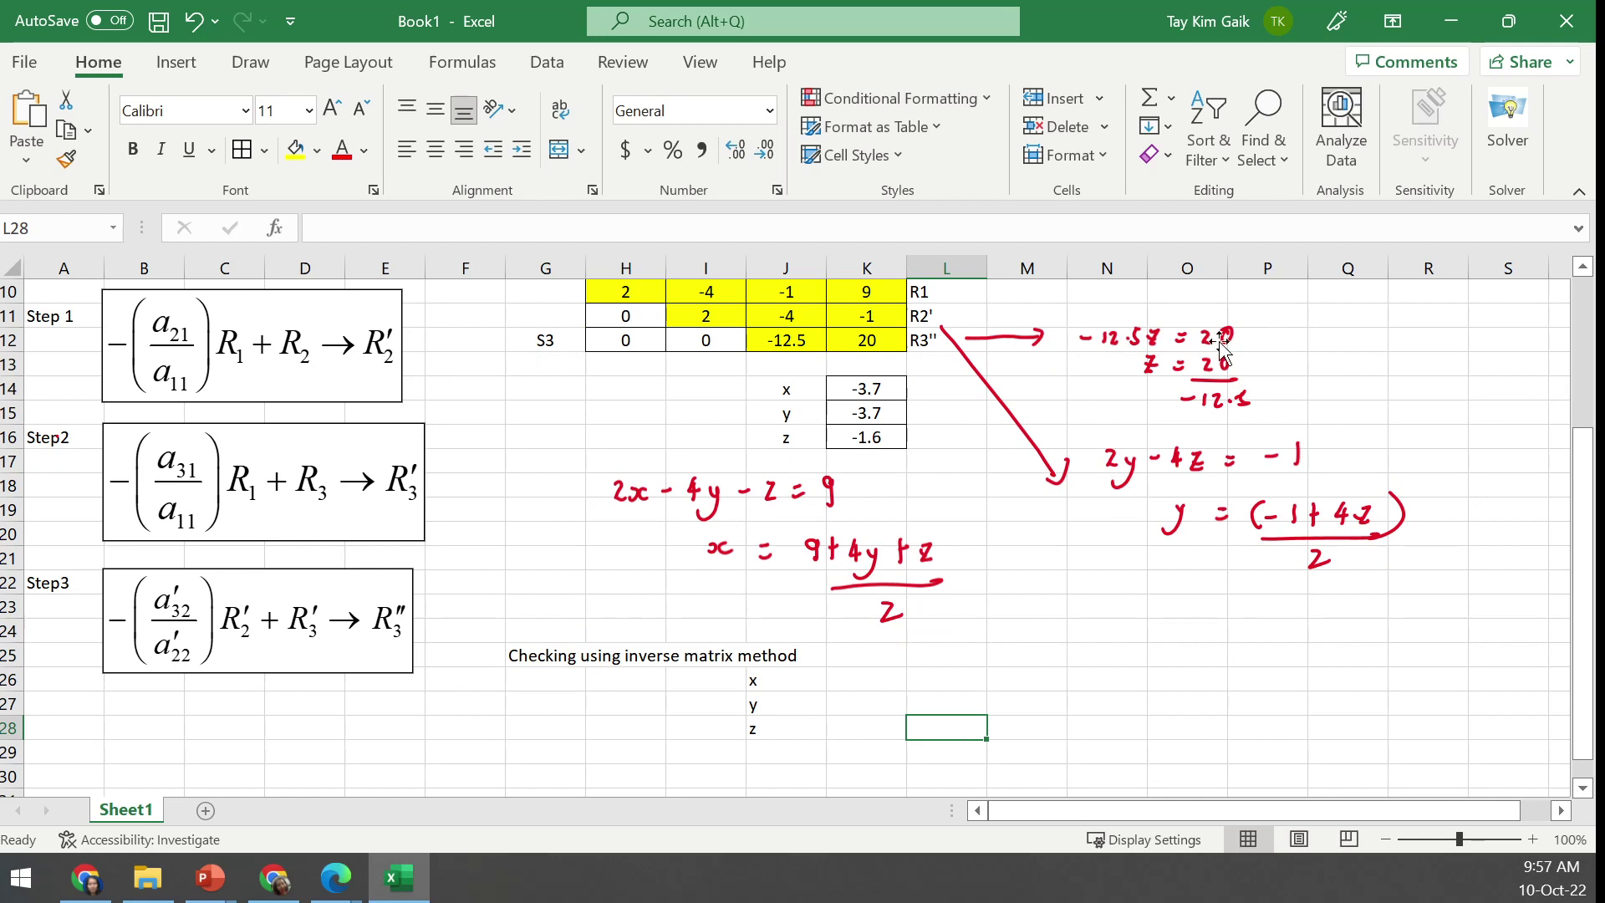
Handwrite the equations Ax = b and x = A⁻¹b in red ink below the Step 3 formula
click(251, 63)
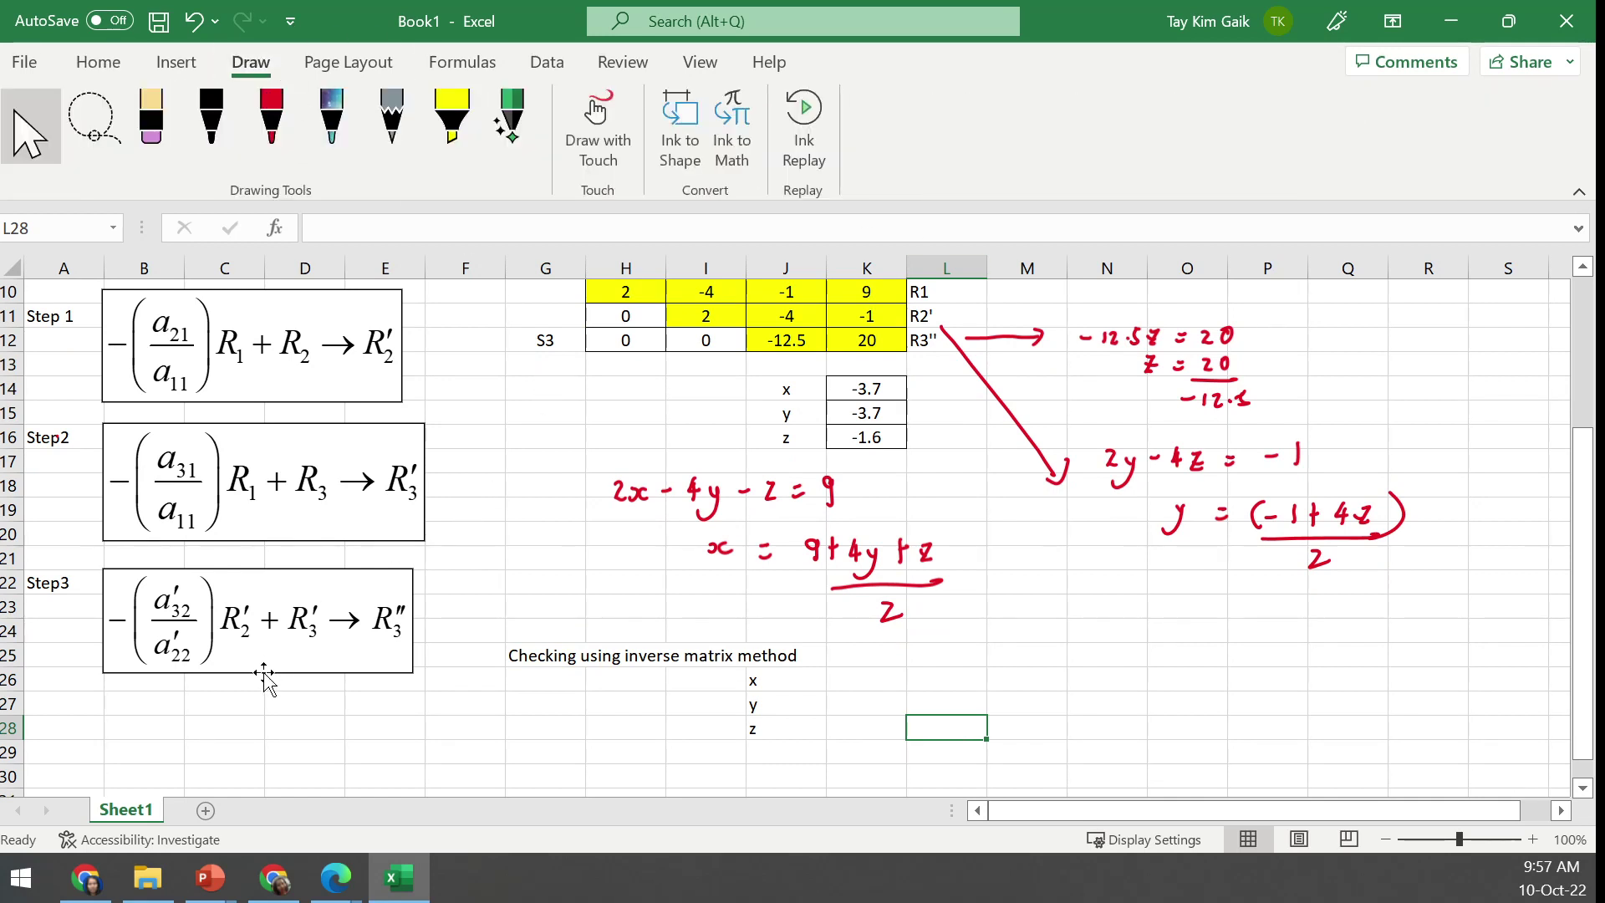
click(272, 117)
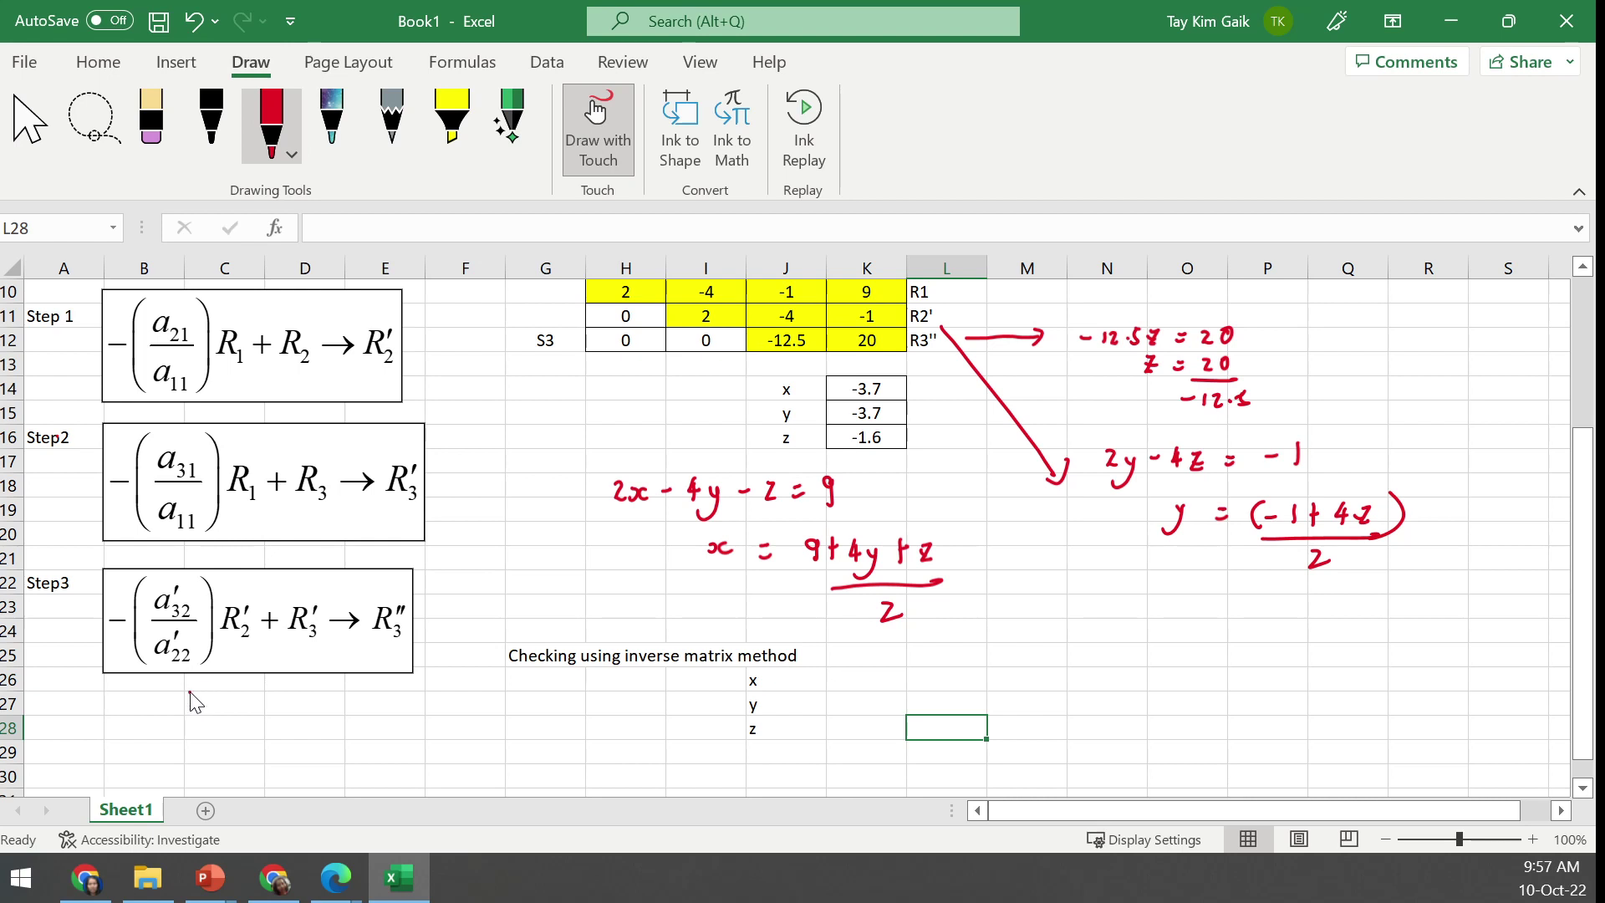
mouse_move(180, 724)
mouse_down()
mouse_move(190, 695)
mouse_move(196, 721)
mouse_move(243, 722)
mouse_move(260, 704)
mouse_move(269, 732)
mouse_up()
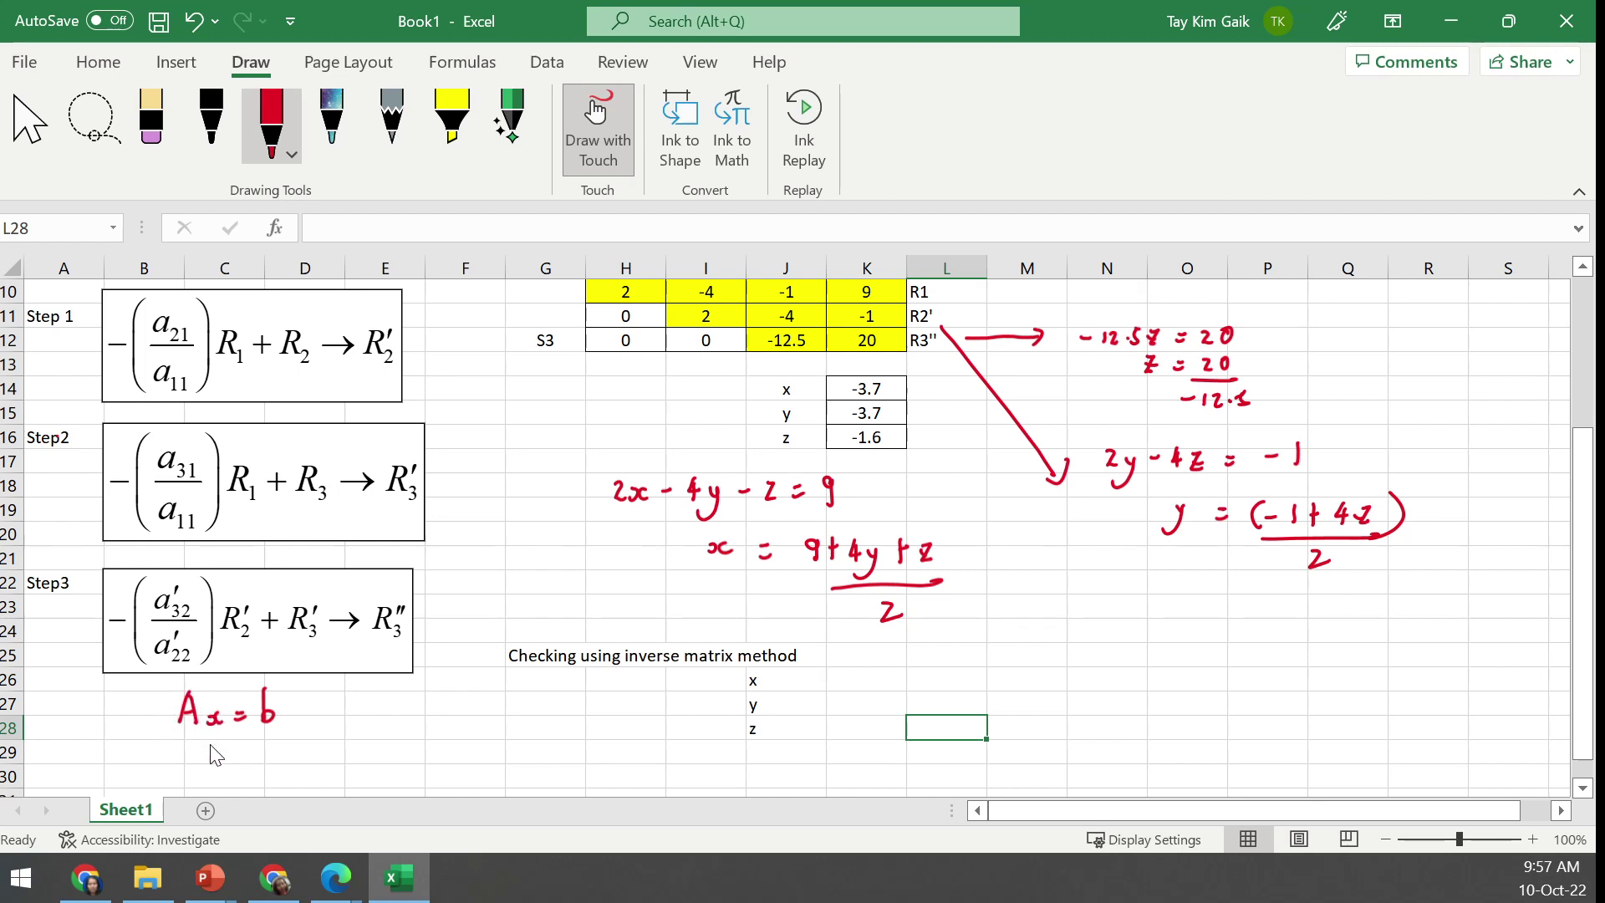
drag(205, 749, 213, 761)
drag(232, 753, 247, 753)
mouse_move(233, 762)
mouse_down()
mouse_move(261, 743)
mouse_move(267, 766)
mouse_up()
drag(256, 756, 283, 737)
drag(299, 725, 301, 771)
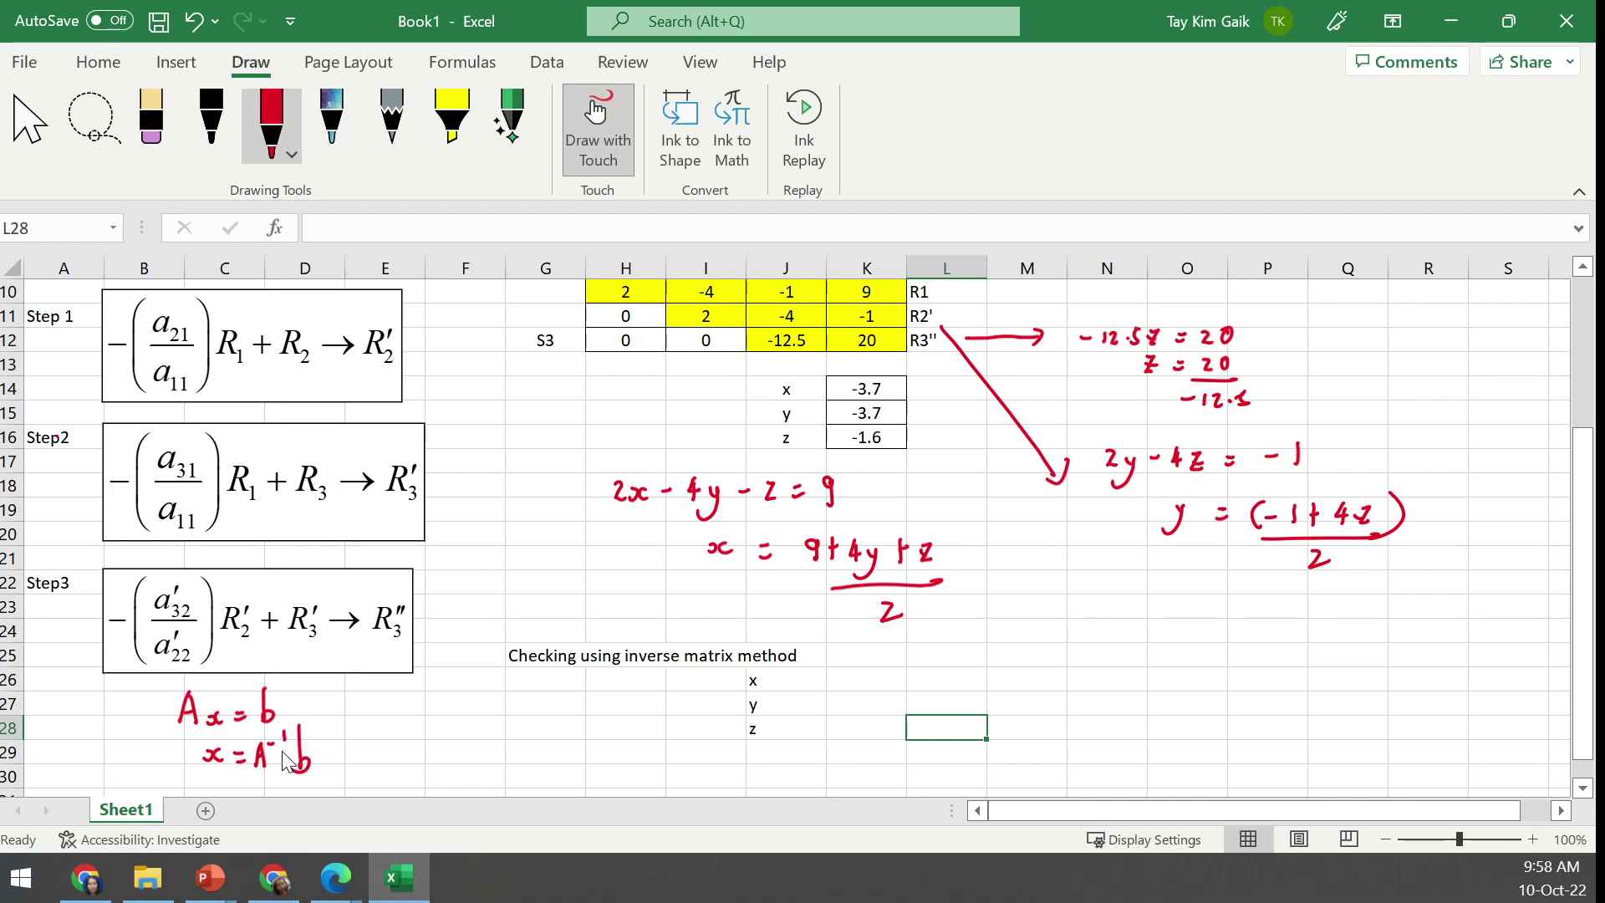
click(30, 121)
Start an MMULT formula across K26:K28 with MINVERSE(H2:J4), the inverse of matrix A, as its first array
drag(867, 681, 867, 730)
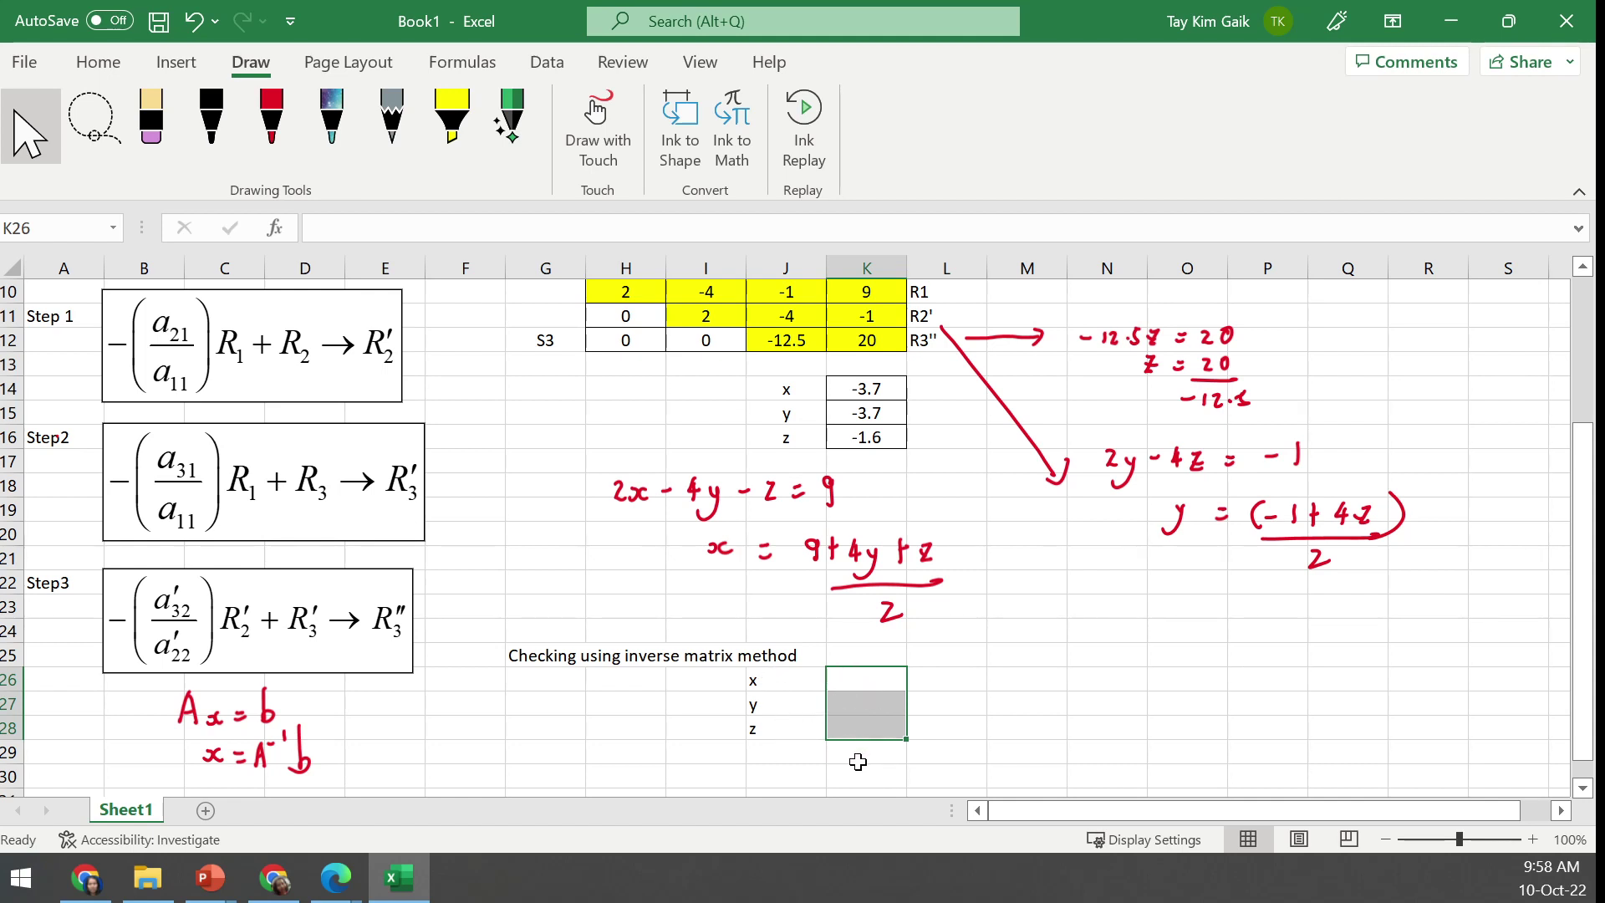
text(=)
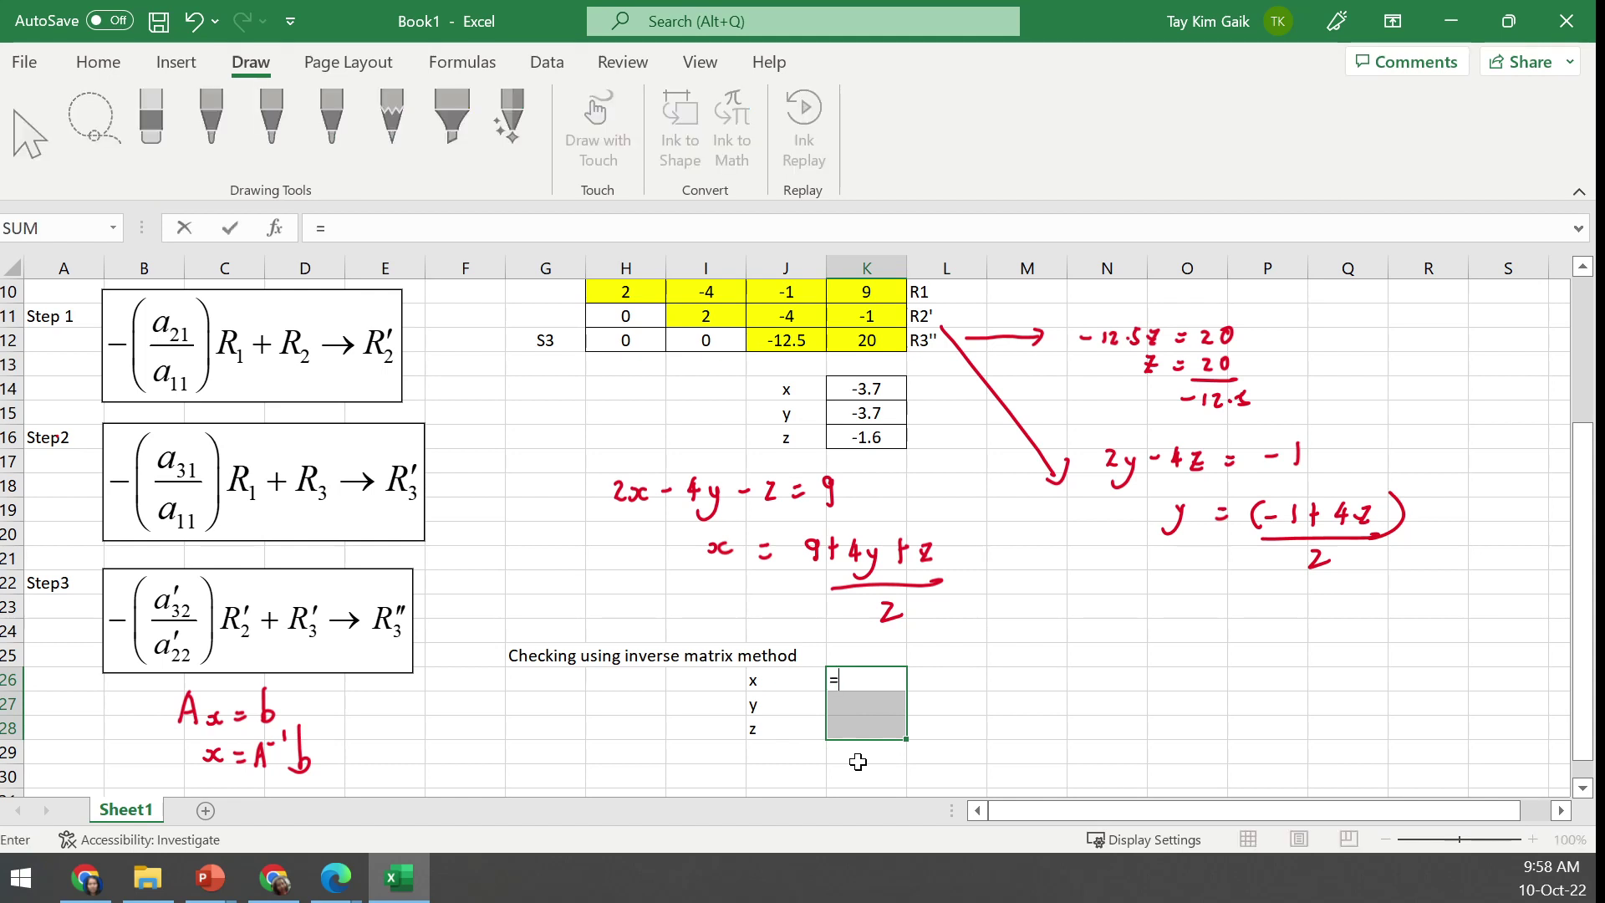
text(mm)
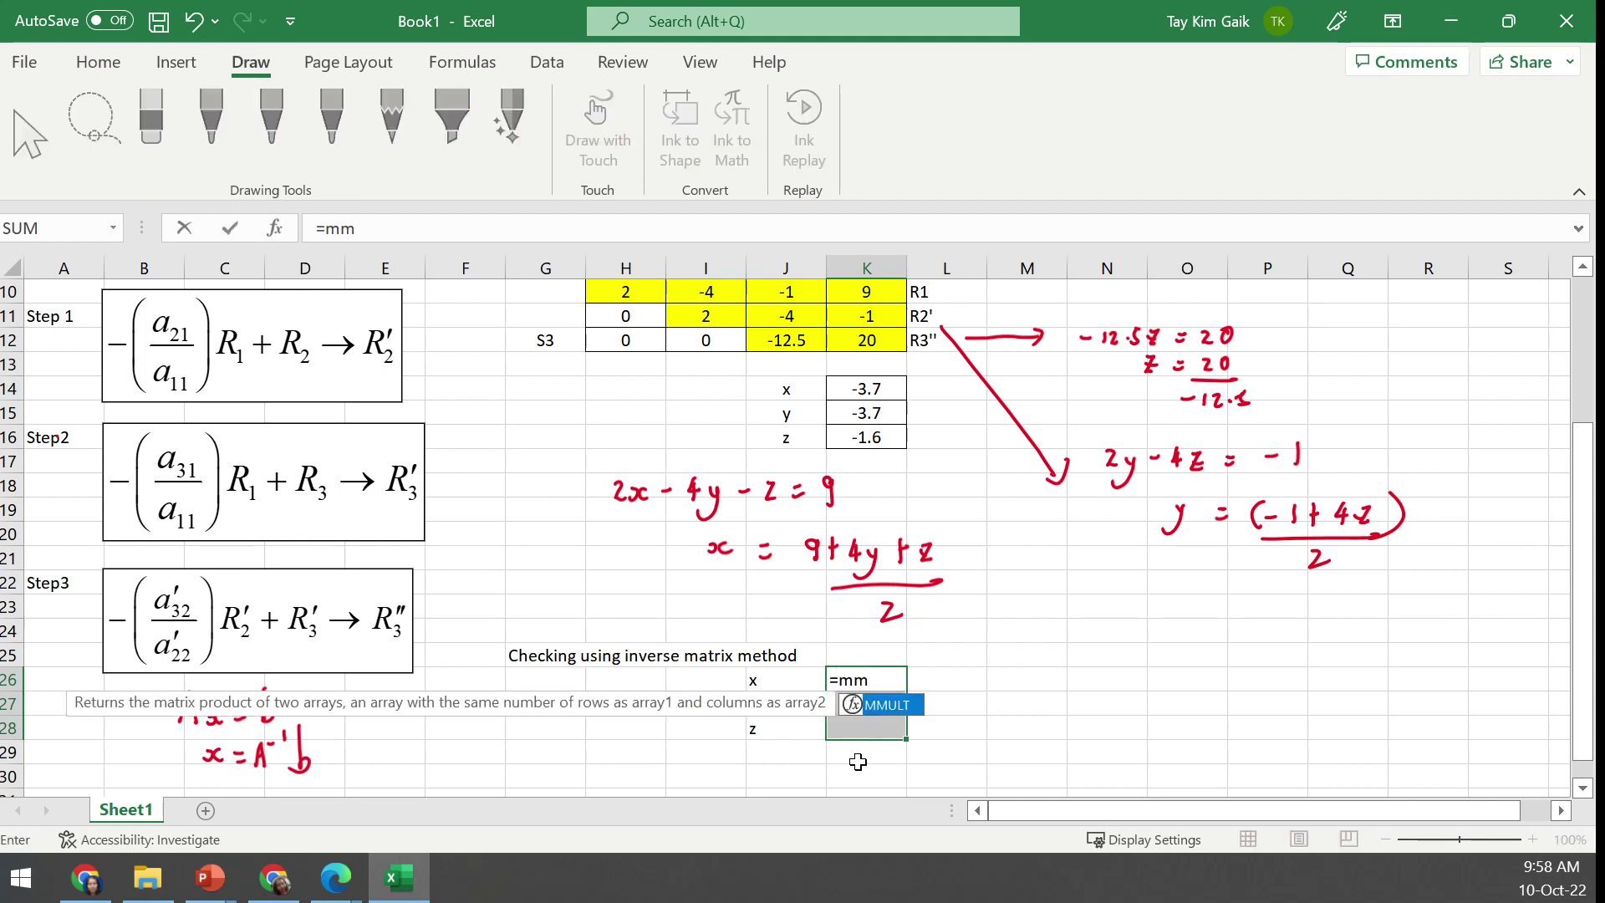
text(l)
key(BackSpace)
text(ult()
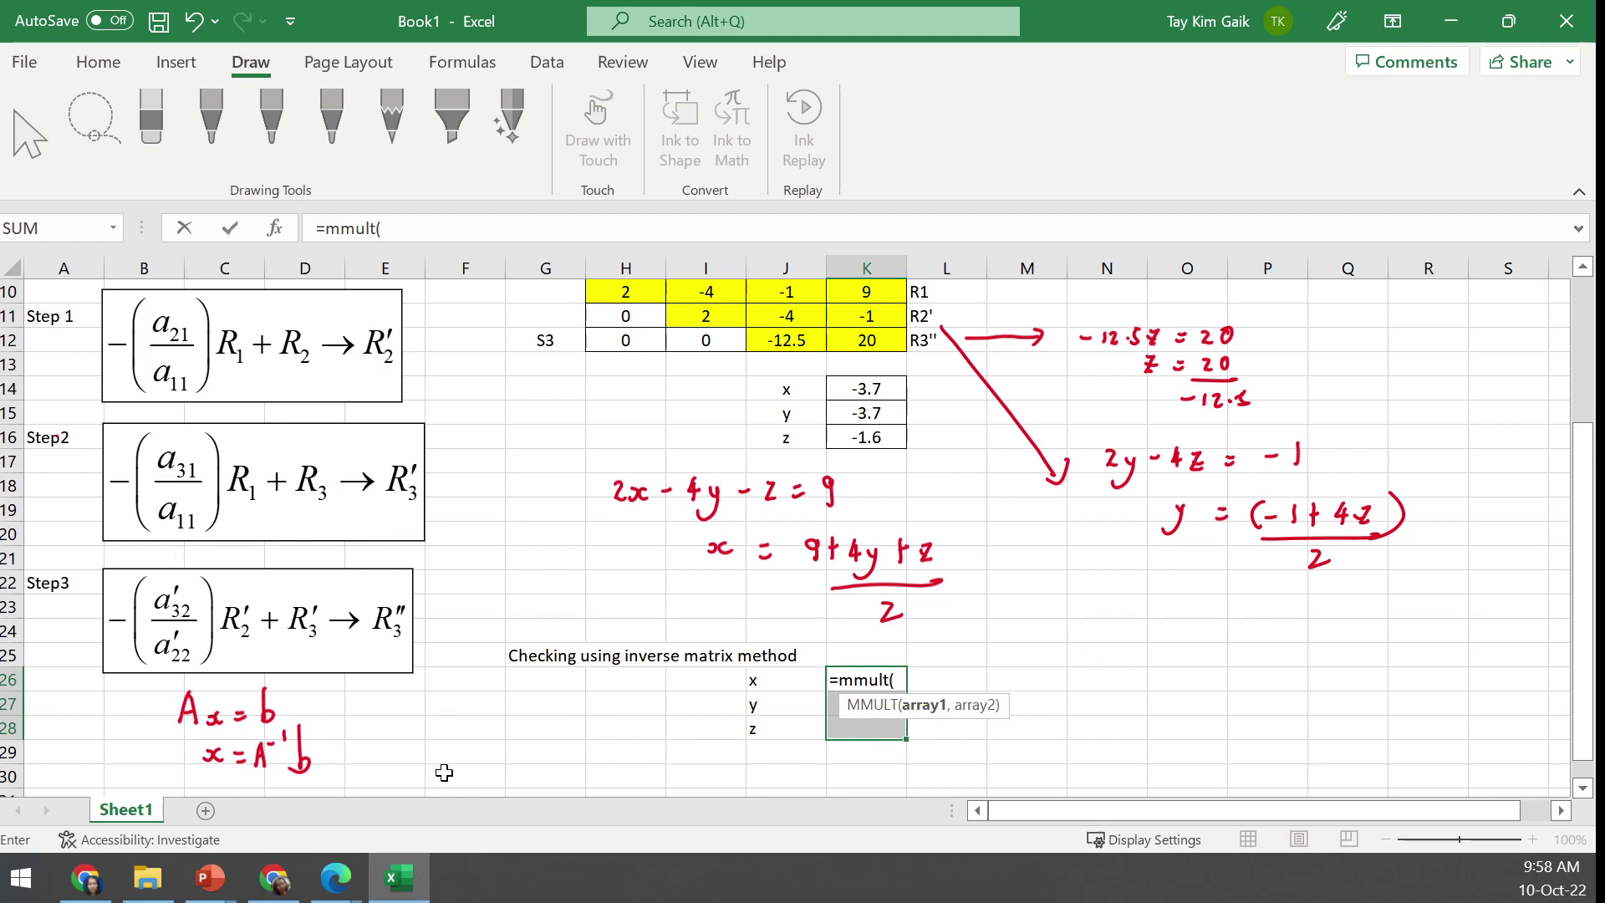
drag(1585, 576, 1586, 578)
text(min)
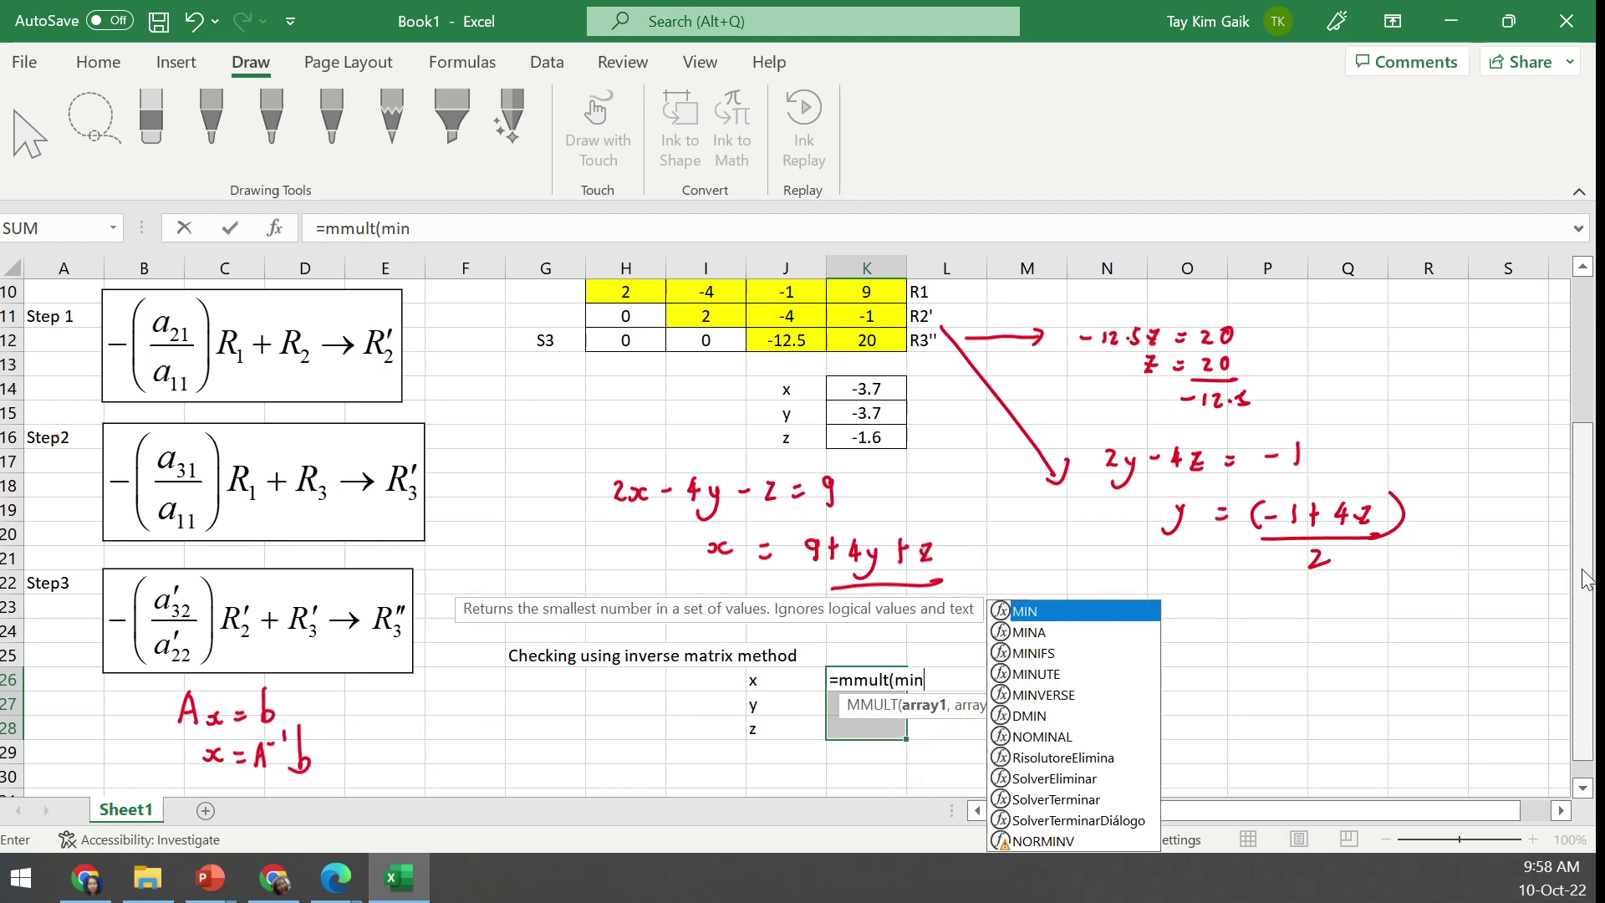
text(verse()
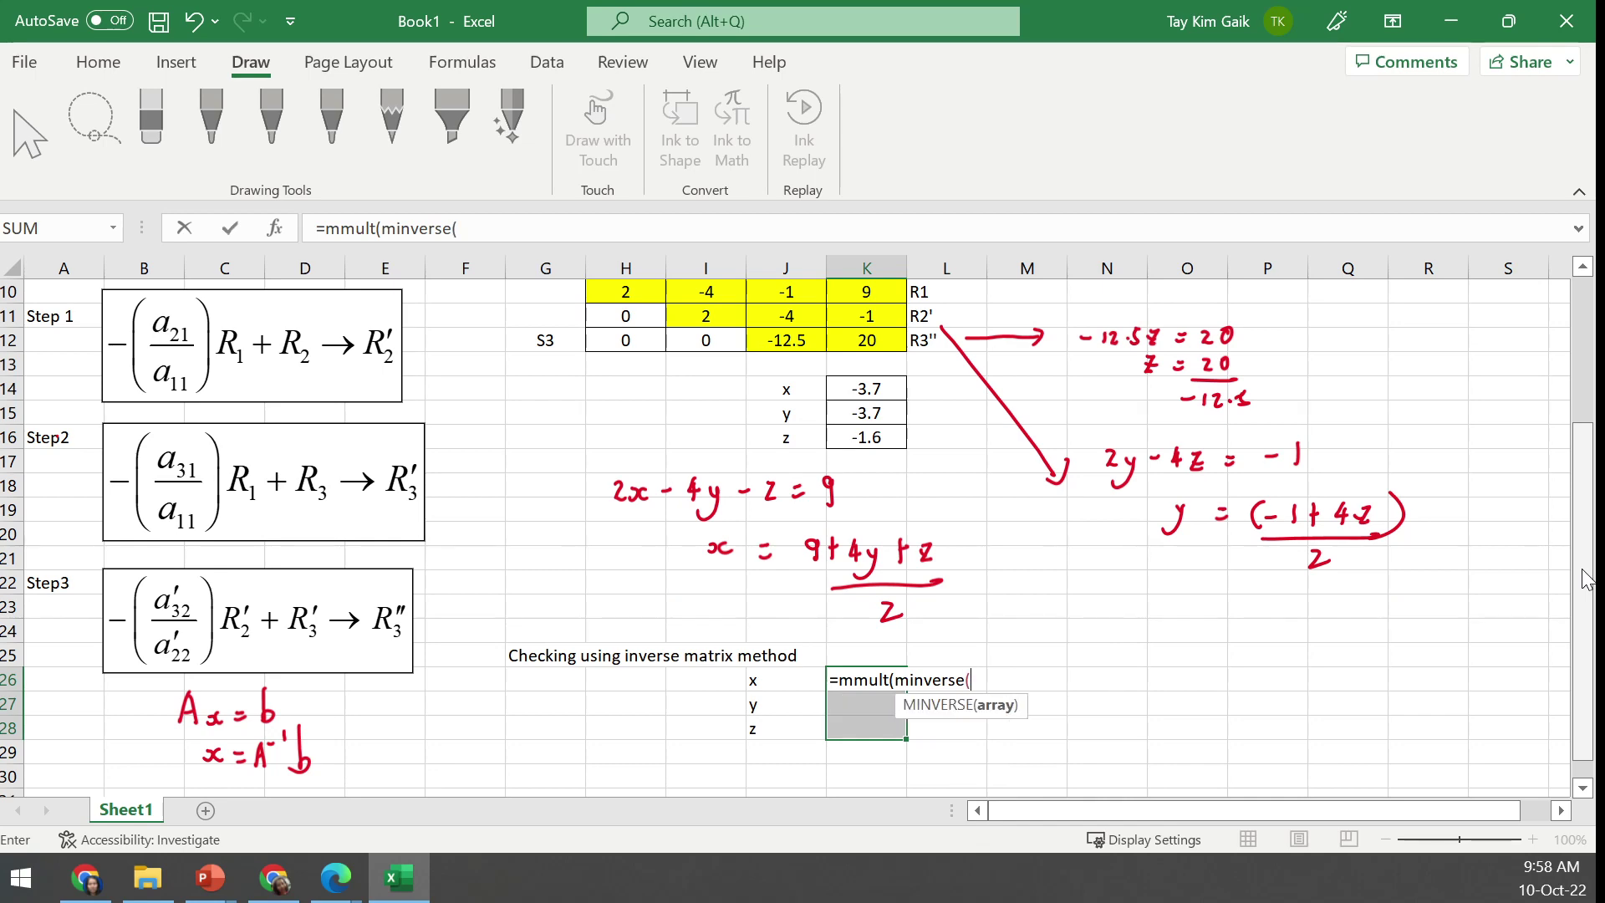
drag(1585, 501, 1586, 351)
drag(618, 312, 790, 361)
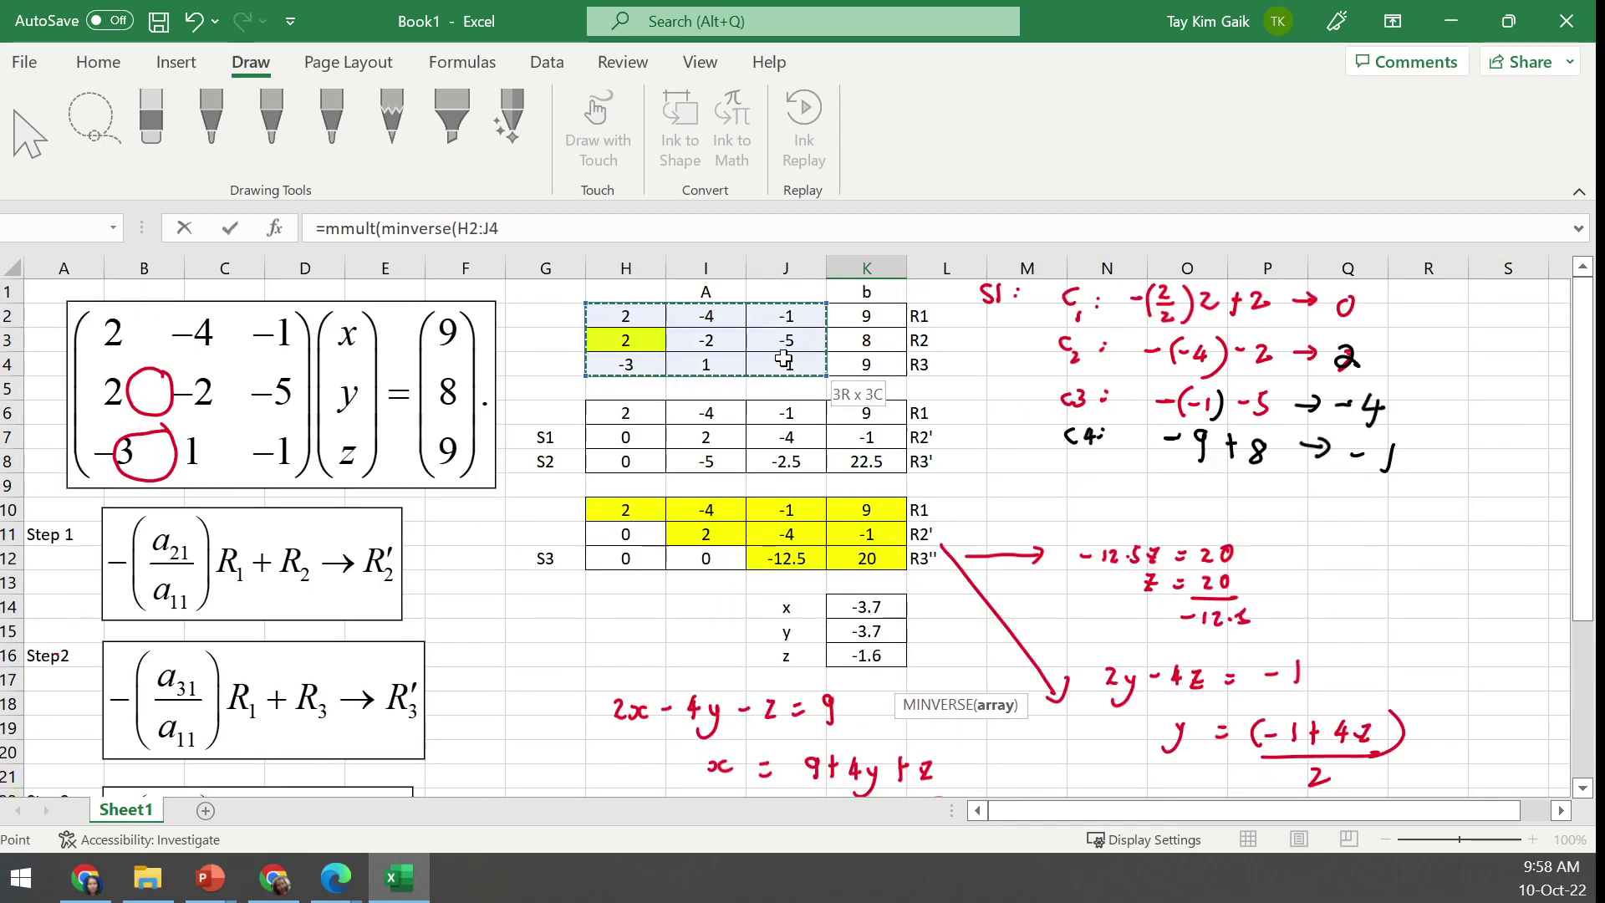
click(575, 240)
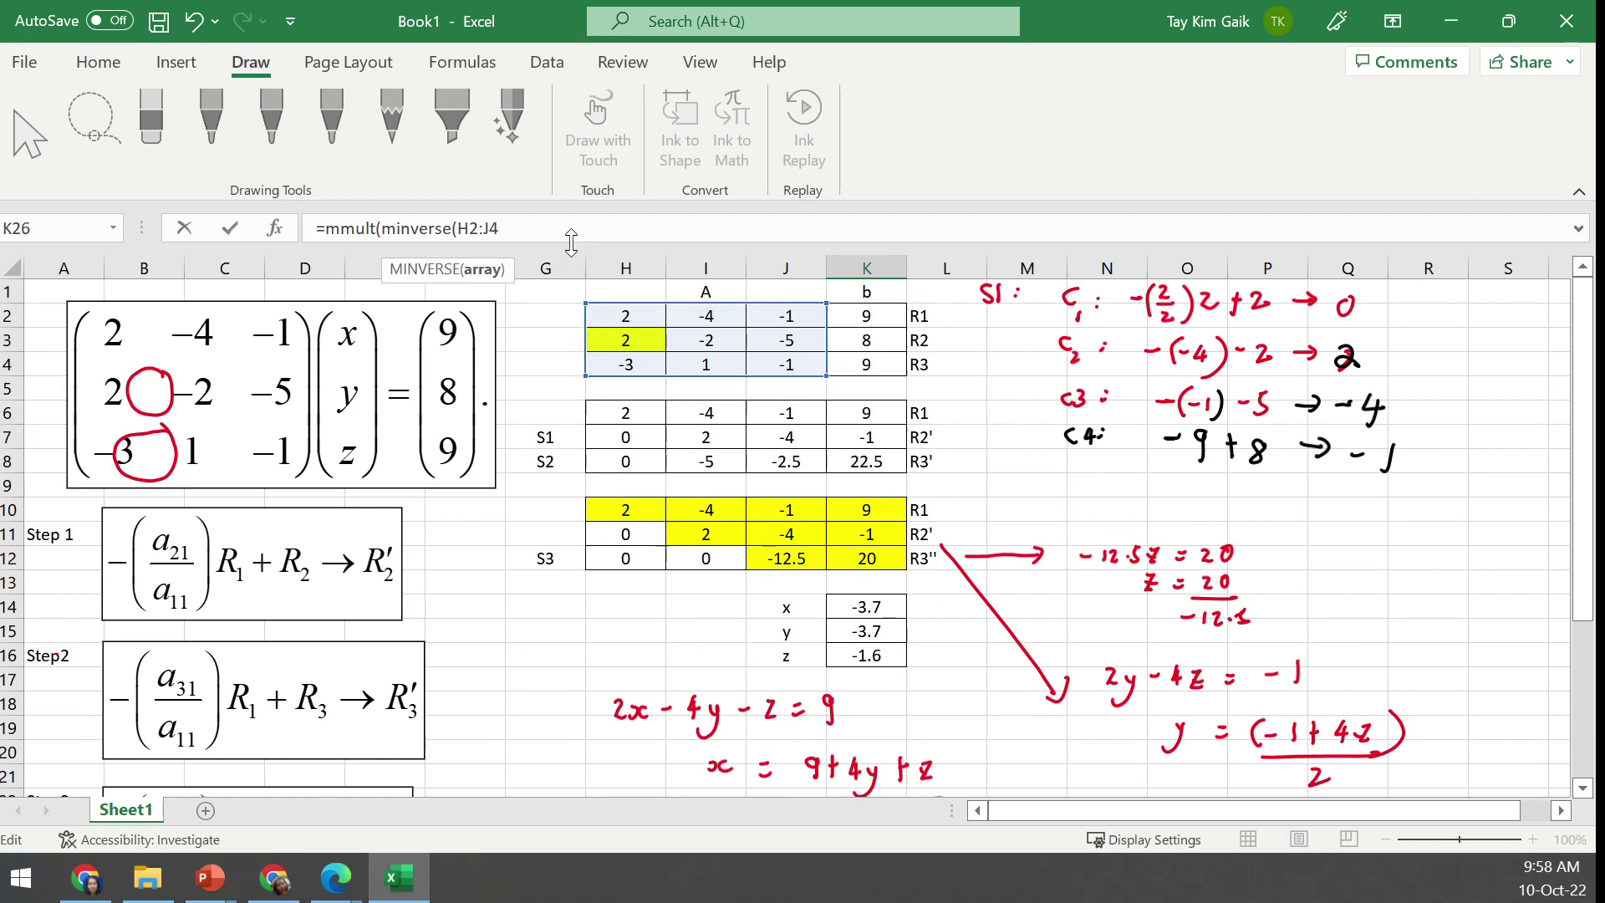
text())
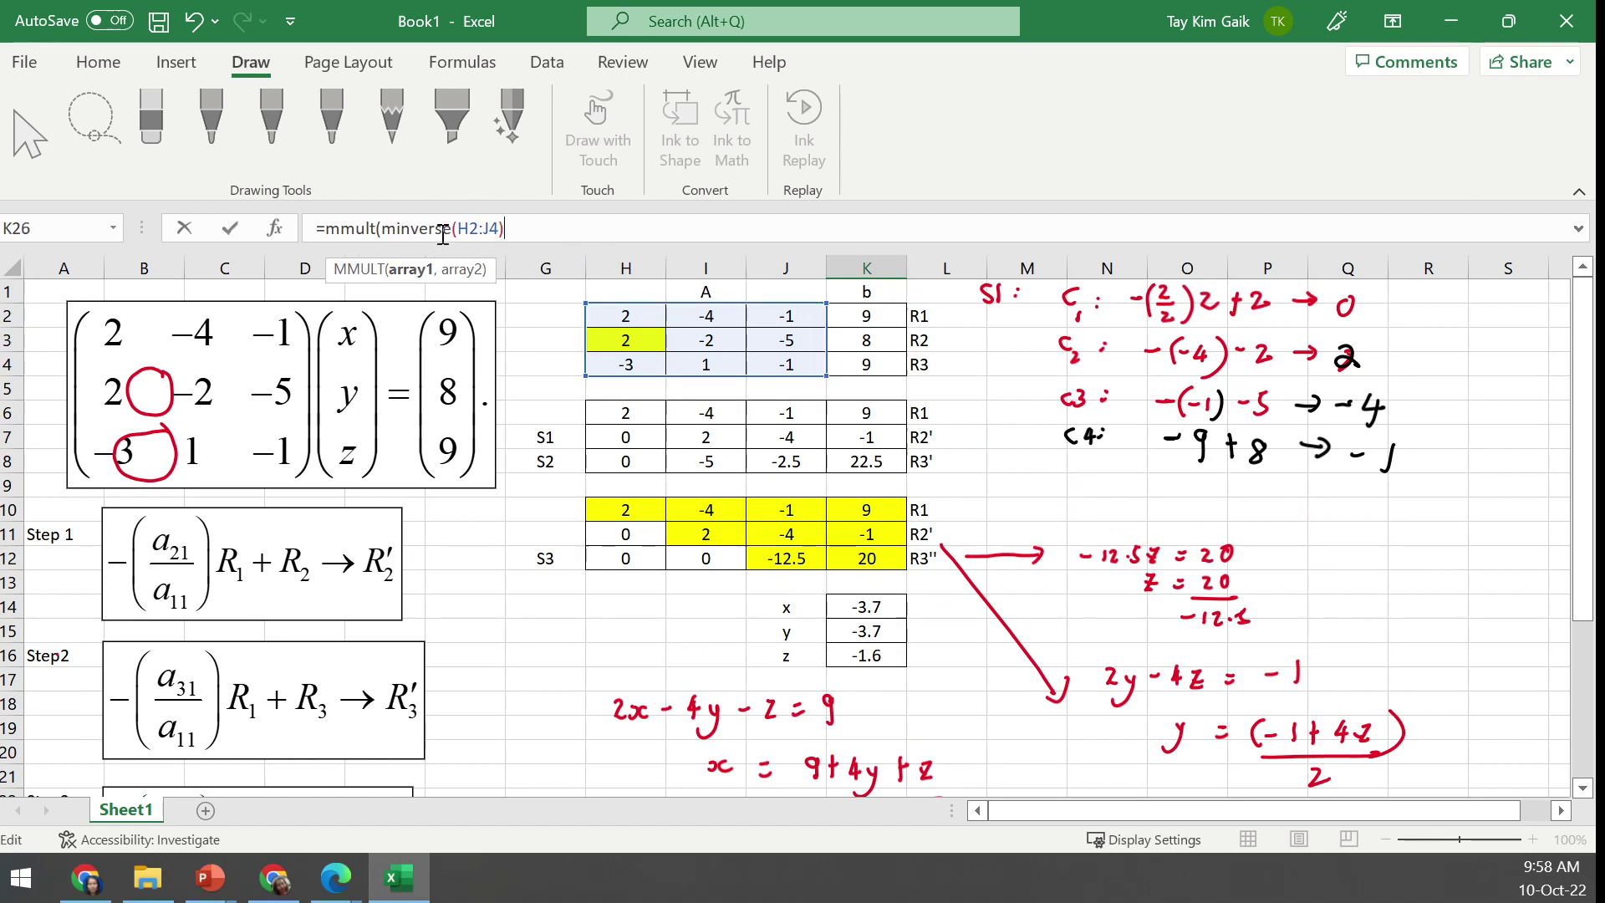
Complete the MMULT formula with vector b in K2:K4 as the second array and commit it as an array formula
text(,)
drag(893, 314, 886, 365)
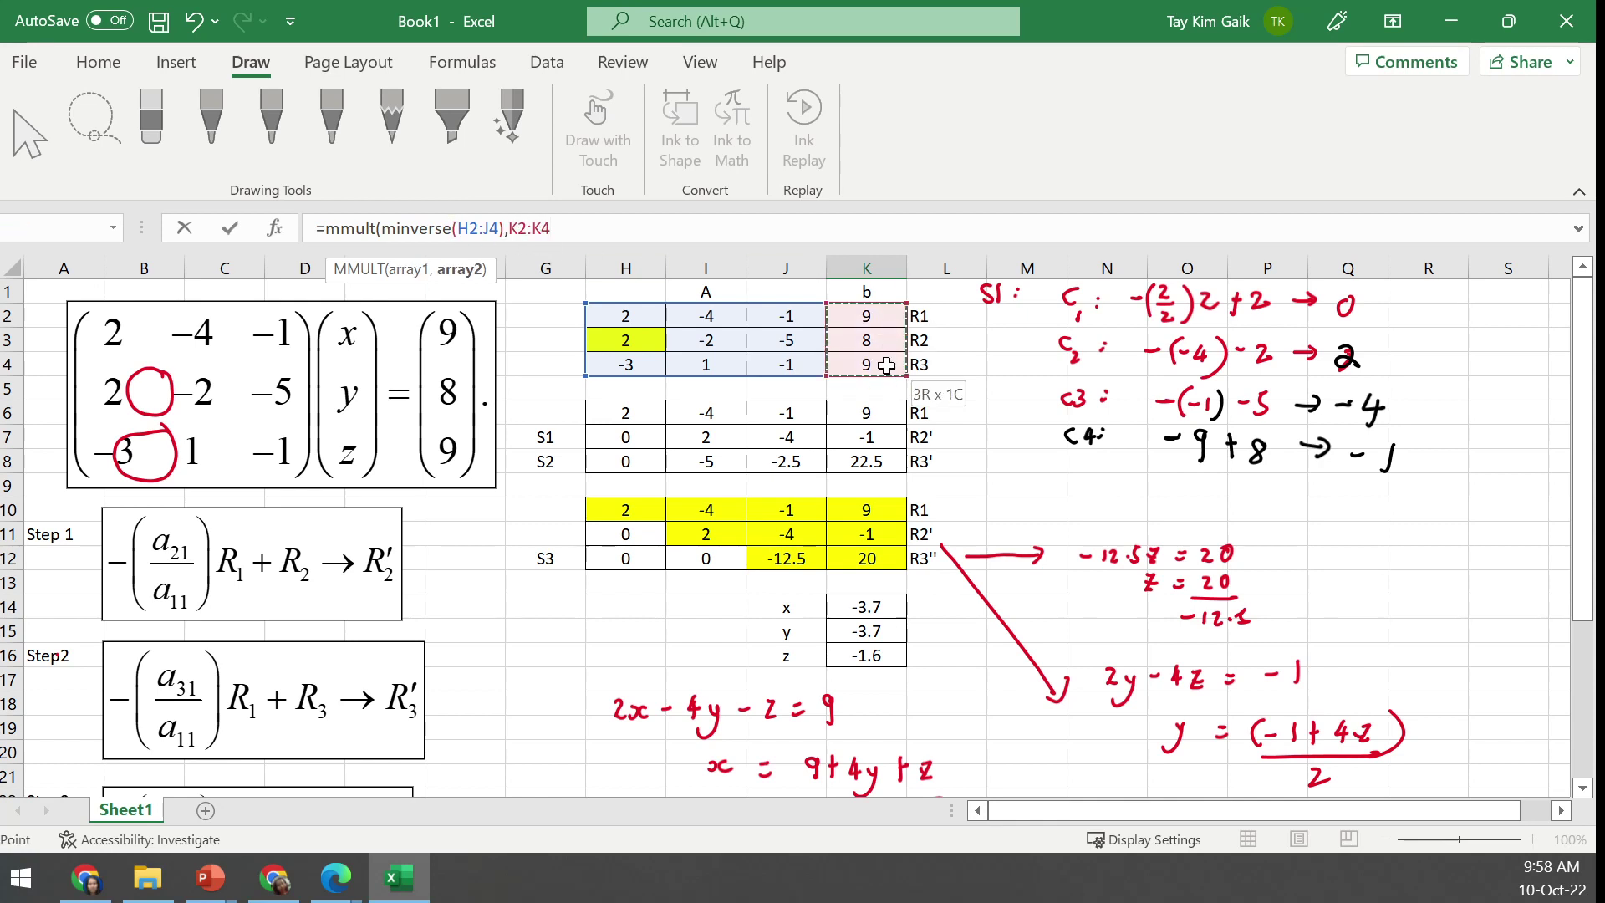
text())
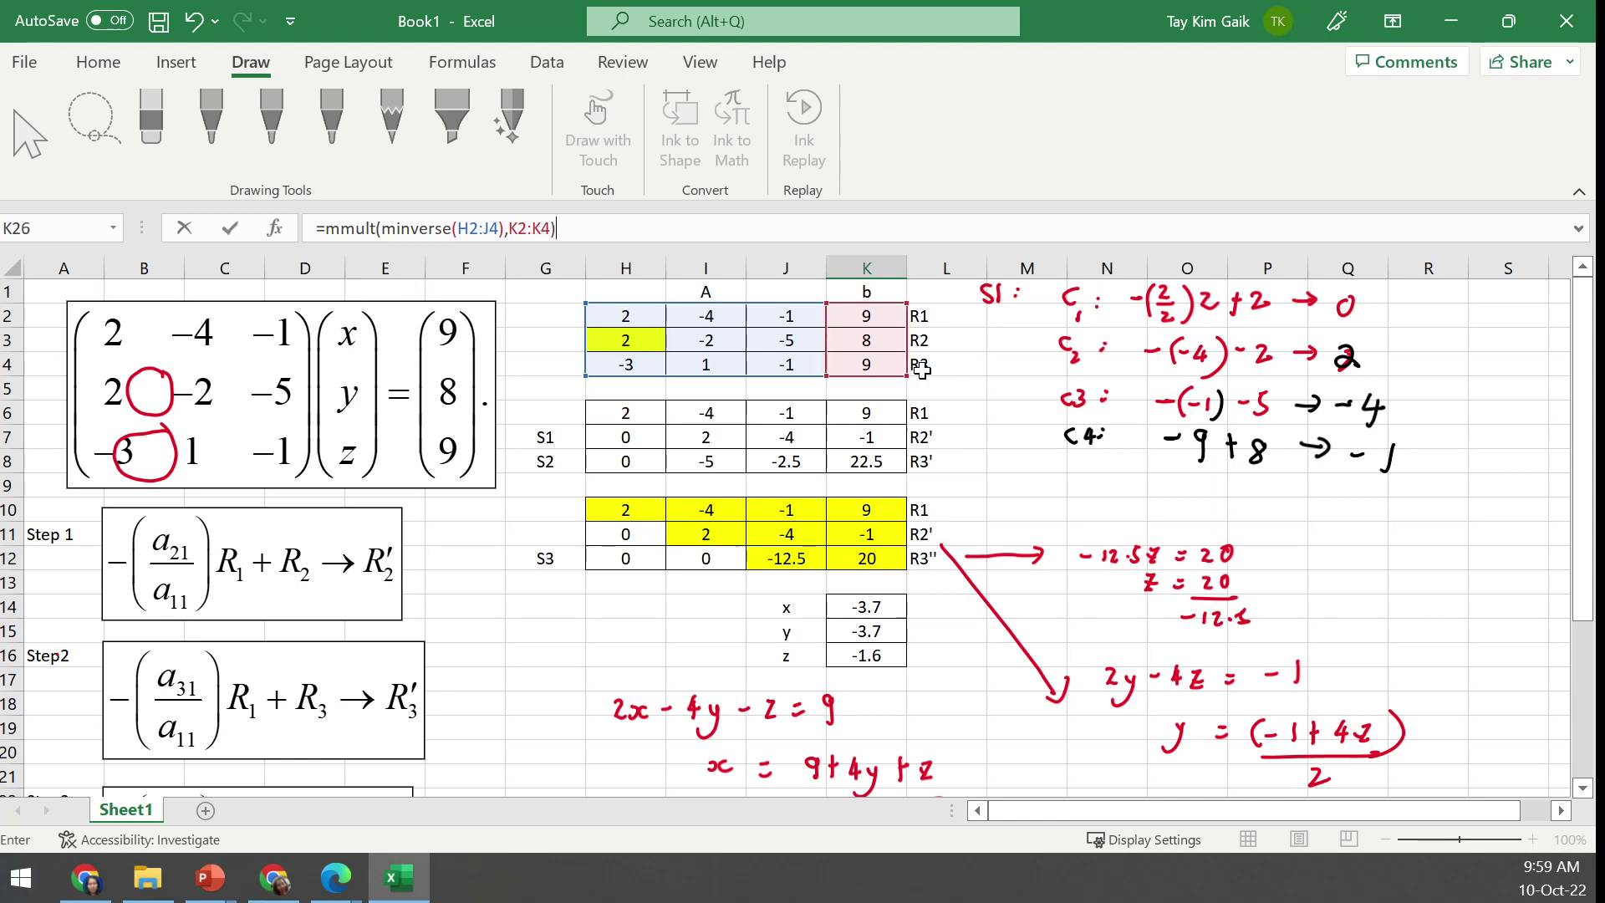
key(ctrl+shift+Return)
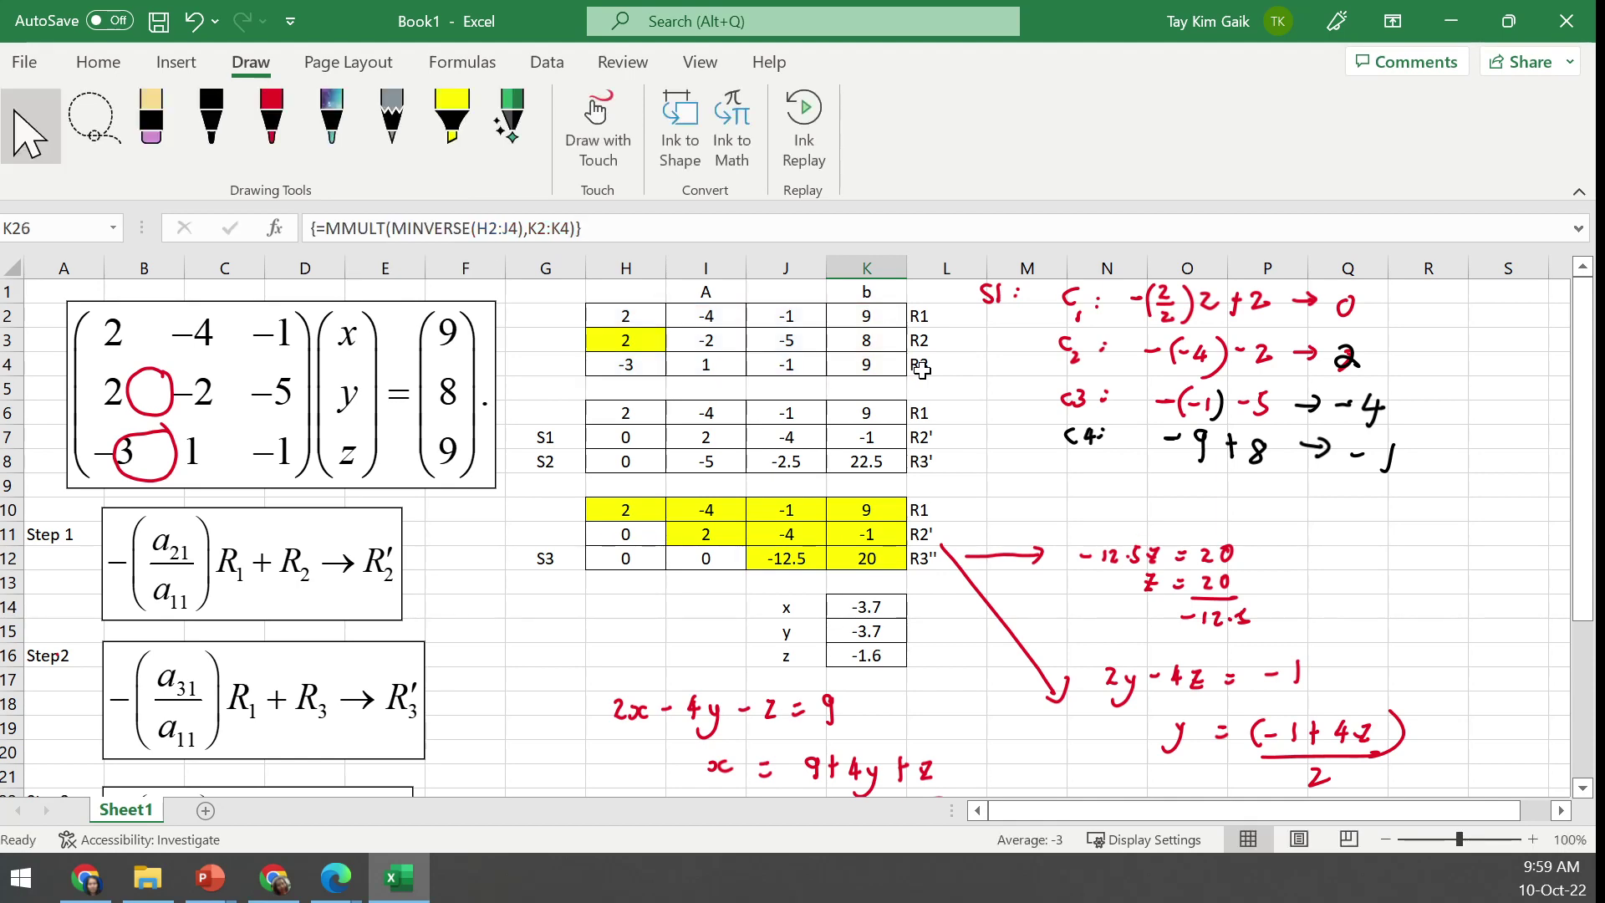
Centre the inverse matrix results in K26:K28 horizontally in their cells
scroll(1532, 712, down, 3)
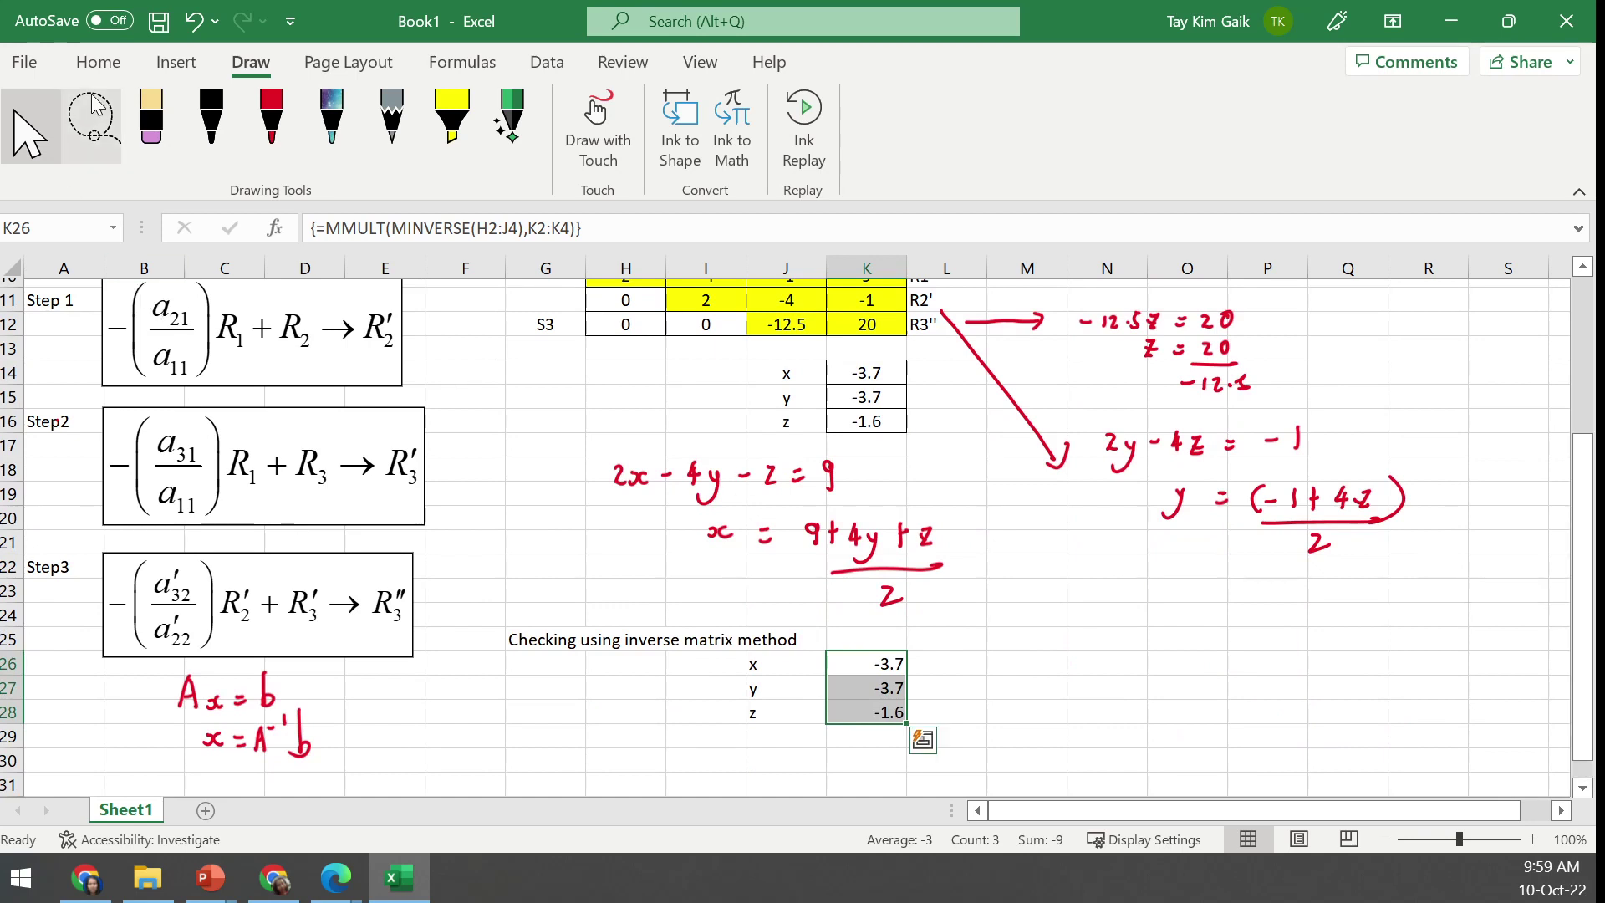
click(93, 61)
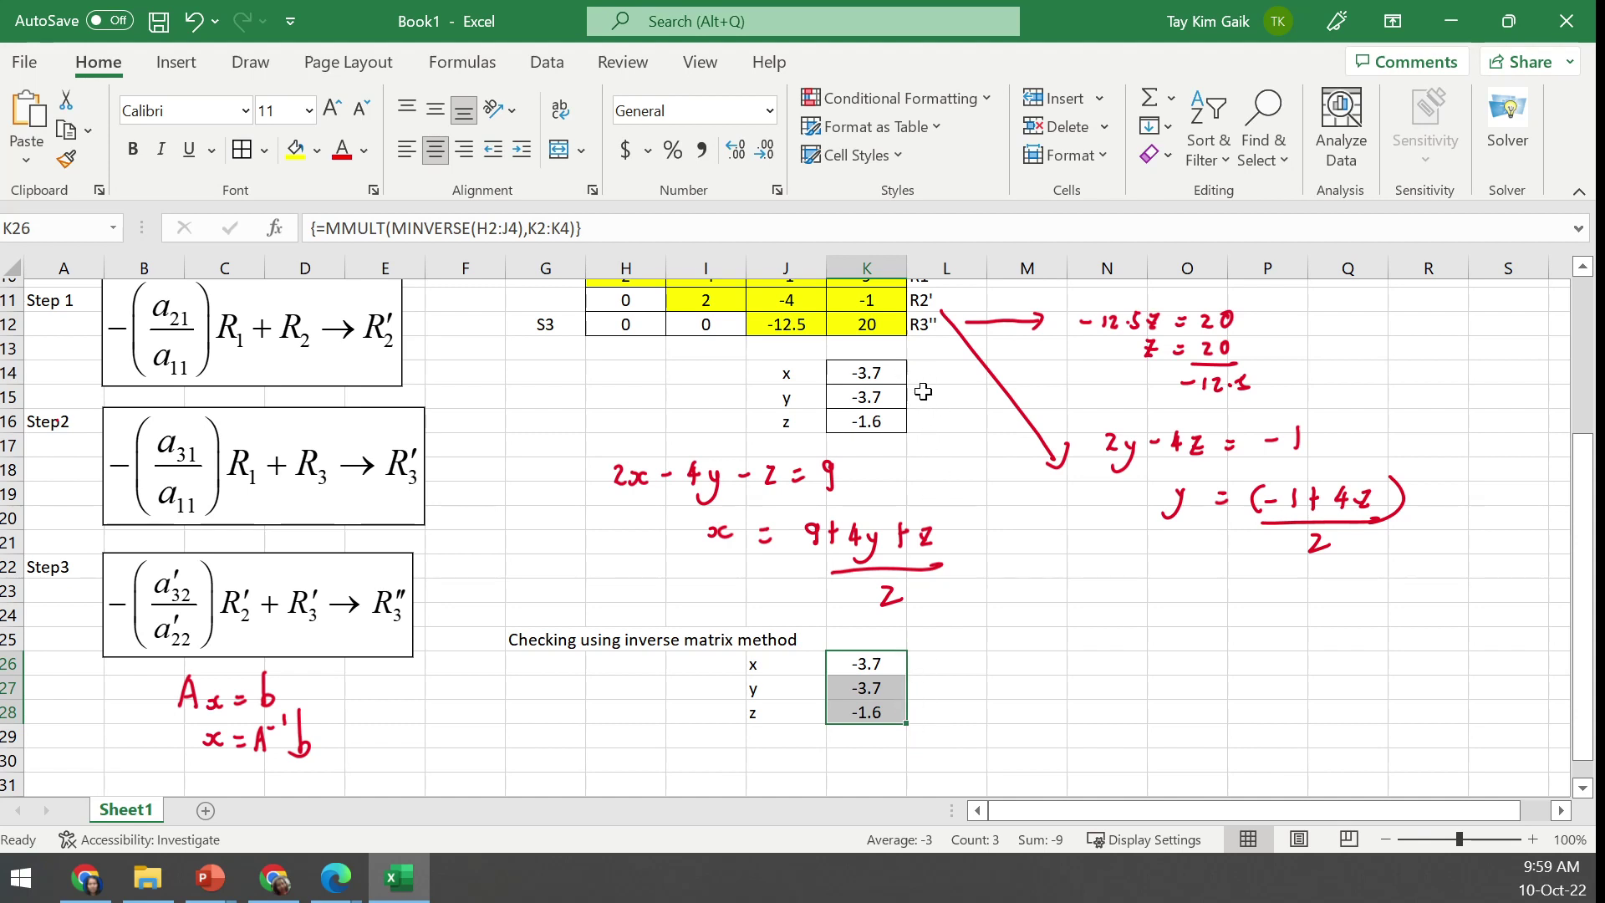
Copy the Example 2 linear system from the PowerPoint slide into a new Excel worksheet, Sheet2, and place it over about A1:H8
key(alt+Tab)
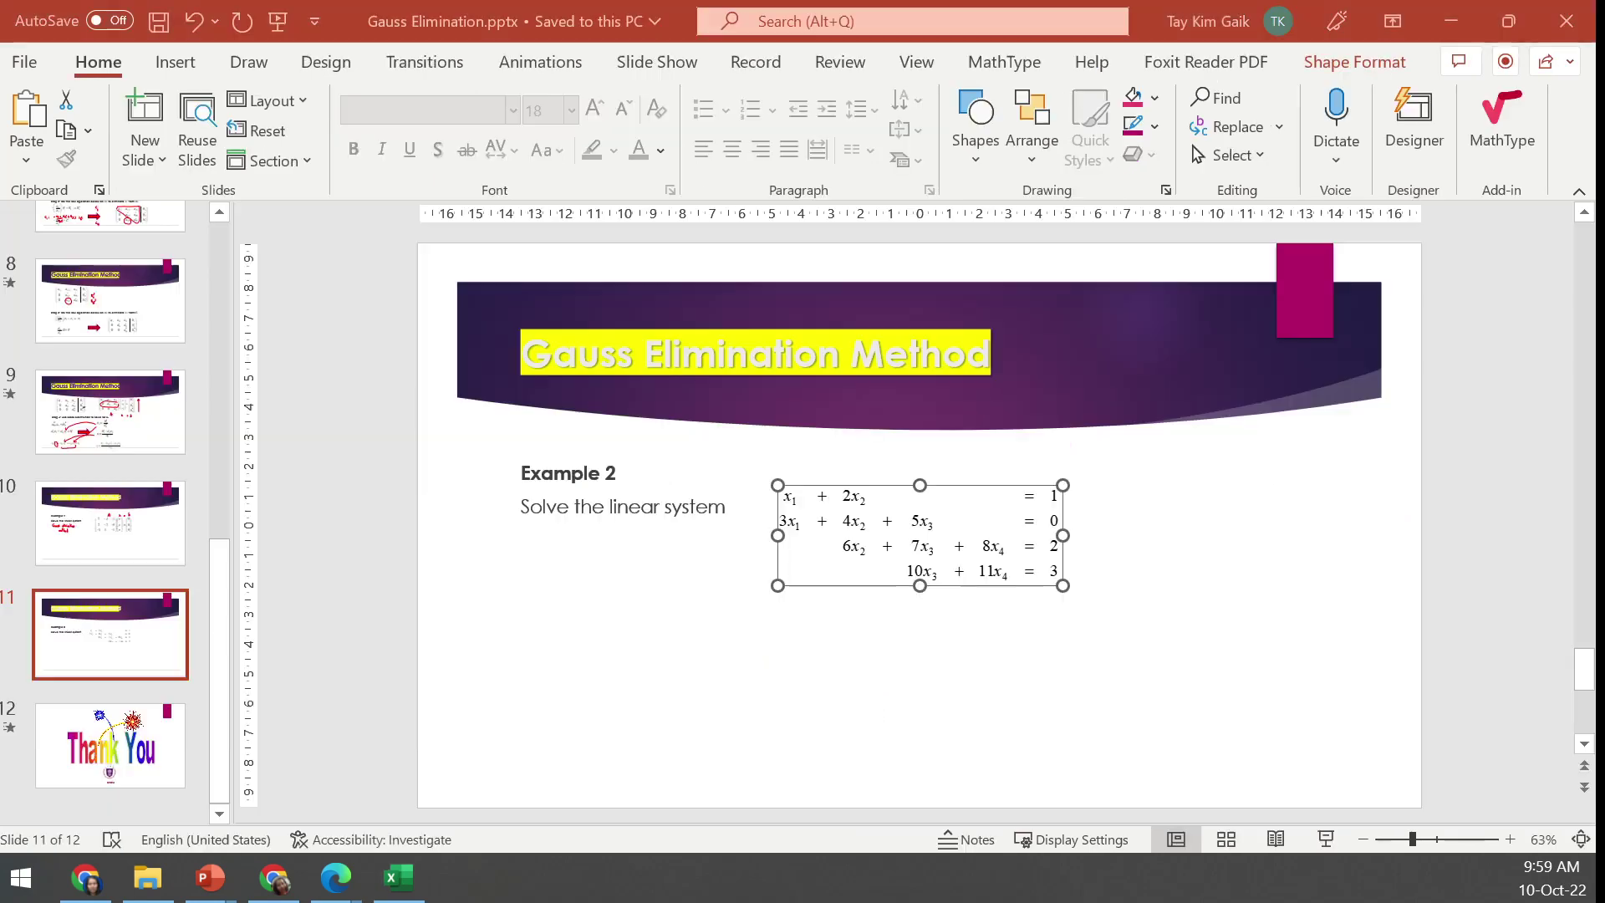
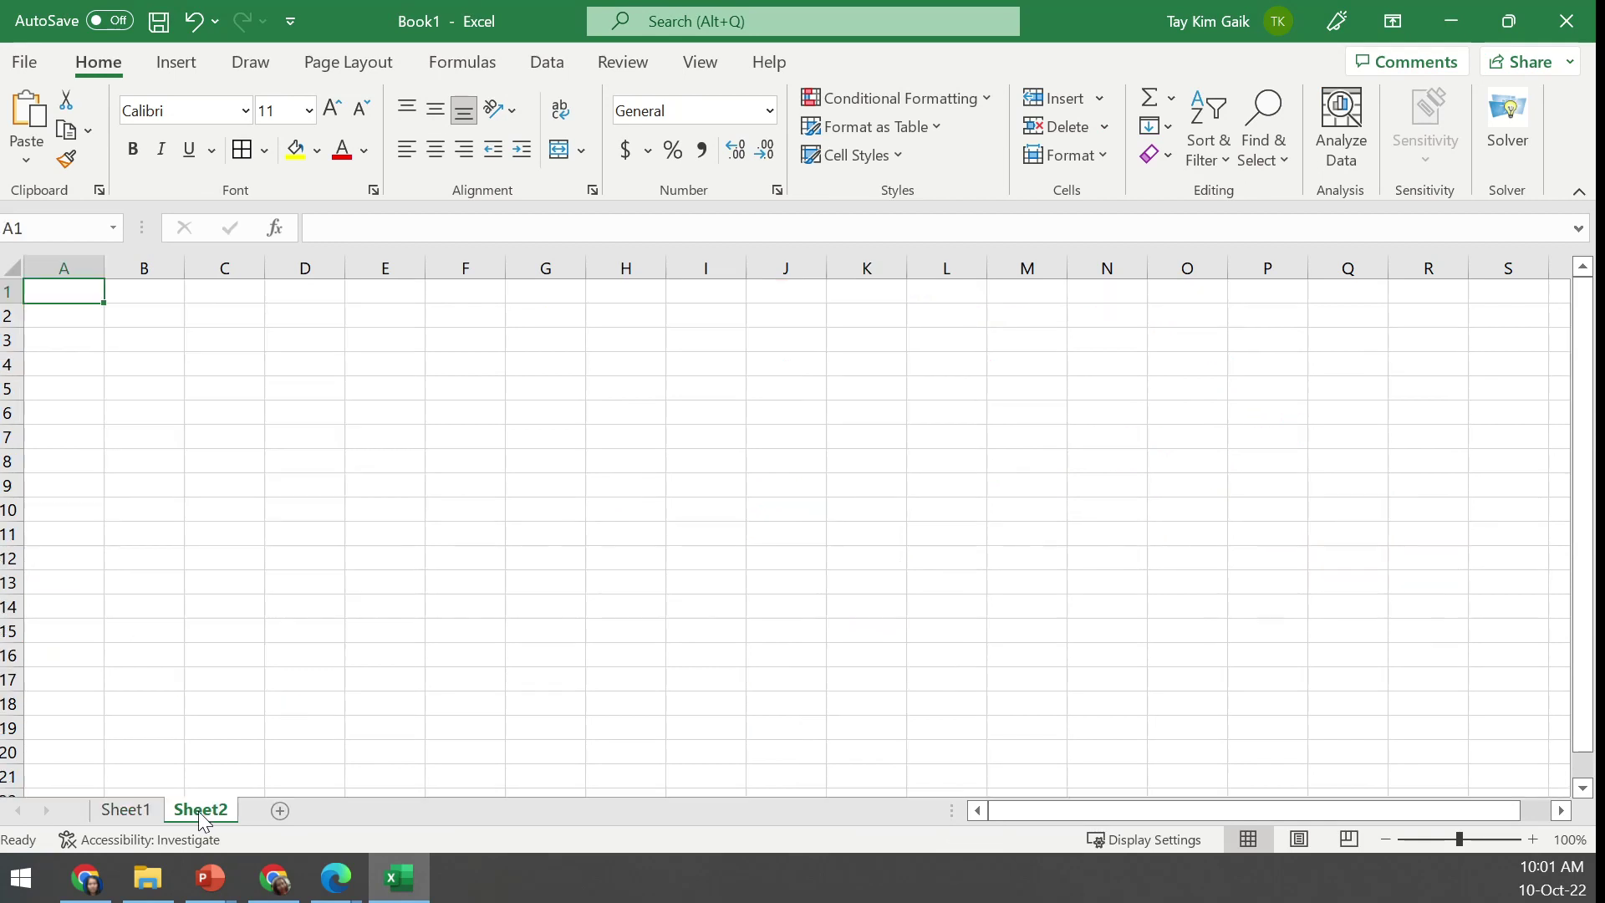
key(ctrl+v)
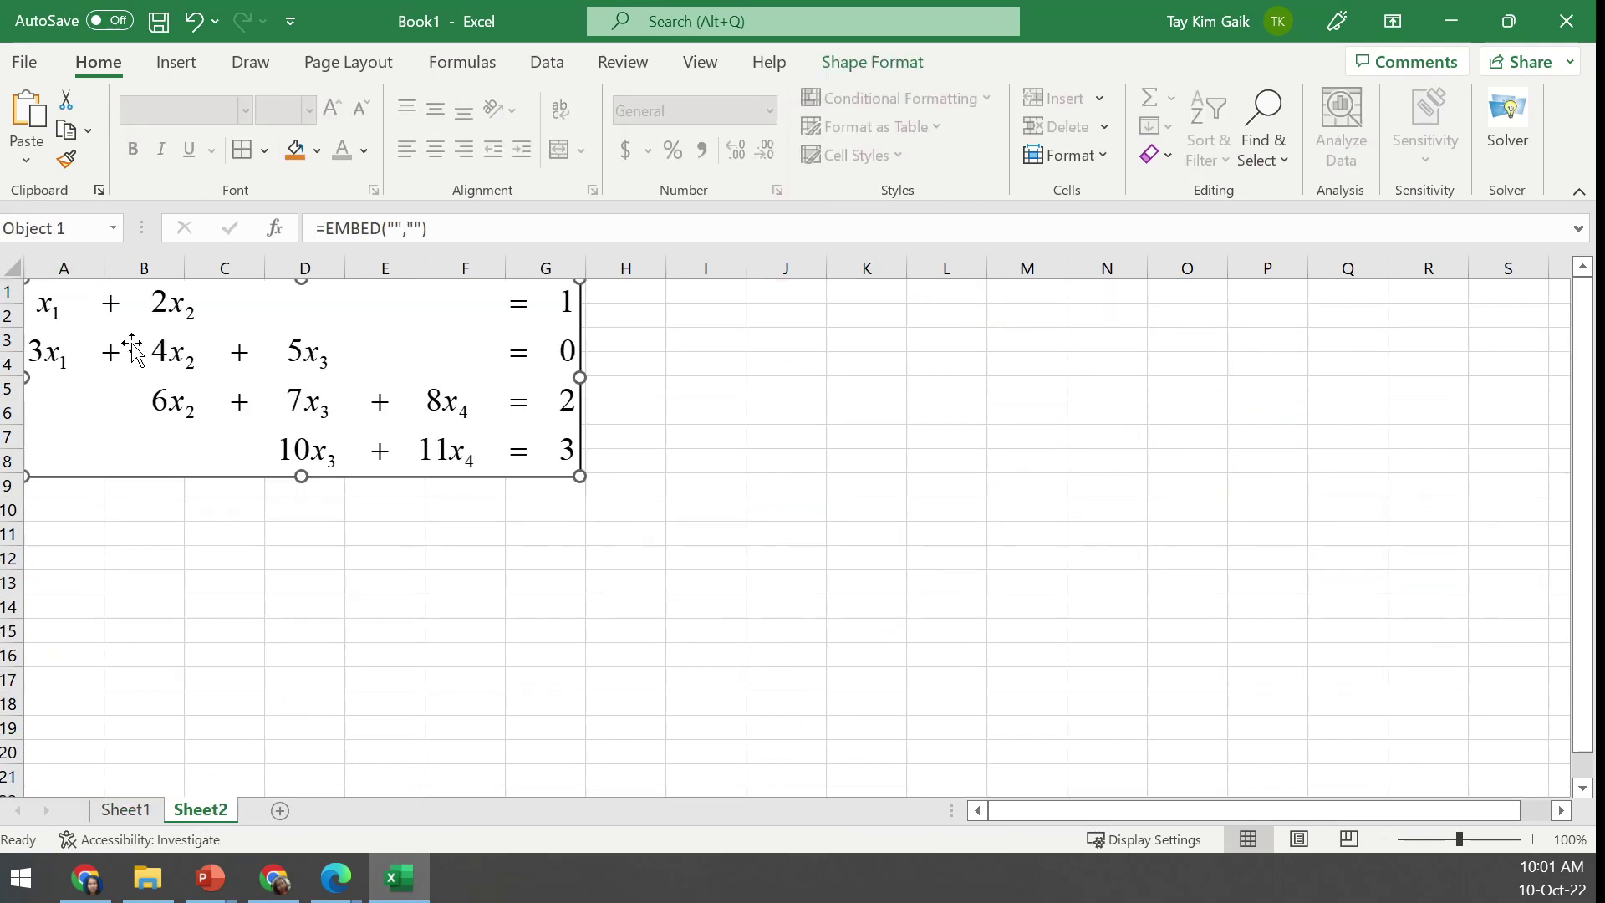
drag(577, 309, 611, 312)
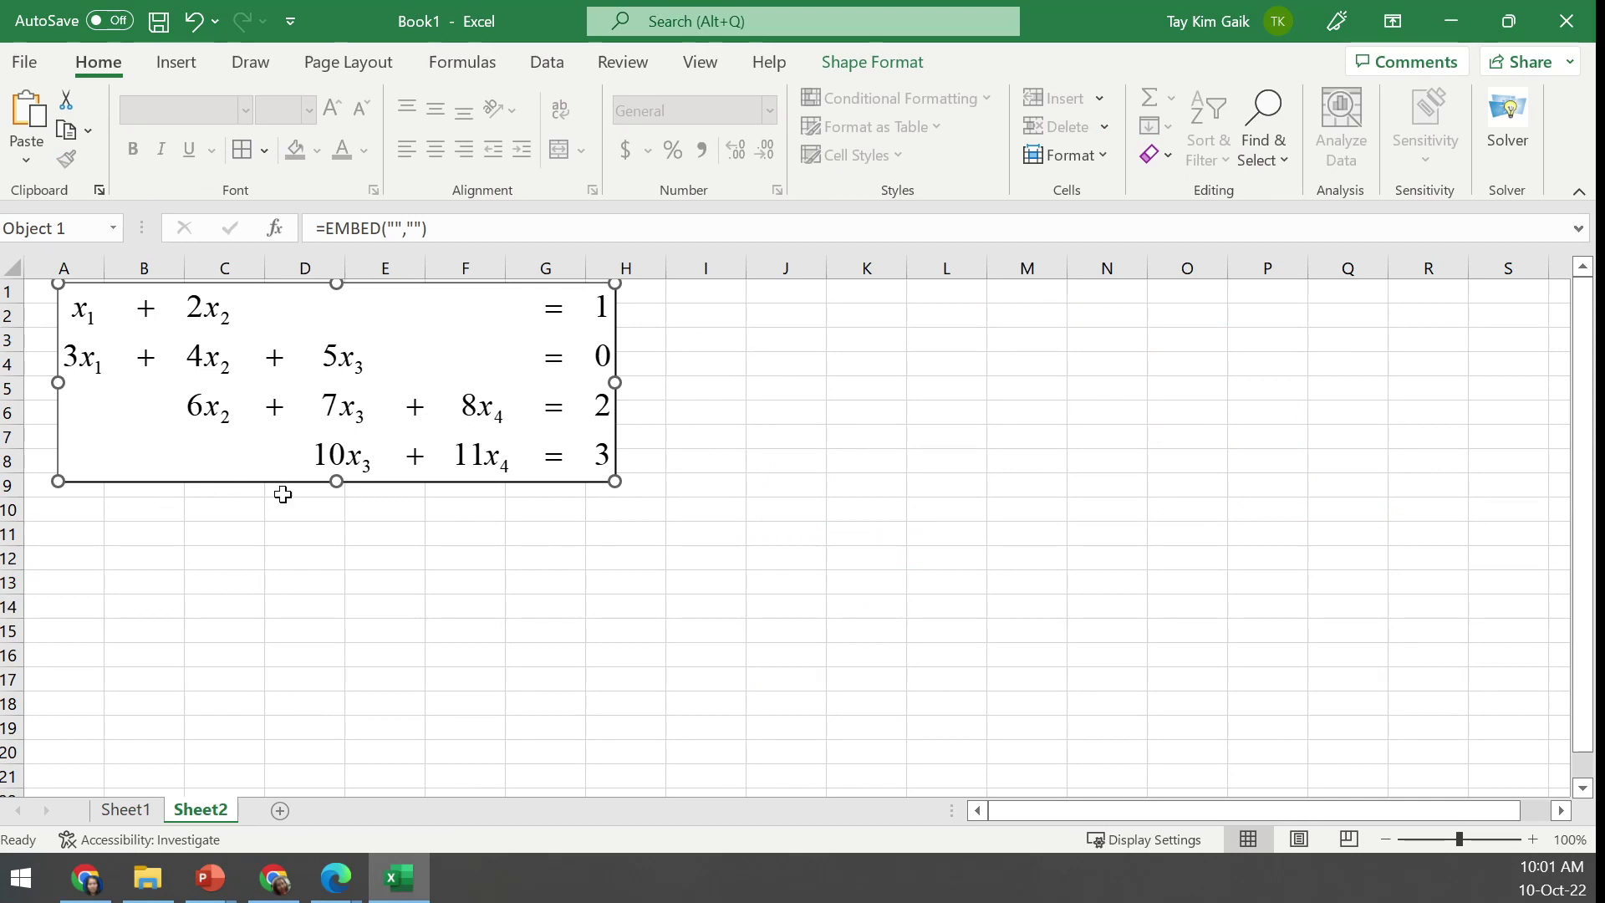
click(80, 519)
Enter the first equation's coefficients 1, 2, 0, 0 and constant 1 in B10:F10, and move them down to B11:F11
click(126, 527)
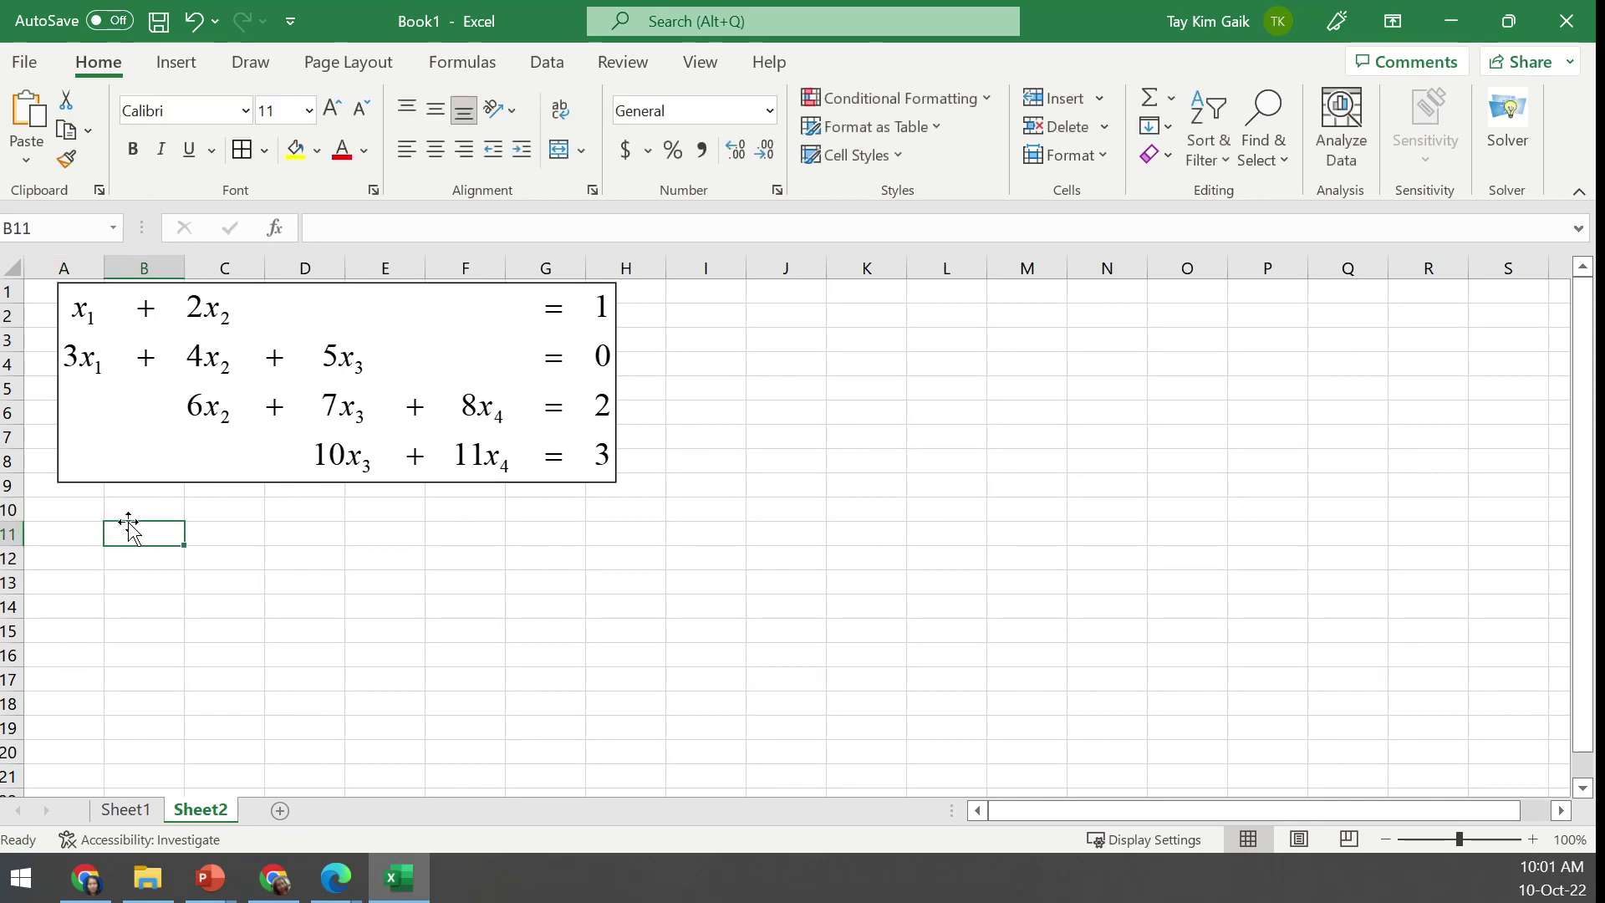
click(135, 506)
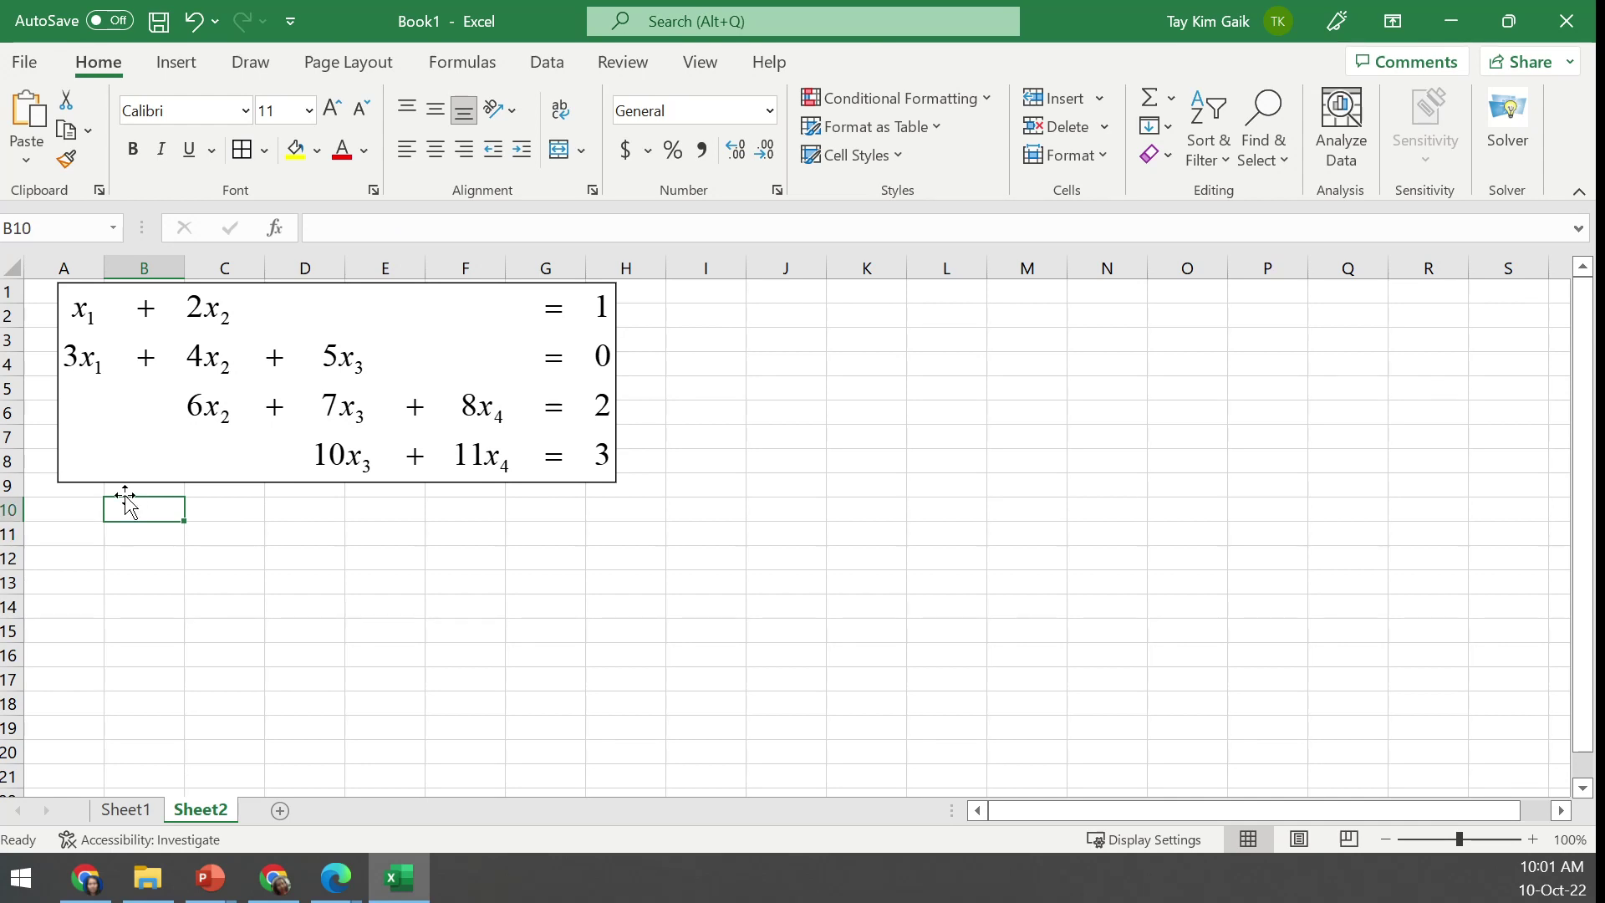
text(1)
key(Tab)
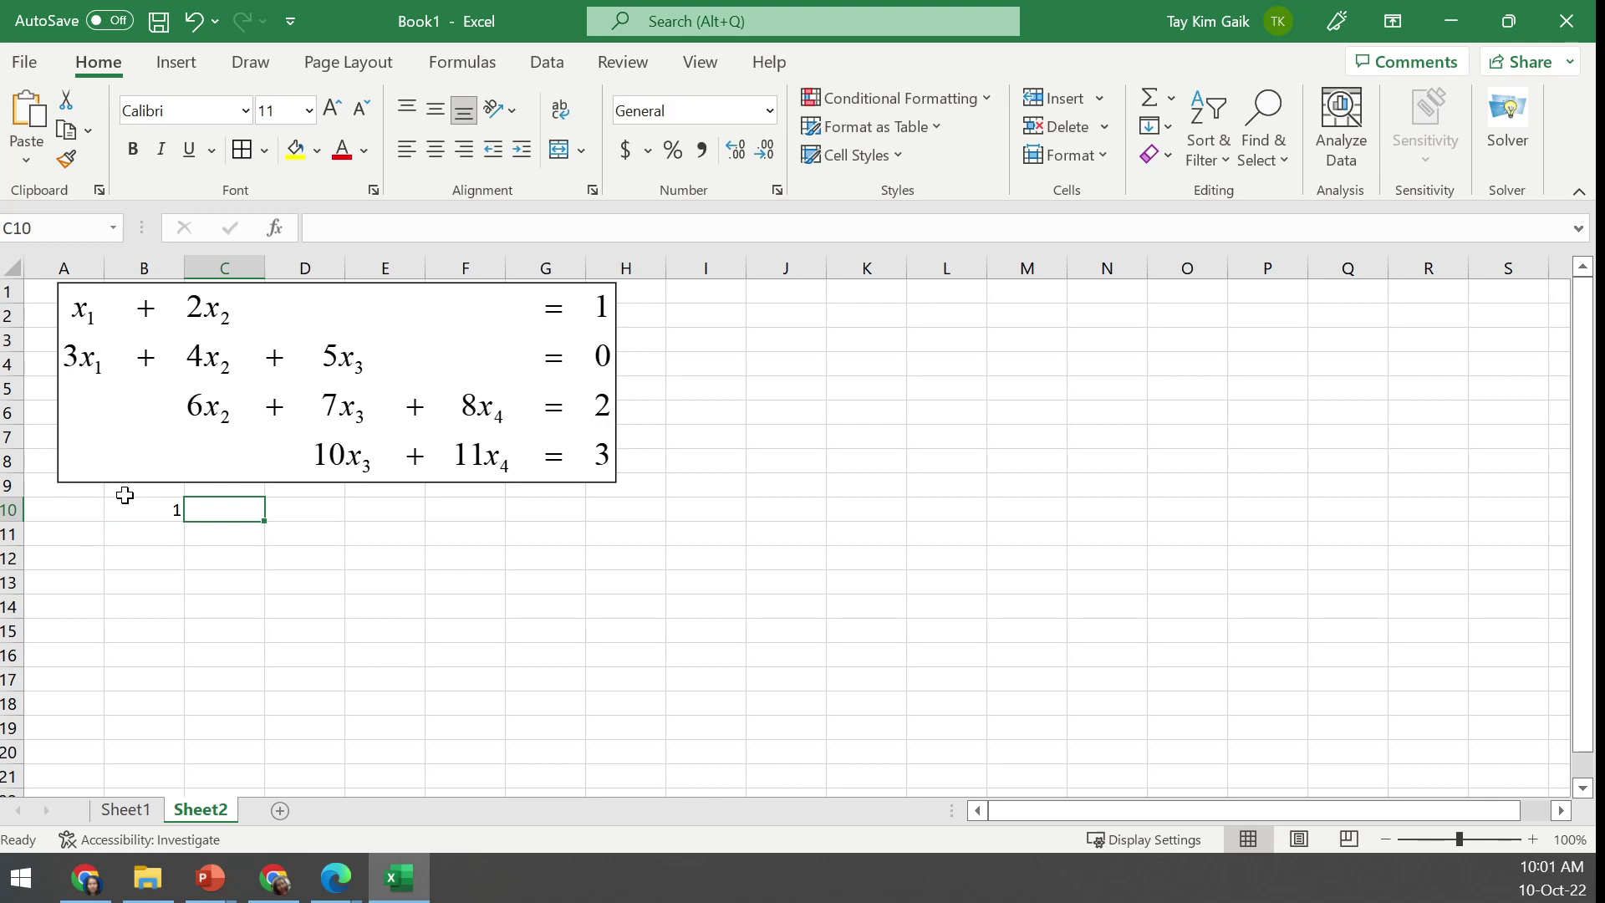
text(2)
key(Tab)
text(0)
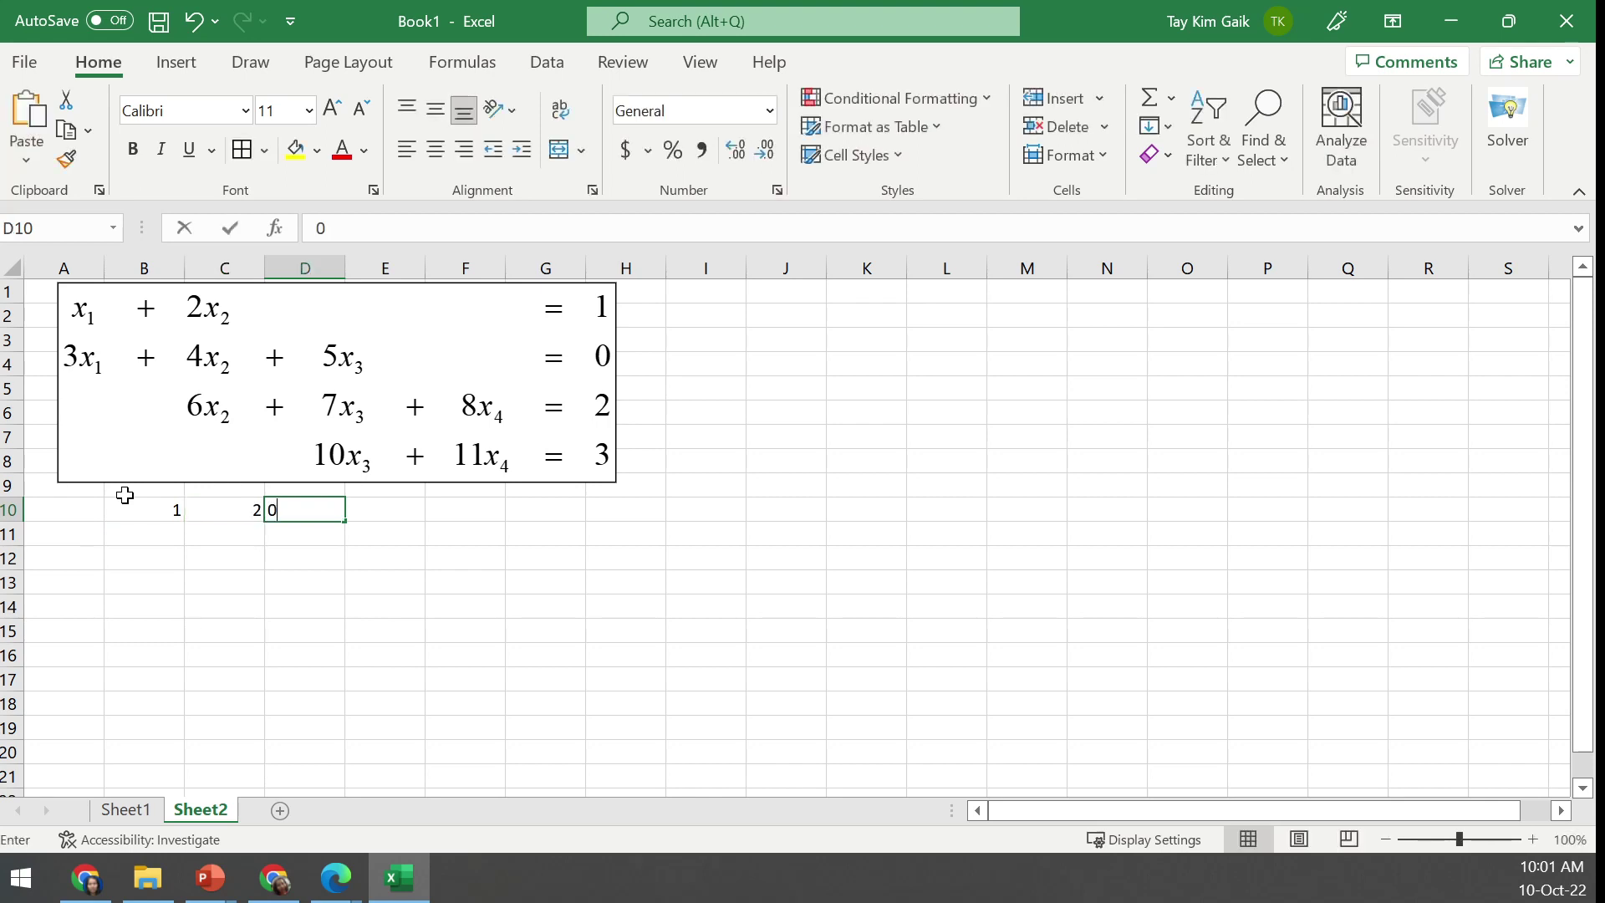
key(Tab)
text(0)
key(Tab)
text(1)
key(Tab)
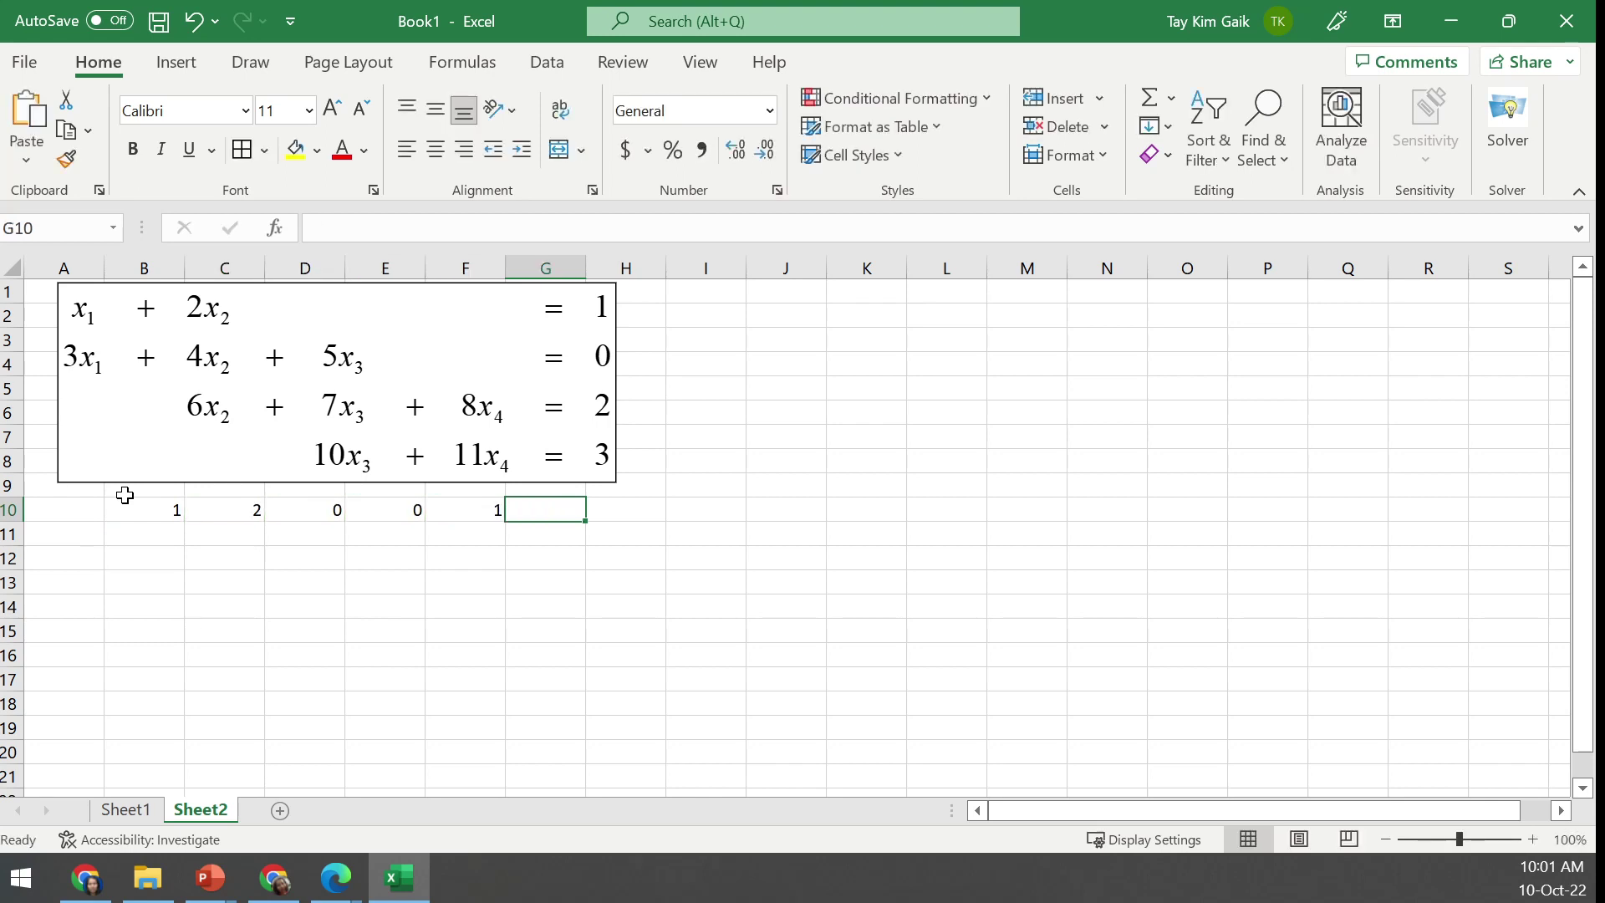
drag(140, 509, 462, 534)
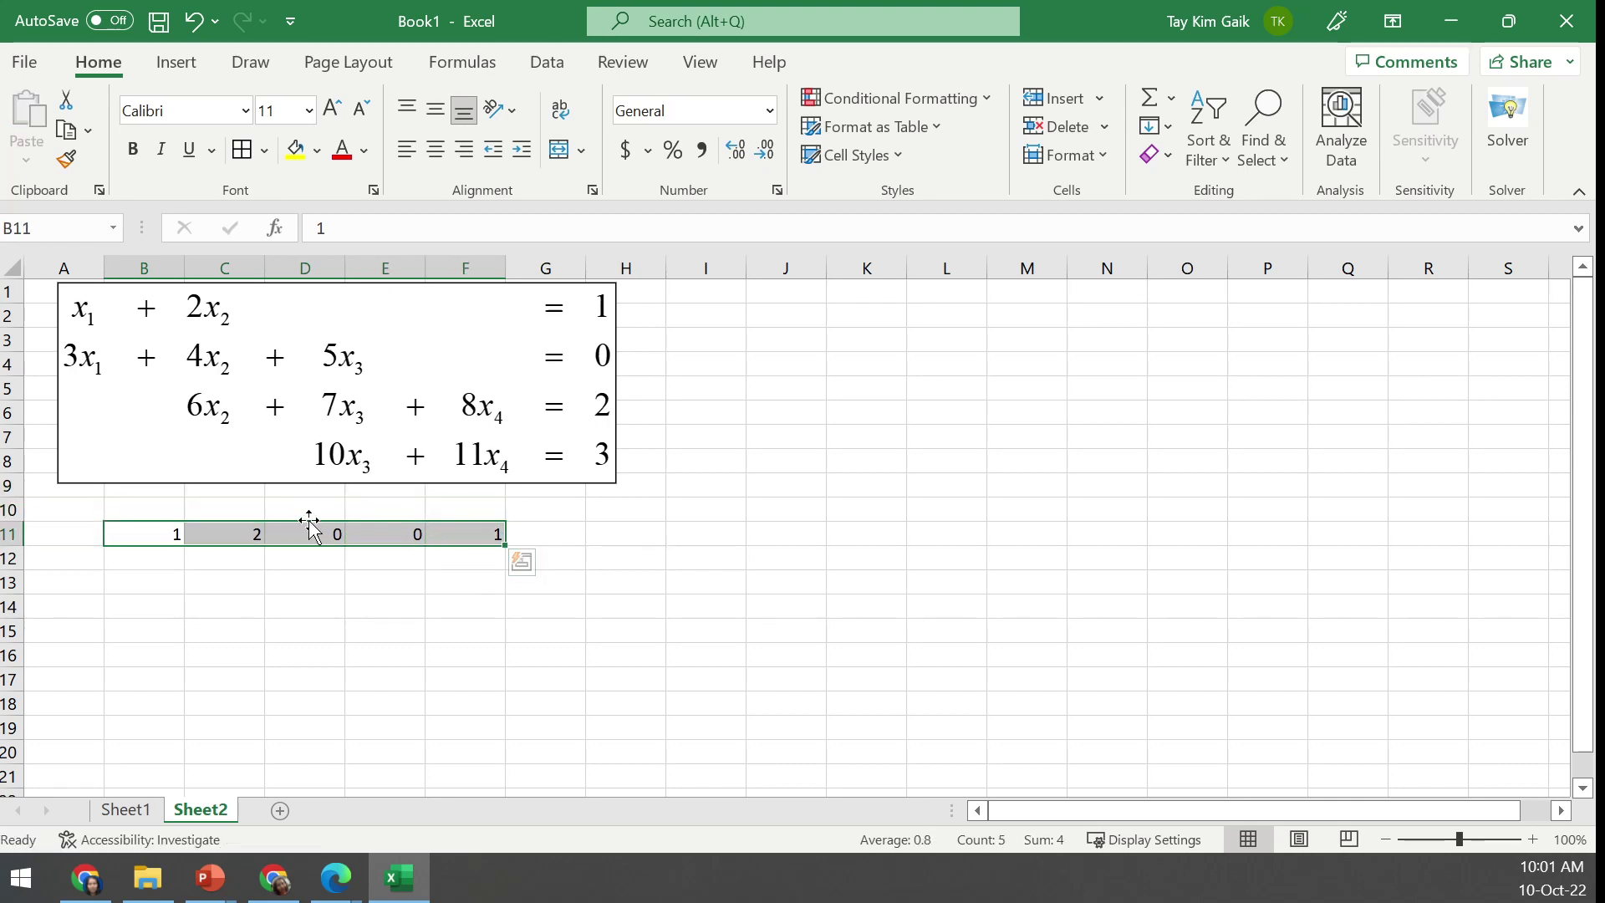
Label the coefficient matrix A in D10 and the constants column b in F10
click(299, 509)
text(A)
click(470, 509)
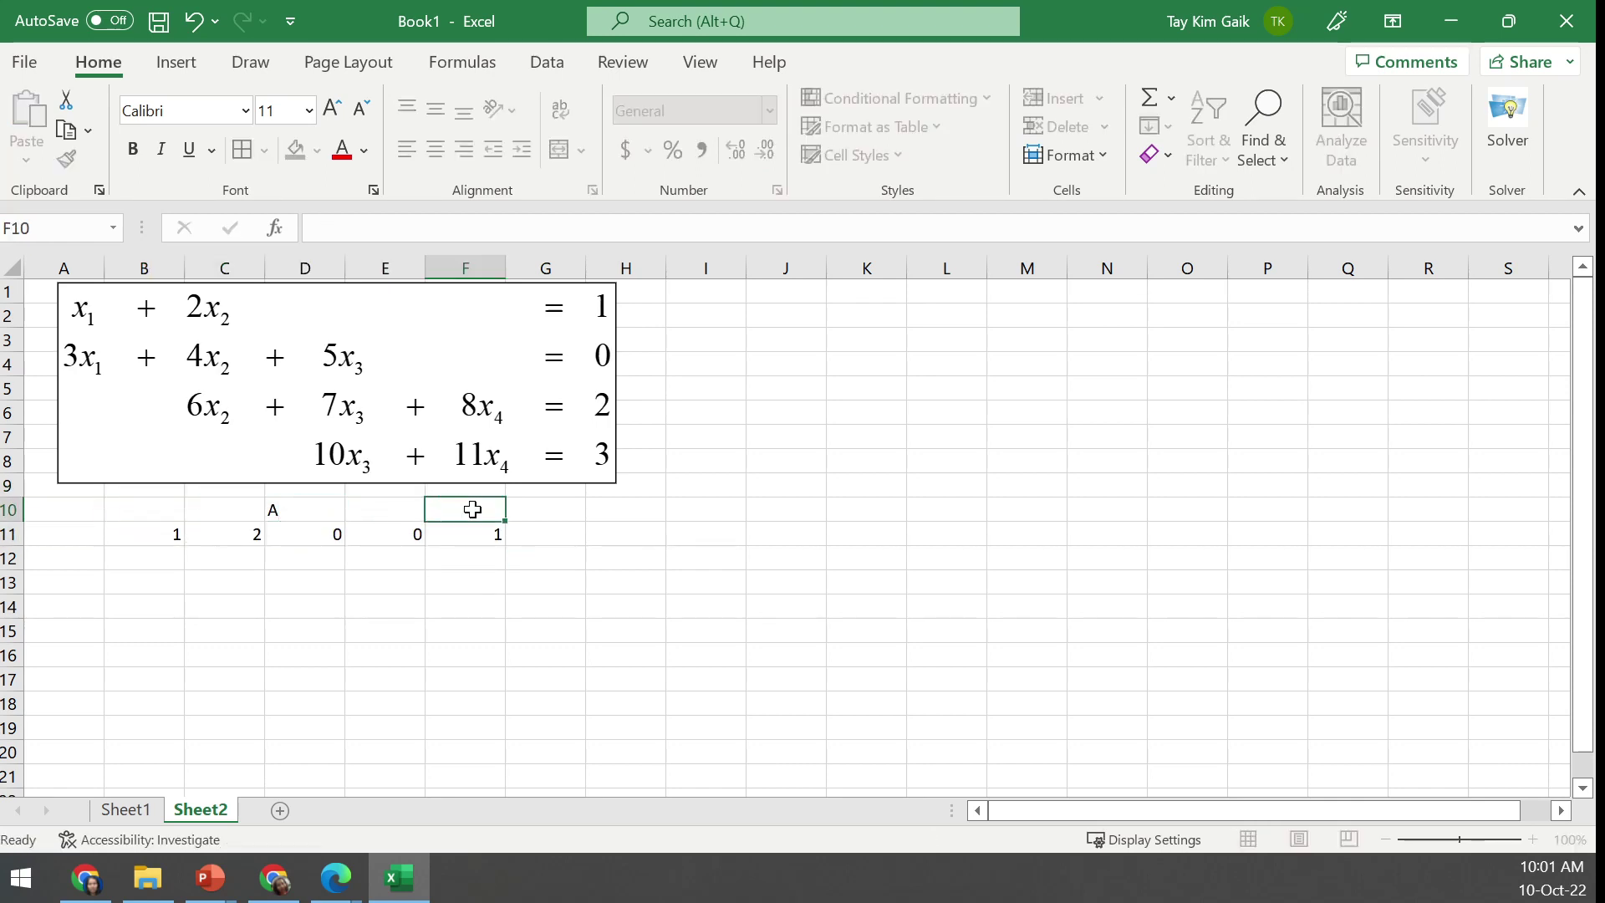
text(b)
Enter the second equation's coefficients 3, 4, 5, 0 and constant 0 in B12:F12
click(178, 560)
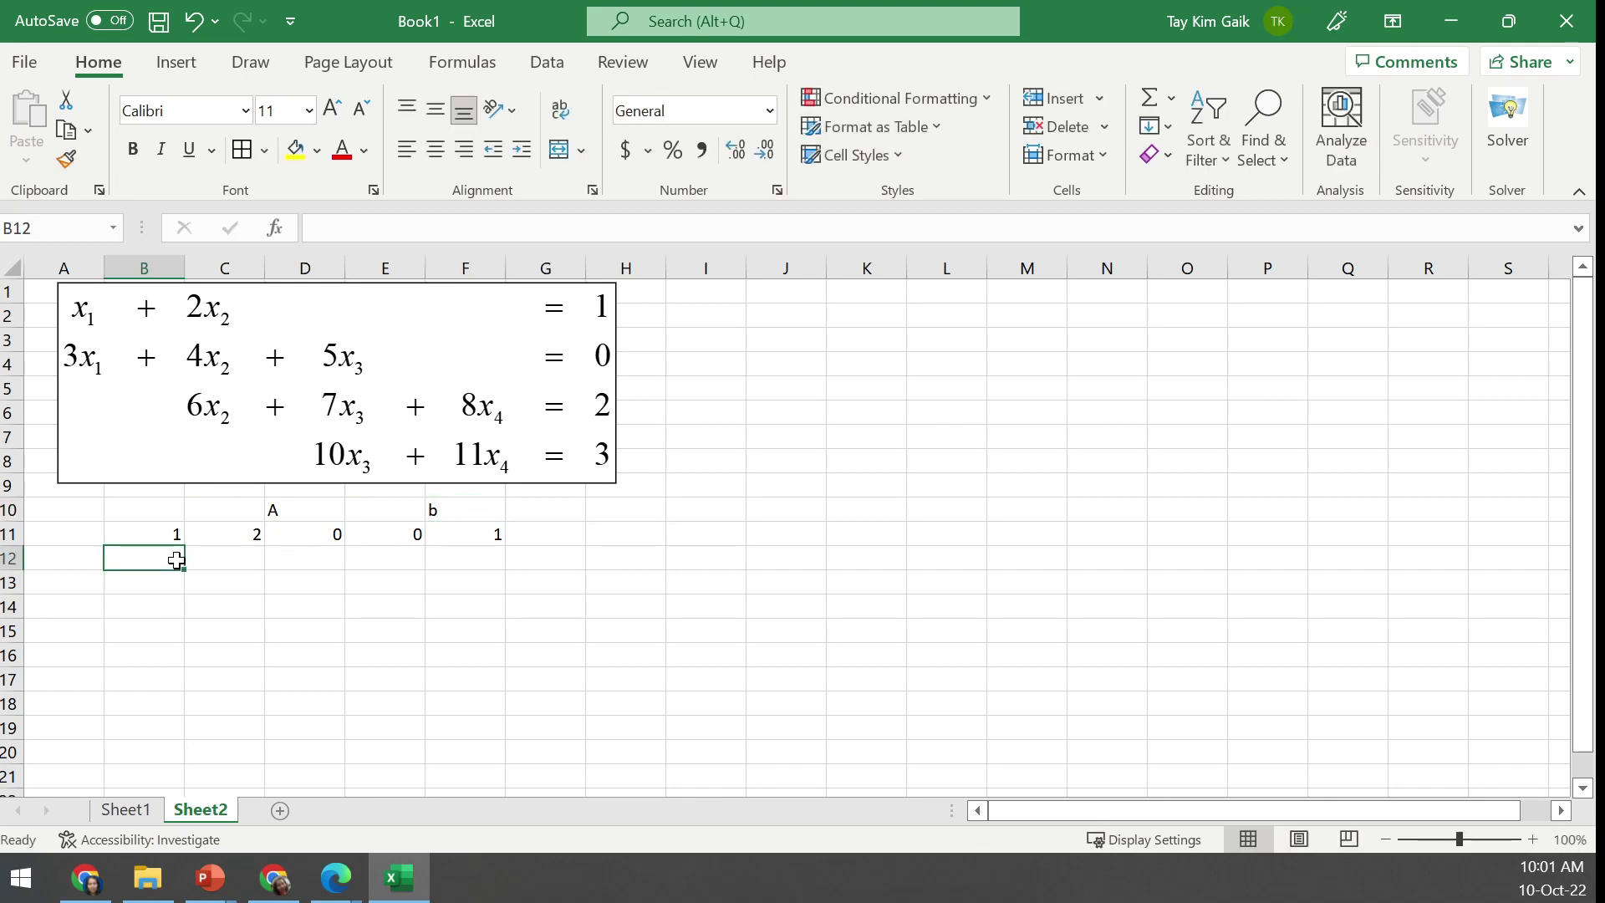
text(3)
key(Tab)
text(4)
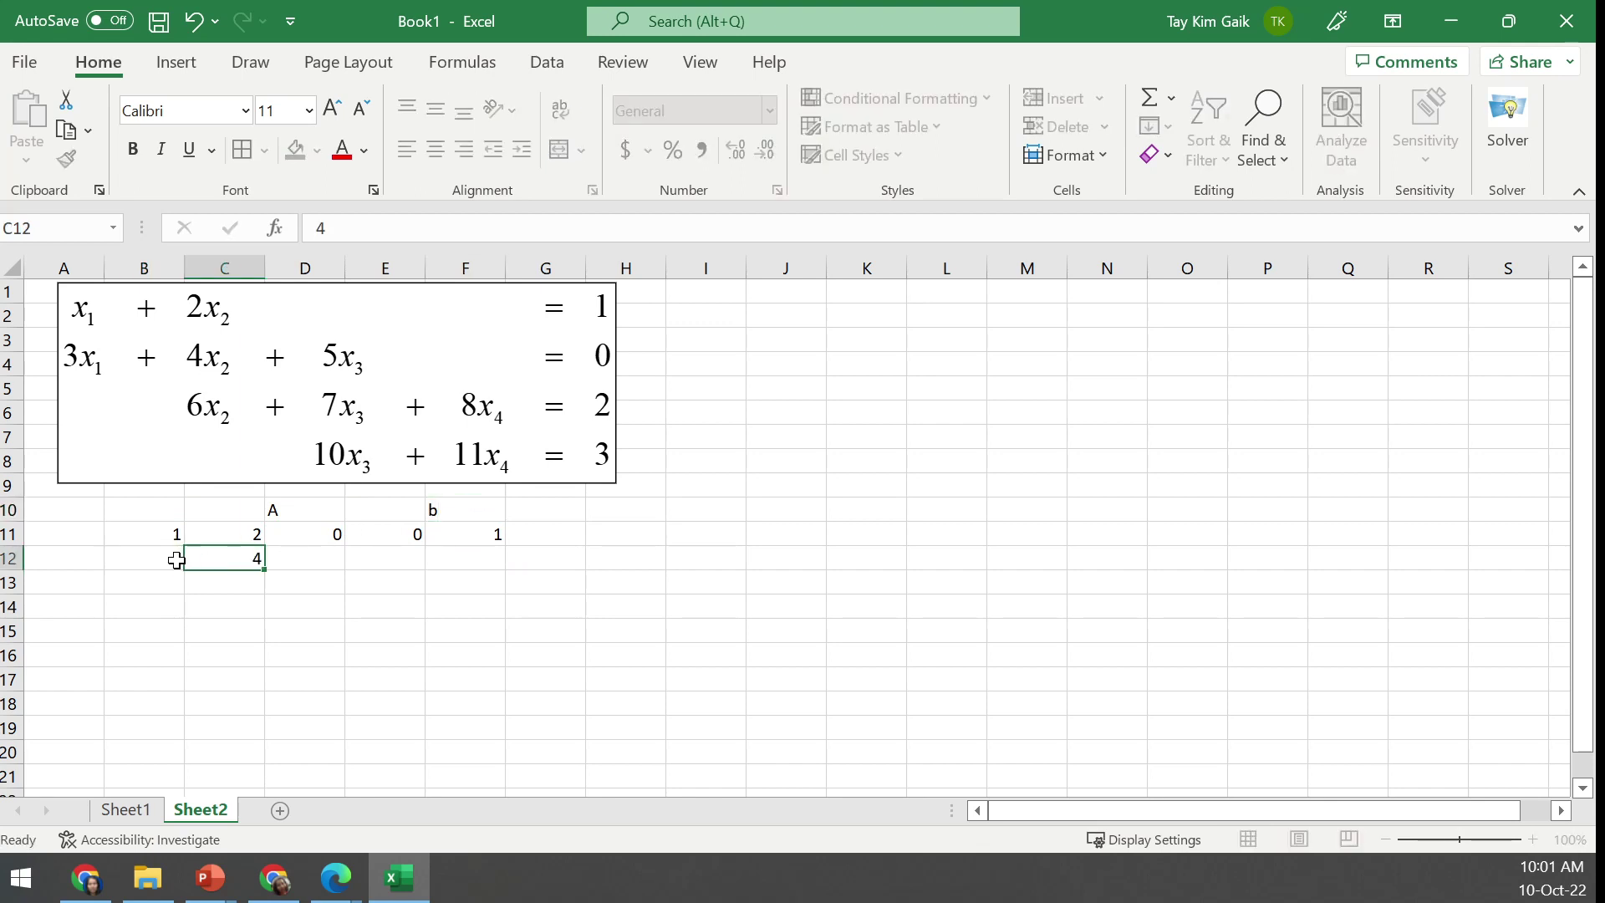
key(Tab)
text(5)
key(Tab)
text(0)
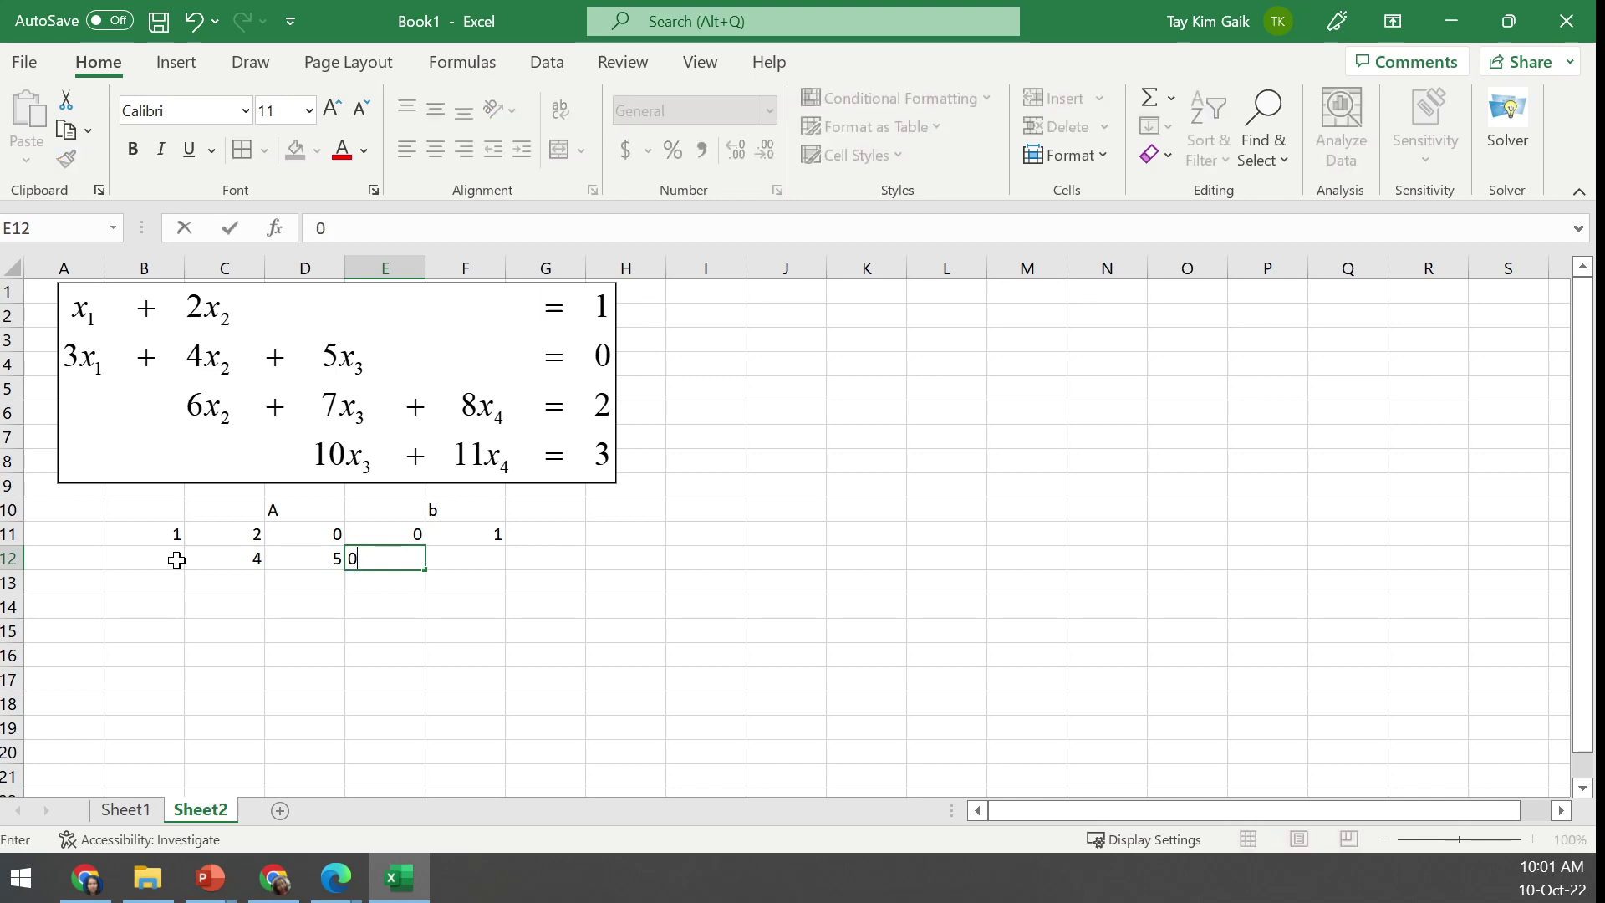
key(Tab)
text(0)
key(Tab)
Enter the third equation's coefficients 0, 6, 7, 8 and constant 2 in B13:F13
click(163, 583)
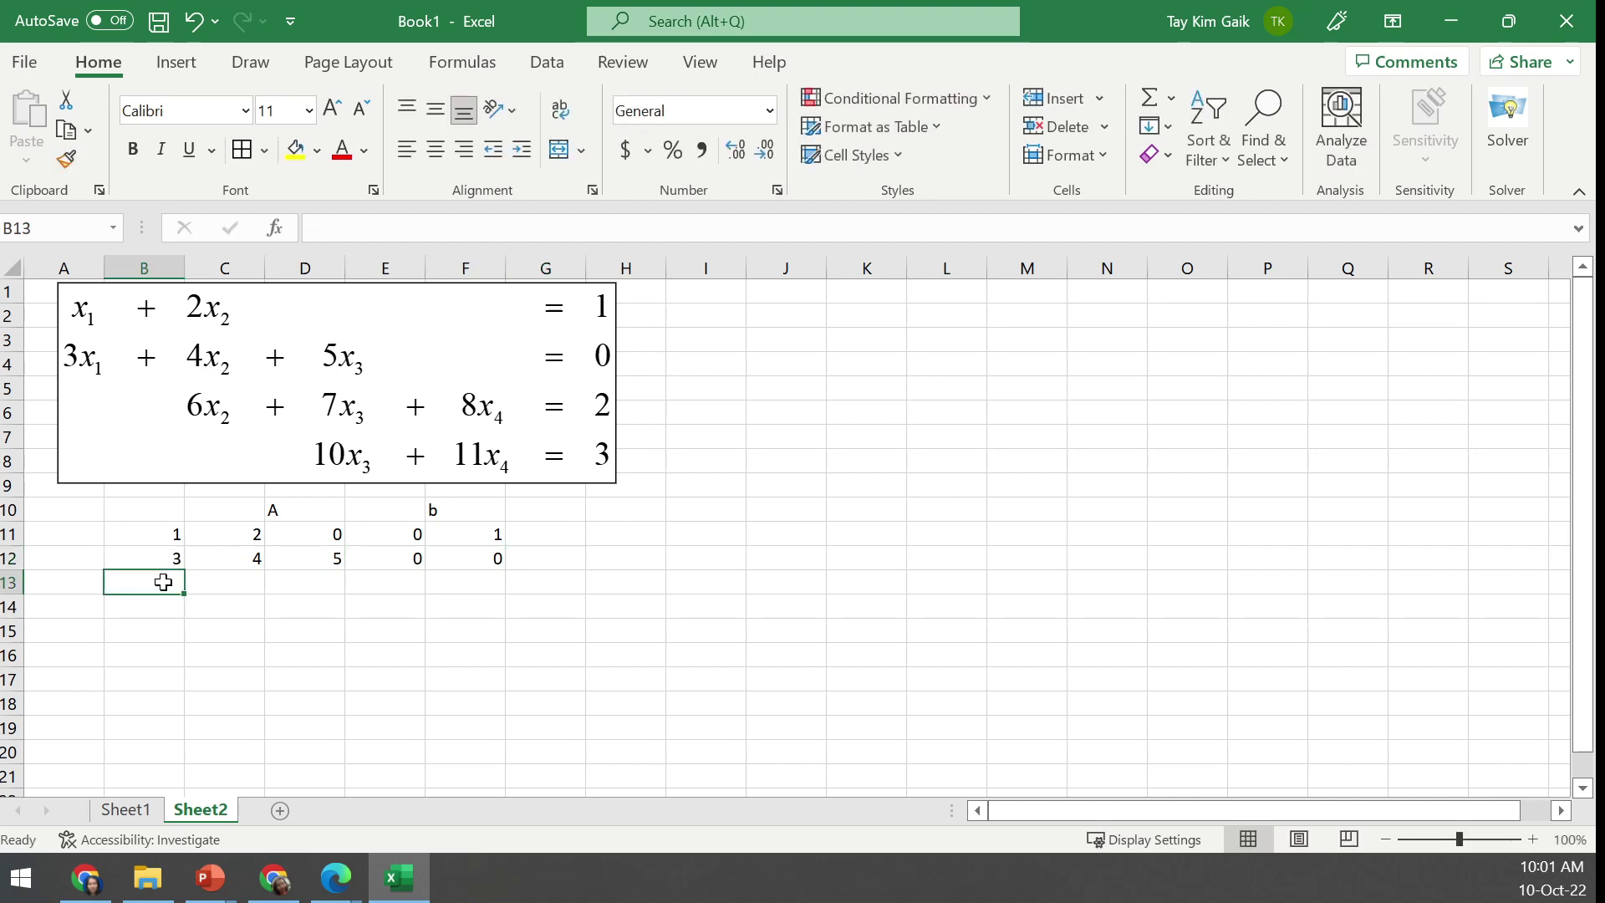
text(0)
key(Tab)
text(6)
key(Tab)
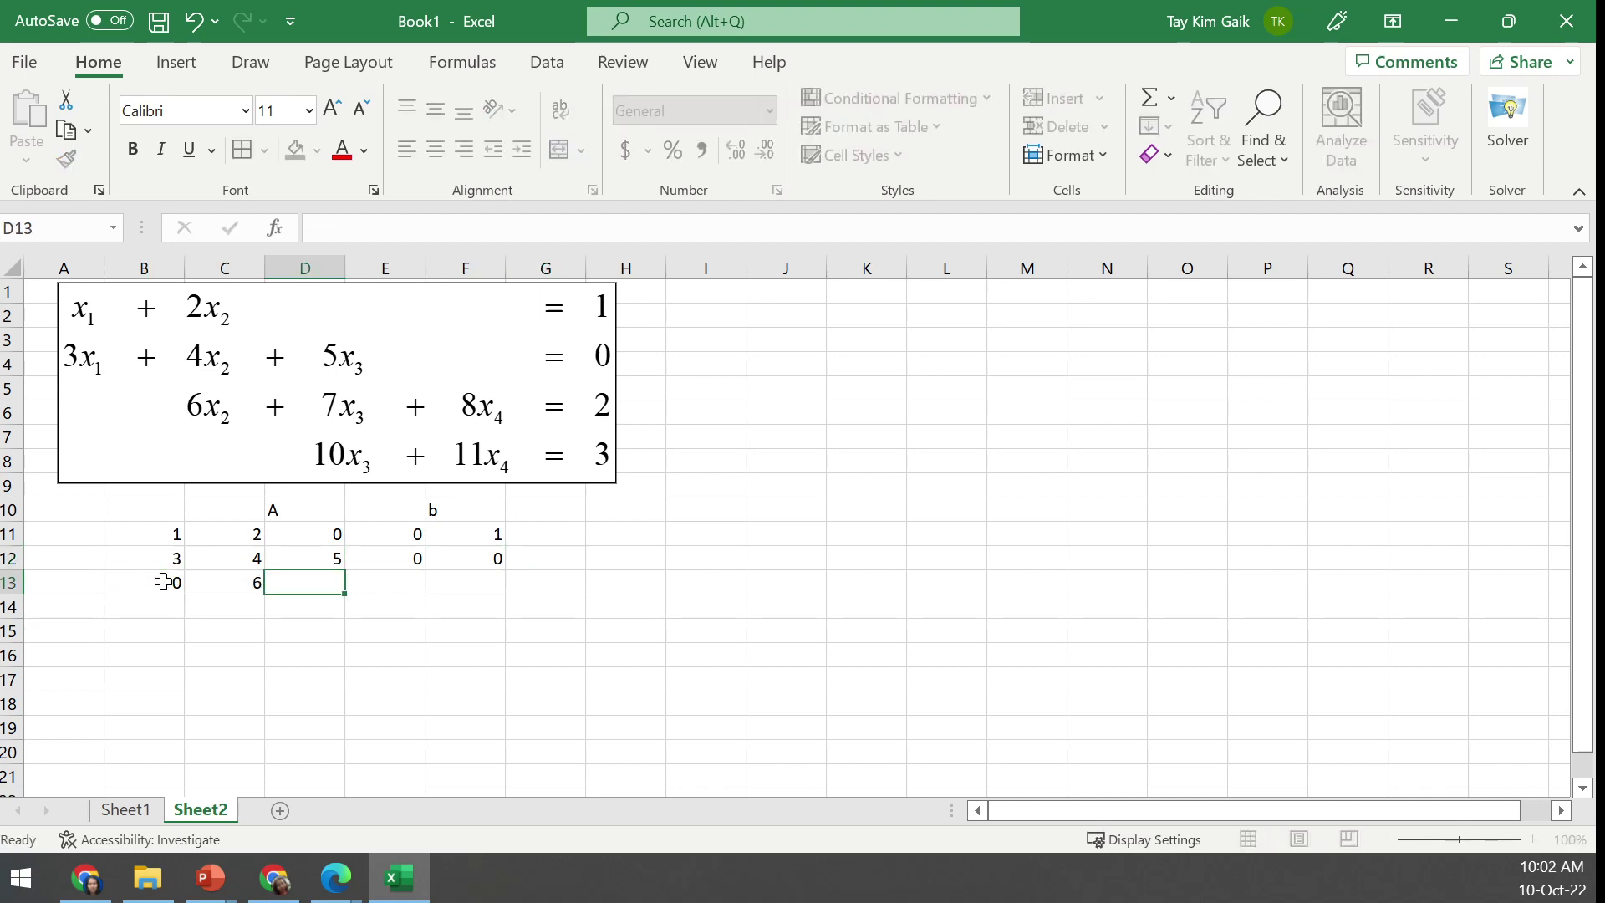
text(7)
key(Tab)
text(8)
key(Tab)
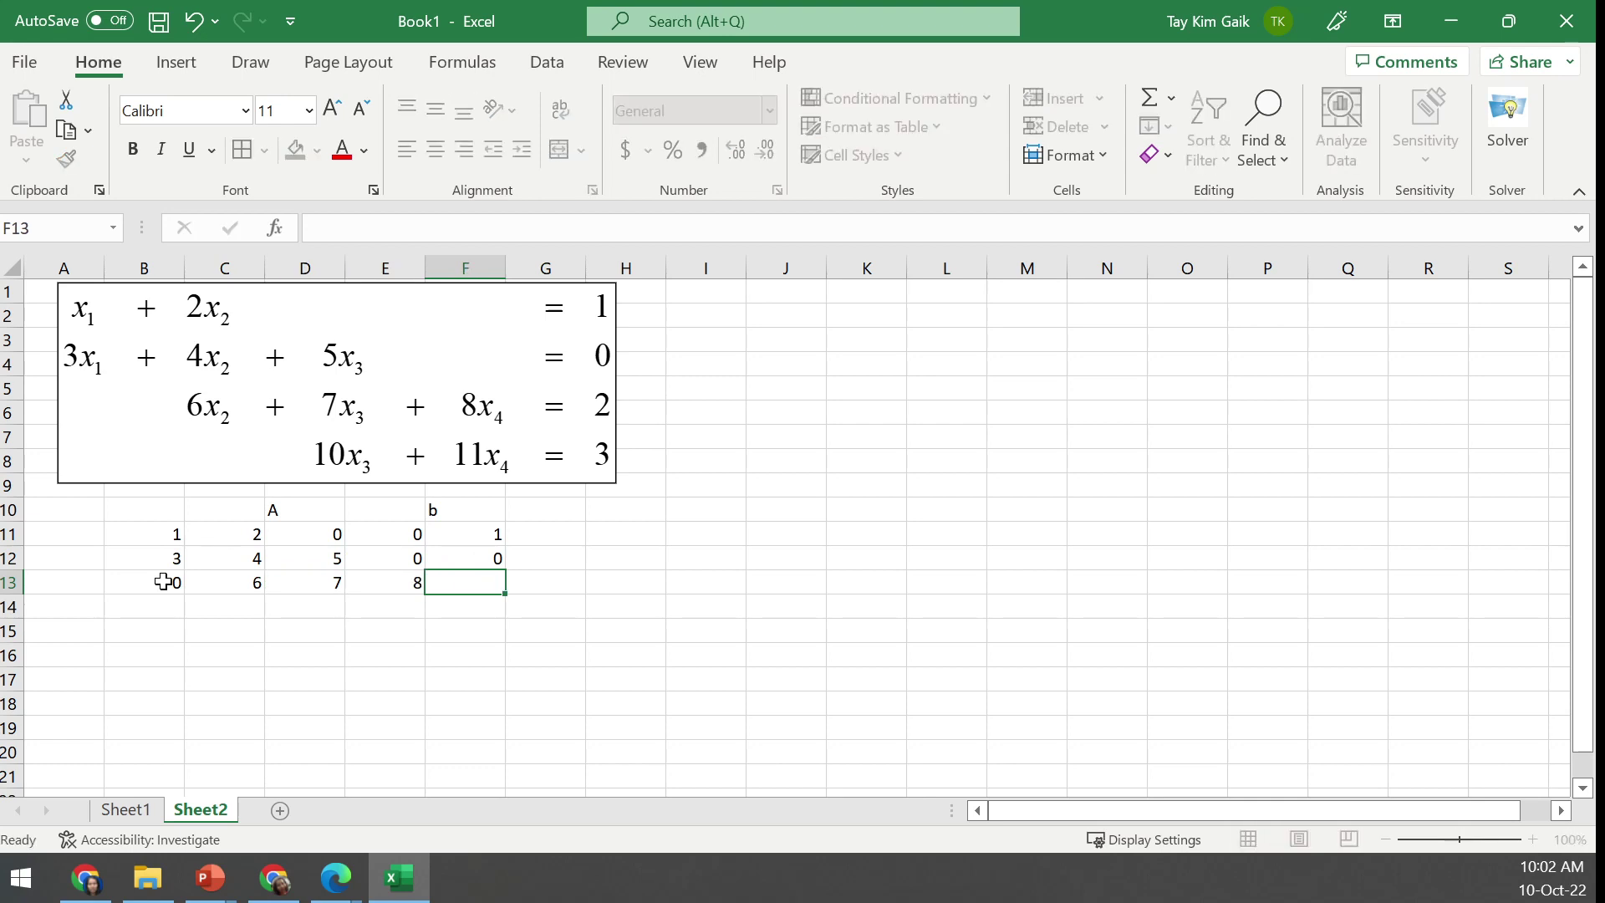
text(2)
key(Tab)
Enter the fourth equation's coefficients 0, 0, 10, 11 and constant 3 in B14:F14
click(167, 603)
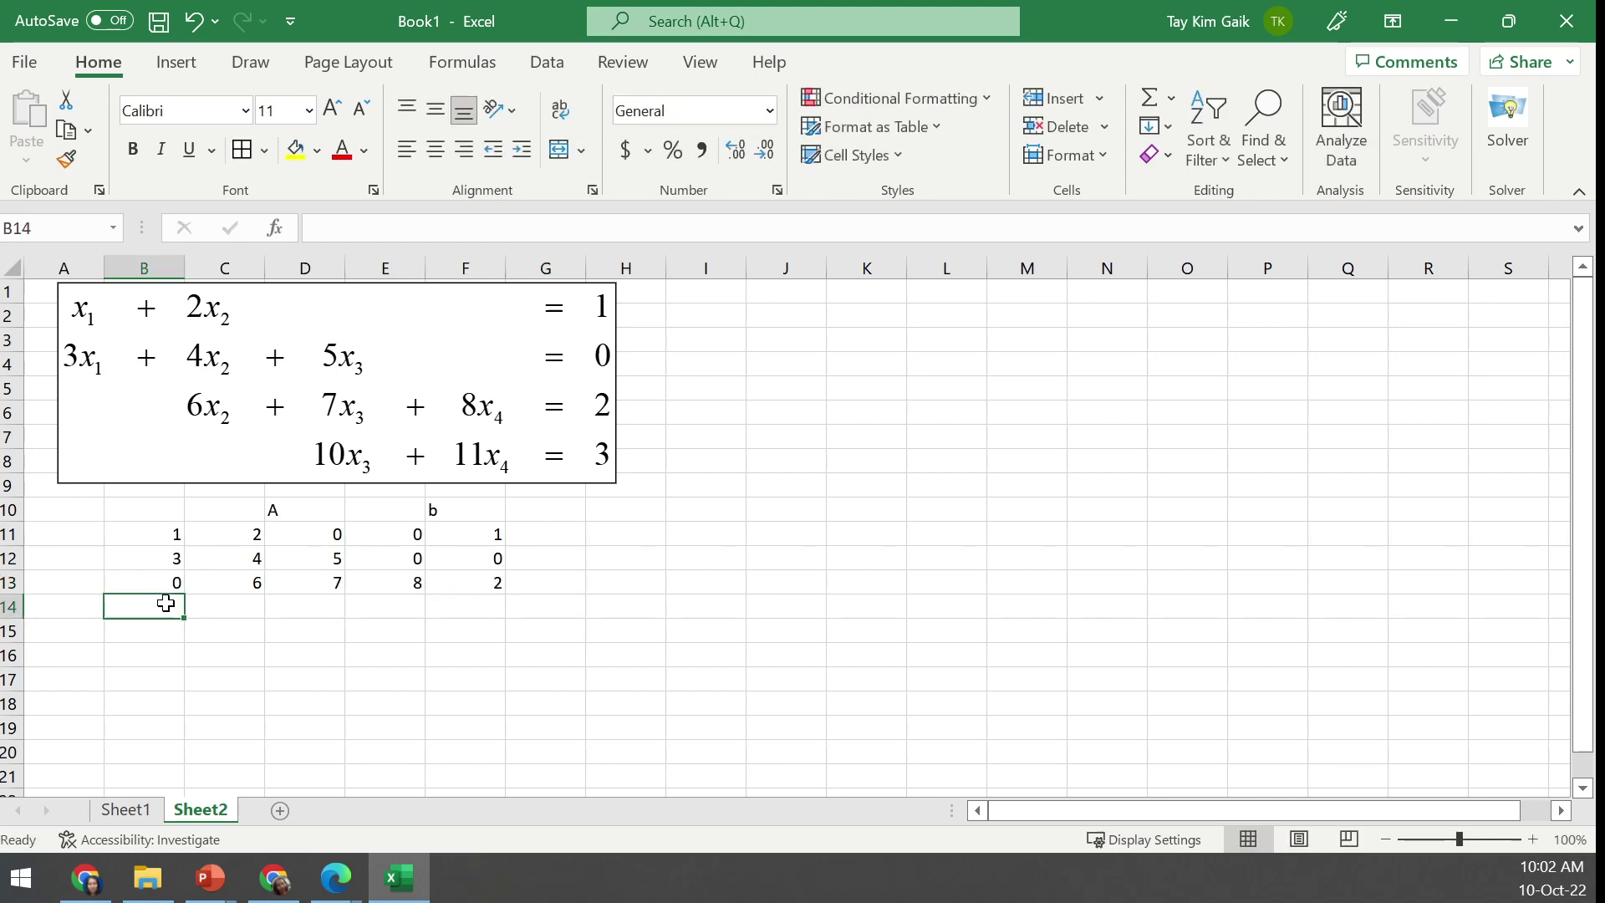
text(0)
key(Tab)
text(0)
key(Tab)
text(10)
key(Tab)
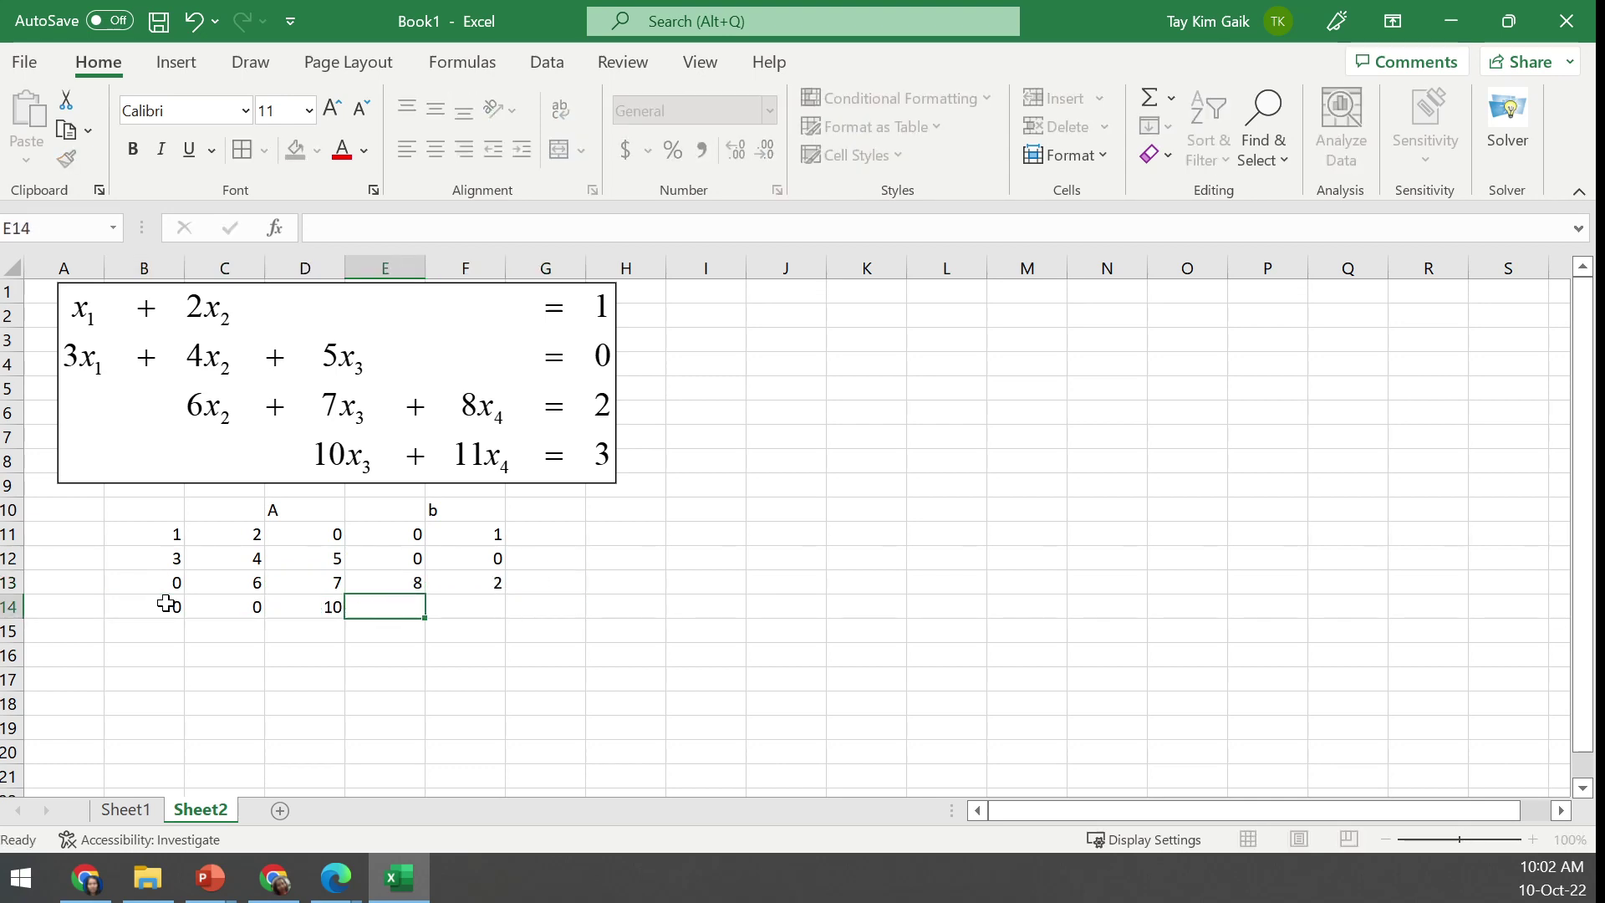
text(11)
key(Tab)
text(3)
key(Tab)
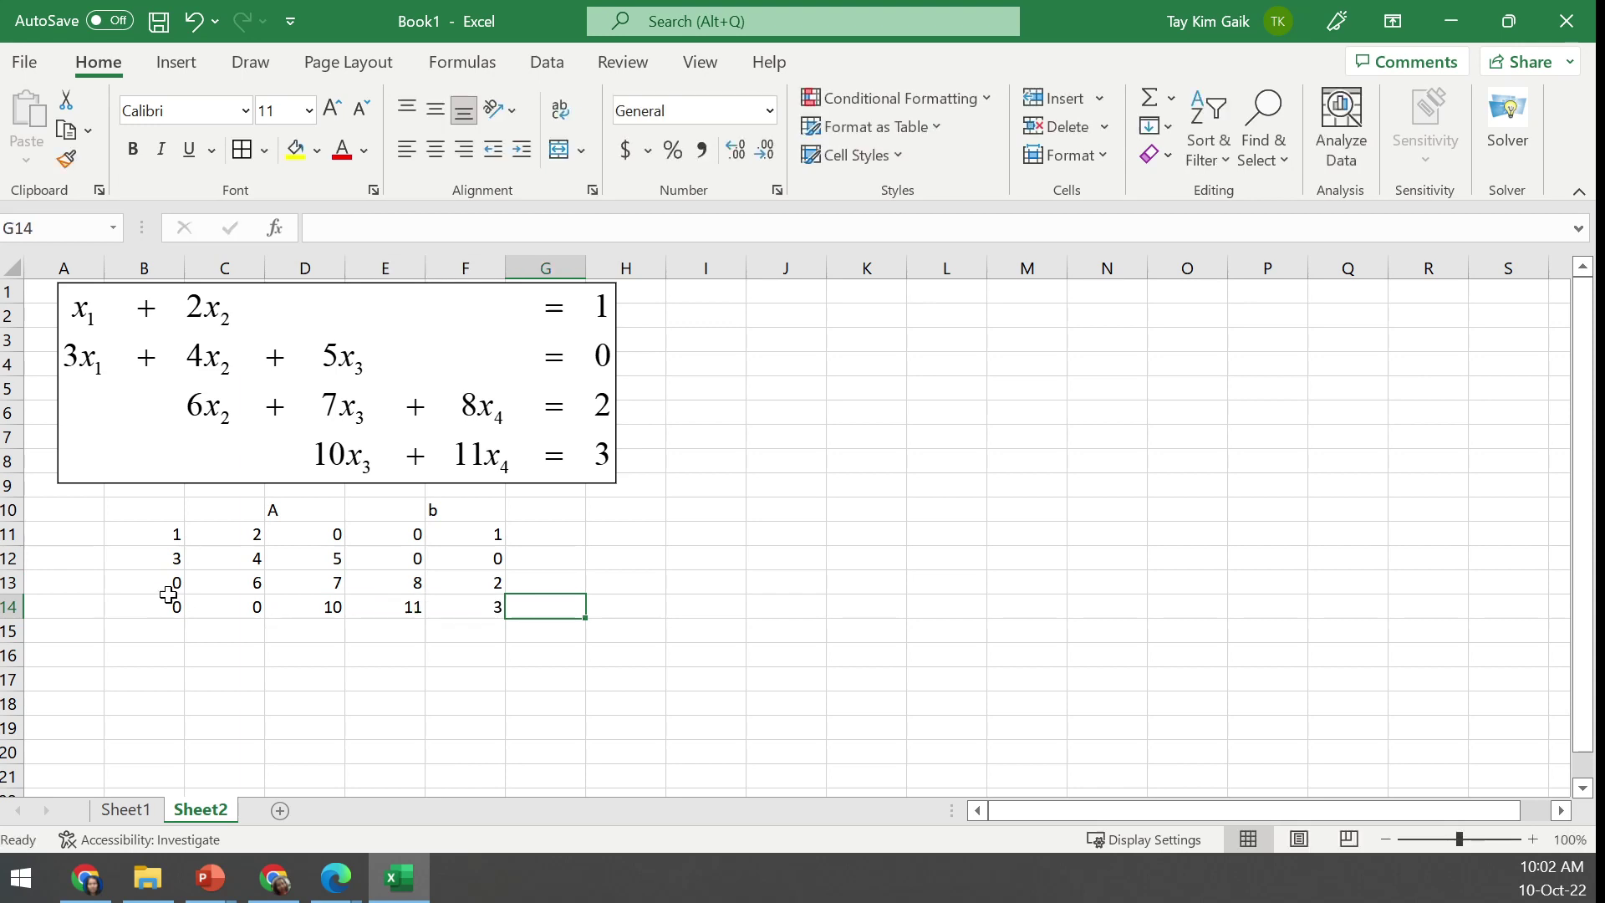
Centre the augmented matrix values in B11:F14 horizontally and make them bold
drag(152, 544, 464, 602)
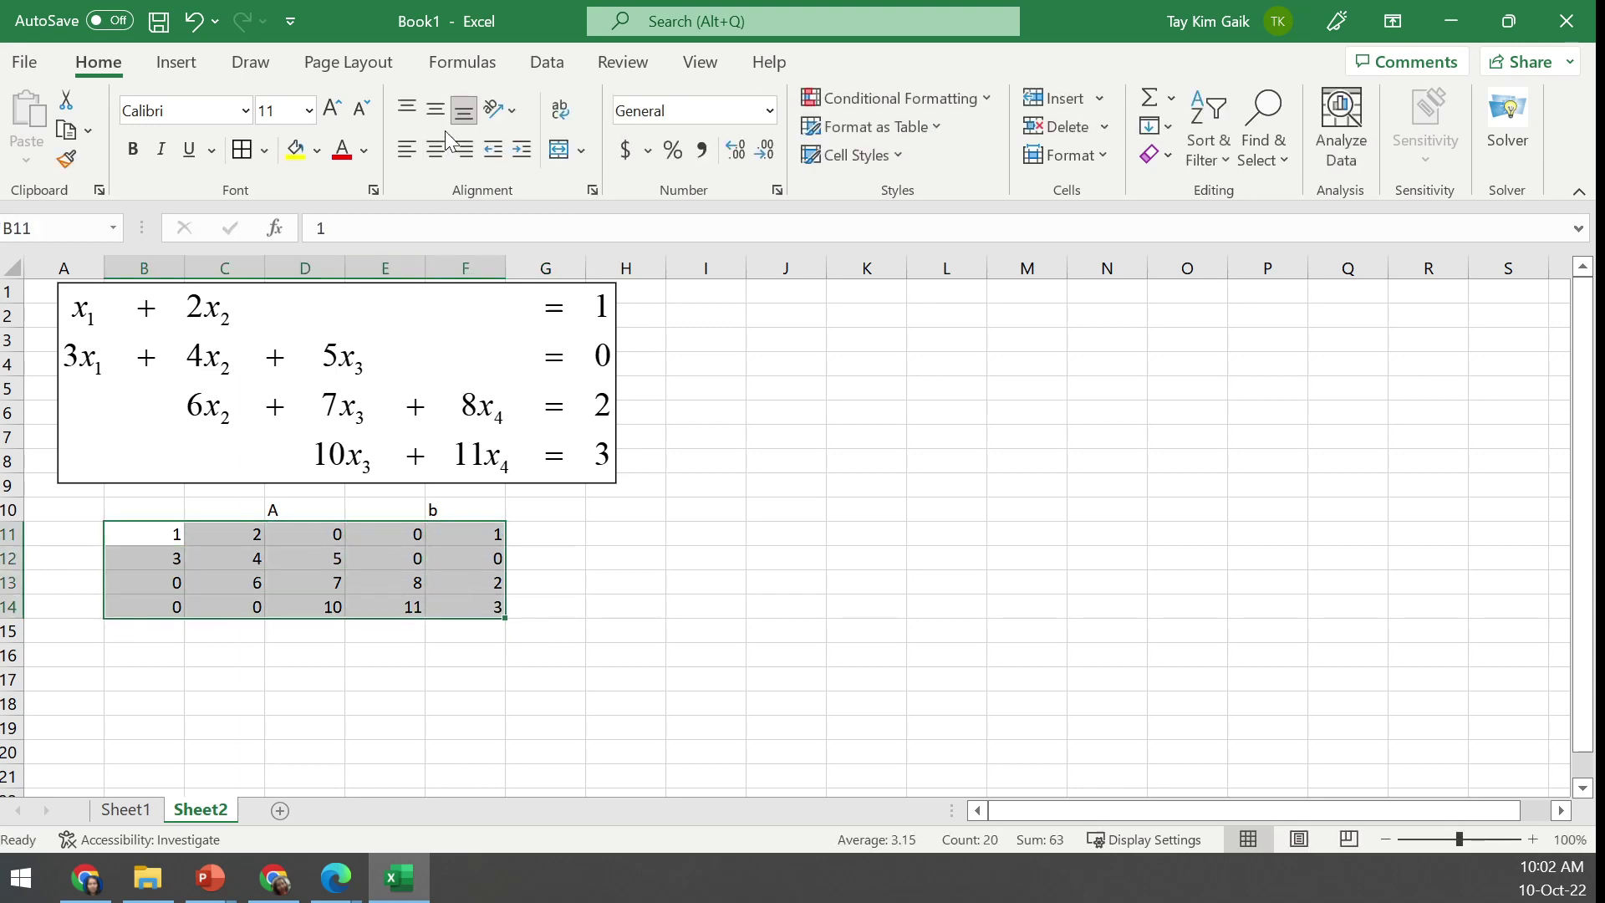
click(435, 152)
click(130, 155)
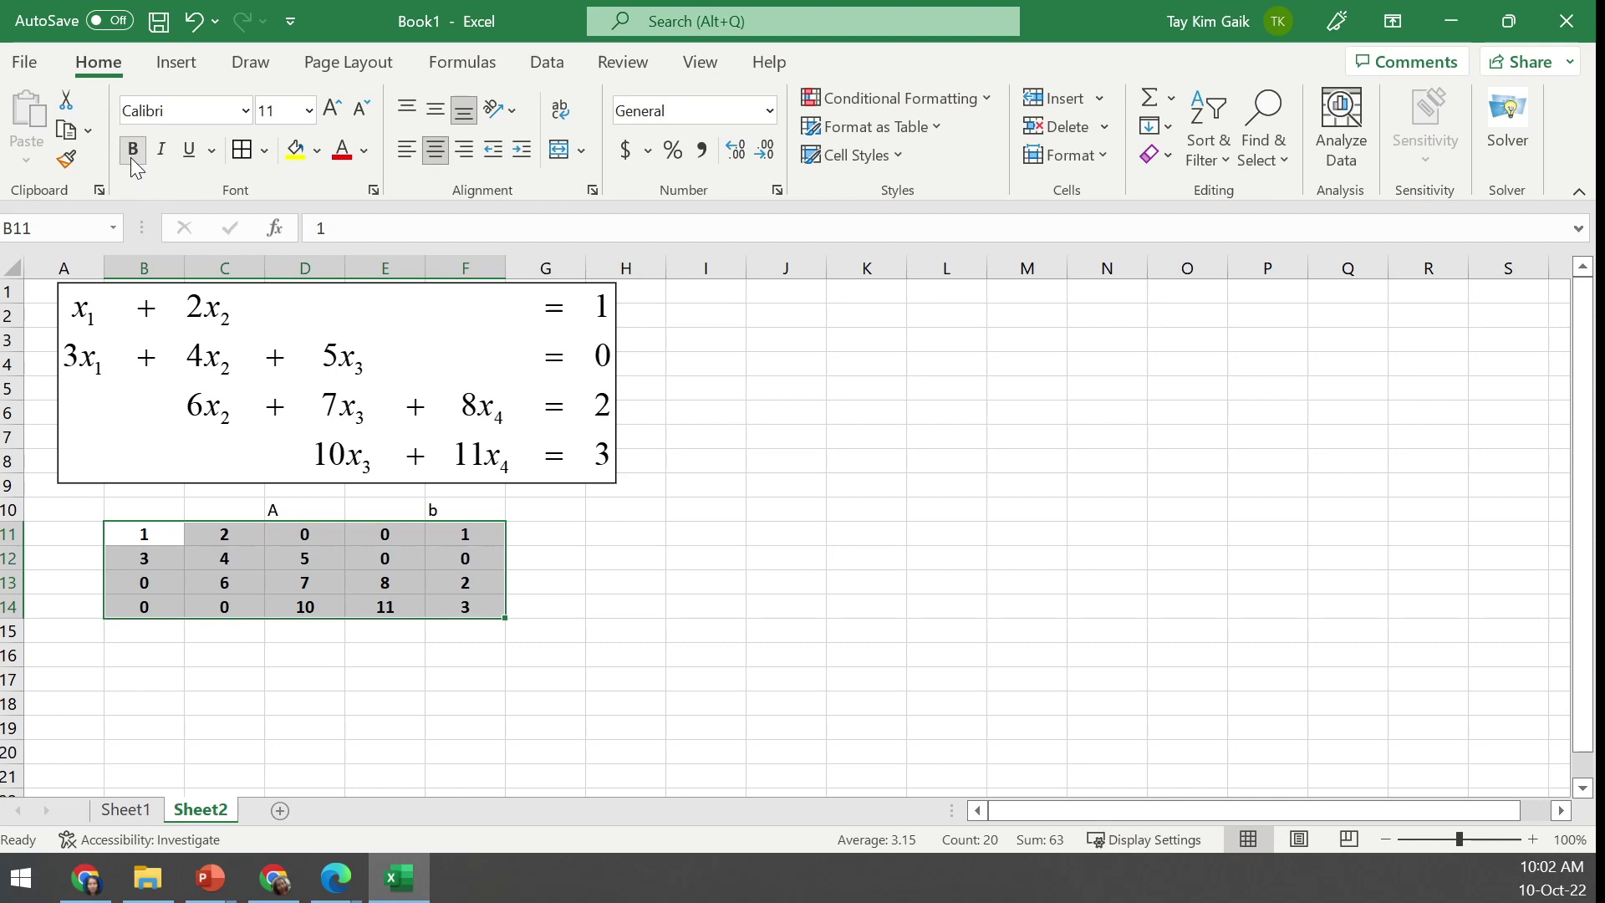
Highlight the nonzero entries below the diagonal, B12, C13 and D14, with yellow fill
click(1533, 838)
click(1533, 839)
click(1534, 839)
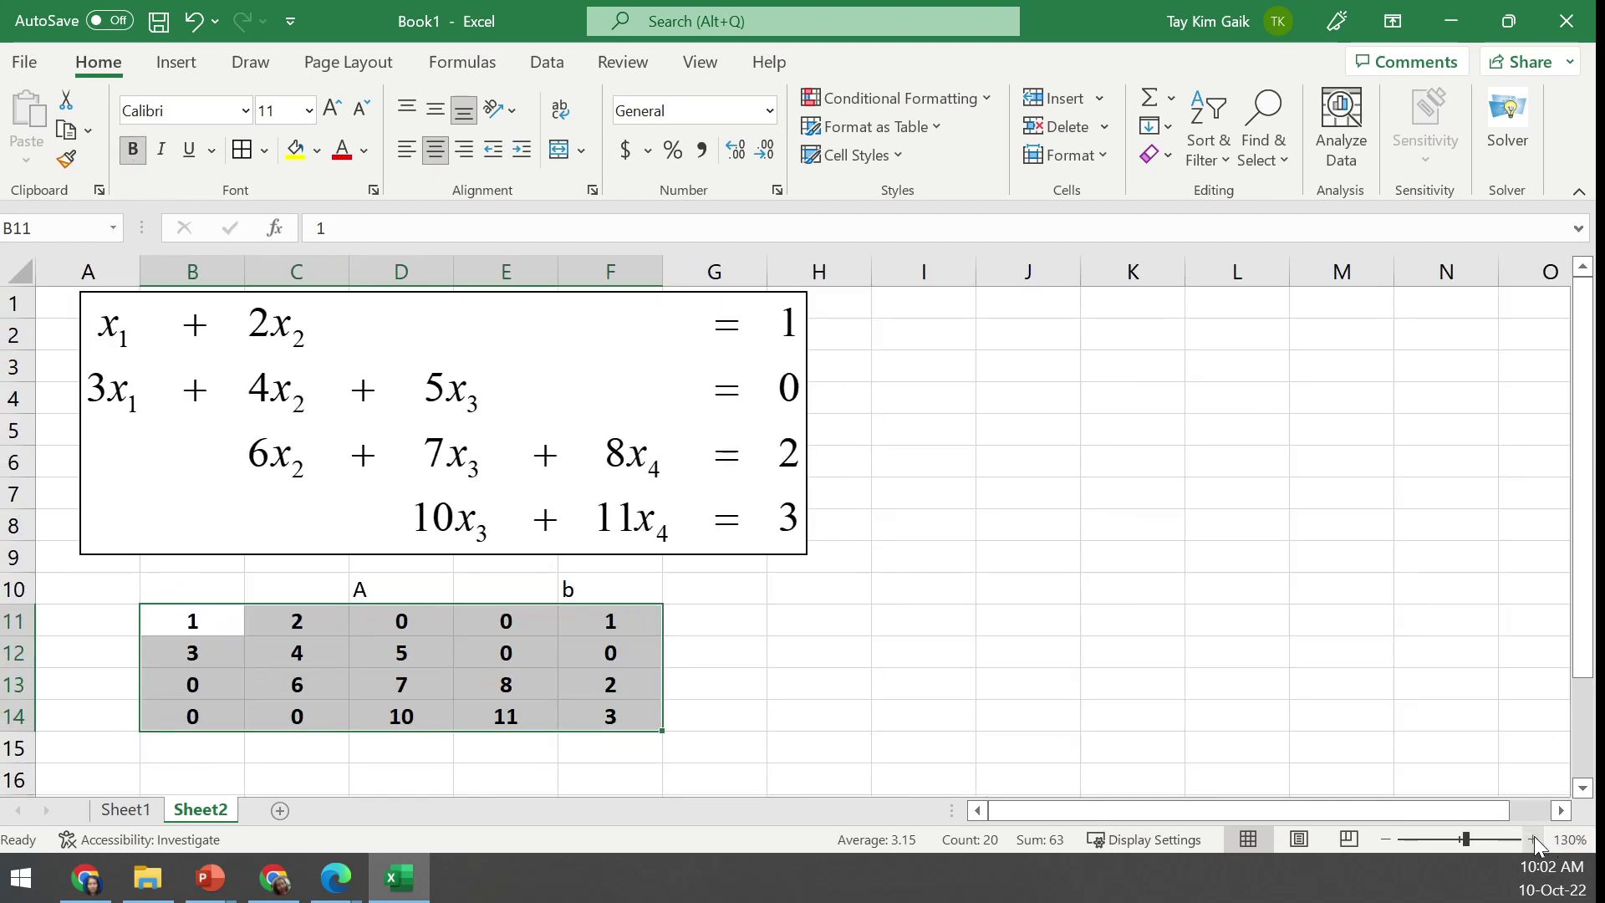
scroll(1443, 779, down, 1)
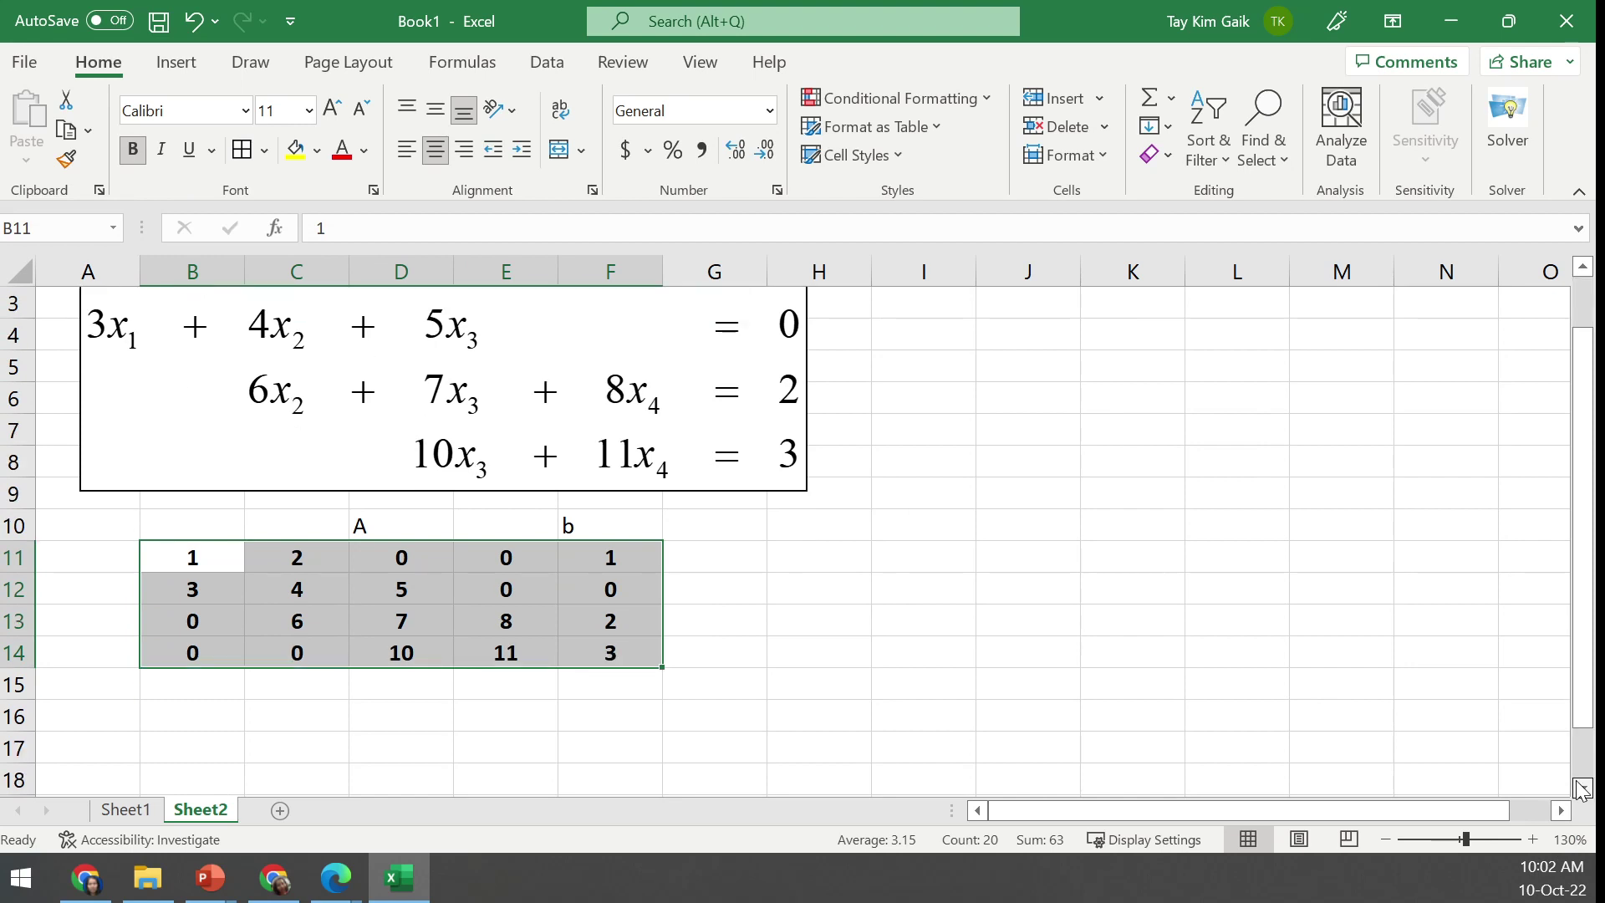
click(1324, 742)
click(209, 561)
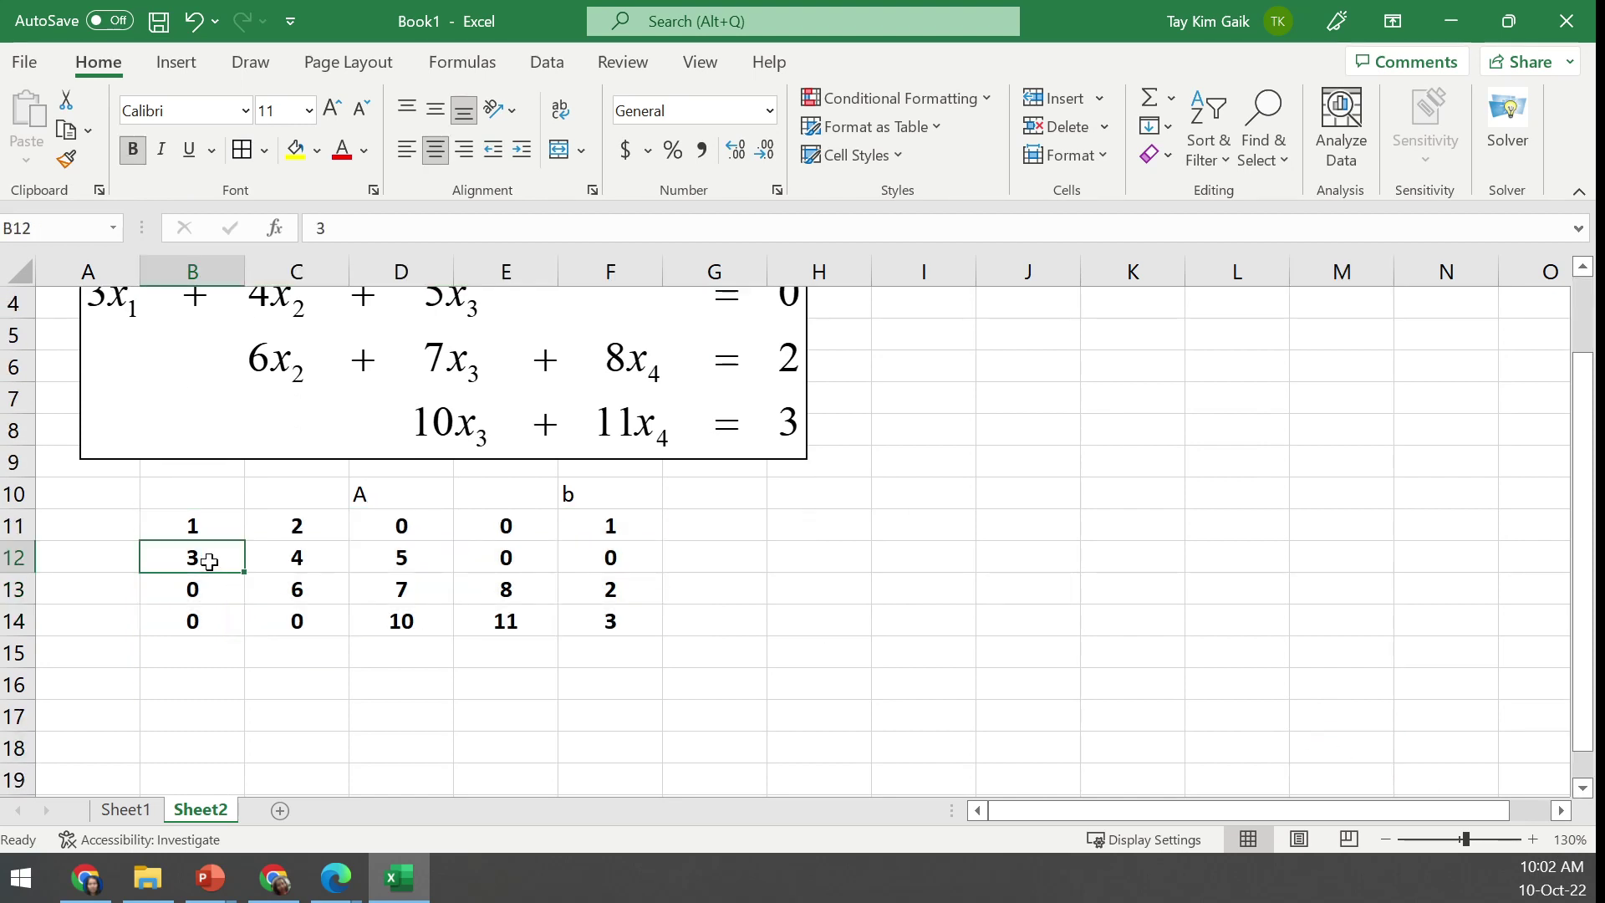
click(295, 149)
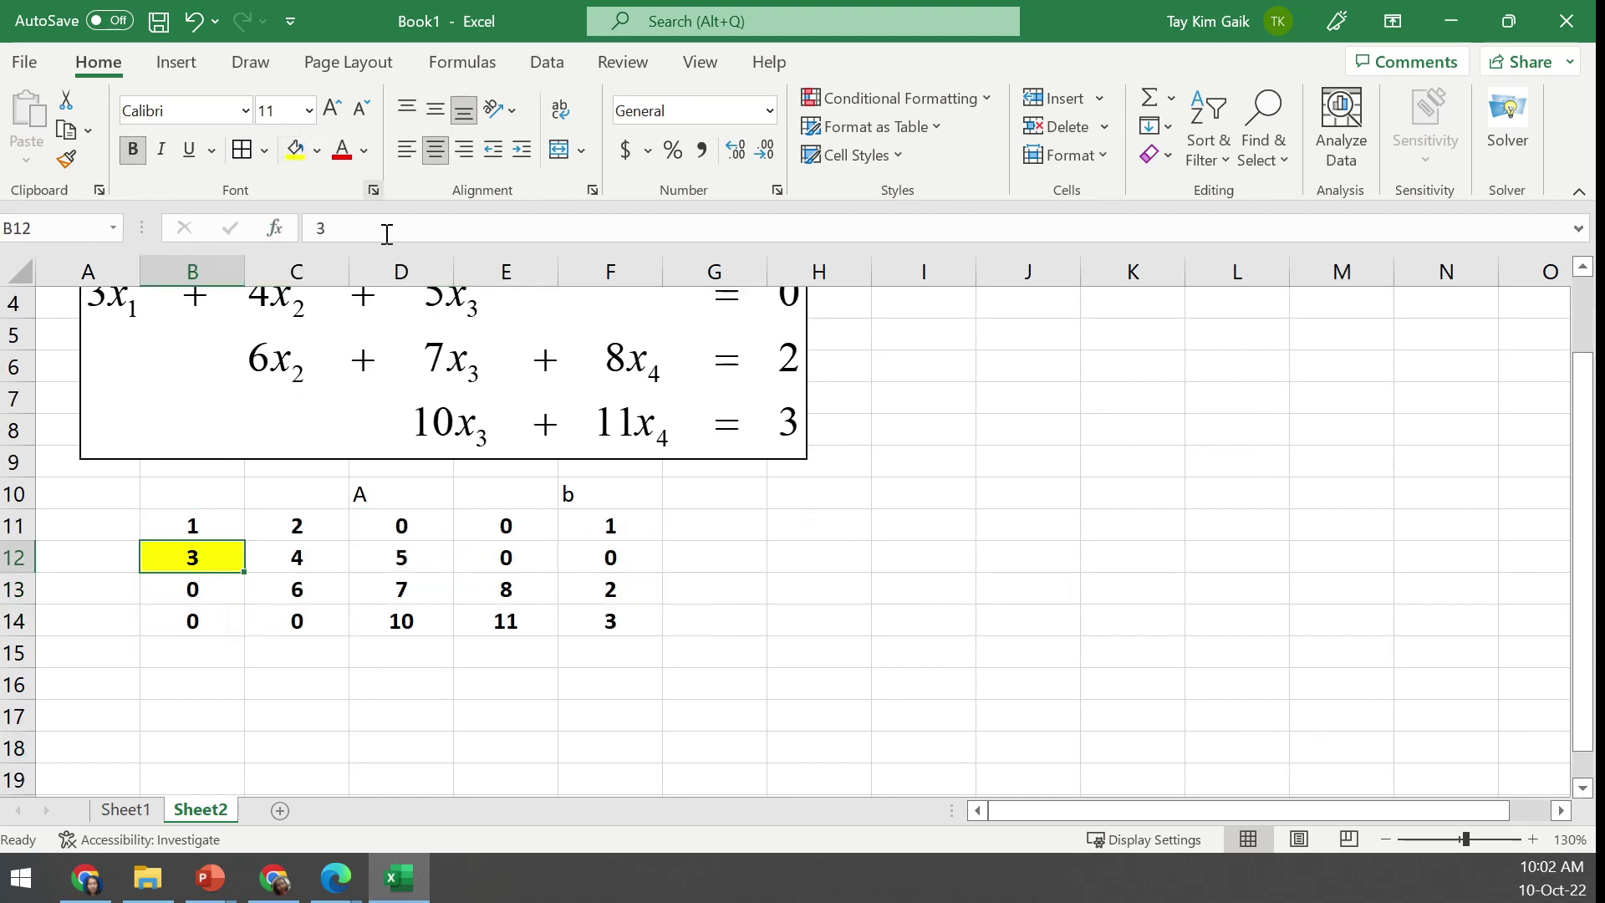
click(305, 580)
click(295, 150)
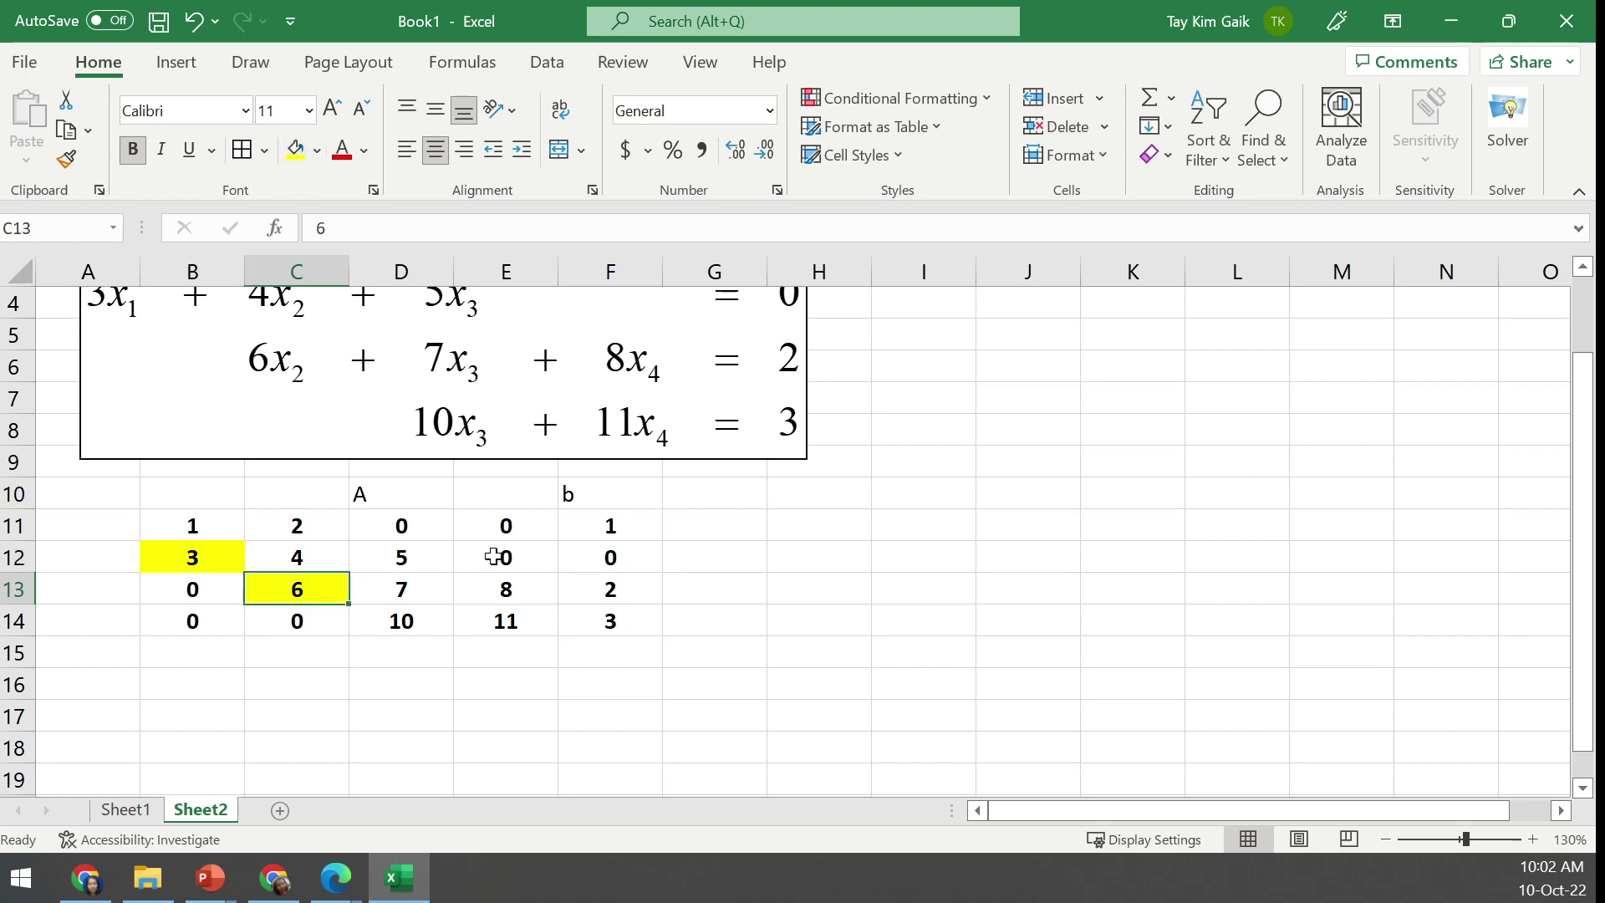
click(422, 635)
click(295, 149)
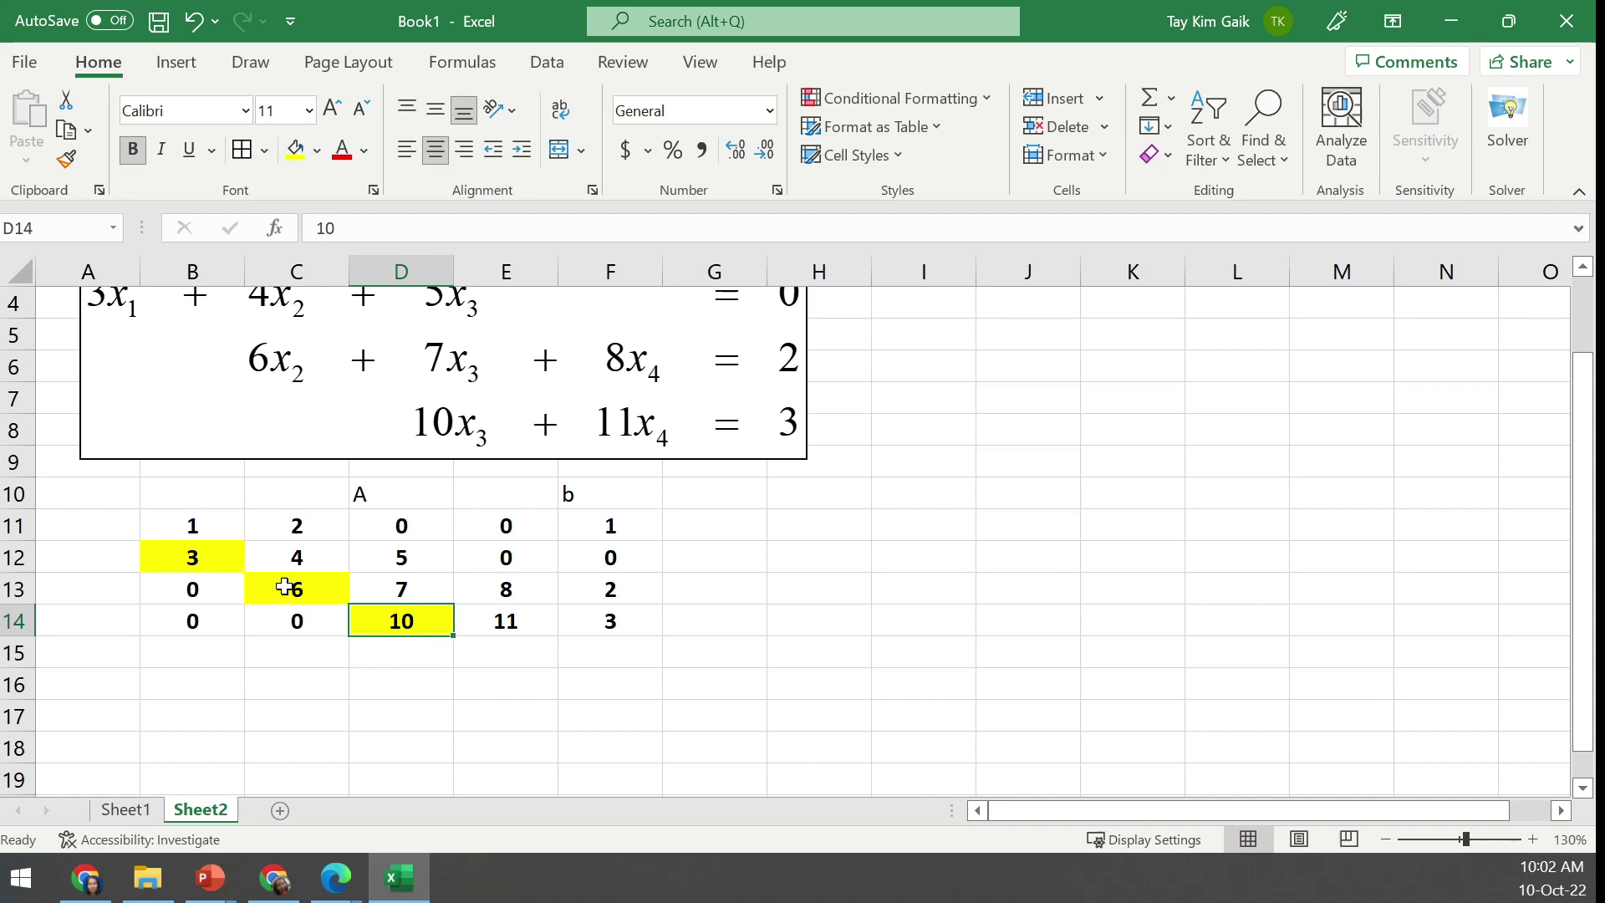
Enter the first row 1, 2, 0, 0, 1 in B16:F16 and label it R1 in G16
click(191, 685)
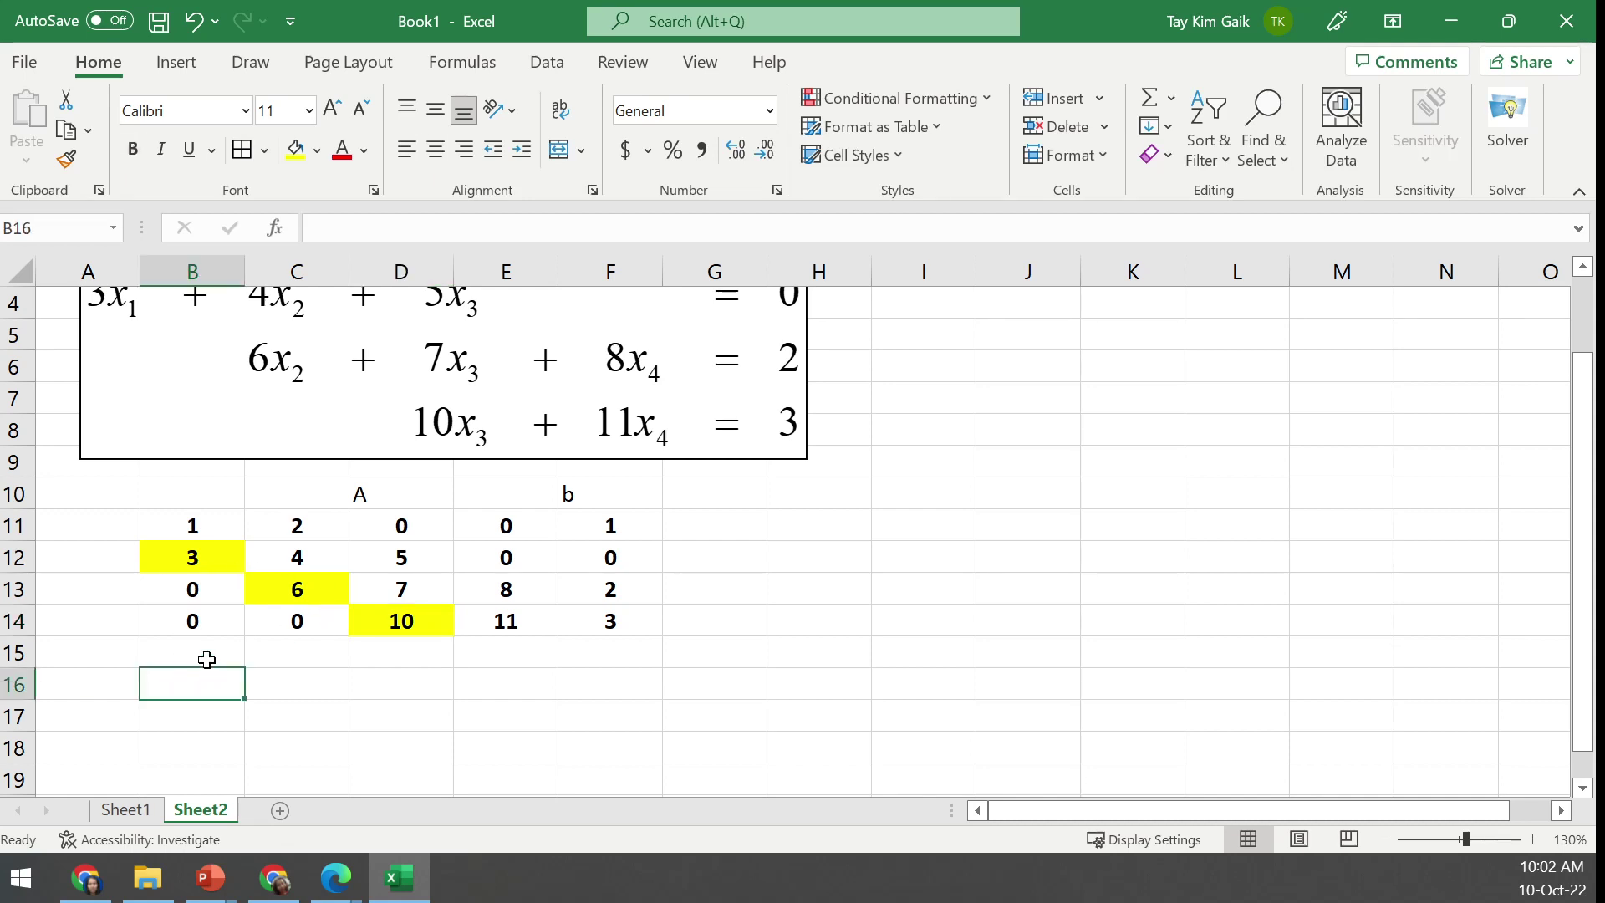
text(1)
key(Tab)
text(2)
key(Tab)
text(0)
key(Tab)
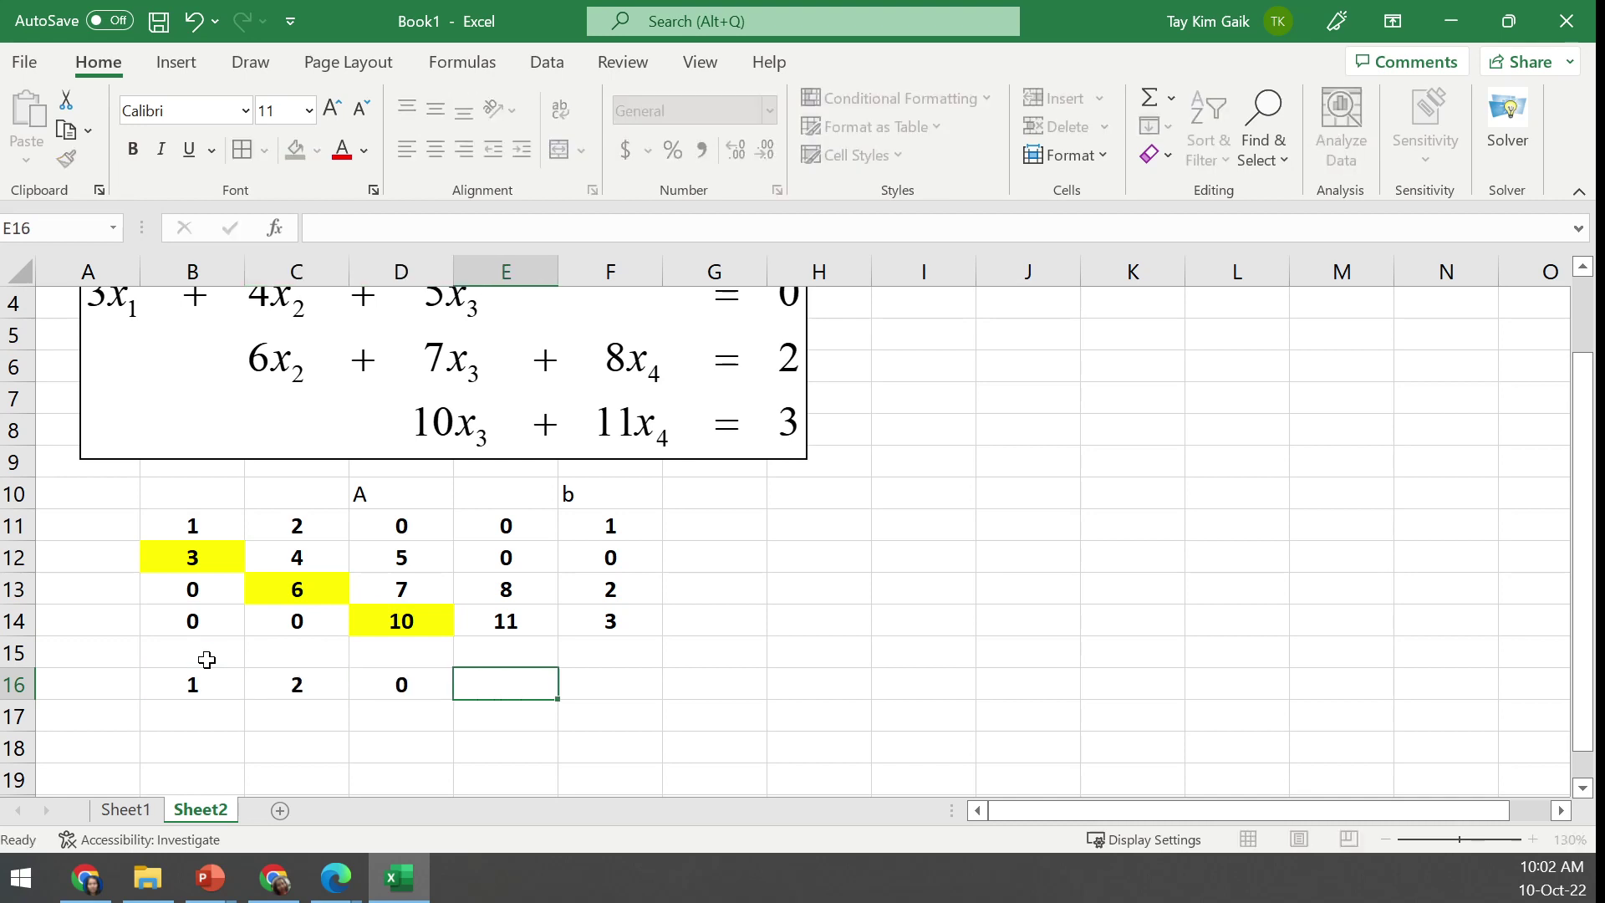
text(0)
key(Tab)
text(1)
key(Tab)
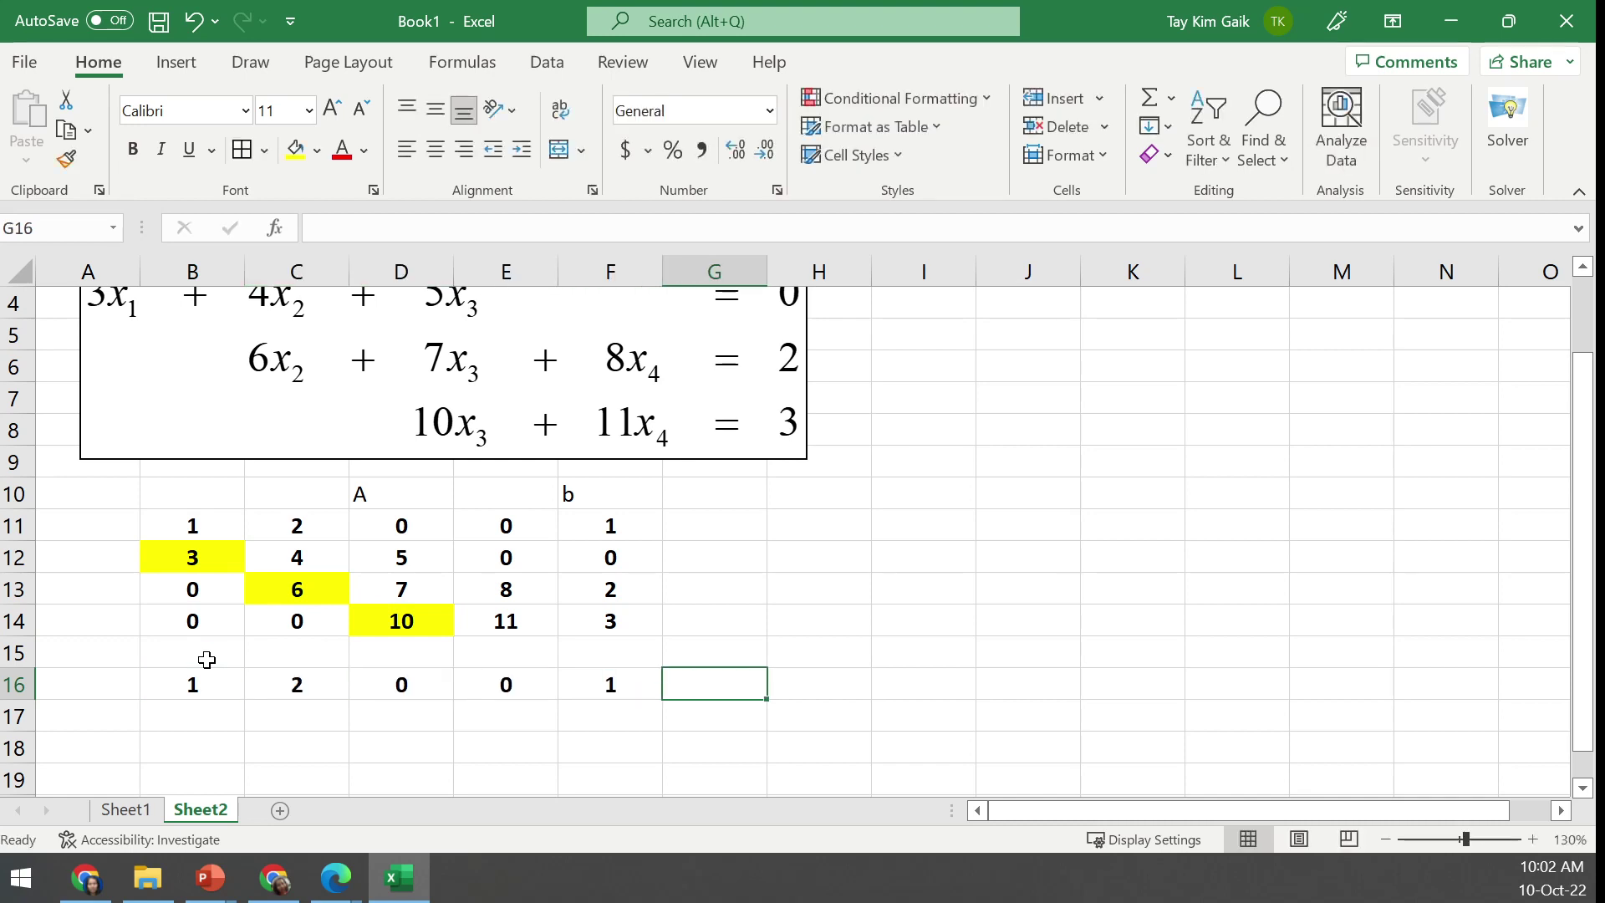
text(R1)
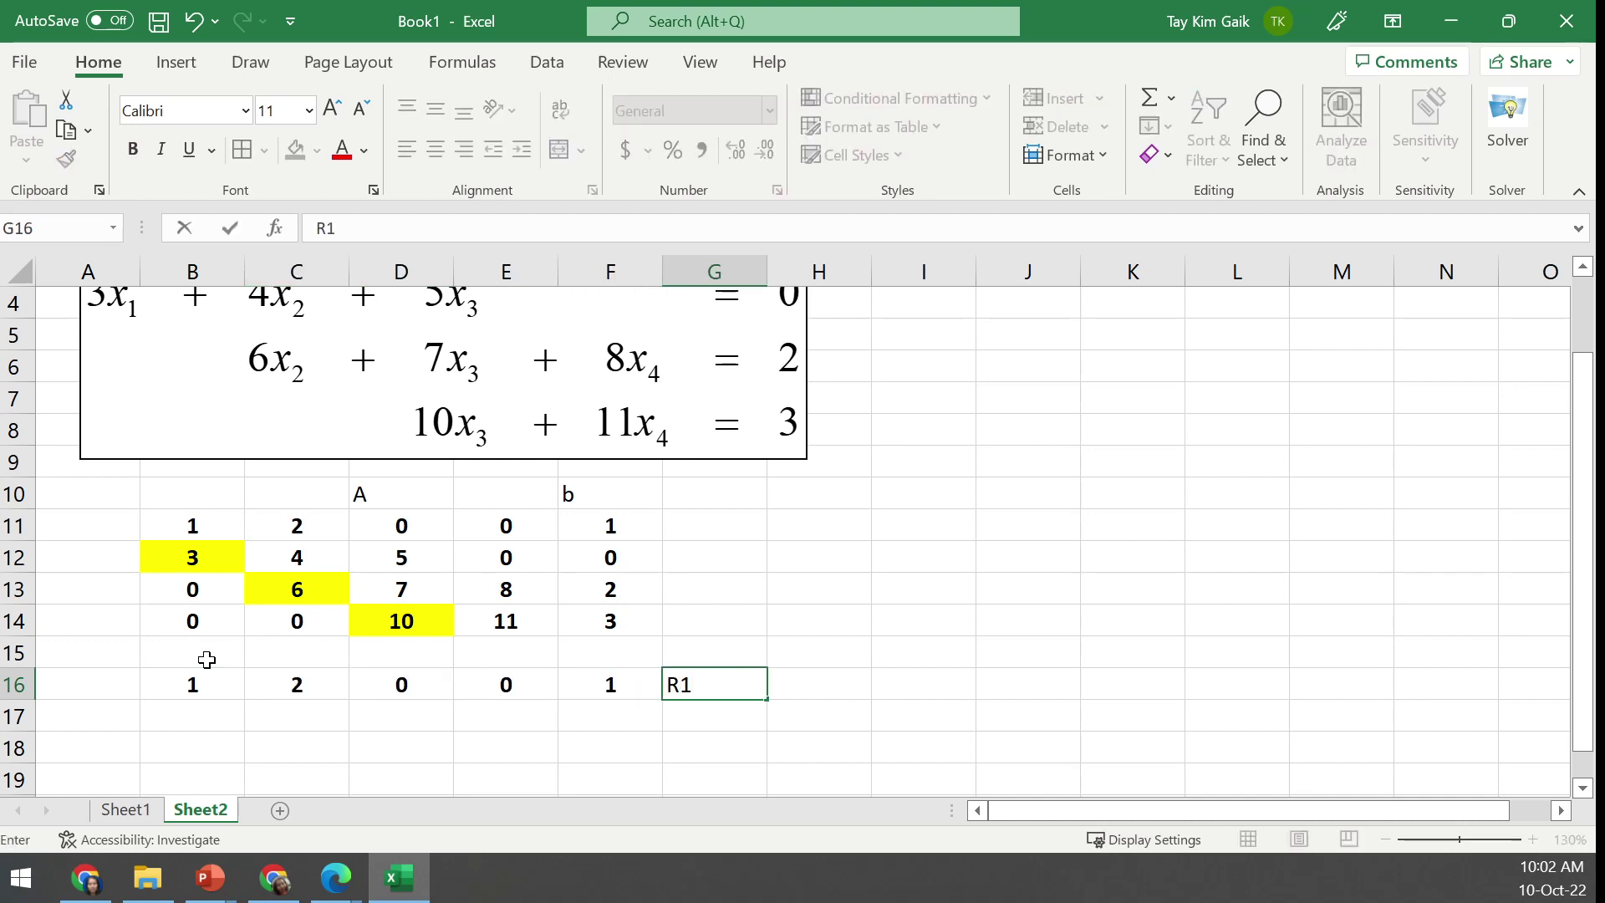
Enter the label R1 in G11 and fill it down to G14 to label the matrix rows R1 to R4
click(714, 527)
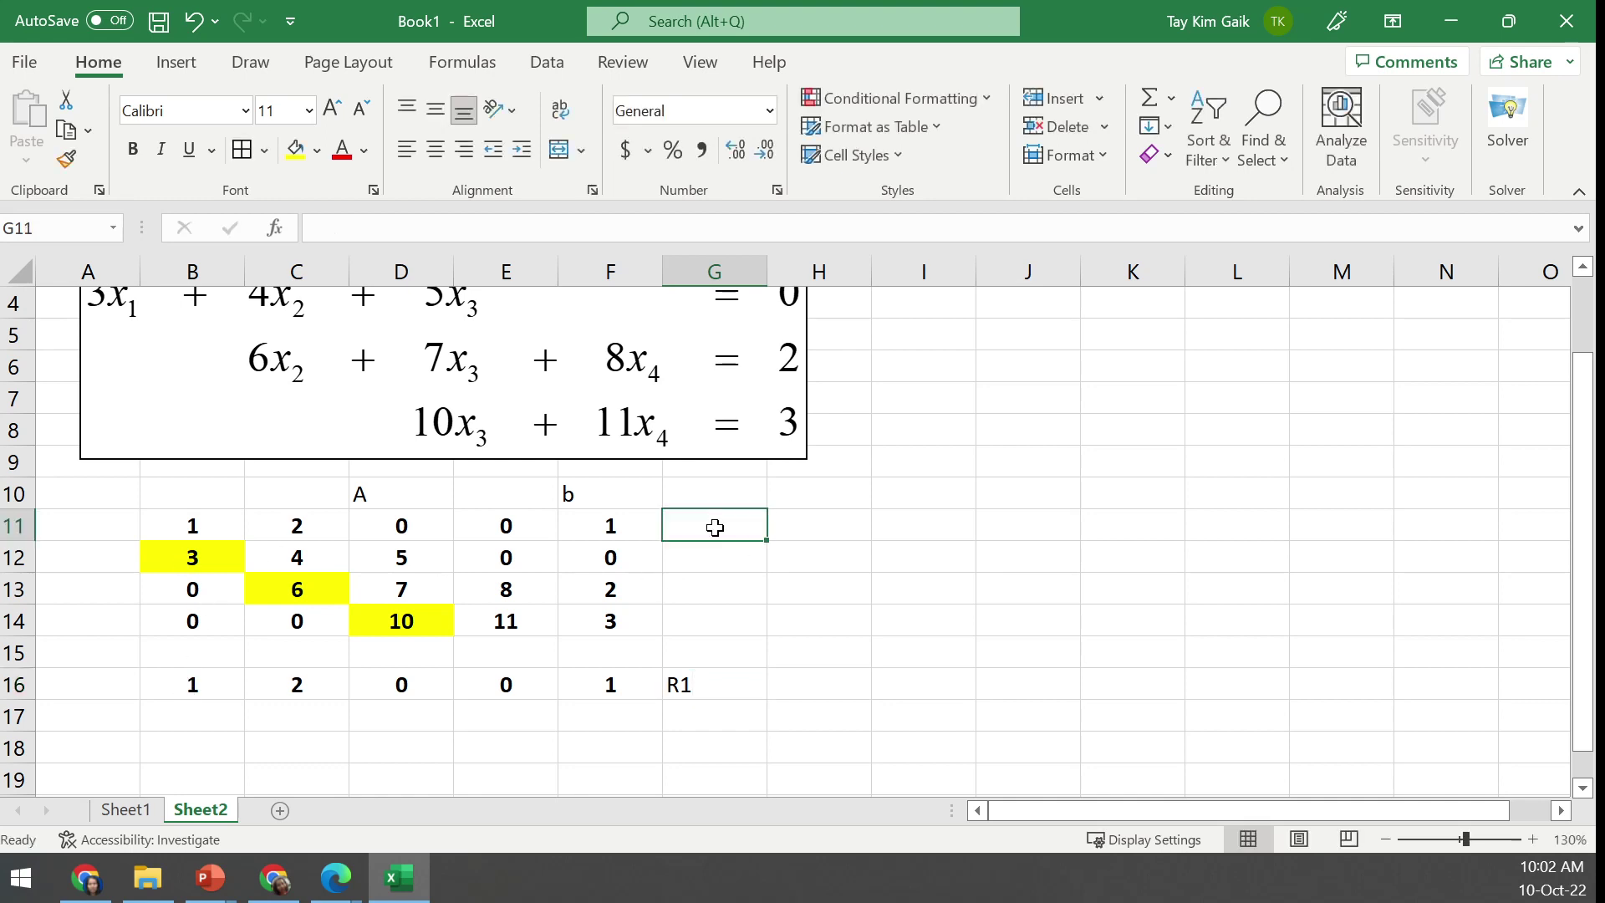
text(R1)
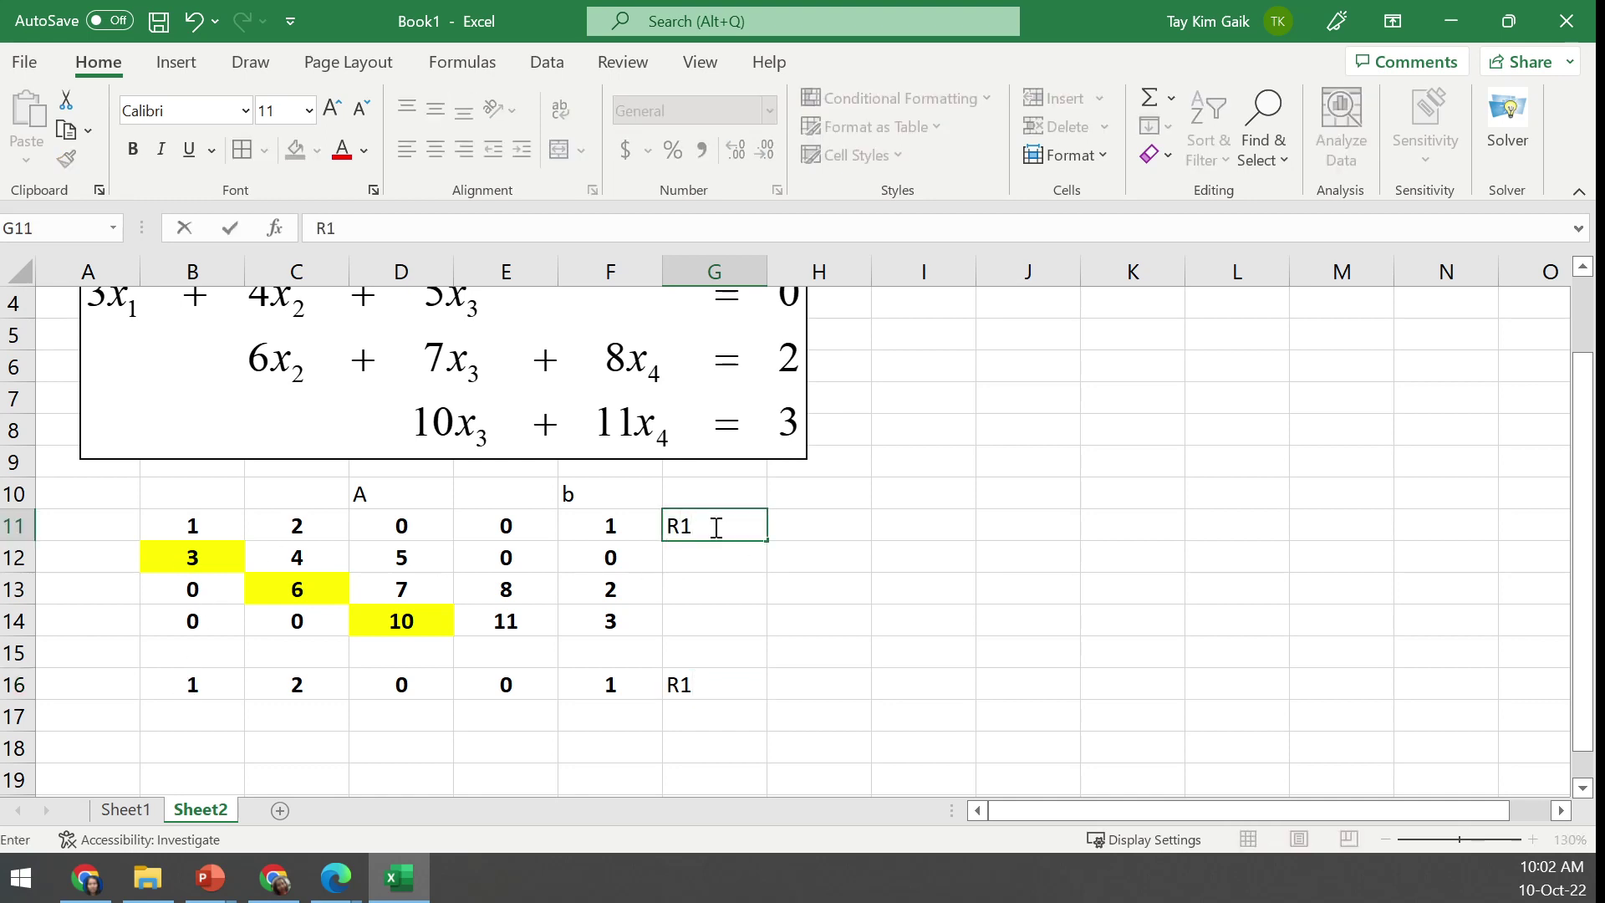
key(Return)
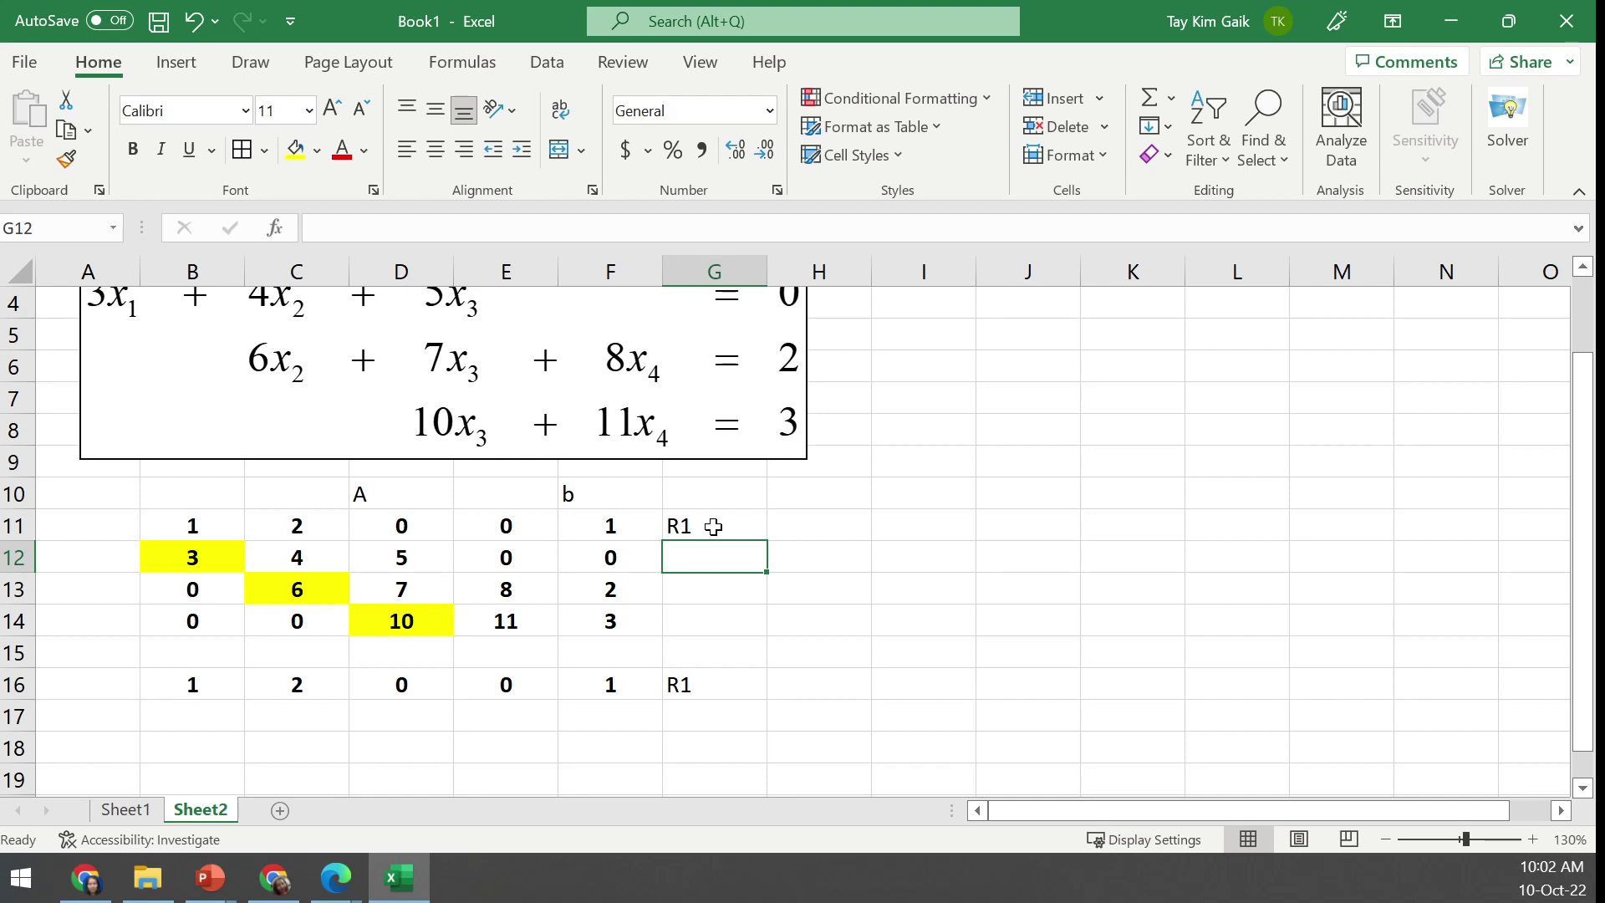
click(713, 527)
drag(765, 541, 775, 632)
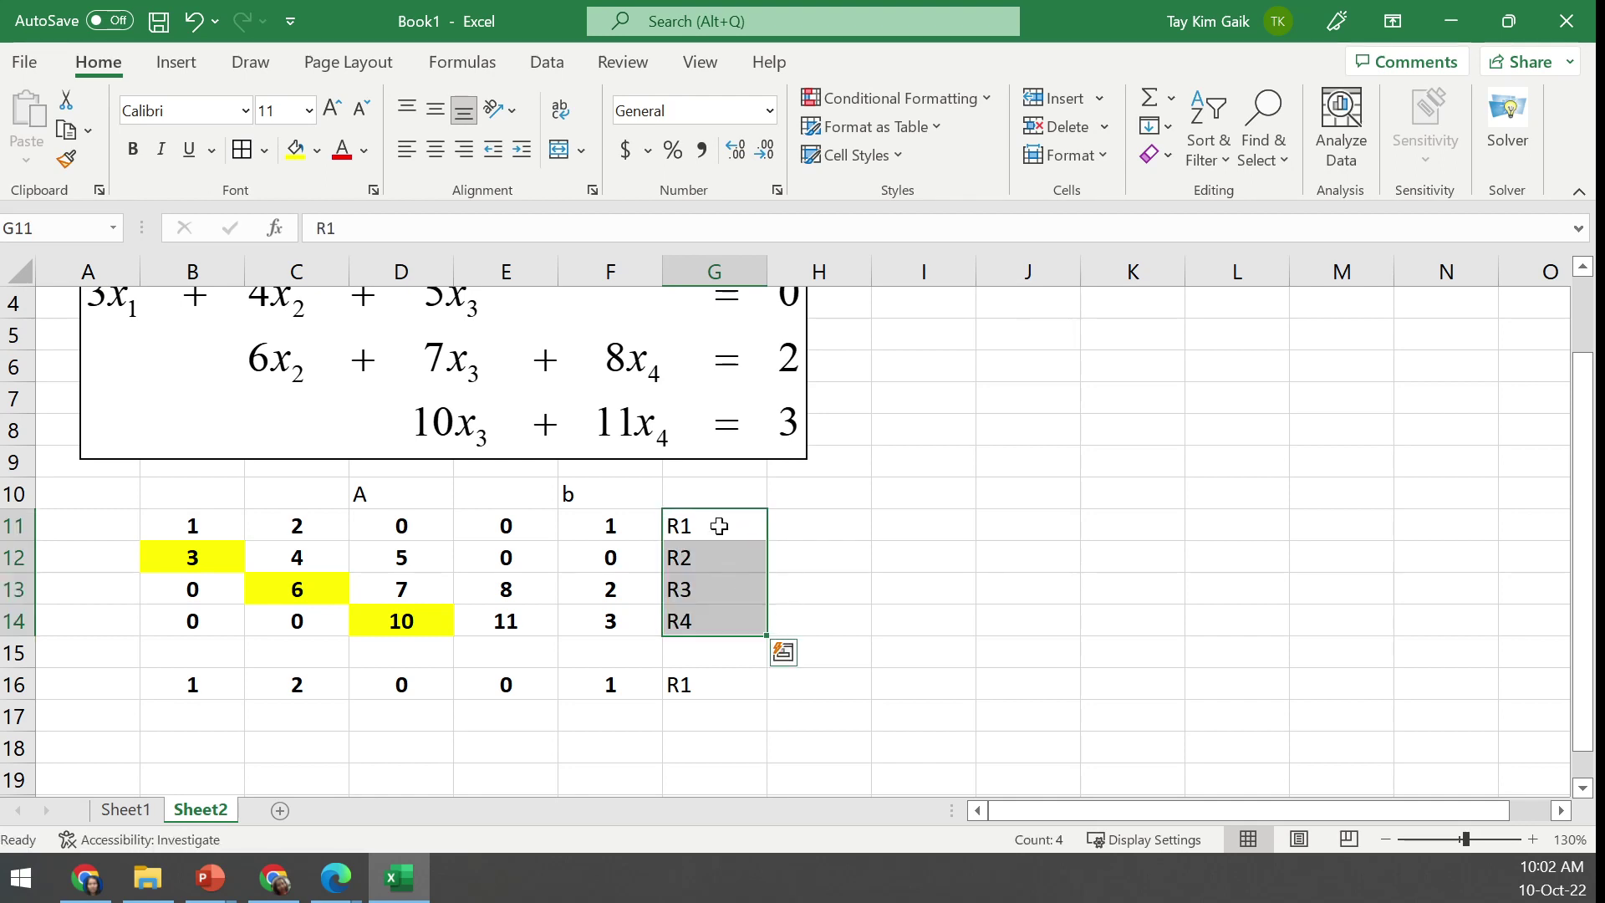
Try filling the row label from G11 across into H11, and clear H11
click(696, 529)
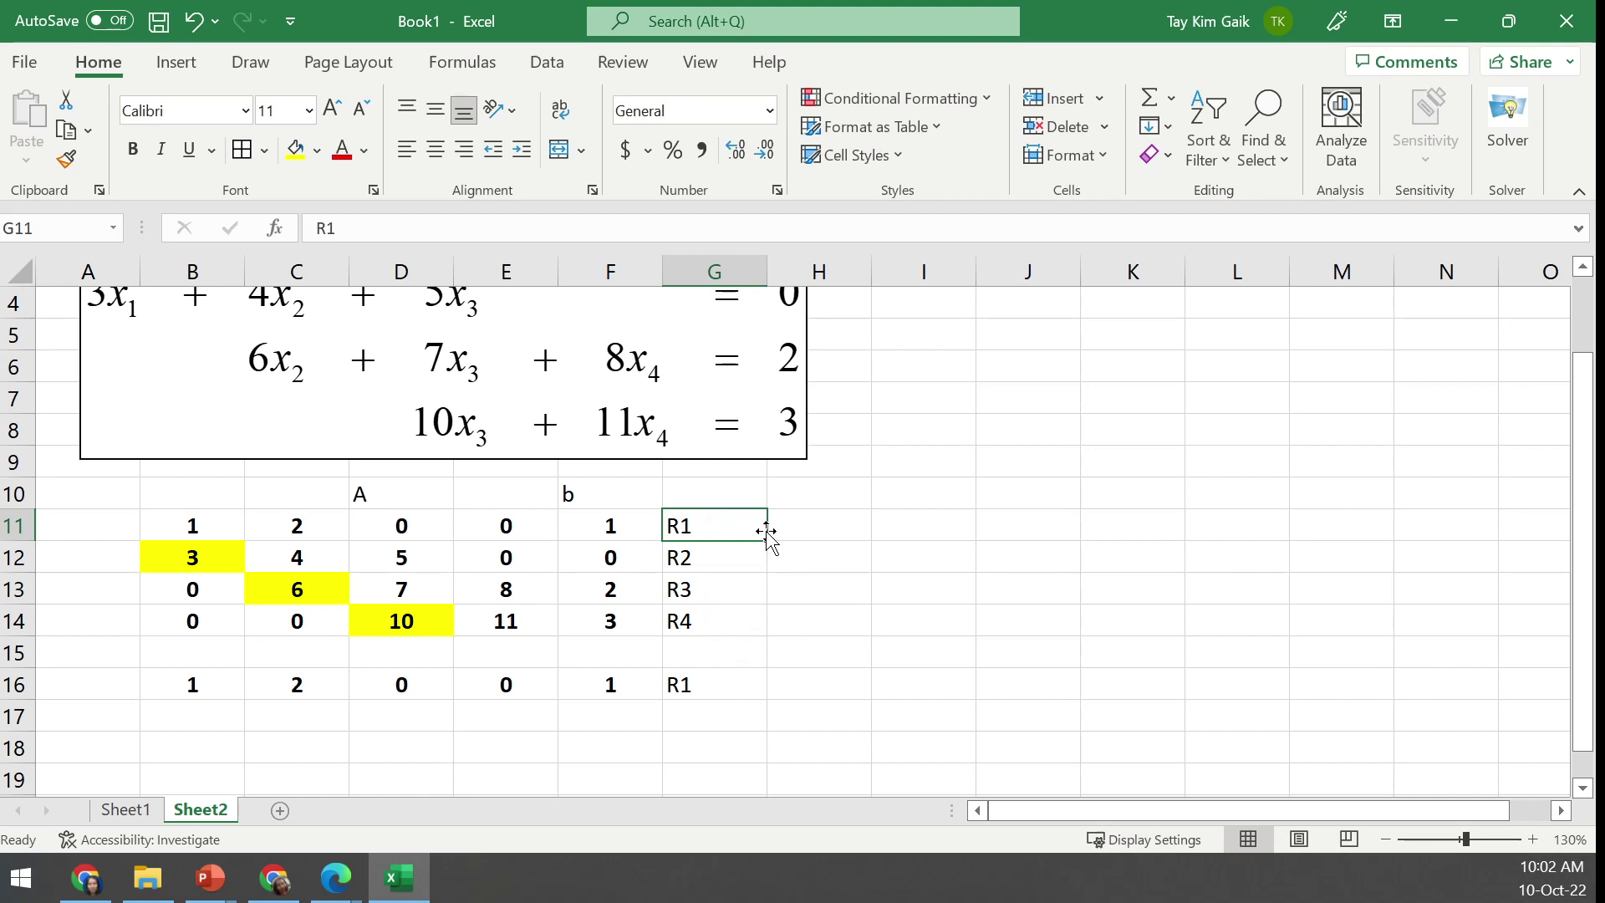
drag(769, 543, 824, 544)
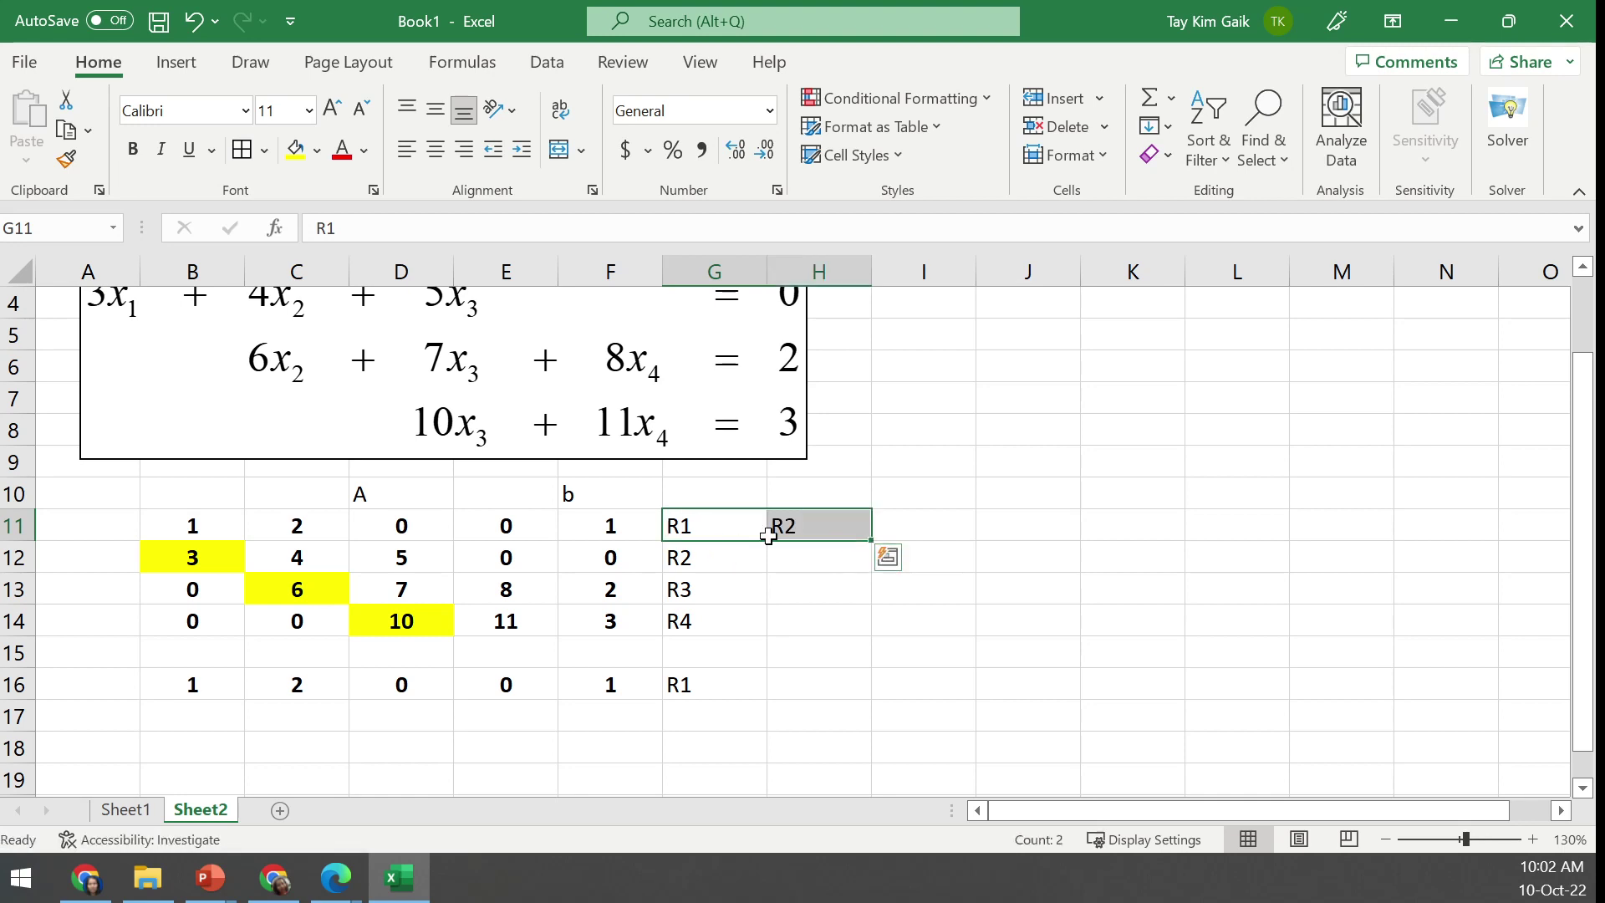
click(786, 533)
key(Delete)
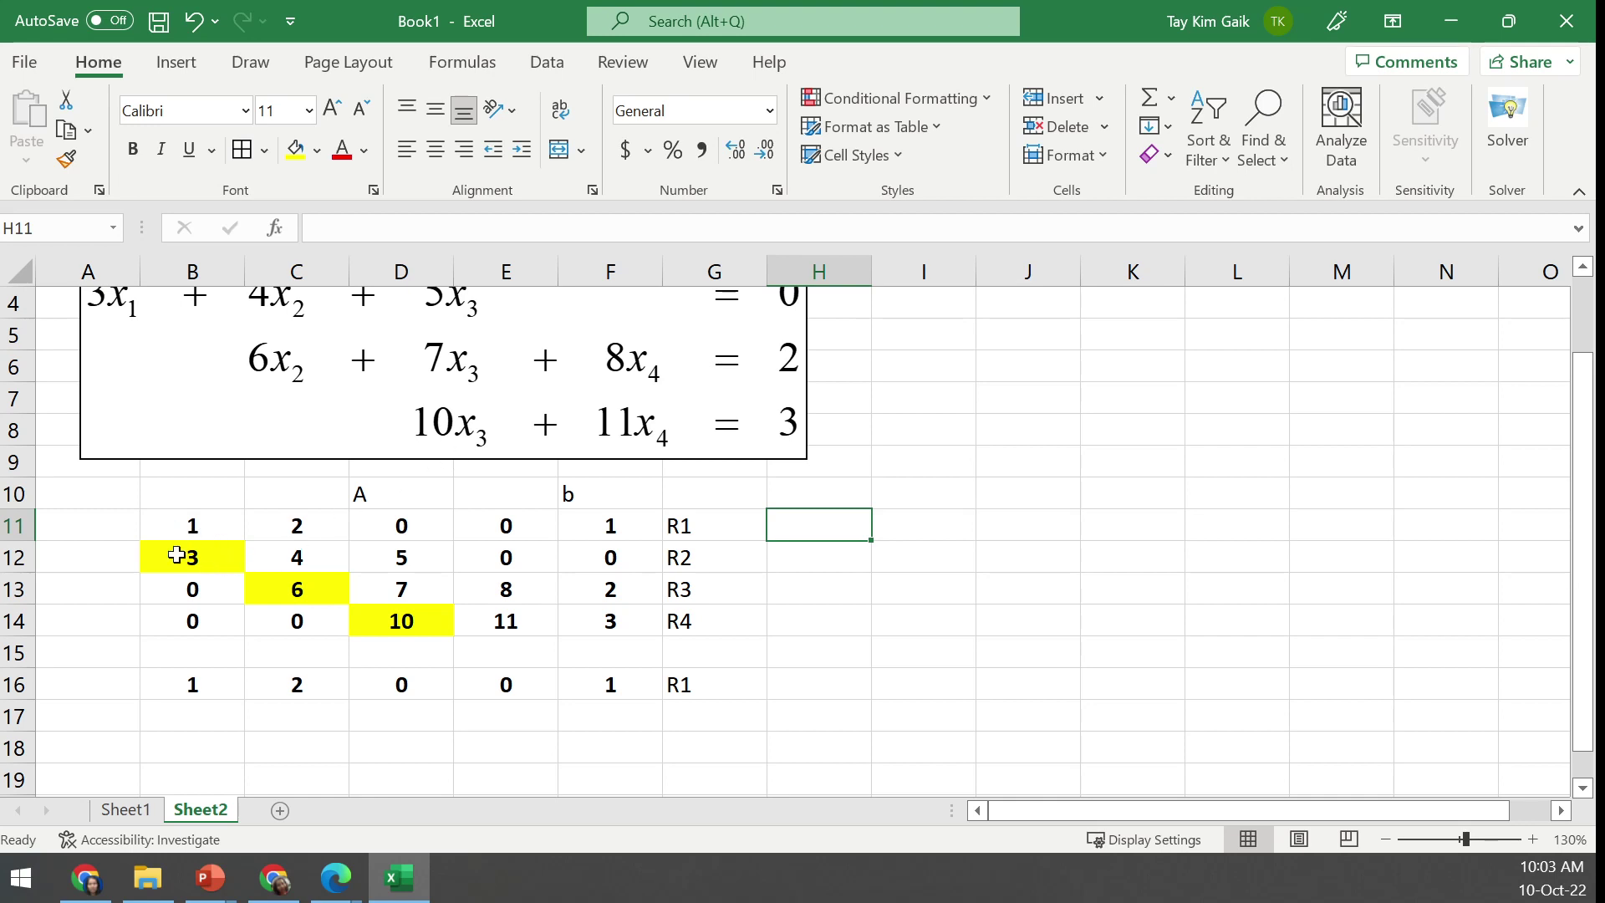
Handwrite the elimination formula "S1: -(a21/a11)R1 + R2" in red ink over about I4:K6, and leave drawing mode
click(250, 61)
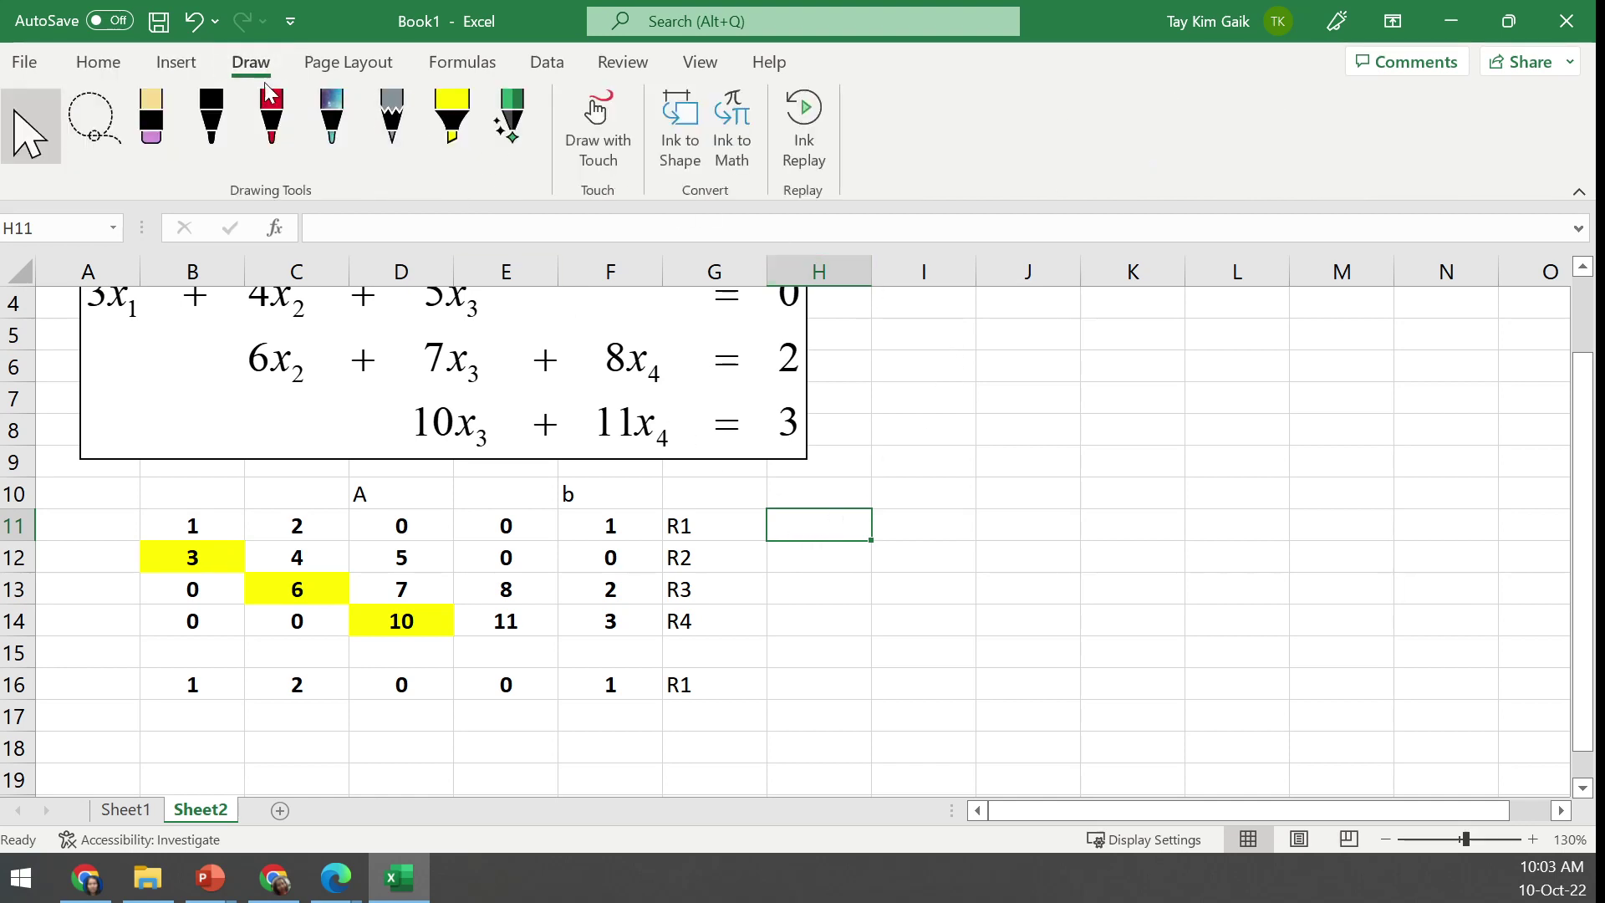
click(285, 101)
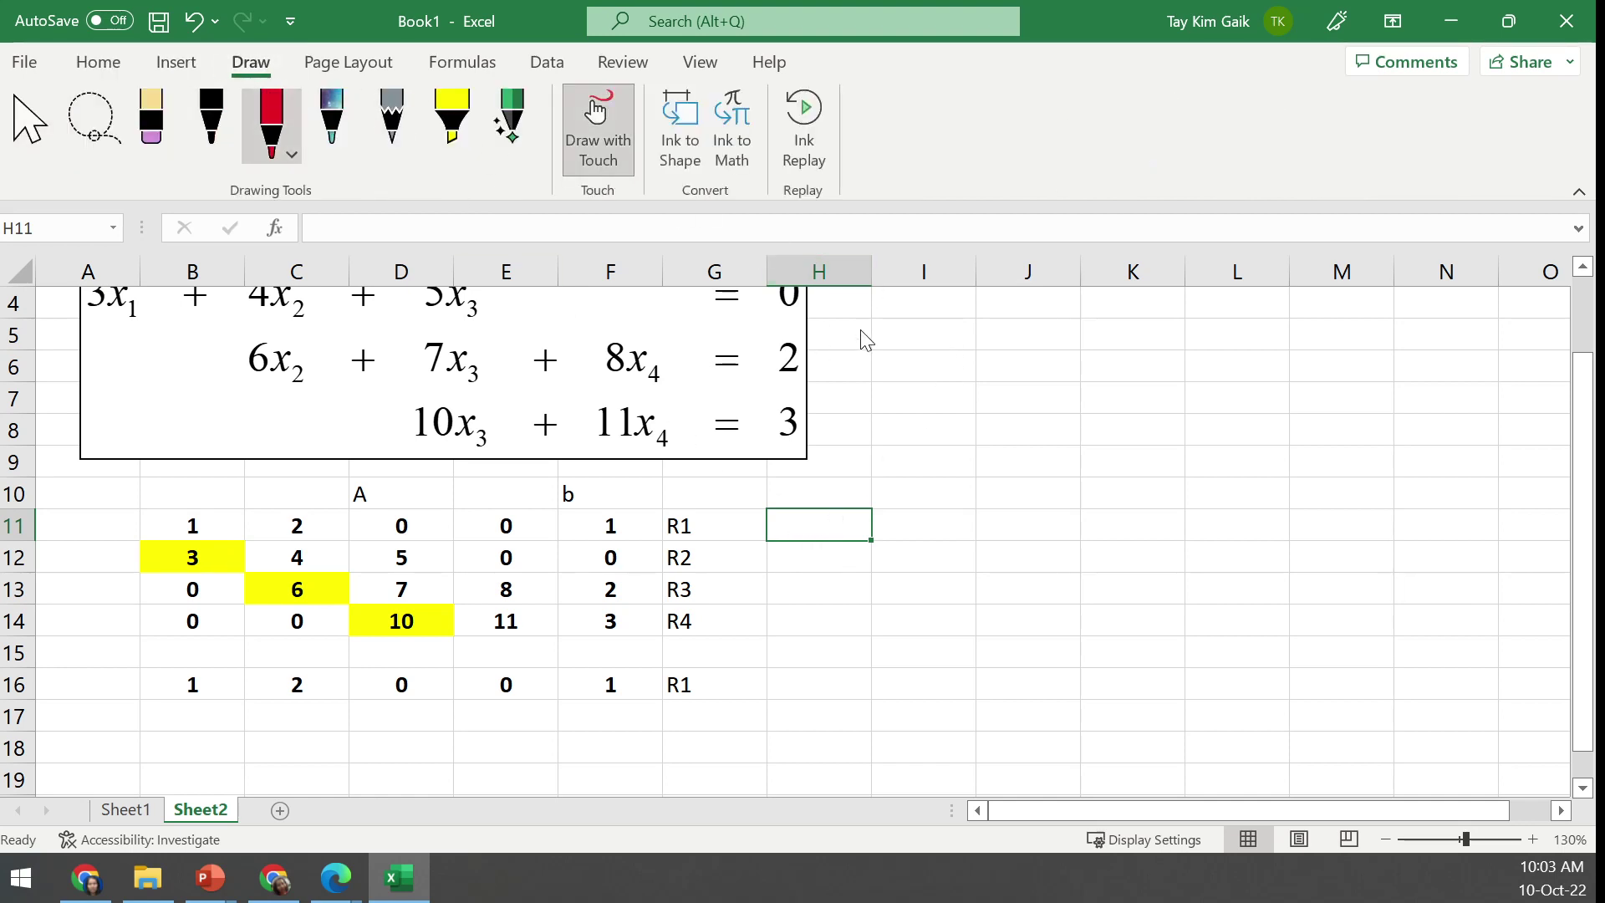
mouse_move(881, 309)
mouse_down()
mouse_move(872, 330)
mouse_move(888, 326)
mouse_up()
click(899, 311)
click(898, 322)
drag(966, 307, 992, 330)
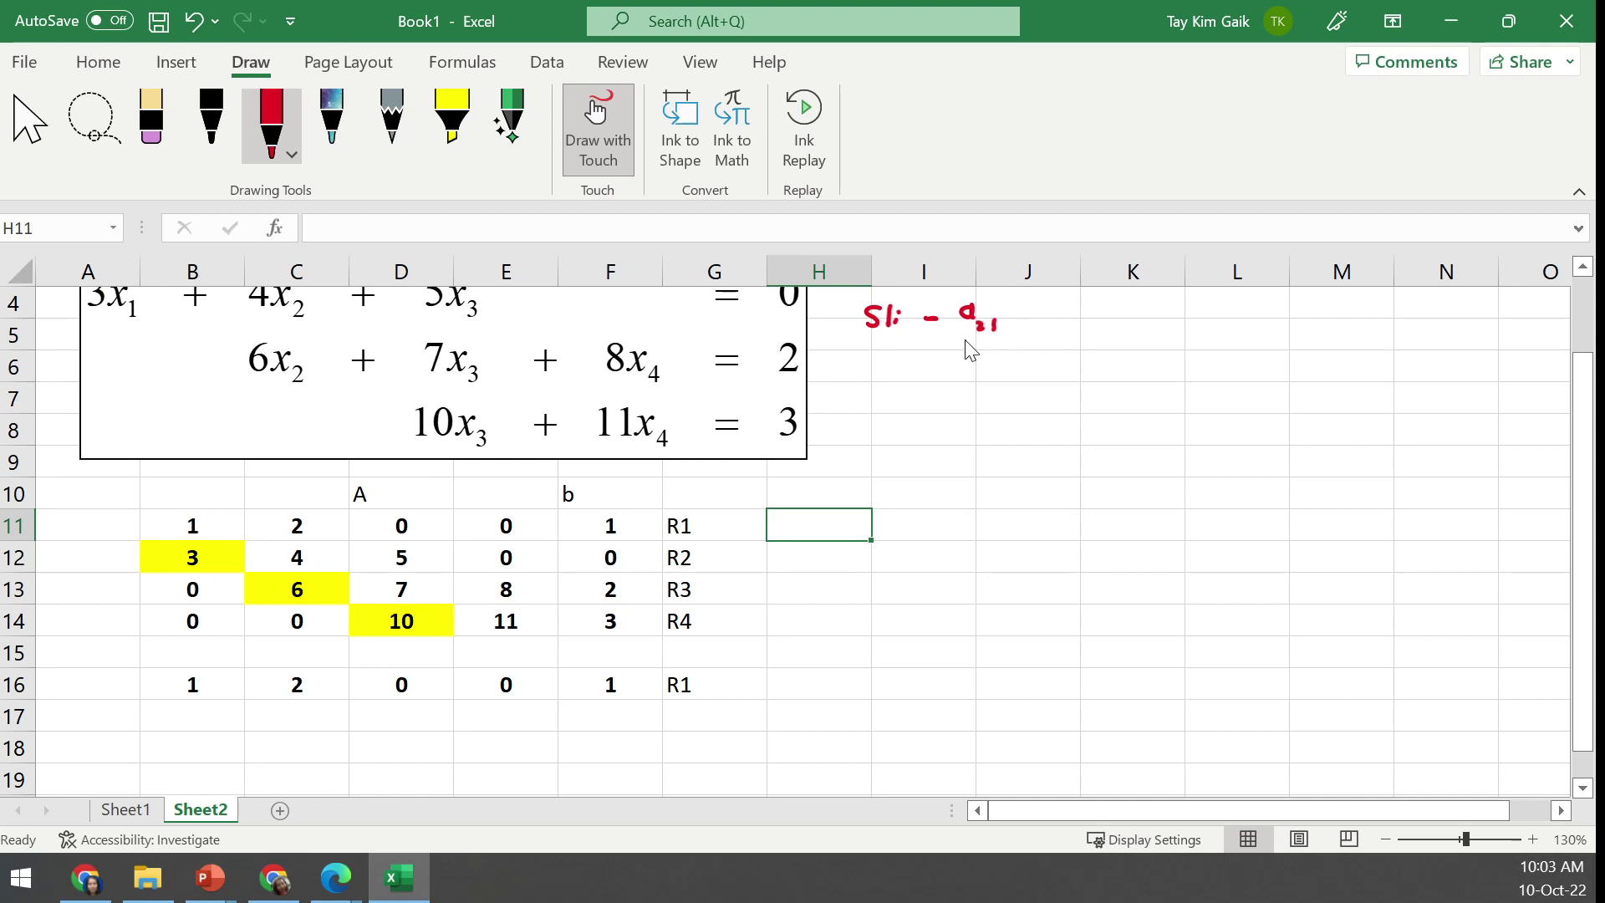
mouse_move(962, 341)
mouse_down()
mouse_move(1013, 334)
mouse_move(983, 357)
mouse_move(999, 366)
mouse_up()
drag(954, 303, 953, 365)
drag(1026, 305, 1028, 366)
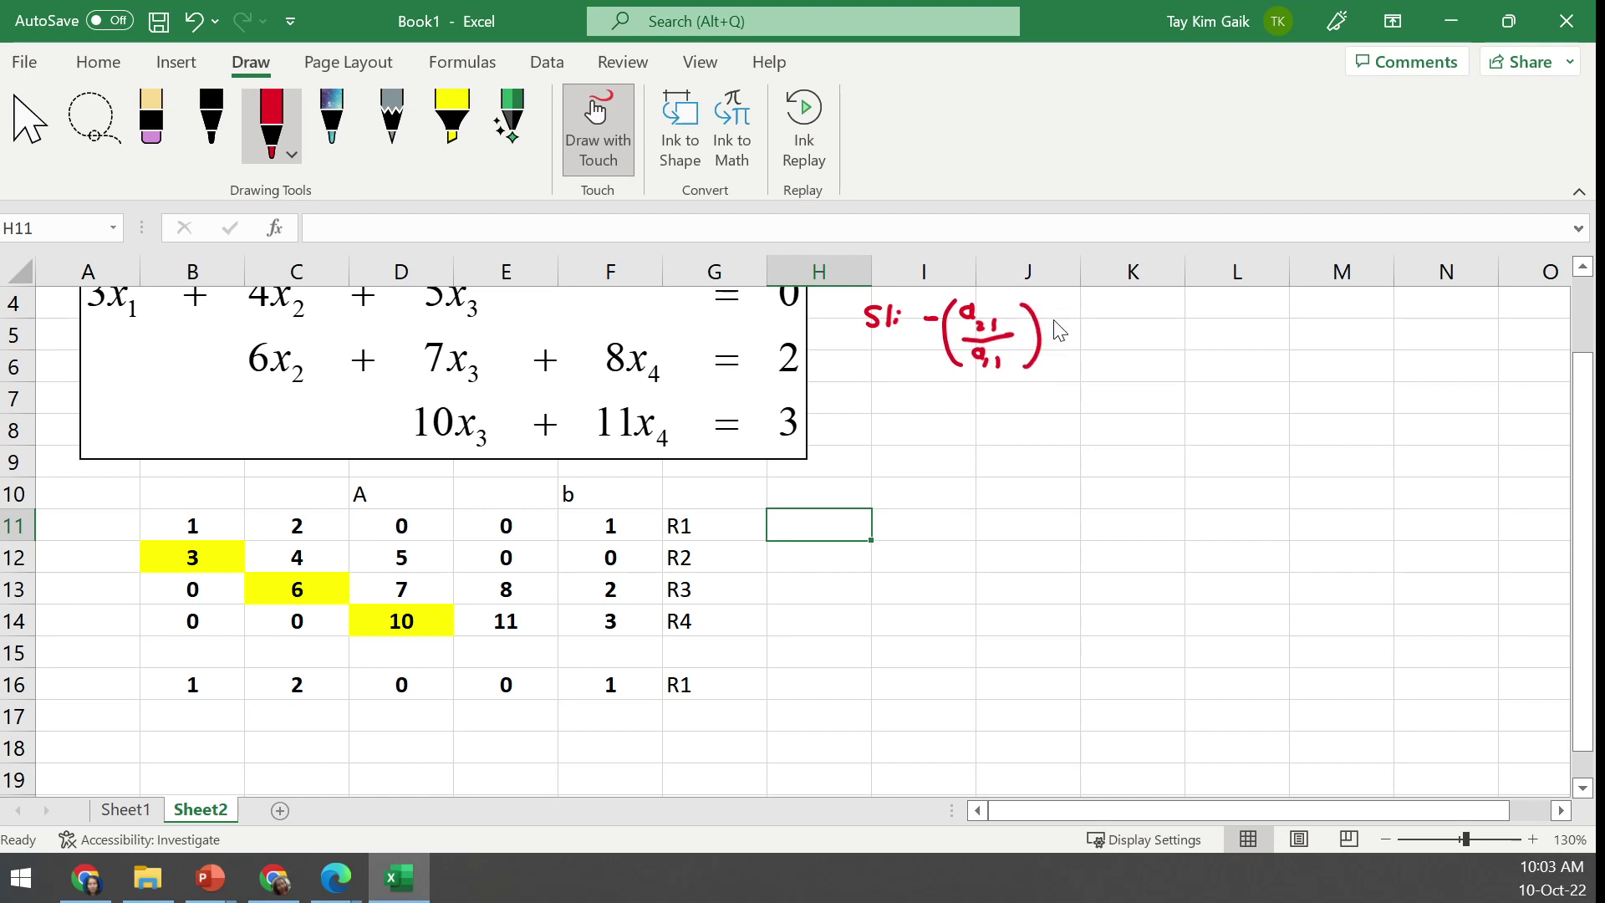
drag(1049, 311, 1060, 333)
drag(1098, 320, 1104, 323)
mouse_move(1097, 315)
mouse_down()
mouse_move(1097, 334)
mouse_move(1145, 337)
mouse_up()
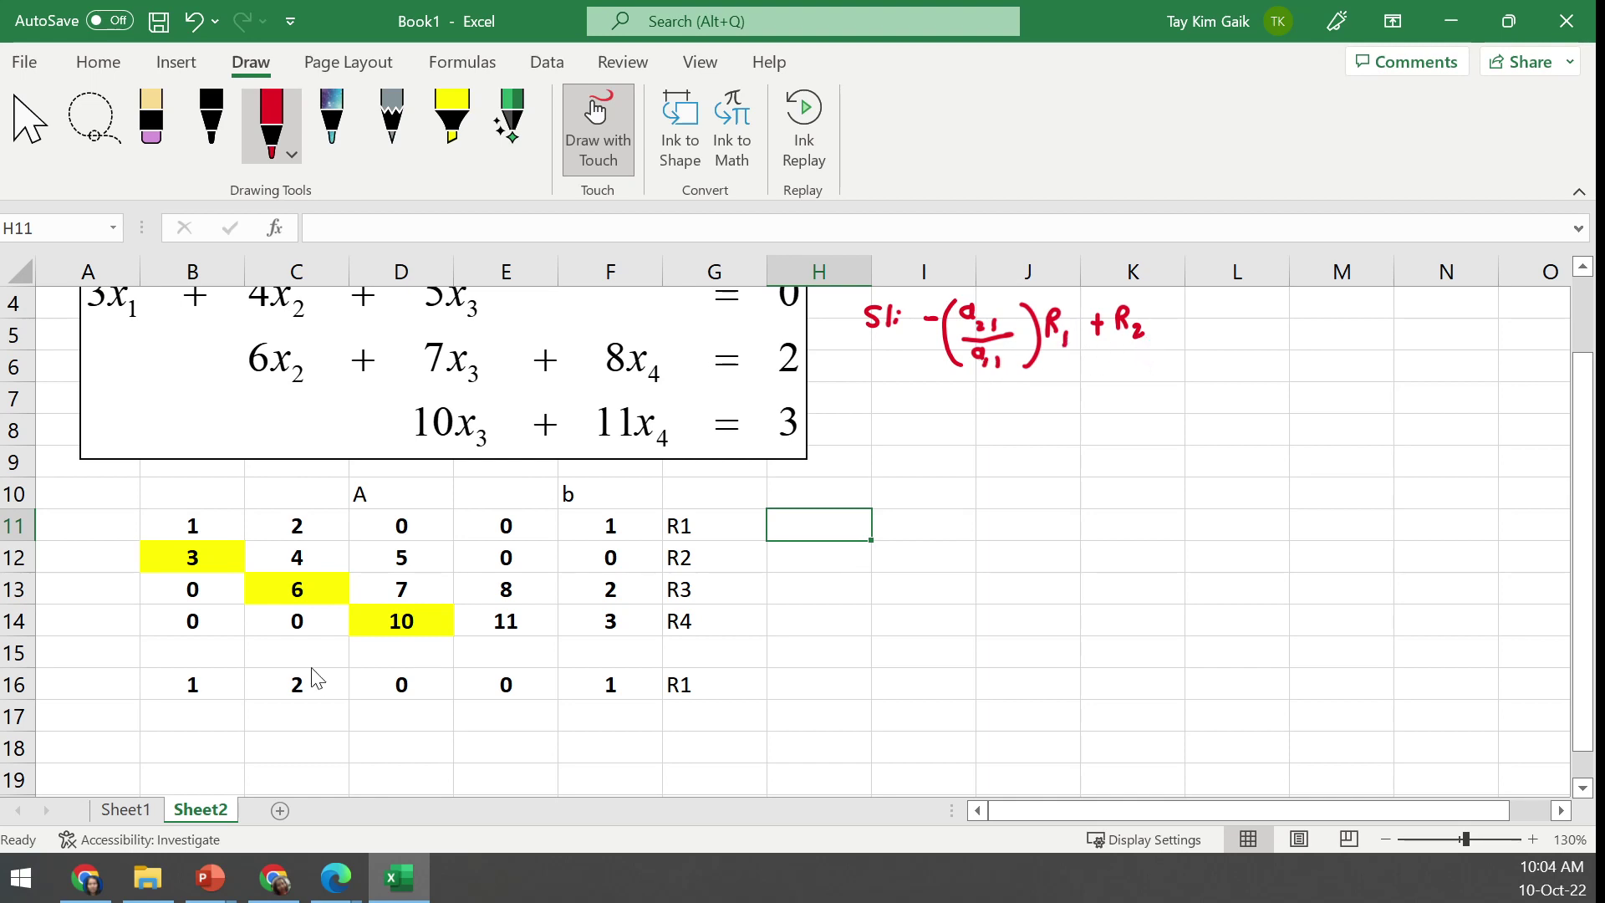
click(30, 121)
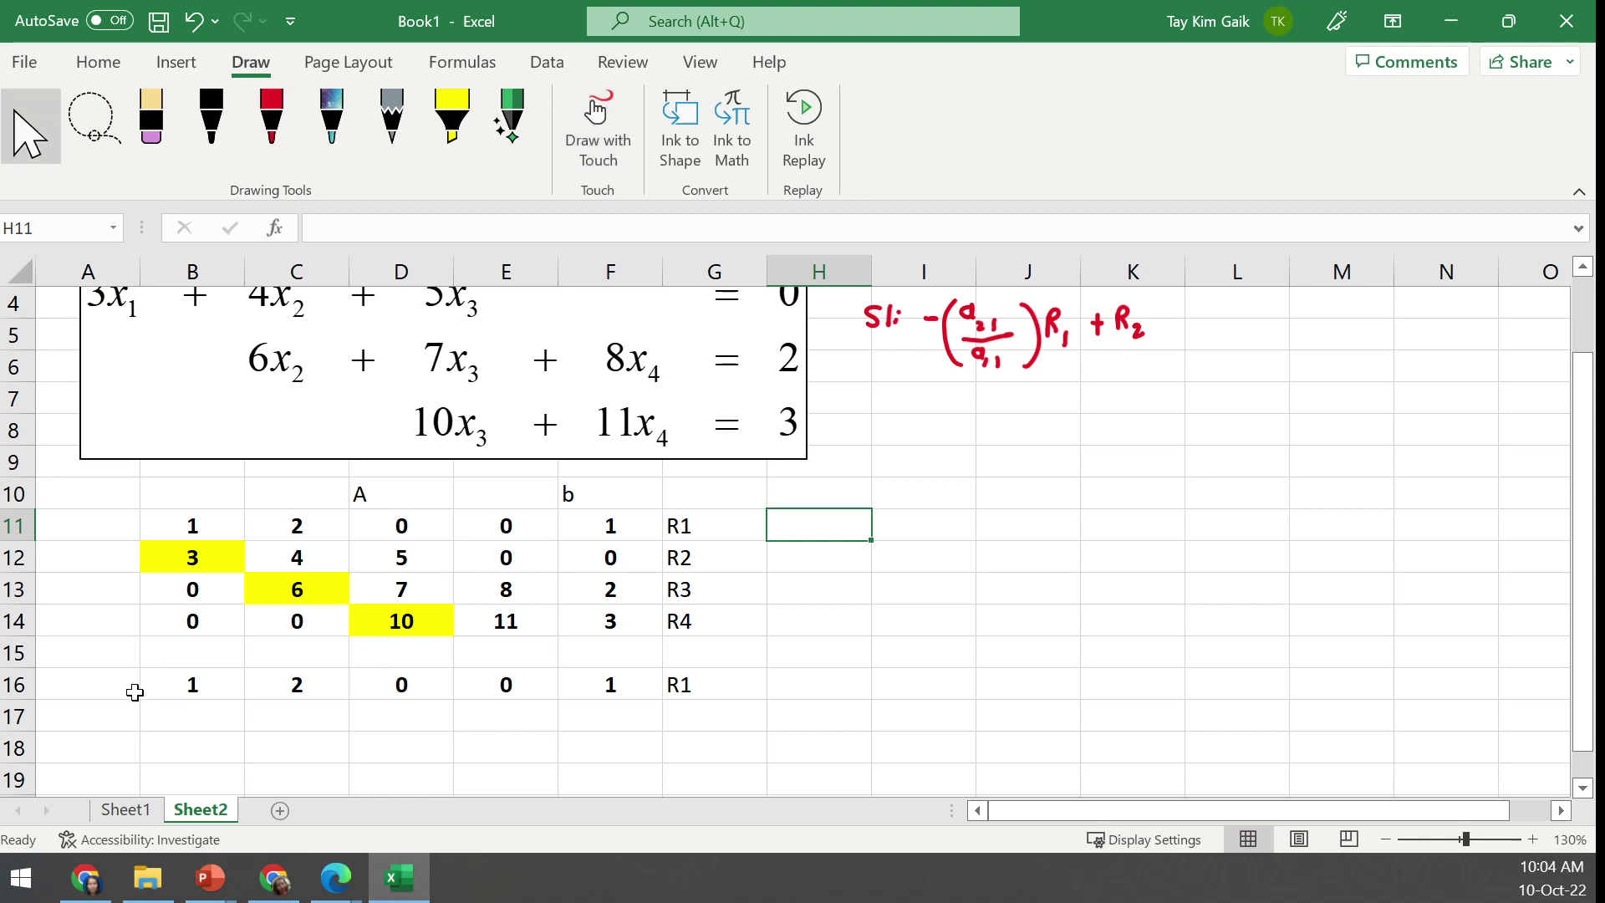
Start the S1 elimination formula in B17 with the bracketed negative ratio =-(B12/B11)
click(179, 719)
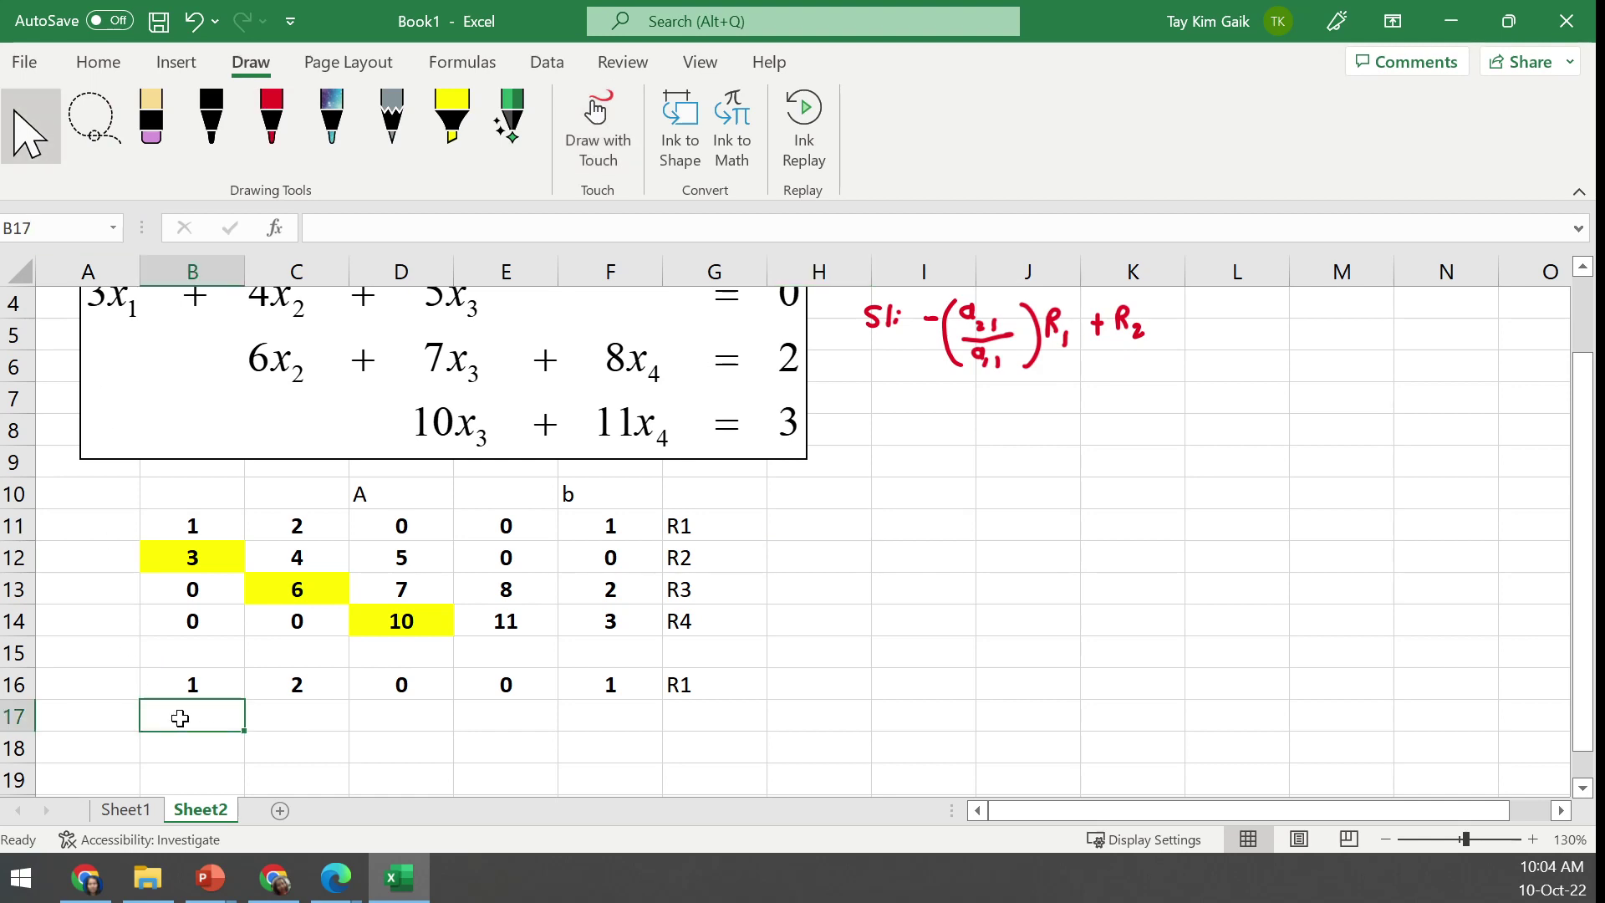
text(=)
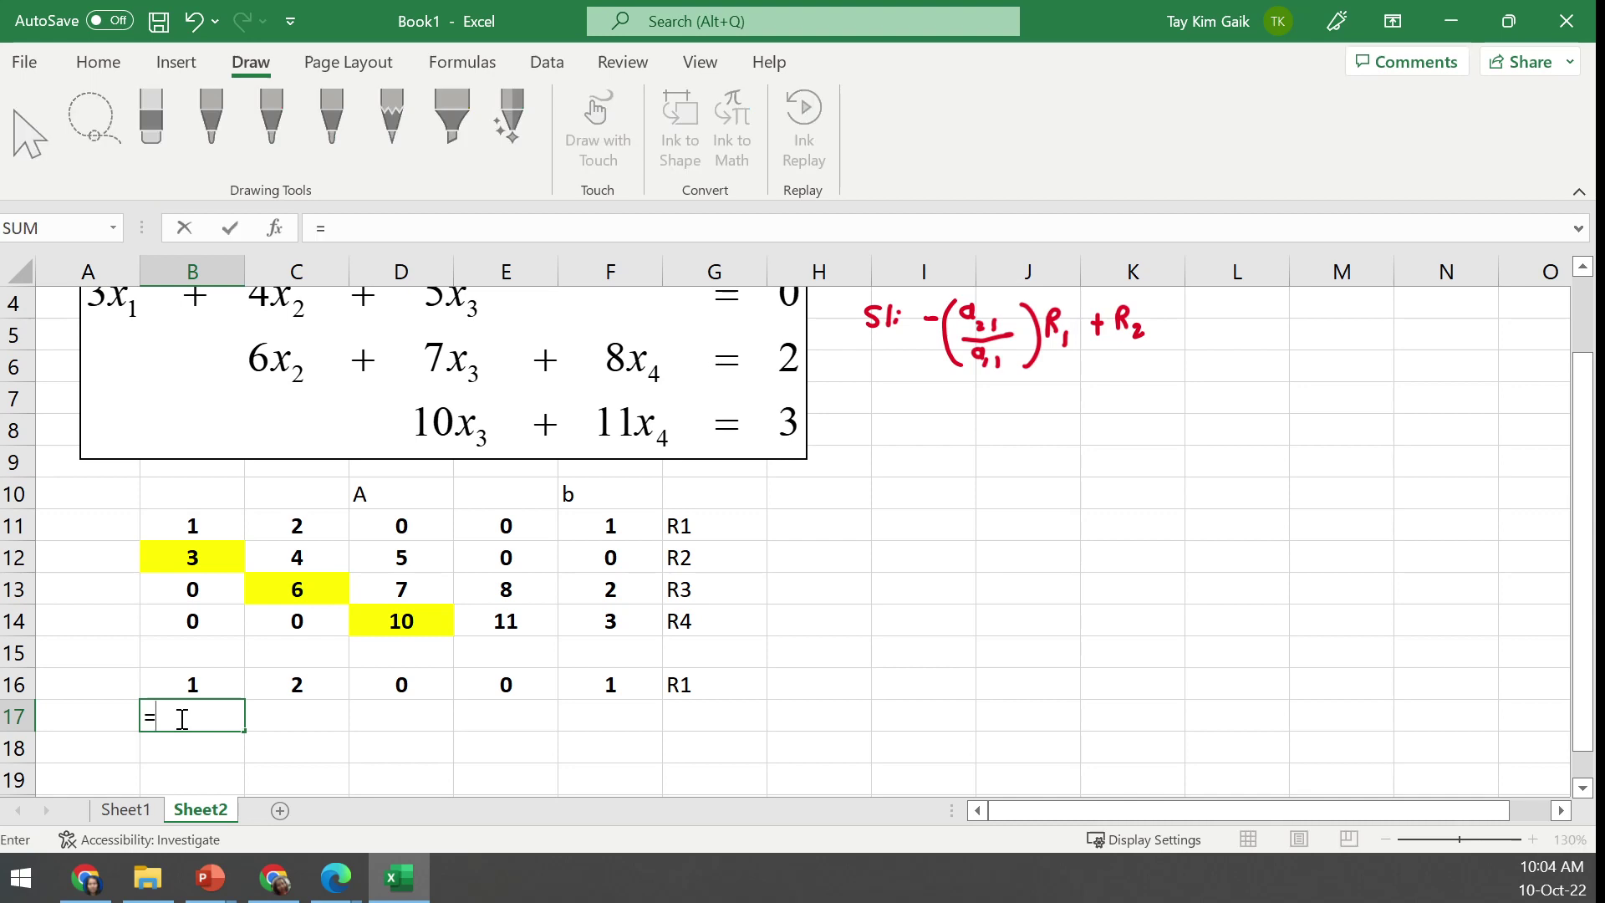
text(-)
click(200, 560)
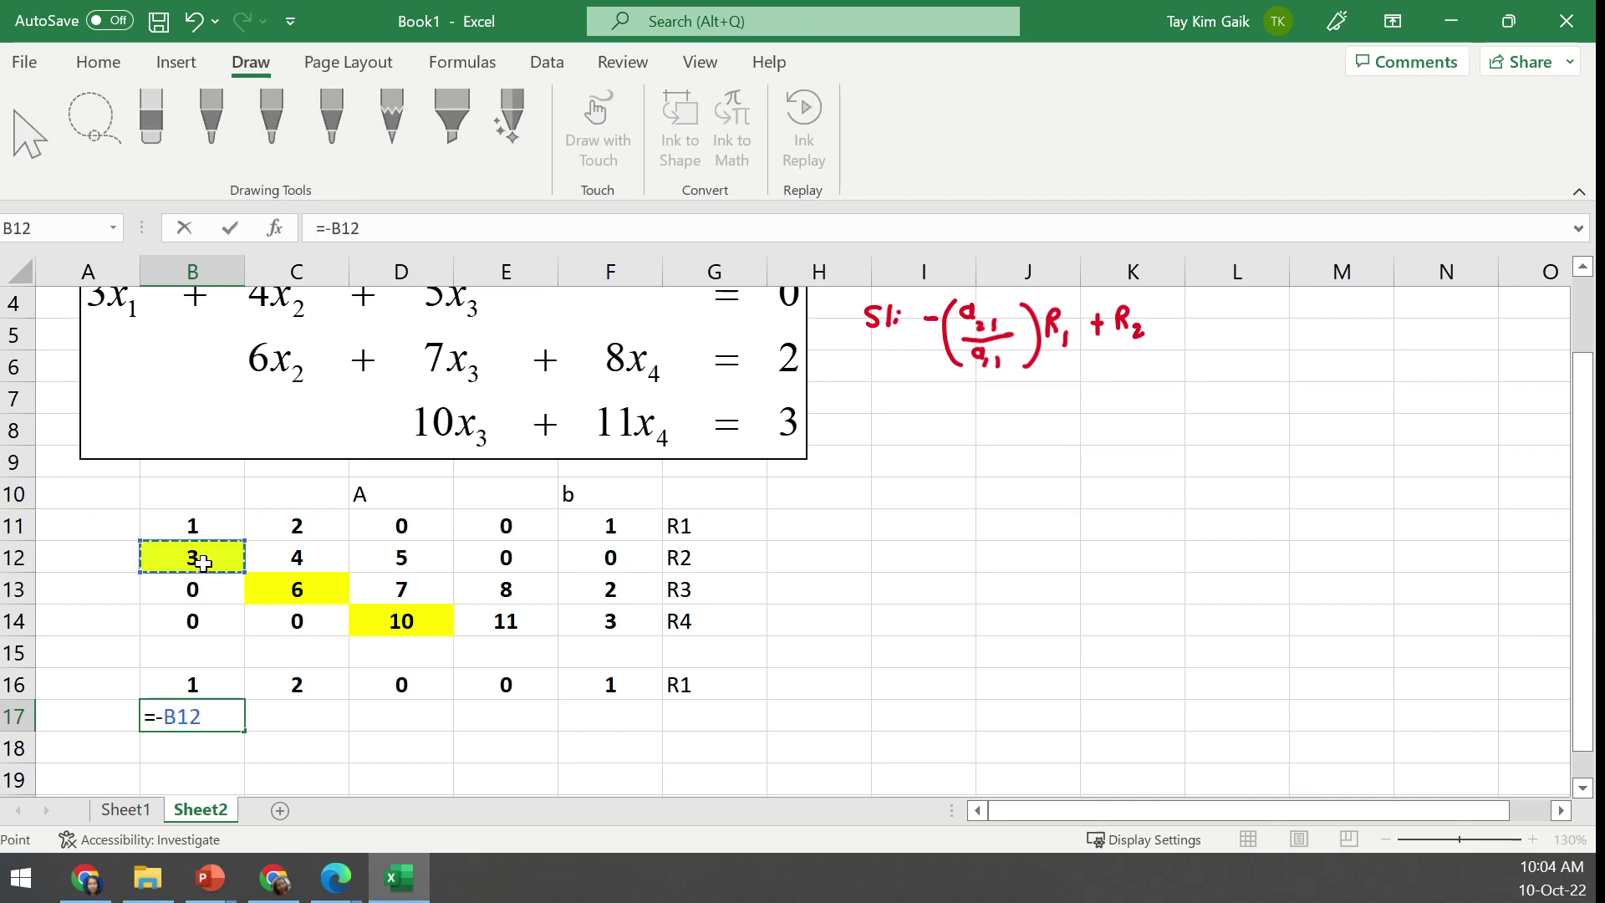
text(/)
click(184, 527)
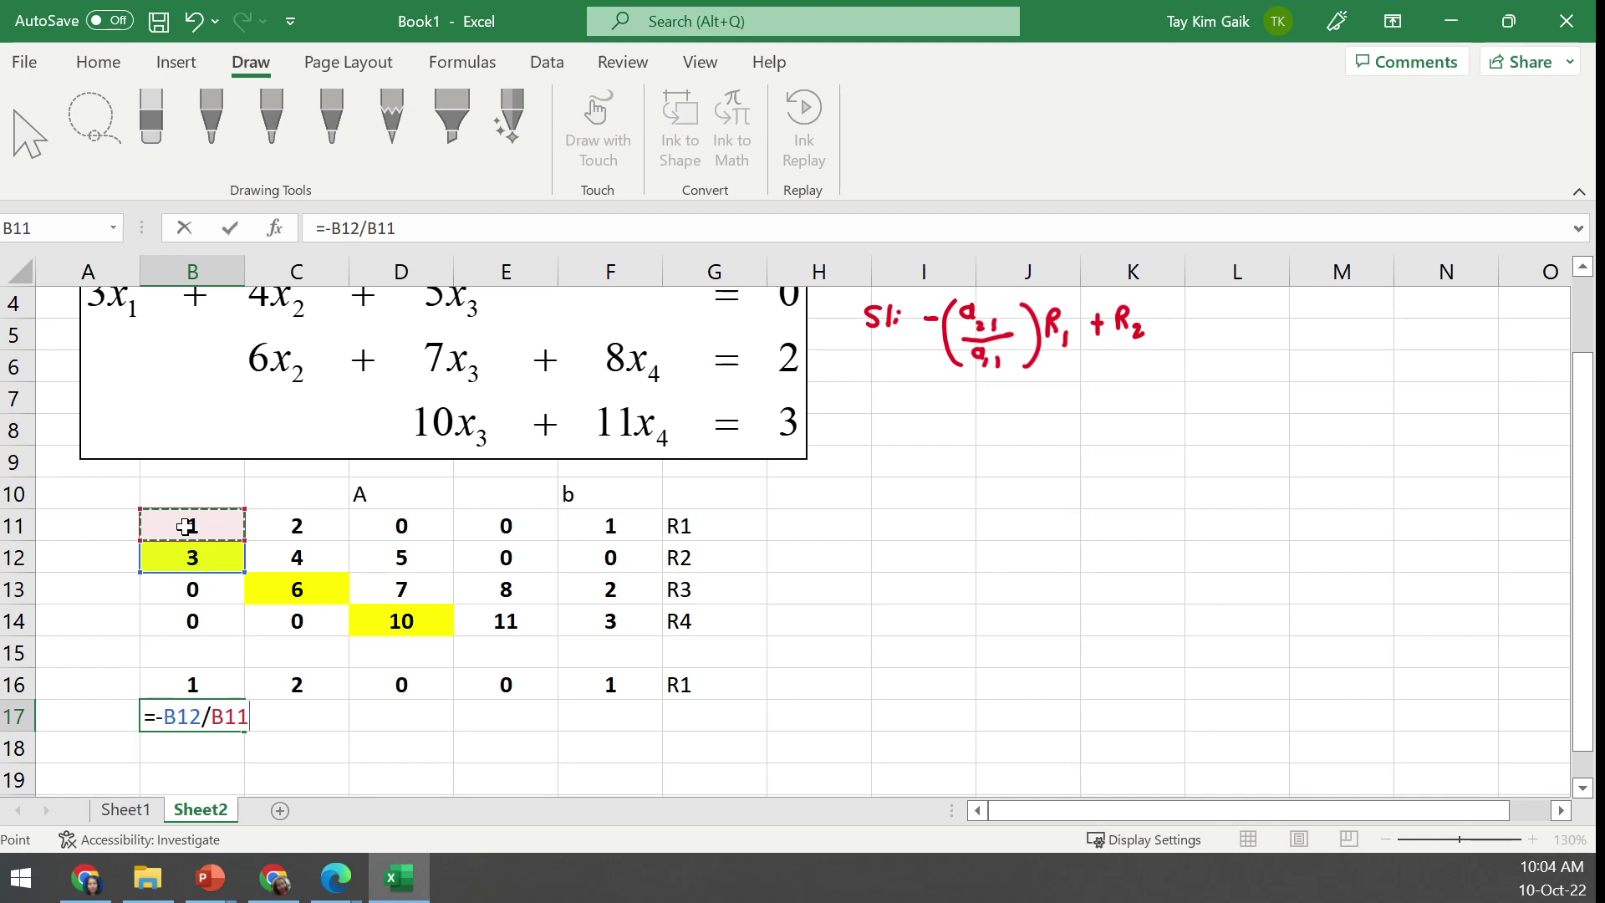
text())
click(166, 713)
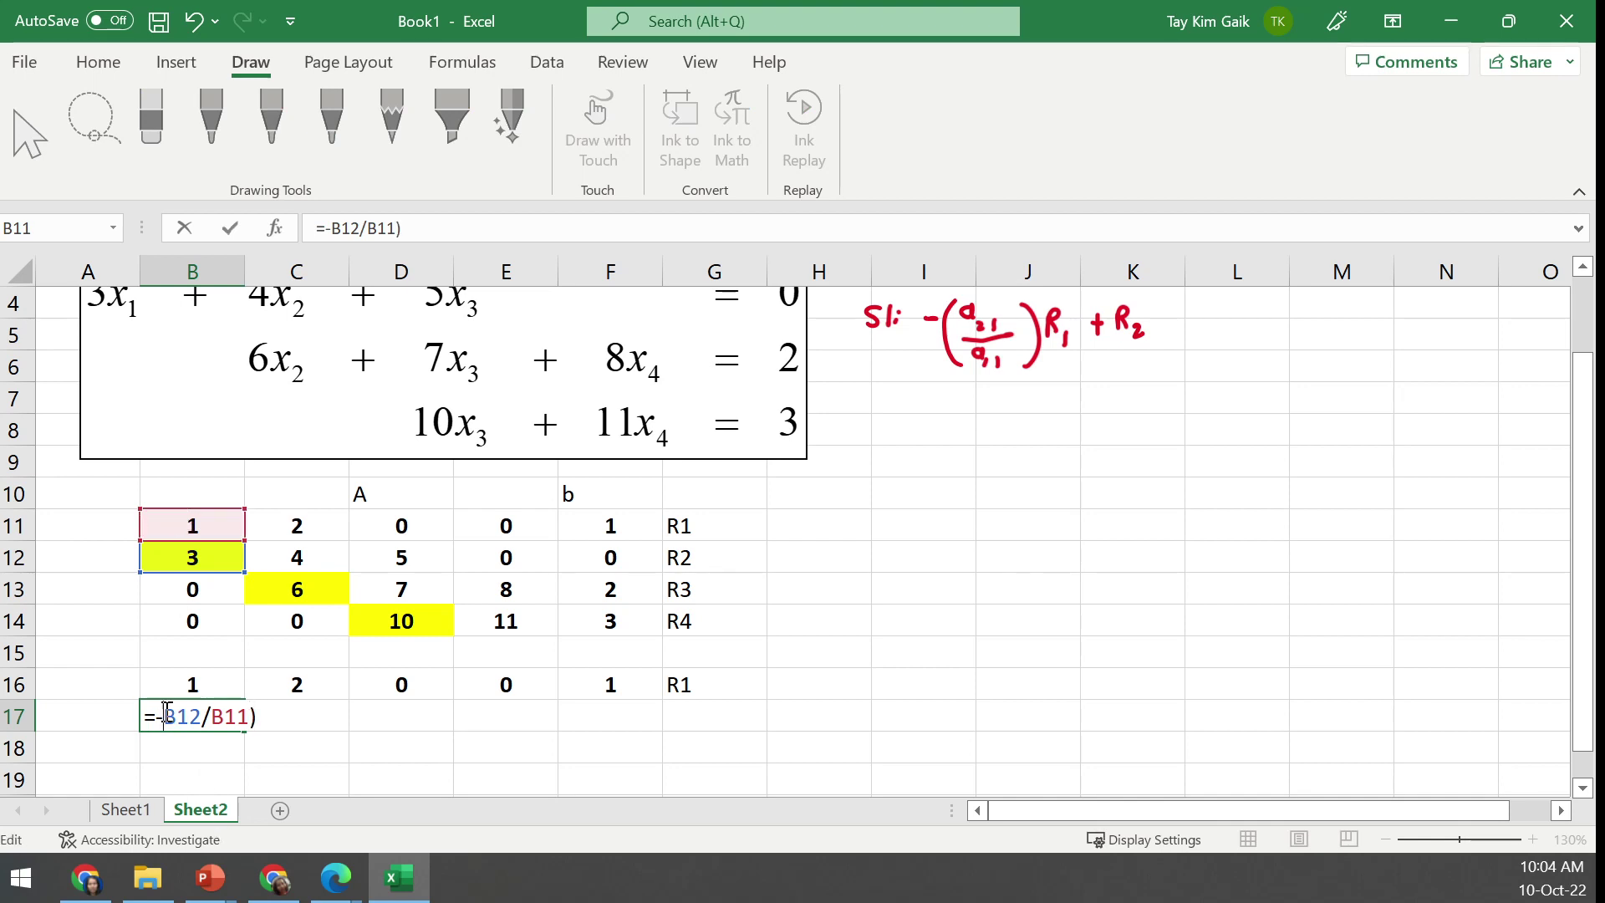
text(()
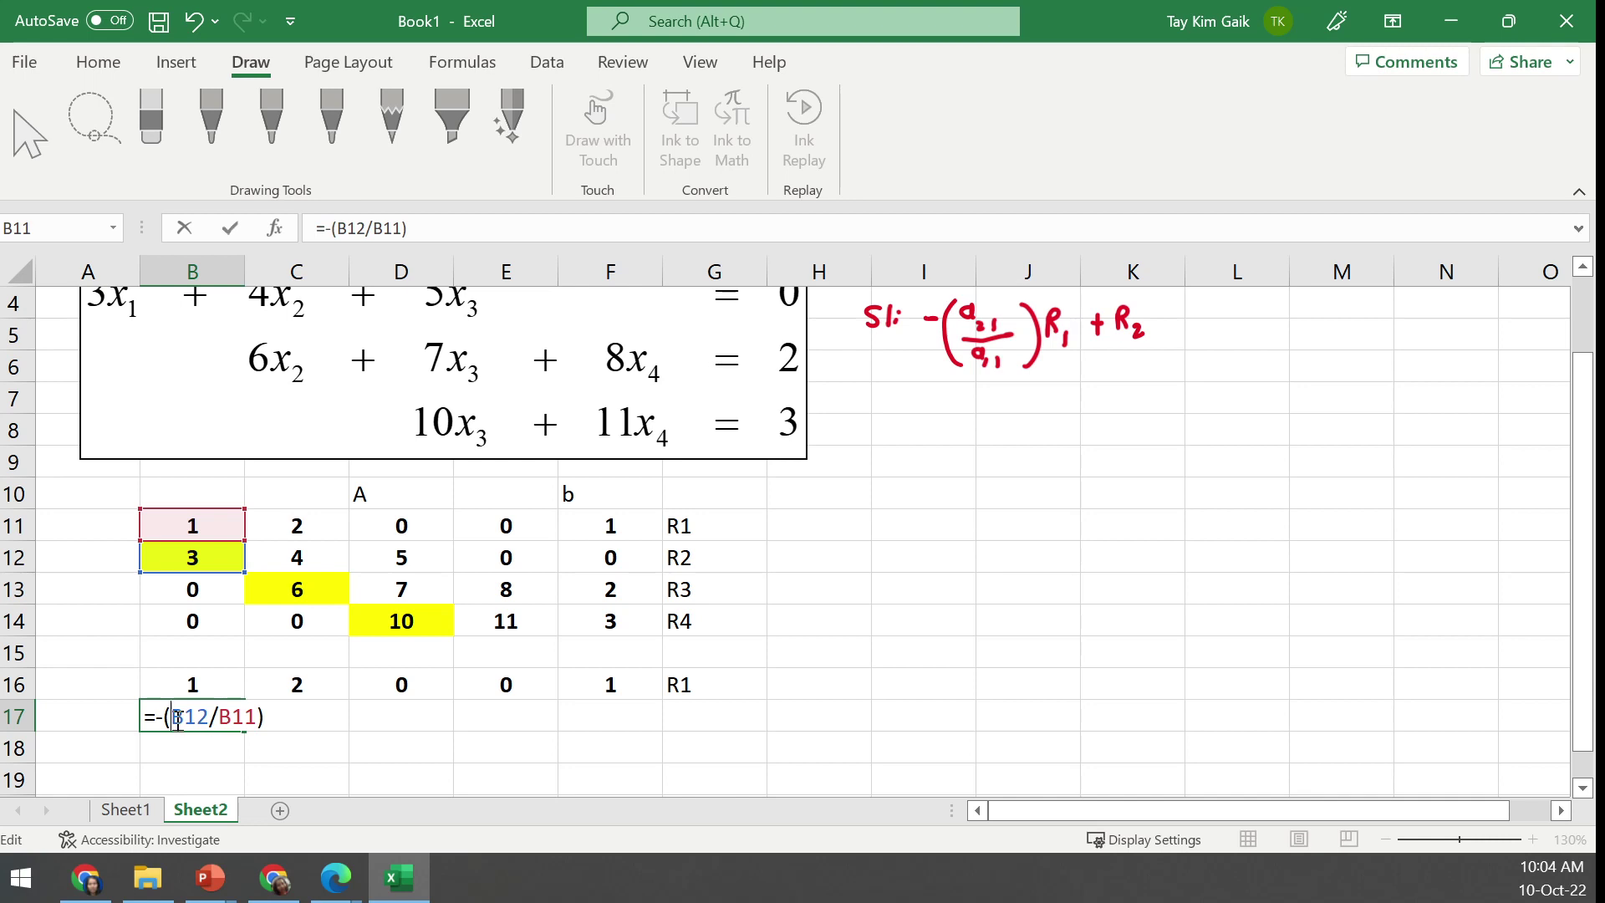
Make both references in B17's ratio absolute, giving =-($B$12/$B$11)
text($)
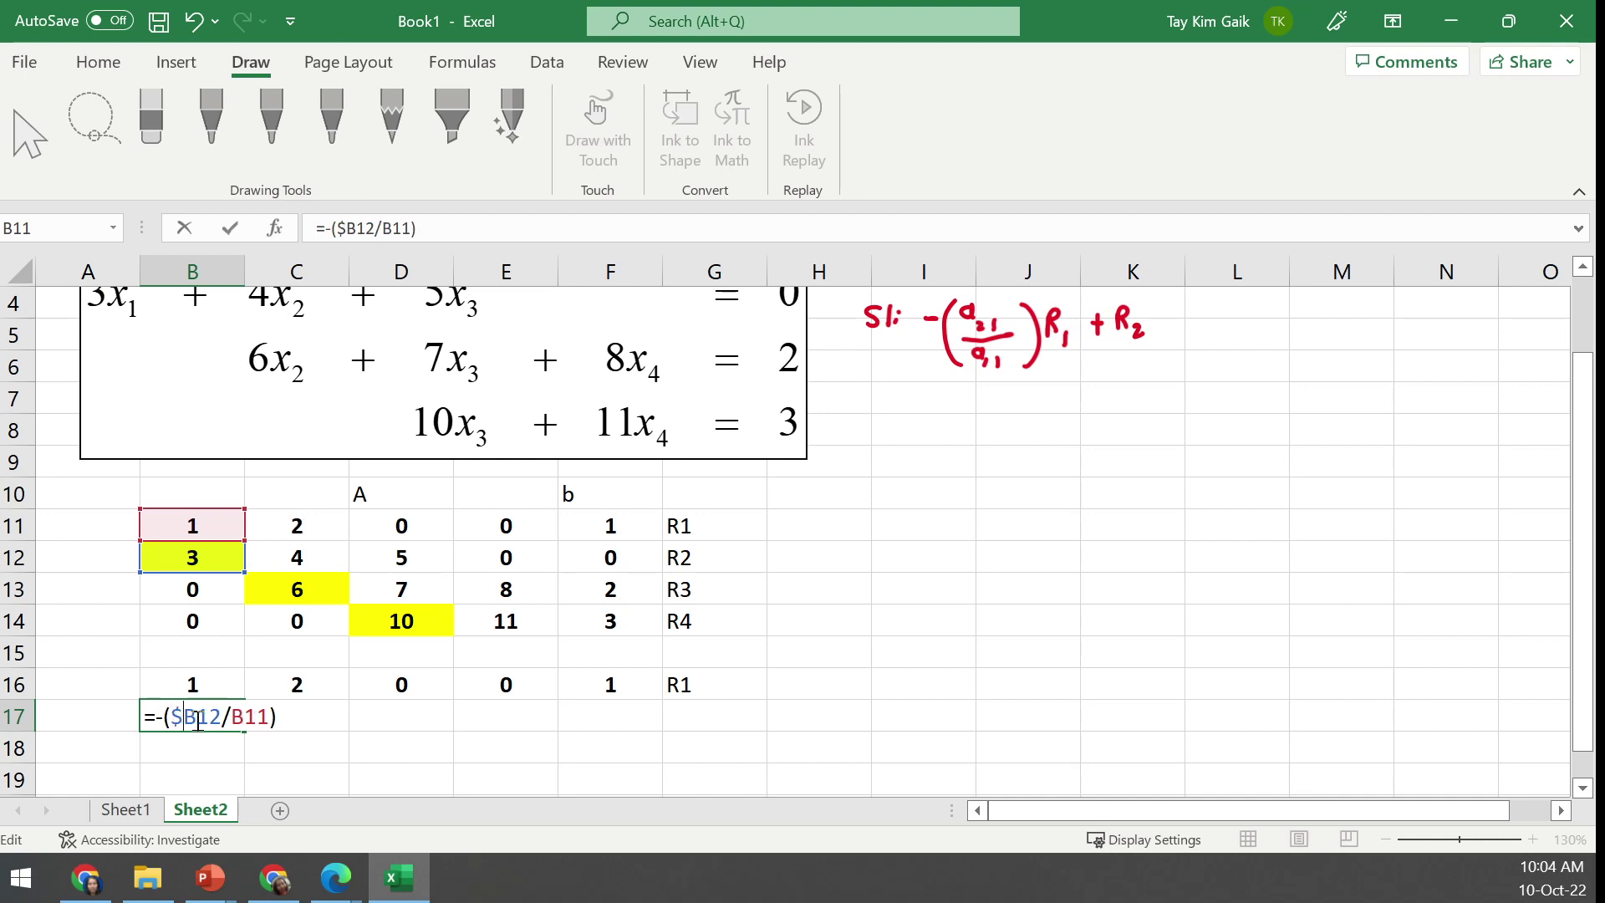
click(199, 717)
text($)
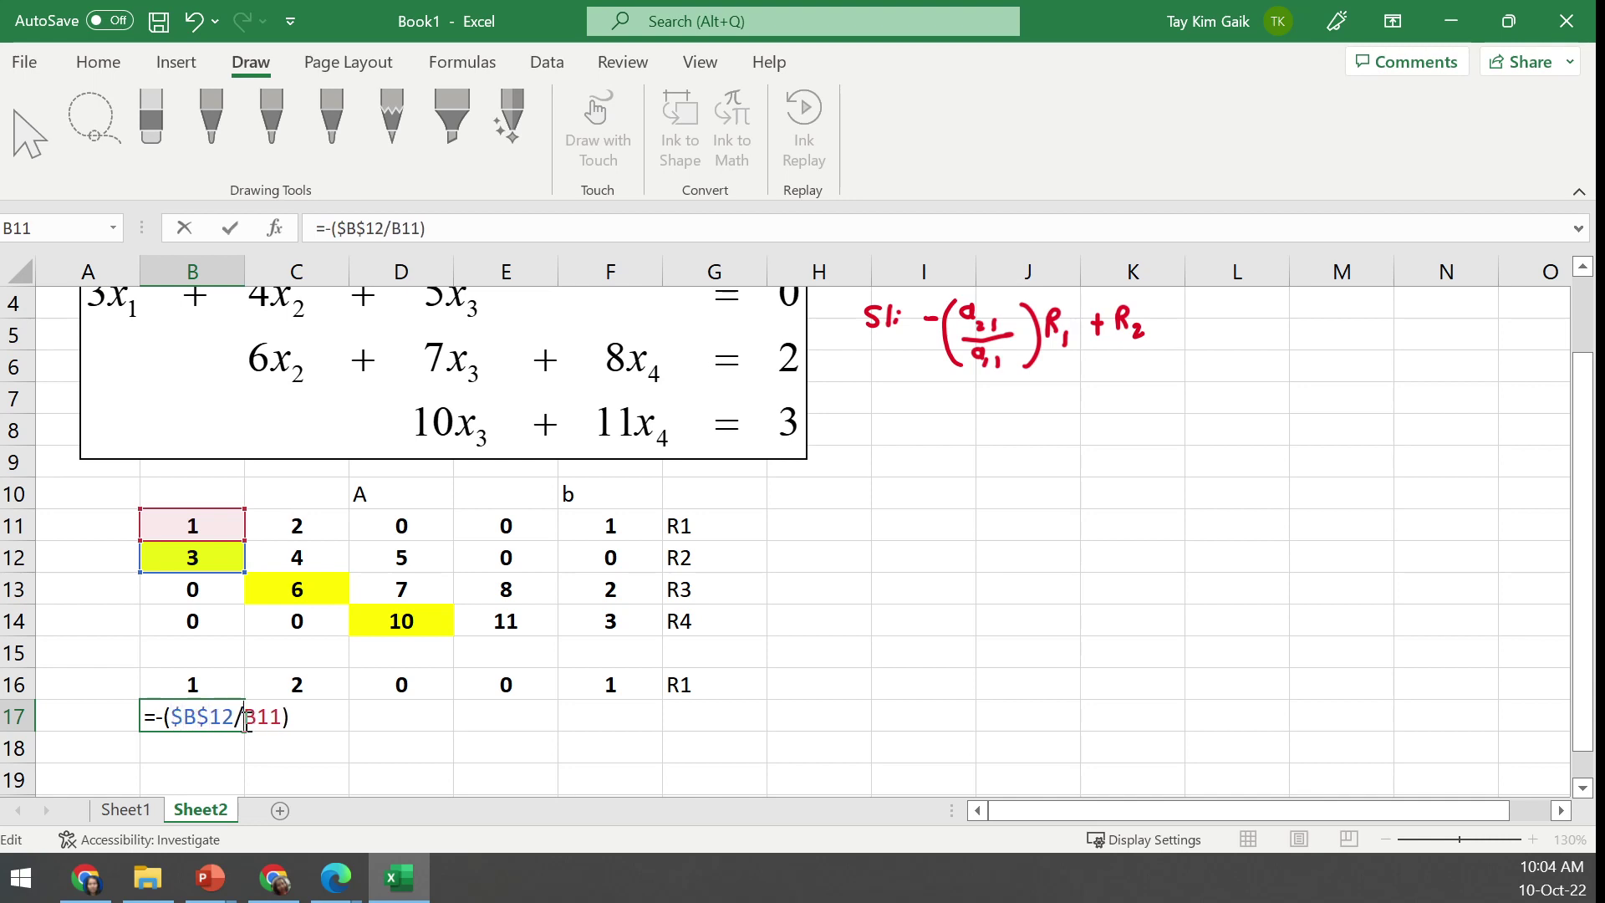
click(246, 719)
text($)
click(272, 717)
text($11))
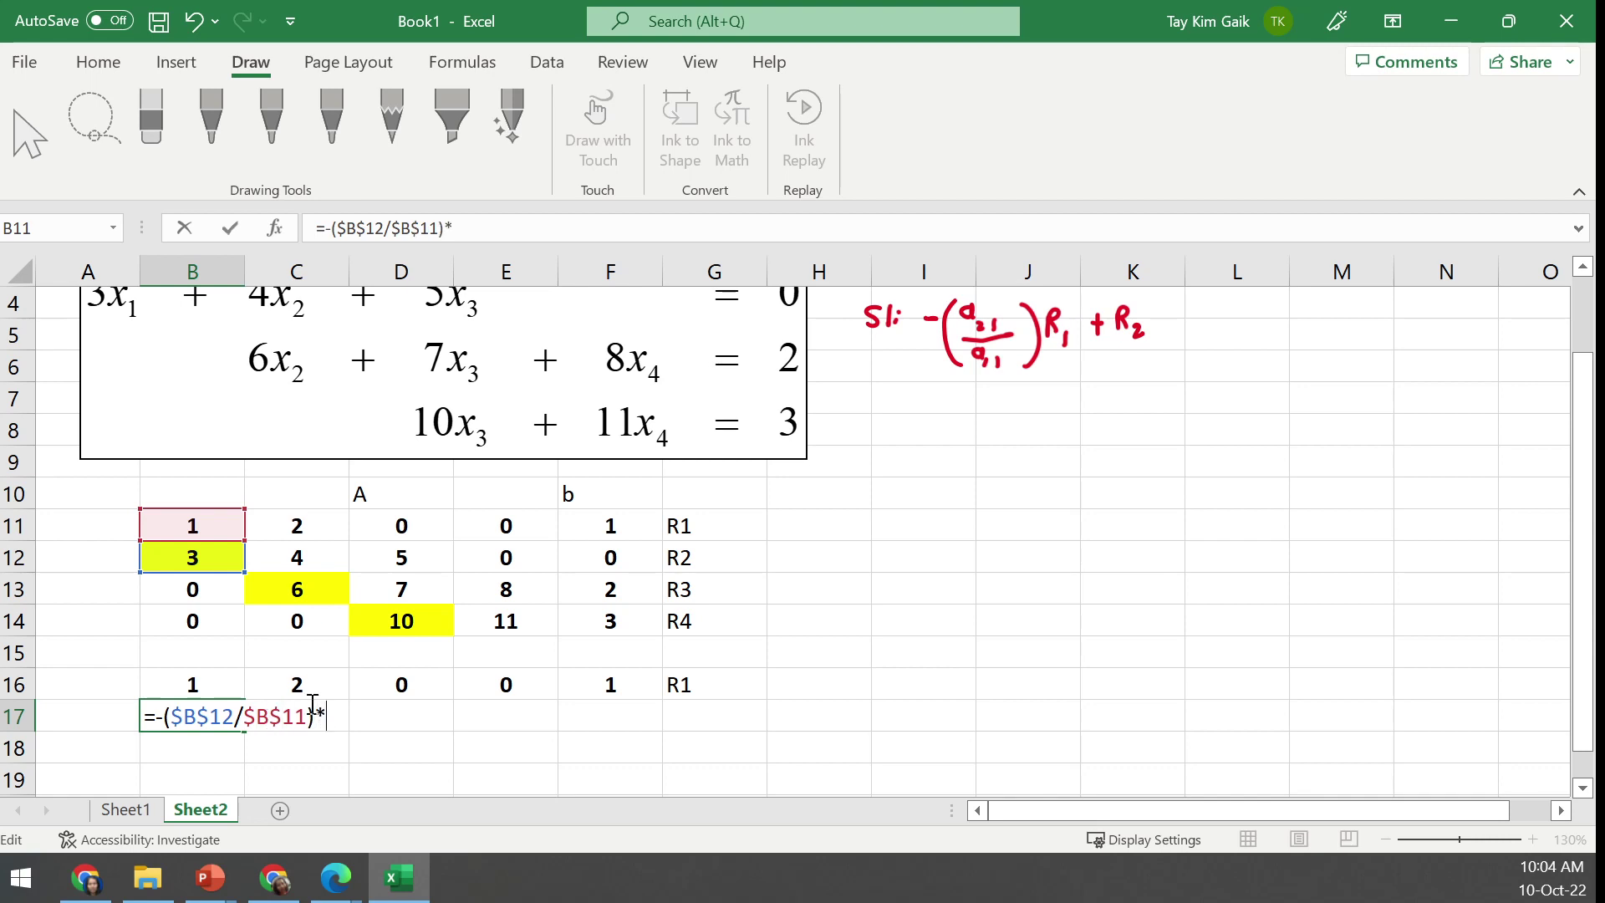
Complete the B17 formula as =-($B$12/$B$11)*B11+B12 and enter it
text(*)
click(230, 527)
text(+)
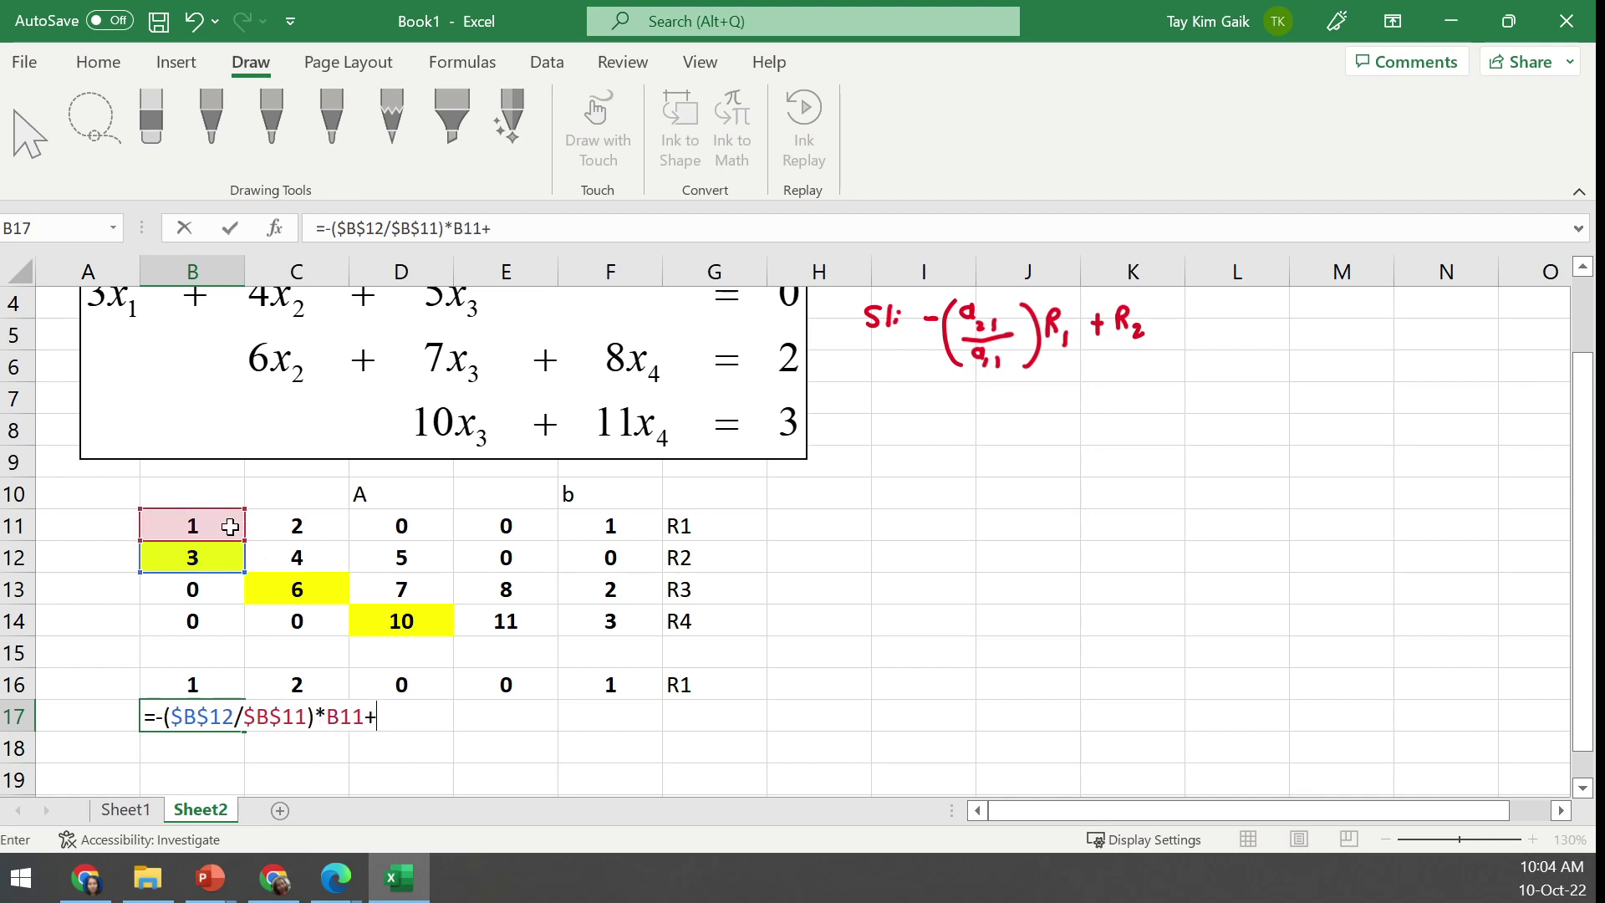
click(216, 554)
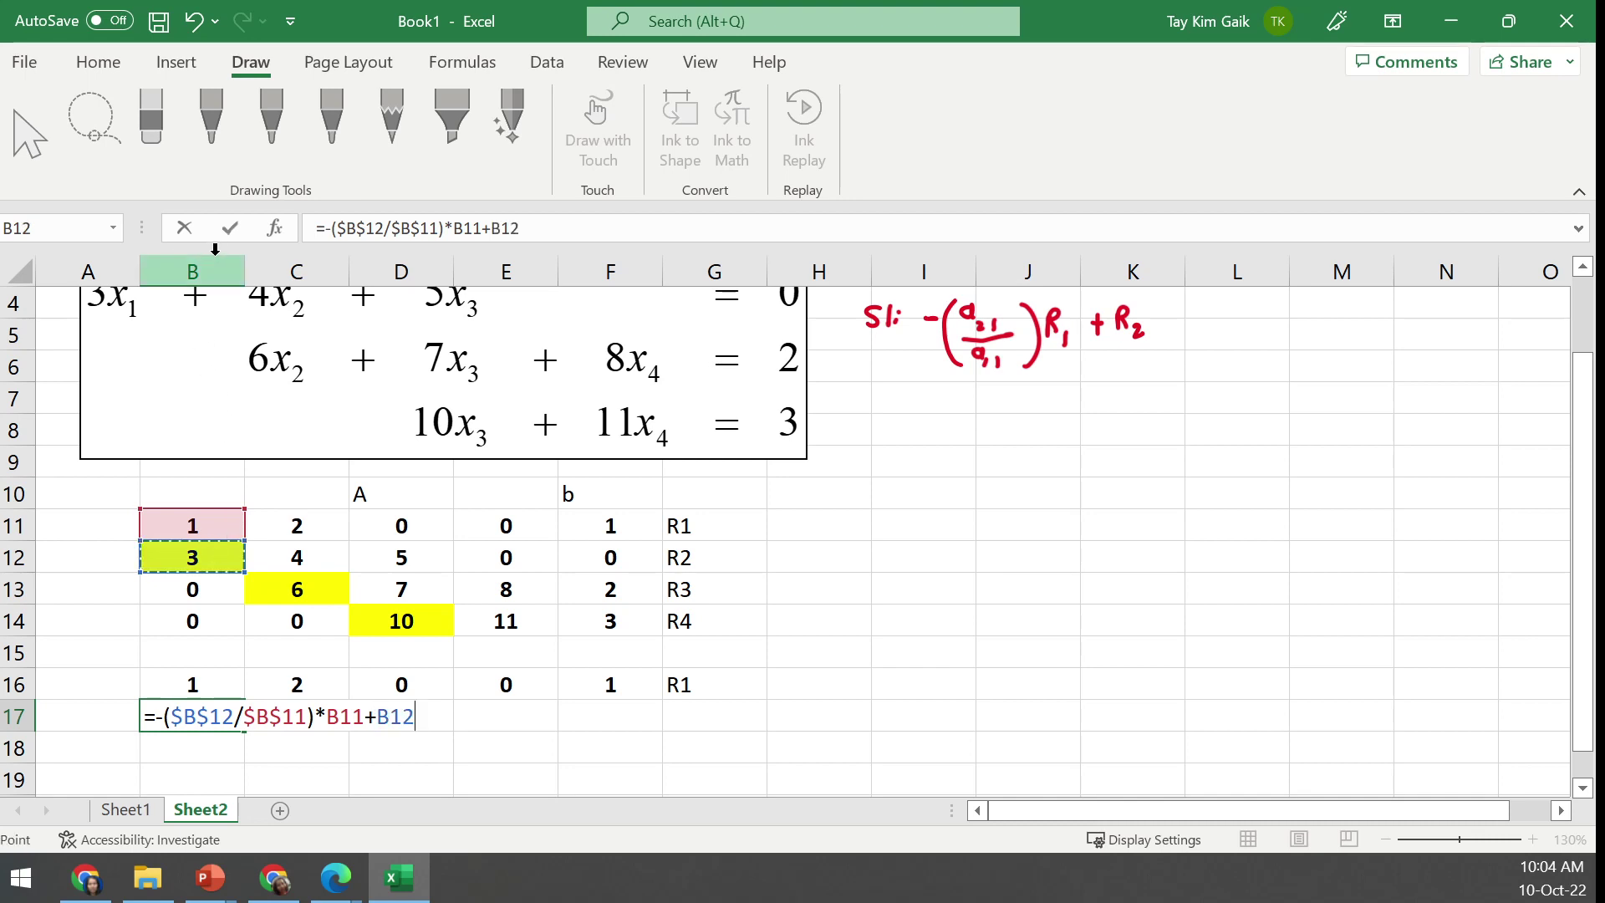
key(Return)
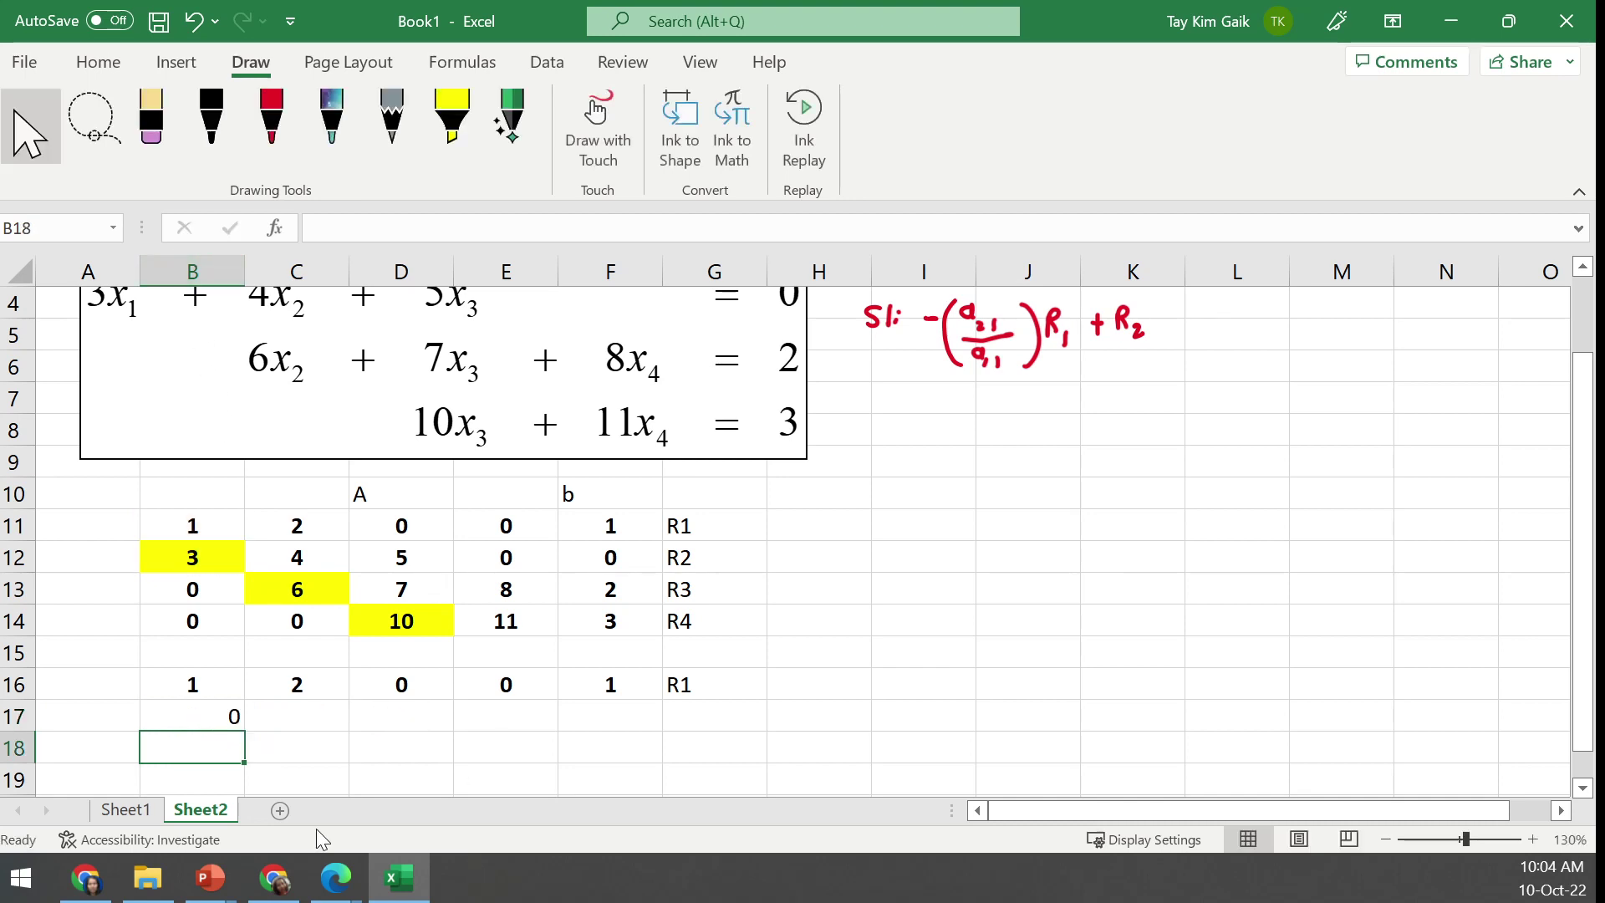
Fill the B17 formula across to F17 and centre the values in B17:F17
click(195, 717)
drag(247, 730, 632, 737)
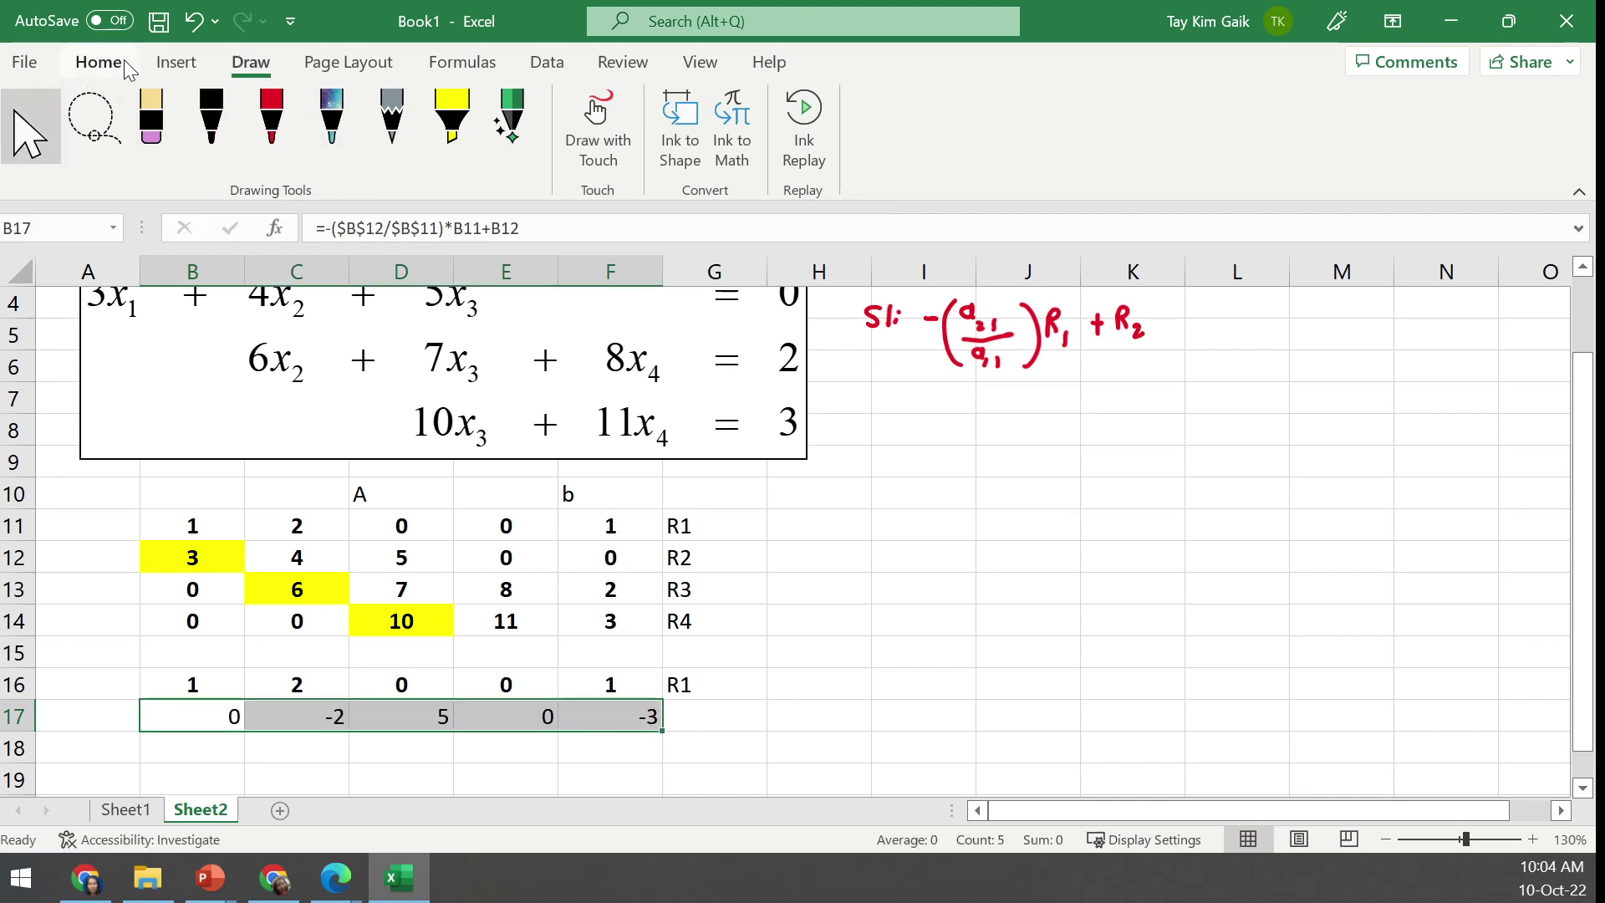
click(97, 61)
click(435, 149)
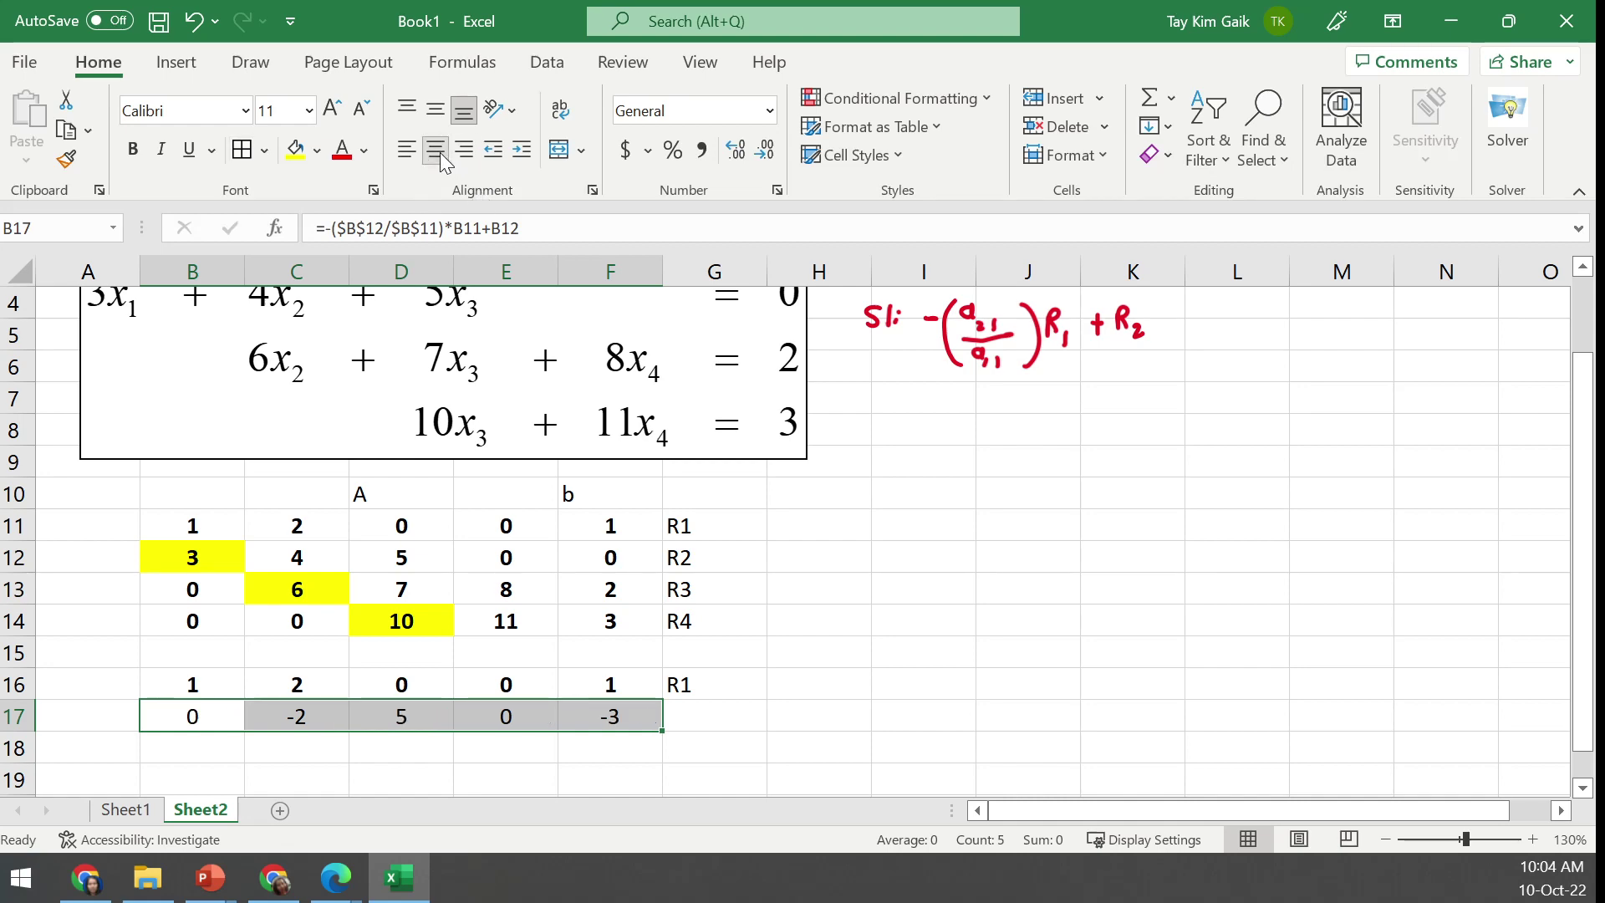
click(839, 639)
Review the three-variable elimination worked out on Sheet1 and compare it with the four-variable equations and matrix on Sheet2
click(152, 813)
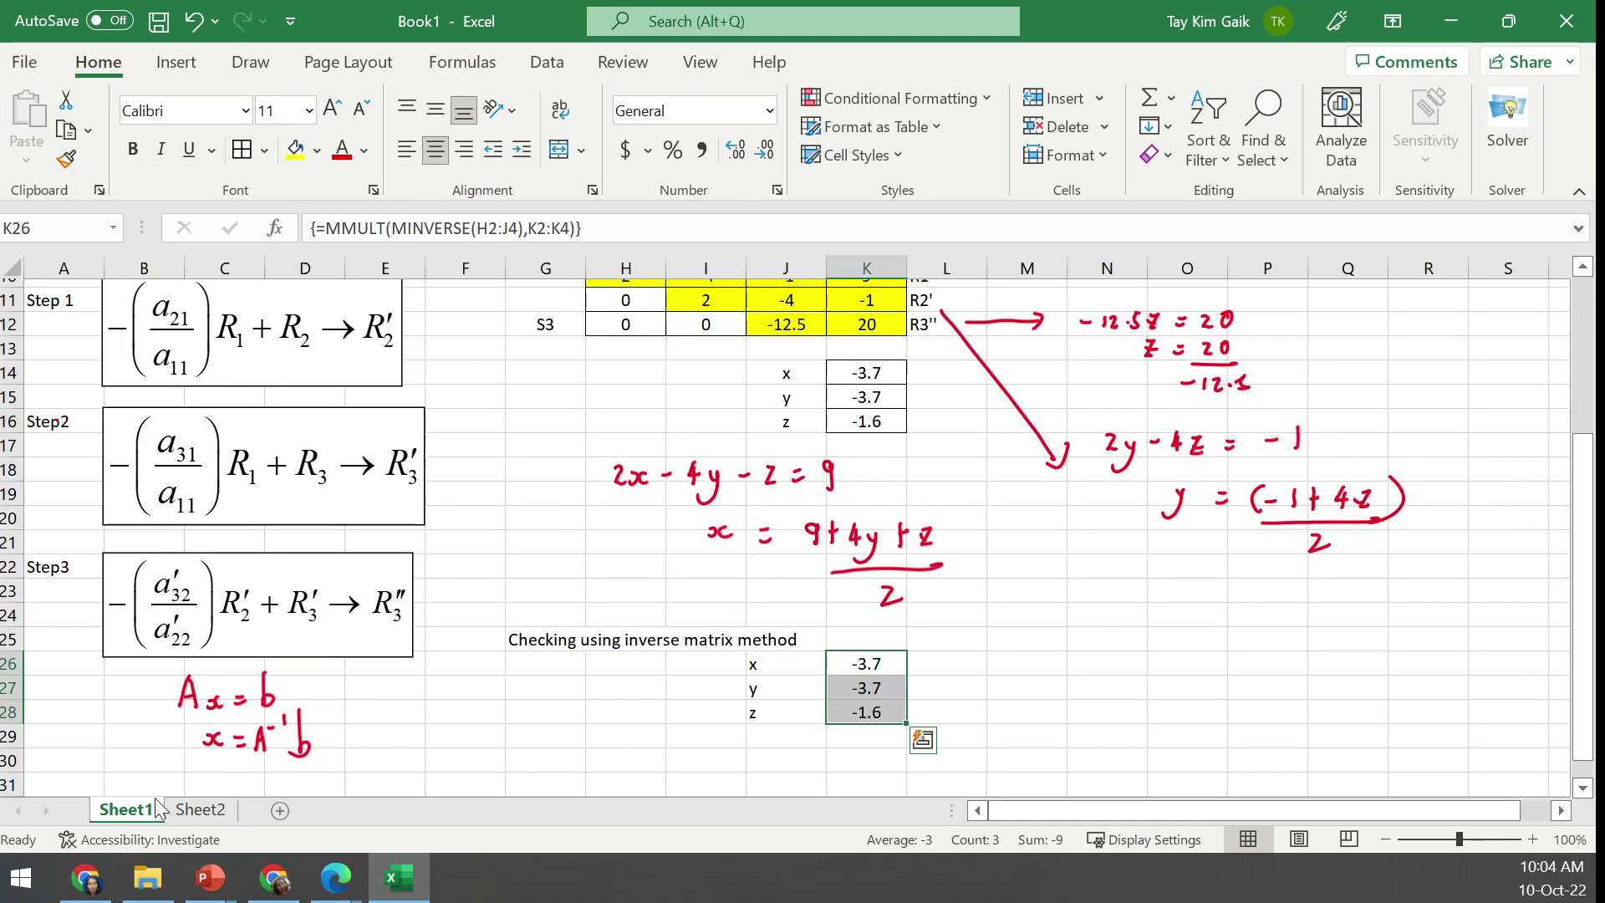
drag(1585, 593, 1573, 267)
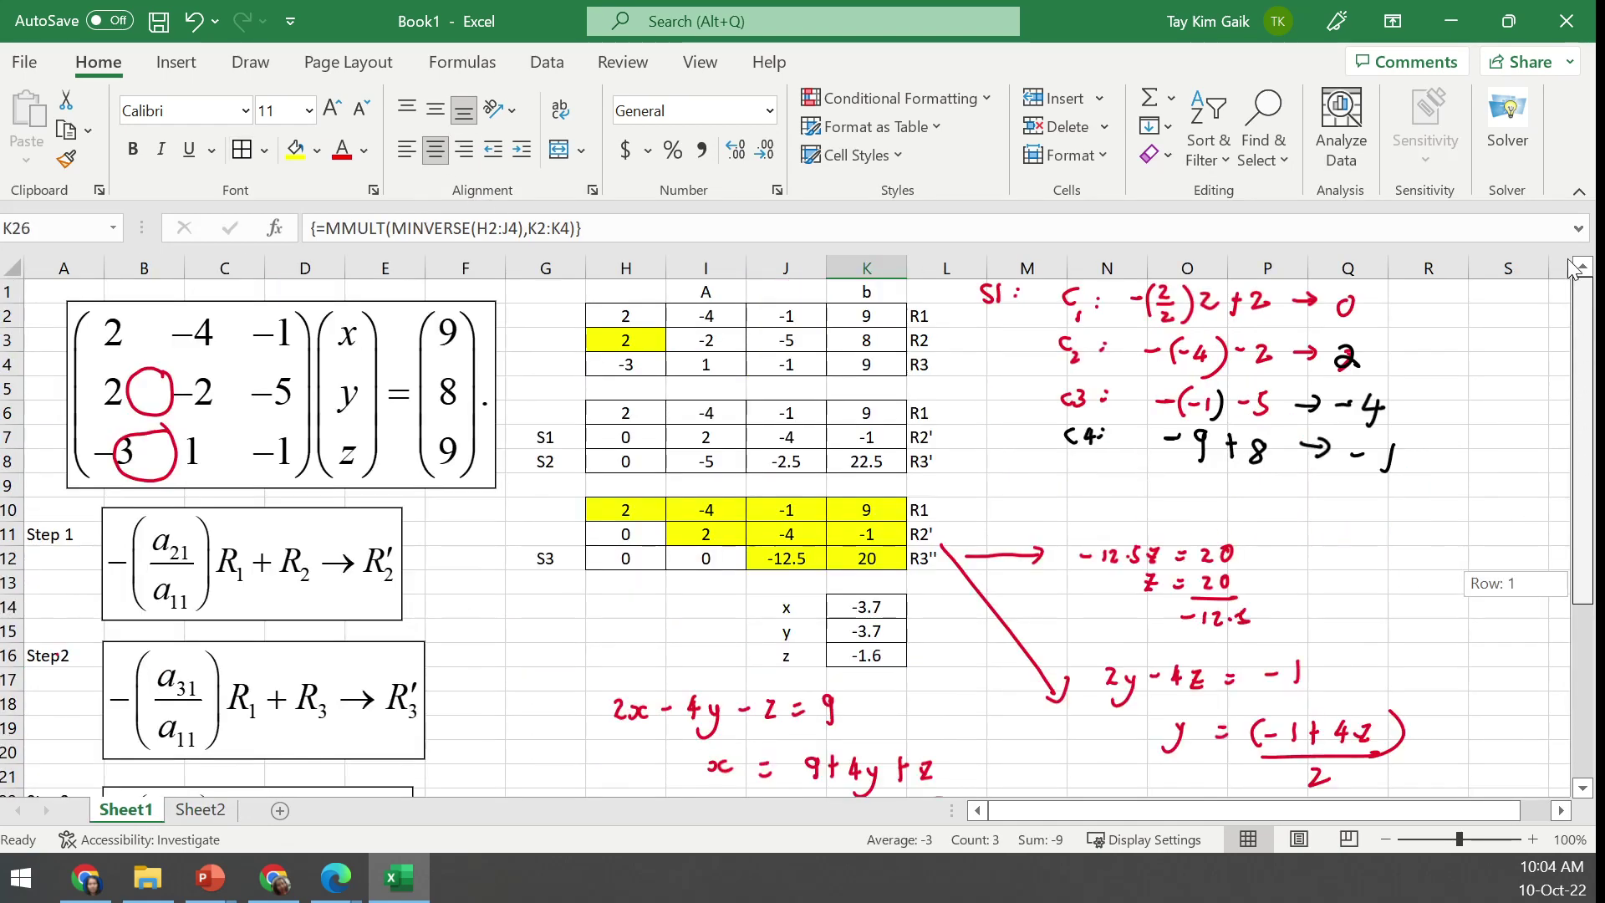
drag(621, 315, 853, 364)
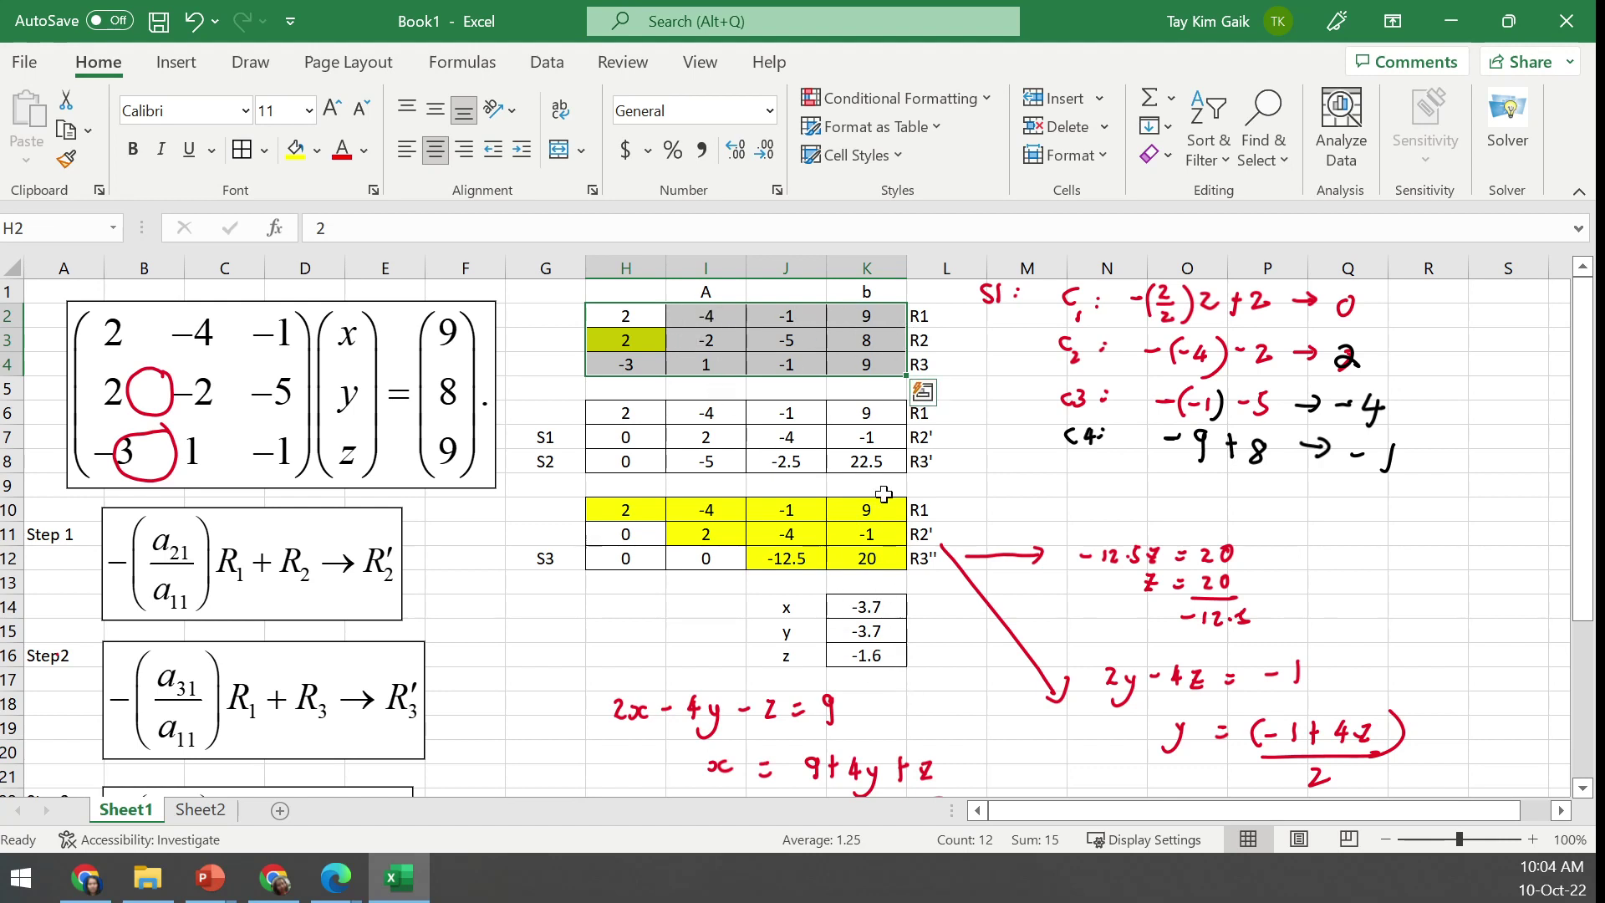
drag(1582, 608, 1586, 763)
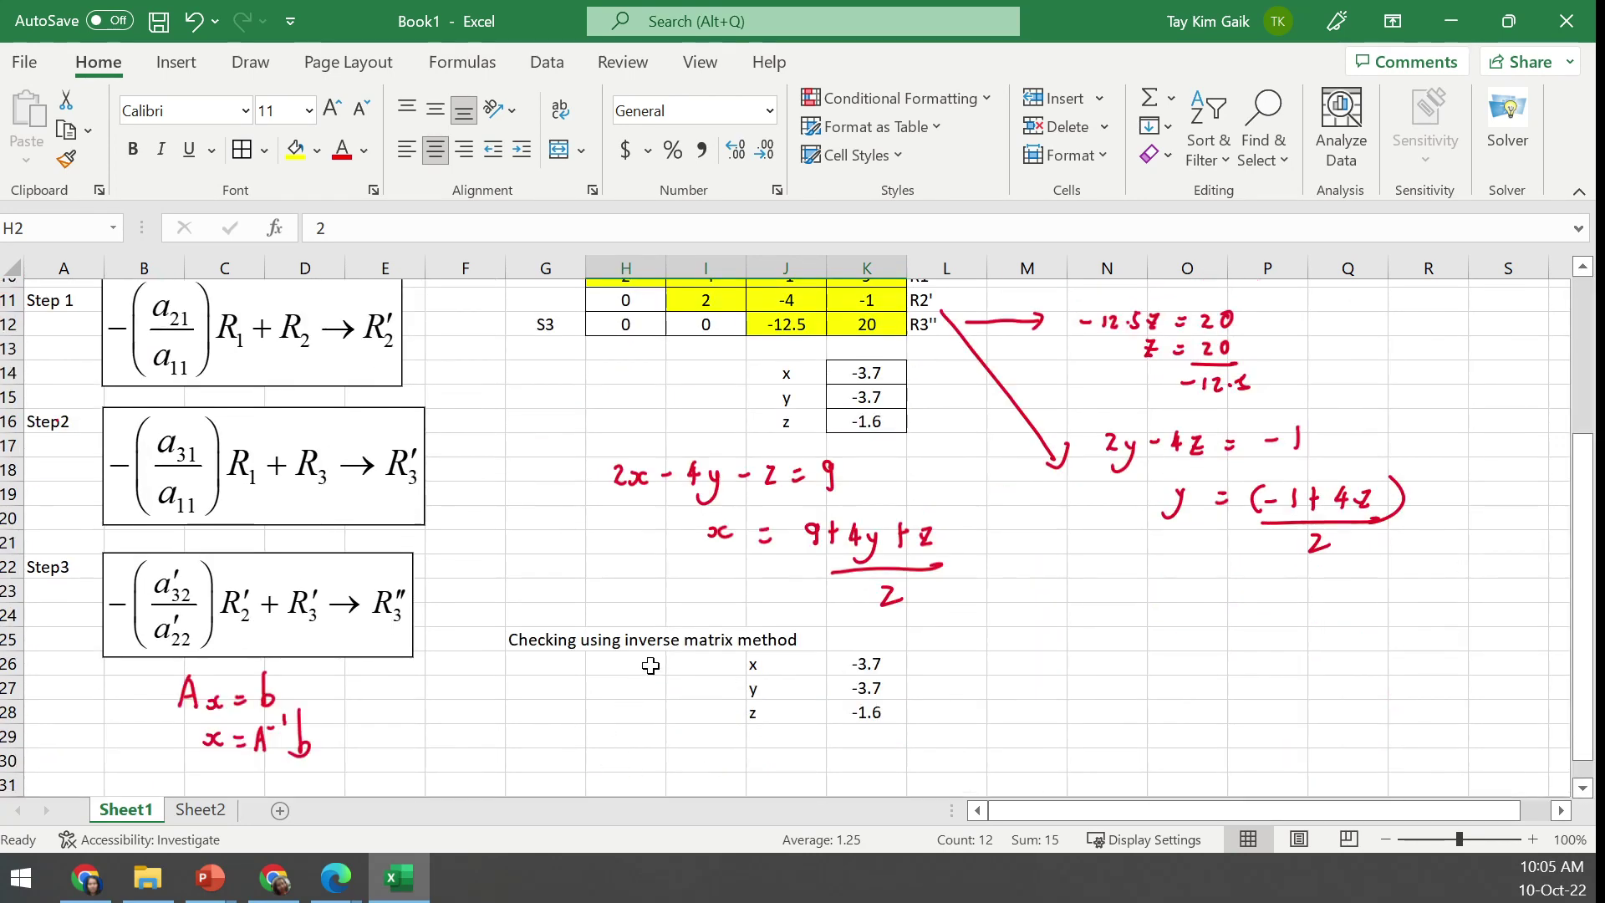
click(200, 809)
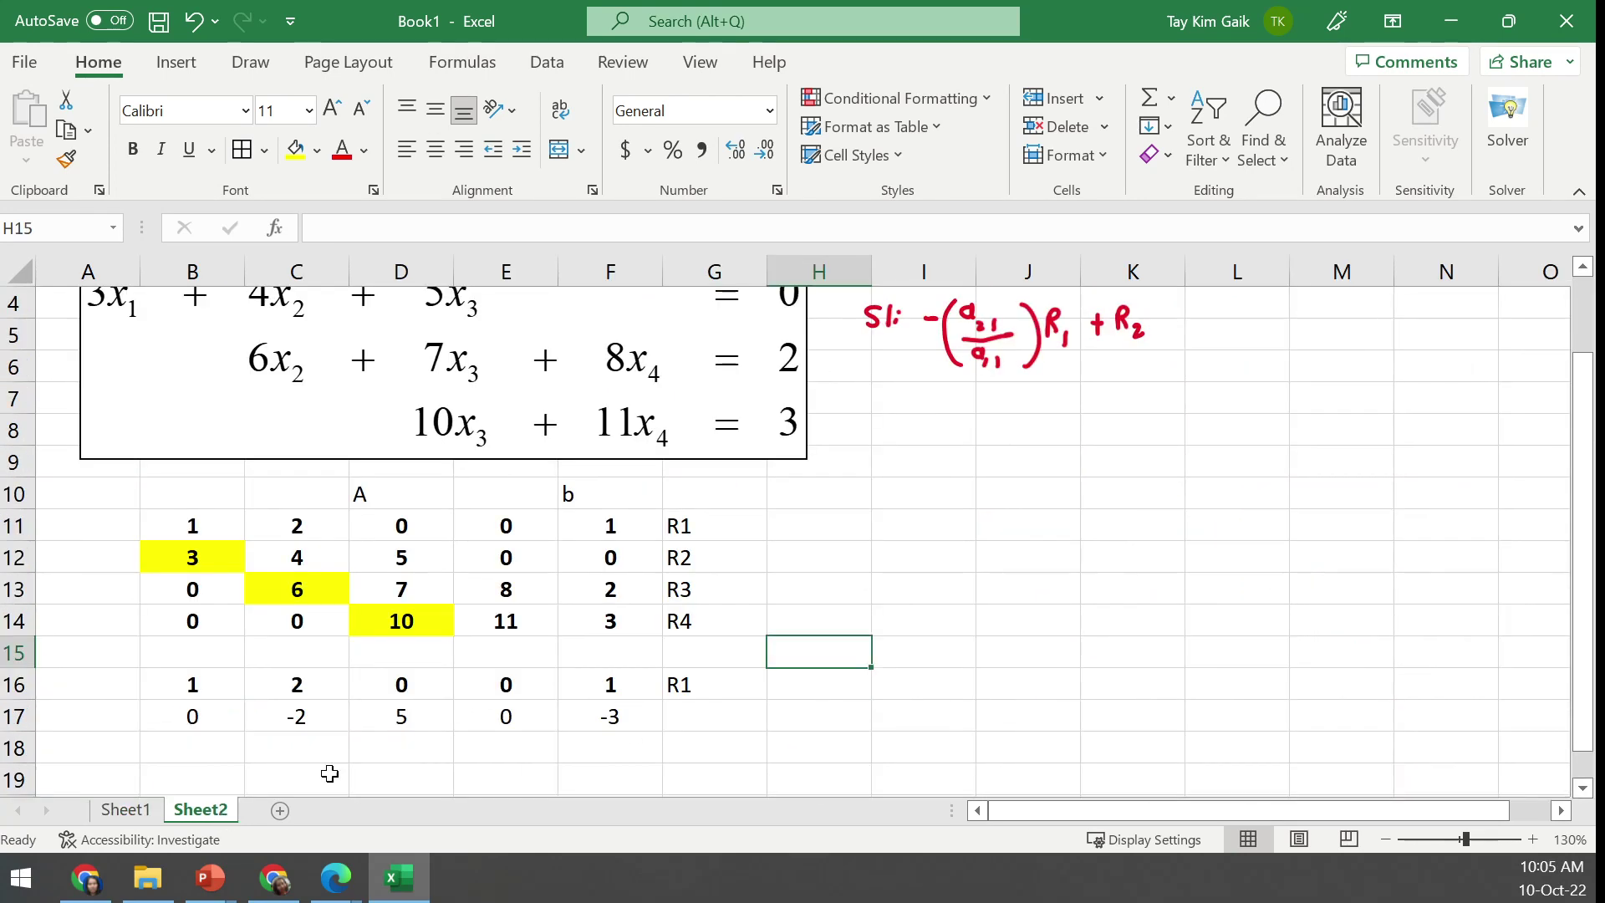
click(956, 590)
drag(1582, 495, 1582, 354)
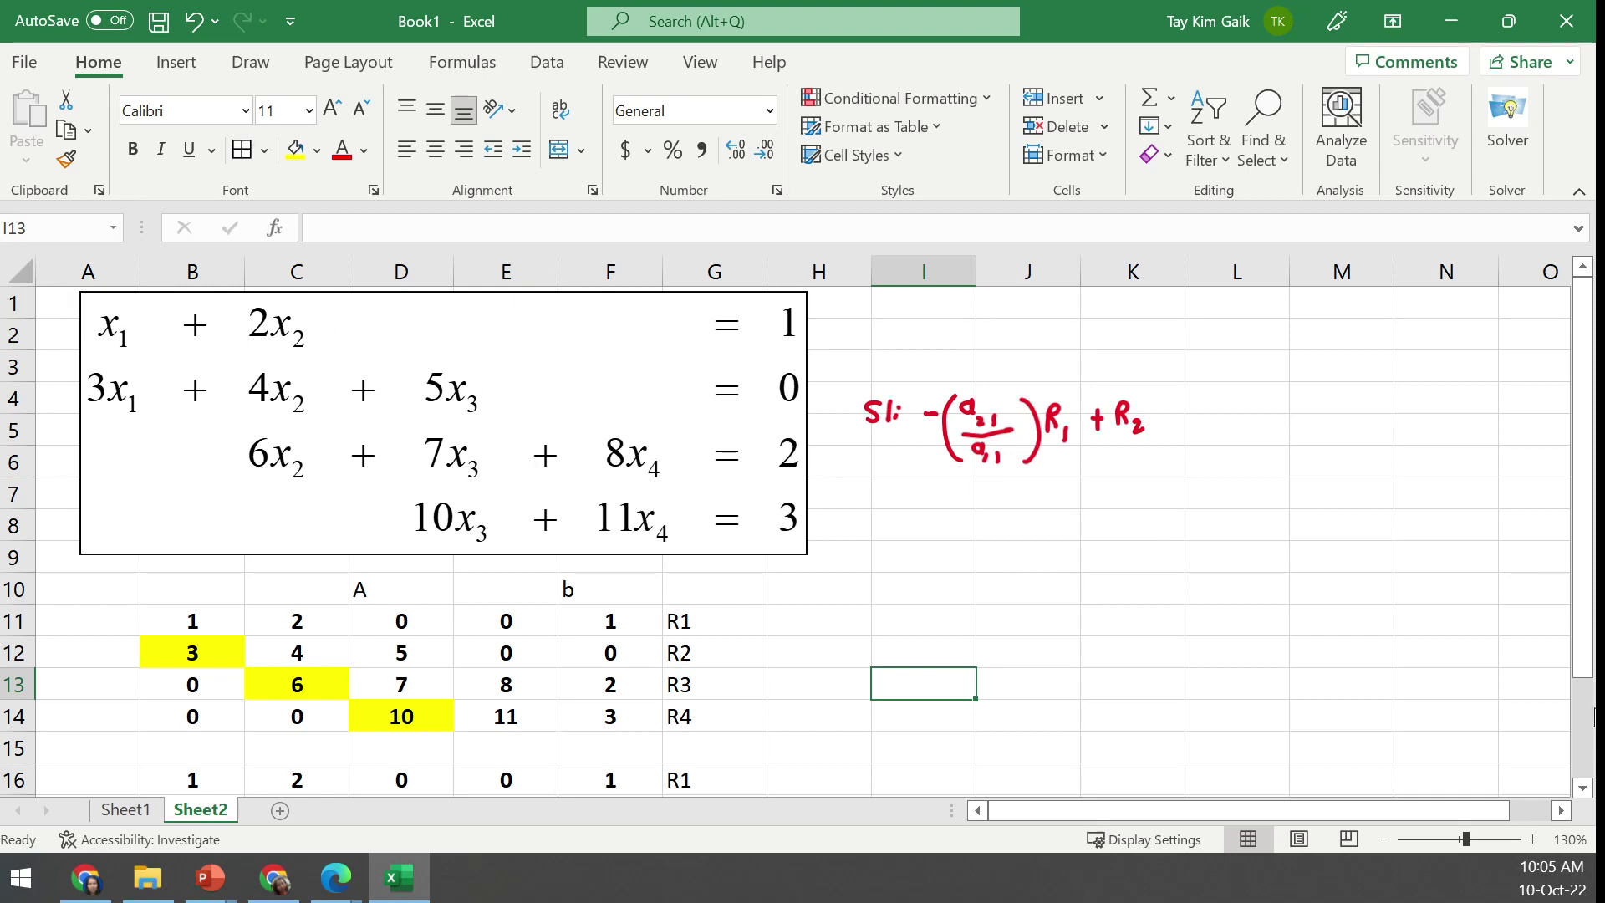
scroll(1582, 789, down, 5)
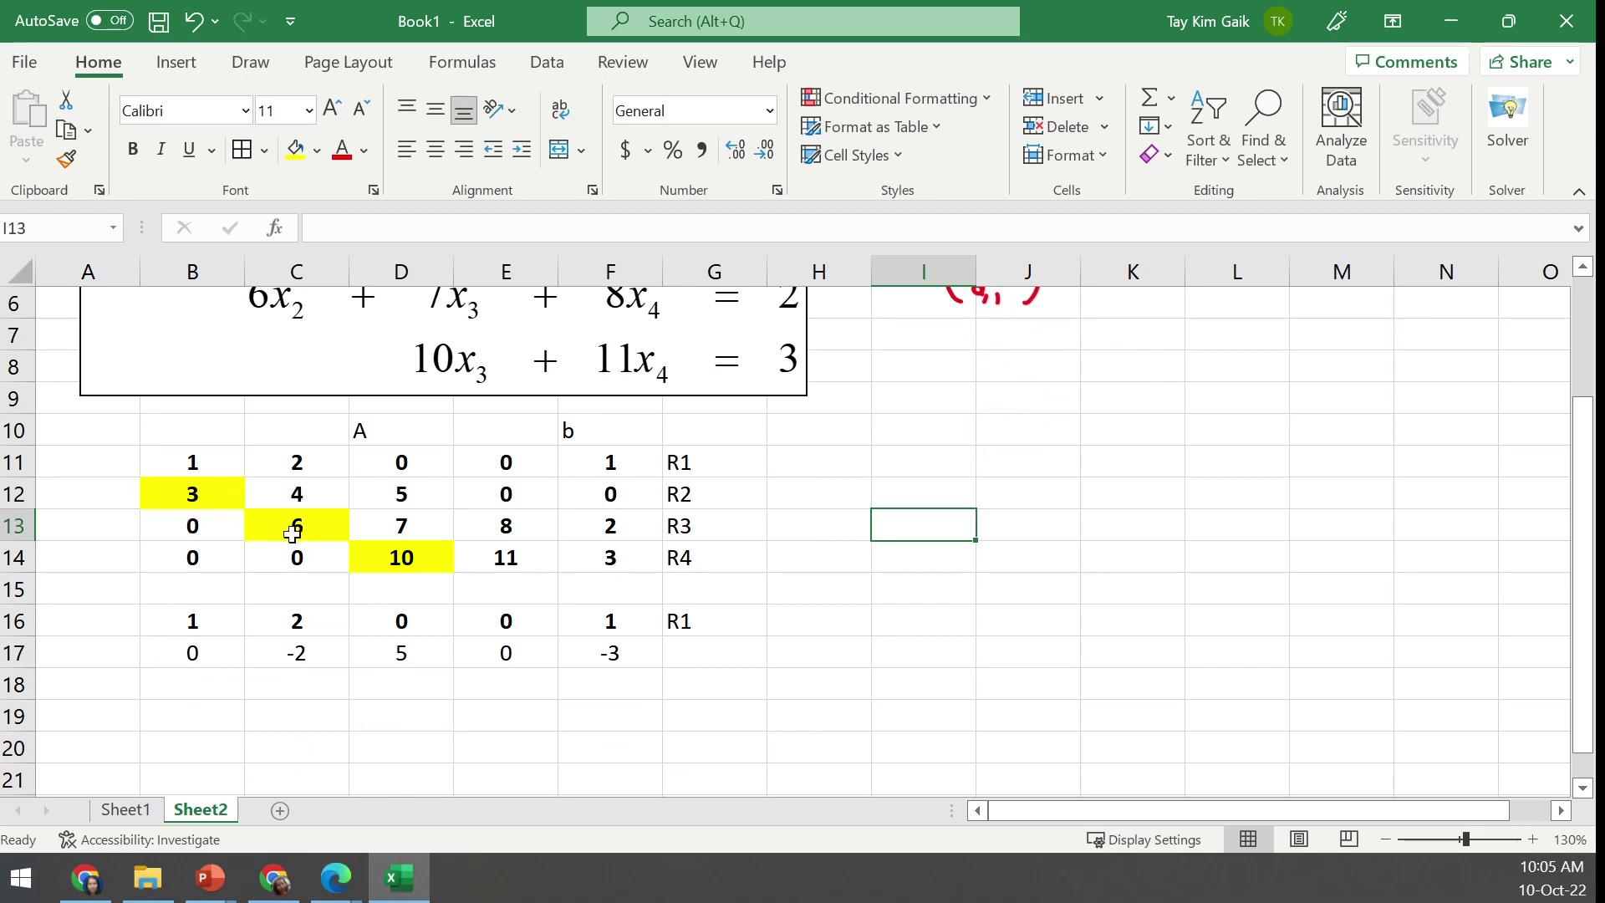
scroll(341, 635, up, 1)
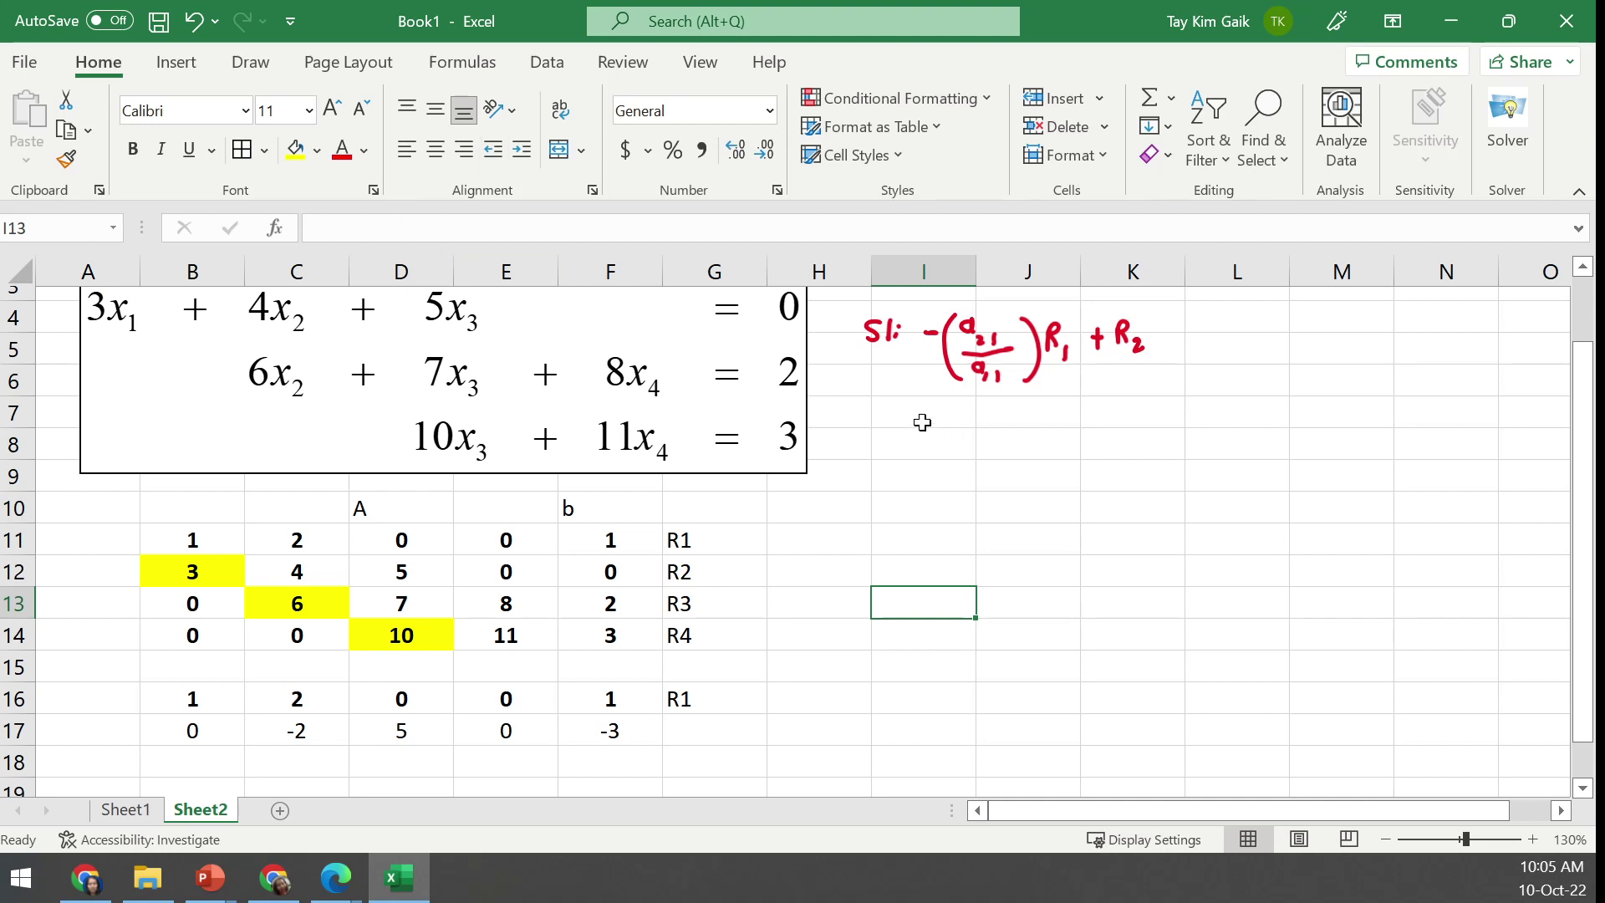
Handwrite "S2: -" in red ink below the S1 formula and circle the 6 in C13
click(251, 61)
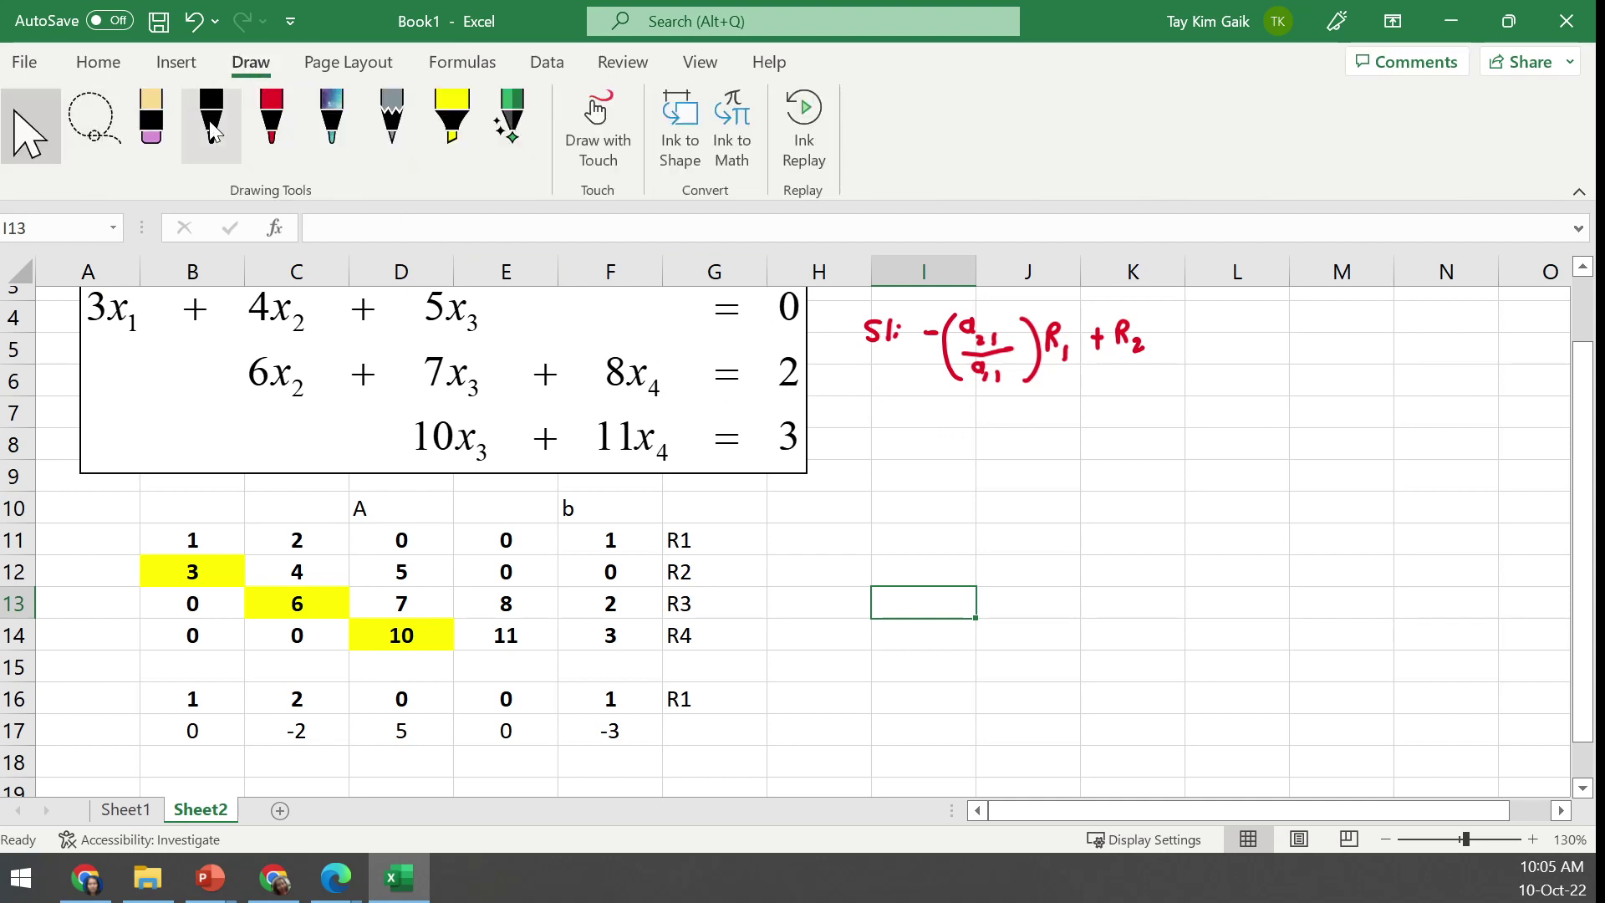
click(271, 121)
mouse_move(873, 415)
mouse_down()
mouse_move(859, 433)
mouse_move(961, 428)
mouse_up()
click(902, 417)
click(900, 430)
mouse_move(299, 586)
mouse_down()
mouse_move(281, 611)
mouse_move(313, 614)
mouse_move(296, 586)
mouse_up()
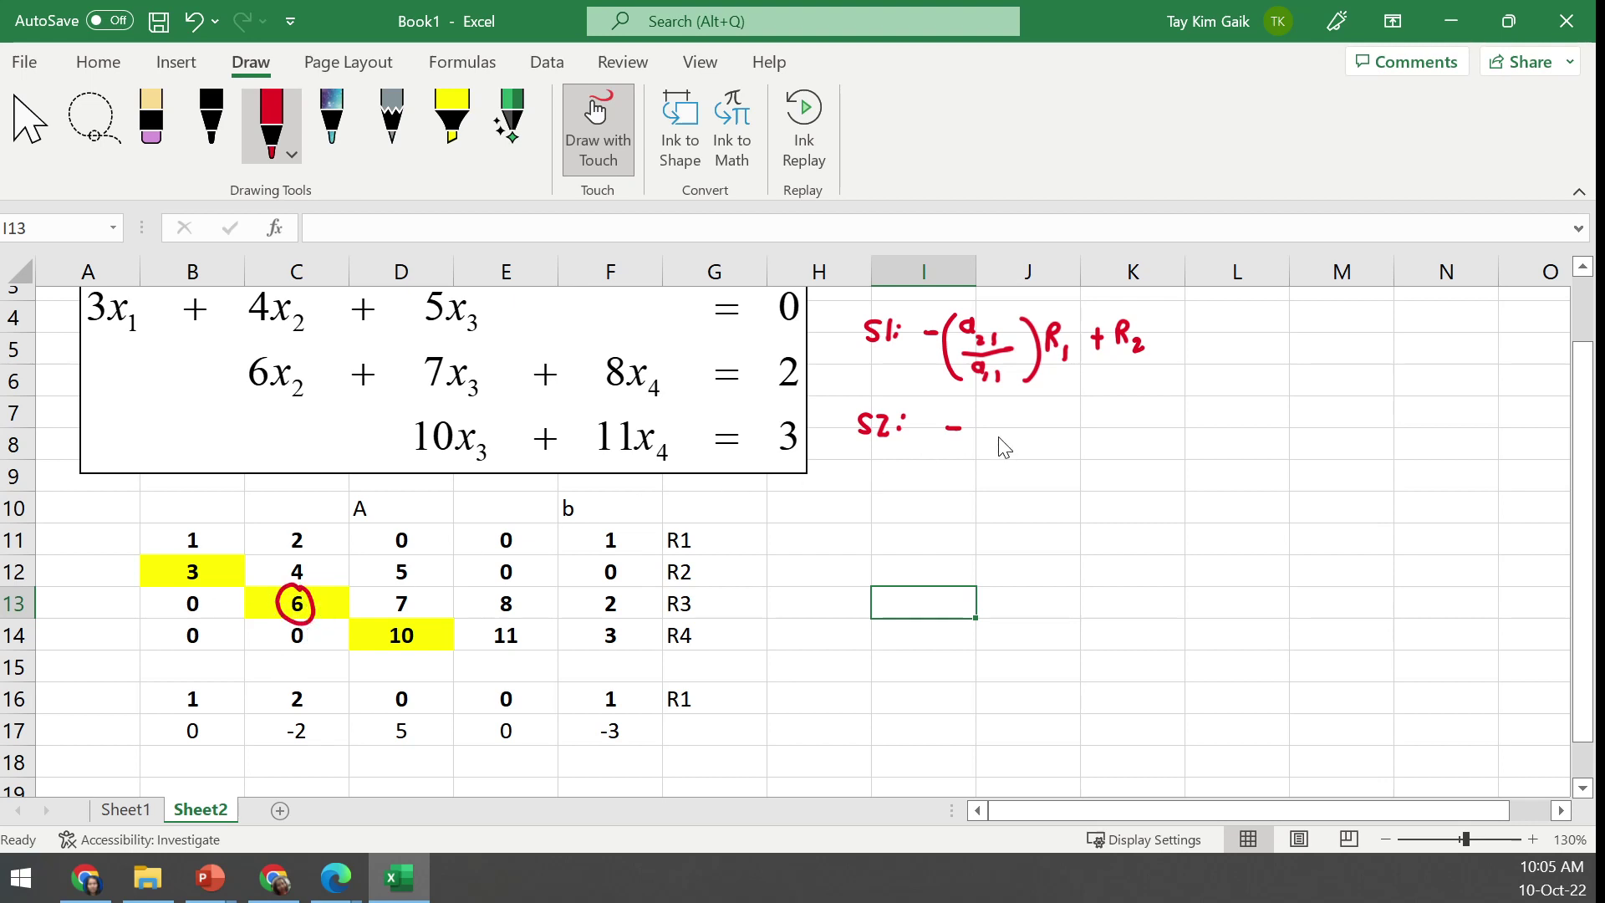
Finish the handwritten S2 formula in red ink as -(a32/a22)R2 + R3, and leave drawing mode
mouse_move(984, 417)
mouse_down()
mouse_move(976, 462)
mouse_move(995, 435)
mouse_move(1053, 450)
mouse_up()
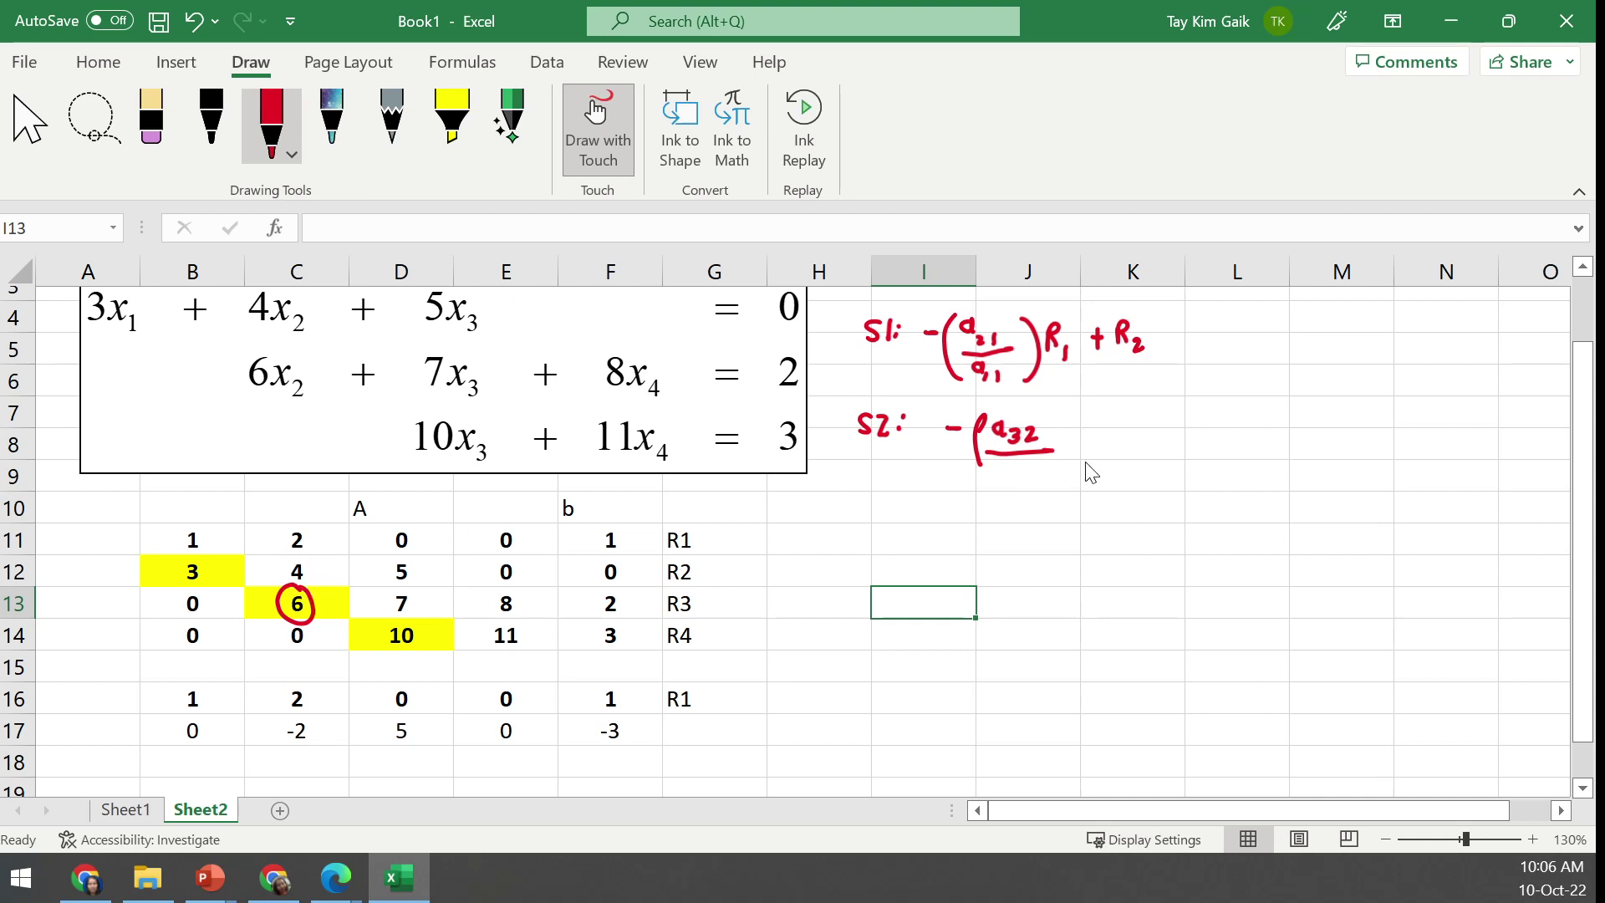
drag(1014, 470, 1037, 479)
mouse_move(1052, 415)
mouse_down()
mouse_move(1059, 483)
mouse_move(1080, 443)
mouse_move(1167, 460)
mouse_up()
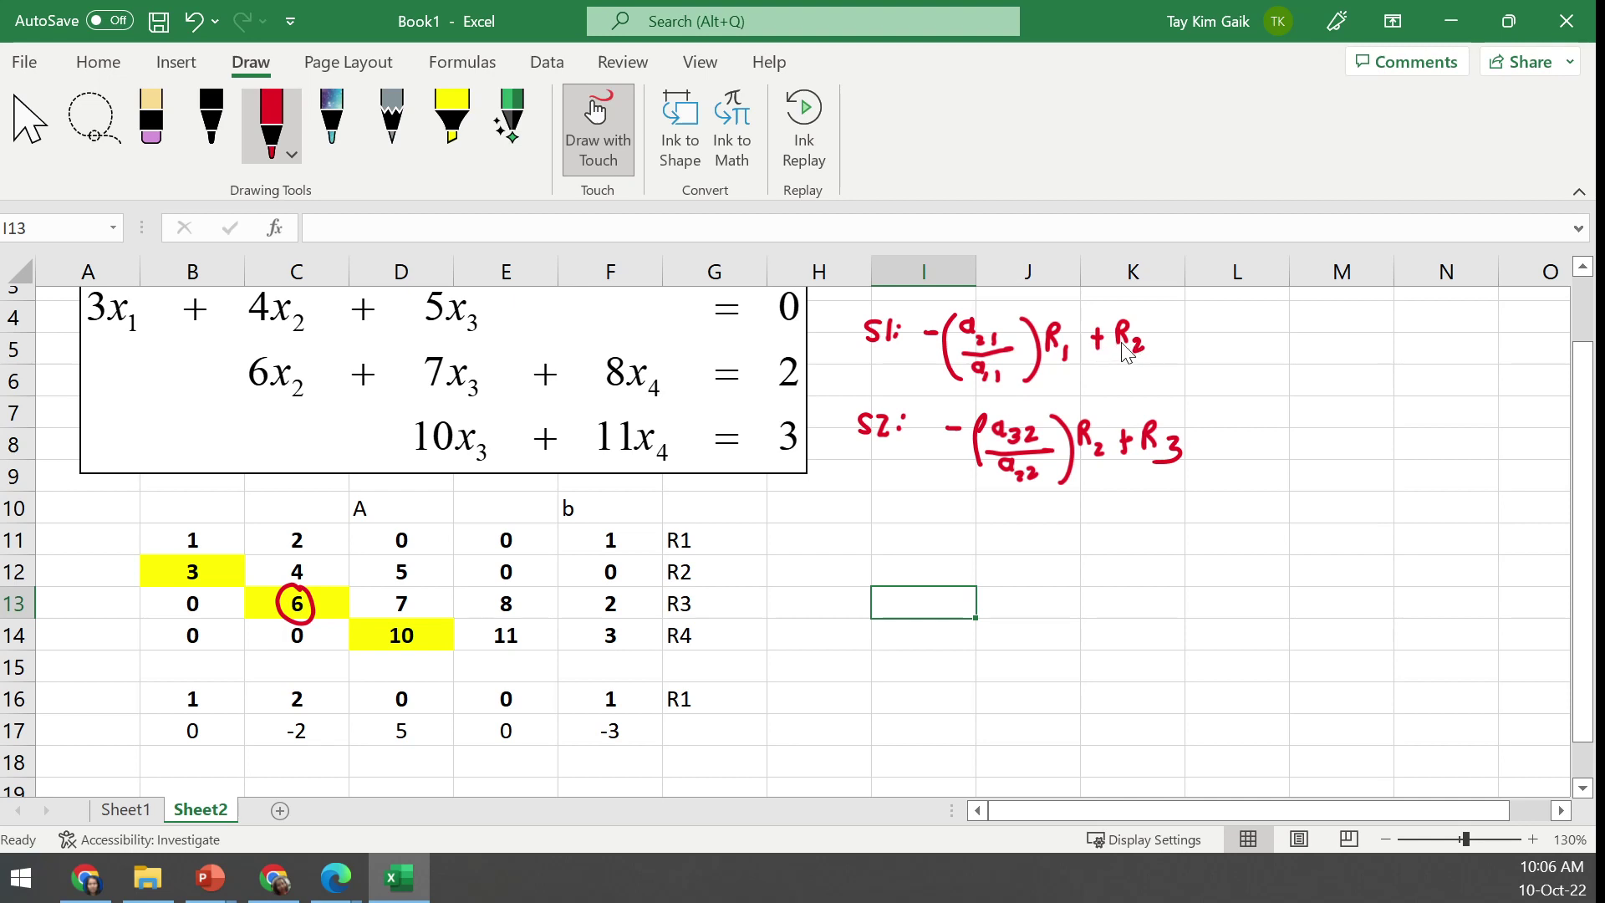
click(1582, 789)
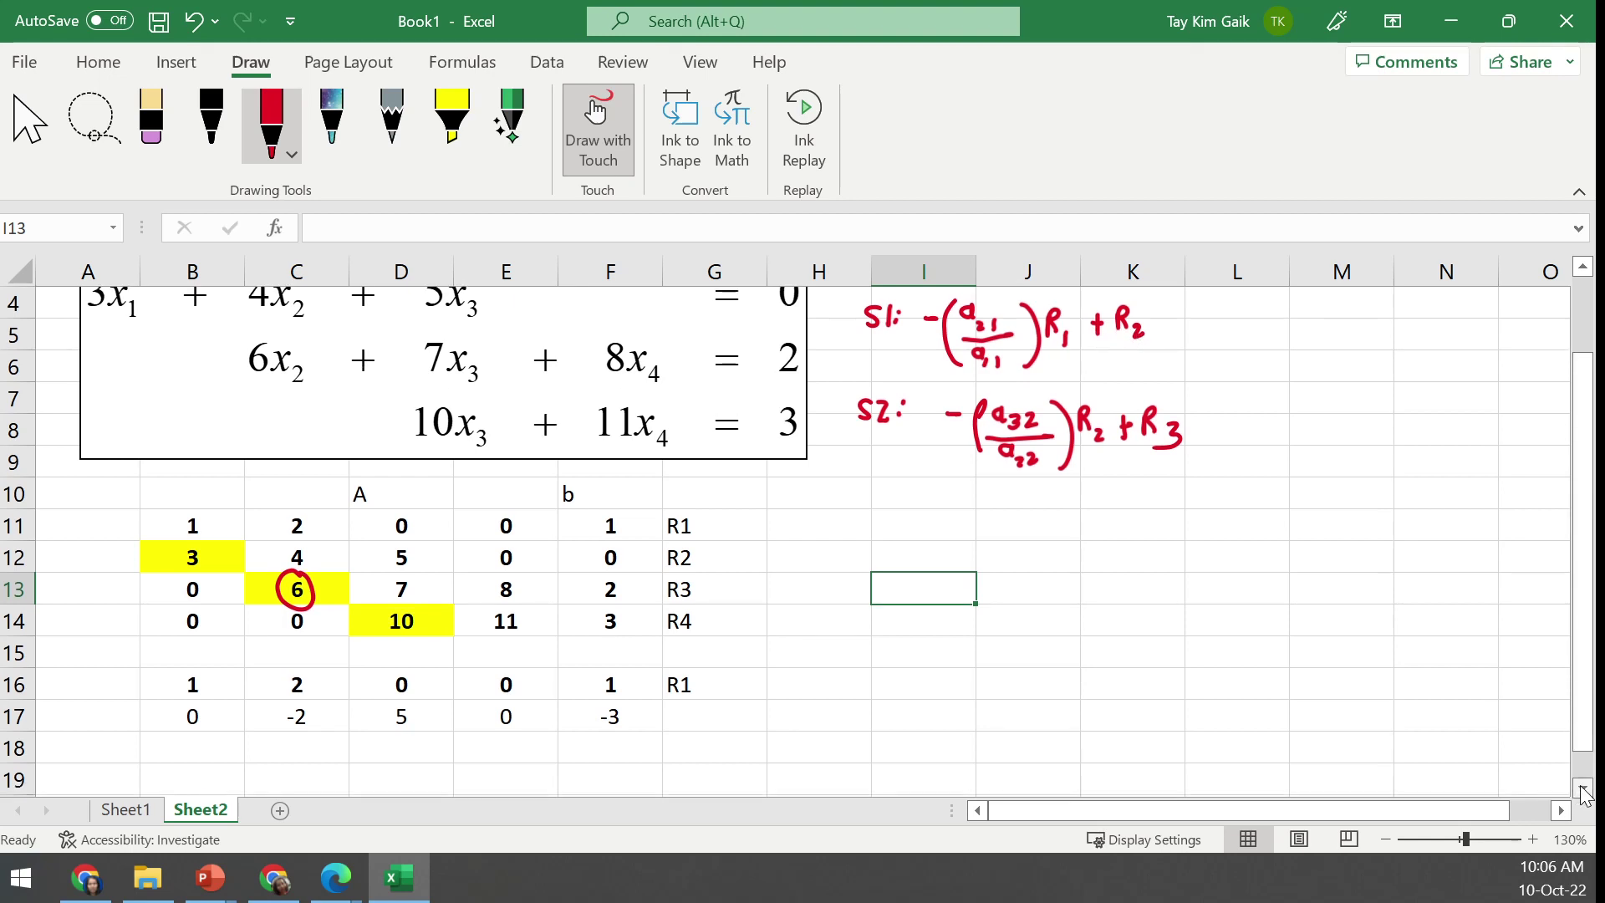
click(1582, 789)
click(30, 122)
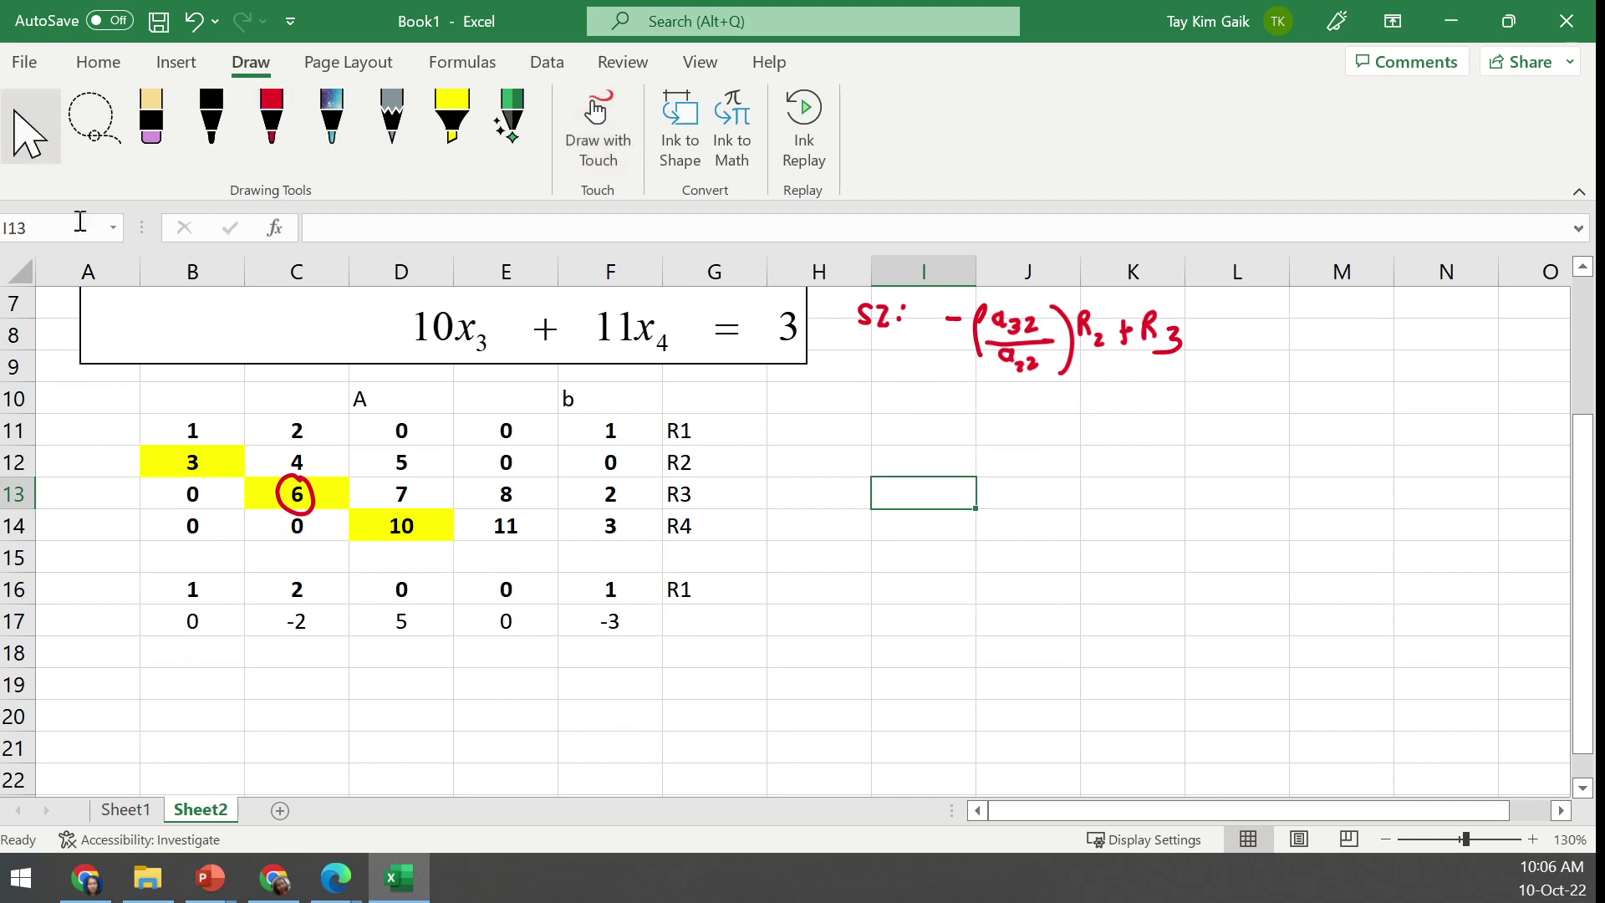
Enter the formula =-C13/C12*C12+C13 in C18 to apply the S2 row operation
click(289, 649)
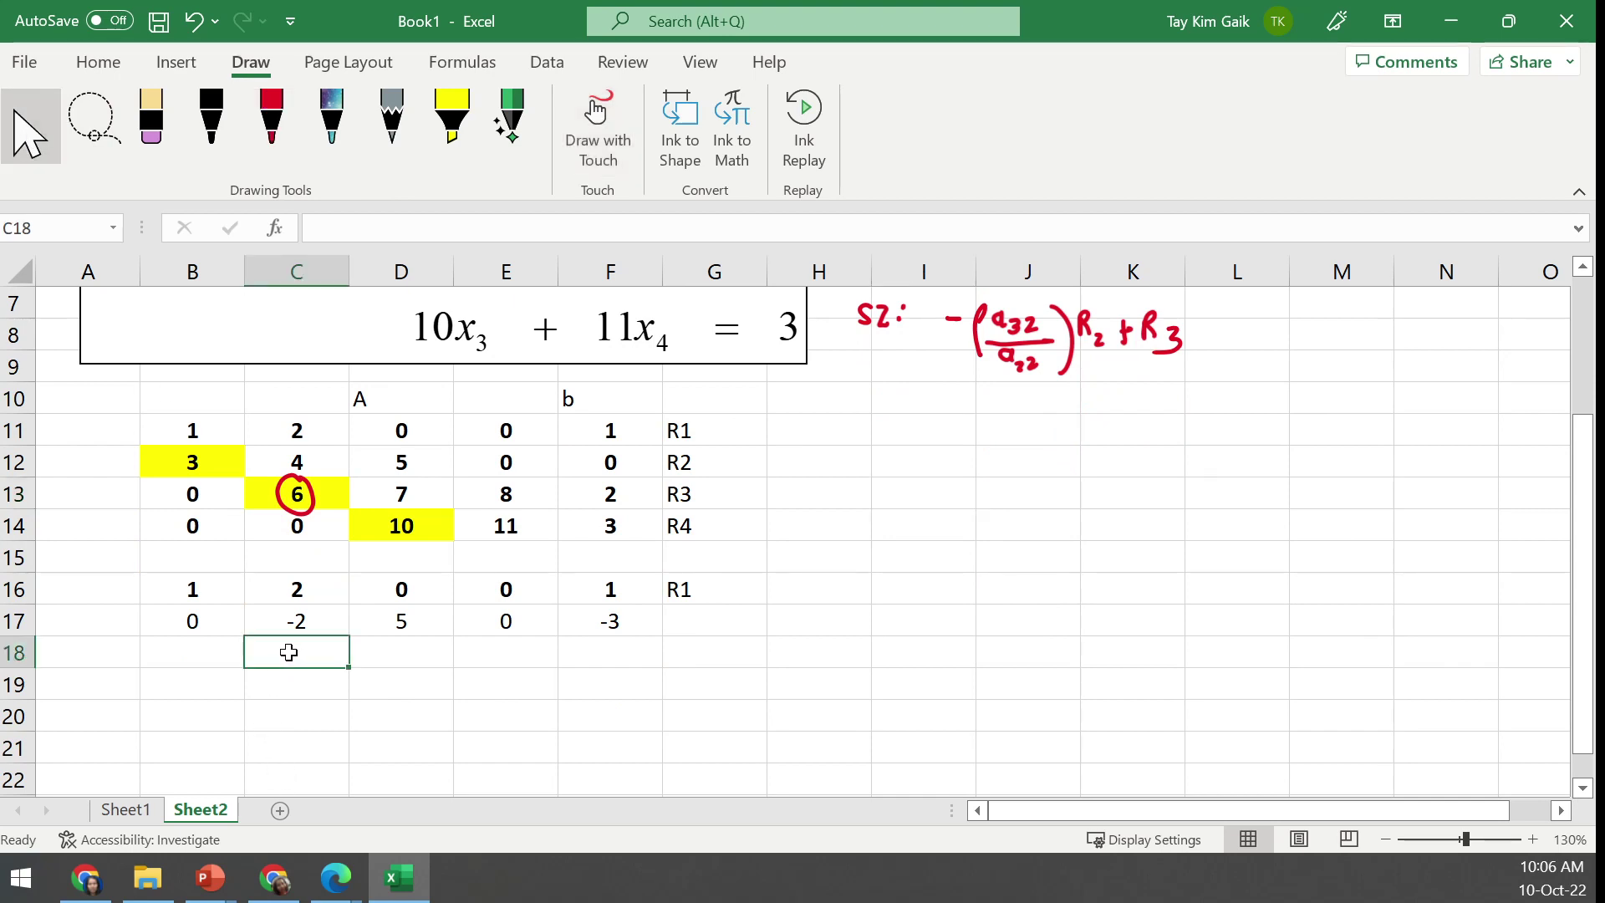
text(=-)
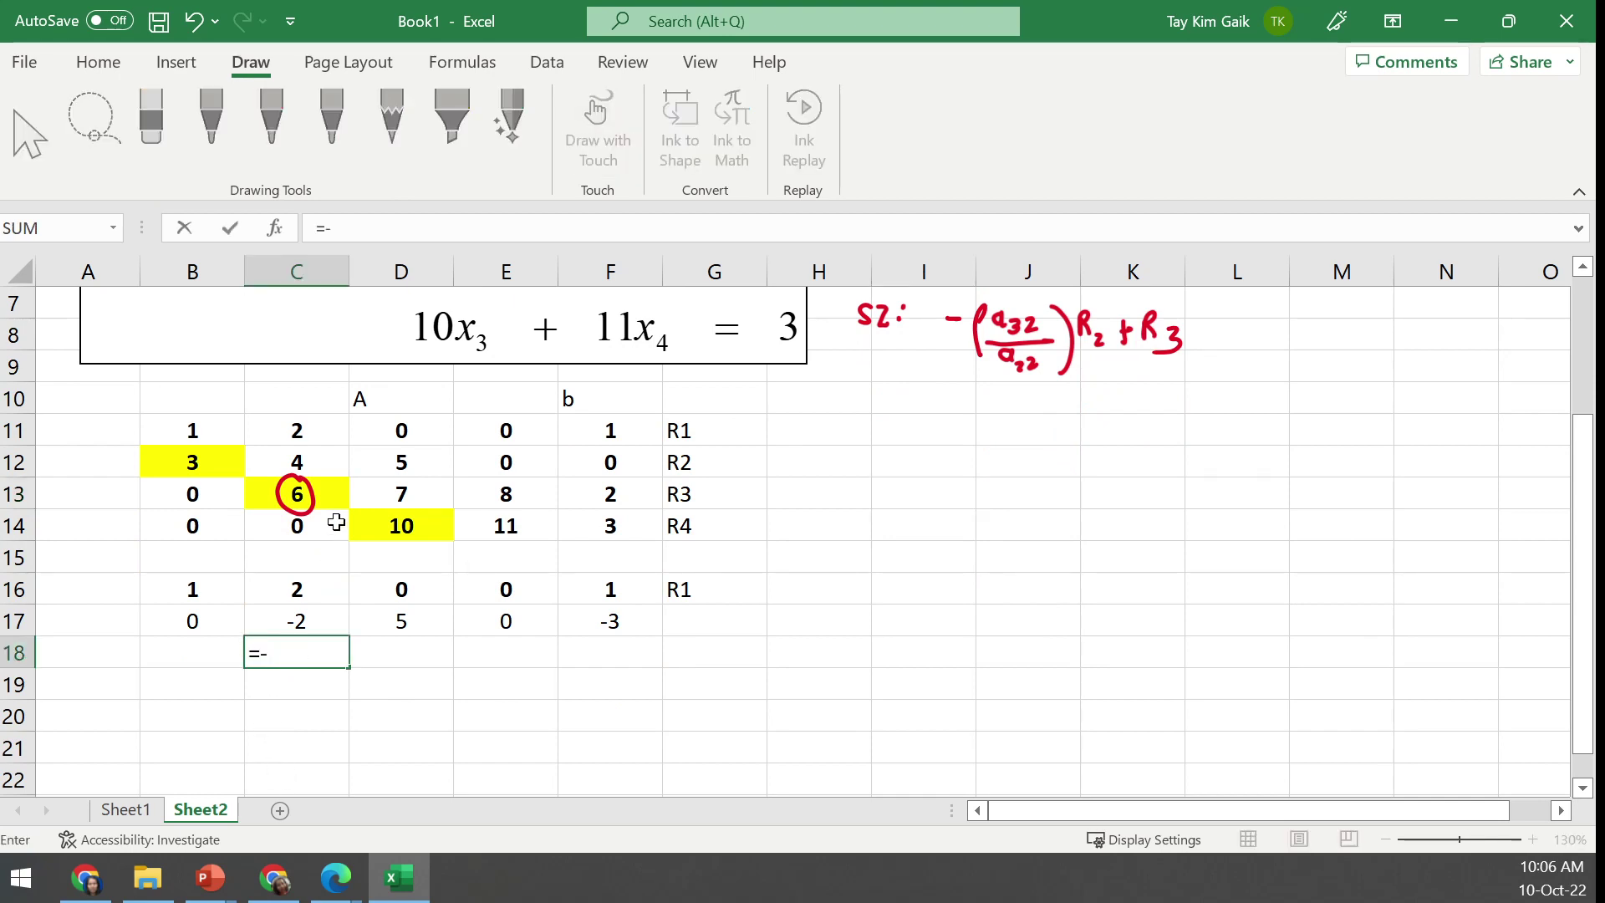
click(331, 492)
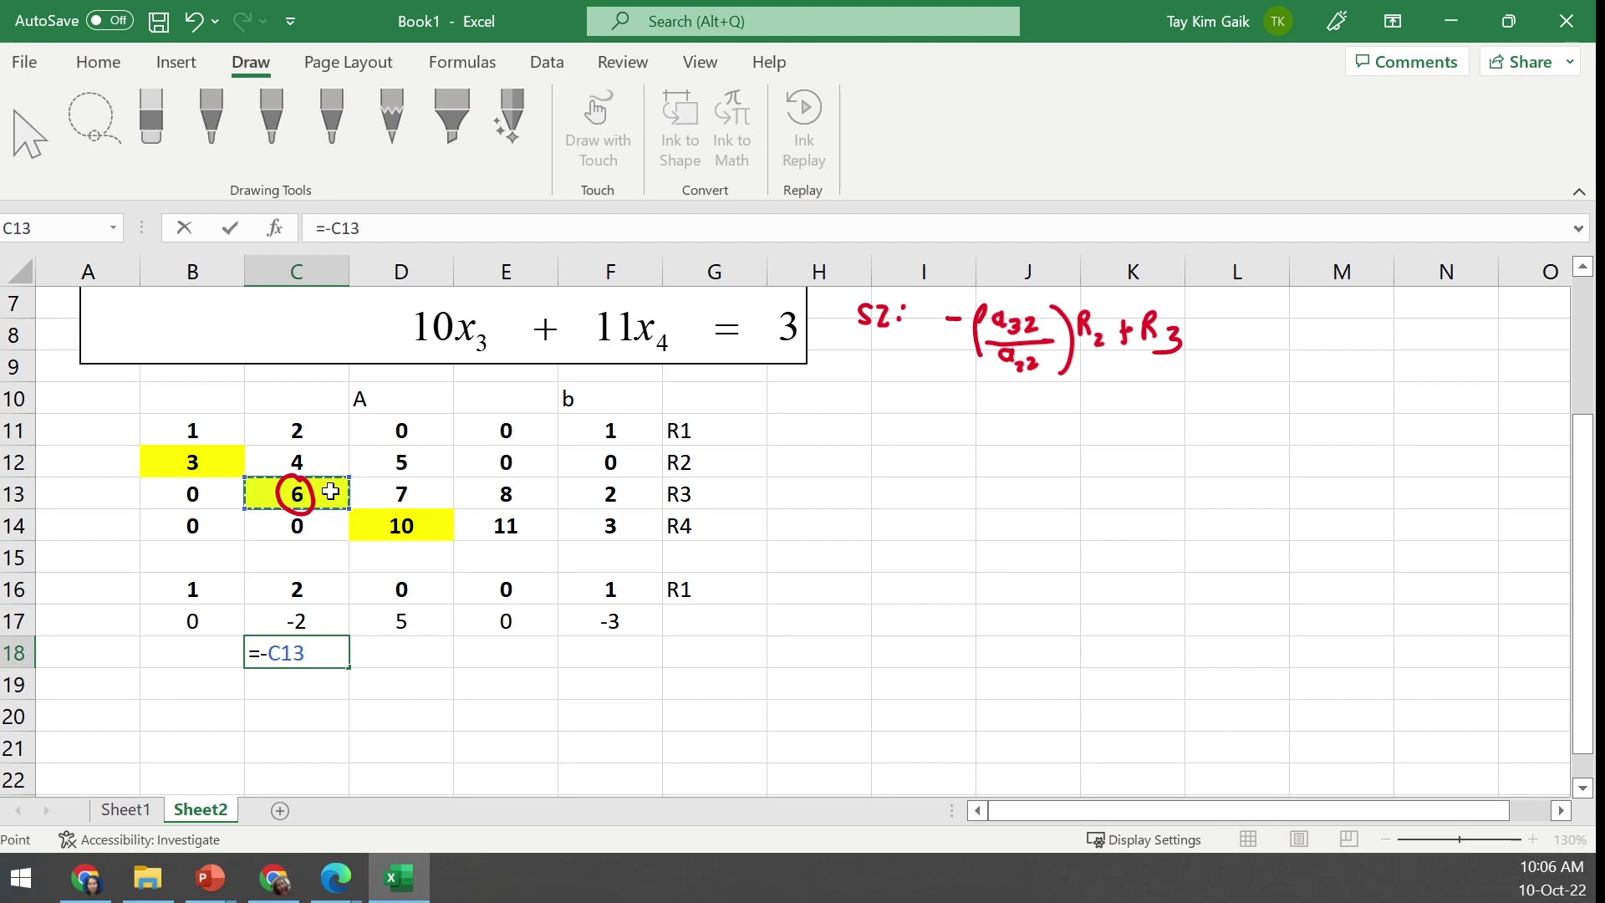
text(/)
click(324, 462)
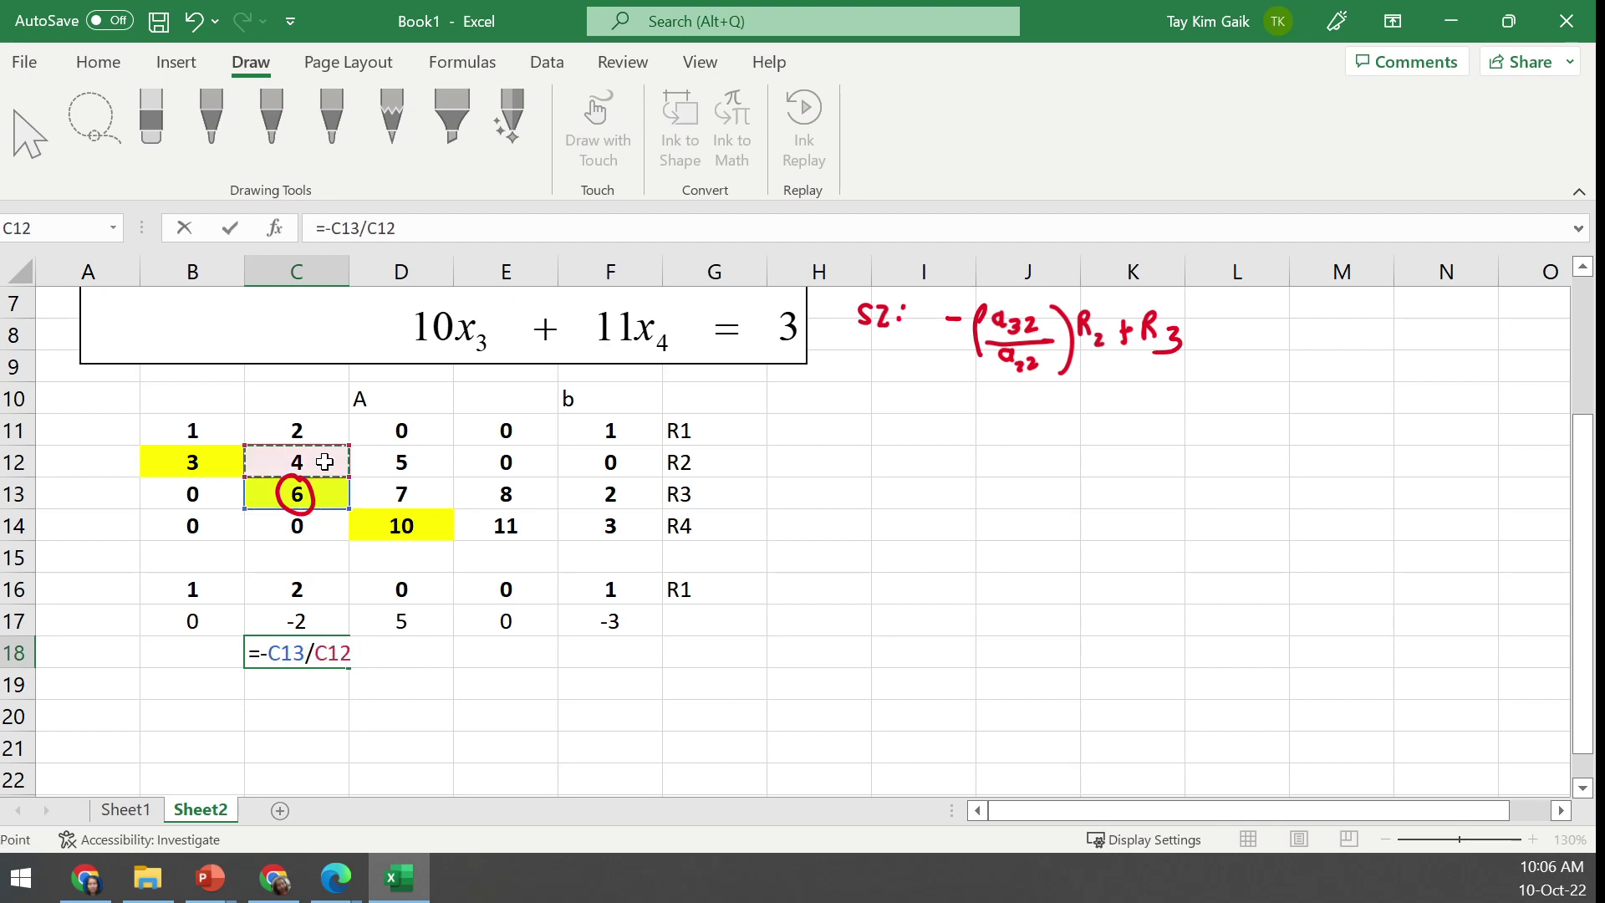
text(*)
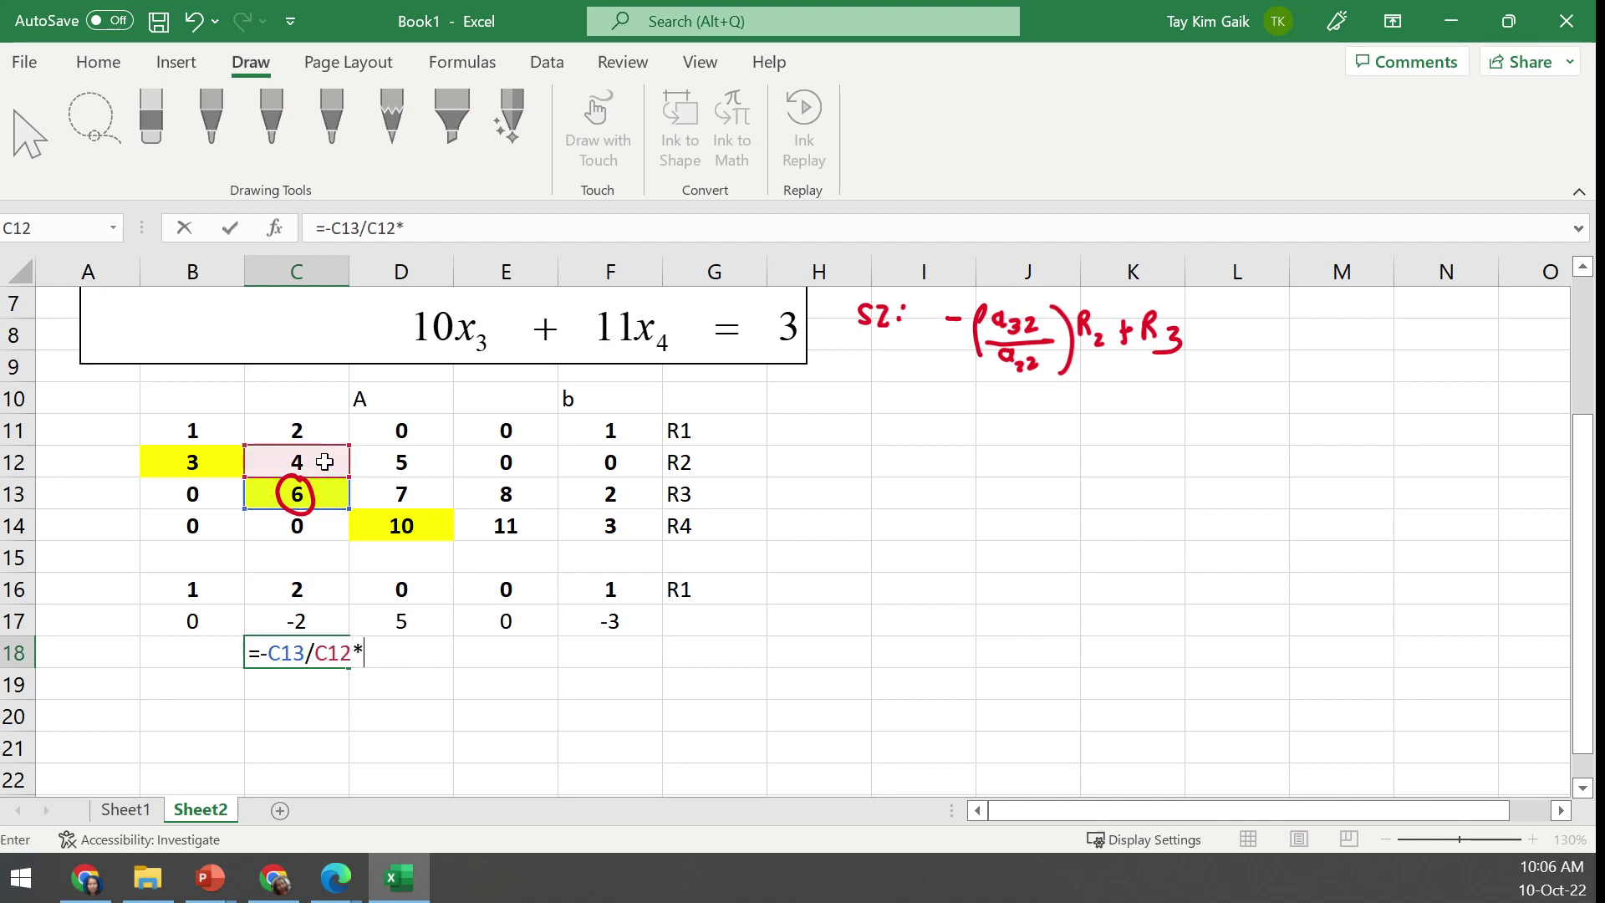
click(324, 461)
text(+)
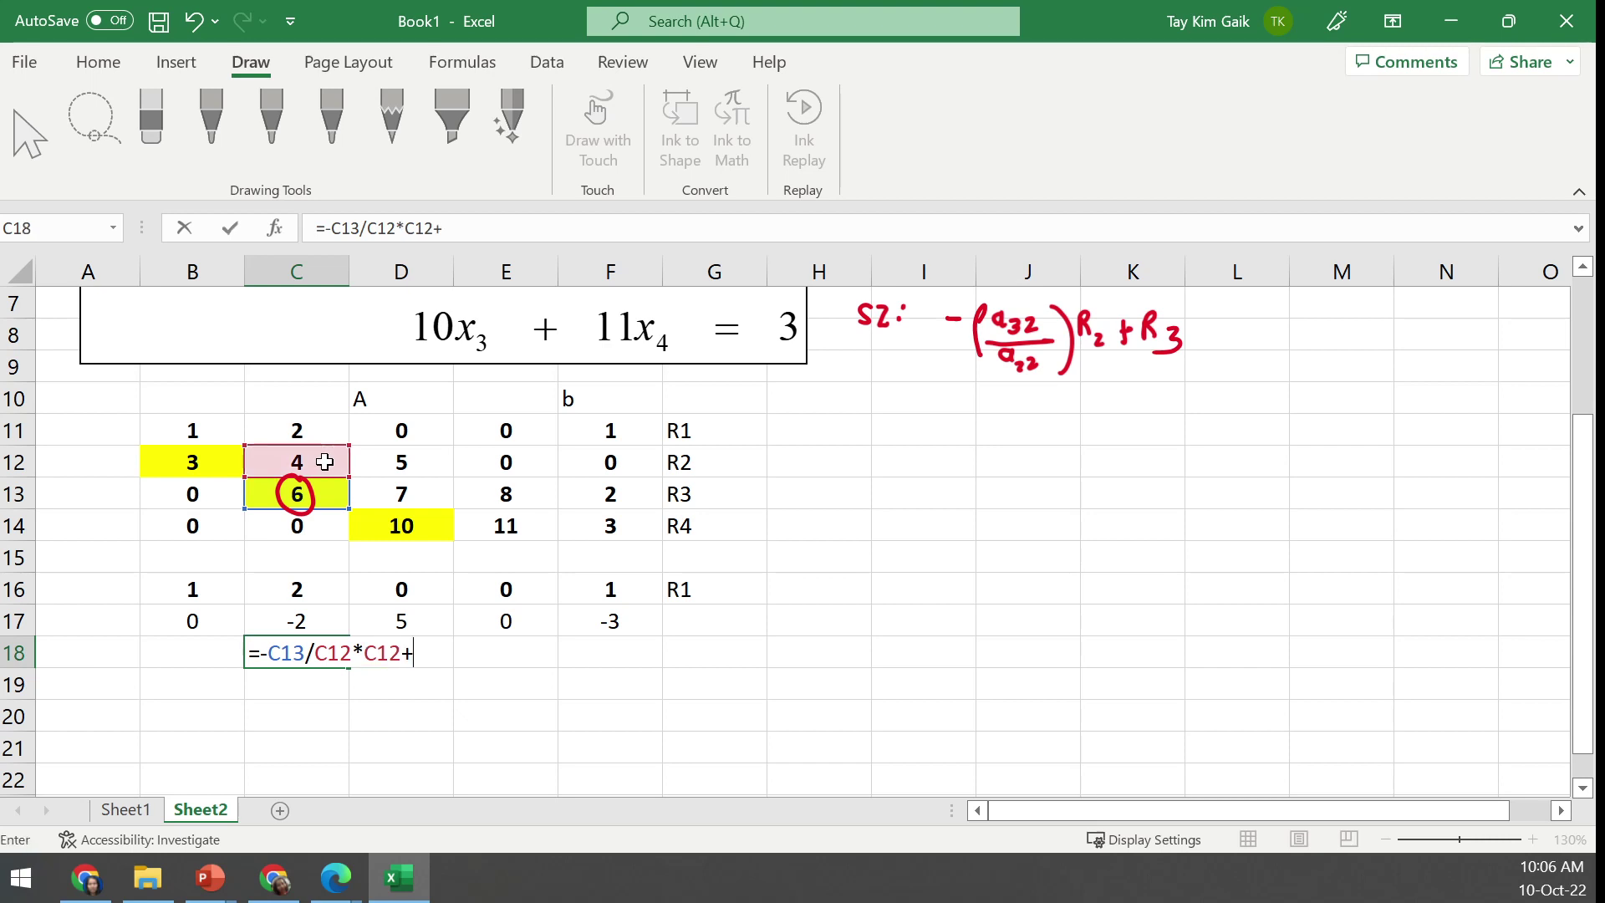
click(339, 494)
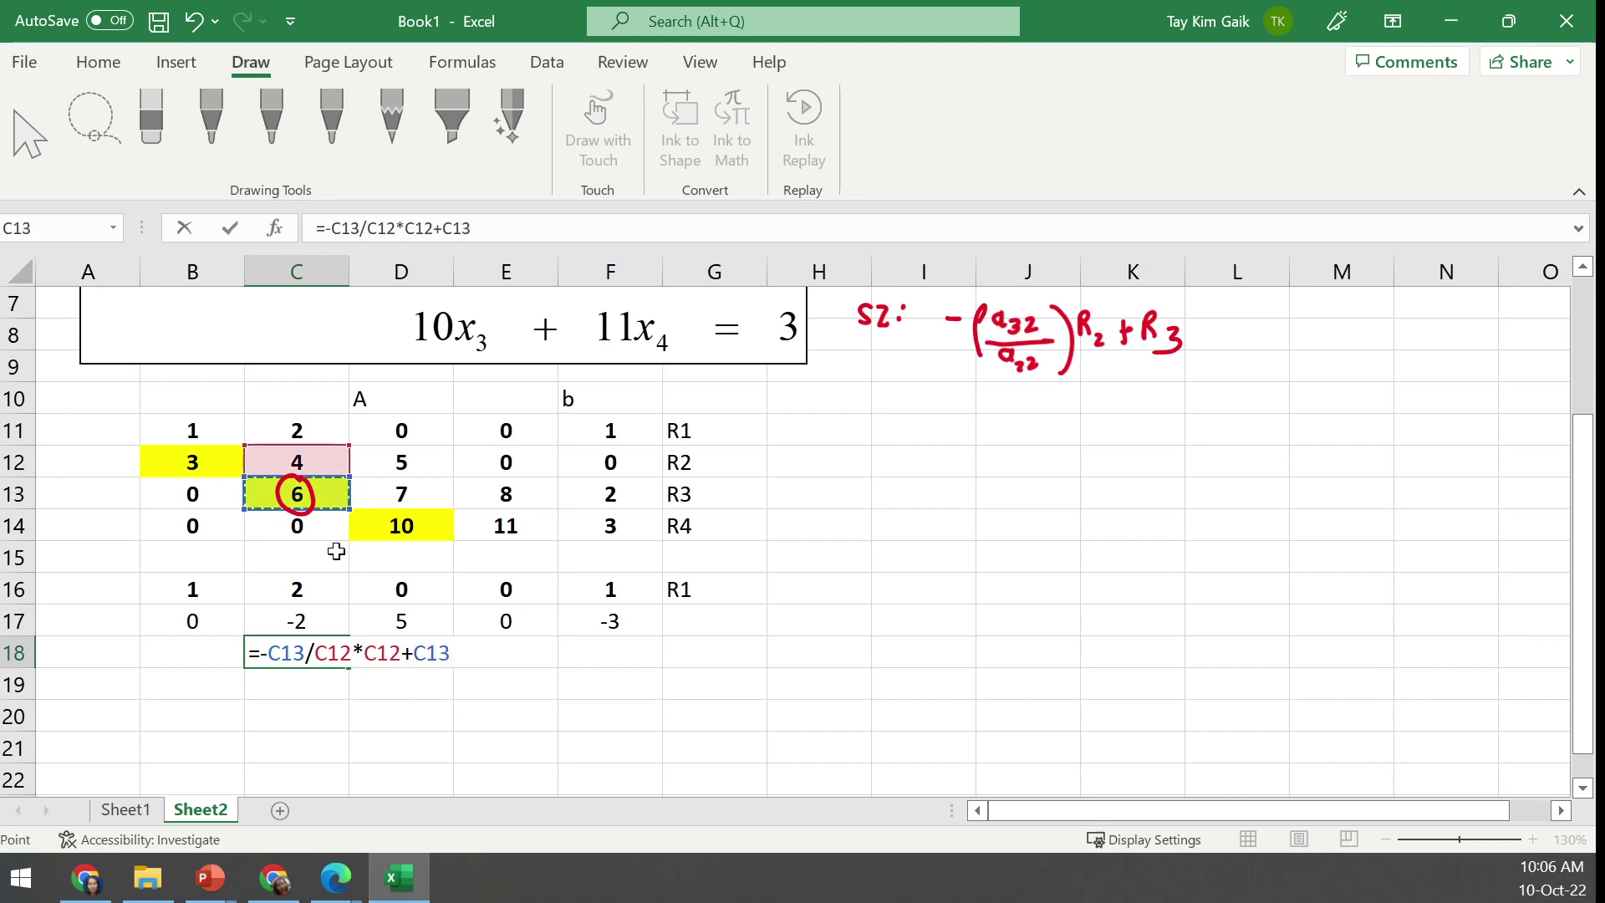
Bracket the ratio in the C18 formula and make its references absolute, giving =-($C$13/$C$12)*C12+C13
click(352, 651)
text())
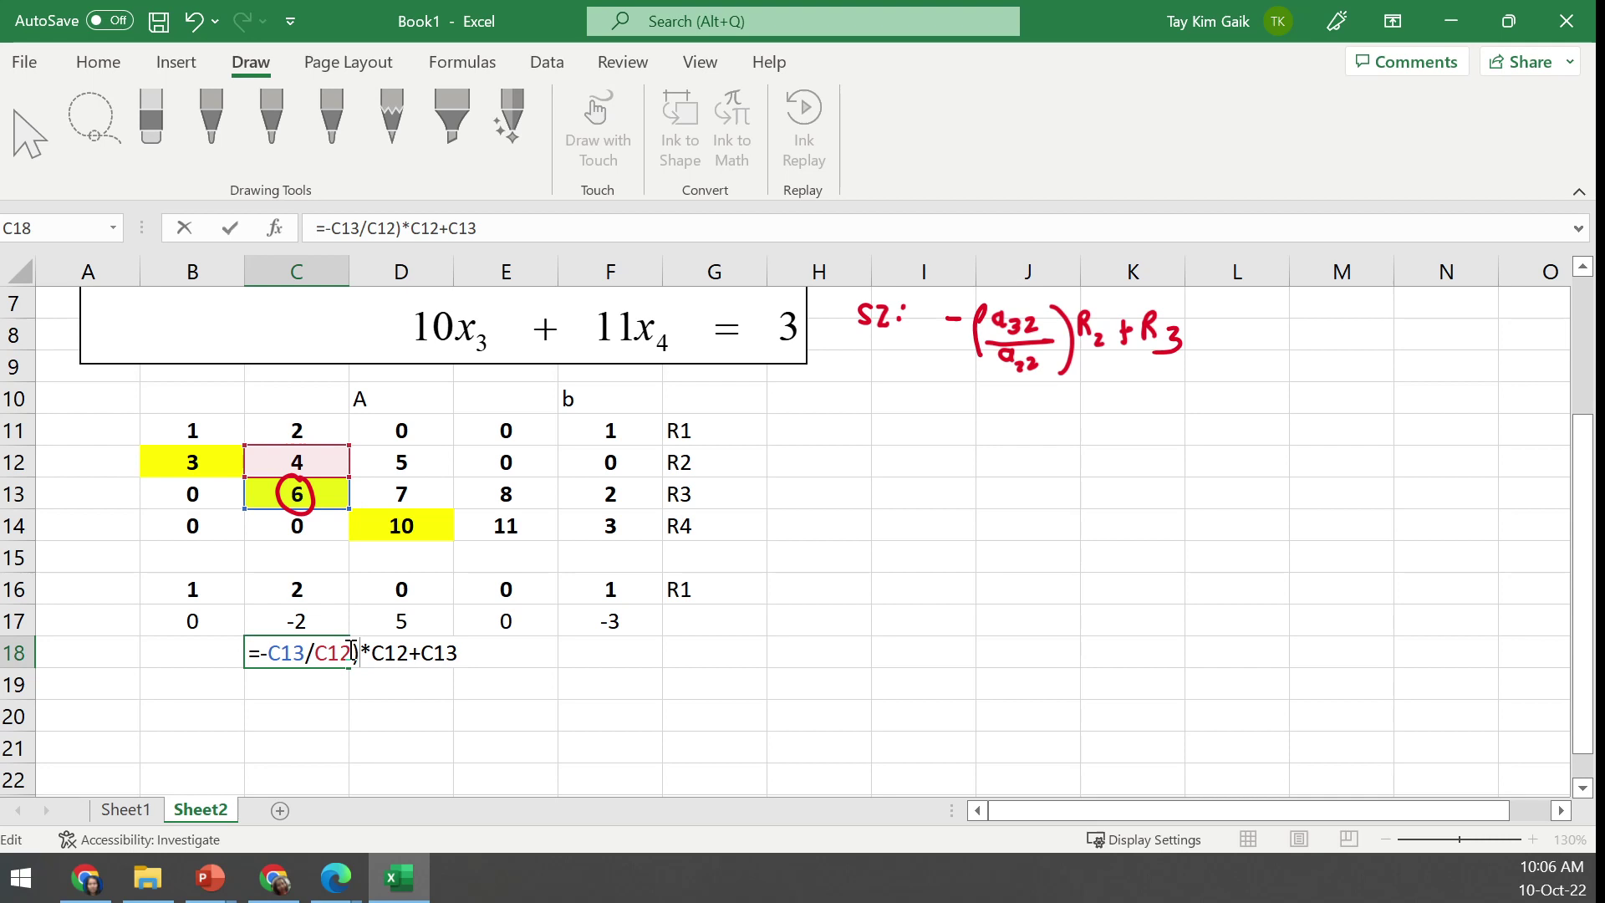
click(269, 653)
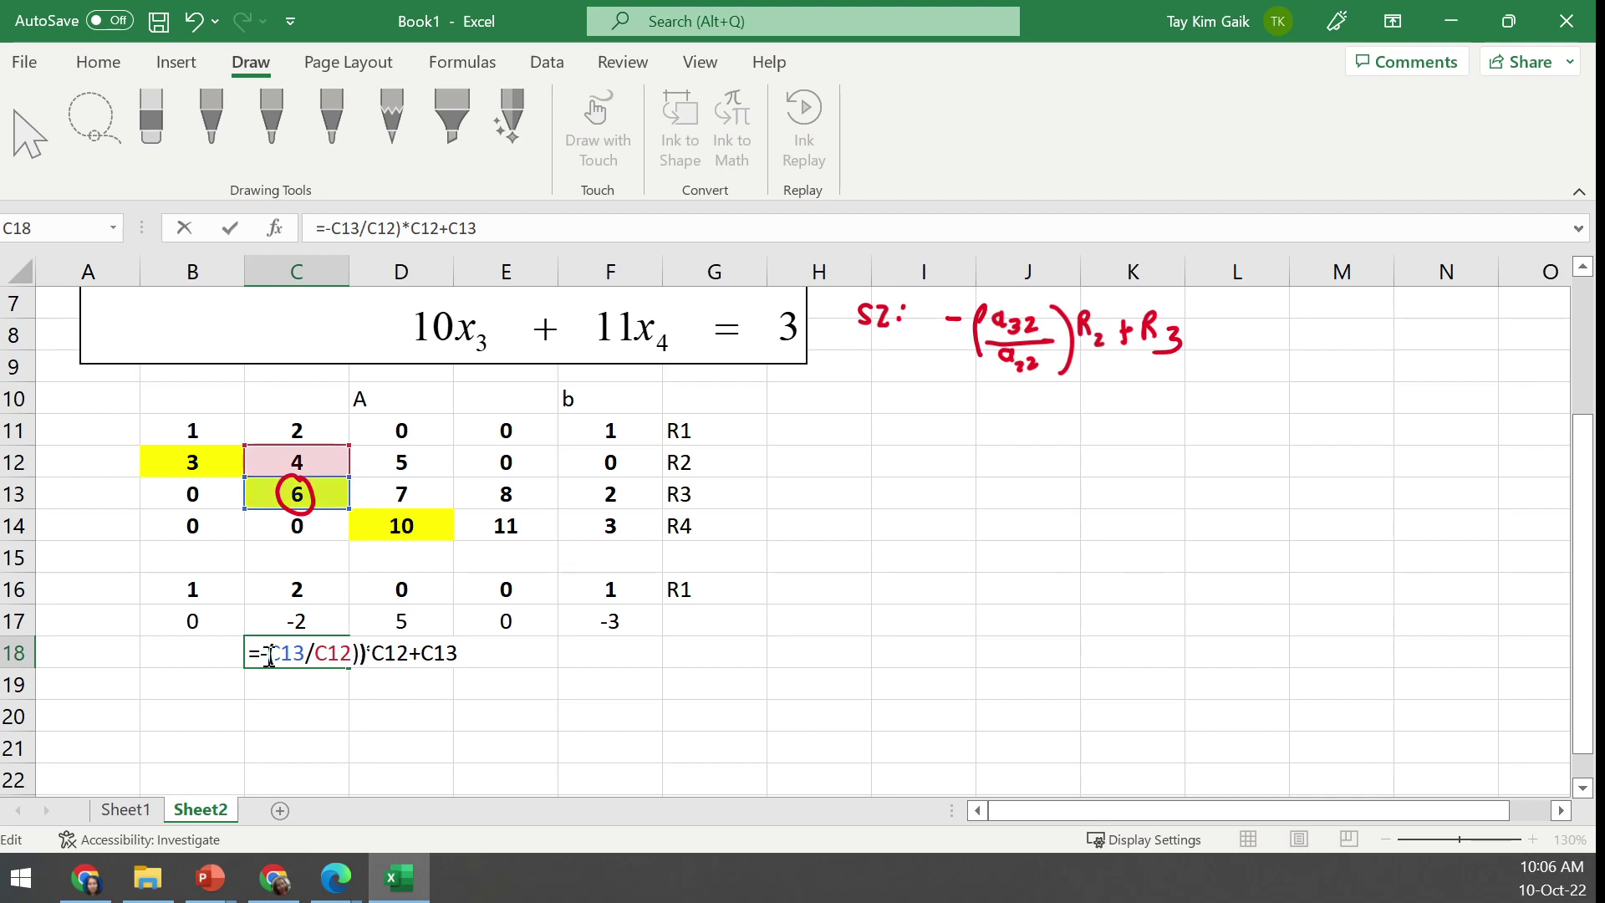
text(()
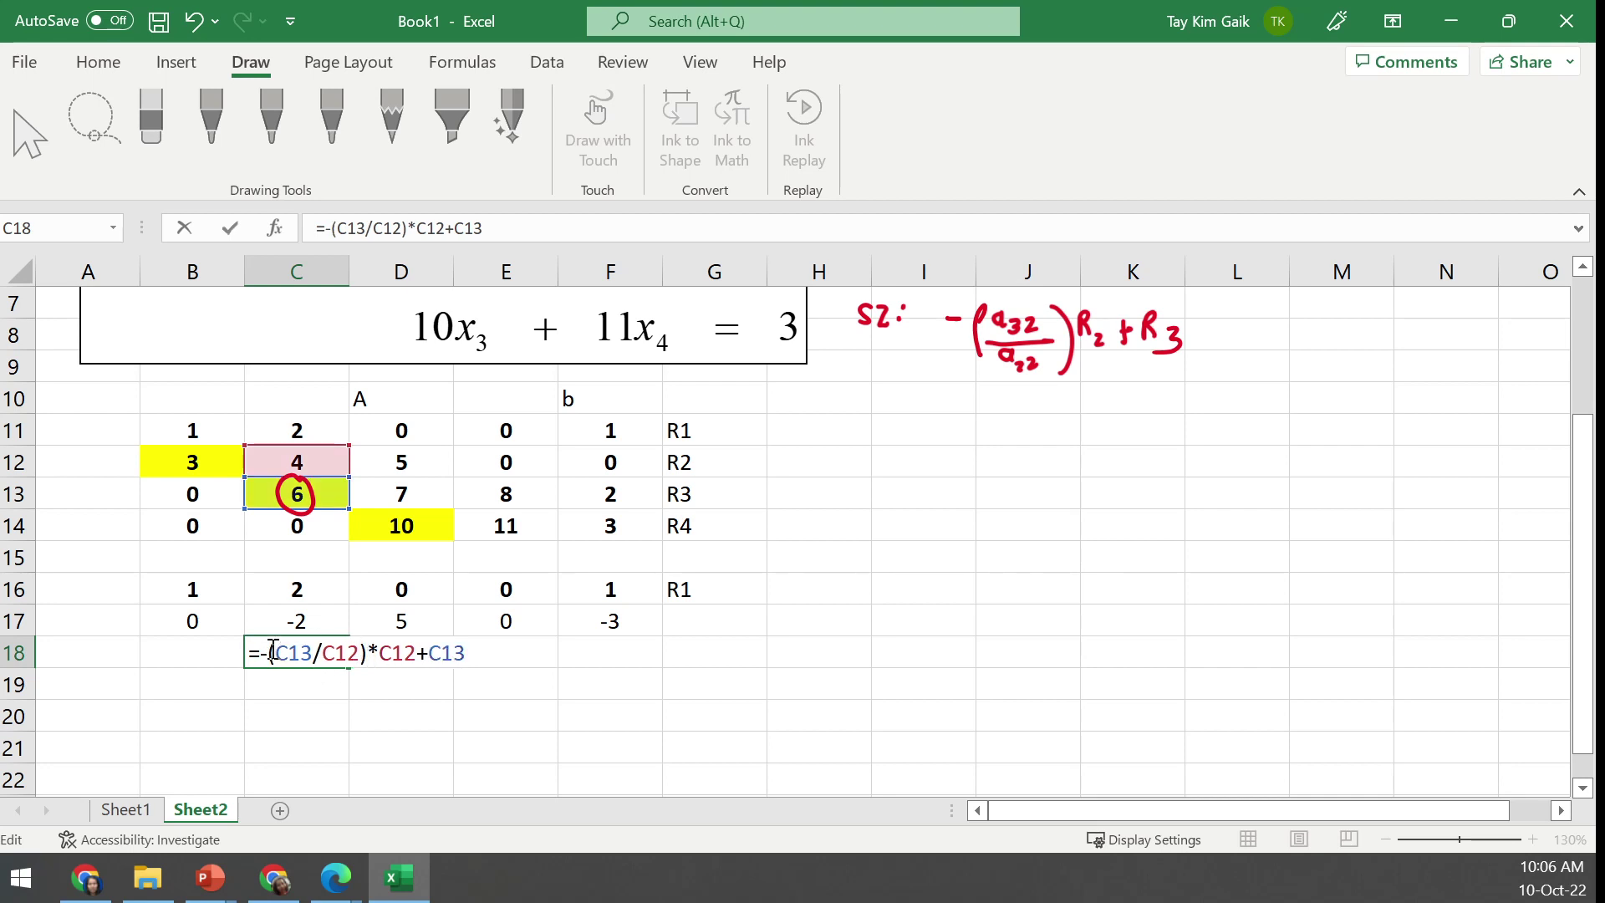
text($)
click(302, 654)
text($)
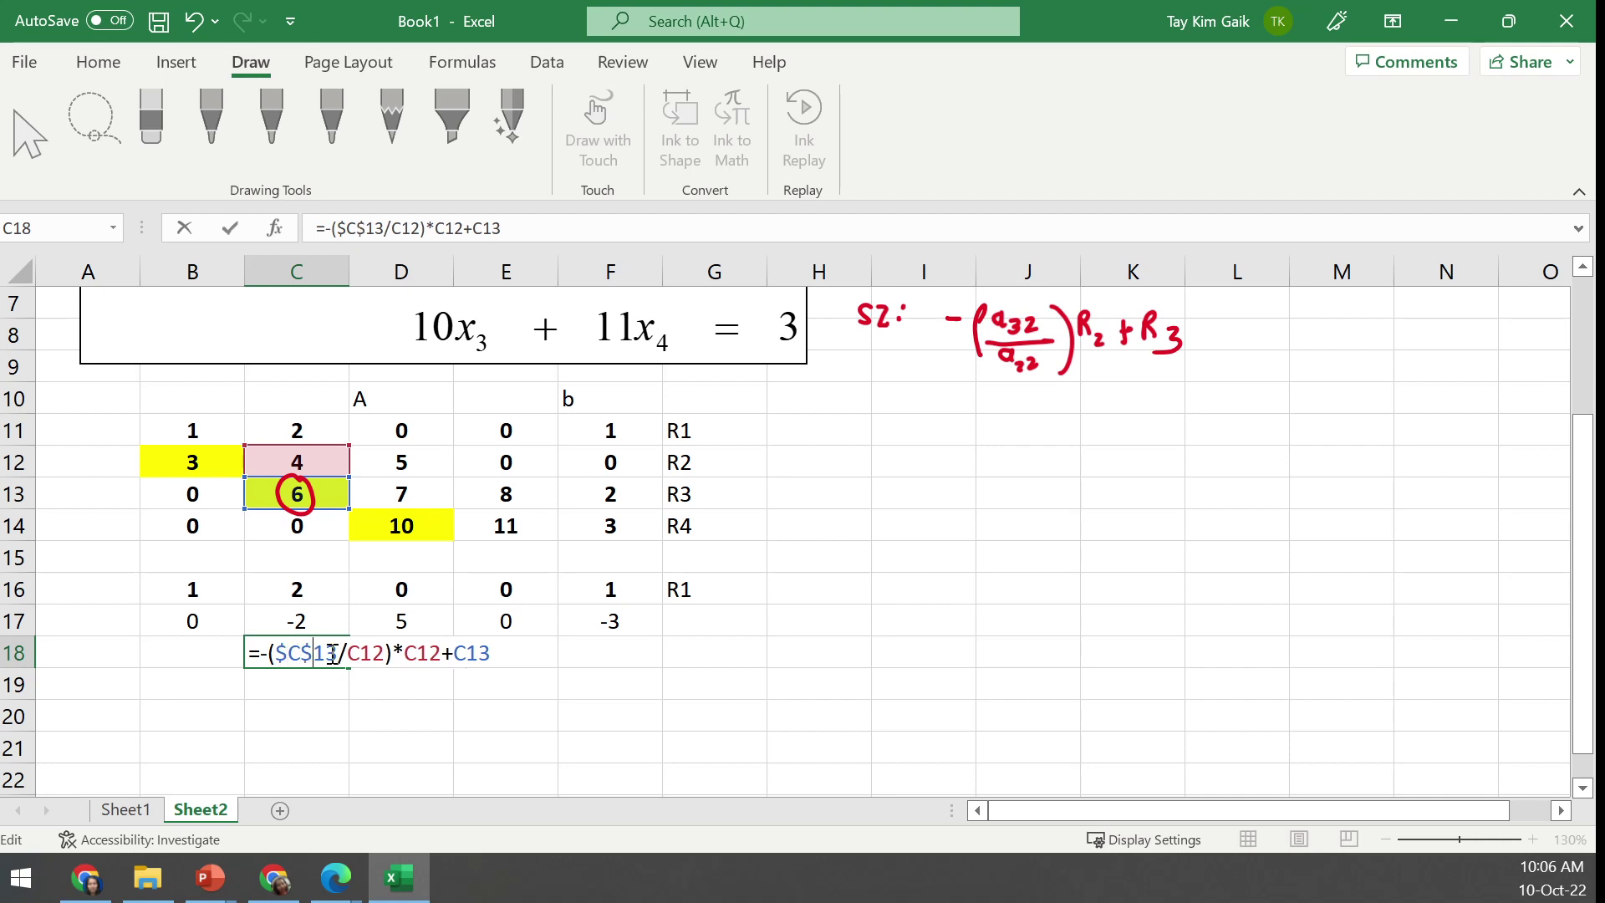
click(348, 653)
text($)
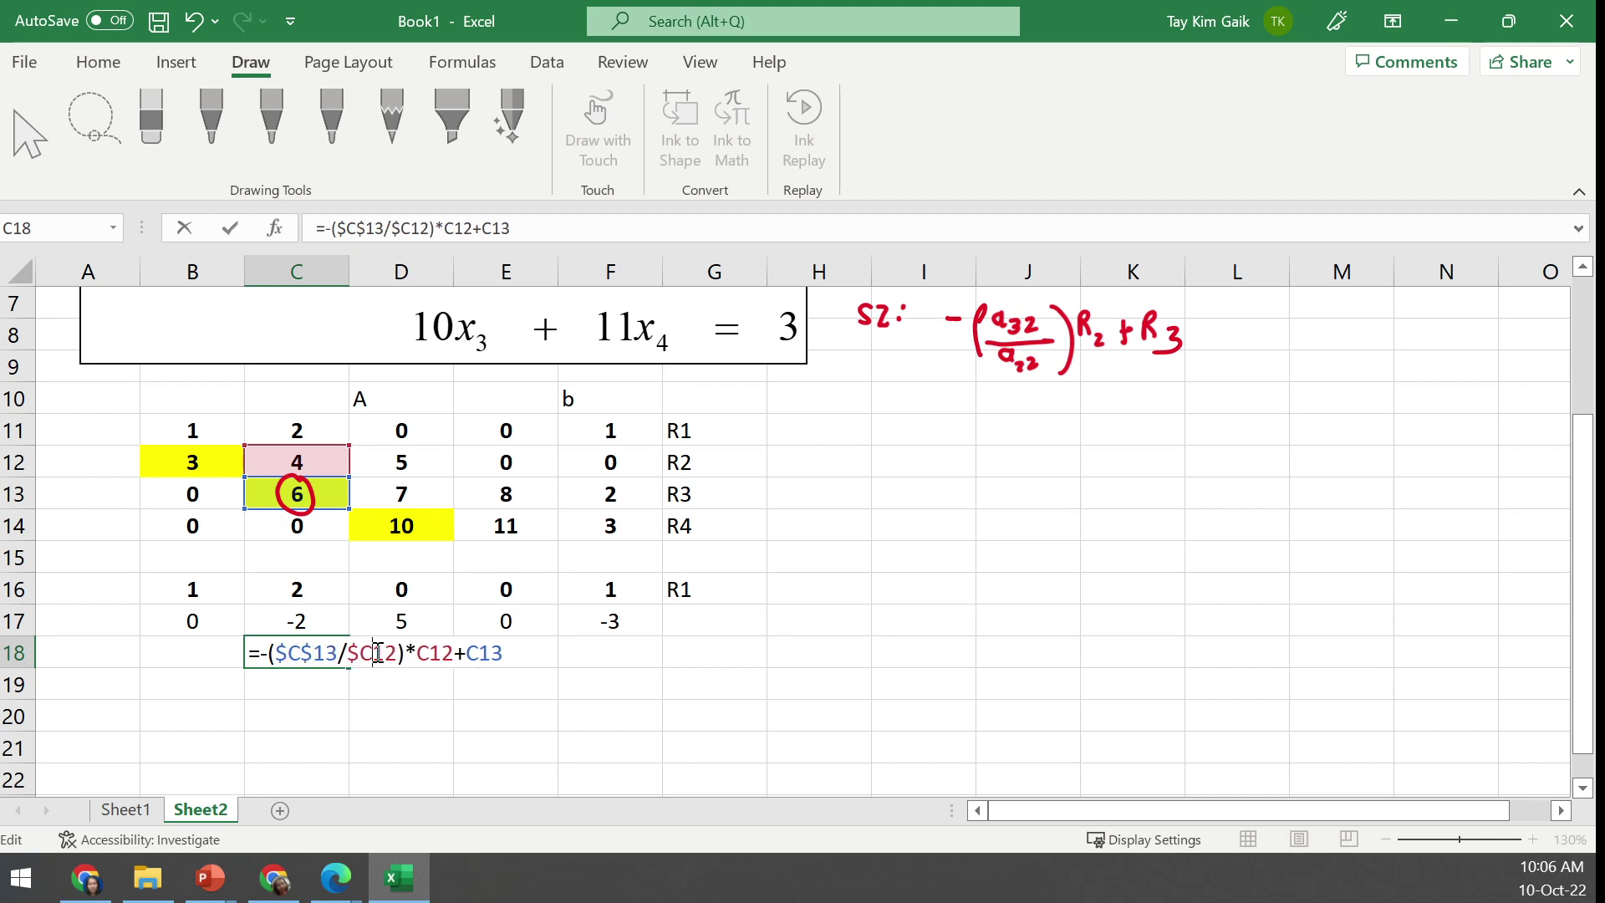
click(377, 653)
text($)
click(227, 228)
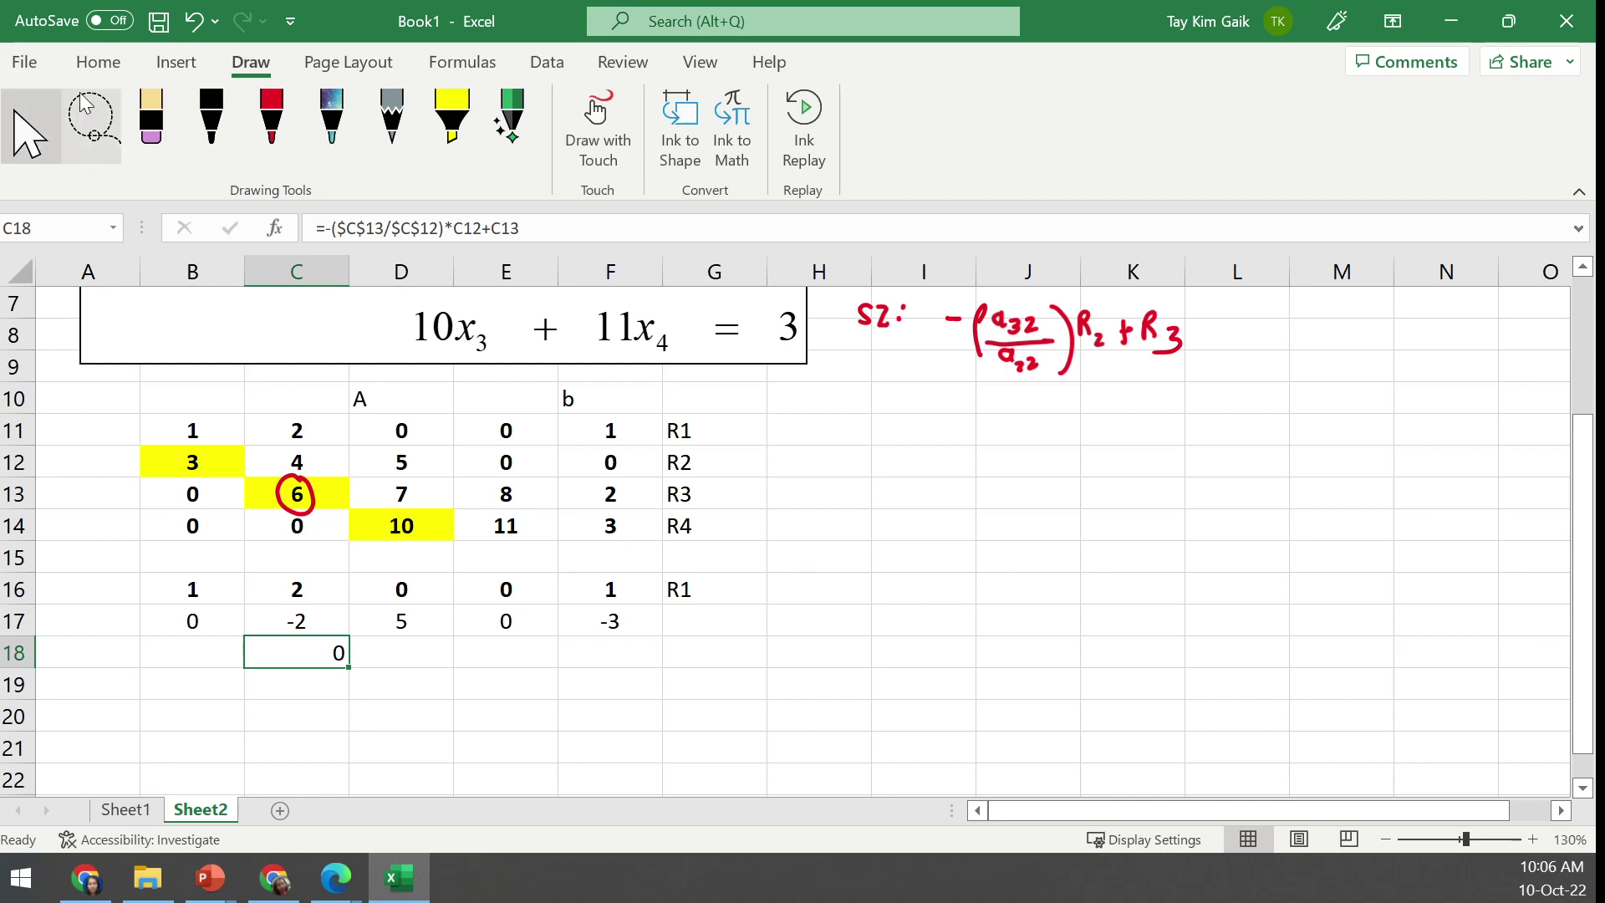
Centre C18 and fill its formula back to B18 and across to F18
click(98, 62)
click(435, 150)
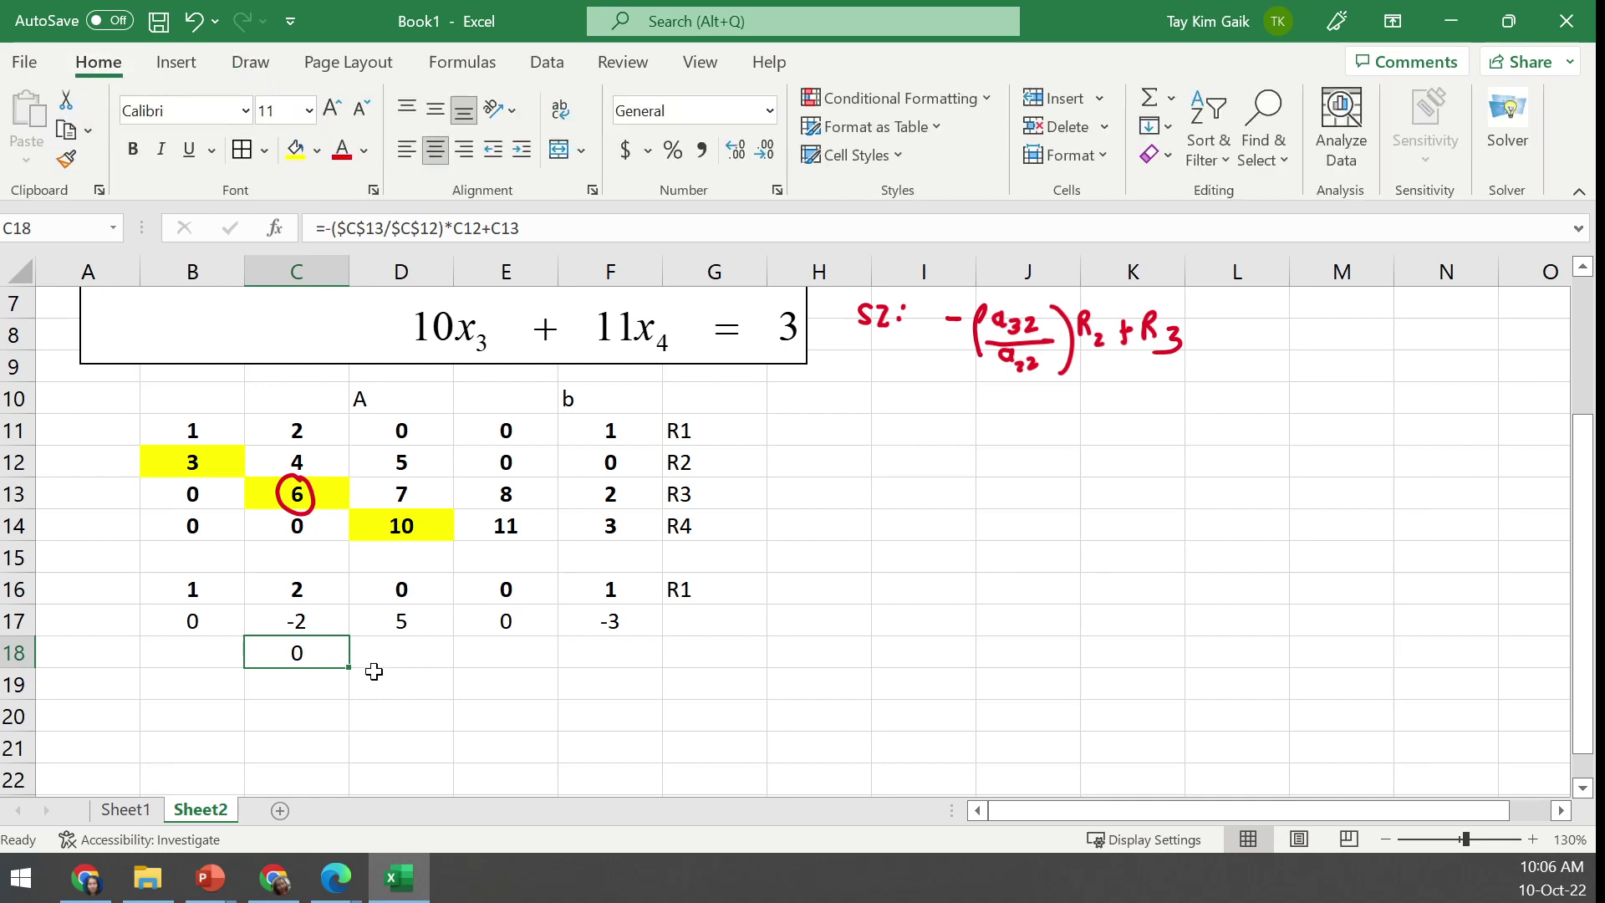
drag(351, 670, 169, 672)
click(284, 654)
click(401, 235)
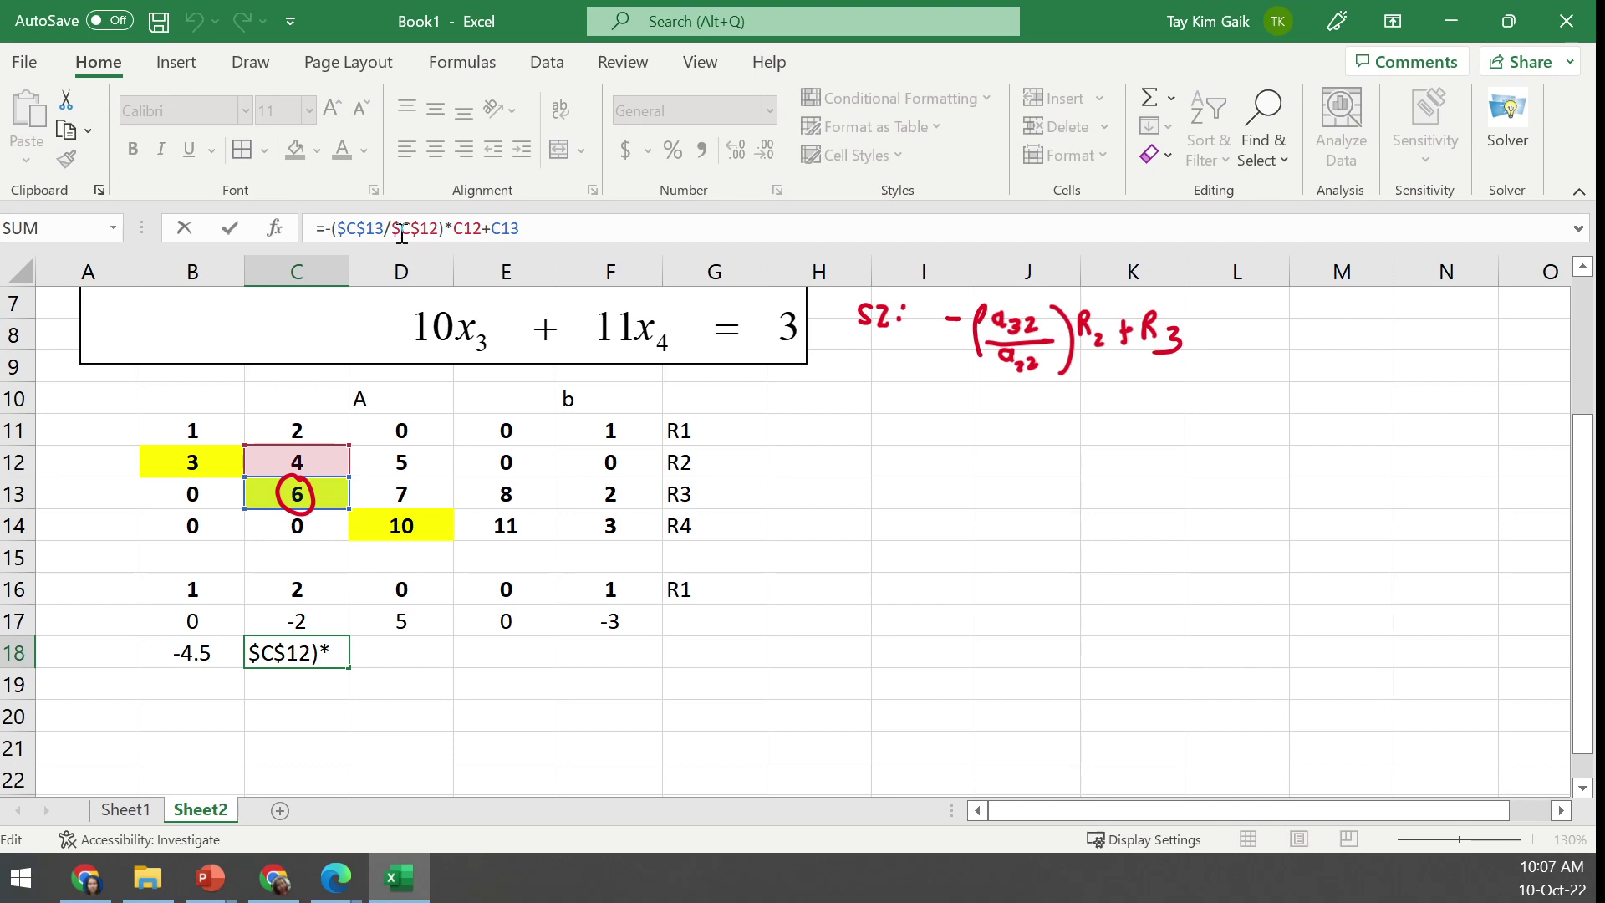
click(230, 227)
drag(348, 667, 649, 678)
Check which cells the C18 formula refers to and fill it into B18 again
click(275, 648)
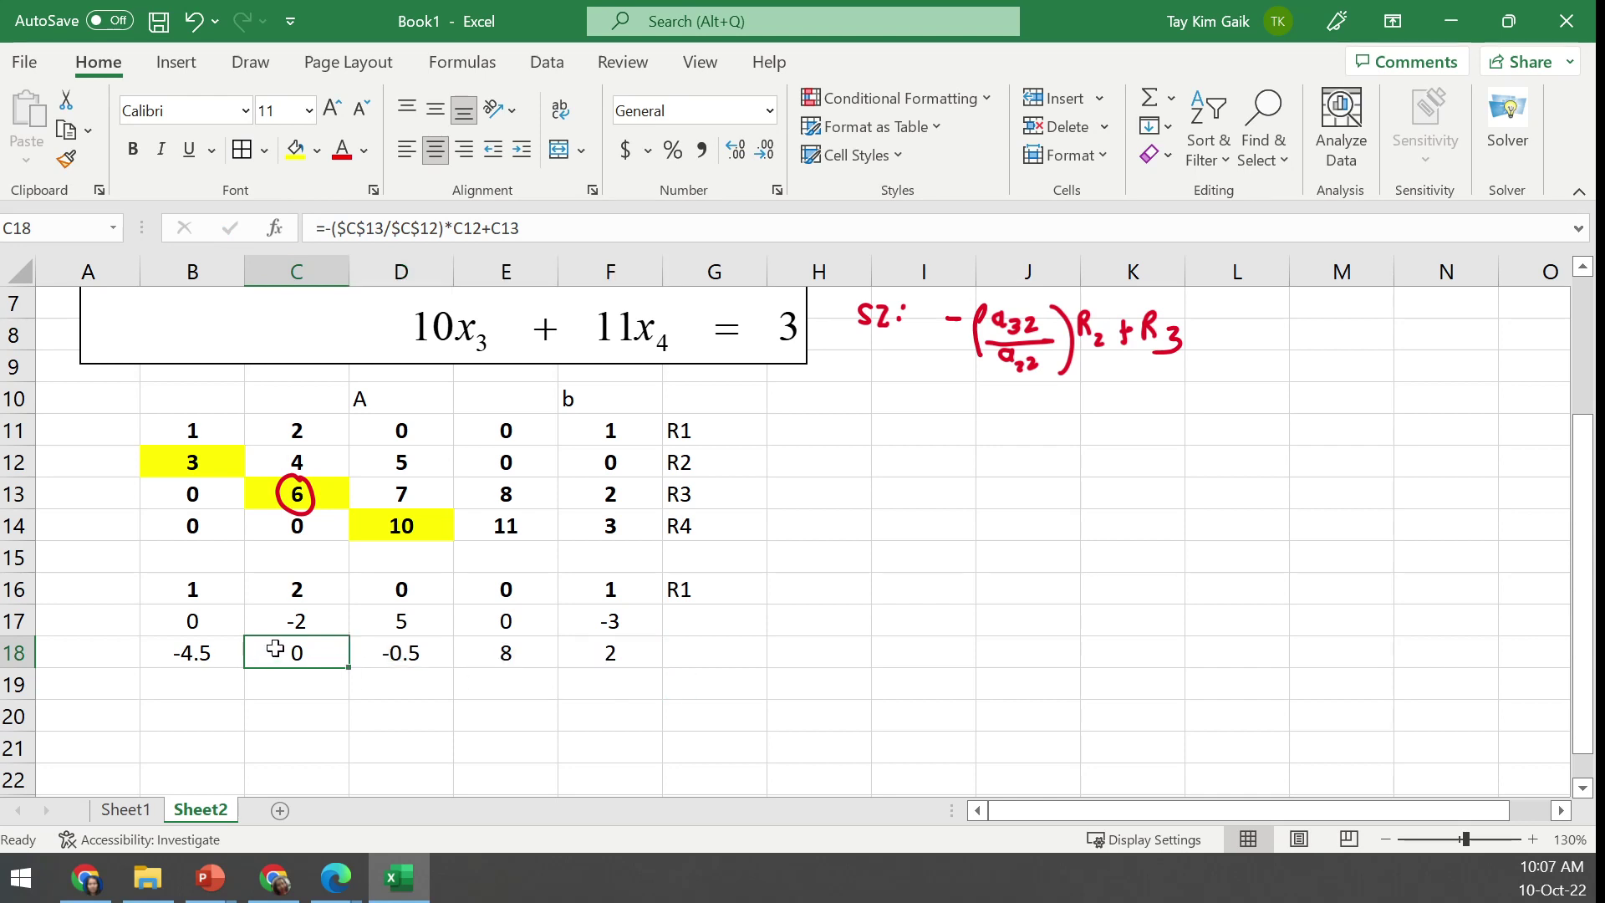
click(371, 225)
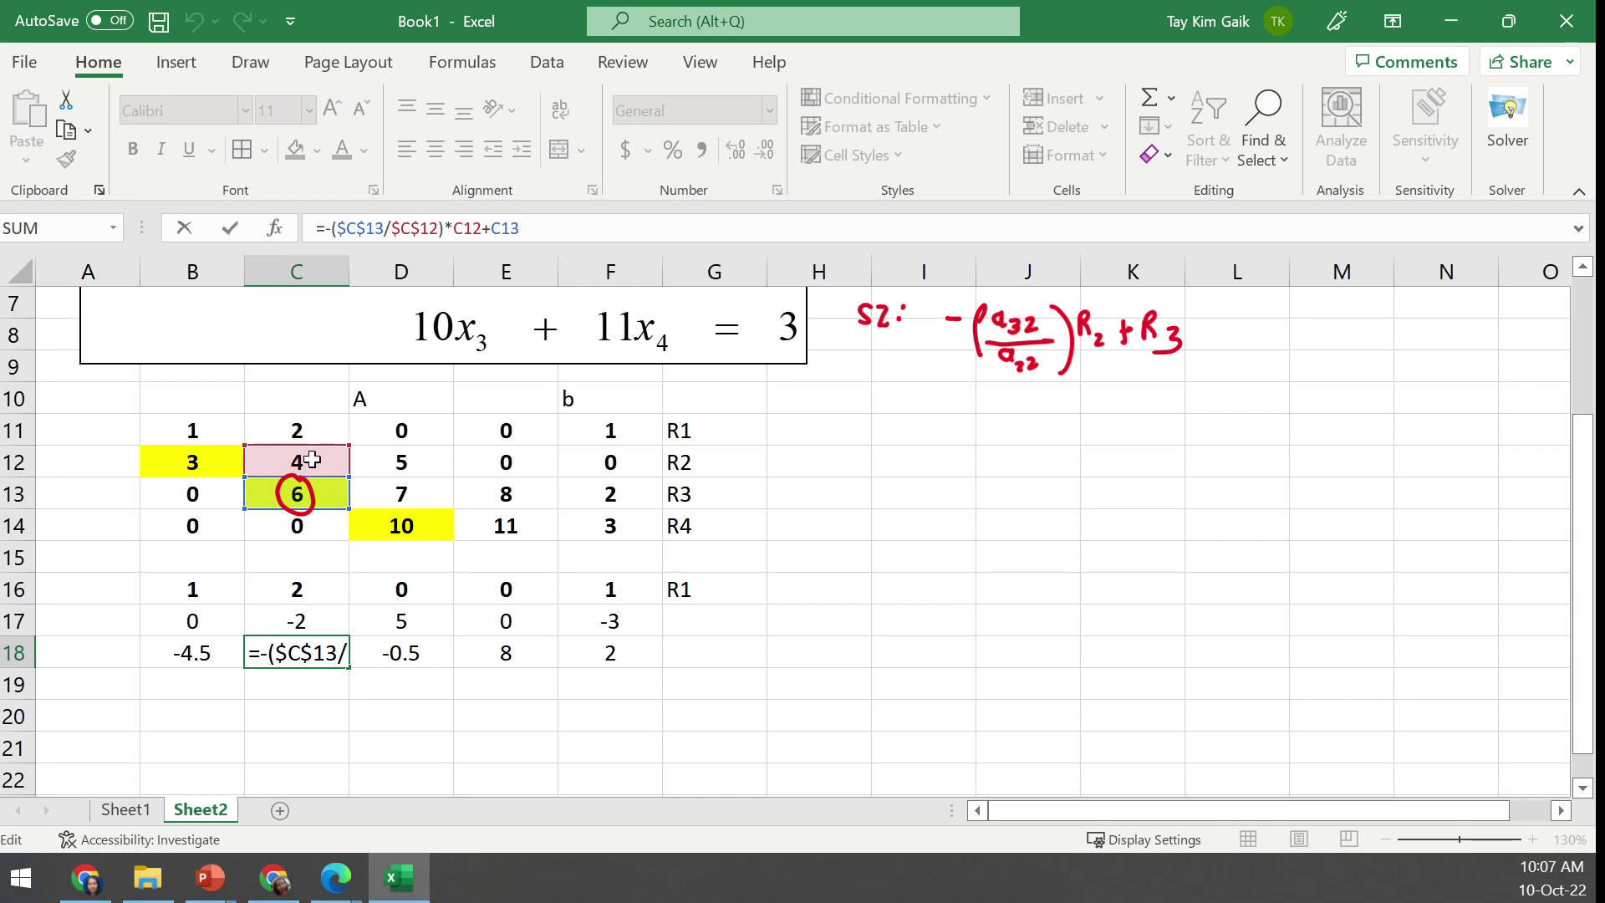
click(231, 229)
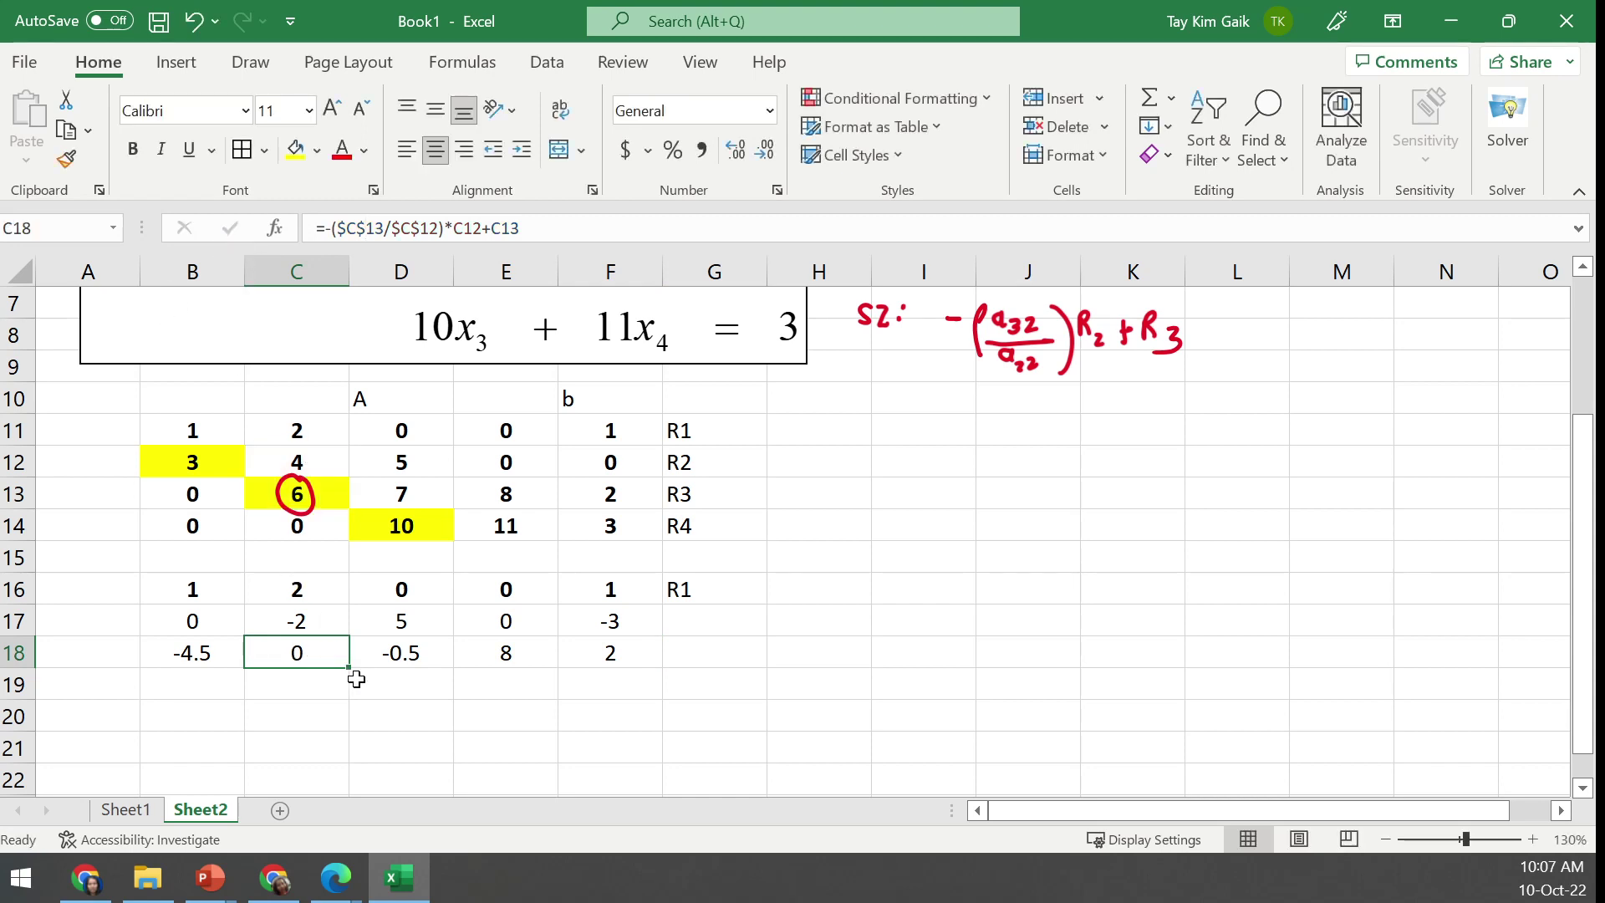
click(222, 655)
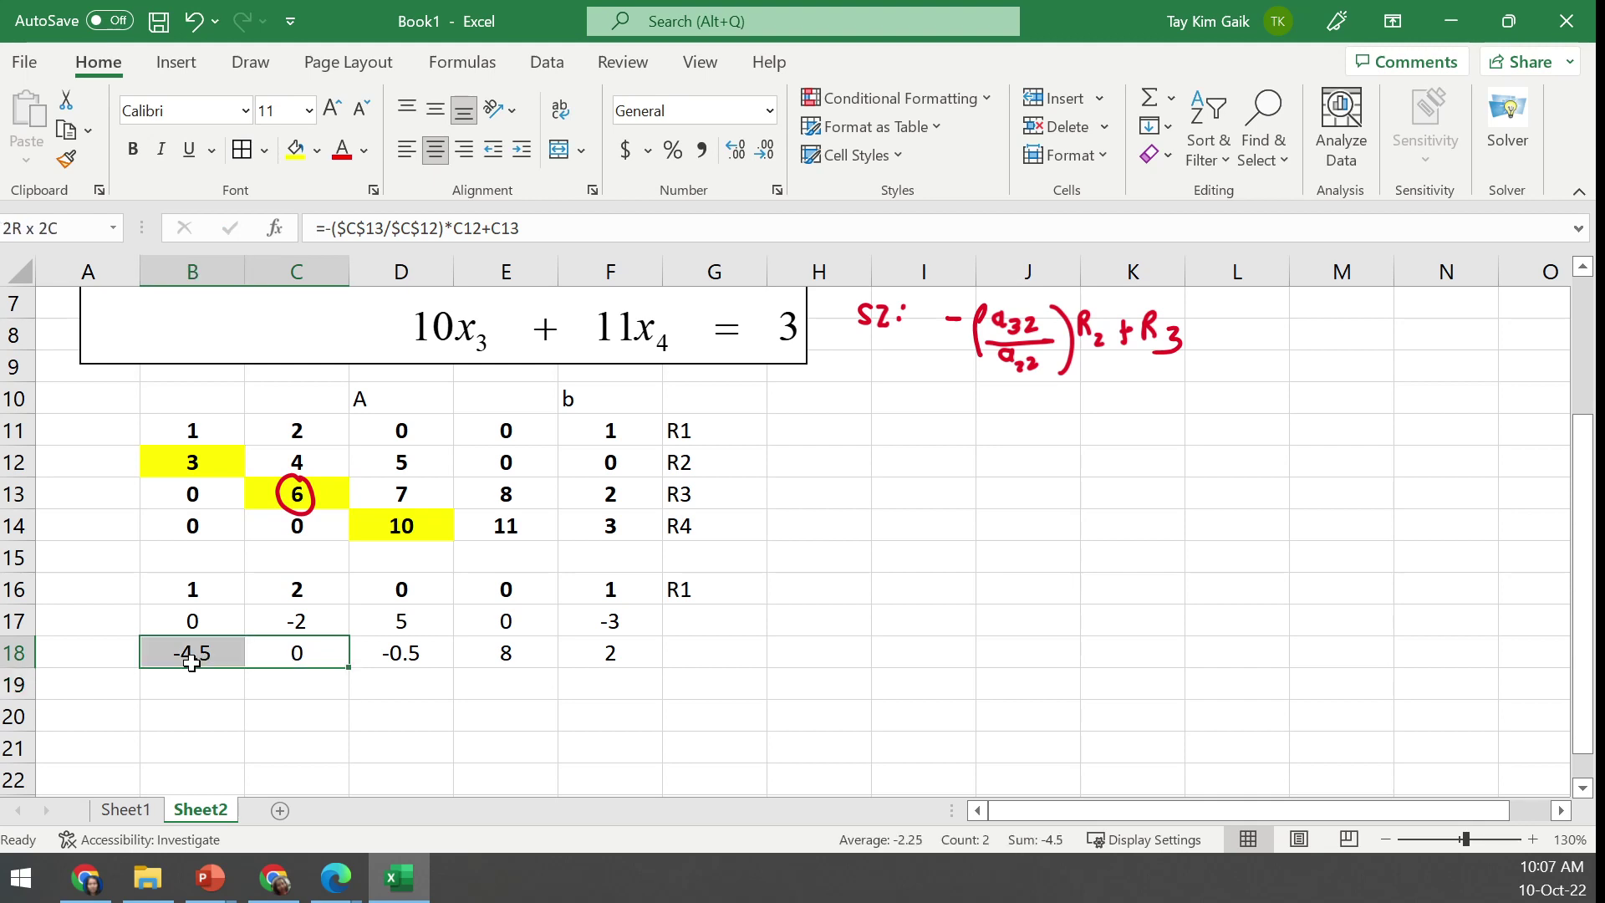
click(310, 660)
drag(350, 668, 171, 676)
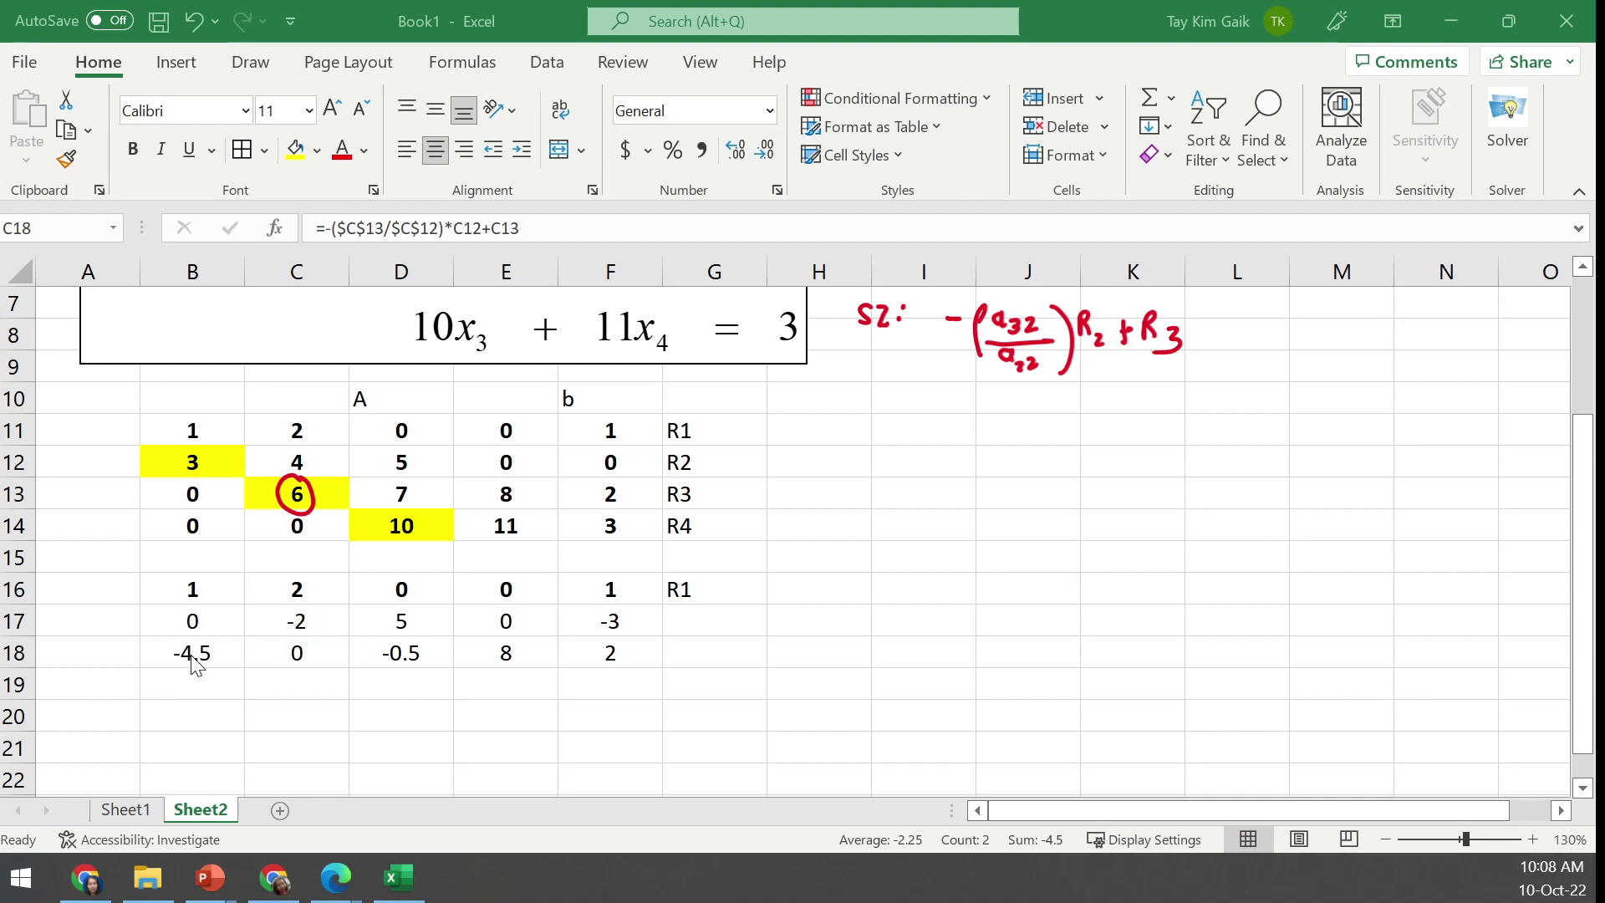
Point the pivot row references in C18 to row 17, changing the formula to =-($C$13/$C$17)*C17+C13
click(391, 236)
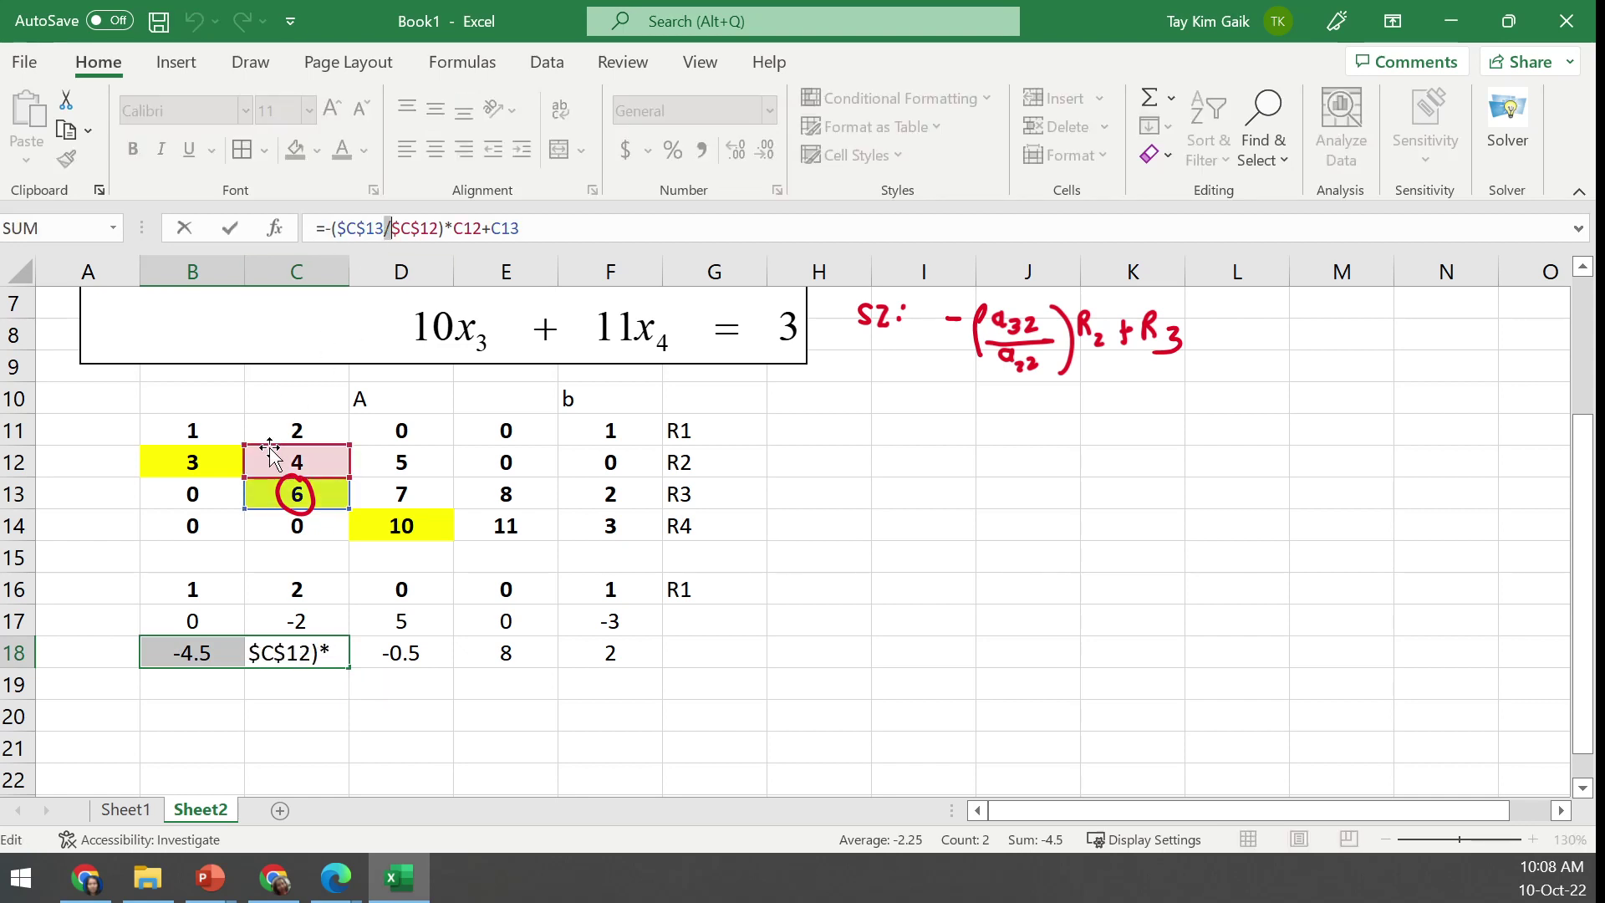
drag(267, 445, 308, 623)
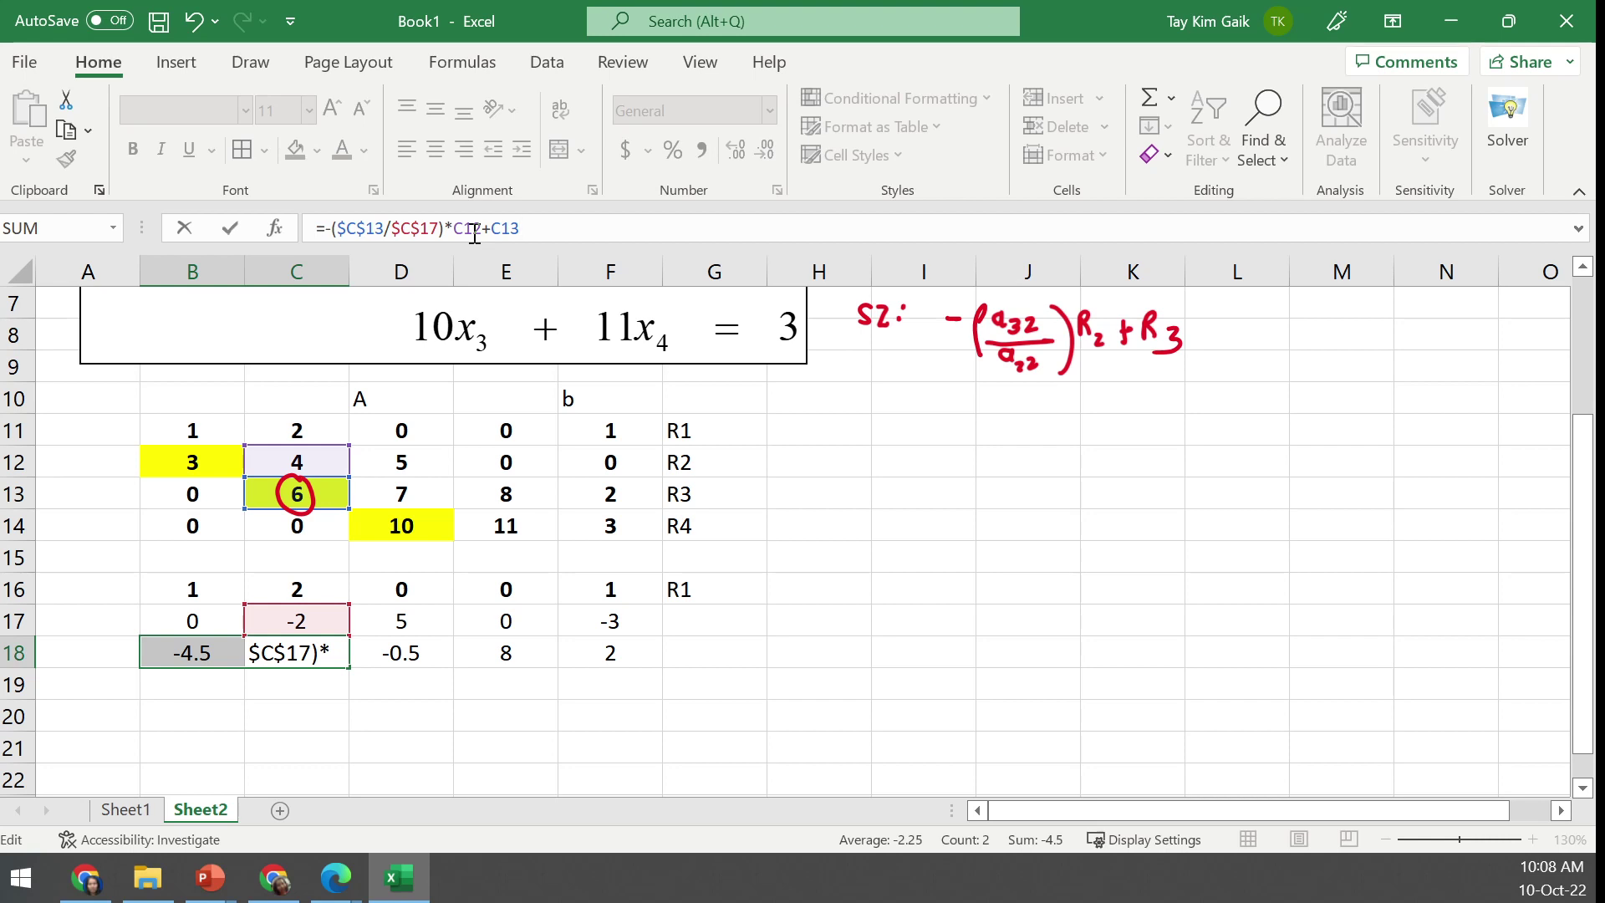
drag(474, 235, 480, 233)
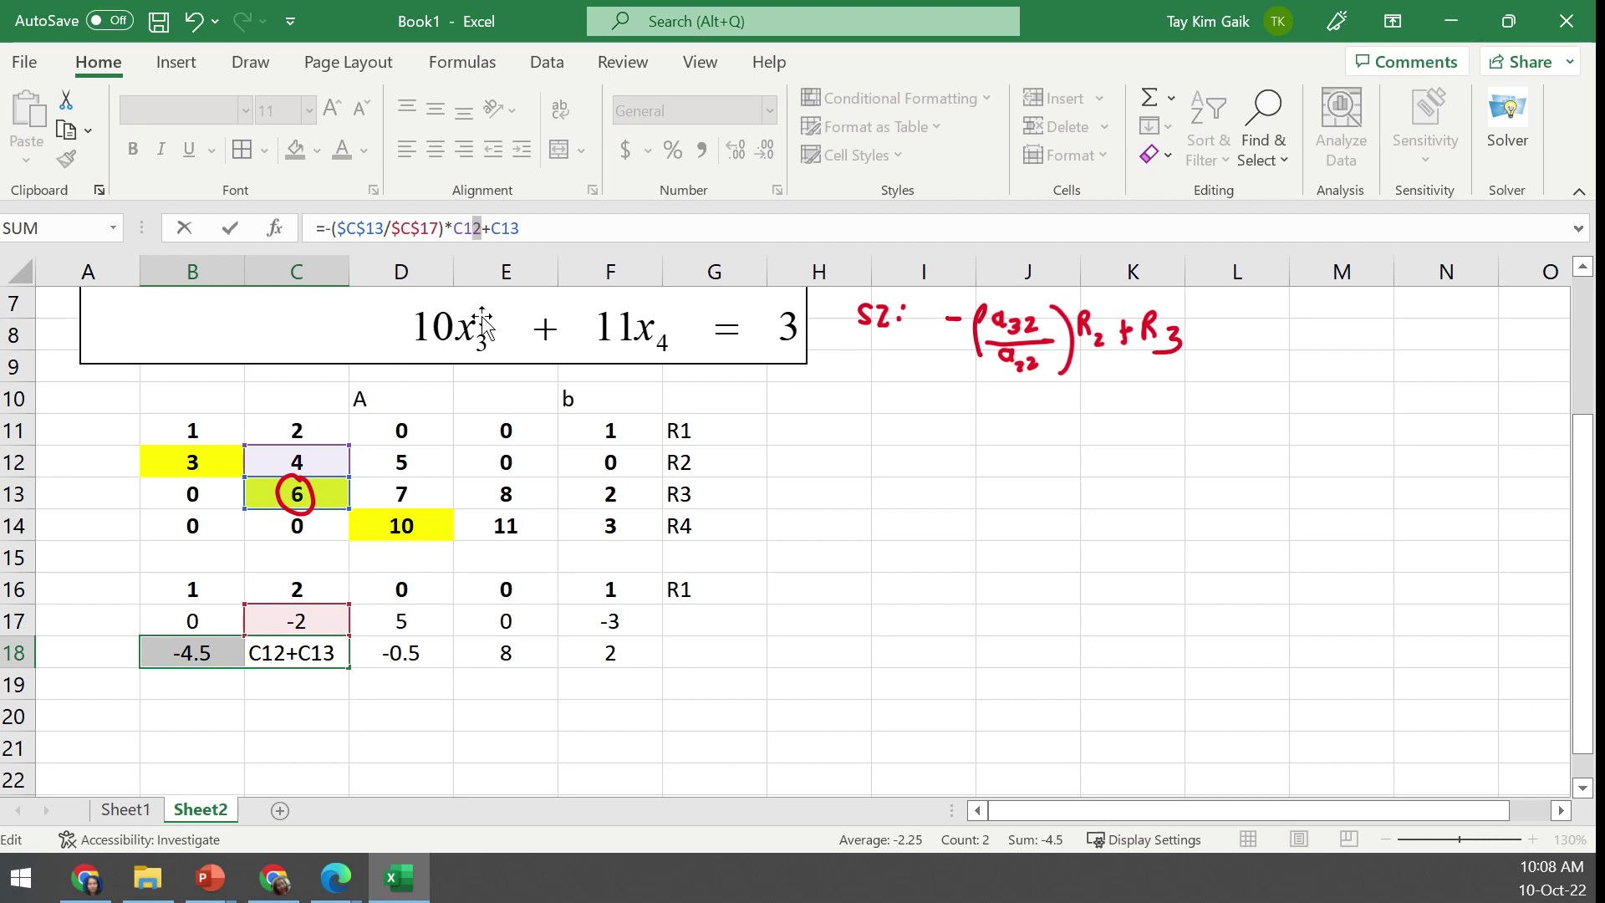
text(7)
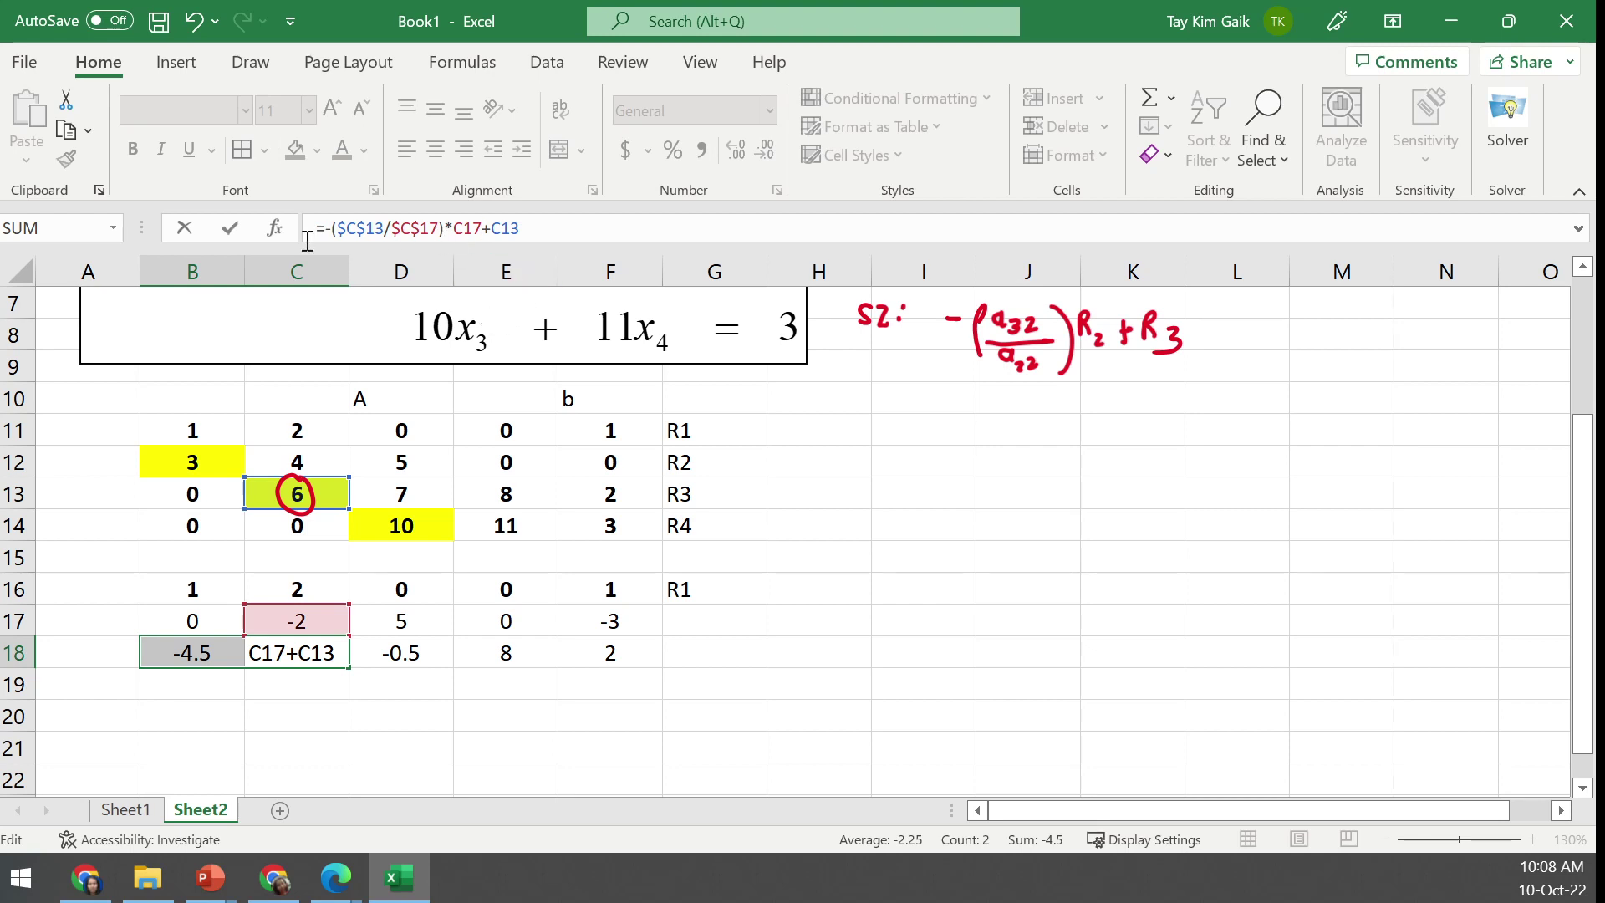
key(Return)
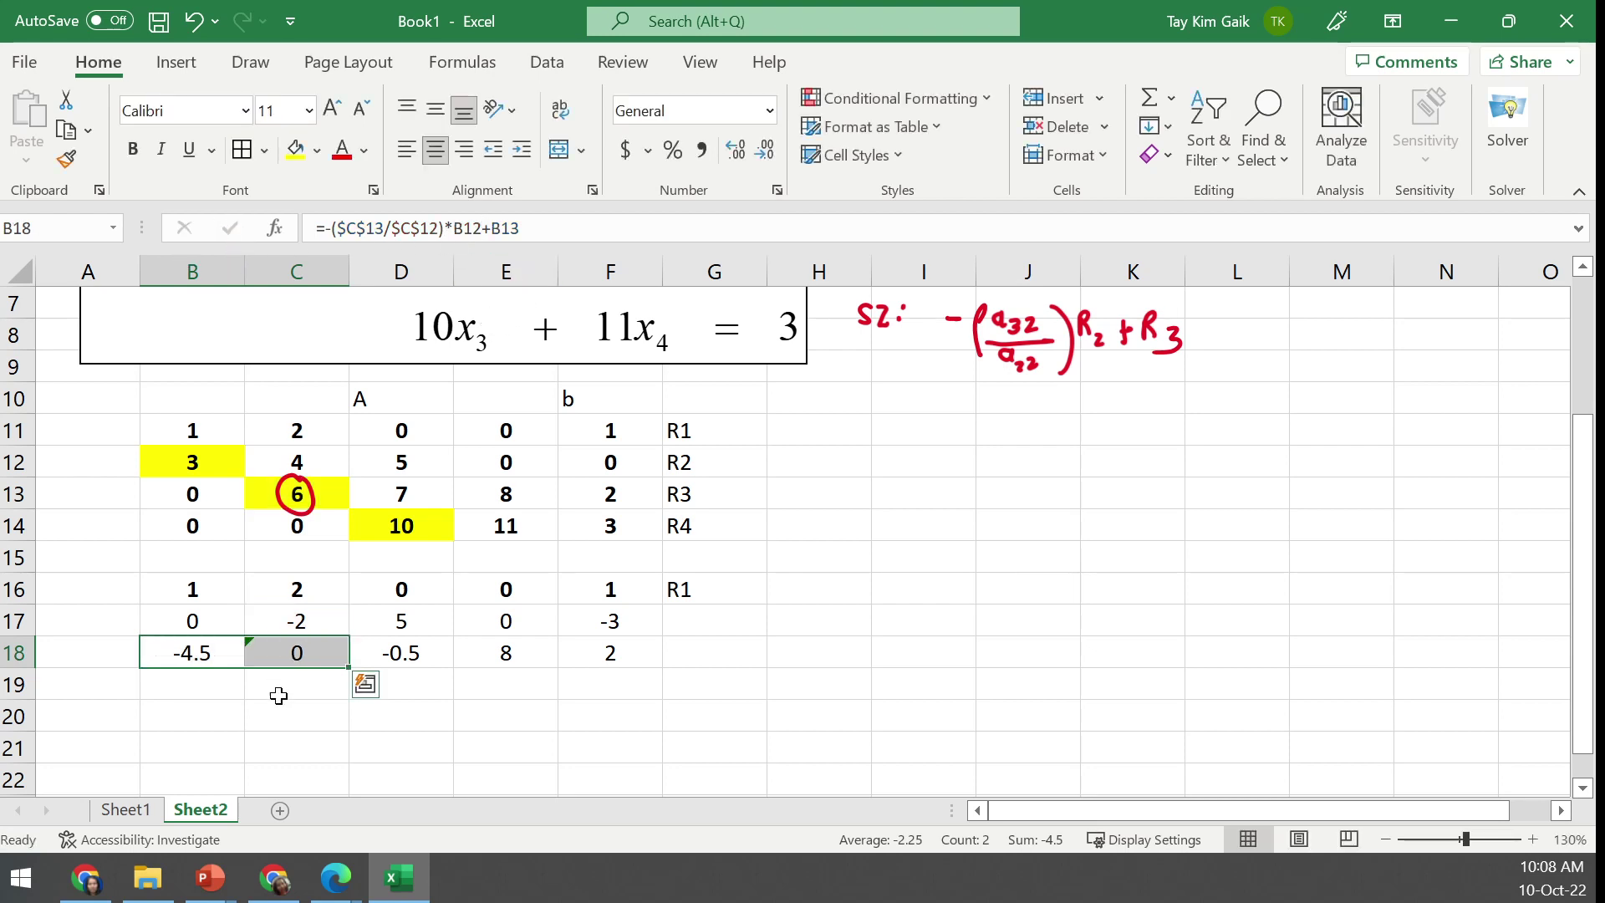
Fill B18:C18 across to F18 and copy the revised C18 formula into B18
drag(349, 666, 611, 666)
click(335, 672)
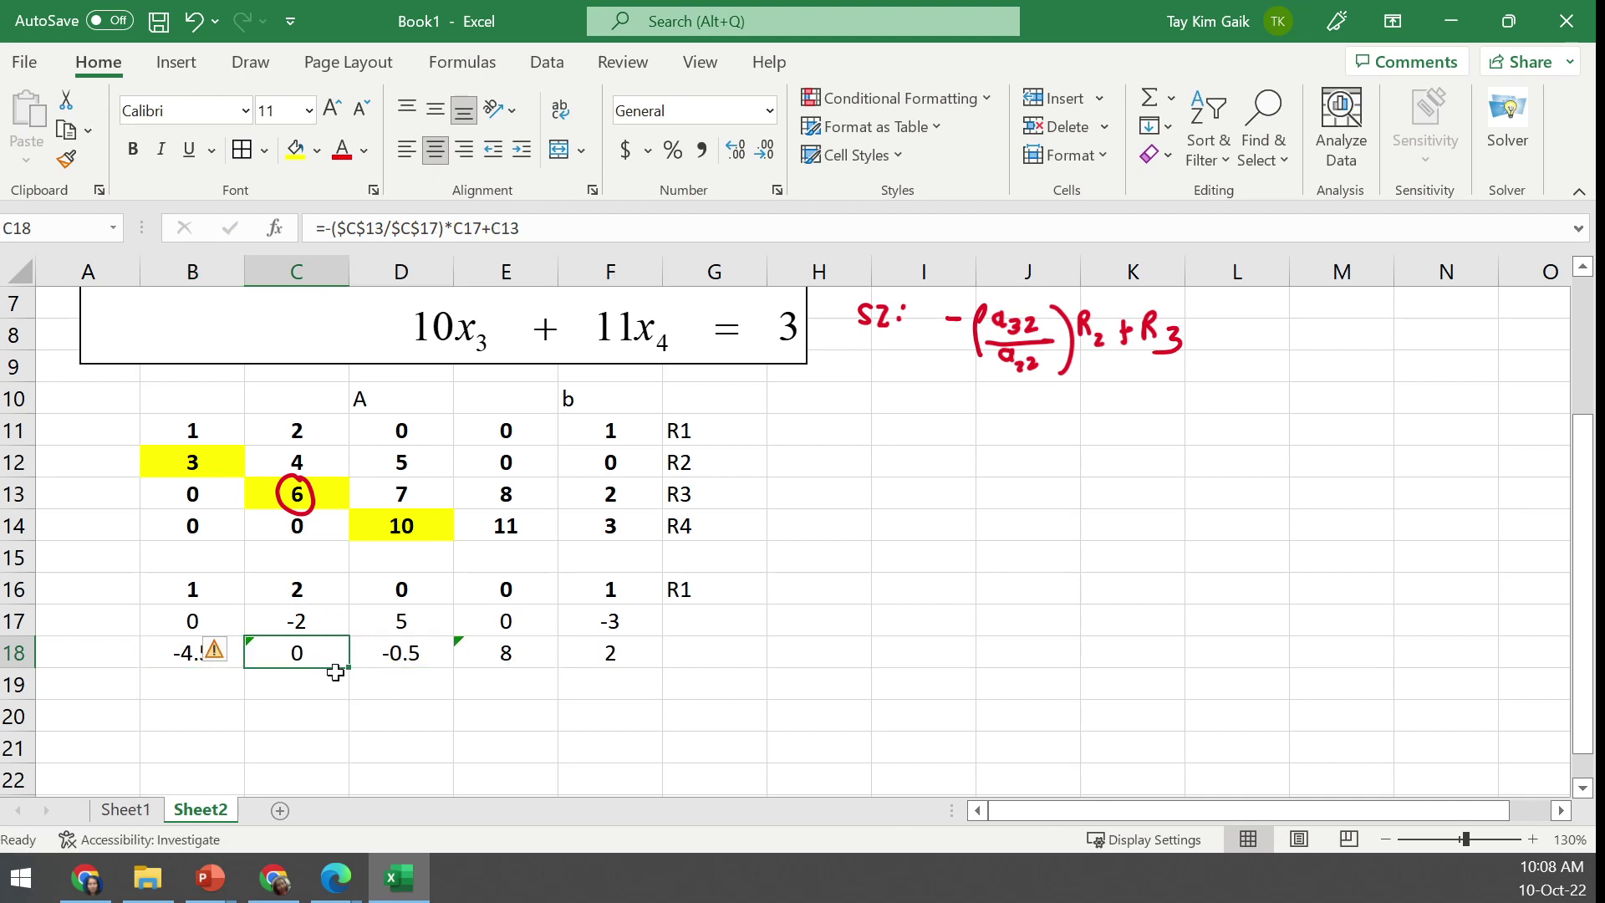
drag(348, 667, 158, 660)
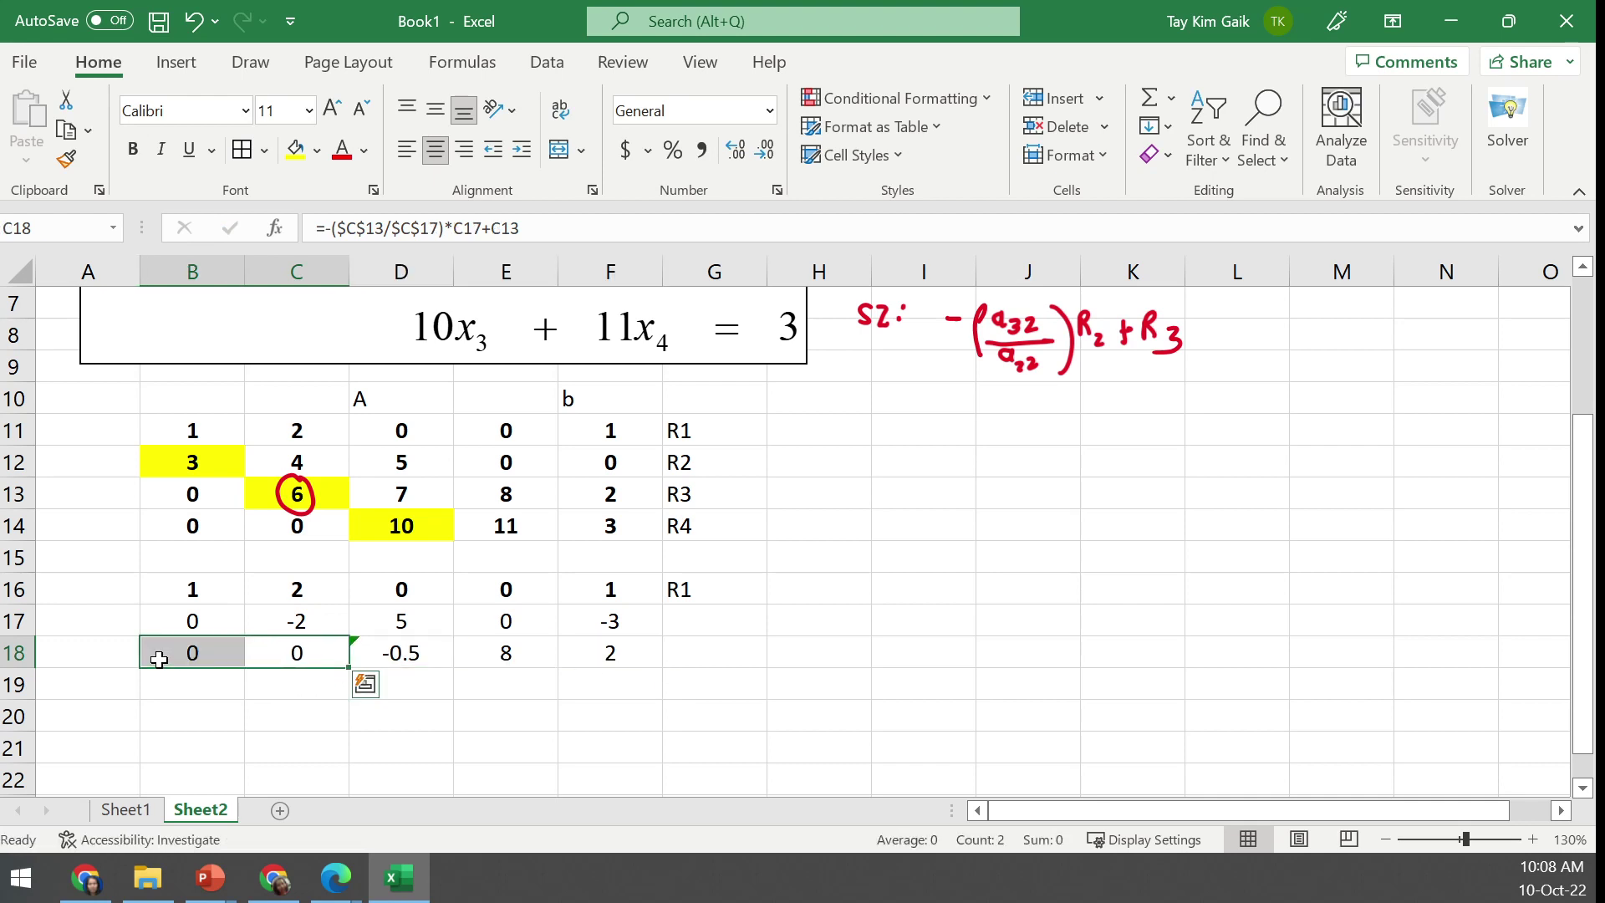
click(296, 714)
click(311, 651)
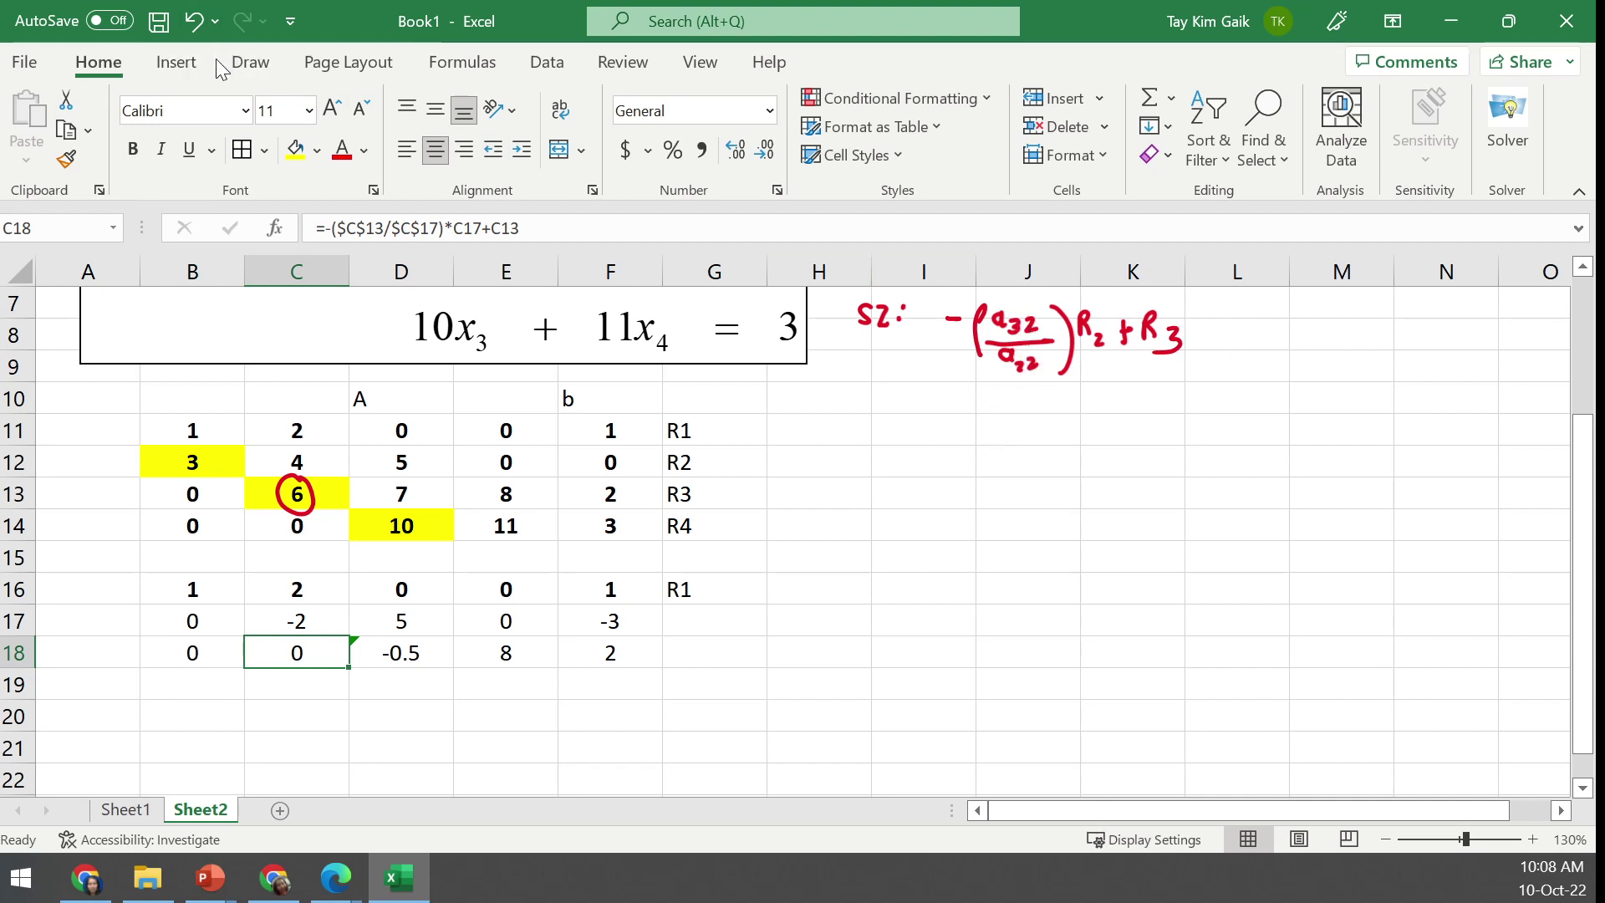
Add a prime mark to a22 in the handwritten S2 formula in red ink, and leave drawing mode
click(250, 62)
click(598, 129)
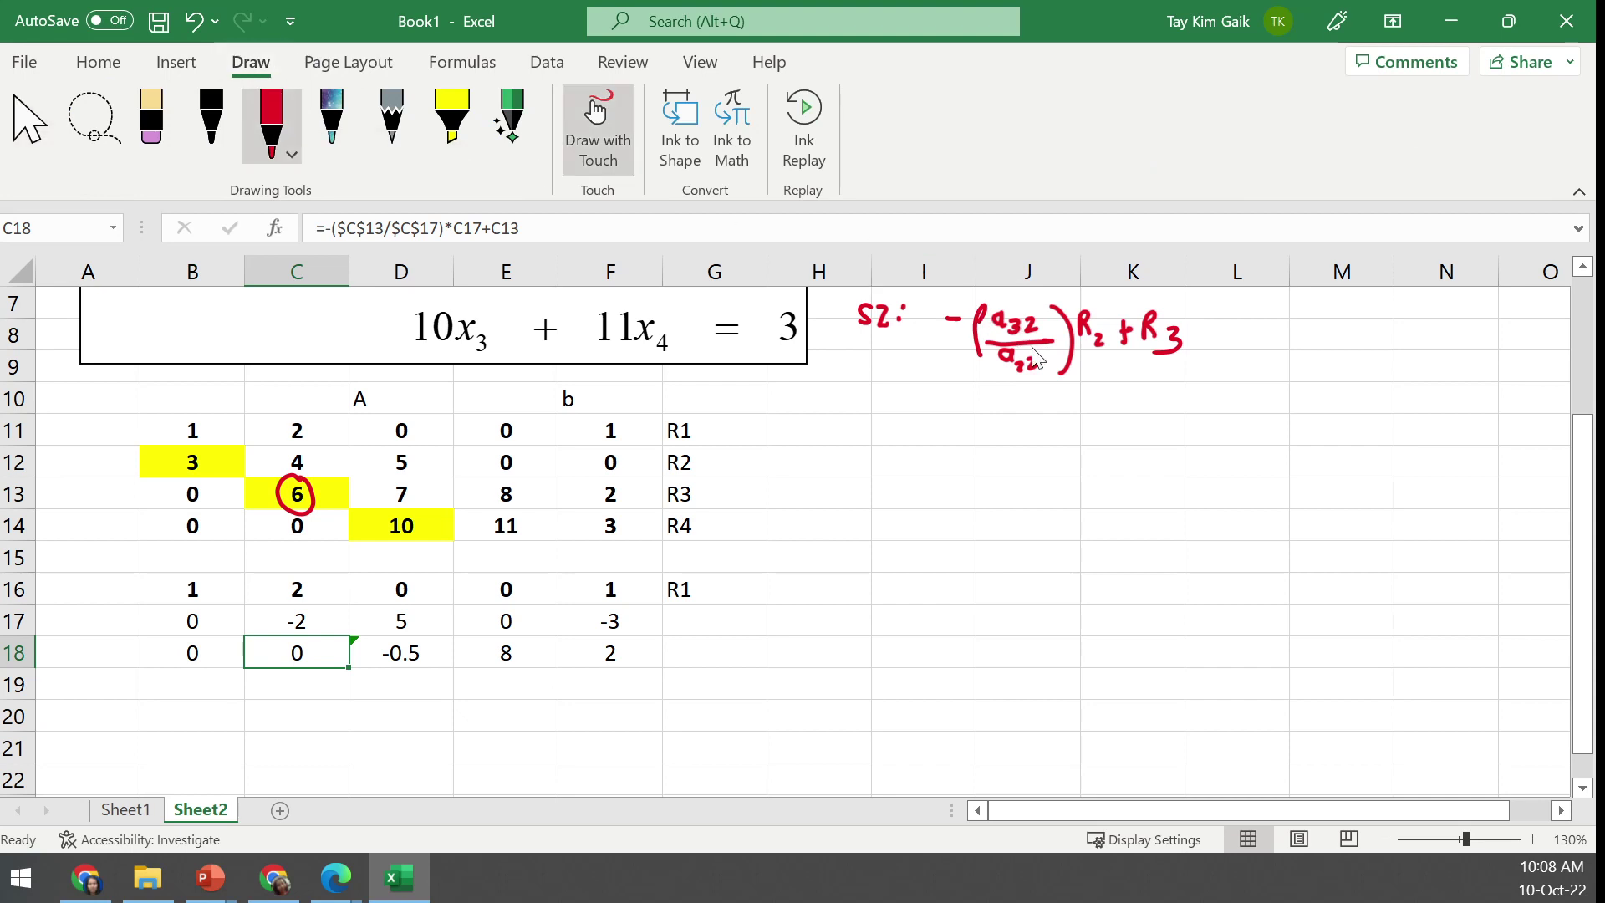
drag(1041, 352, 1047, 358)
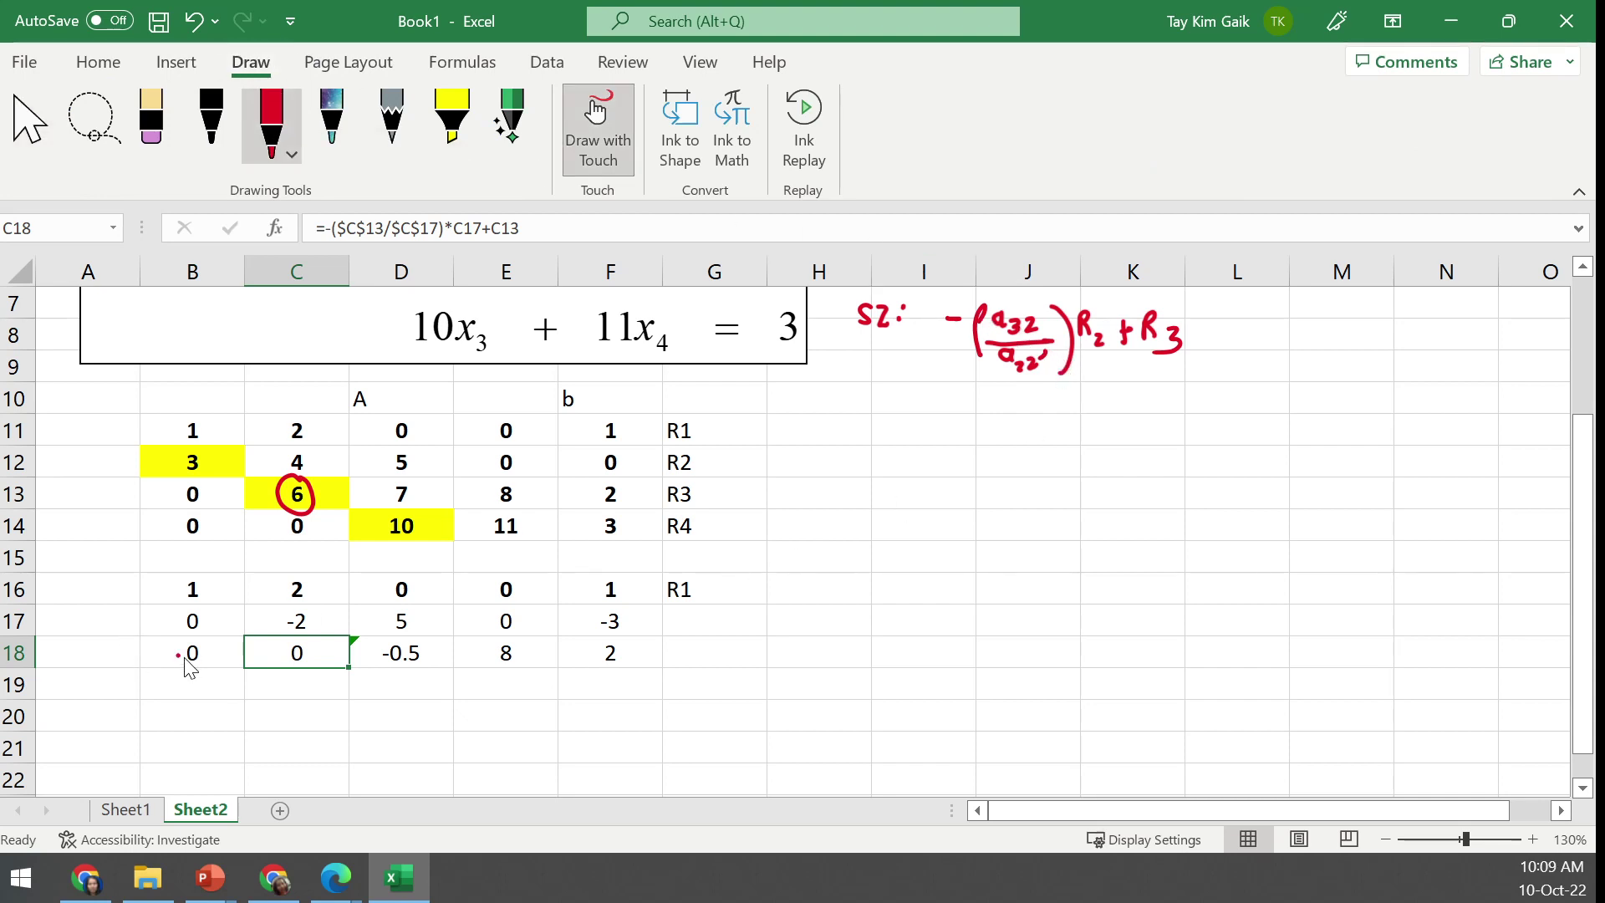
click(28, 126)
Clear the row operation results in B18:F18
mouse_move(187, 657)
mouse_down()
mouse_move(361, 684)
mouse_move(660, 654)
mouse_up()
key(Delete)
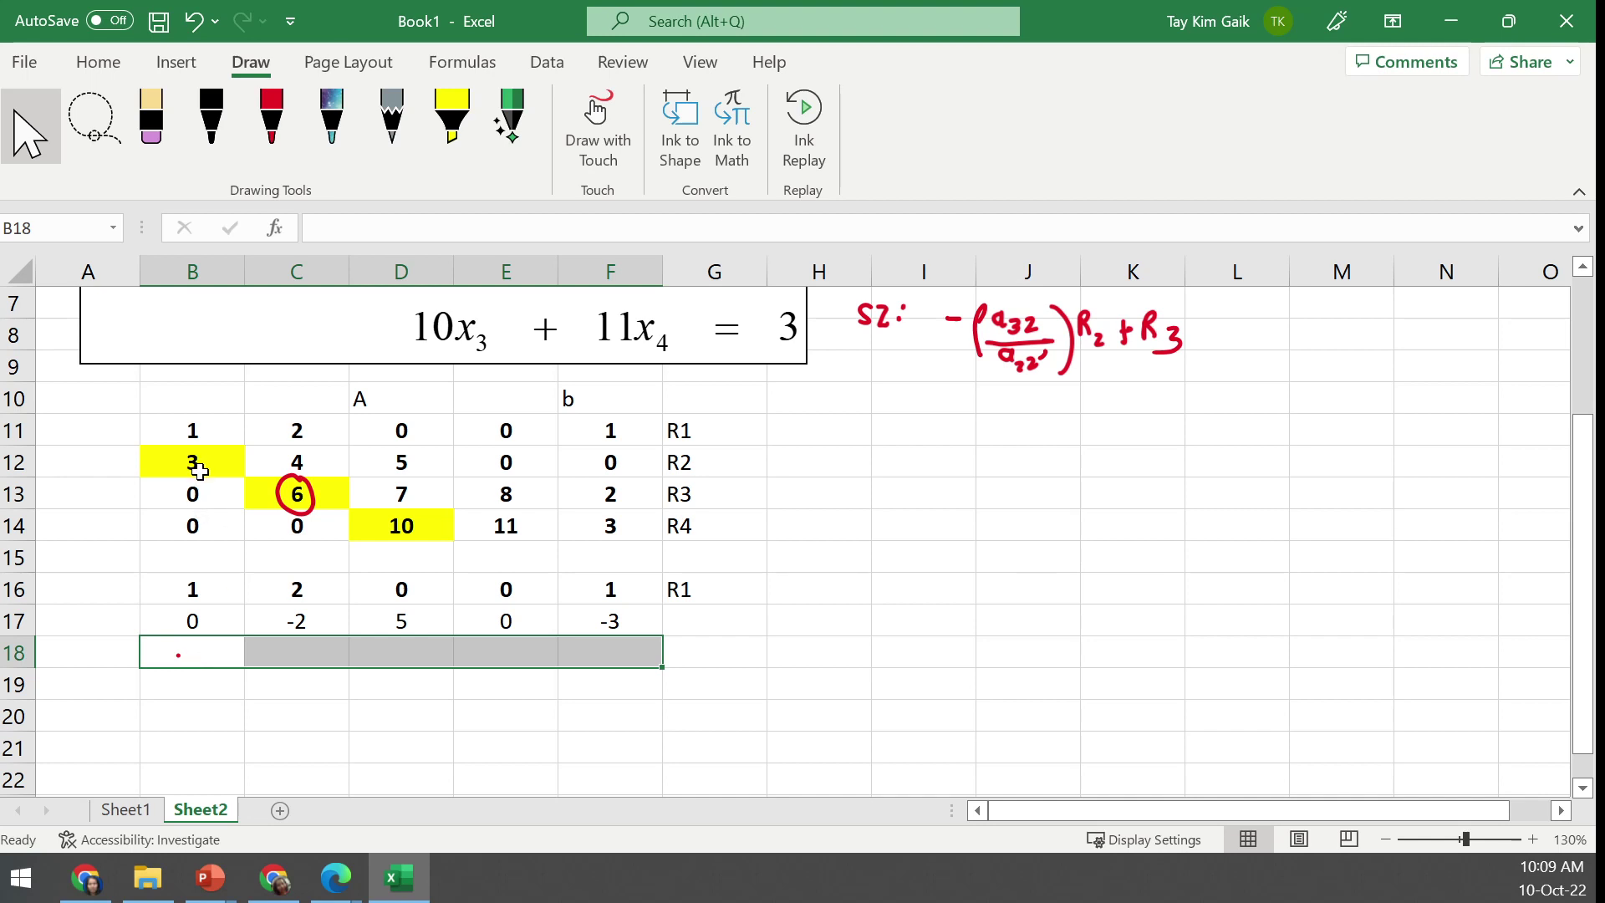
click(274, 651)
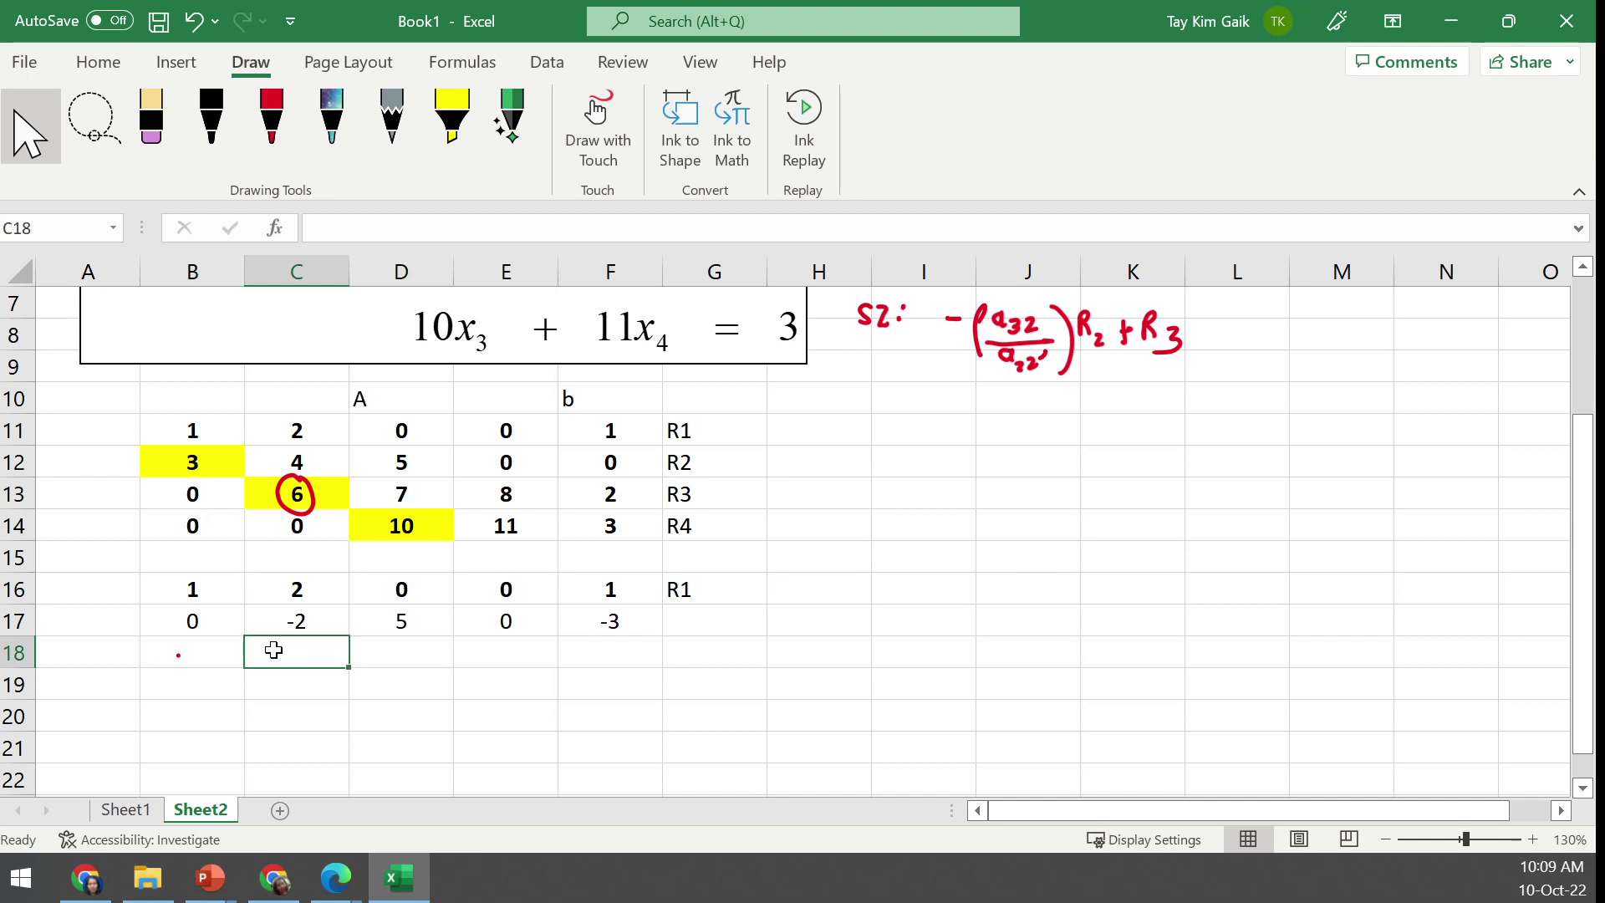
text(=-)
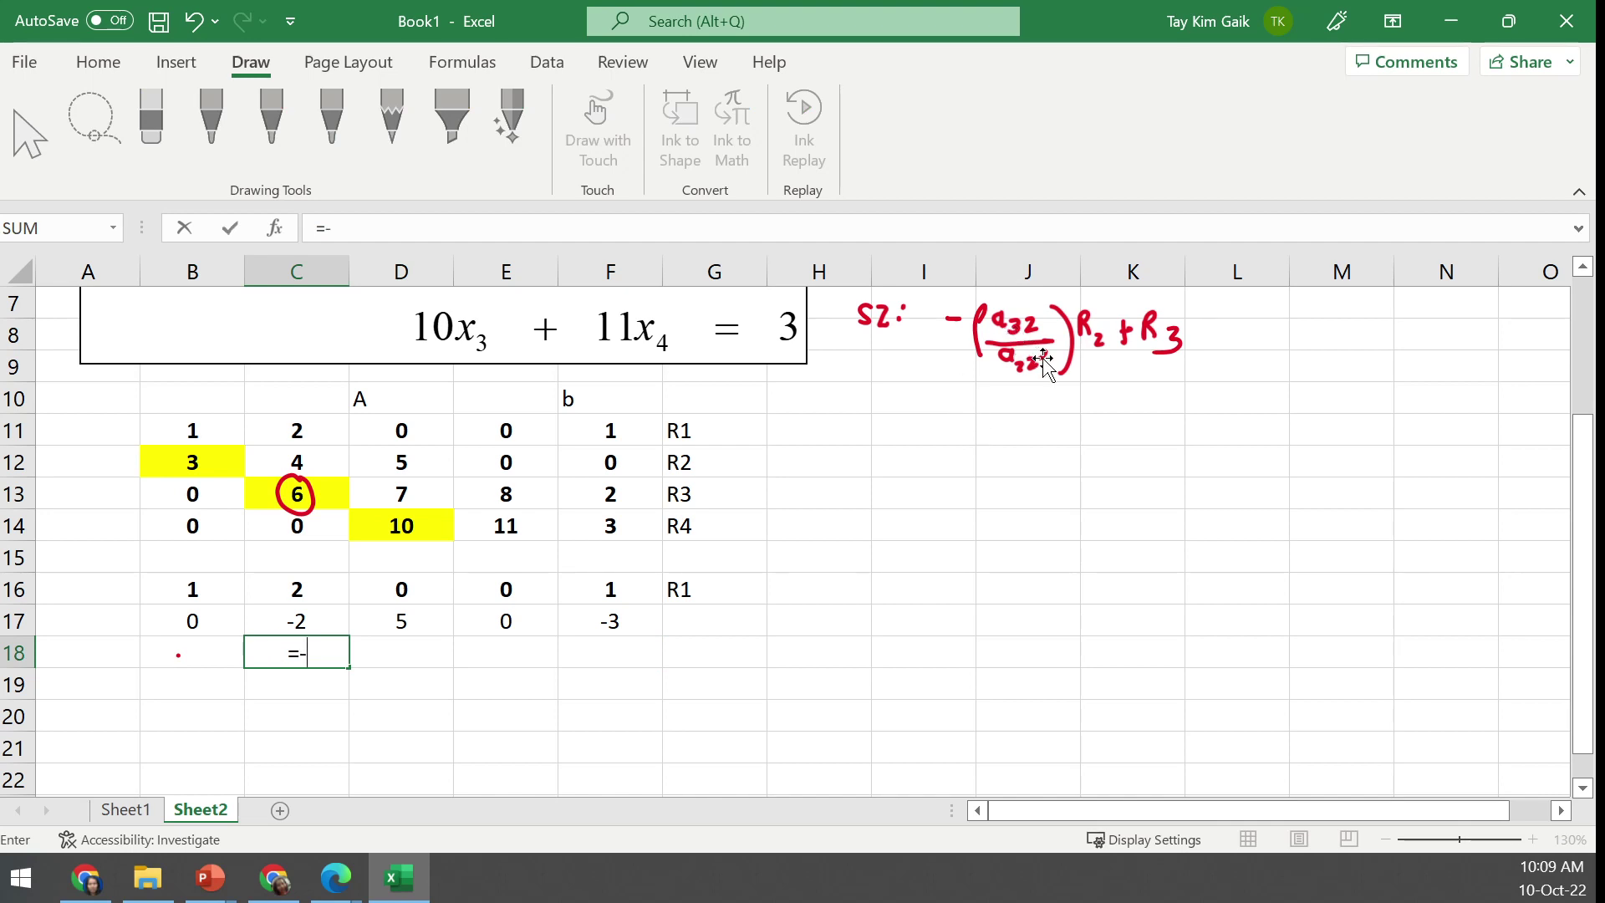
click(302, 495)
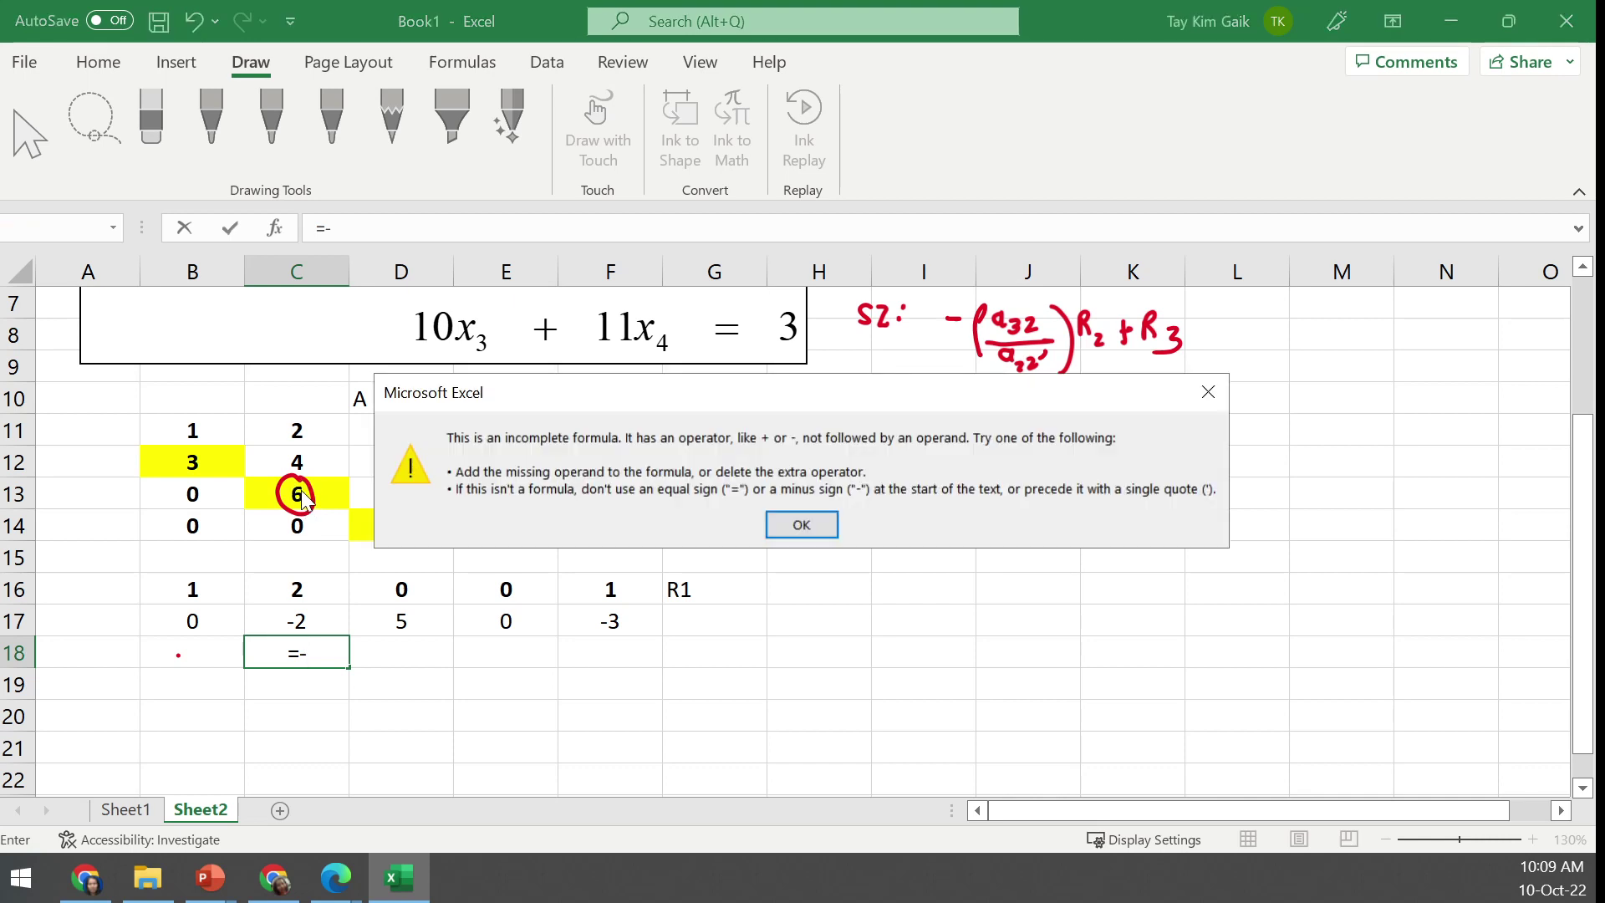
click(802, 525)
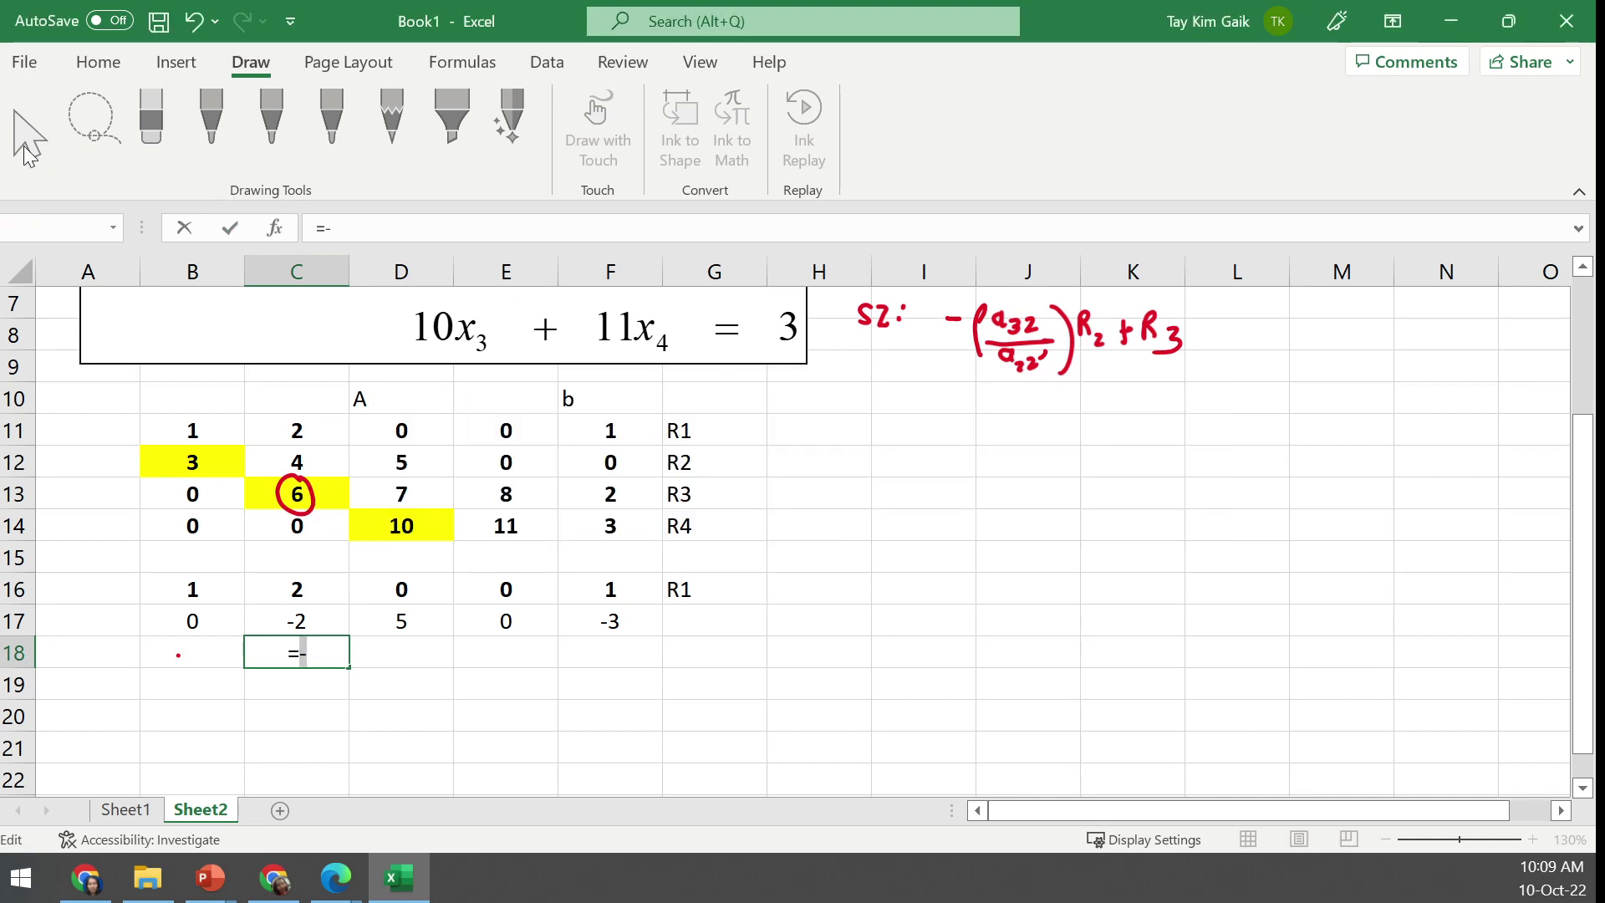
click(301, 500)
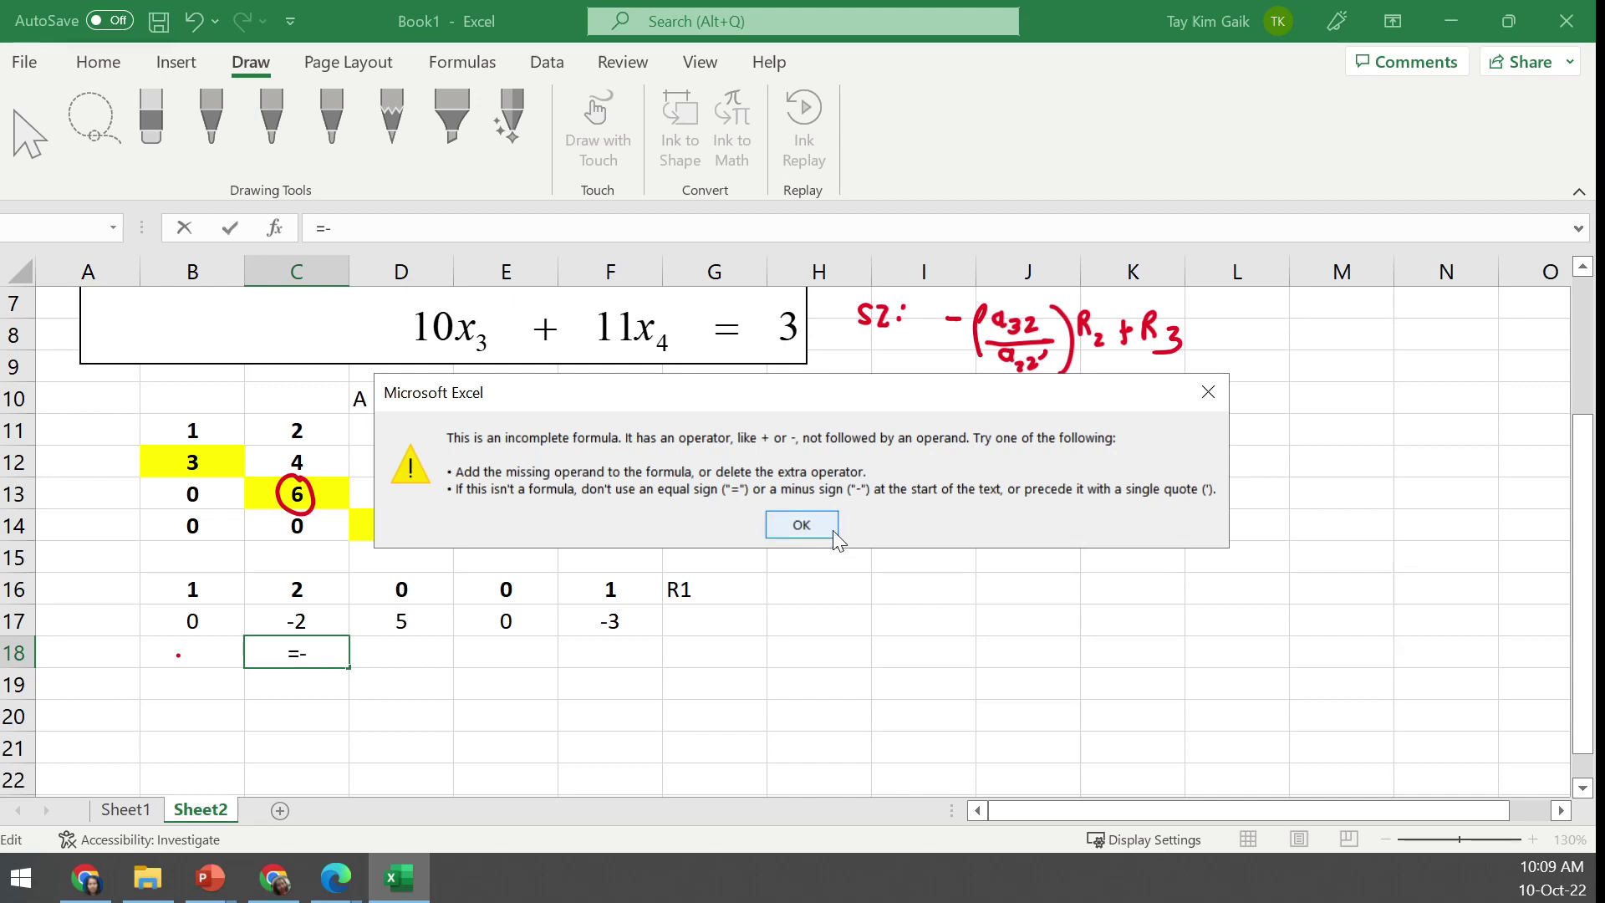
click(802, 525)
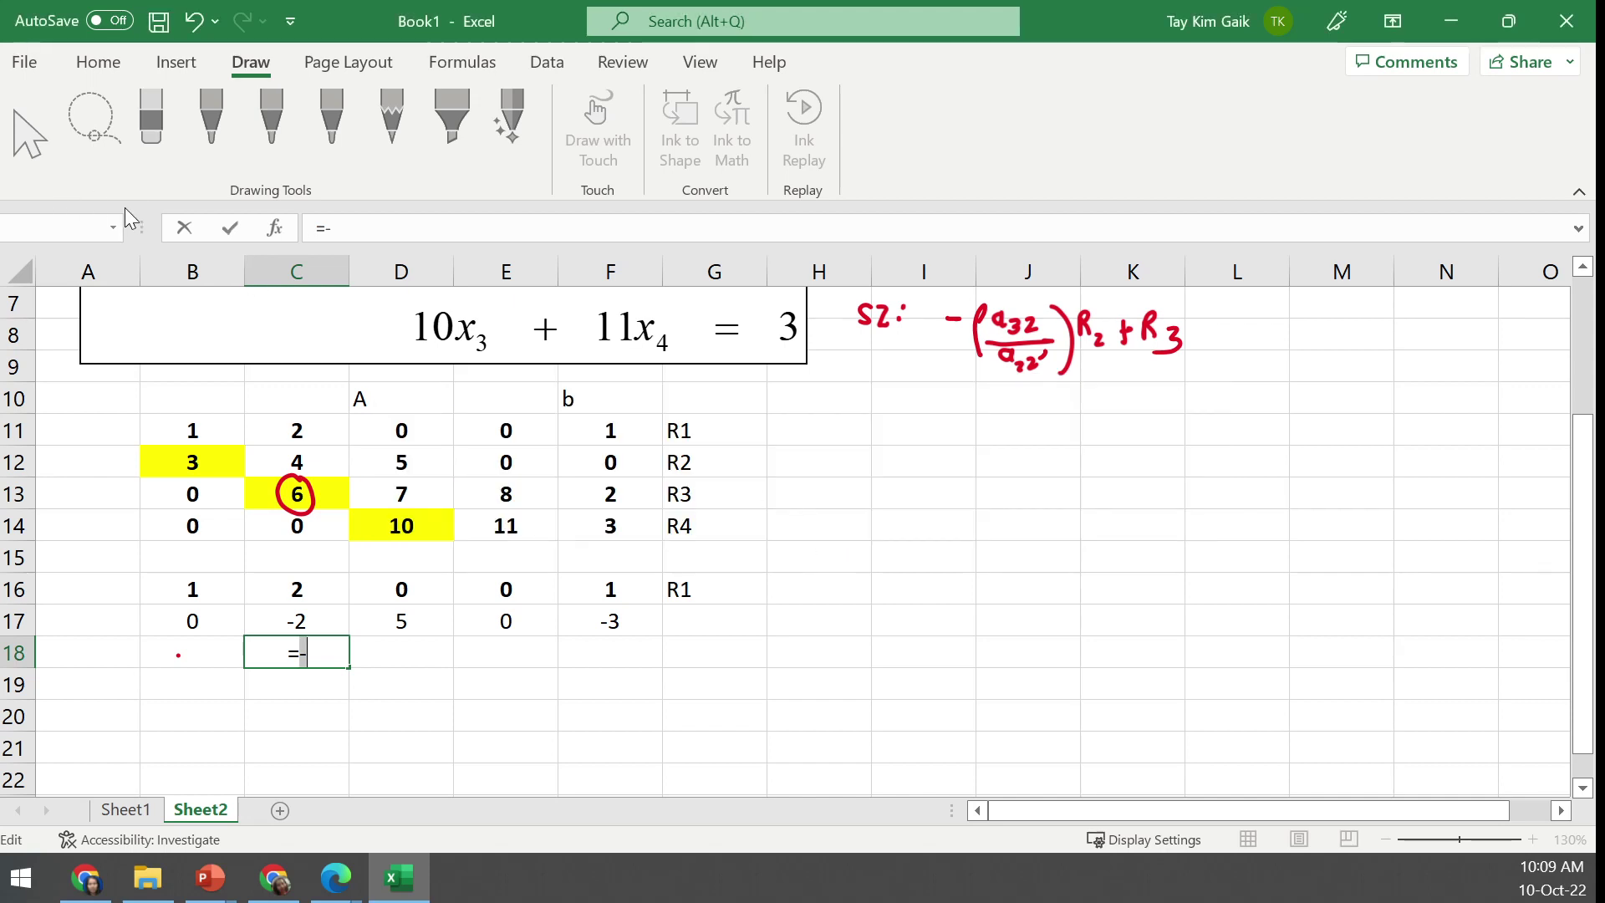
click(184, 230)
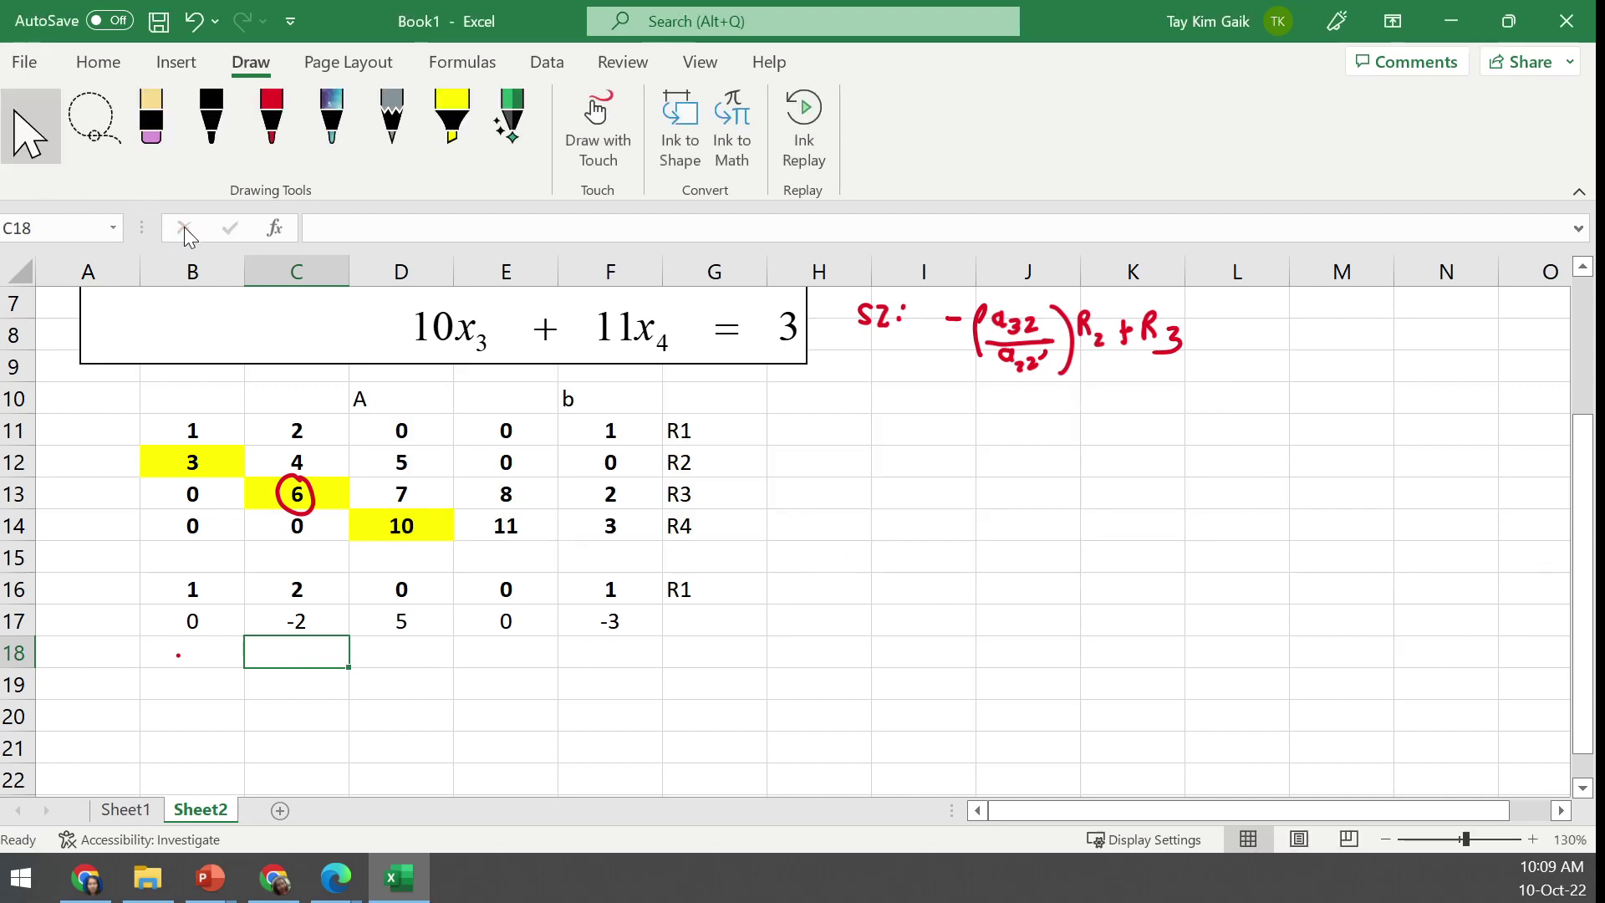
Delete the red ink circle around the 6 in C13
click(30, 125)
click(309, 493)
key(Delete)
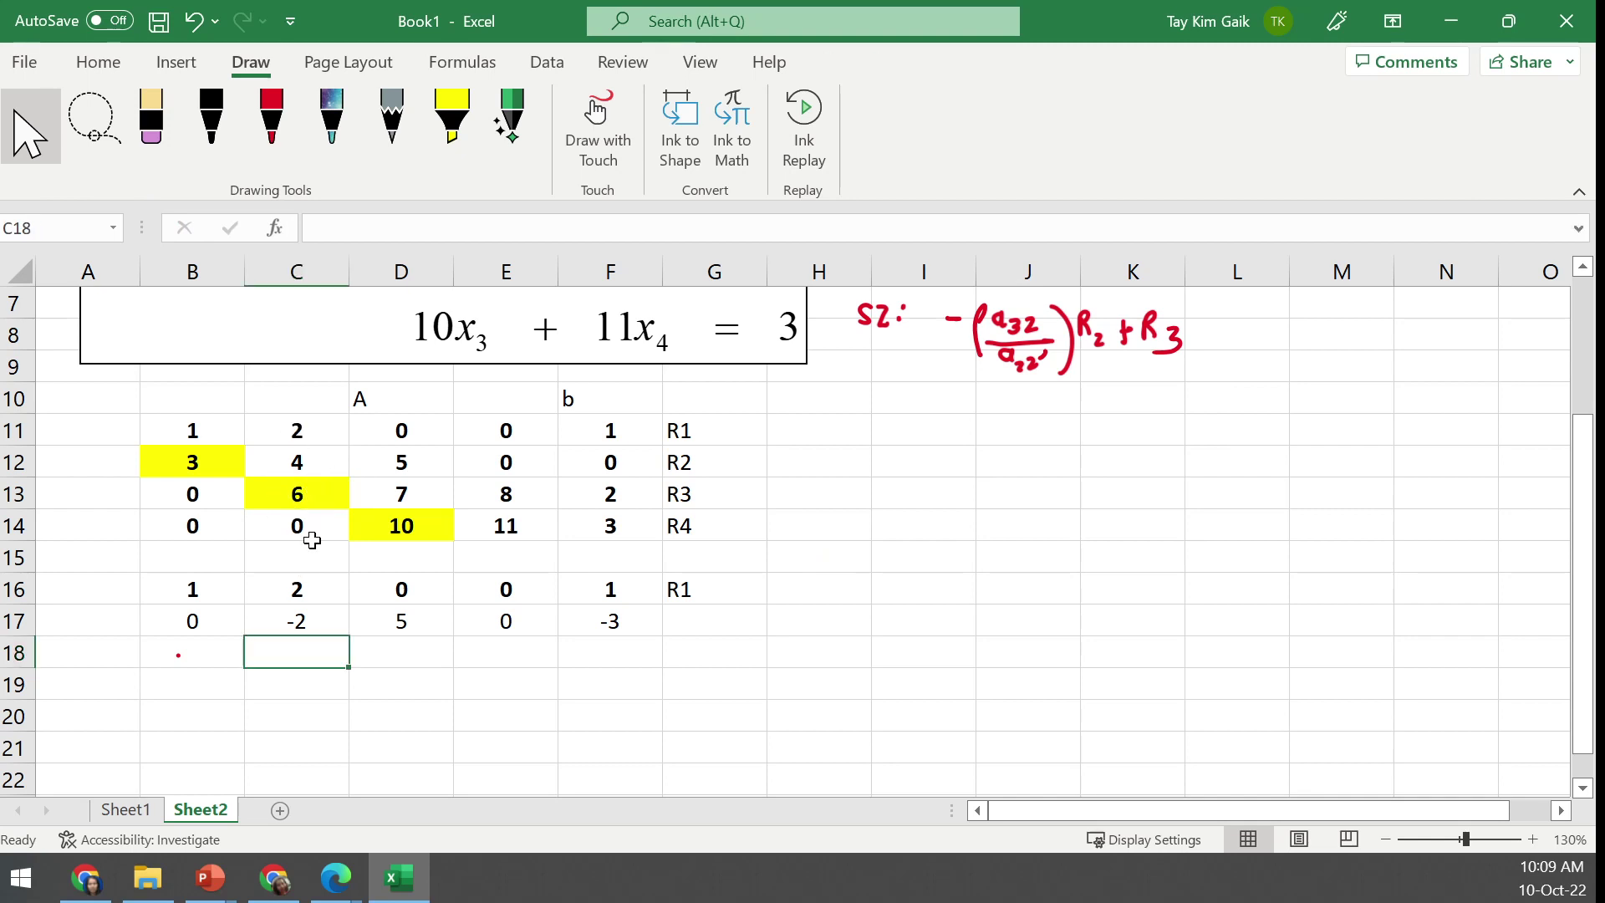
Begin the S2 formula in C18 with the negative pivot ratio =-C13/C17
text(=-)
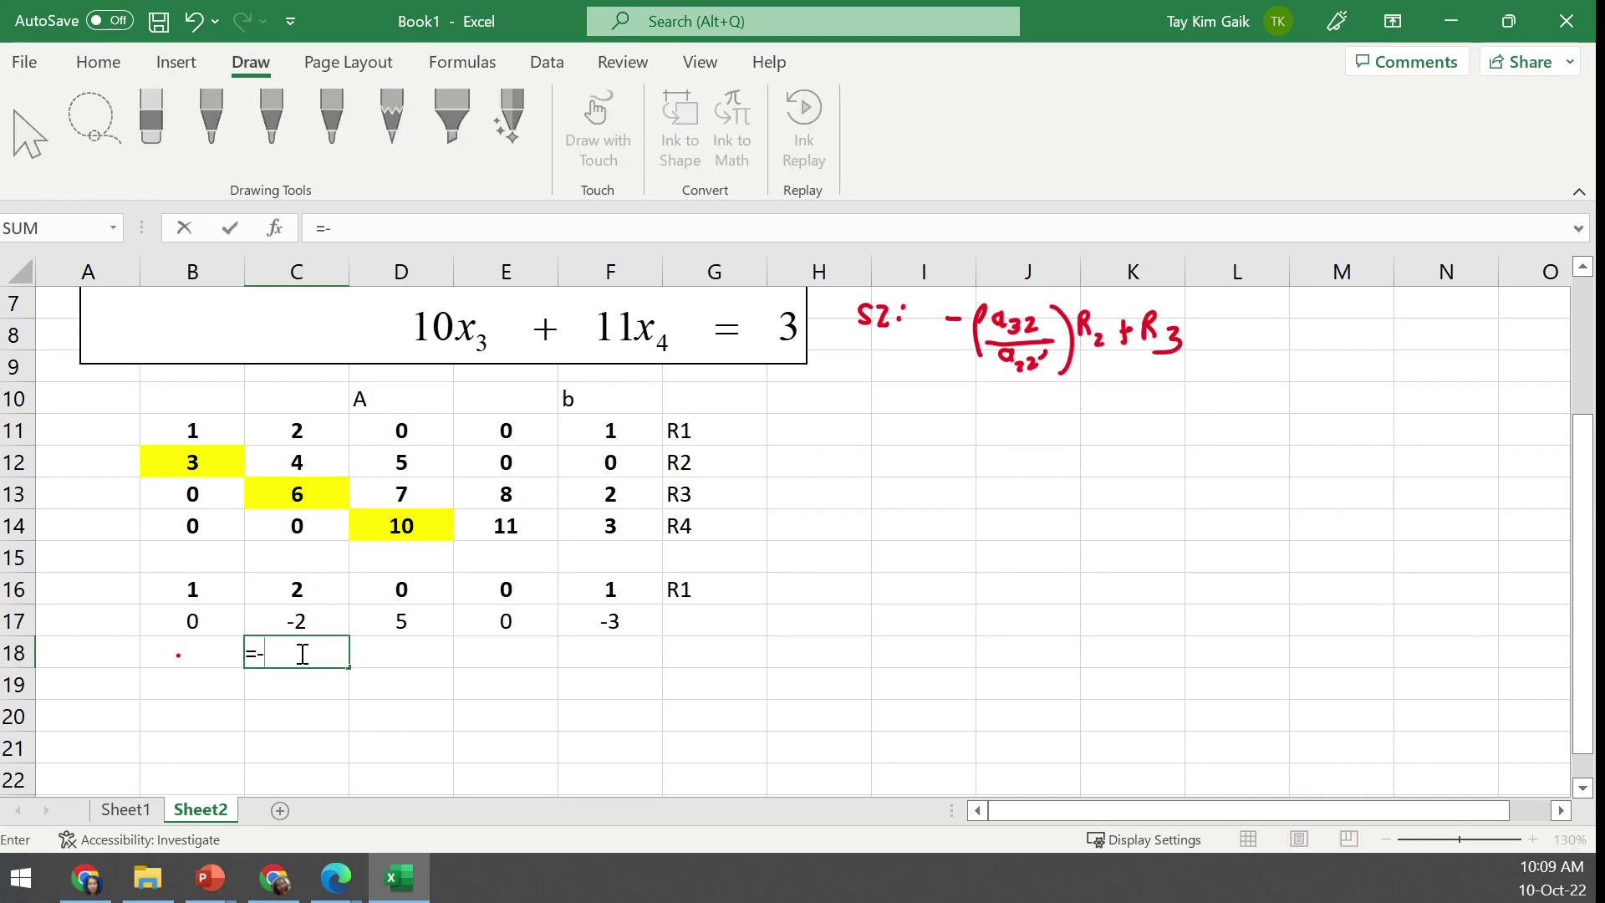
click(287, 499)
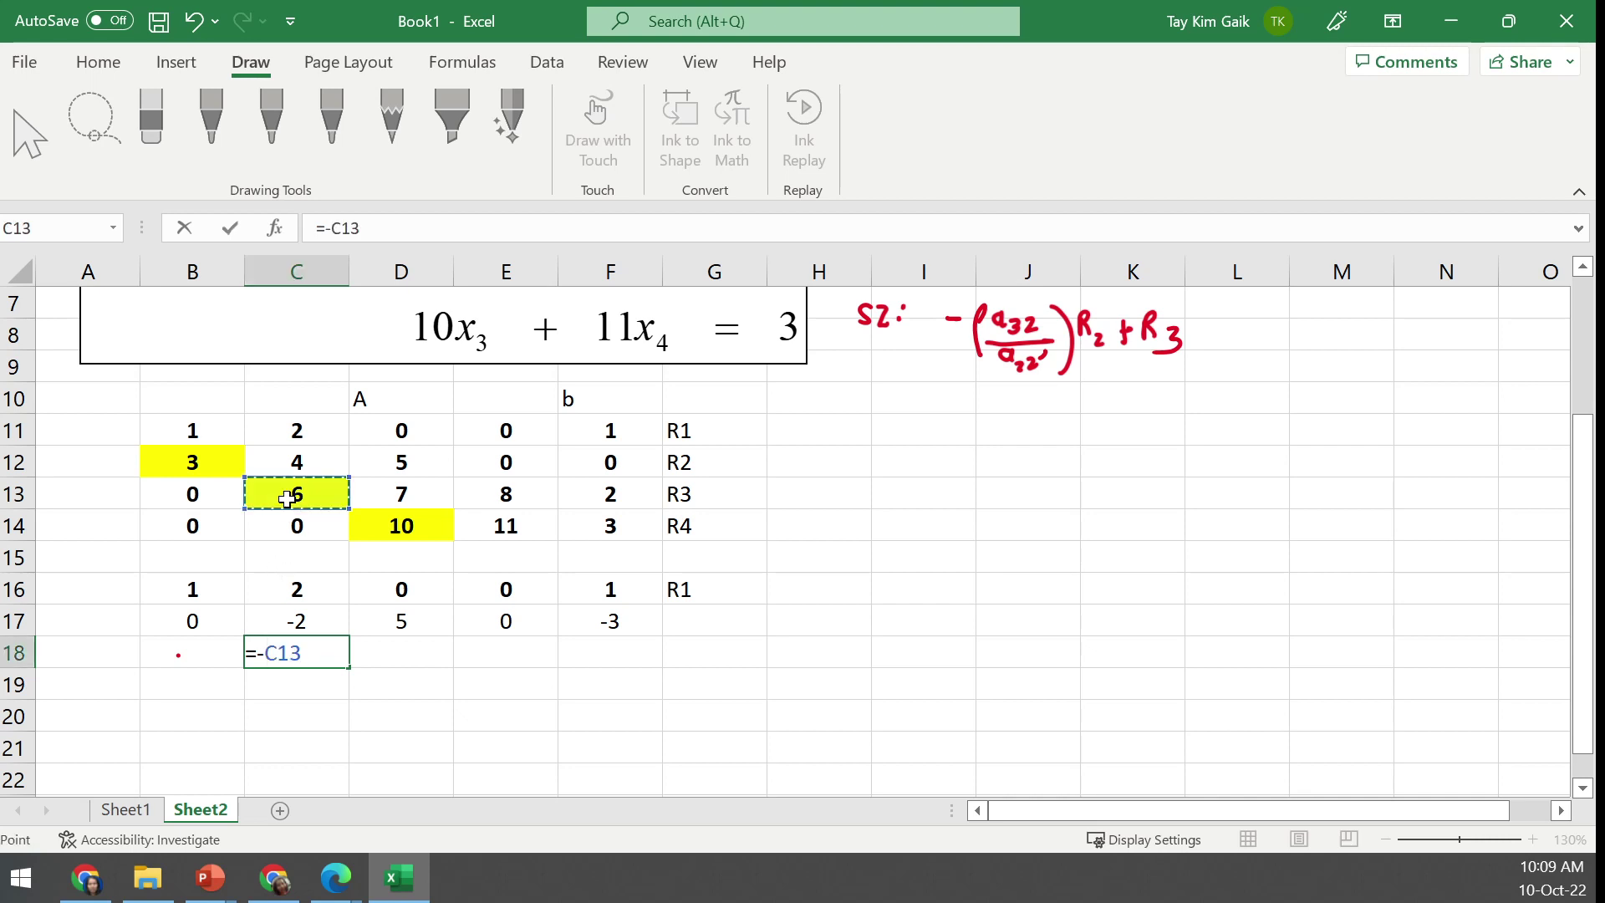
text(/)
click(299, 619)
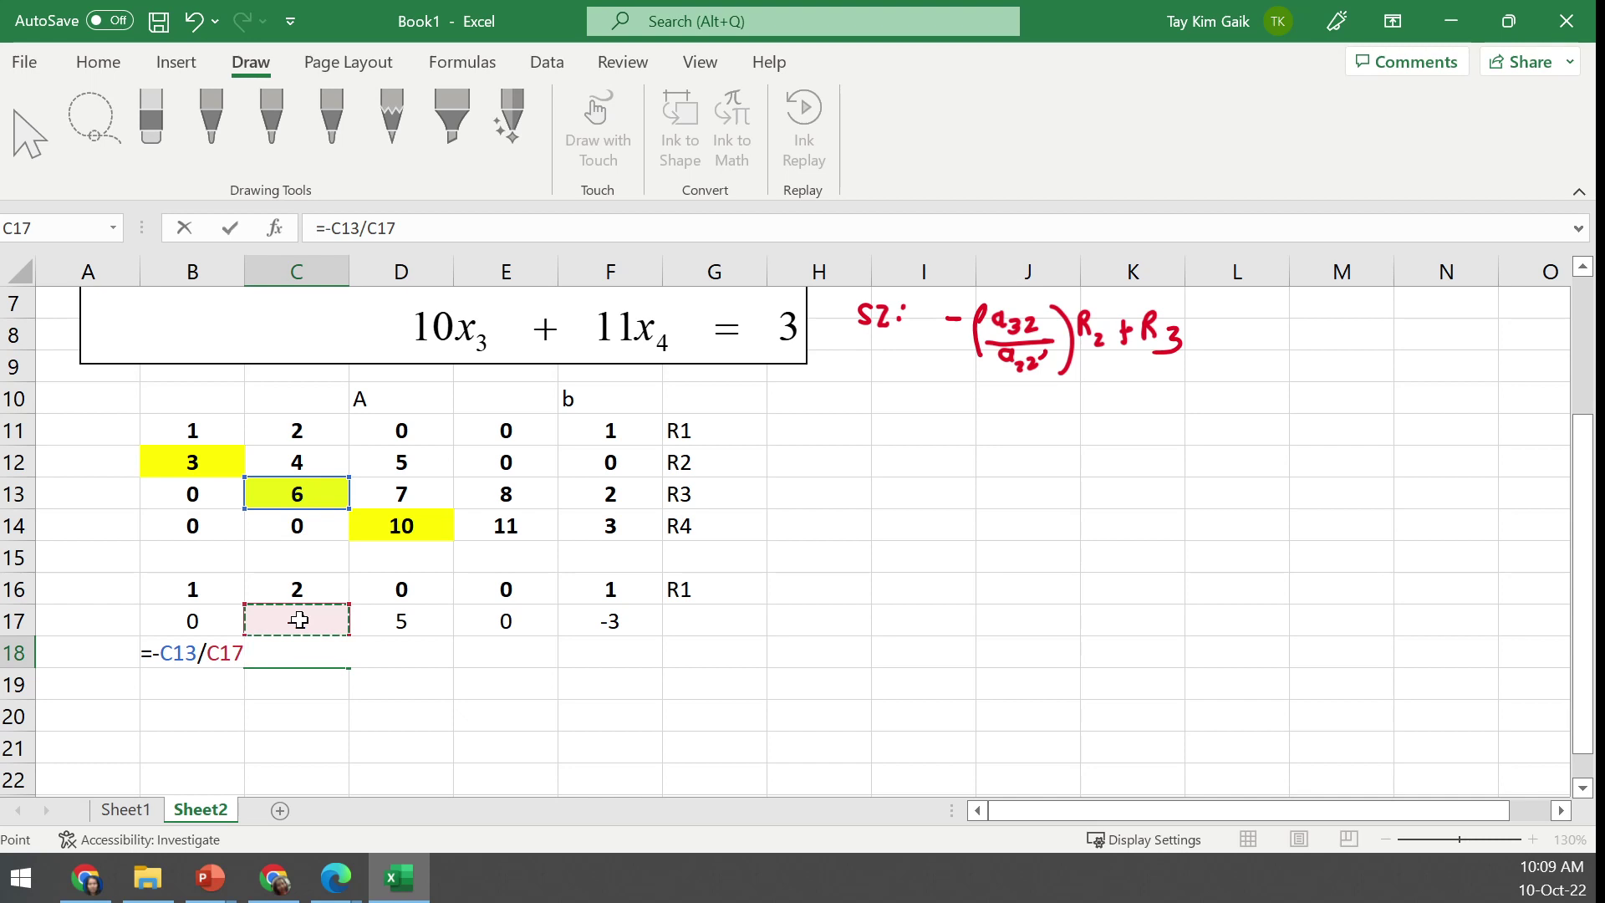
Make both references in the C18 ratio absolute and enclose it in parentheses, giving =-($C$13/$C$17)
click(335, 227)
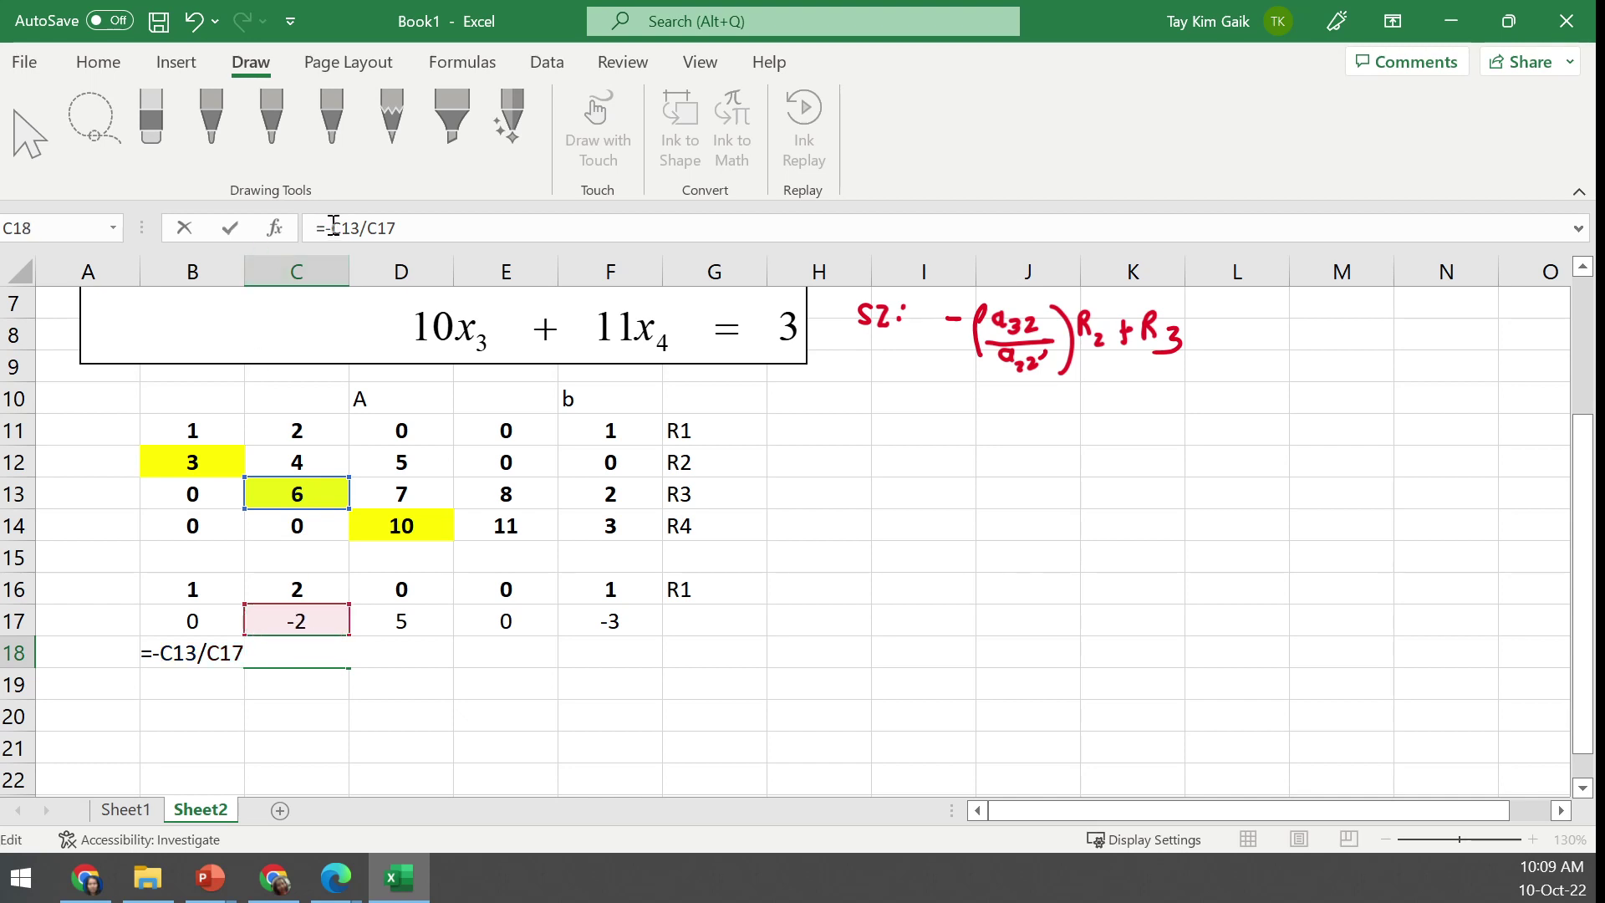
text($)
click(352, 221)
text($)
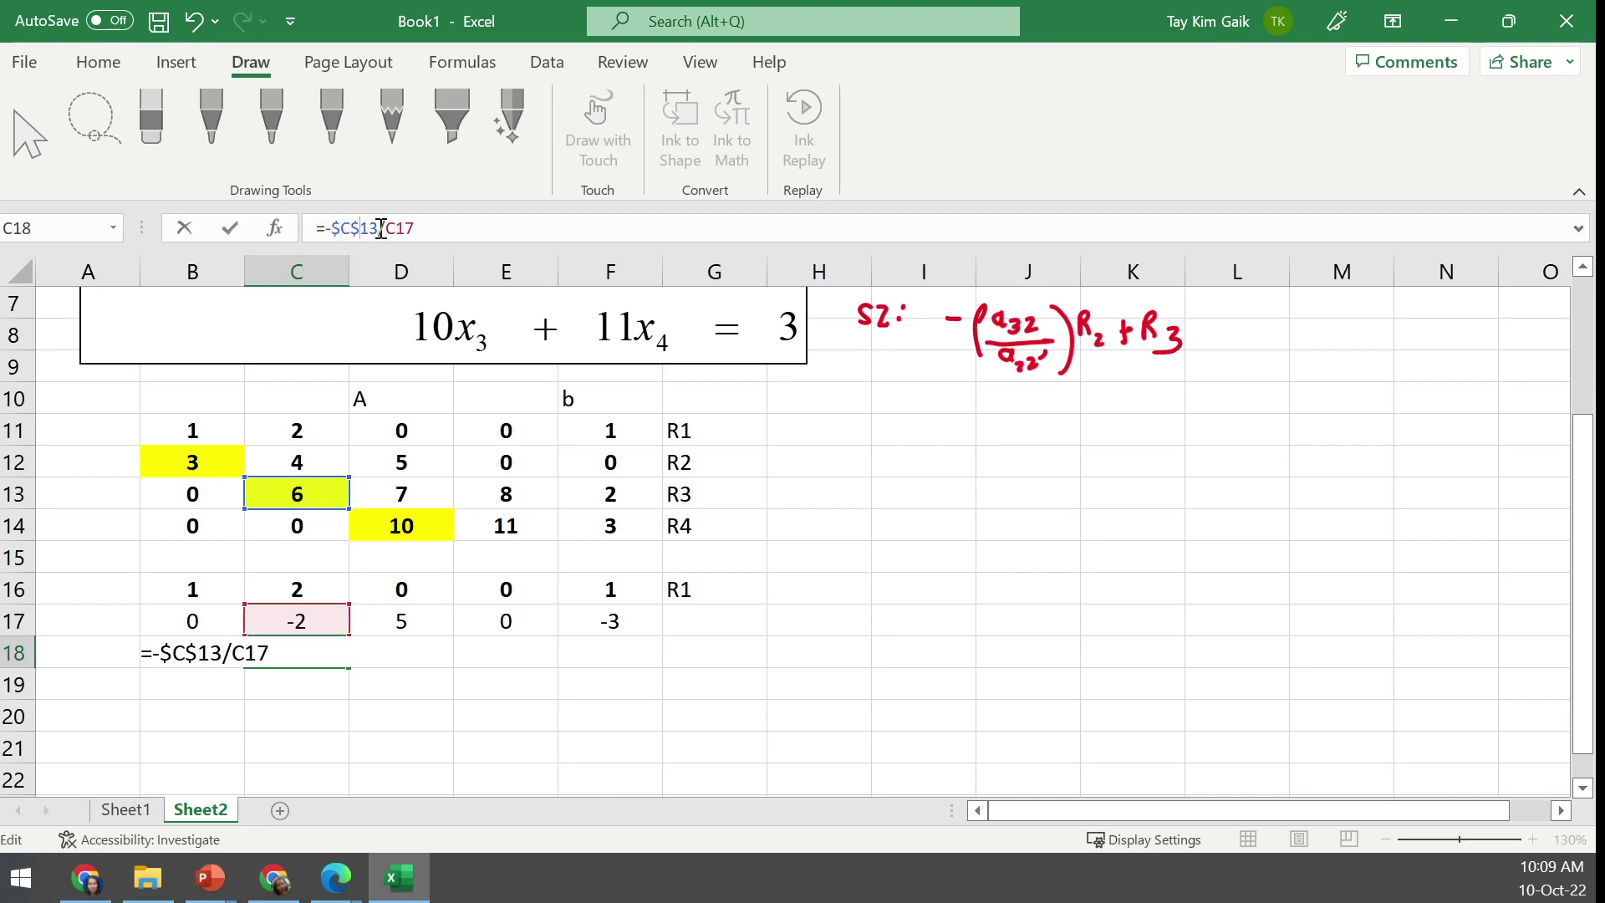
click(387, 228)
text($)
click(408, 228)
text($C$)
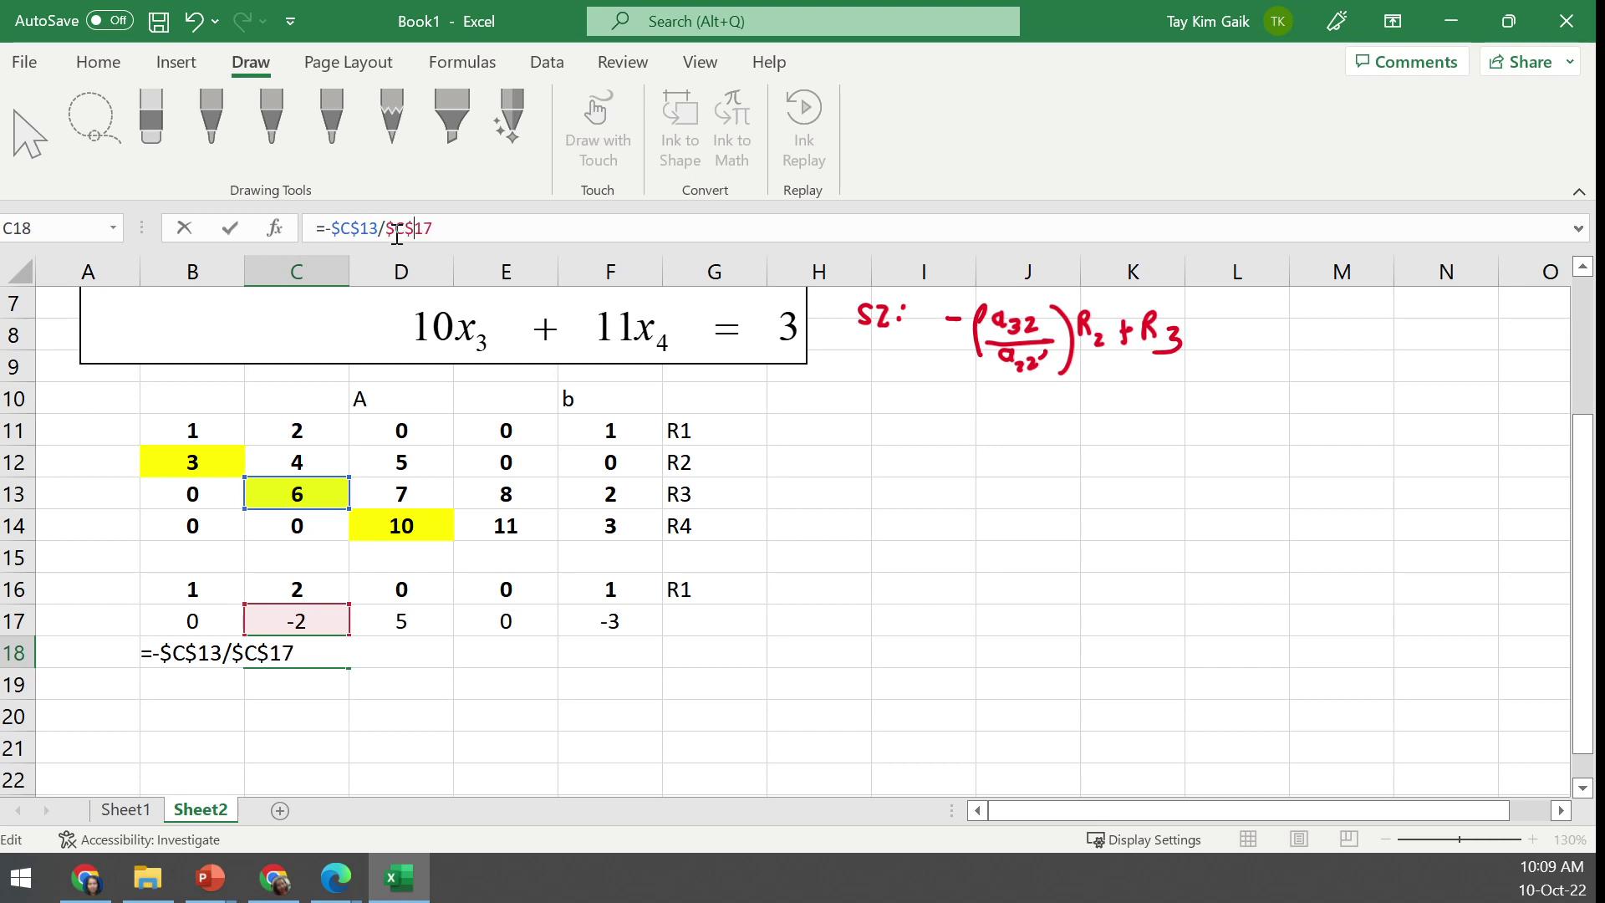
click(333, 229)
text(()
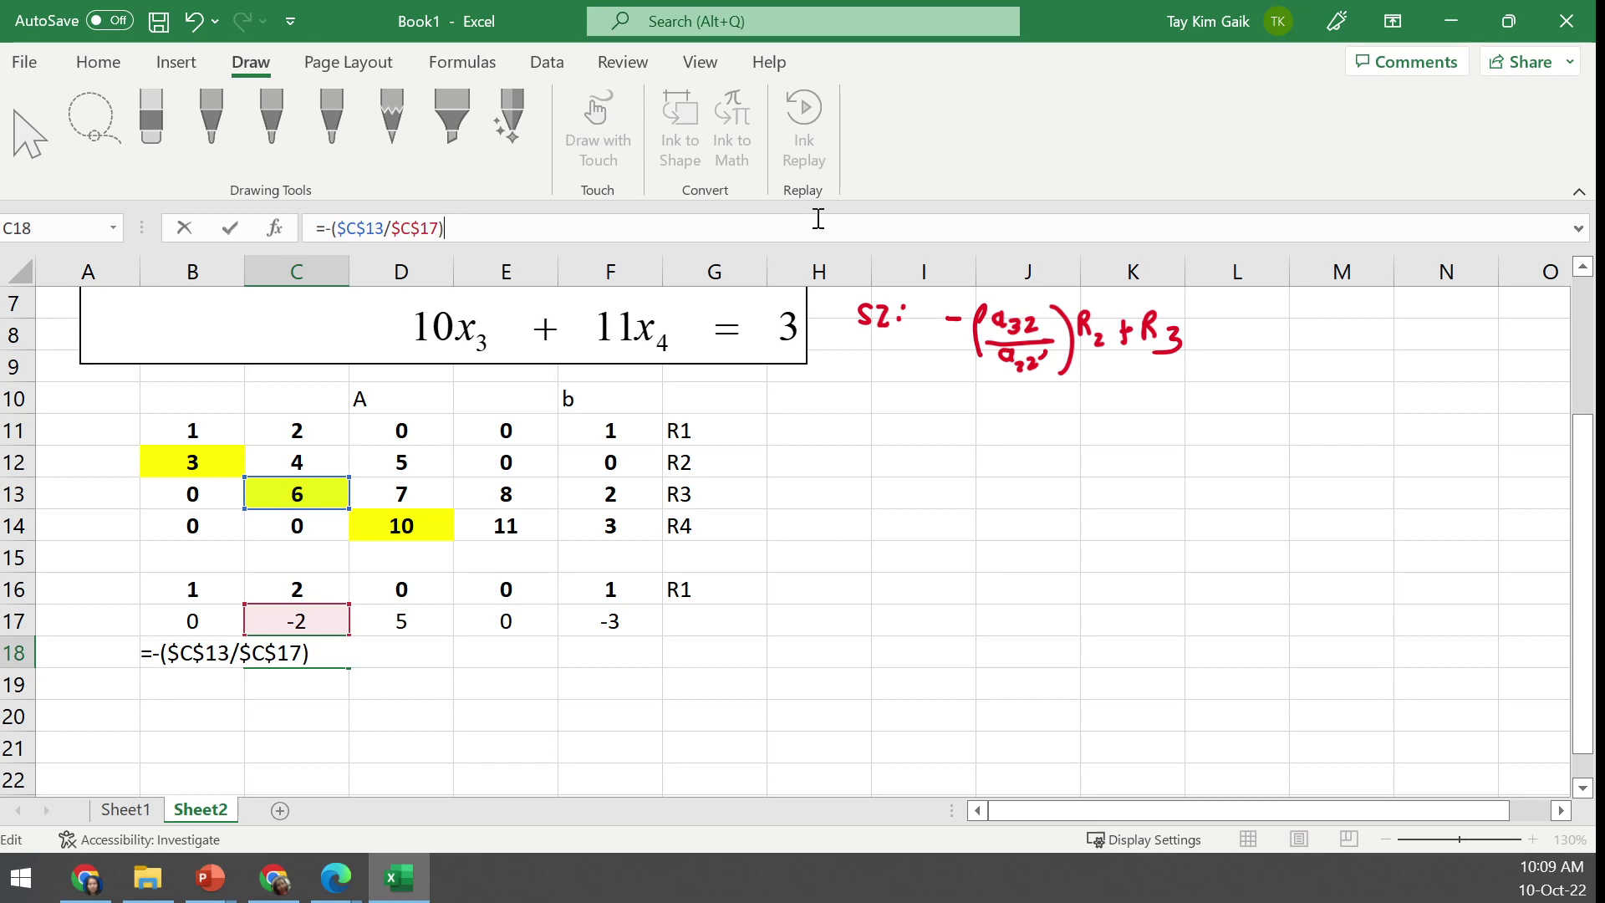
Complete the C18 formula as =-($C$13/$C$17)*C17+C13
click(313, 615)
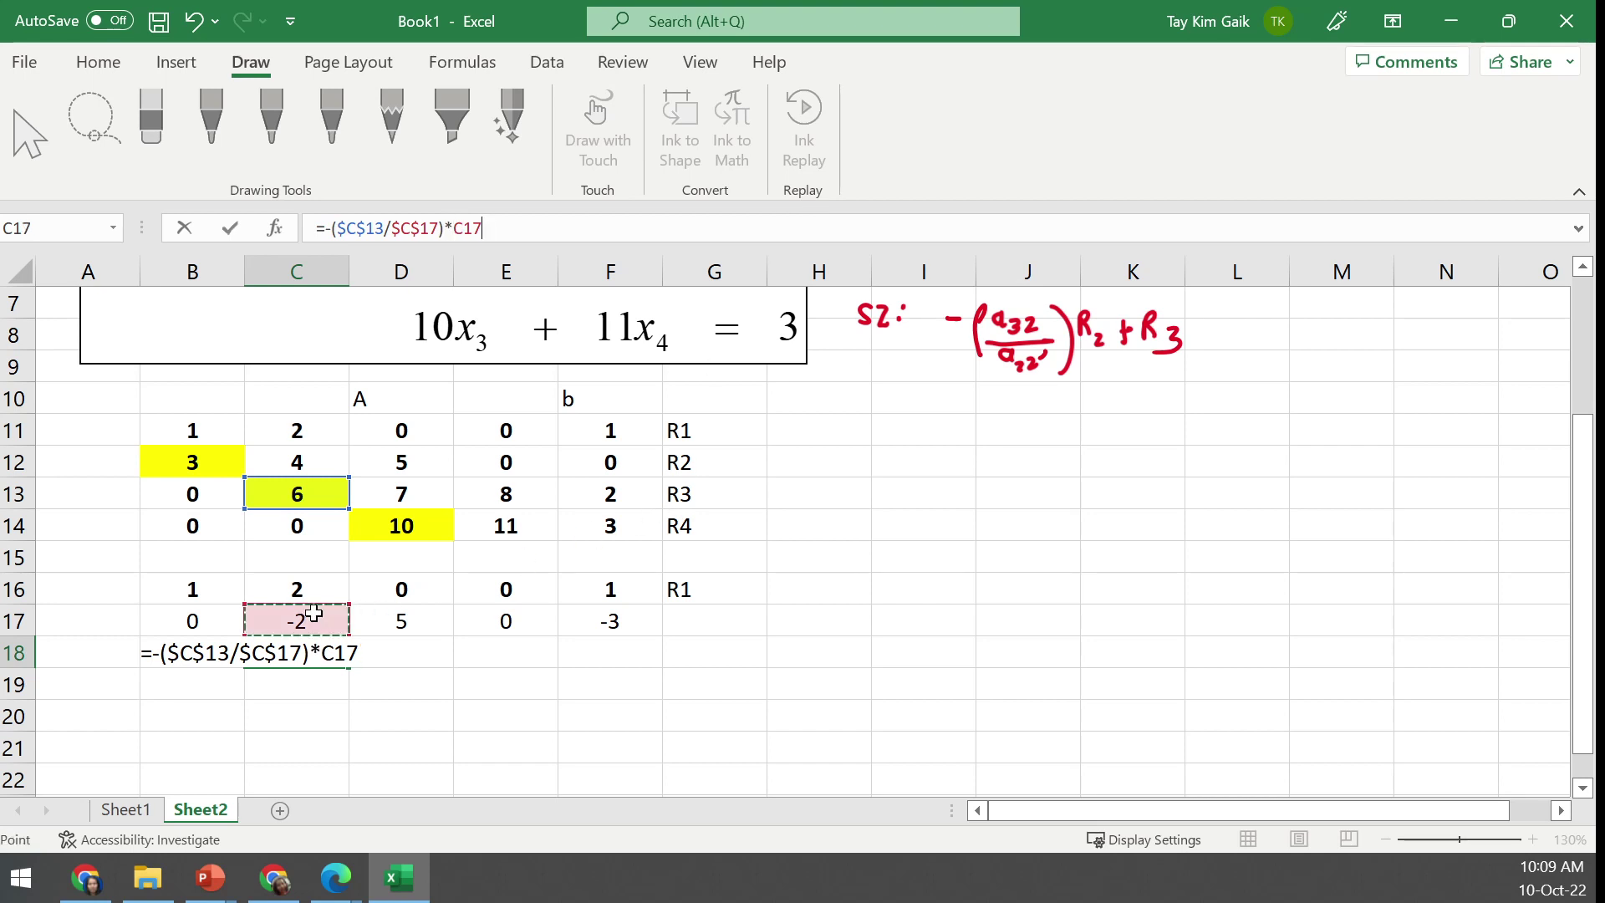
text(+)
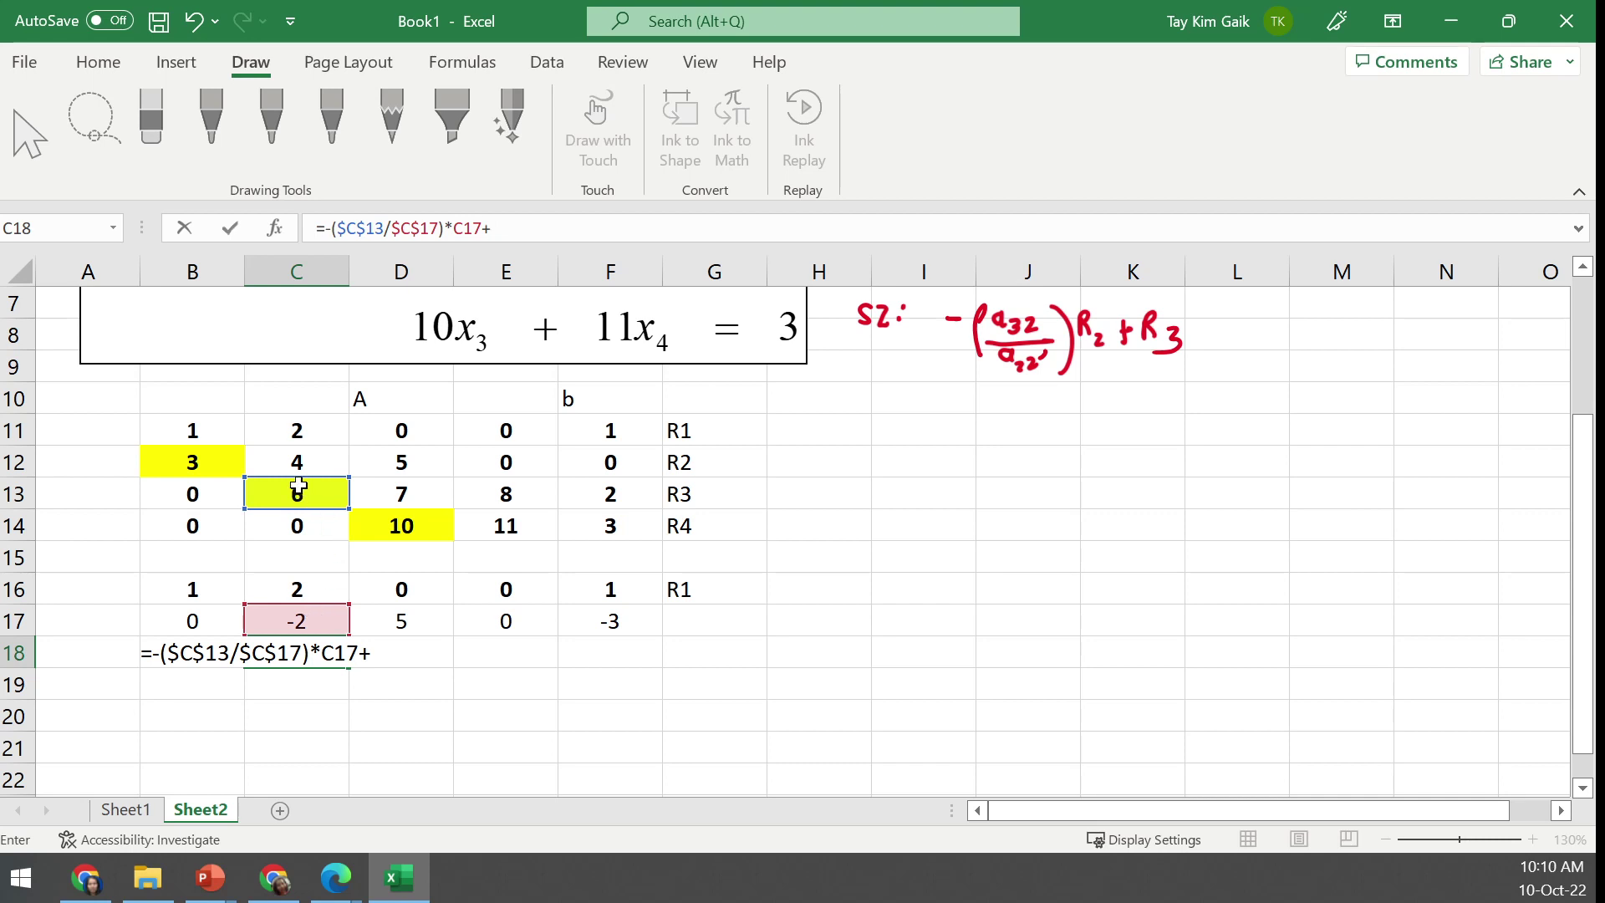
click(299, 485)
click(230, 227)
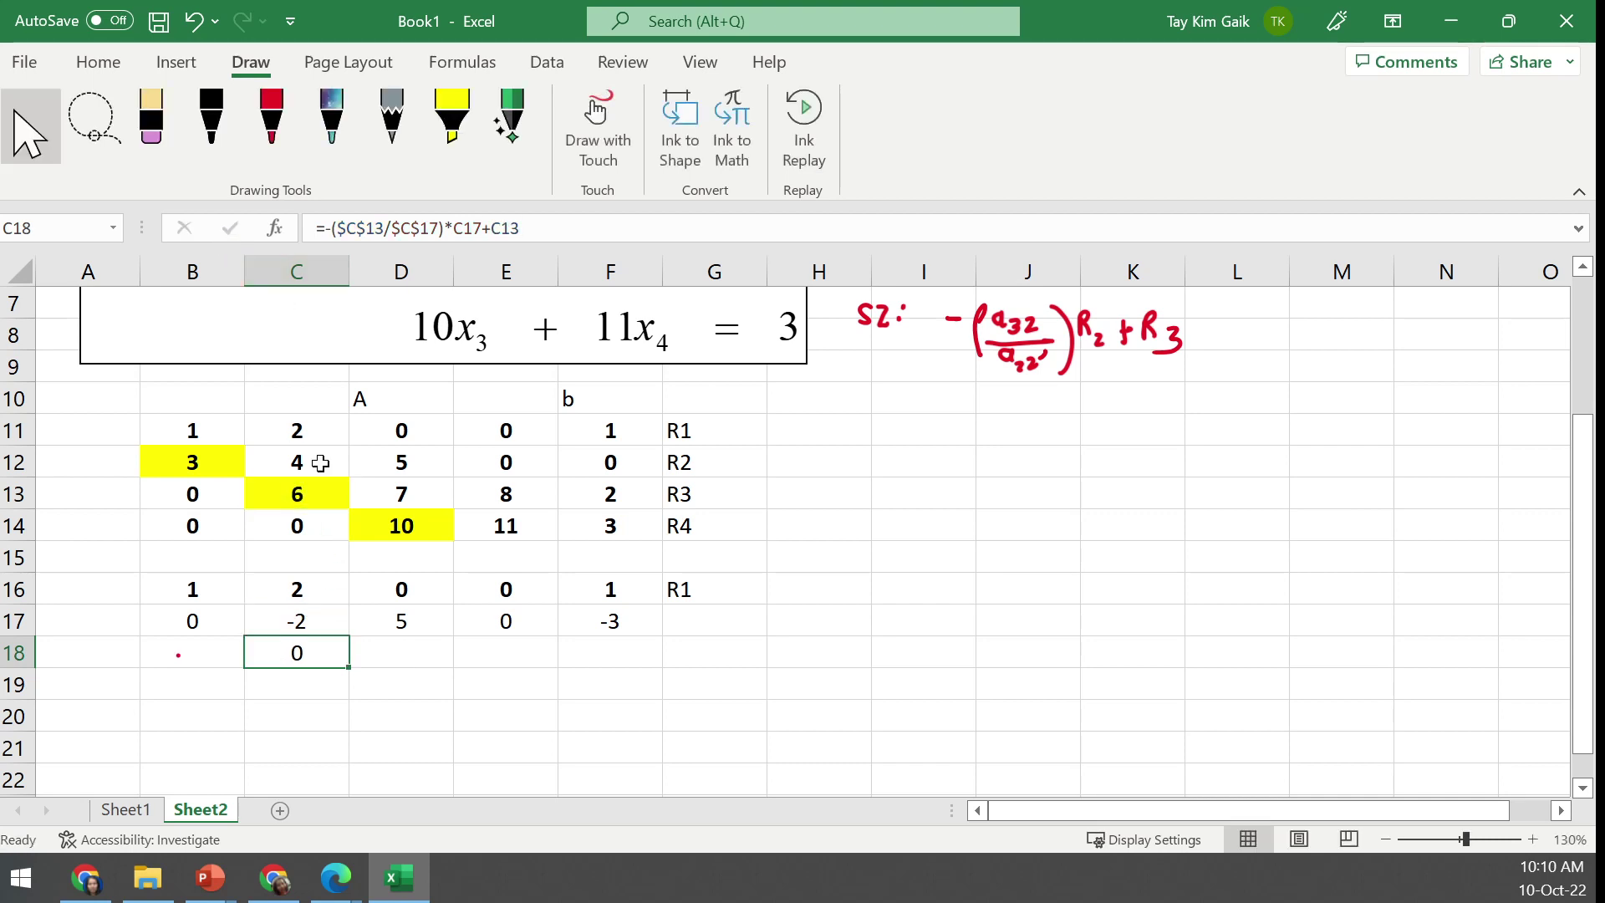
Fill the C18 formula back into B18 and across to F18
drag(348, 666, 179, 652)
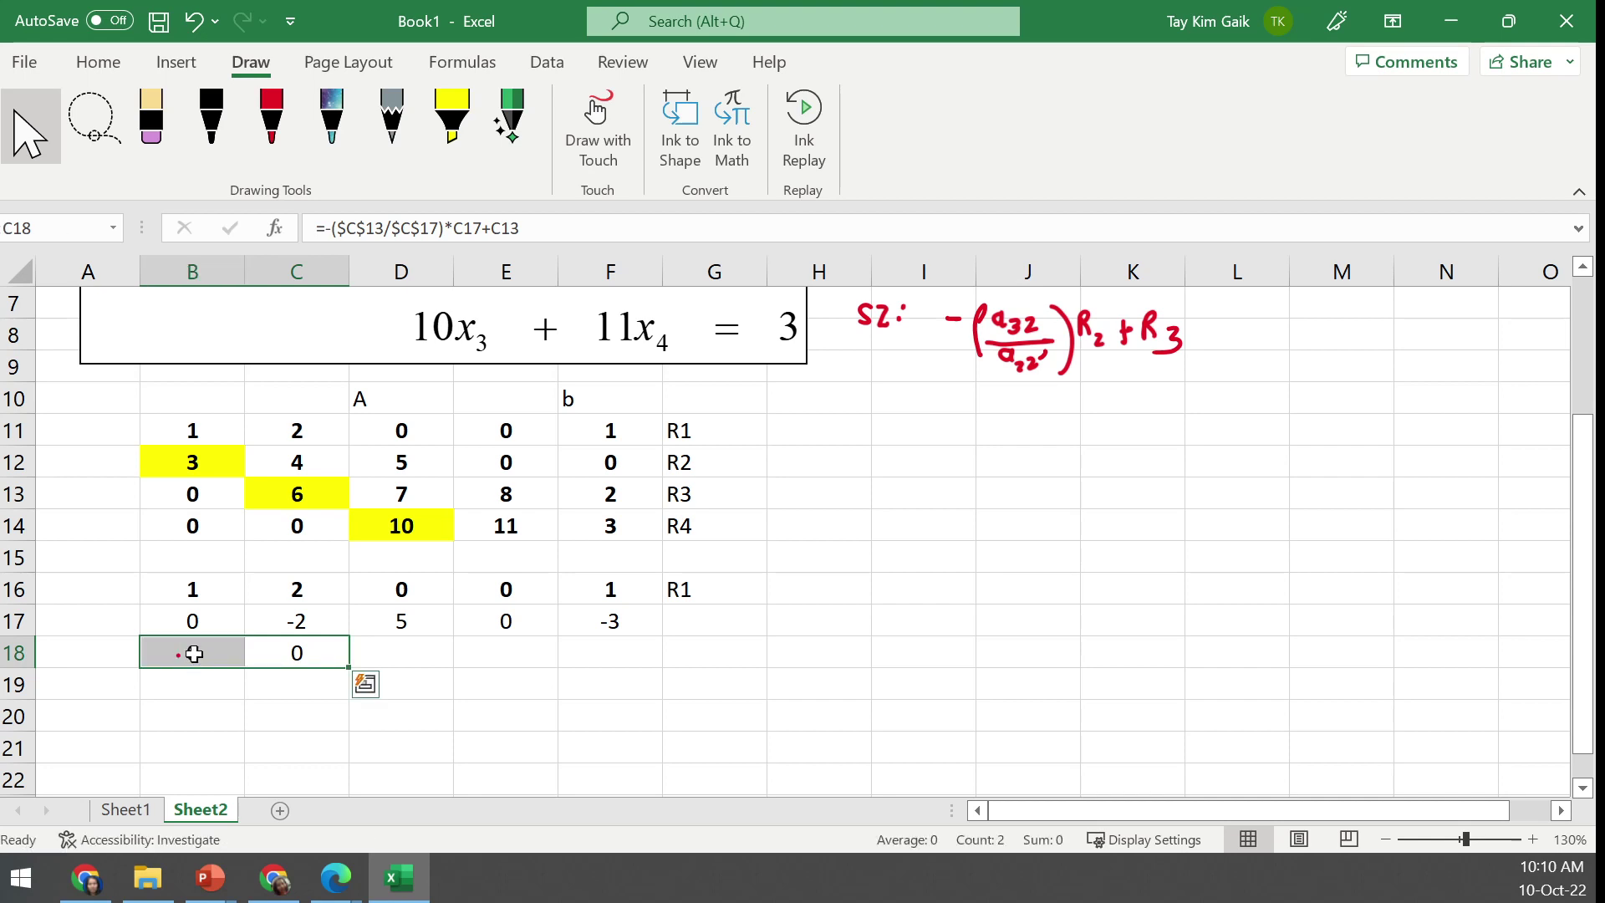
drag(347, 666, 627, 652)
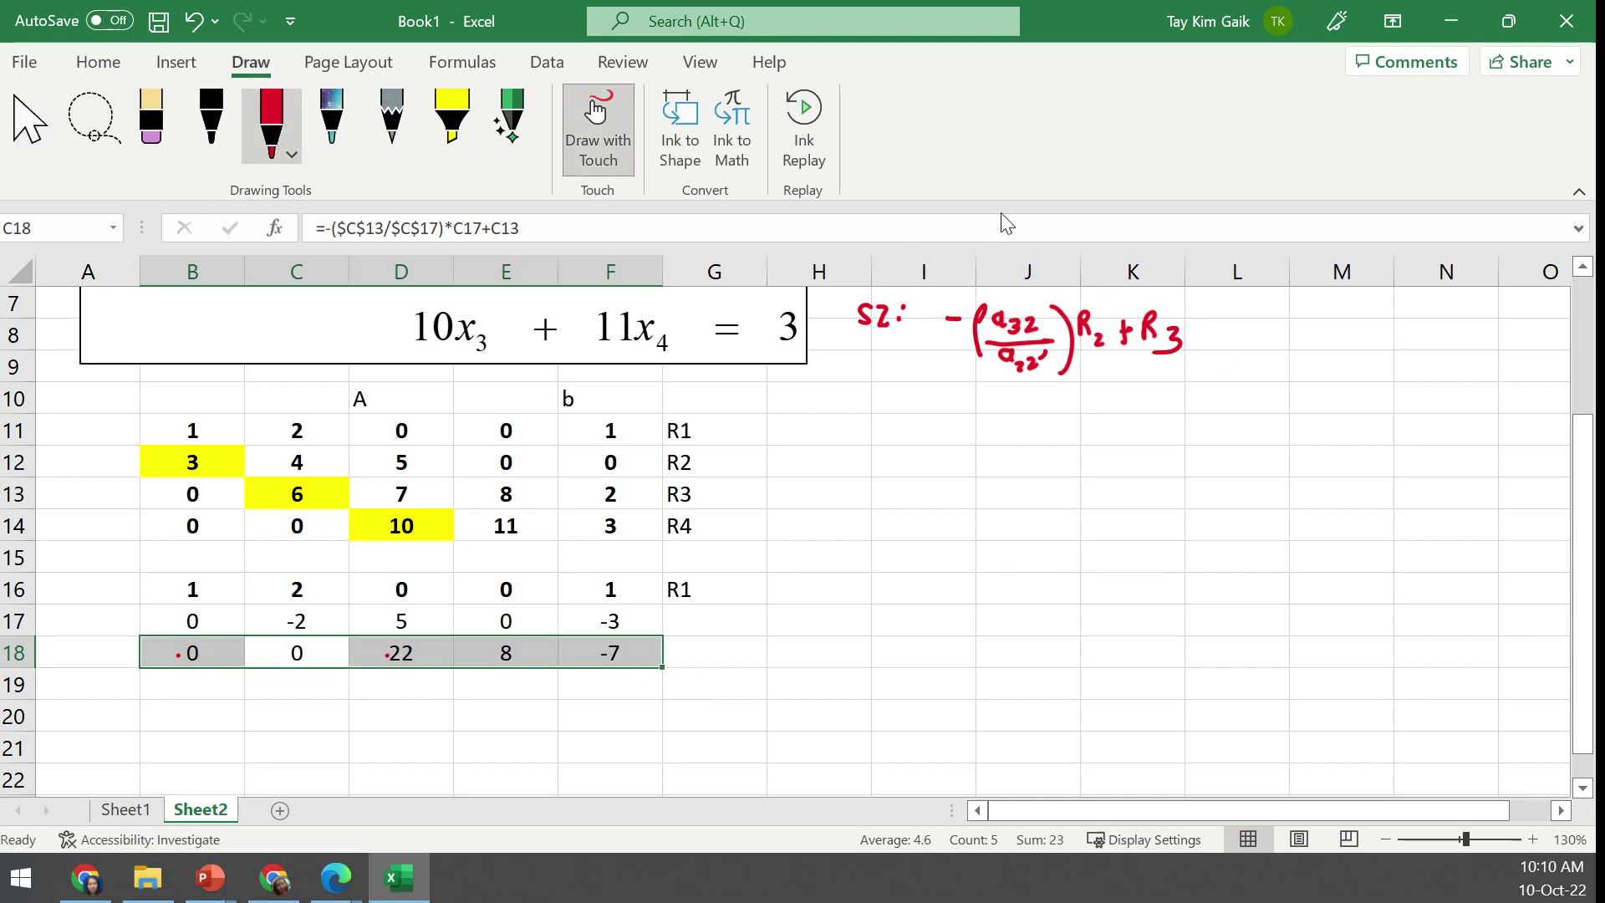
Add a prime mark to R2 in the handwritten S2 formula and write the label "S3:" below it in red ink
drag(1107, 296, 1101, 309)
click(868, 723)
click(1581, 788)
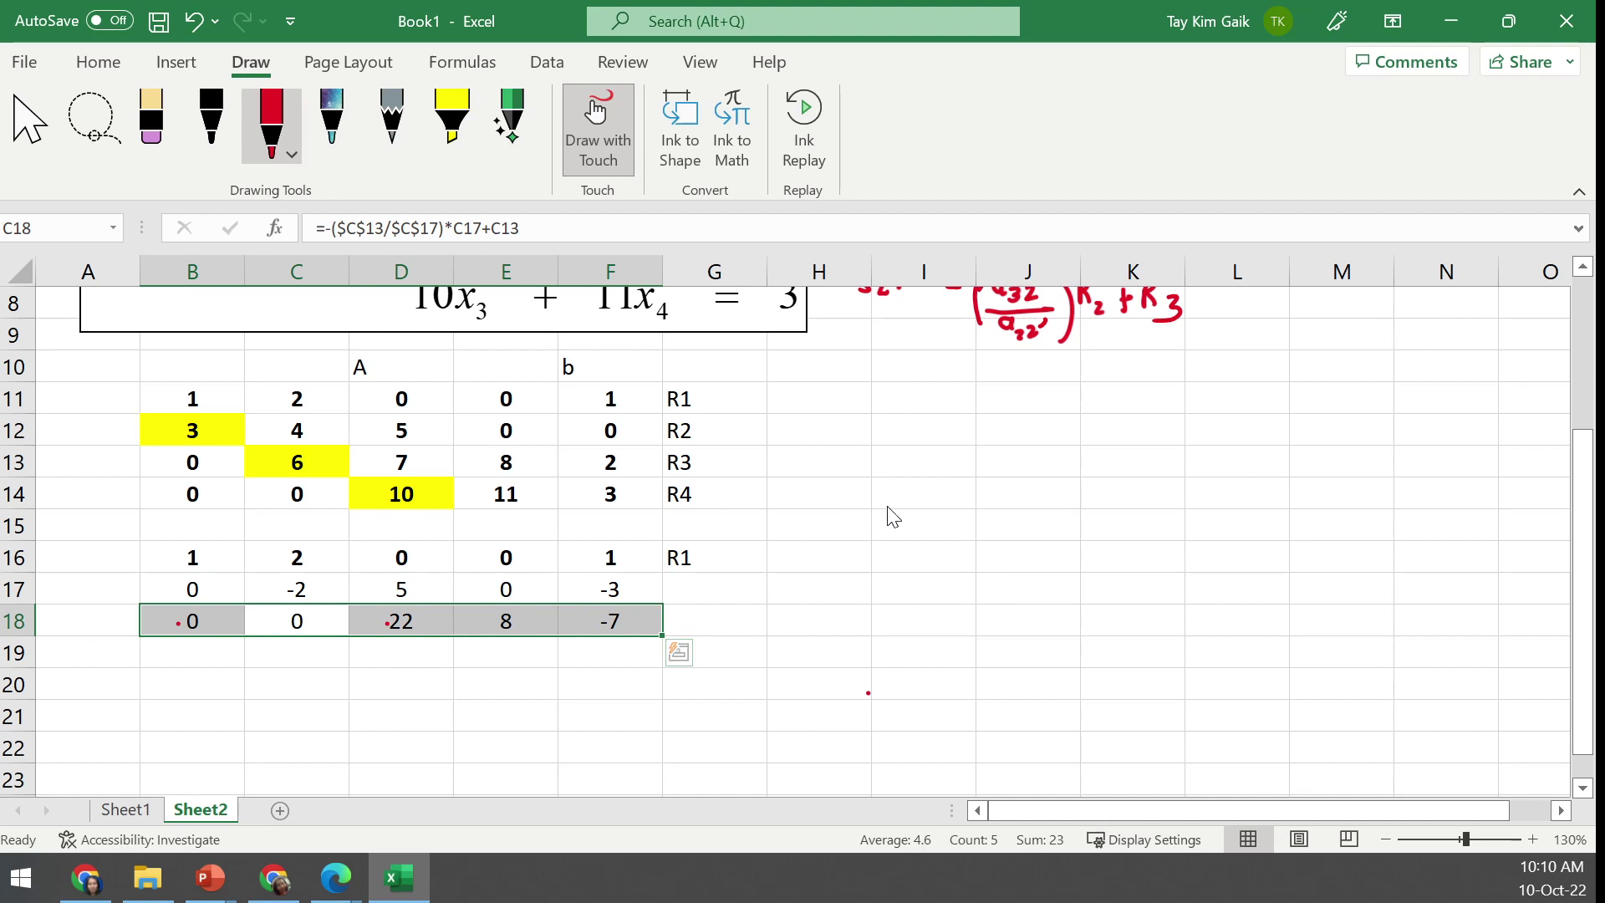
mouse_move(873, 381)
mouse_down()
mouse_move(865, 398)
mouse_move(891, 397)
mouse_move(878, 400)
mouse_up()
click(902, 385)
click(903, 395)
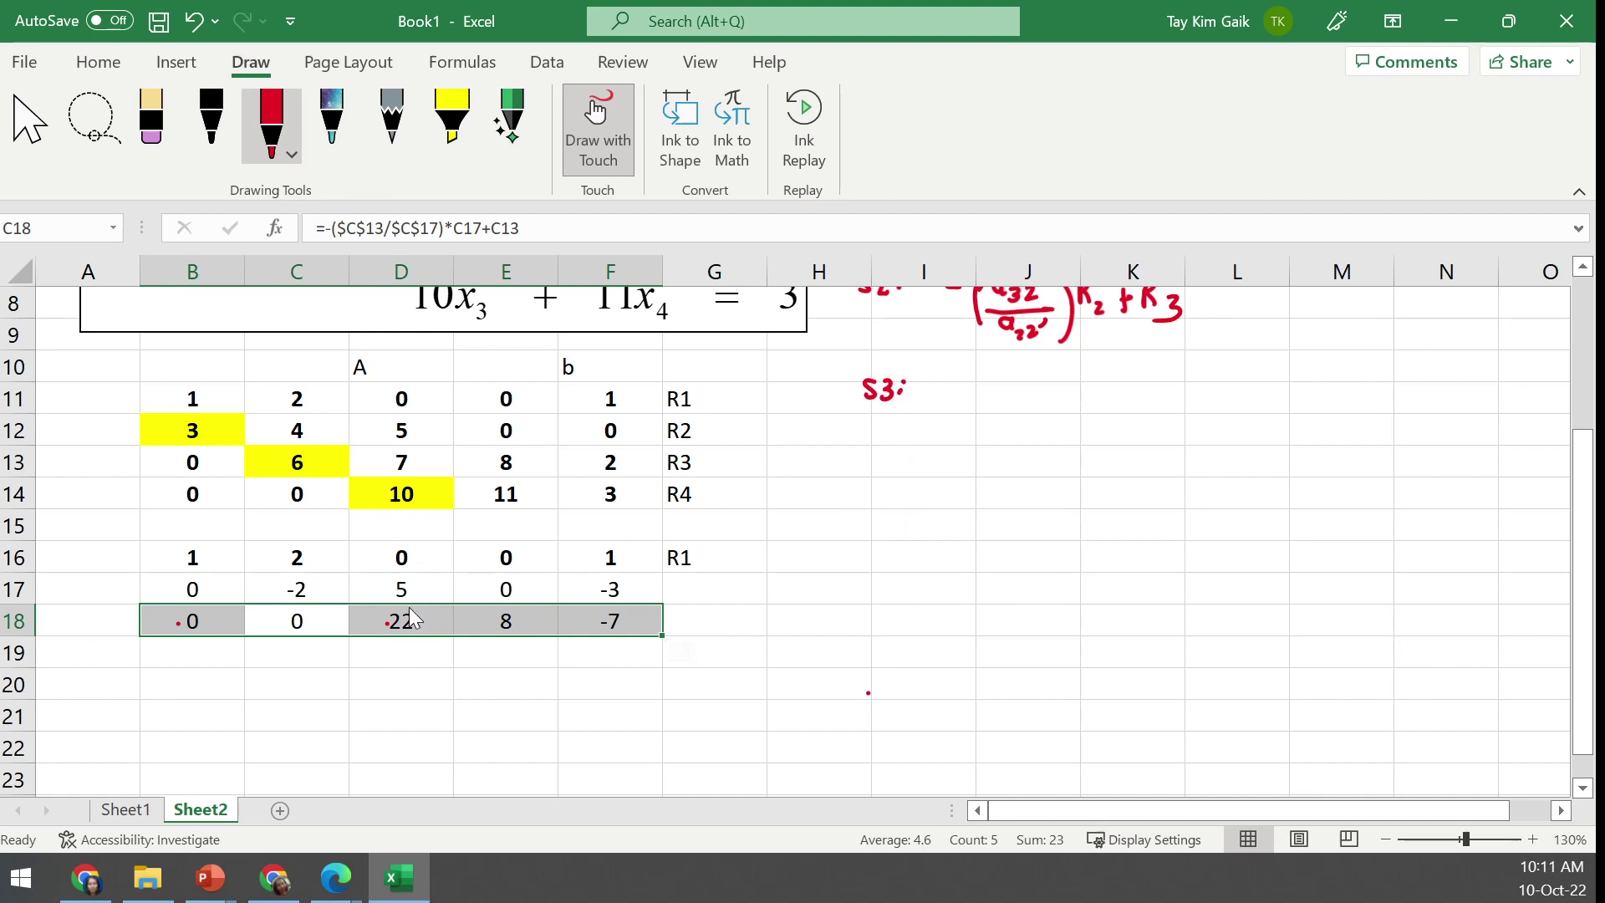
Circle D18 and D14 in red ink, and write -a33' above a fraction bar after the S3 label
mouse_move(405, 605)
mouse_down()
mouse_move(387, 633)
mouse_move(418, 632)
mouse_move(413, 604)
mouse_up()
drag(943, 388, 955, 388)
mouse_move(994, 386)
mouse_down()
mouse_move(994, 420)
mouse_move(1022, 420)
mouse_move(1030, 392)
mouse_up()
drag(963, 434, 1063, 426)
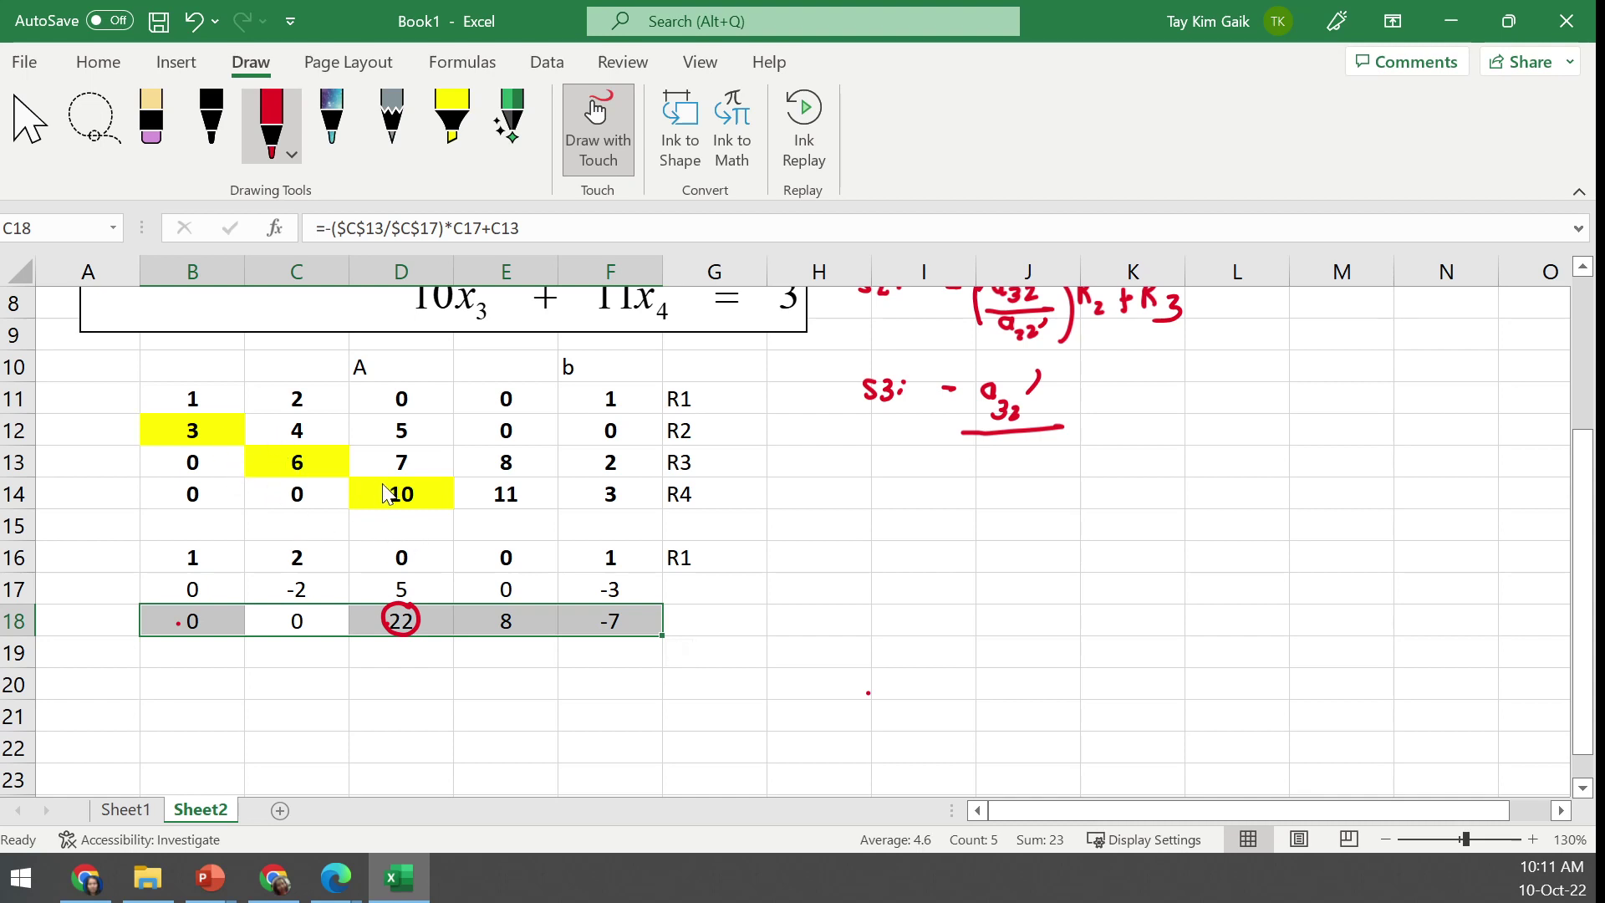
mouse_move(422, 499)
mouse_down()
mouse_move(403, 476)
mouse_move(383, 506)
mouse_move(420, 502)
mouse_up()
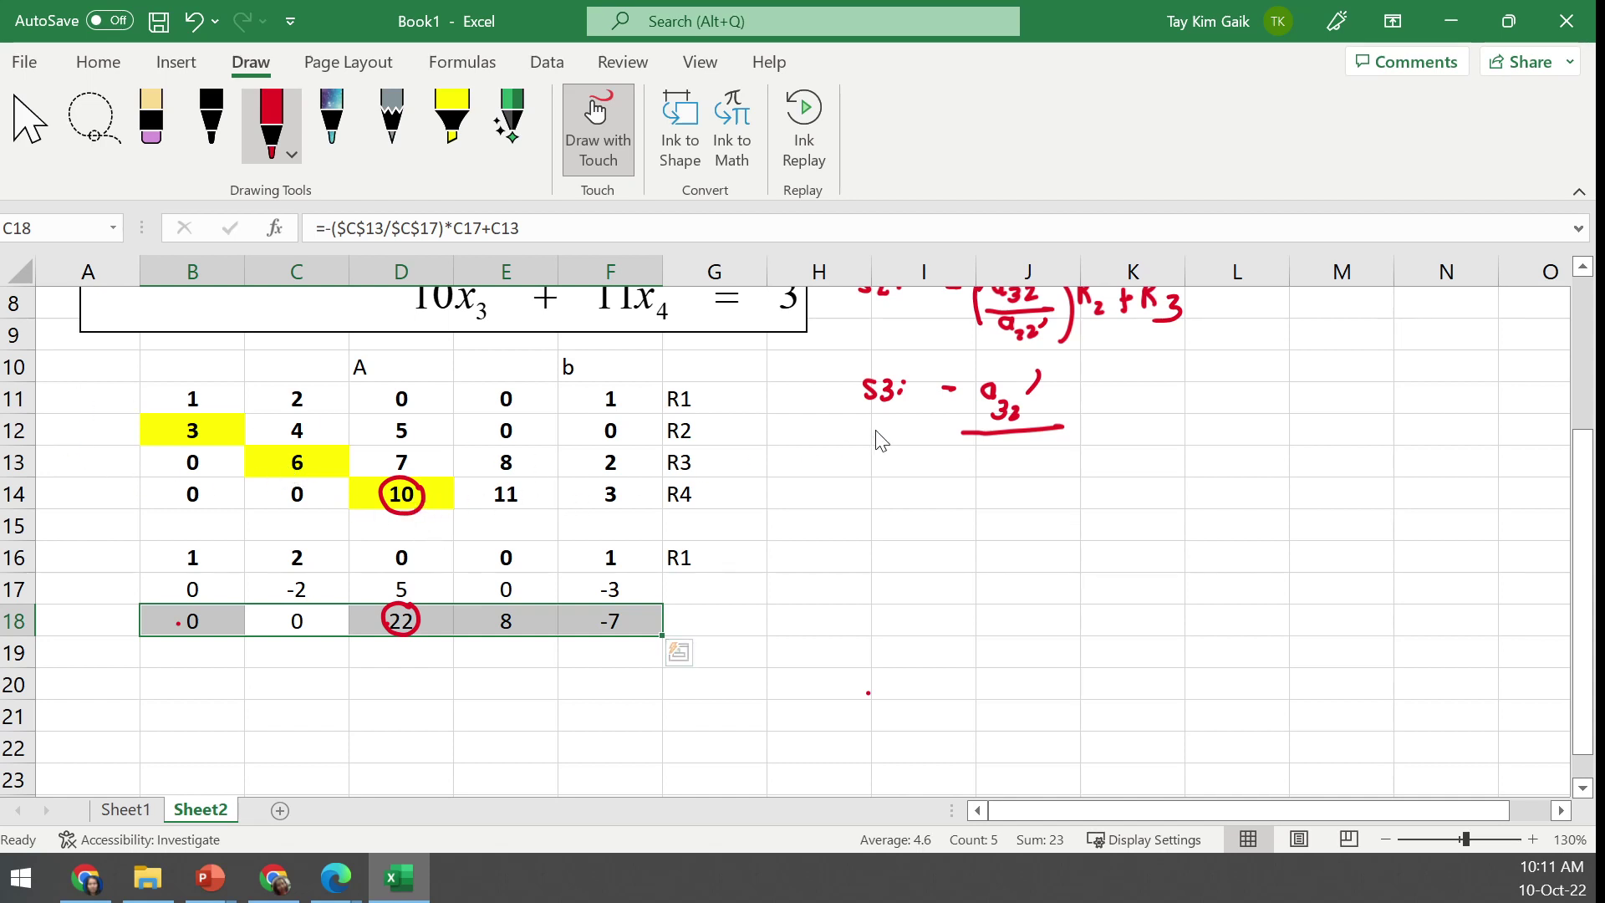
Erase the subscript and prime of the S3 numerator and rewrite it as a43 in red ink
click(151, 121)
mouse_move(1034, 440)
mouse_down()
mouse_move(1003, 409)
mouse_move(1036, 392)
mouse_move(997, 408)
mouse_move(1030, 411)
mouse_move(1018, 423)
mouse_up()
click(259, 103)
click(259, 103)
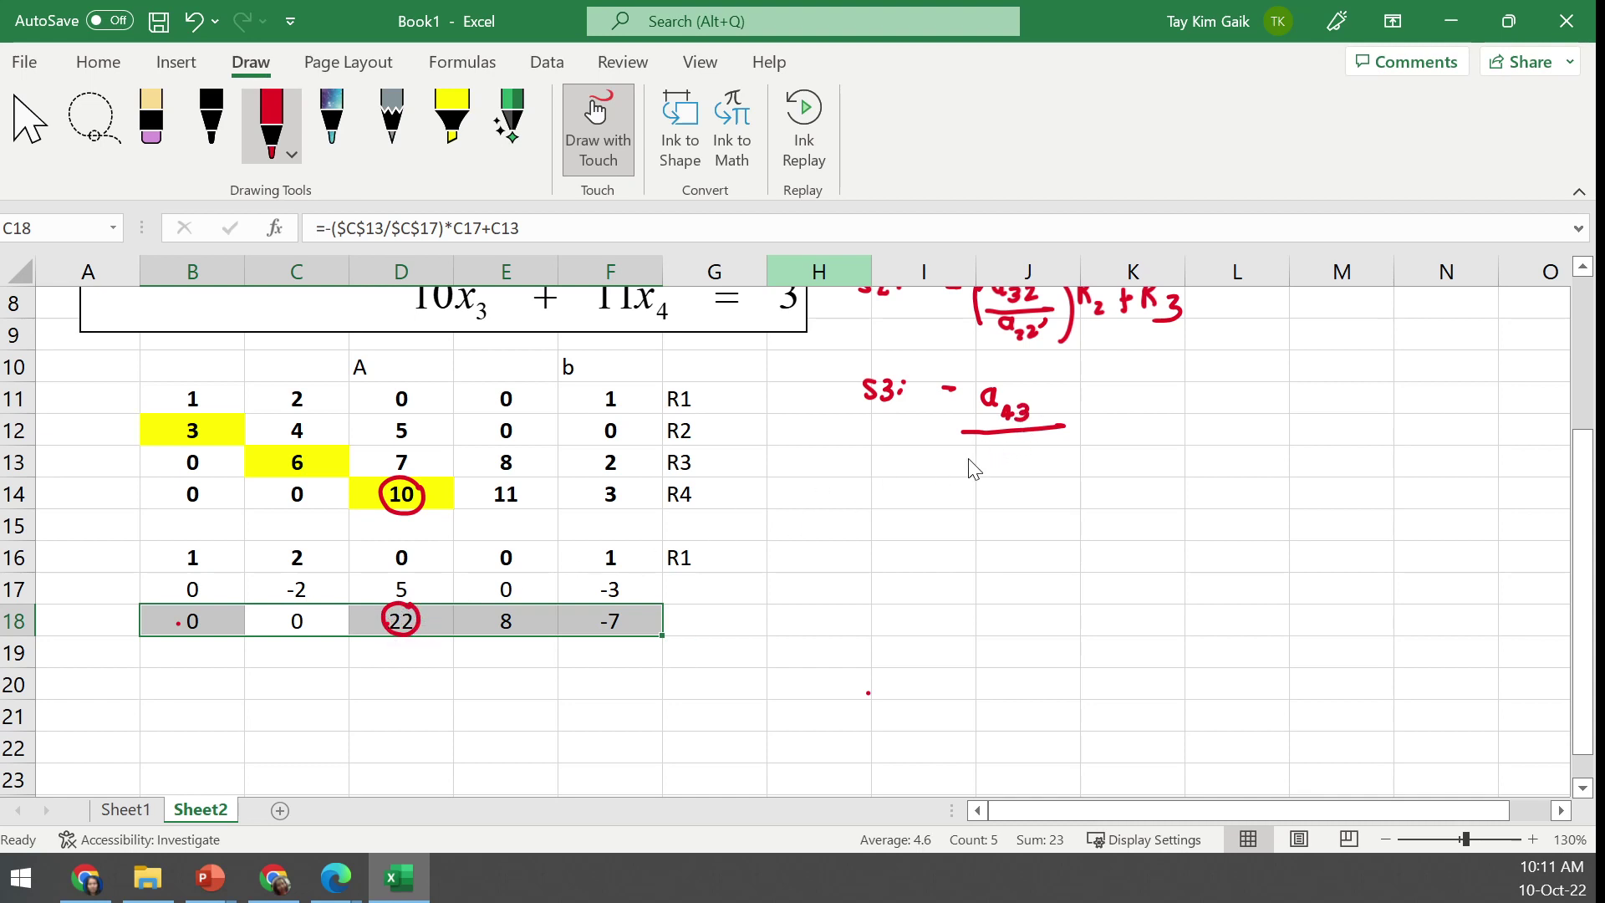
Complete the handwritten S3 formula as -(a43/a33')R3' + R4 in red ink, and leave drawing mode
mouse_move(1008, 446)
mouse_down()
mouse_move(995, 454)
mouse_move(1049, 458)
mouse_up()
mouse_move(1081, 396)
mouse_down()
mouse_move(1082, 424)
mouse_move(1093, 409)
mouse_move(1131, 438)
mouse_up()
mouse_move(1124, 423)
mouse_down()
mouse_move(1160, 426)
mouse_move(1162, 412)
mouse_up()
drag(1162, 412, 1196, 424)
drag(1191, 413, 1190, 435)
drag(971, 392, 969, 478)
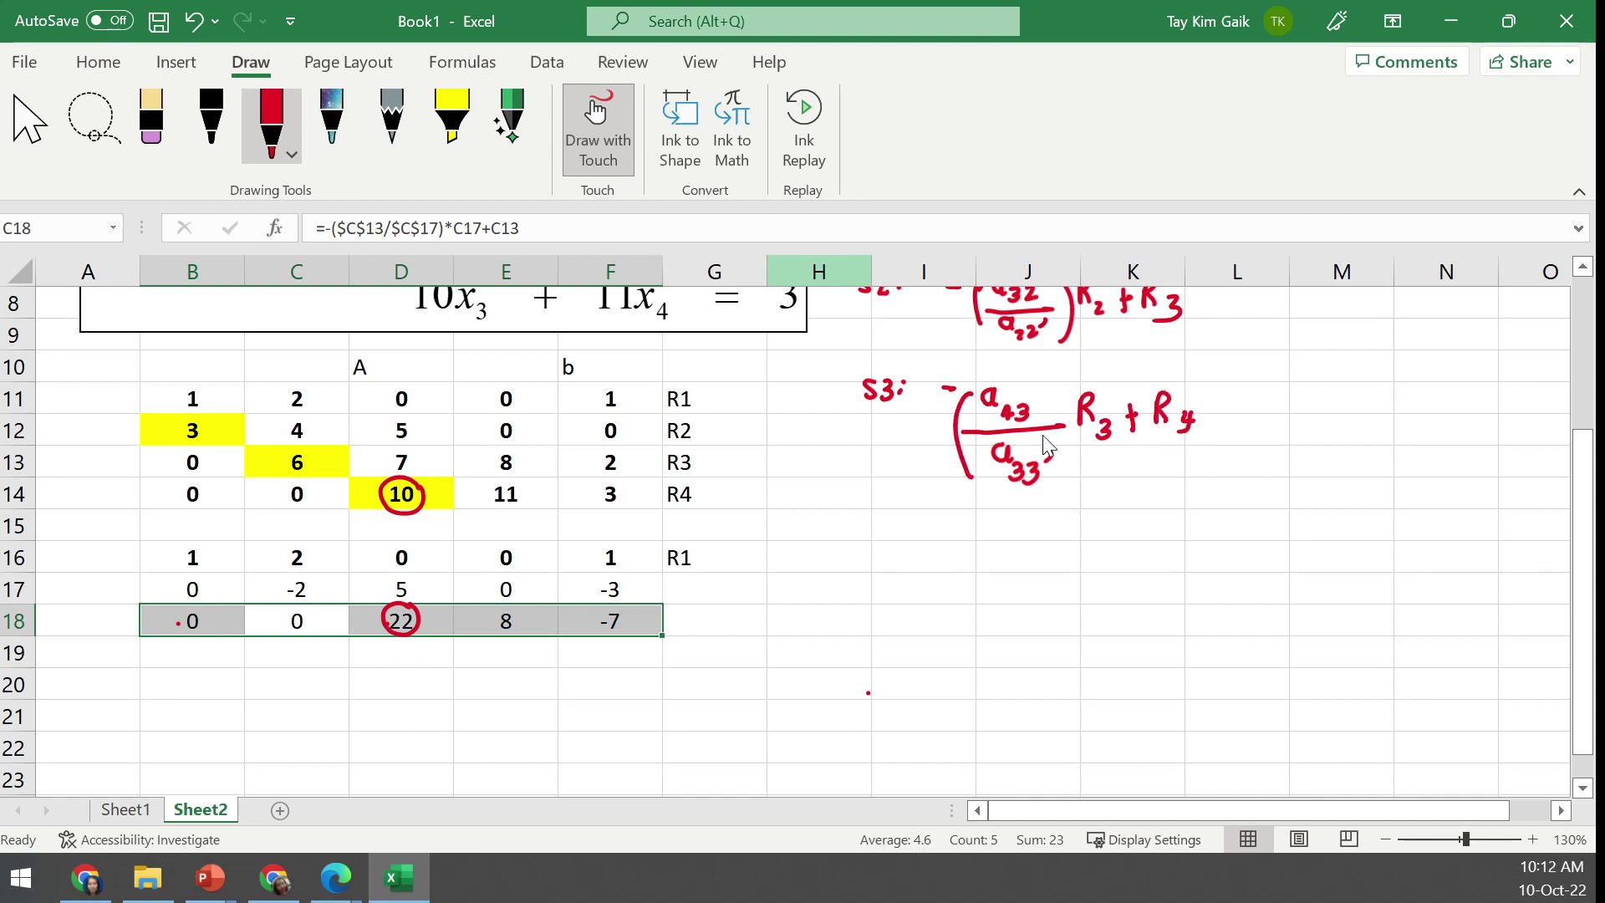
mouse_move(1055, 391)
mouse_down()
mouse_move(1073, 428)
mouse_move(1056, 486)
mouse_up()
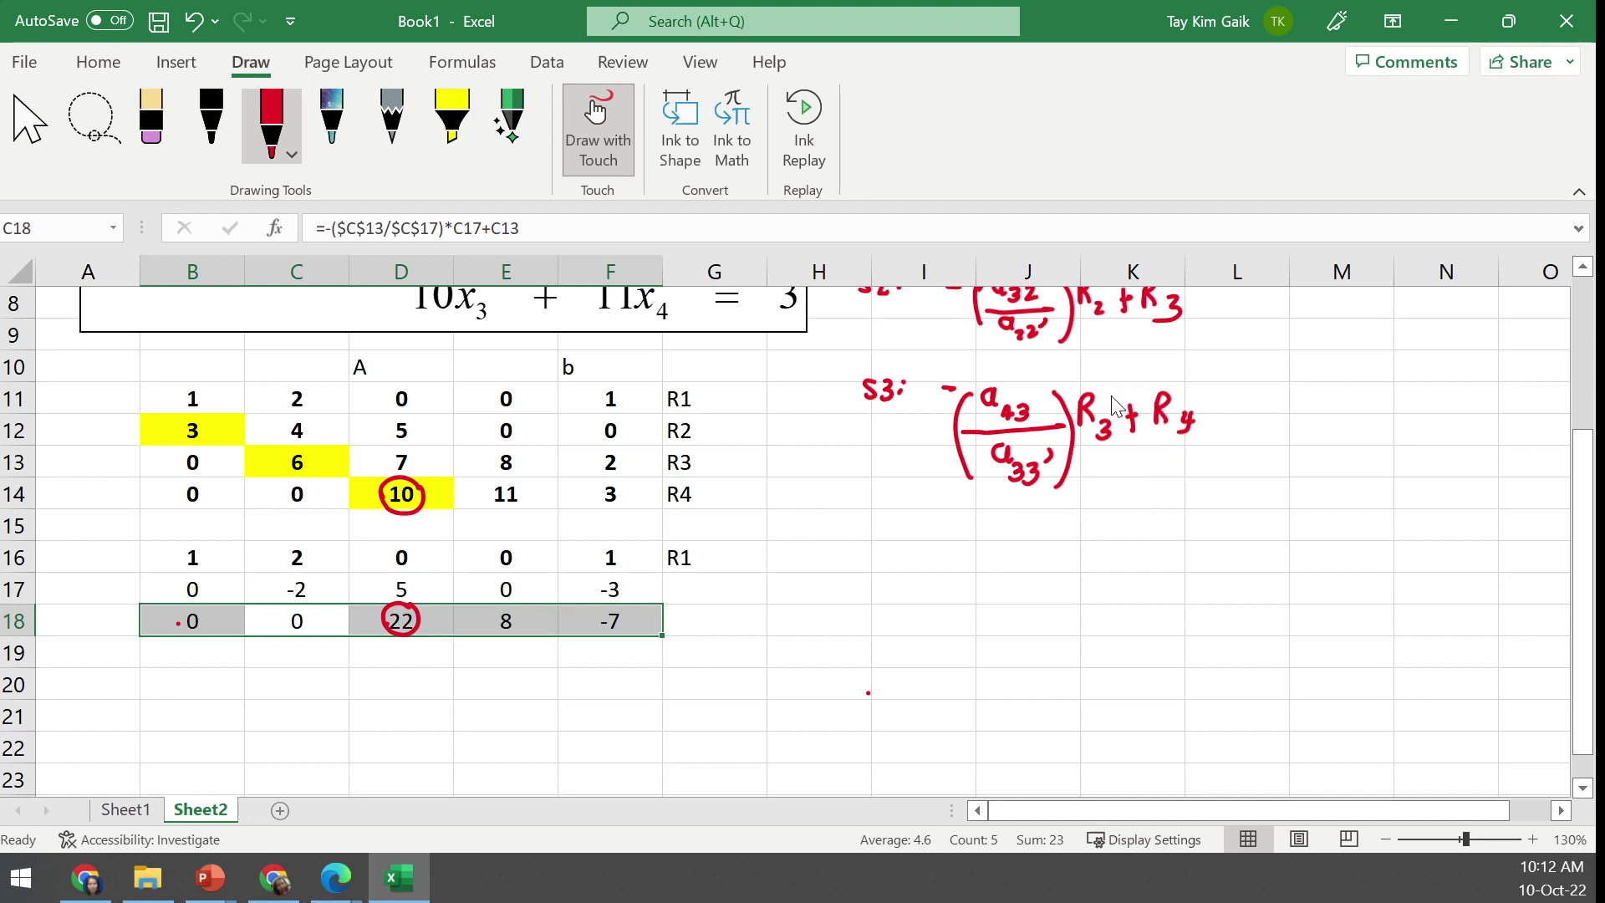
drag(1104, 383, 1099, 397)
click(38, 125)
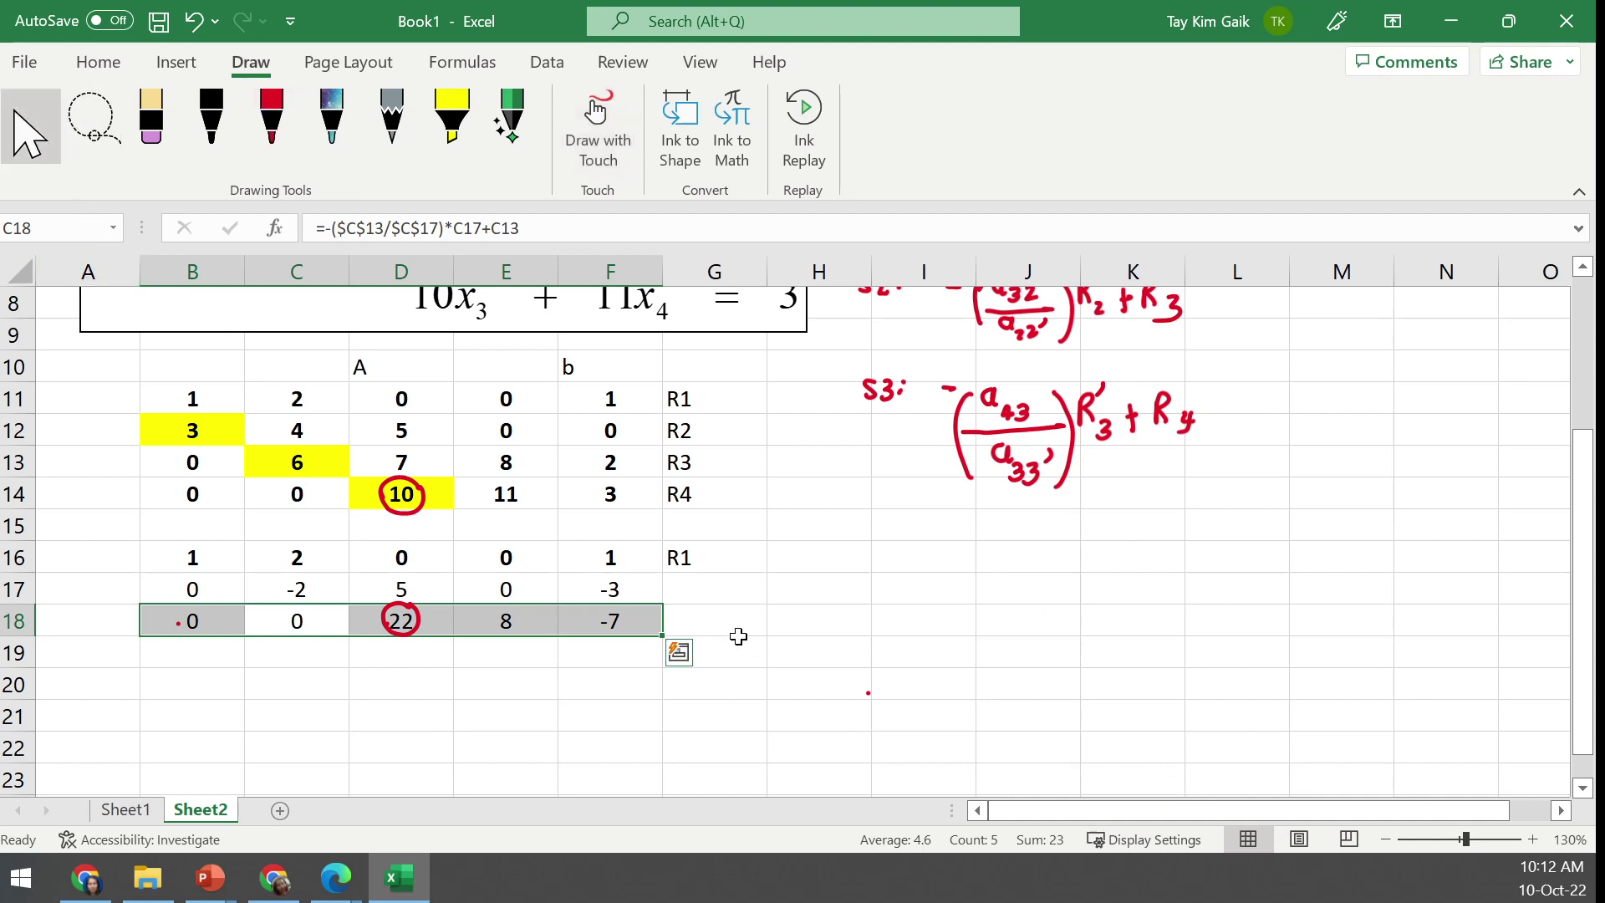
Label row 18 as R3' in G18 and row 17 as R2' in G17
click(725, 623)
text(R3)
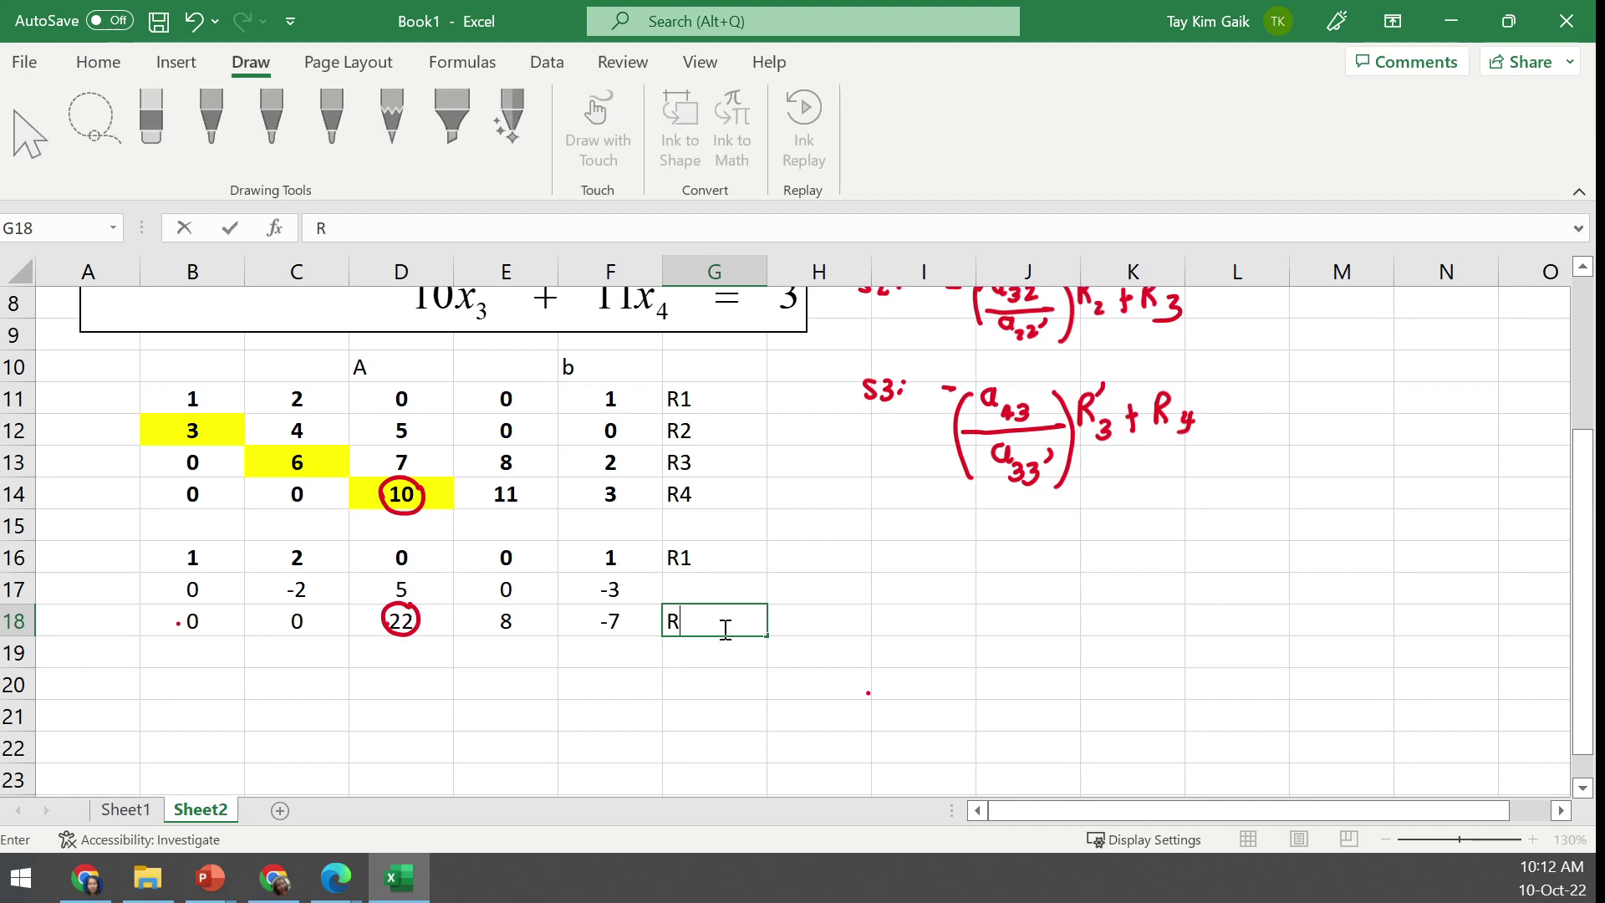
text(')
click(703, 589)
text(R2)
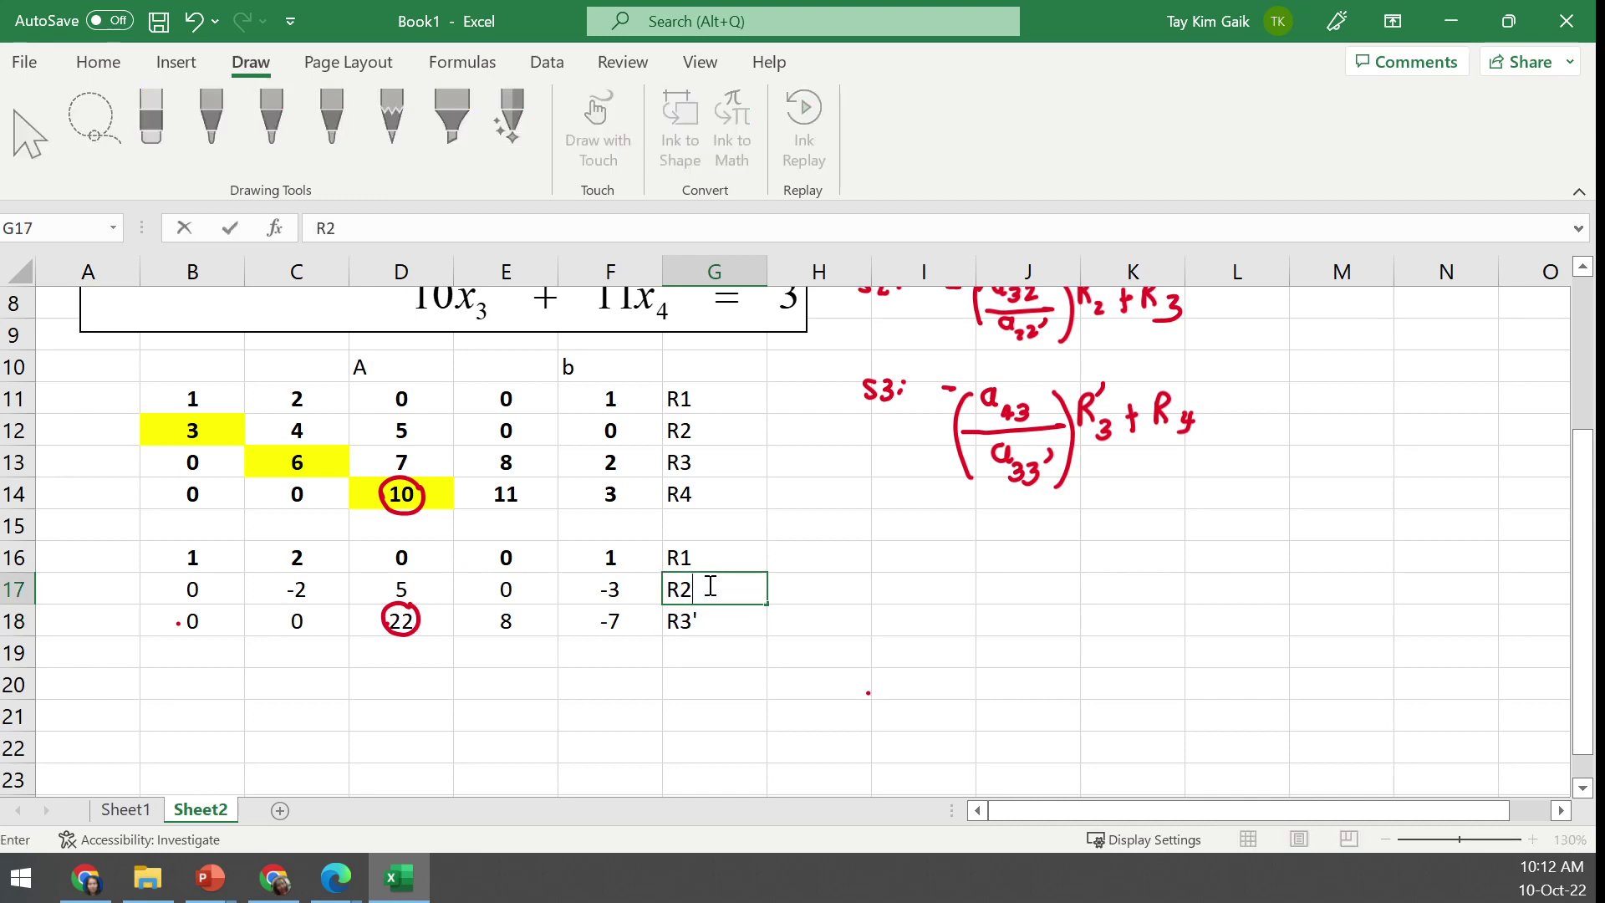
text(')
click(377, 660)
text(=-)
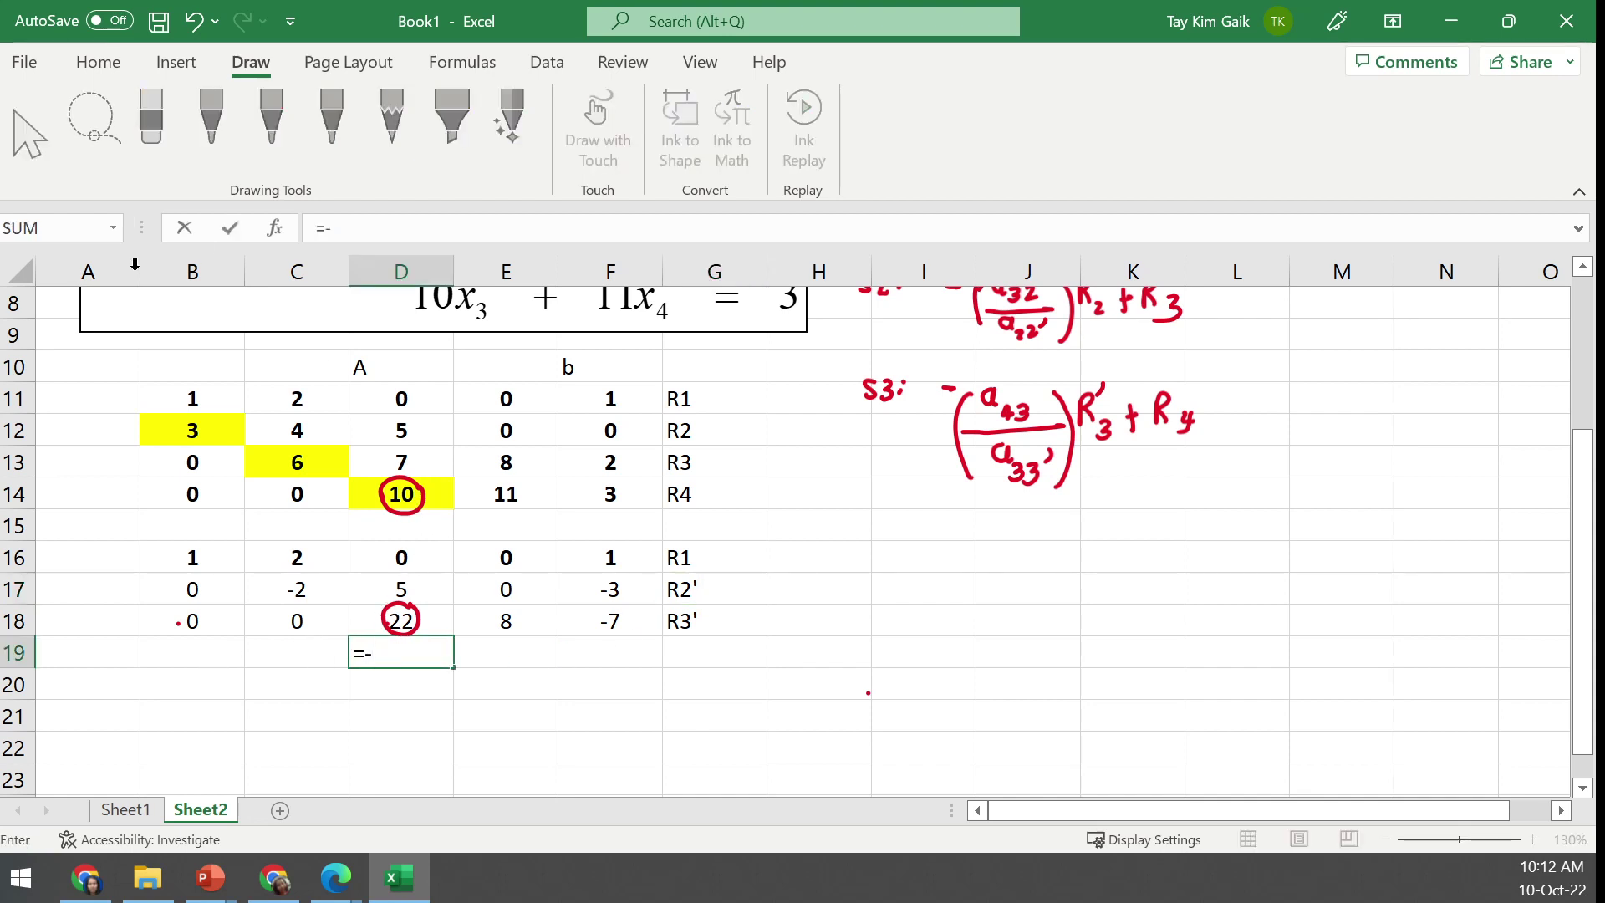
key(Escape)
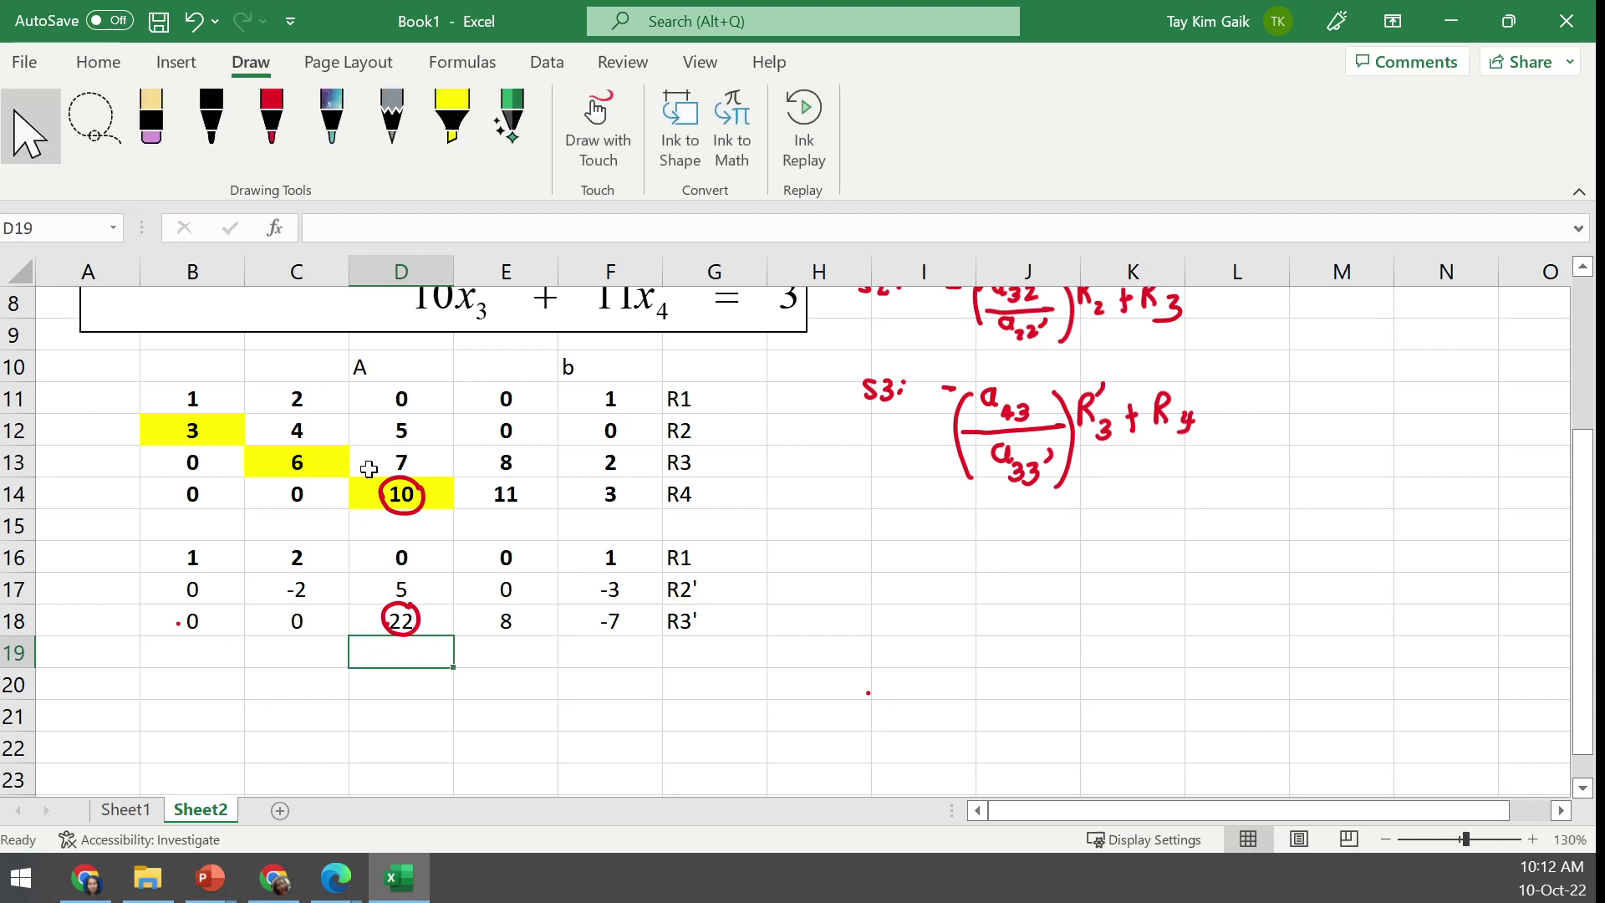
Delete the red ink circles around the values in D14 and D18
click(392, 484)
key(Delete)
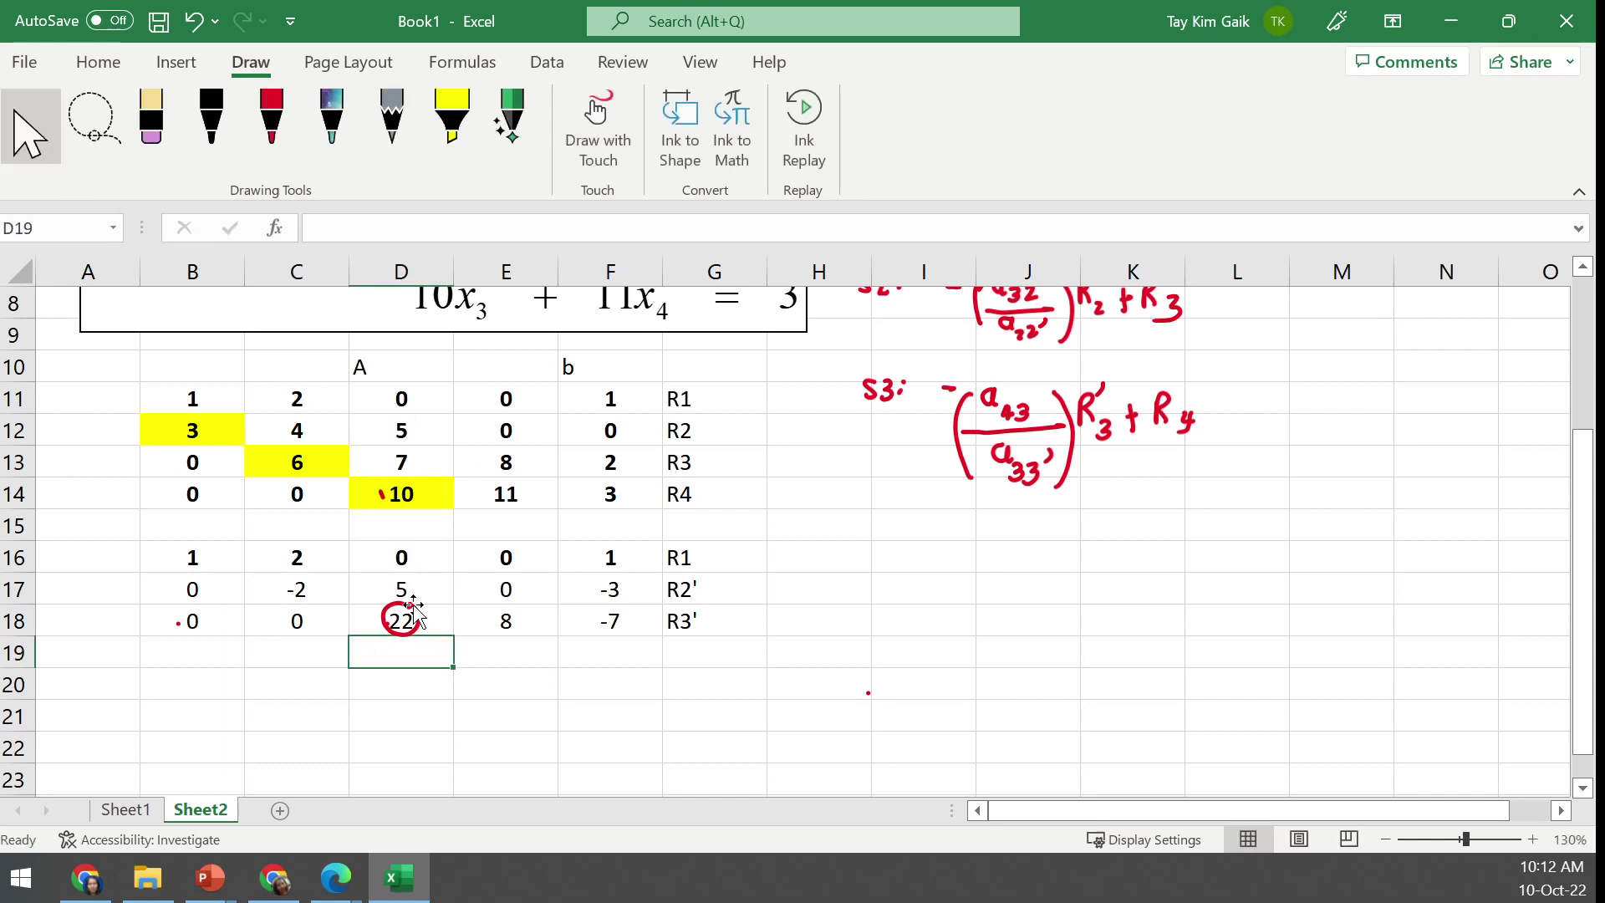
click(401, 603)
key(Delete)
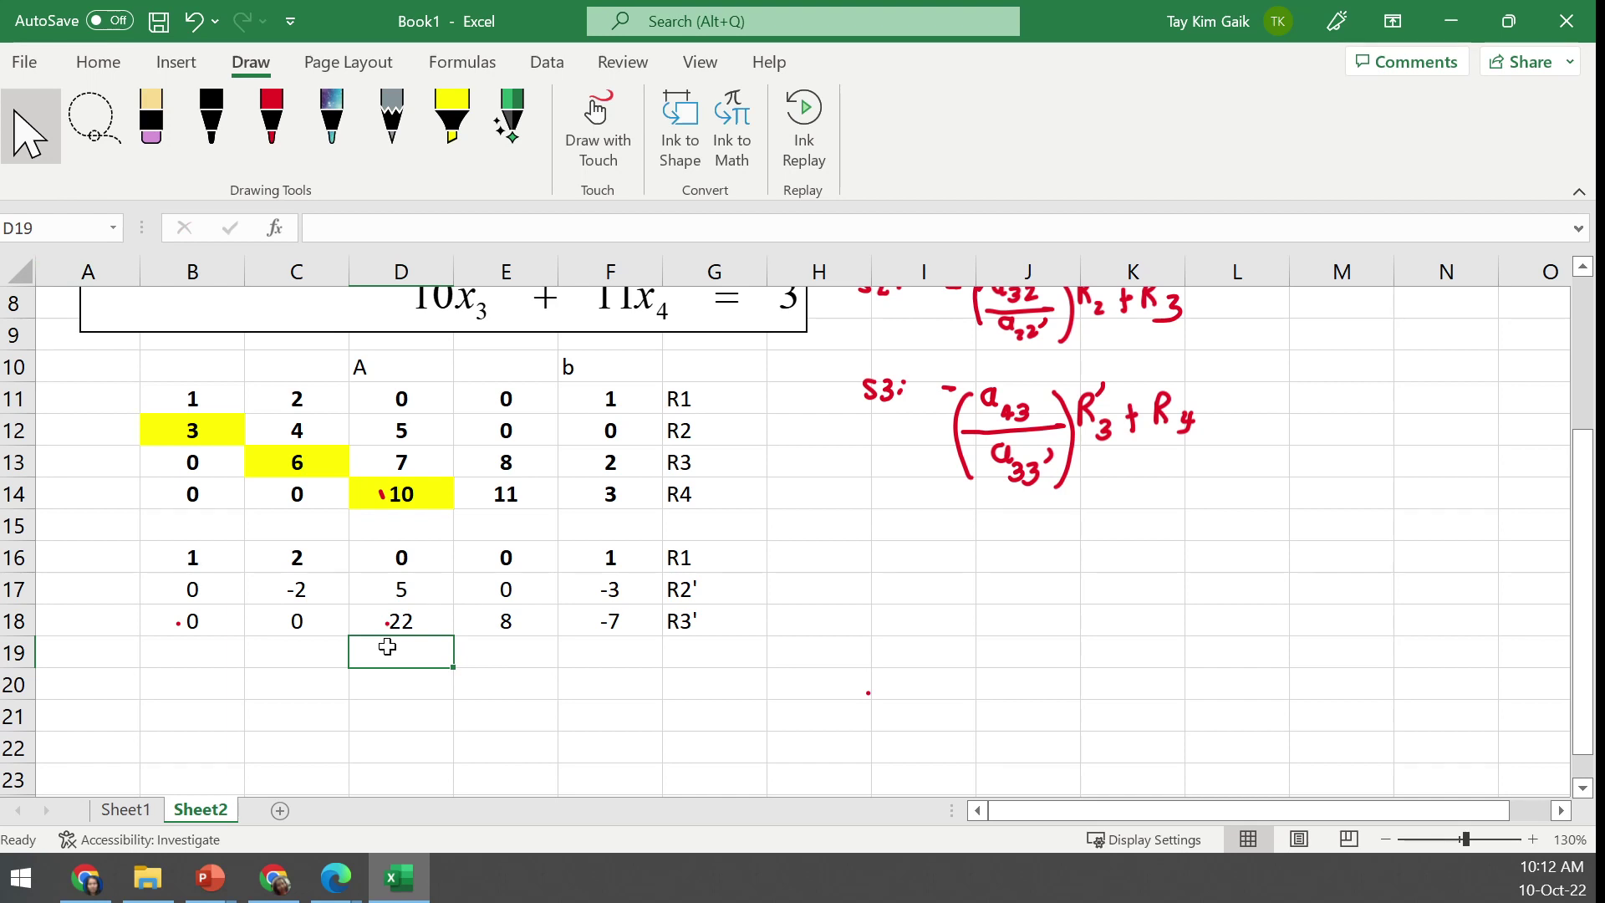
Start a formula in D19 with the ratio $D$14/$D$18, using absolute references for both cells
text(=)
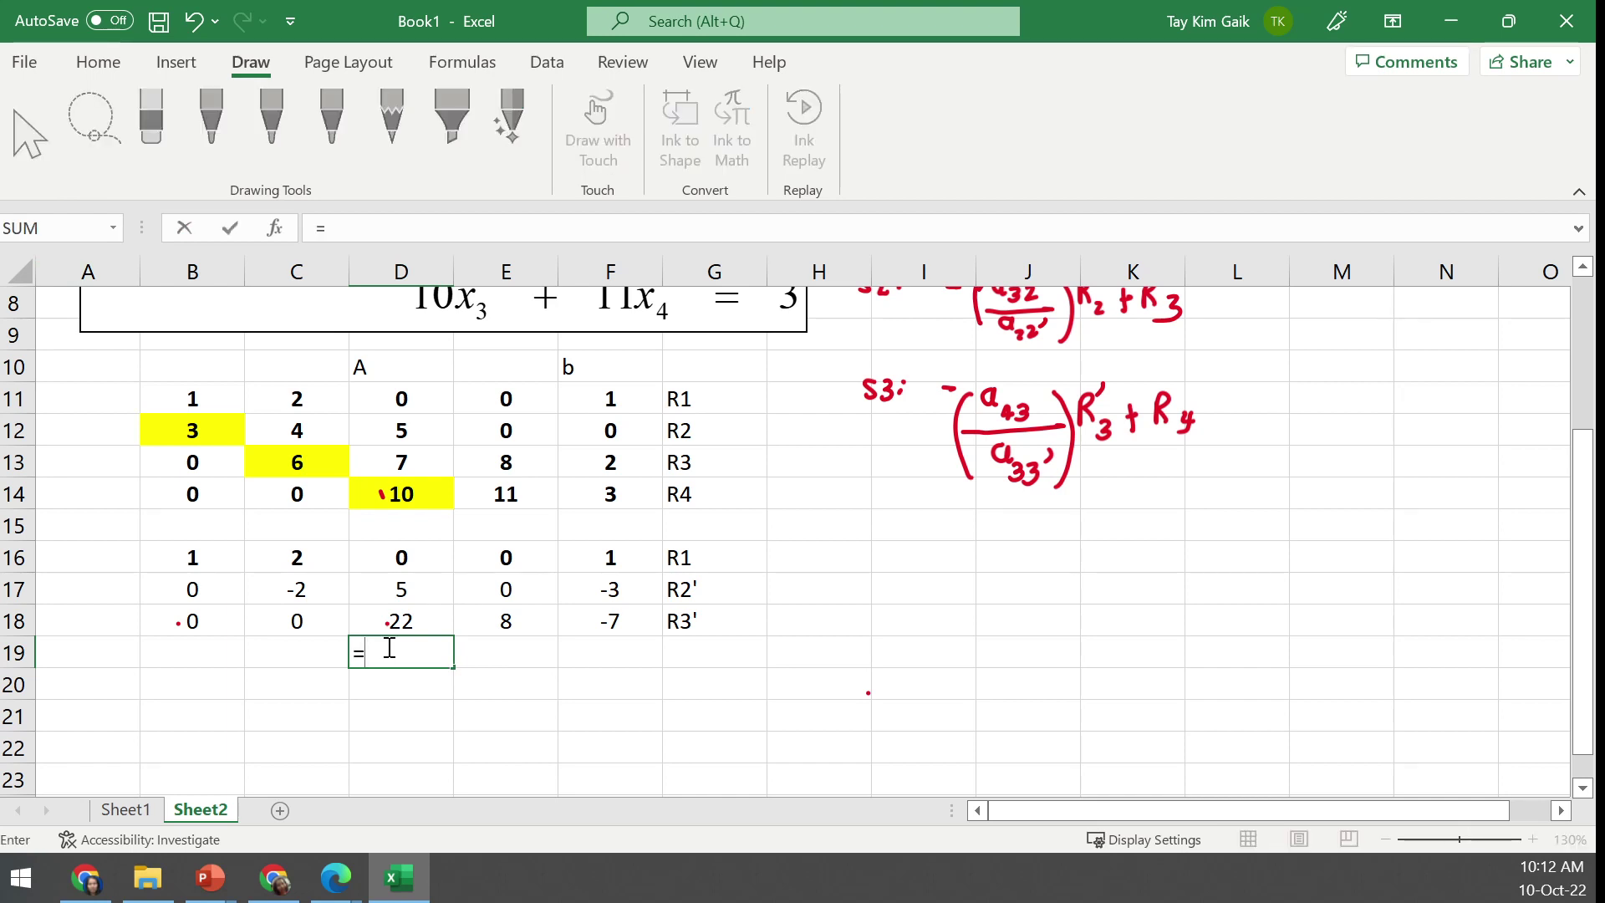
click(421, 493)
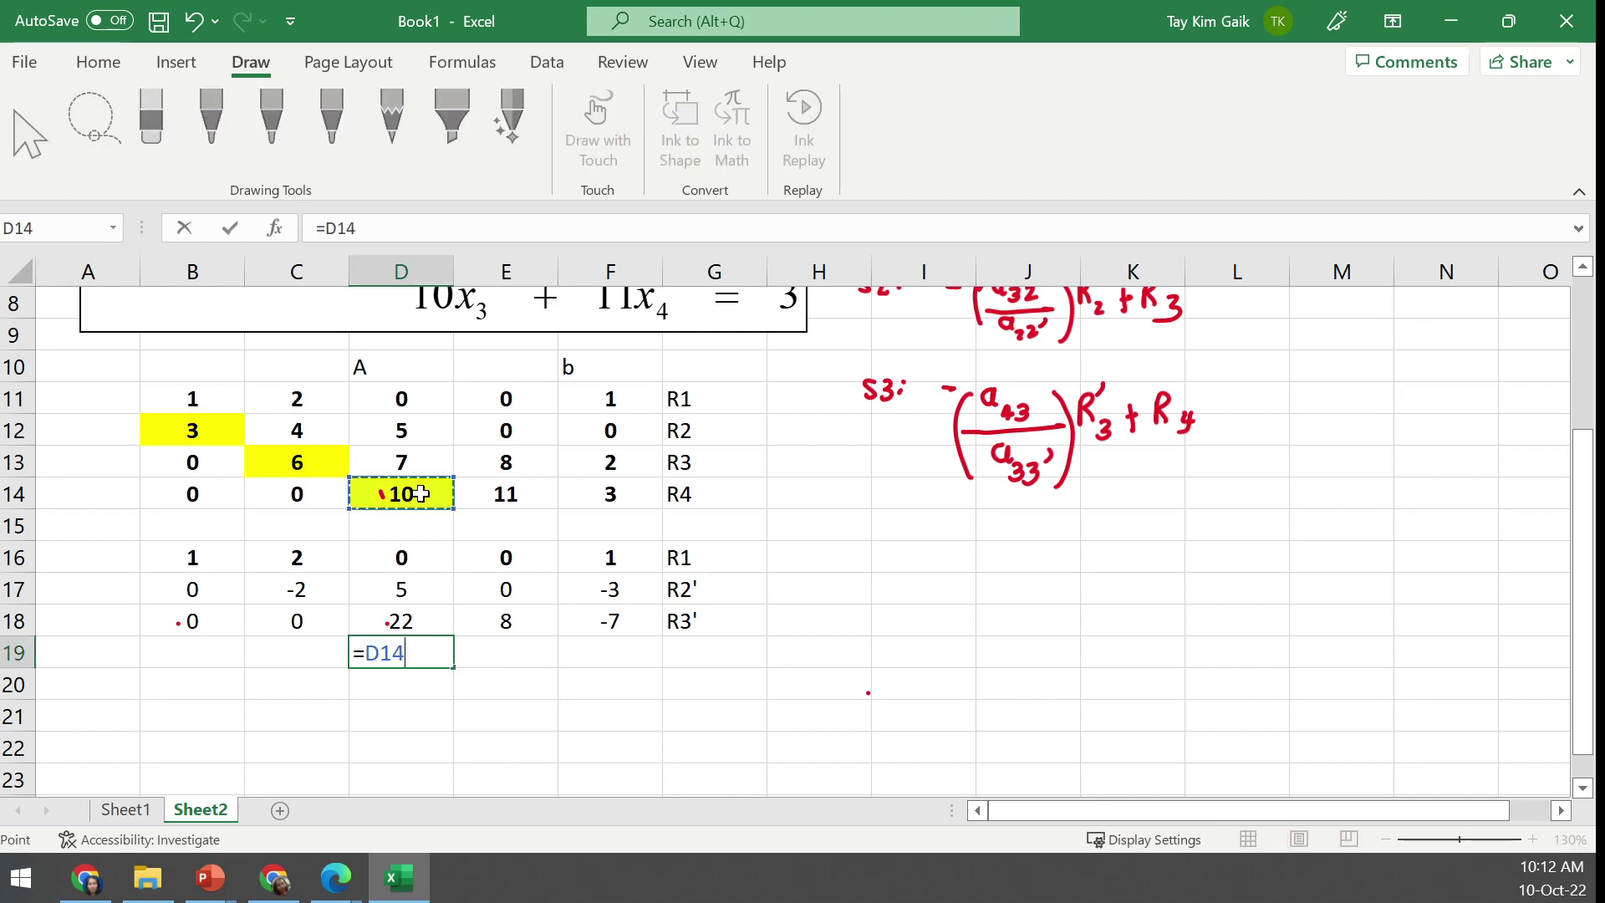
text(/)
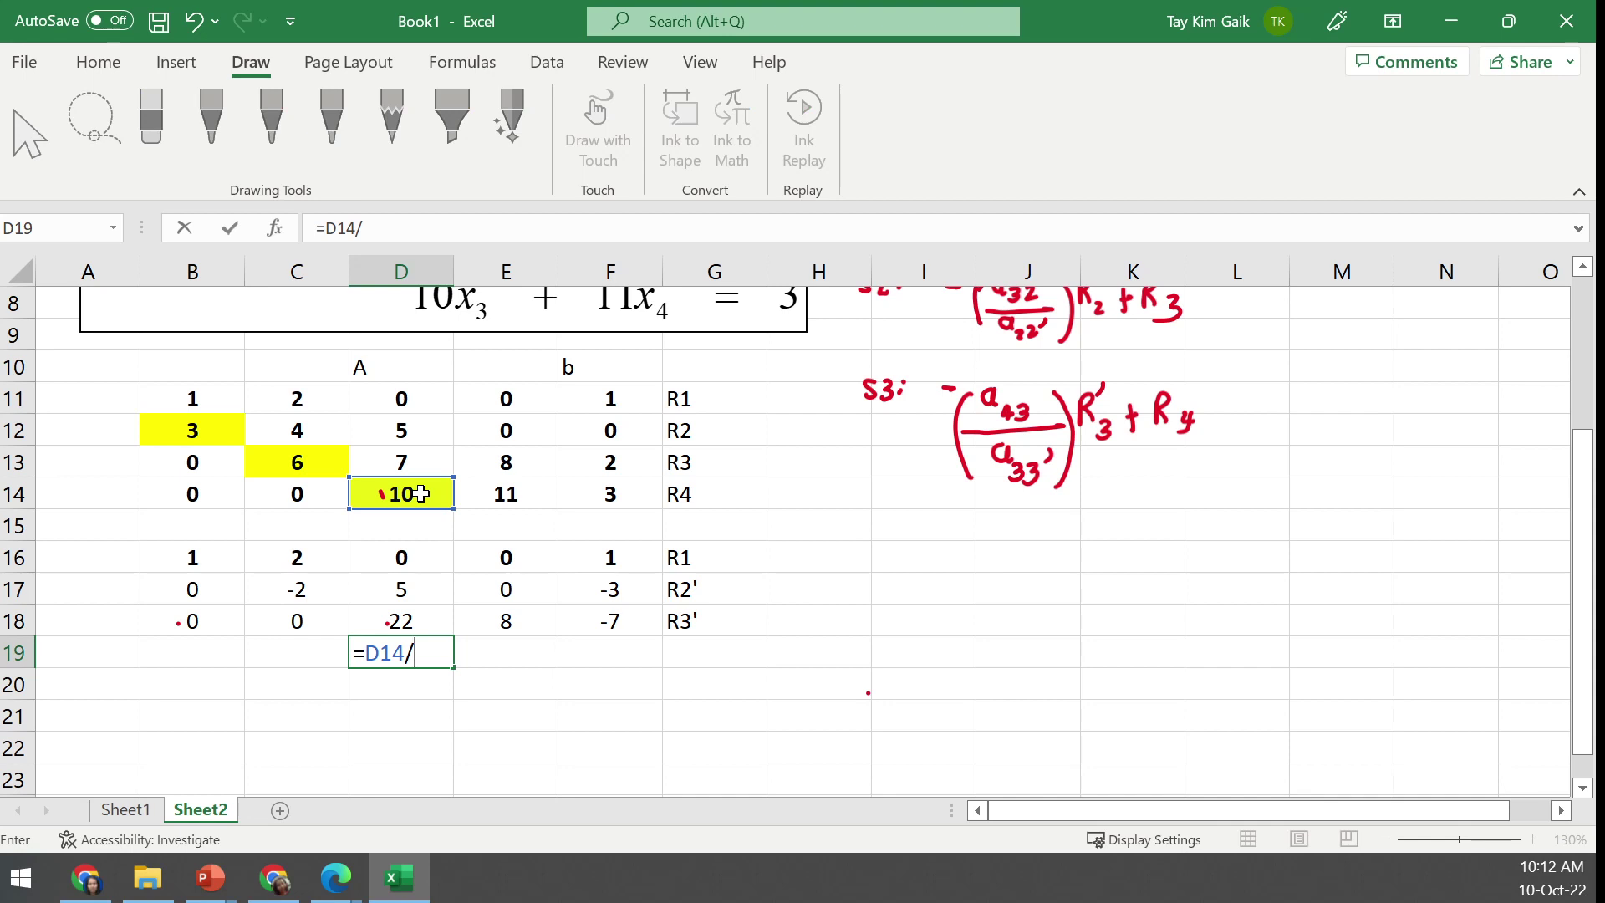
click(396, 620)
click(371, 652)
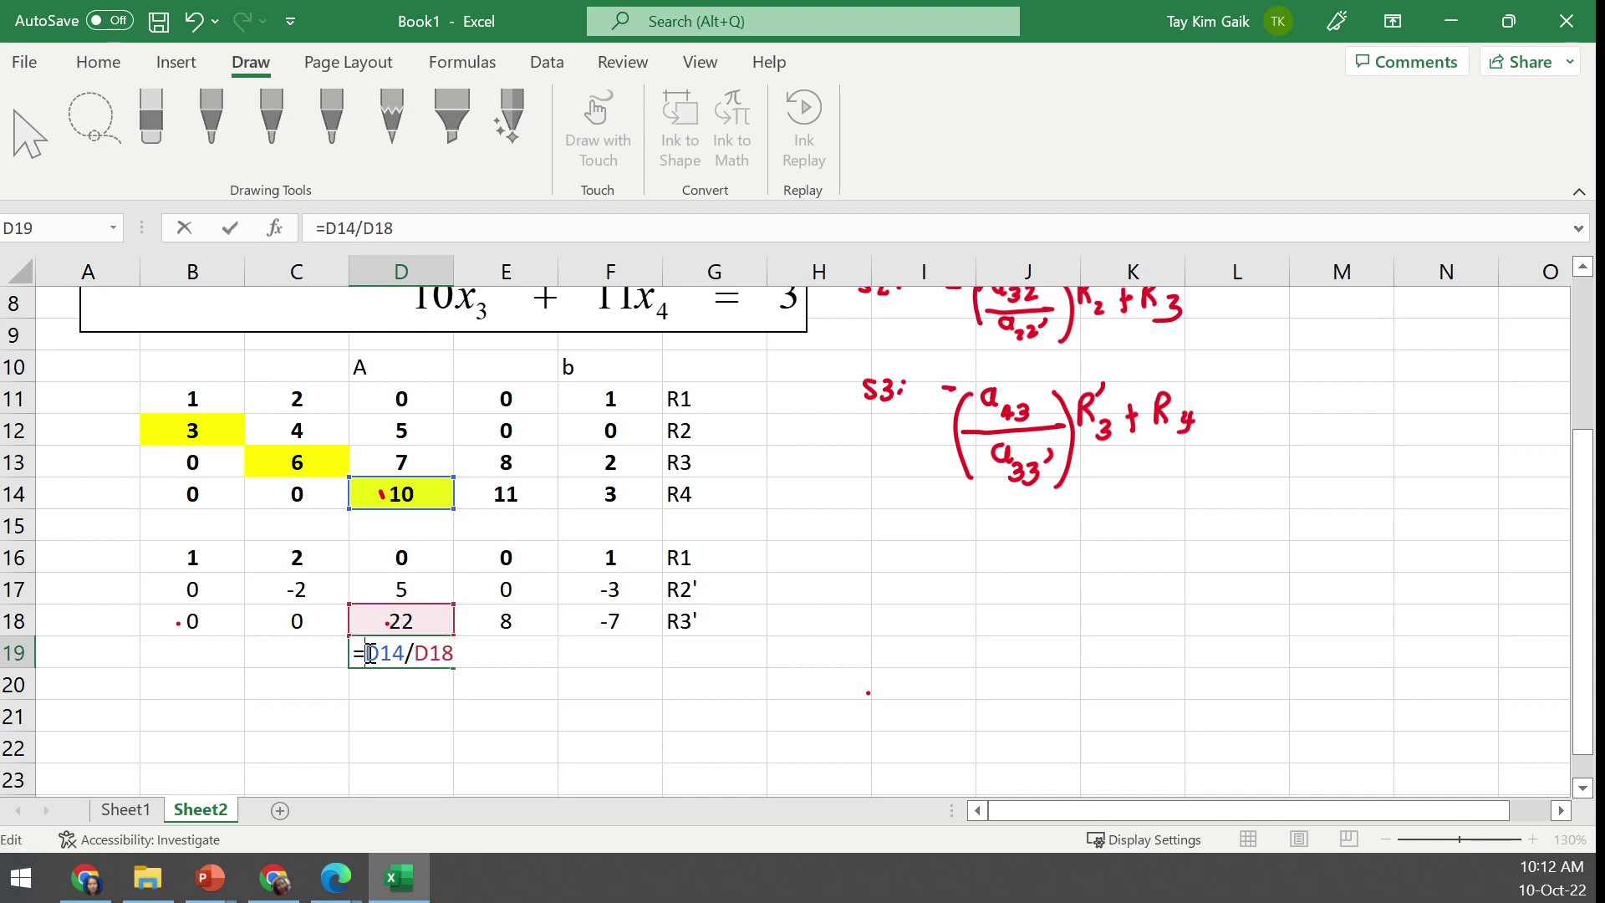
text($)
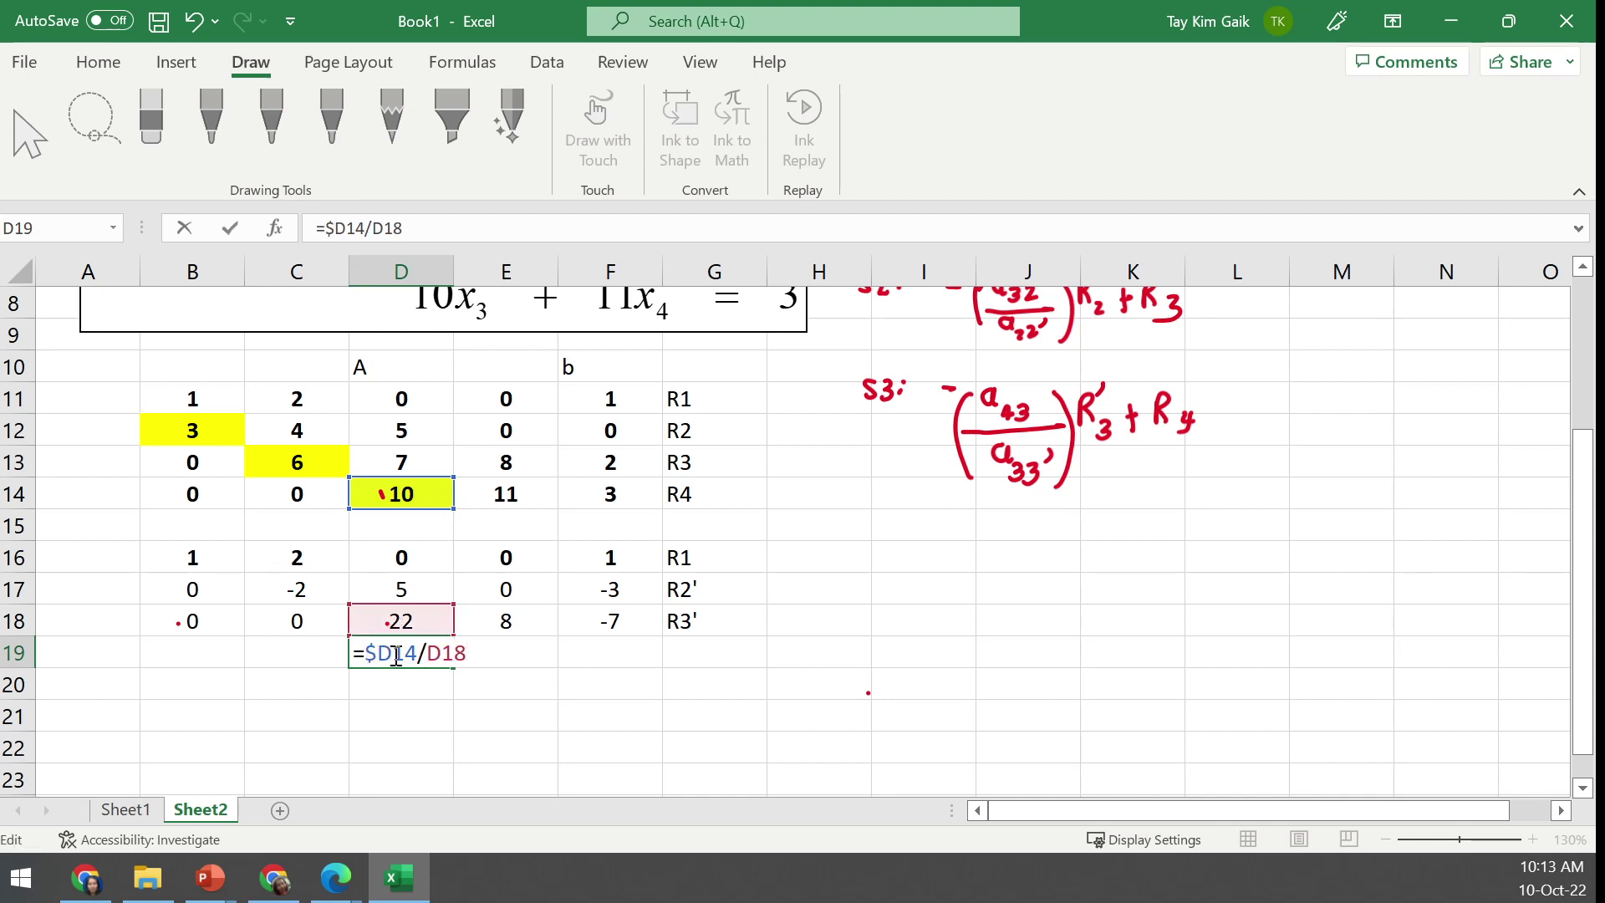
click(396, 653)
text($)
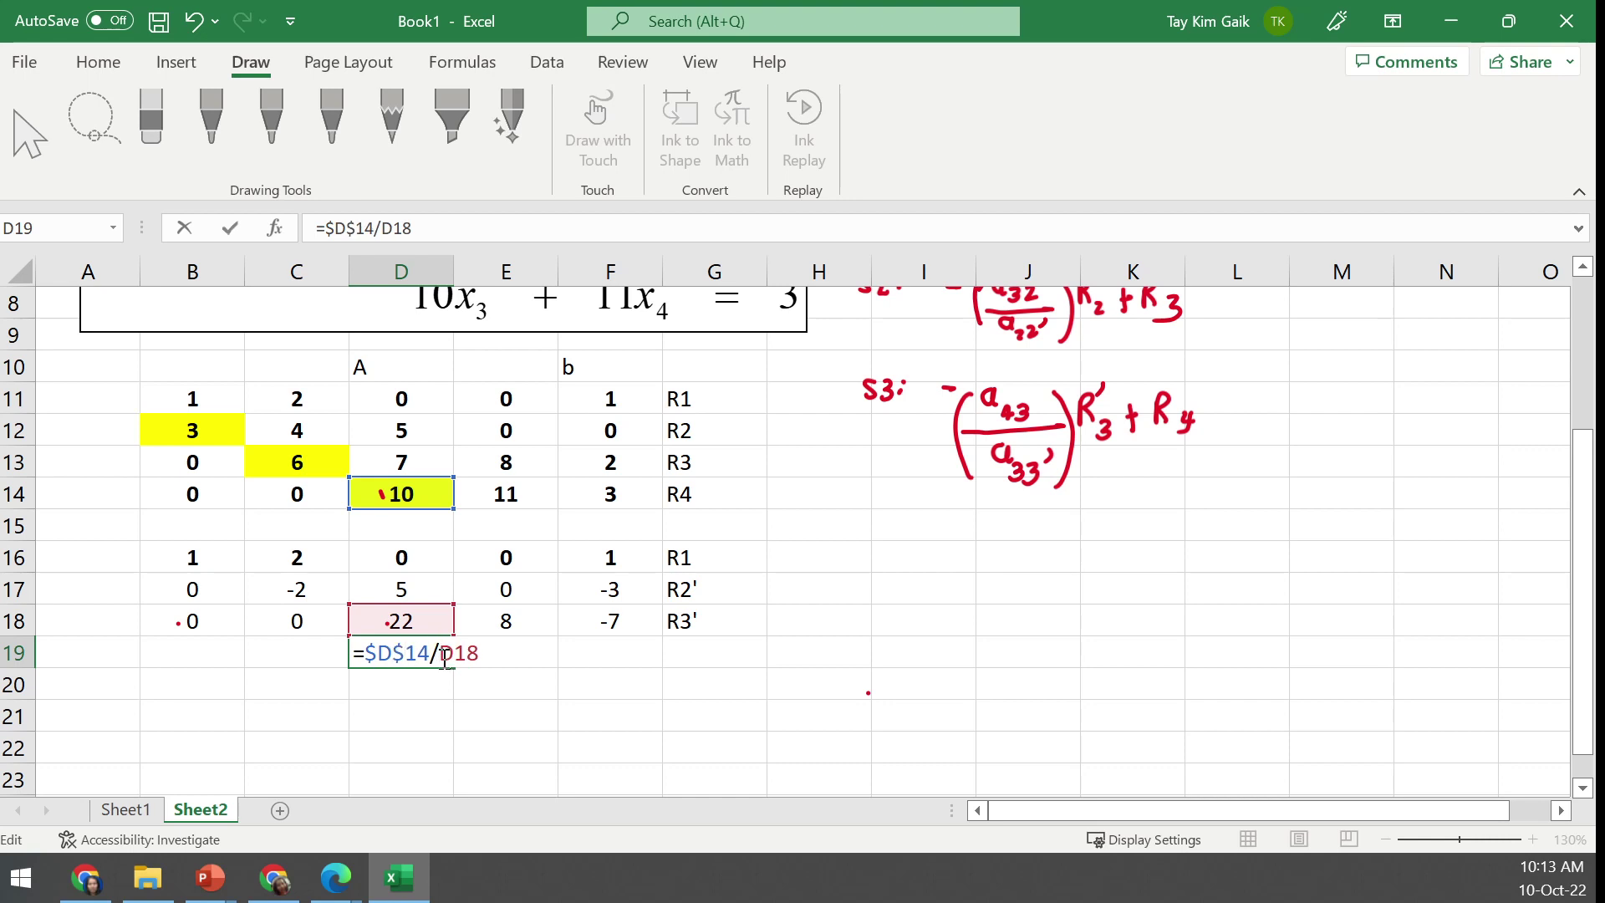
click(444, 653)
text($)
click(466, 653)
text($D$)
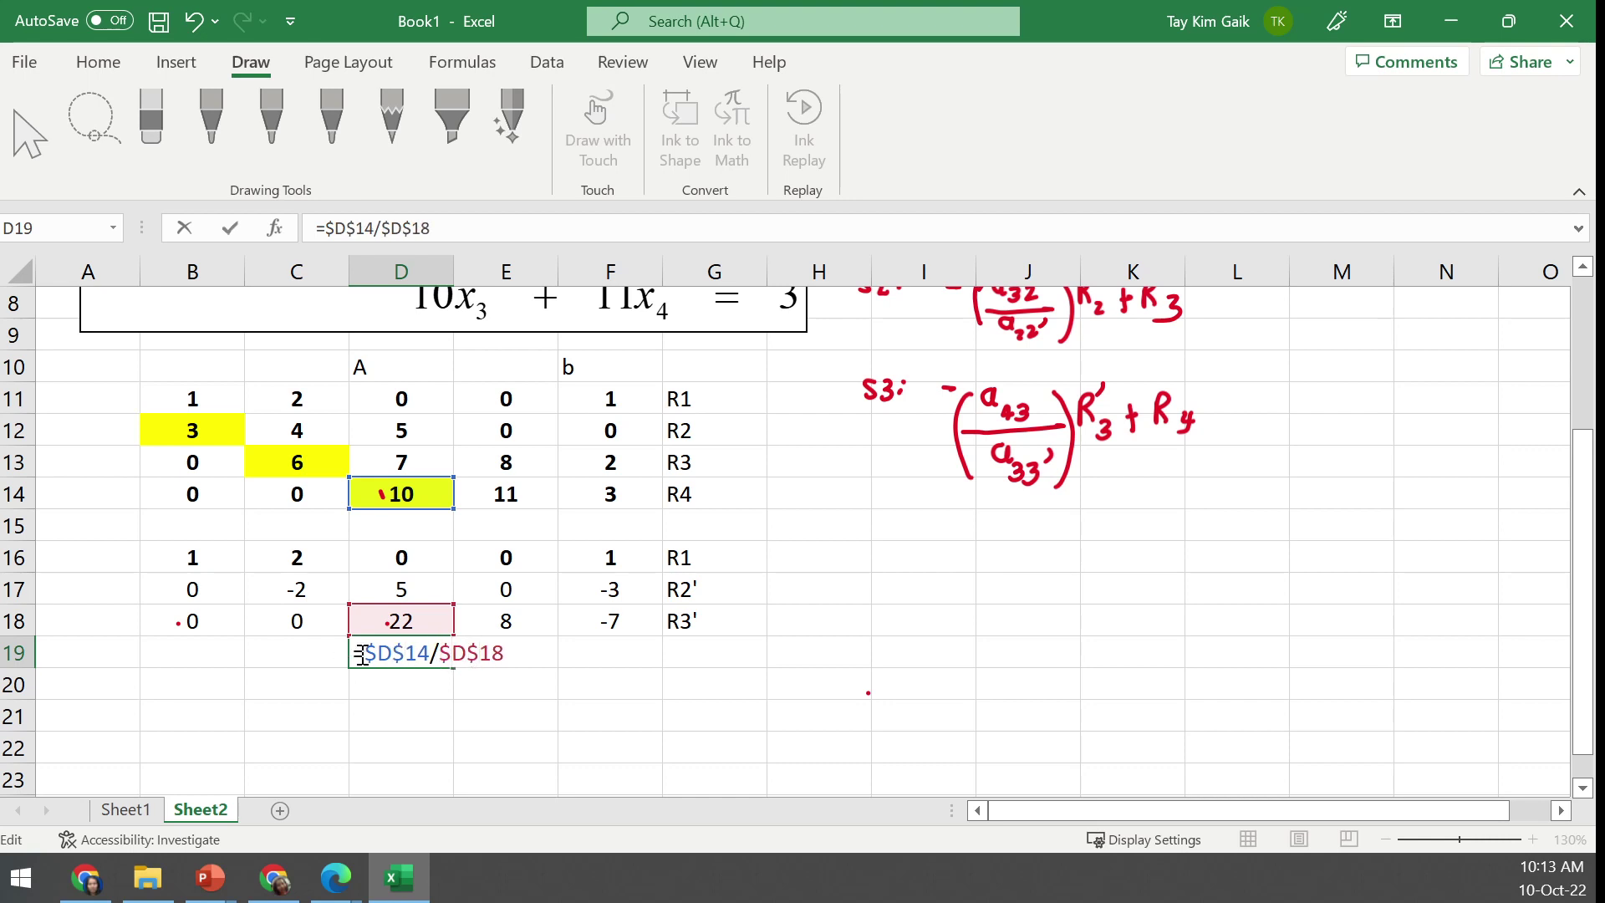
Bracket the ratio in D19 and complete the formula as =($D$14/$D$18)*D18+D14
click(362, 654)
text(()
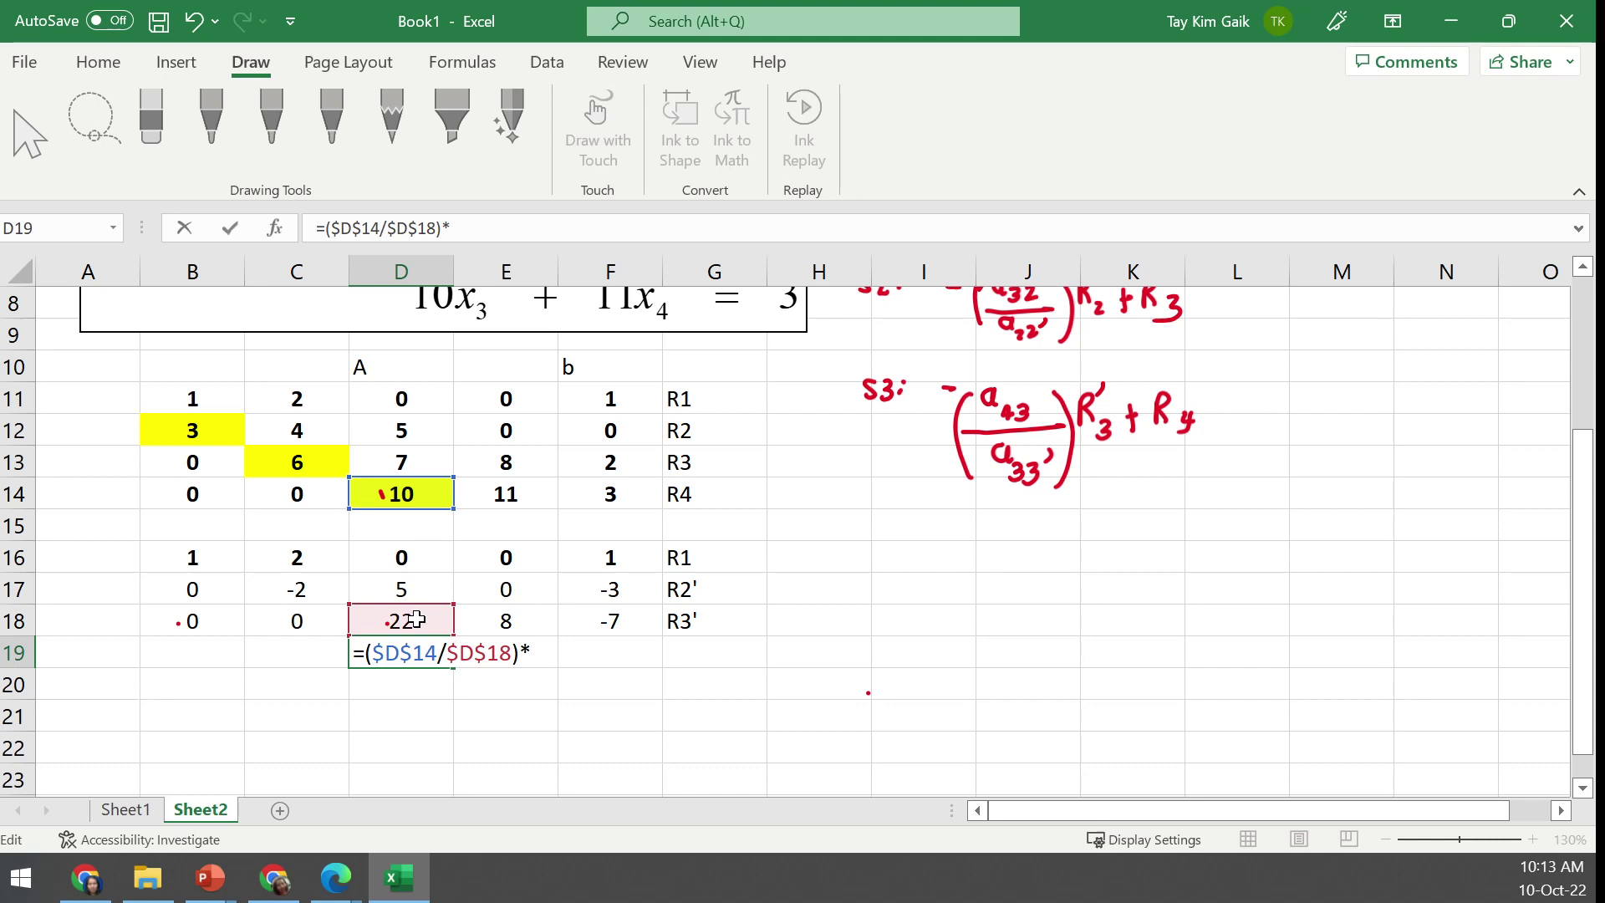
click(416, 620)
text(+)
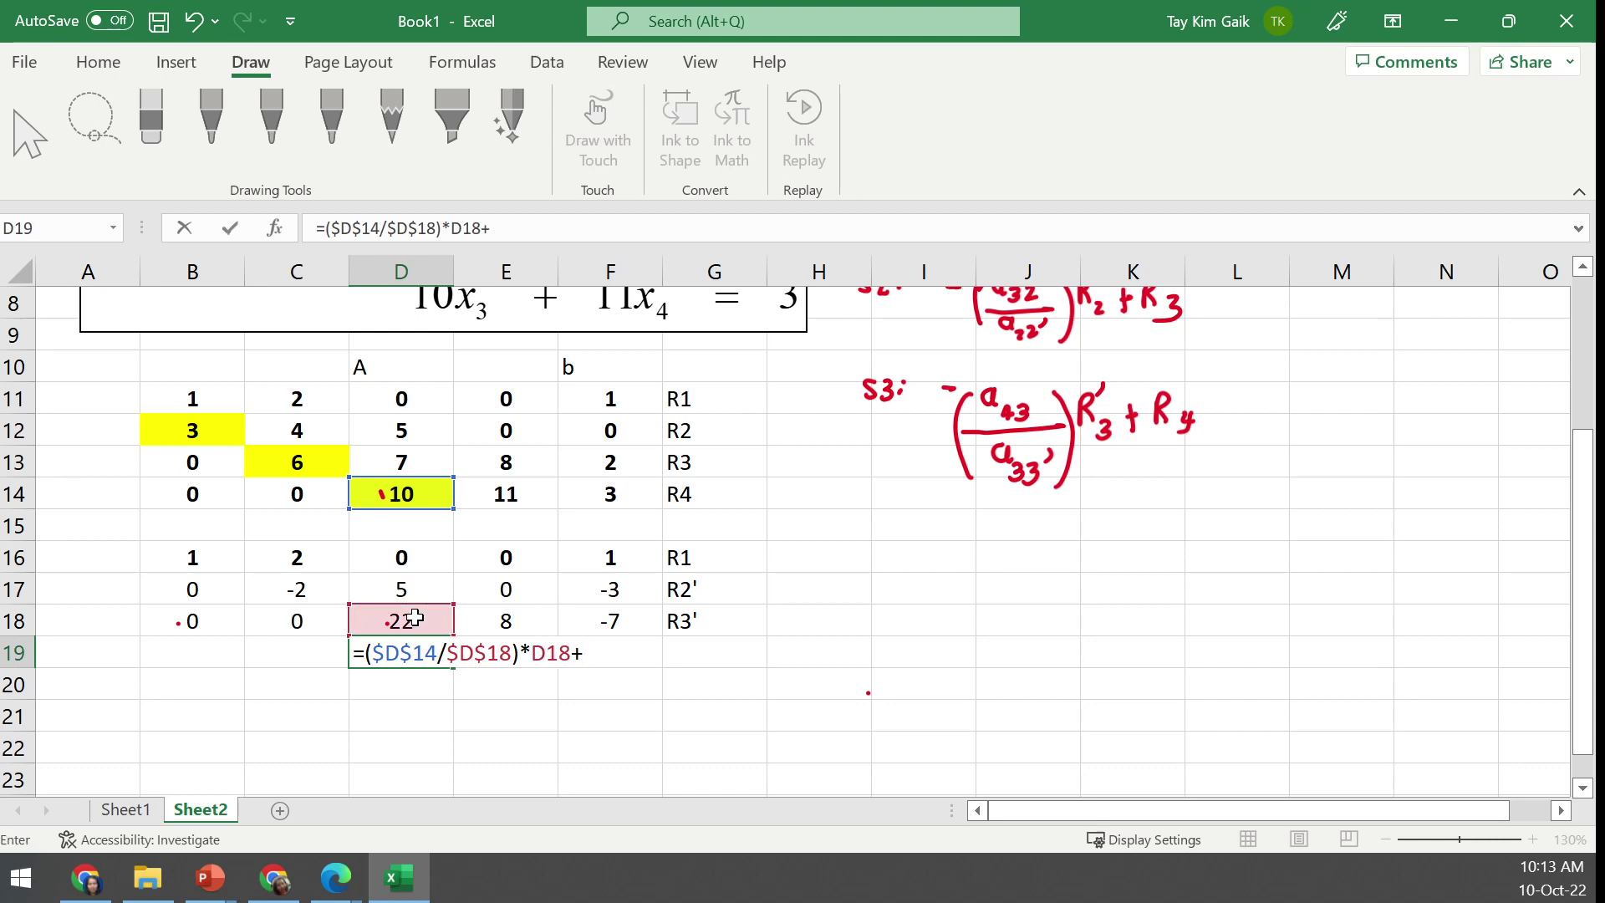
click(418, 491)
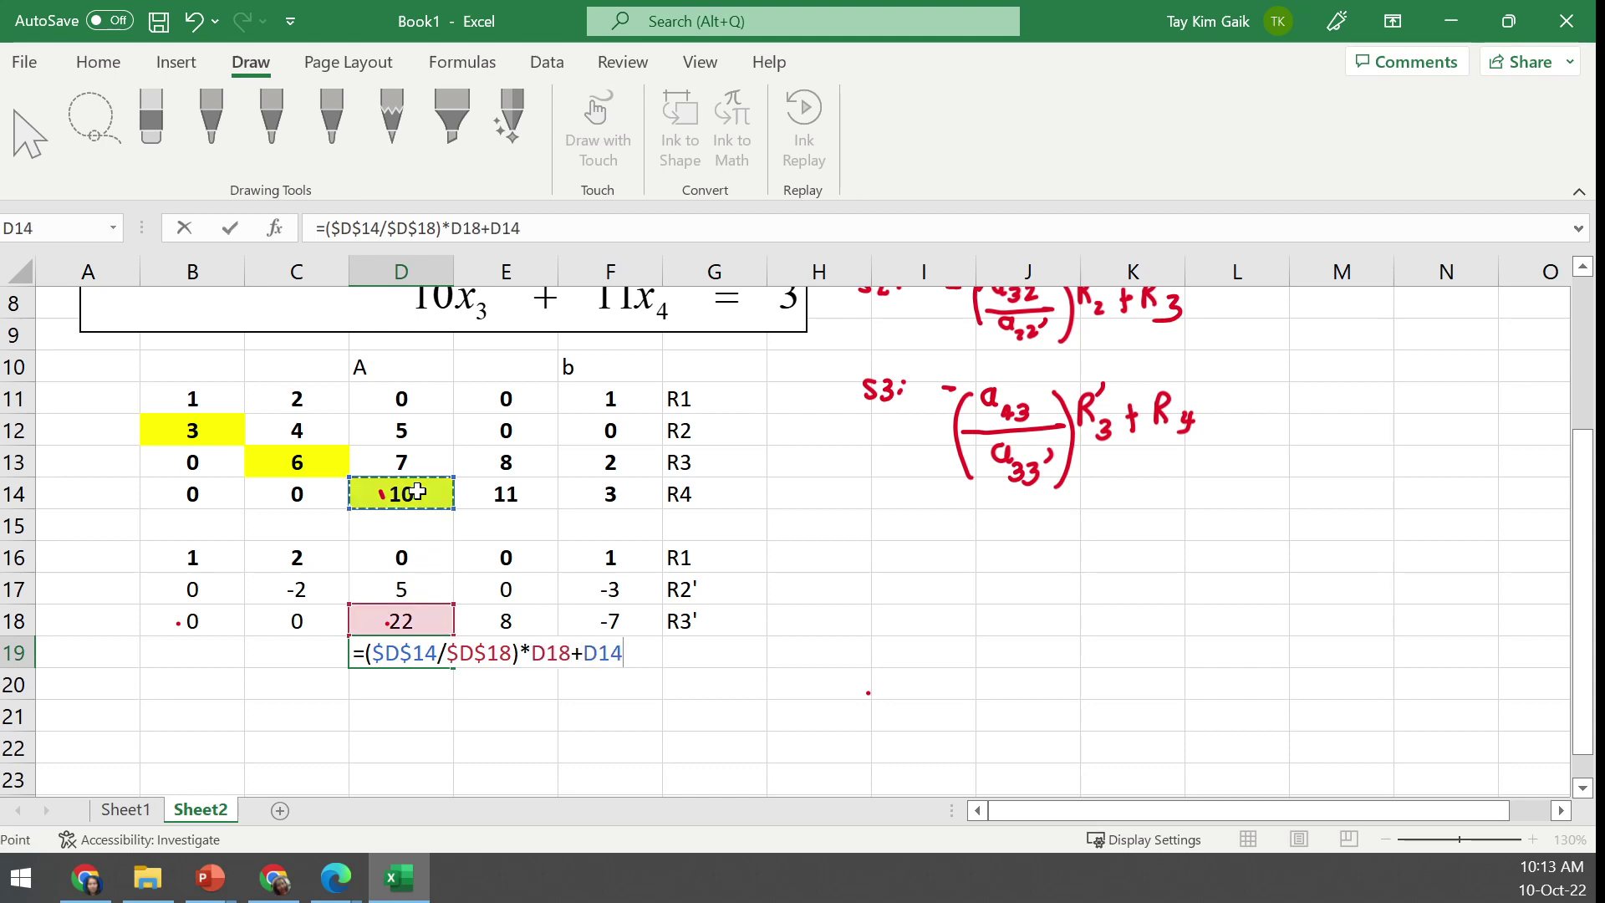
key(Return)
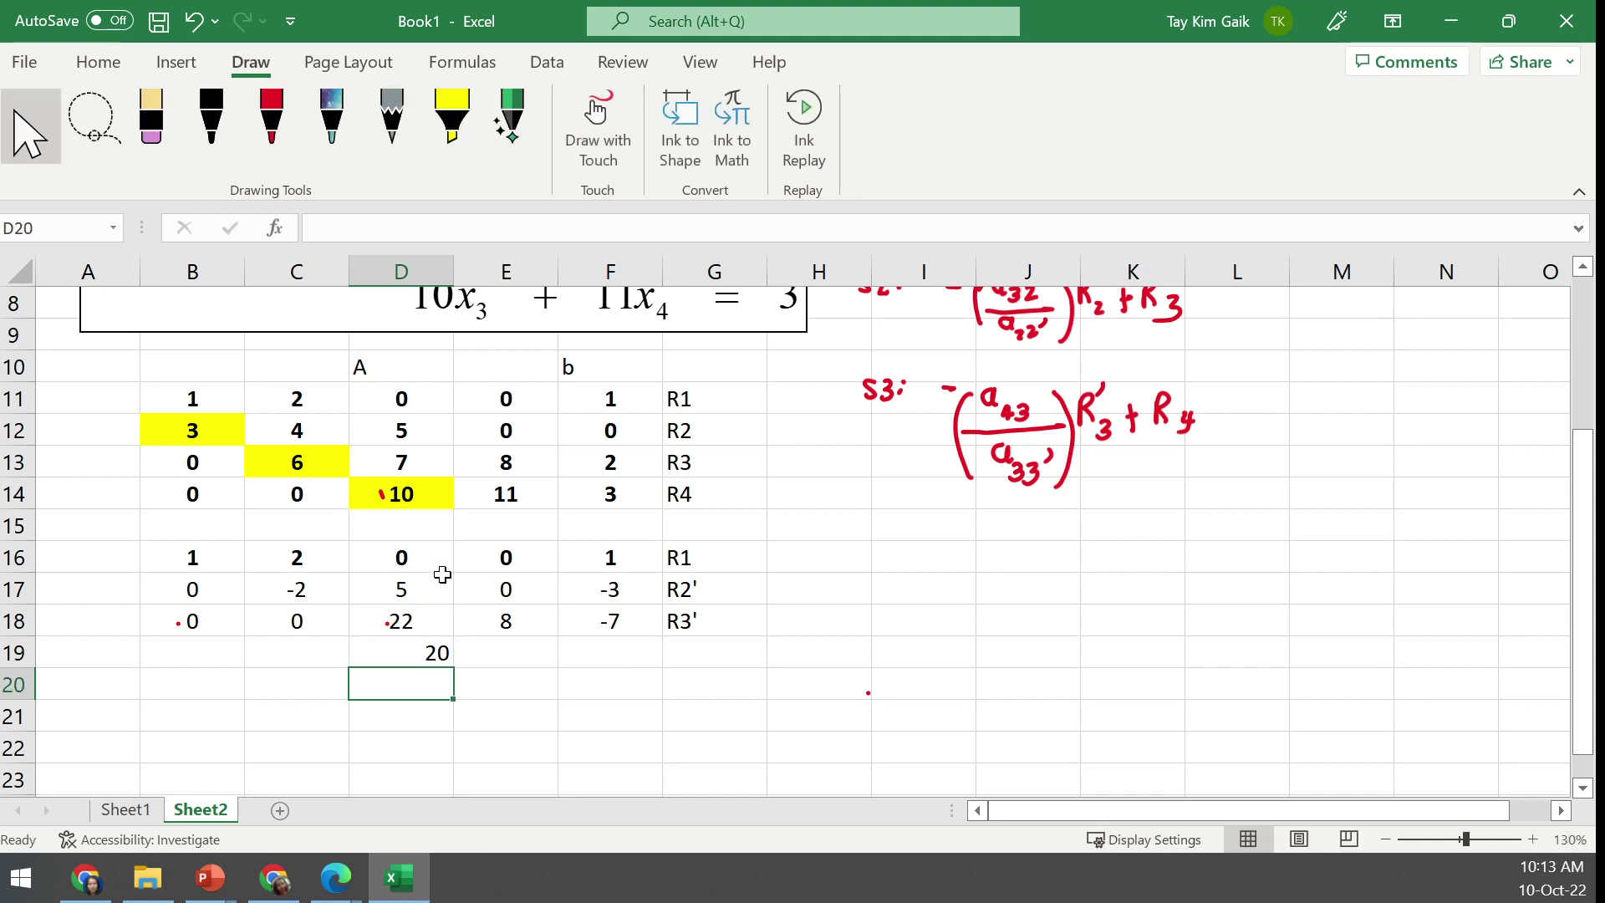
Add a minus sign before the bracketed ratio in D19, making the formula =-($D$14/$D$18)*D18+D14
click(420, 651)
click(409, 227)
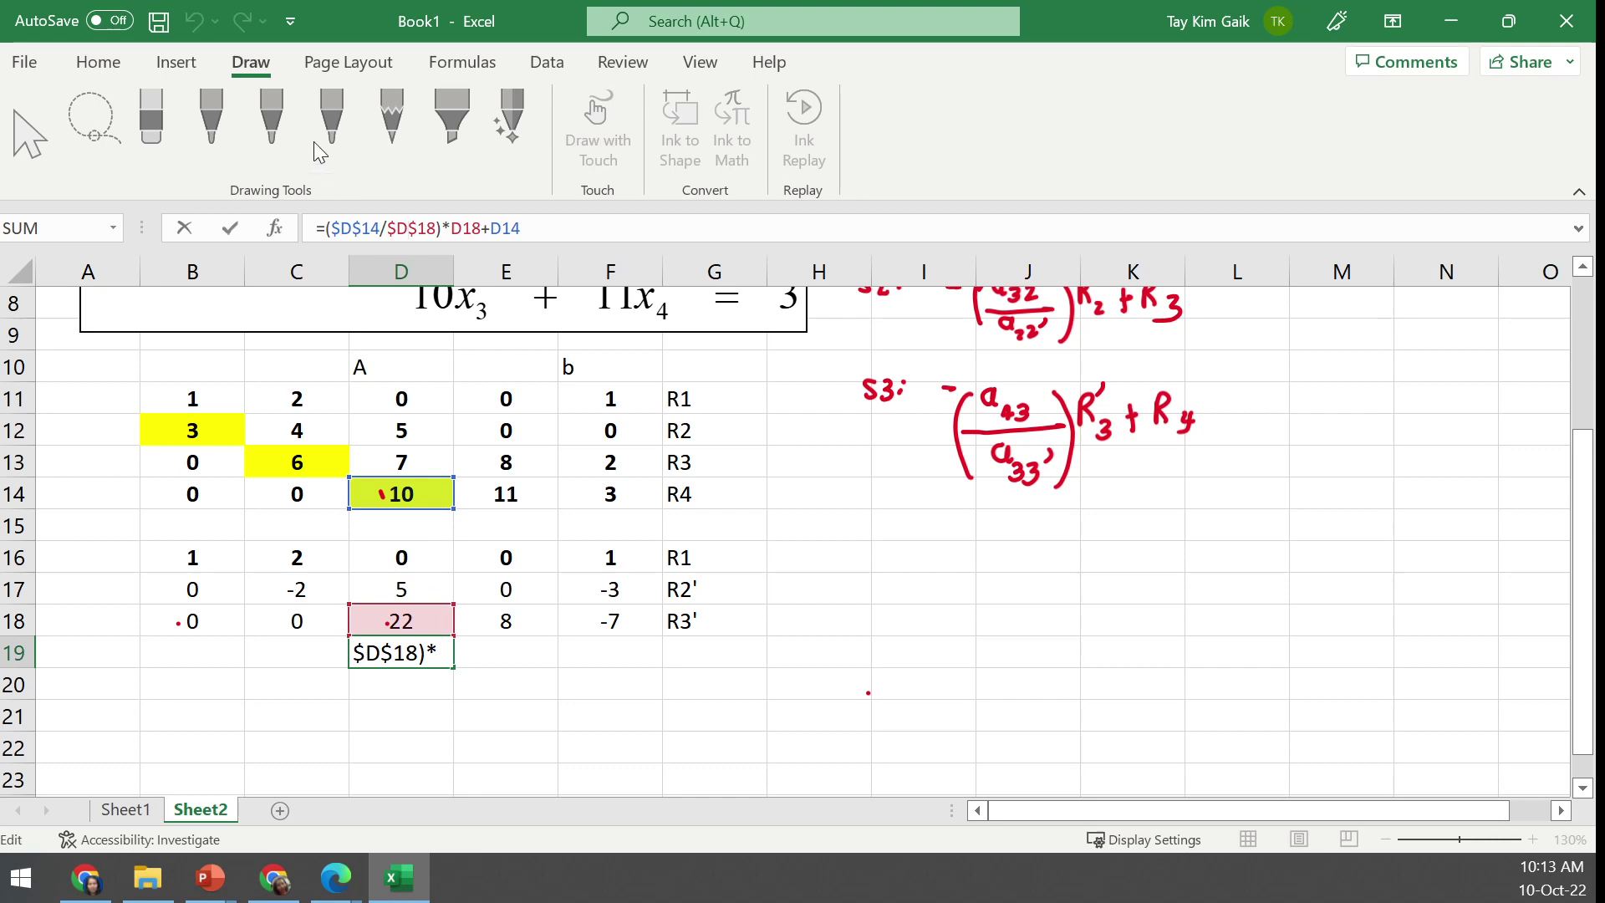
click(325, 230)
text(-)
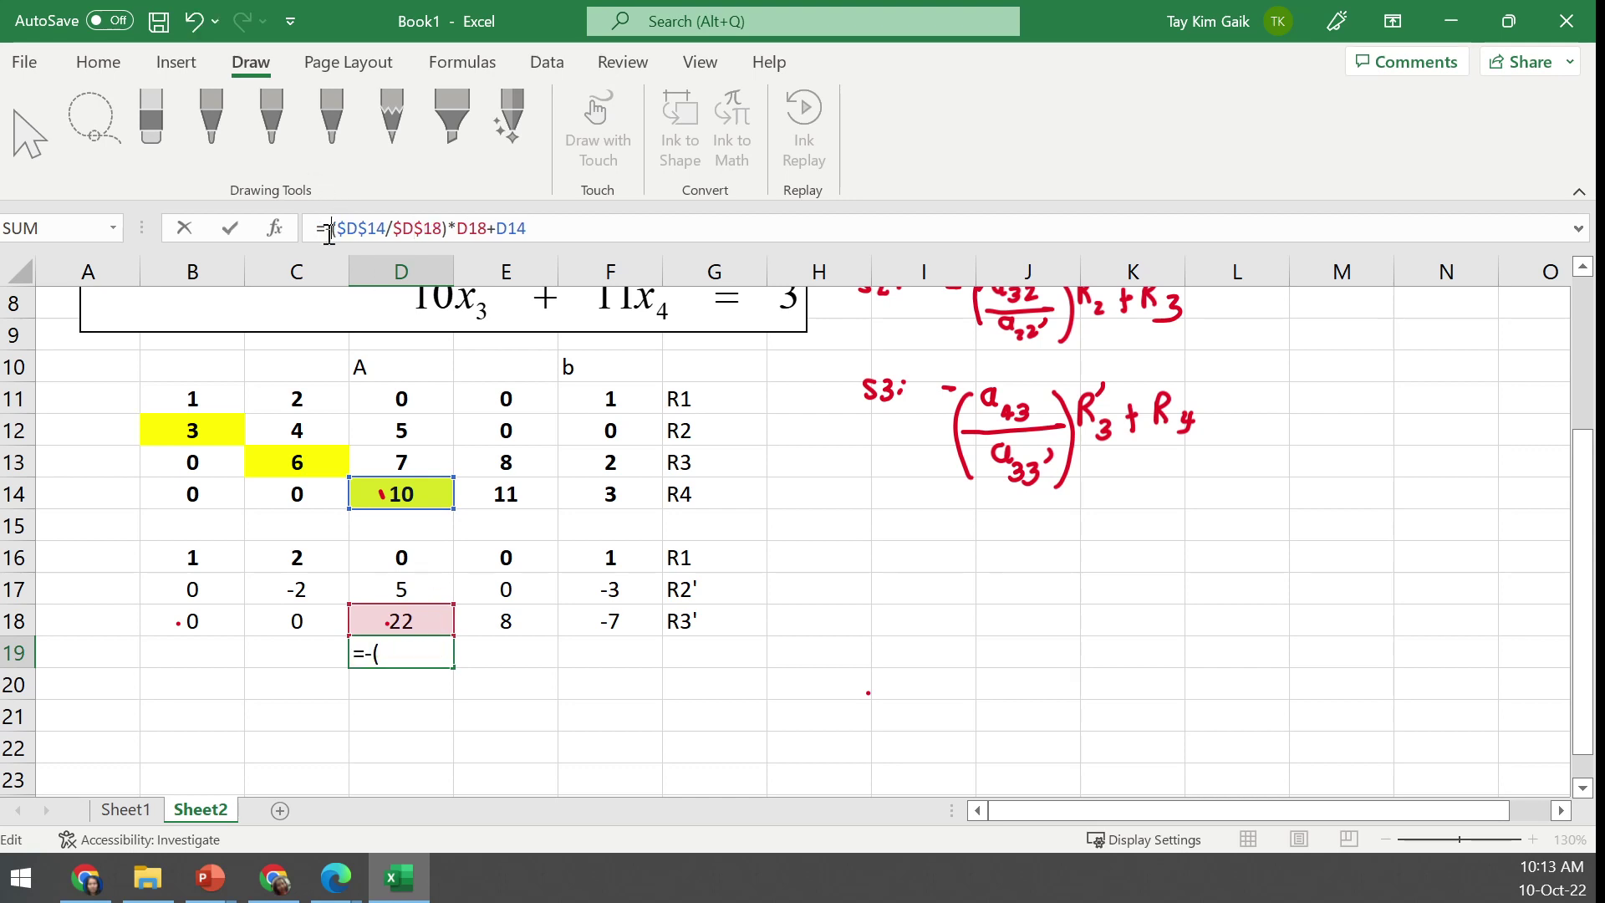
click(231, 228)
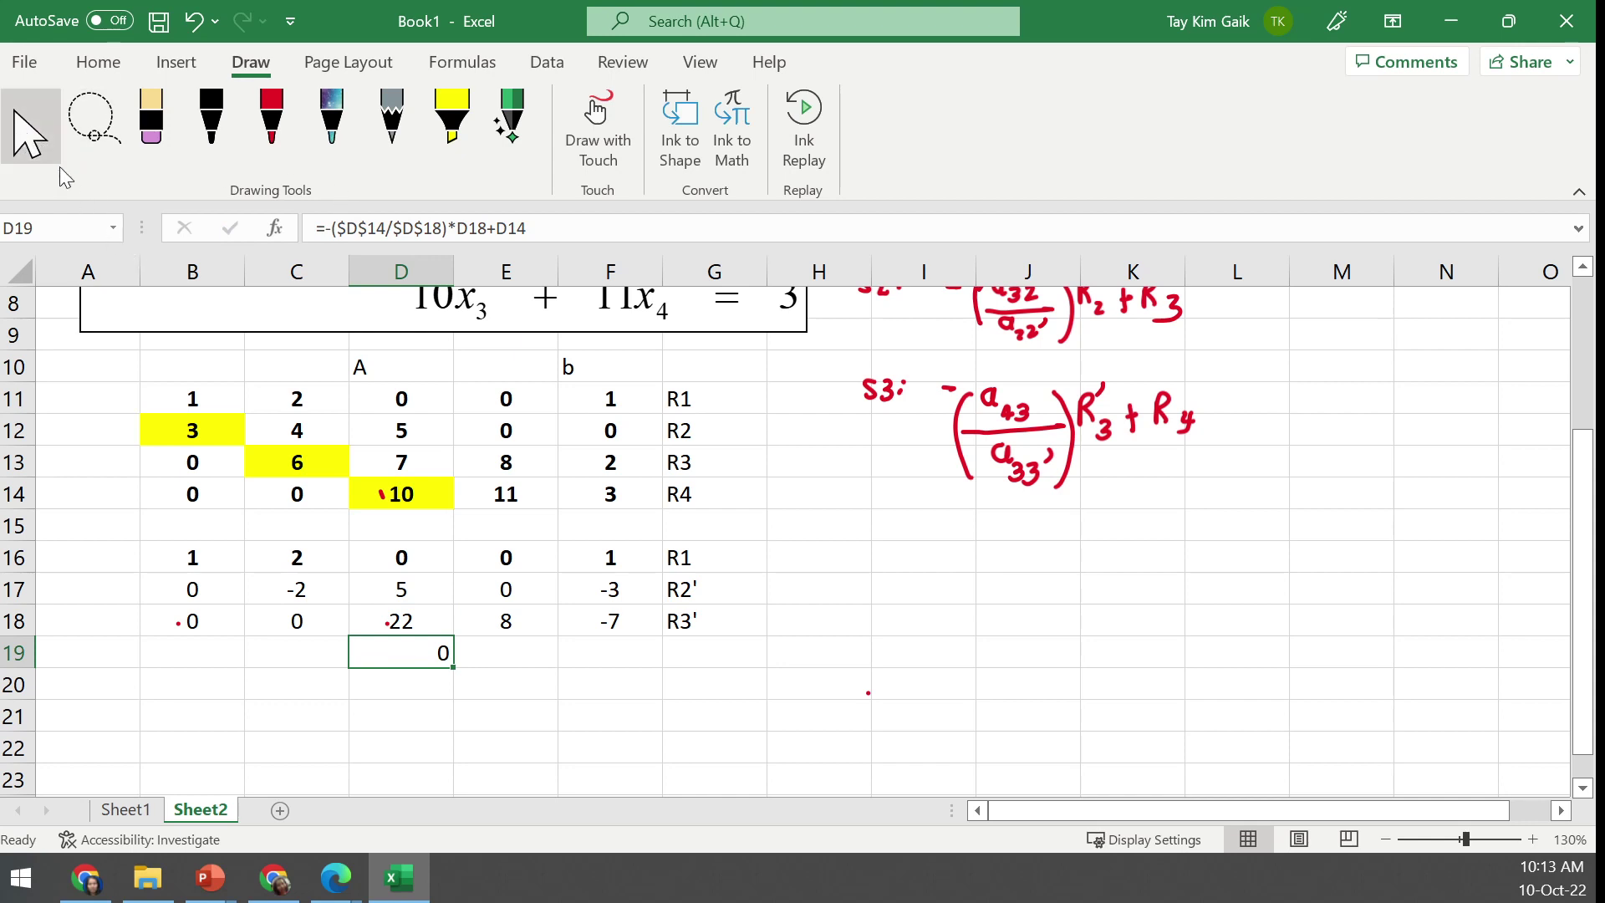
Centre the content of D19 and copy its formula across row 19 from B19 to F19
click(105, 67)
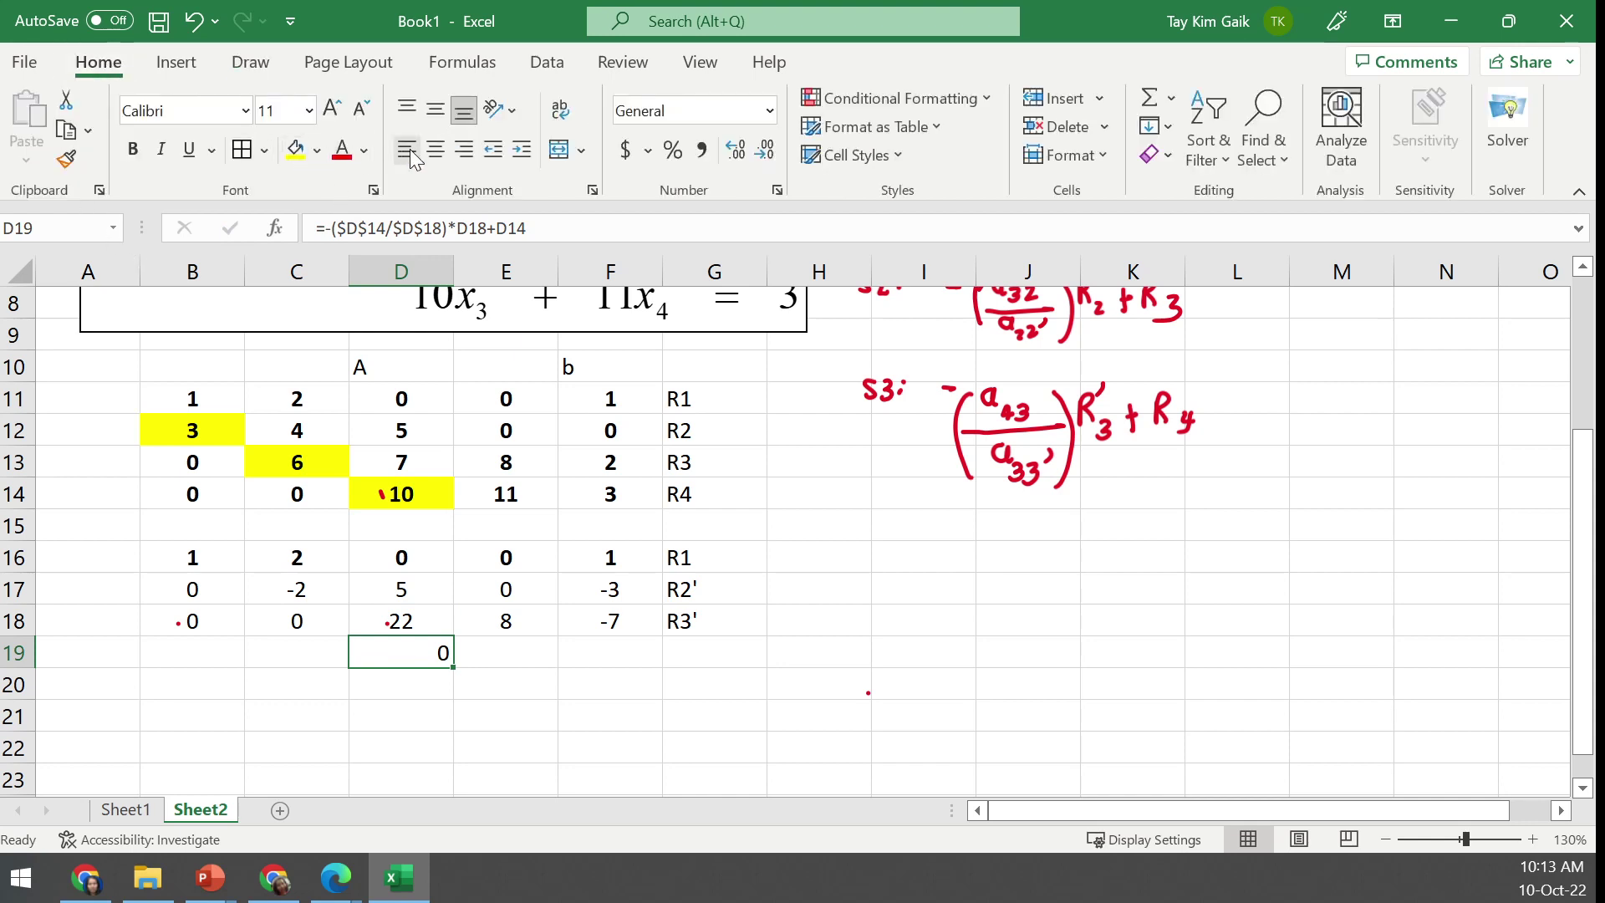
click(434, 151)
drag(454, 673, 170, 675)
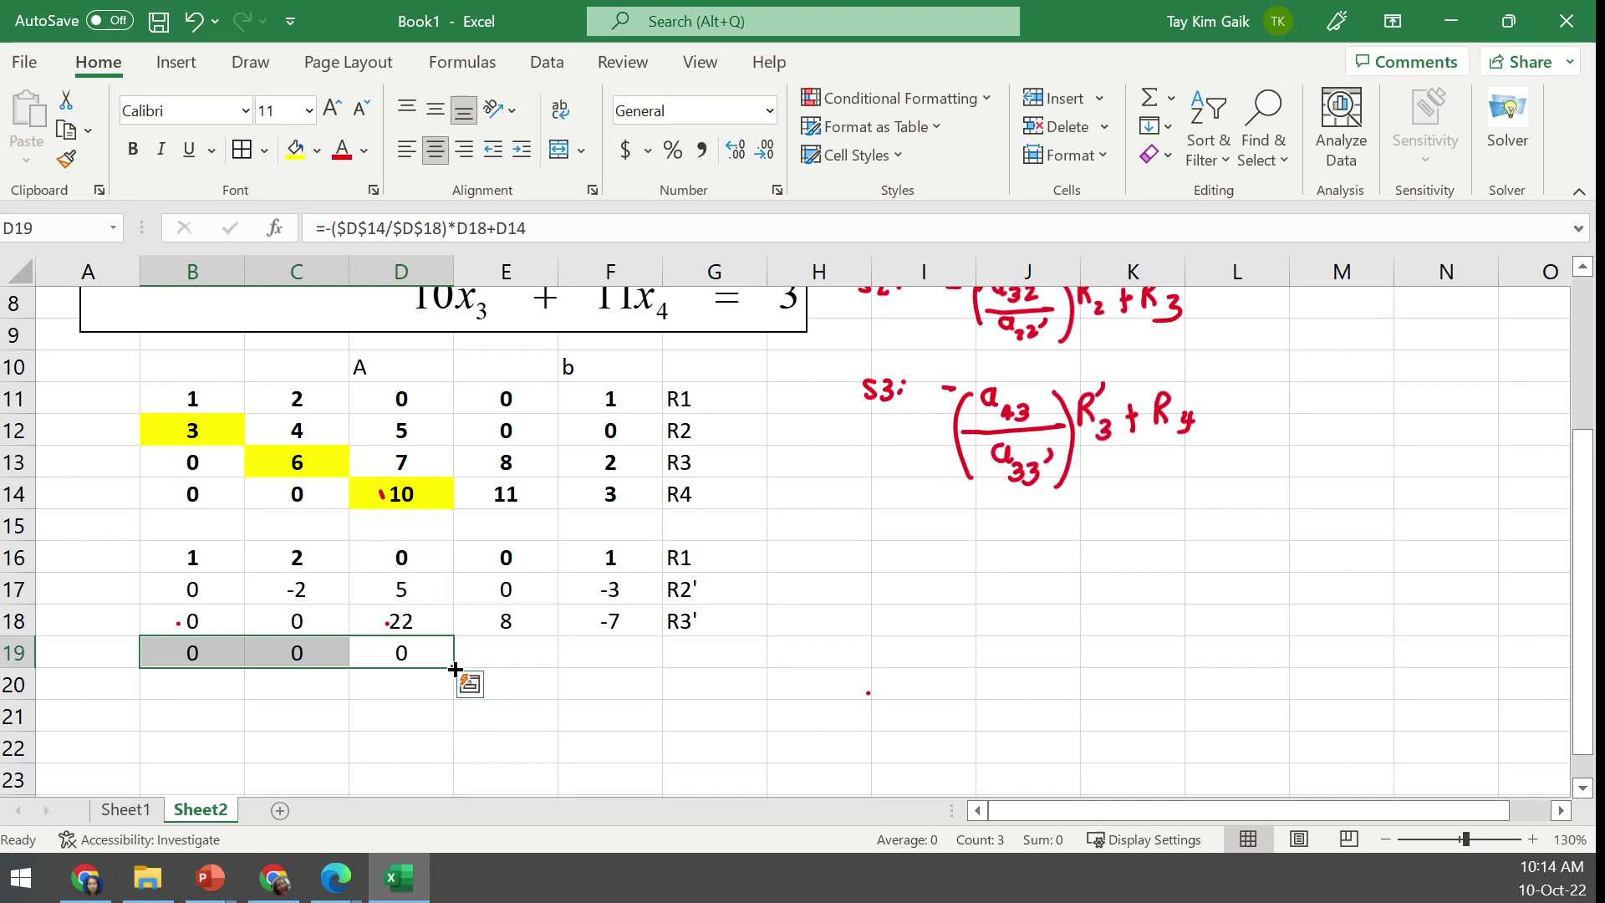
drag(454, 668, 615, 669)
click(781, 678)
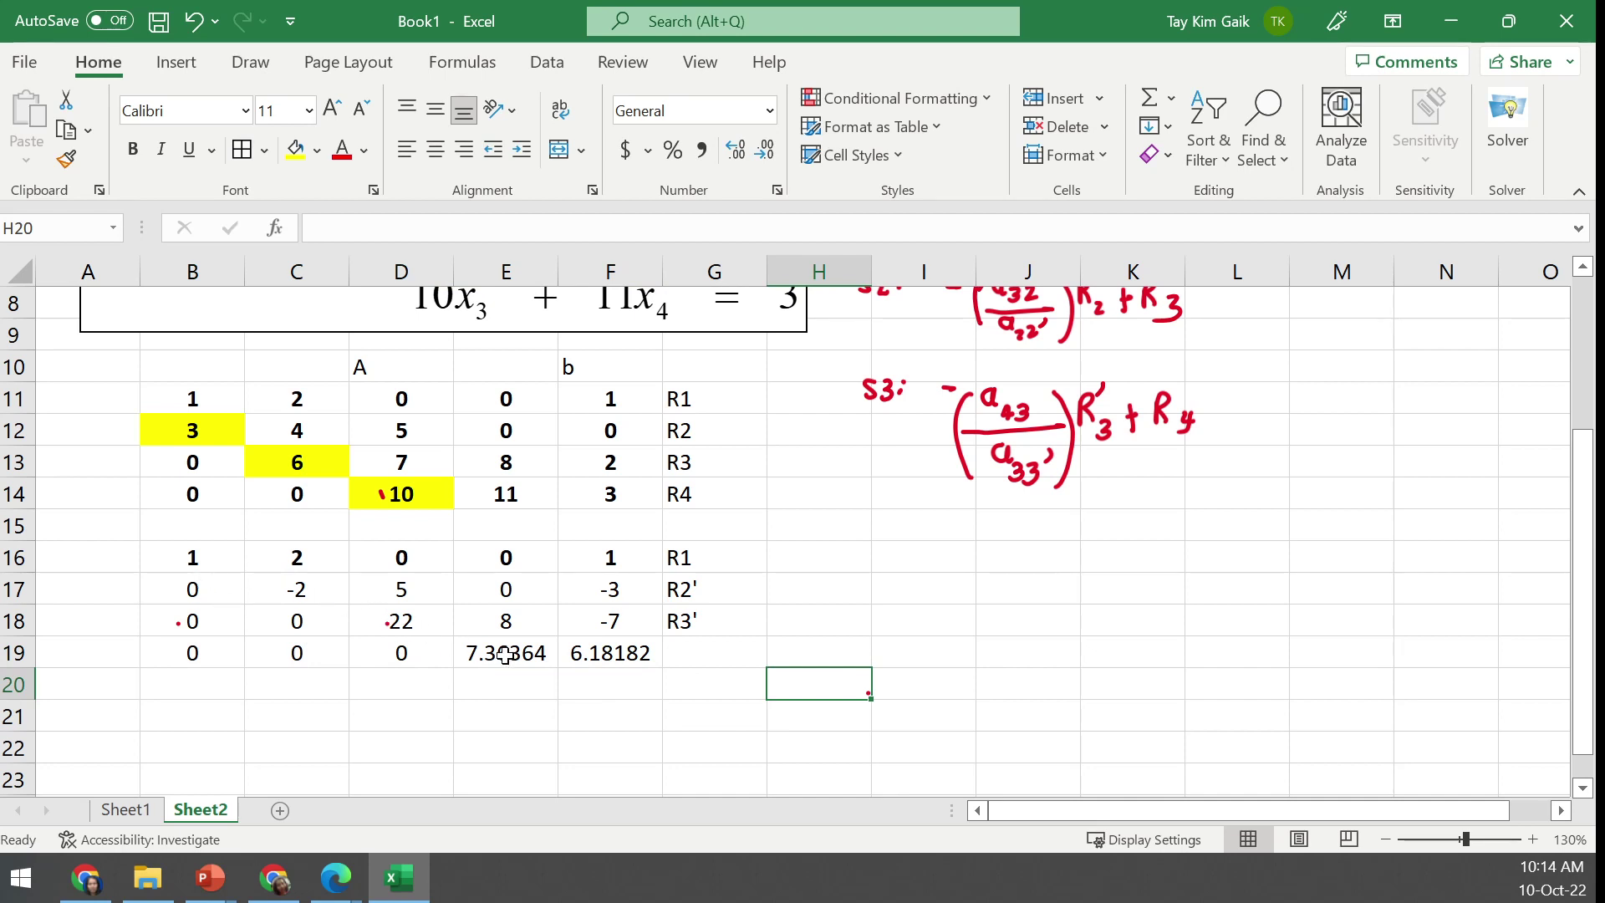
Check the diagonal entries from B16 to E19, and shade the R1 row B16:F16 yellow
click(213, 554)
click(300, 590)
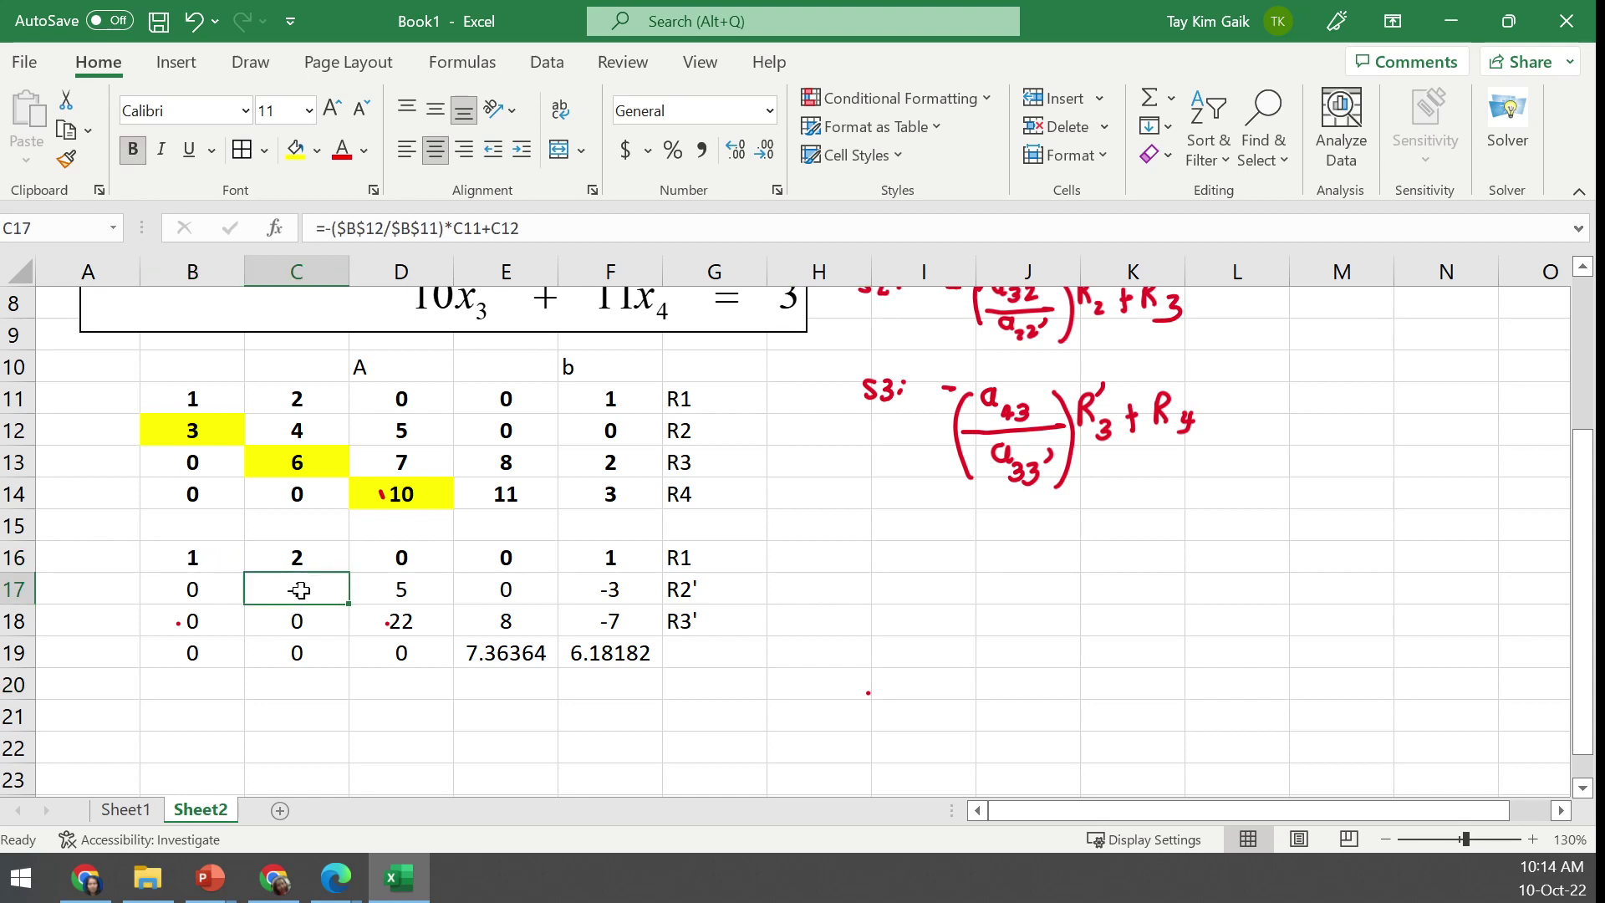
click(404, 629)
click(491, 653)
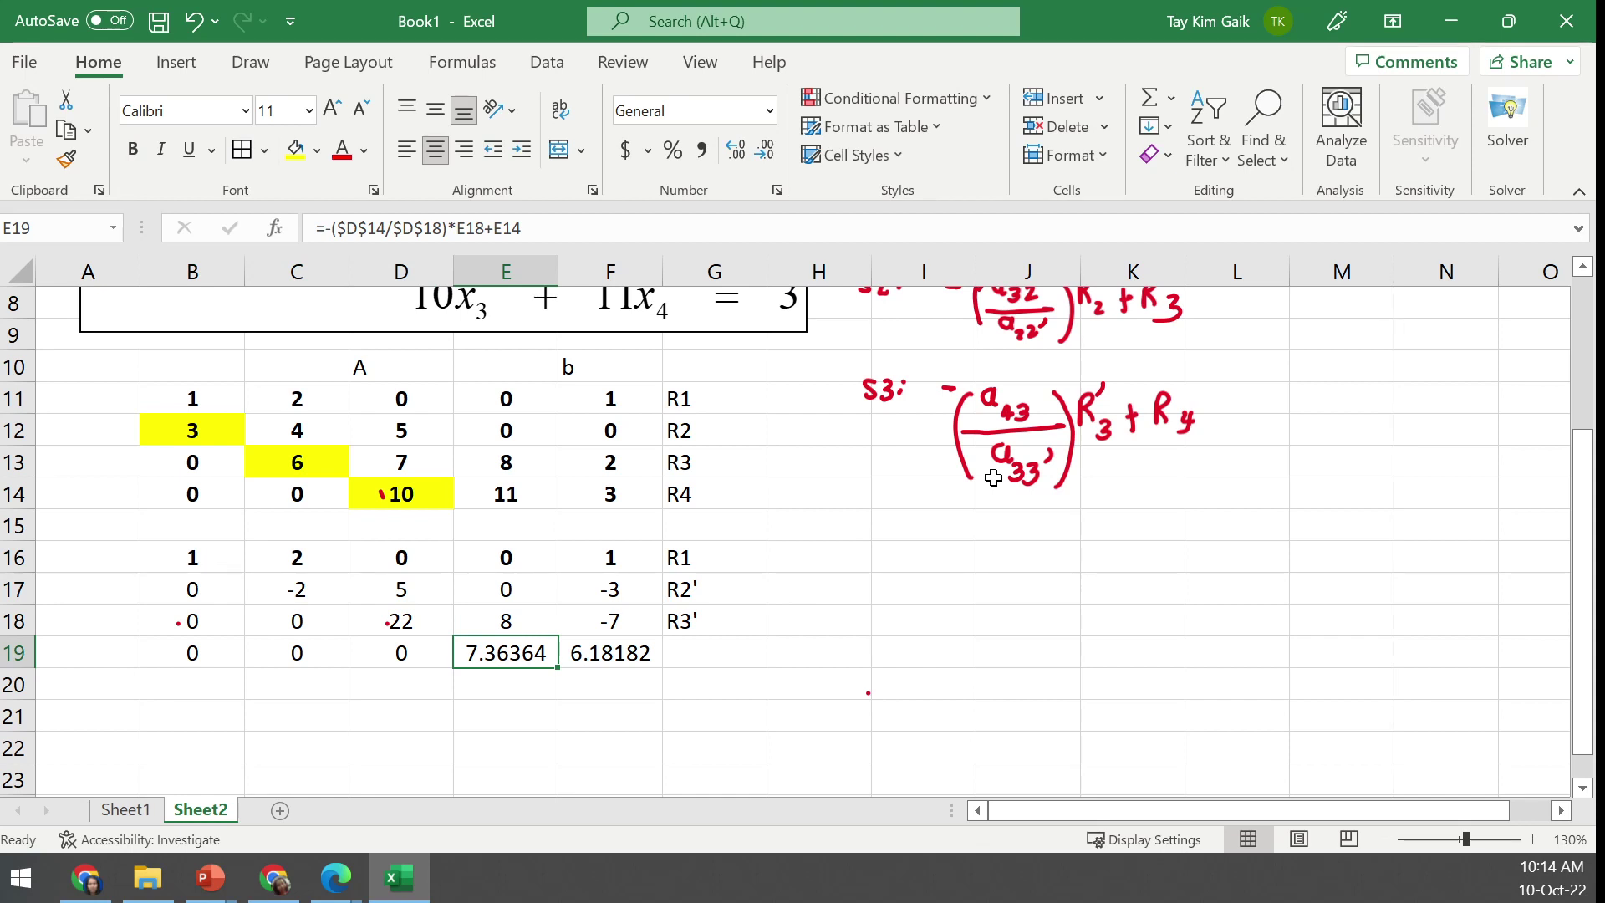
scroll(1578, 769, down, 2)
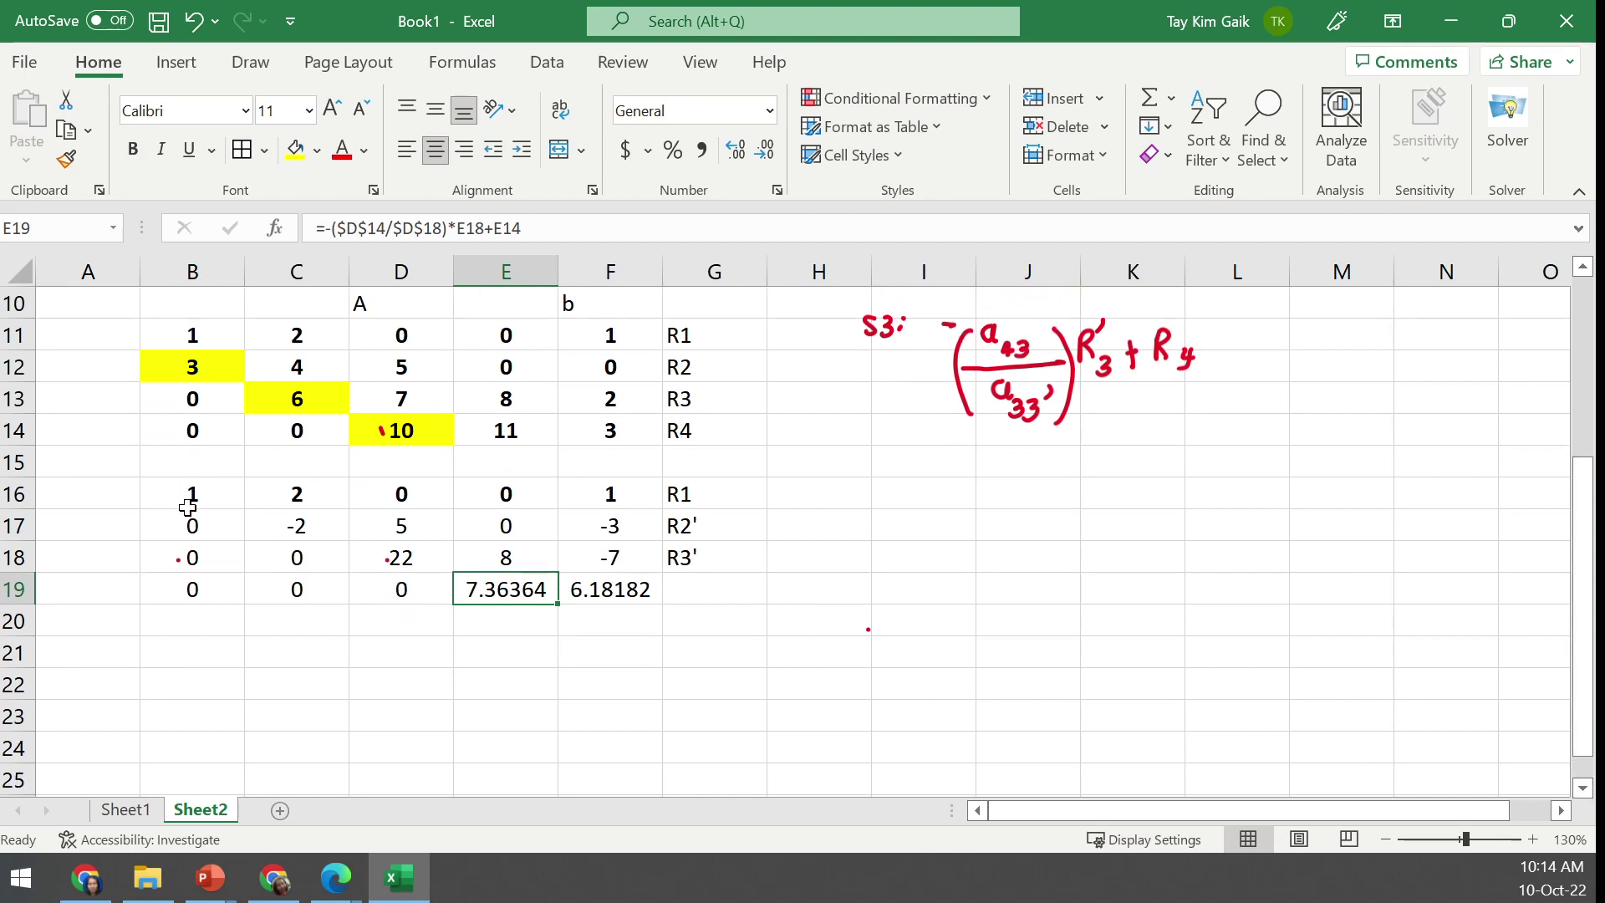
click(230, 494)
drag(230, 493, 610, 493)
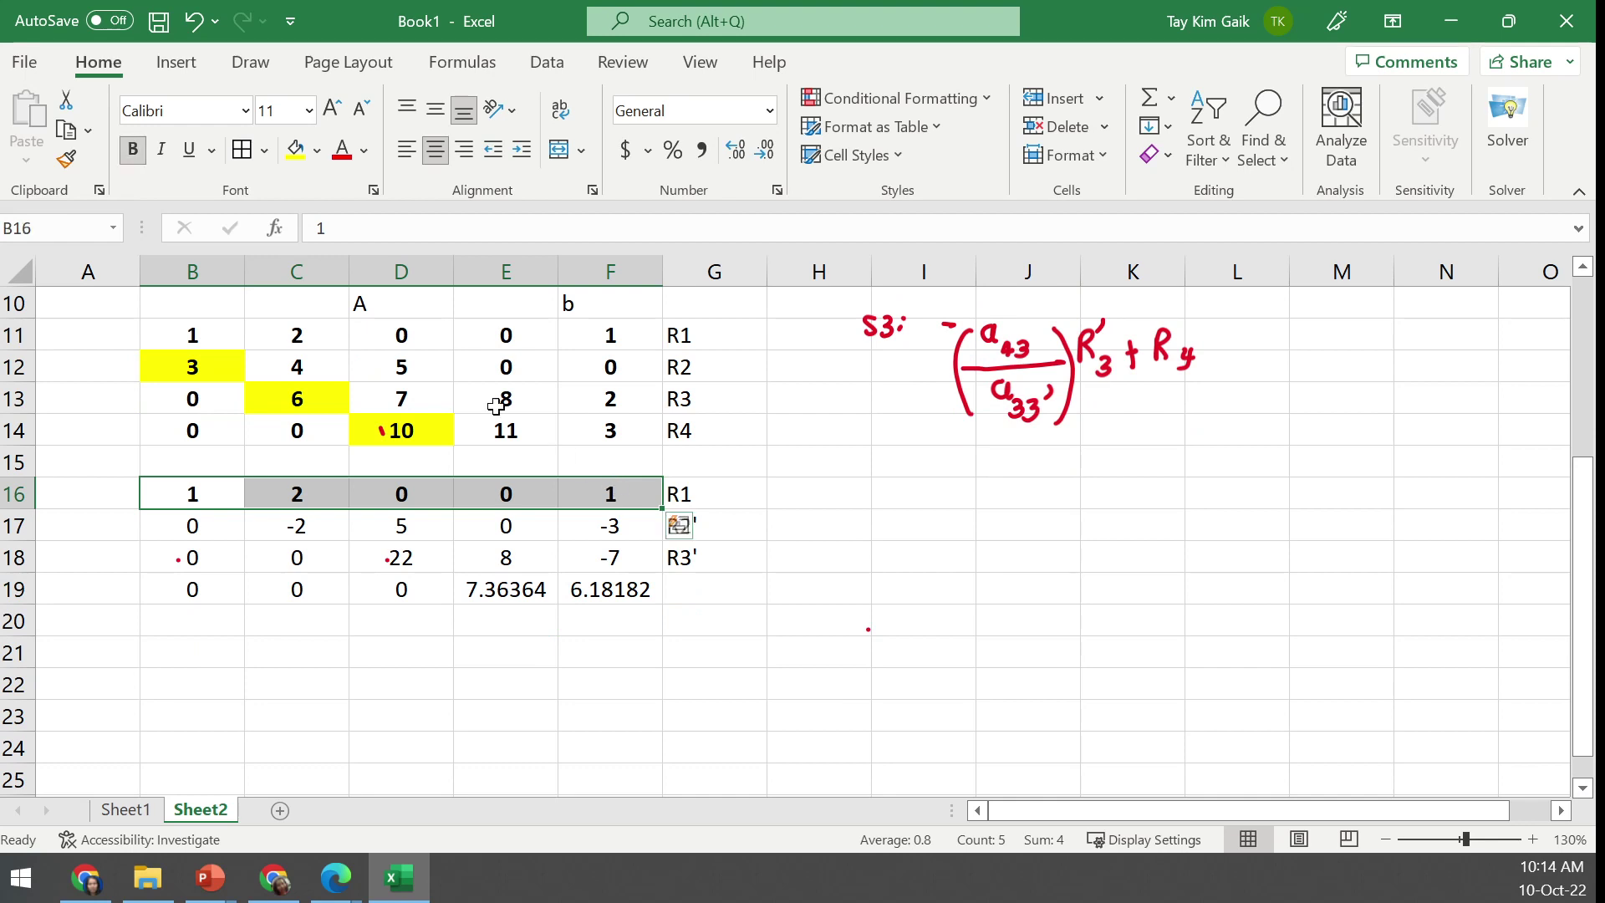
click(295, 151)
Shade the entries D17:F17, E18:F18 and E19:F19 yellow
drag(399, 520, 602, 590)
click(295, 150)
click(548, 564)
click(295, 150)
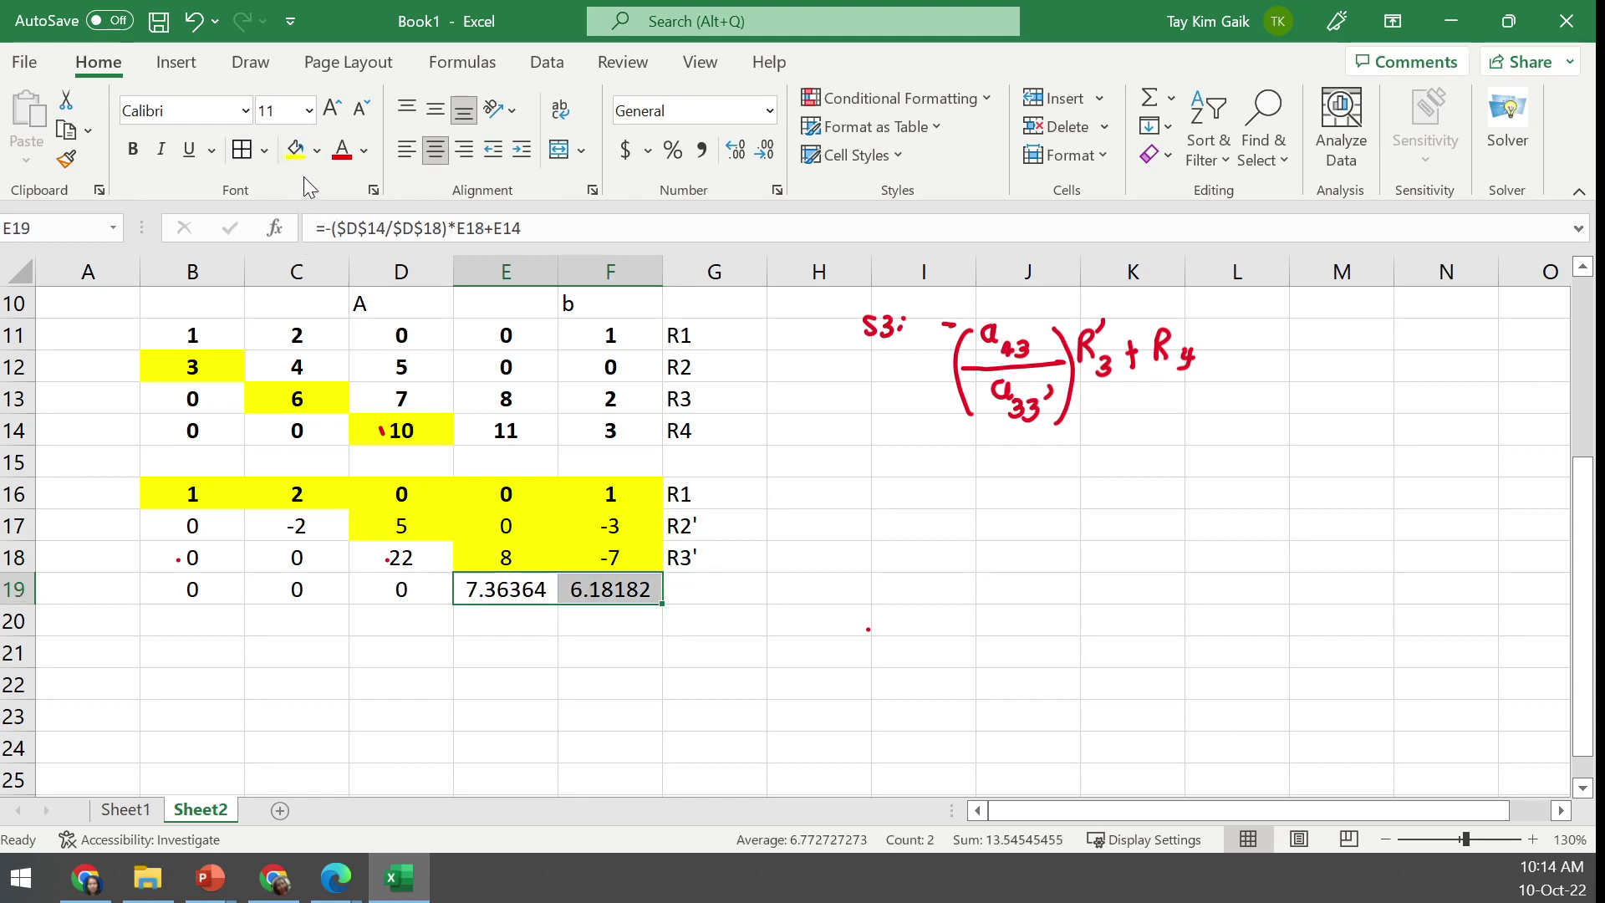
click(816, 550)
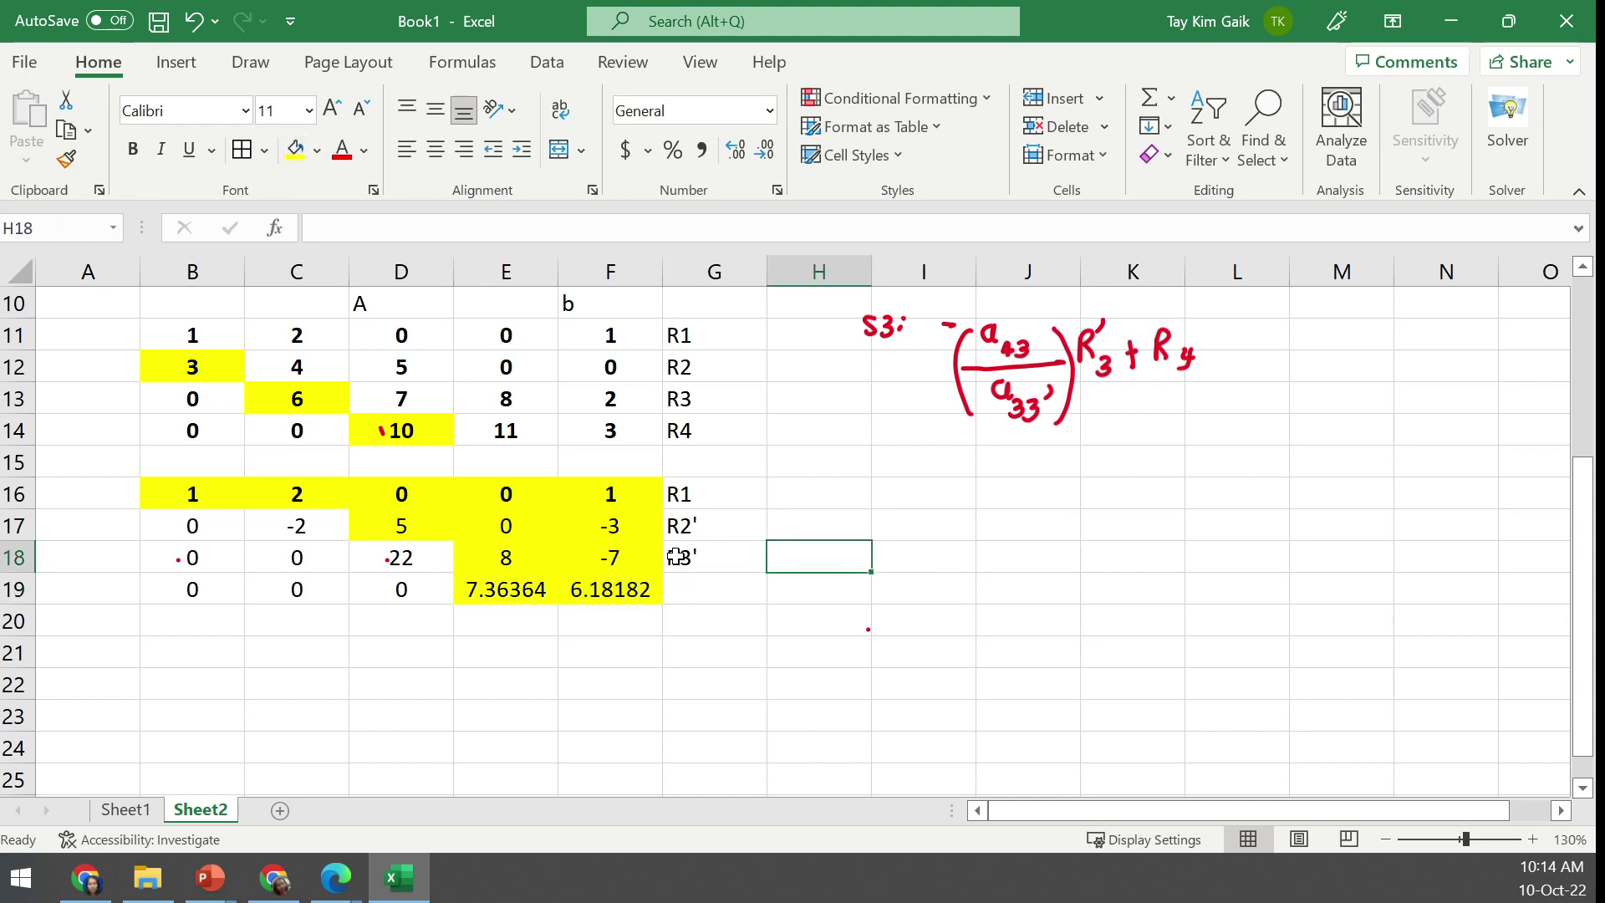
Shade the diagonal entries C17 and D18 yellow, and apply borders to all cells of B16:F19
click(315, 528)
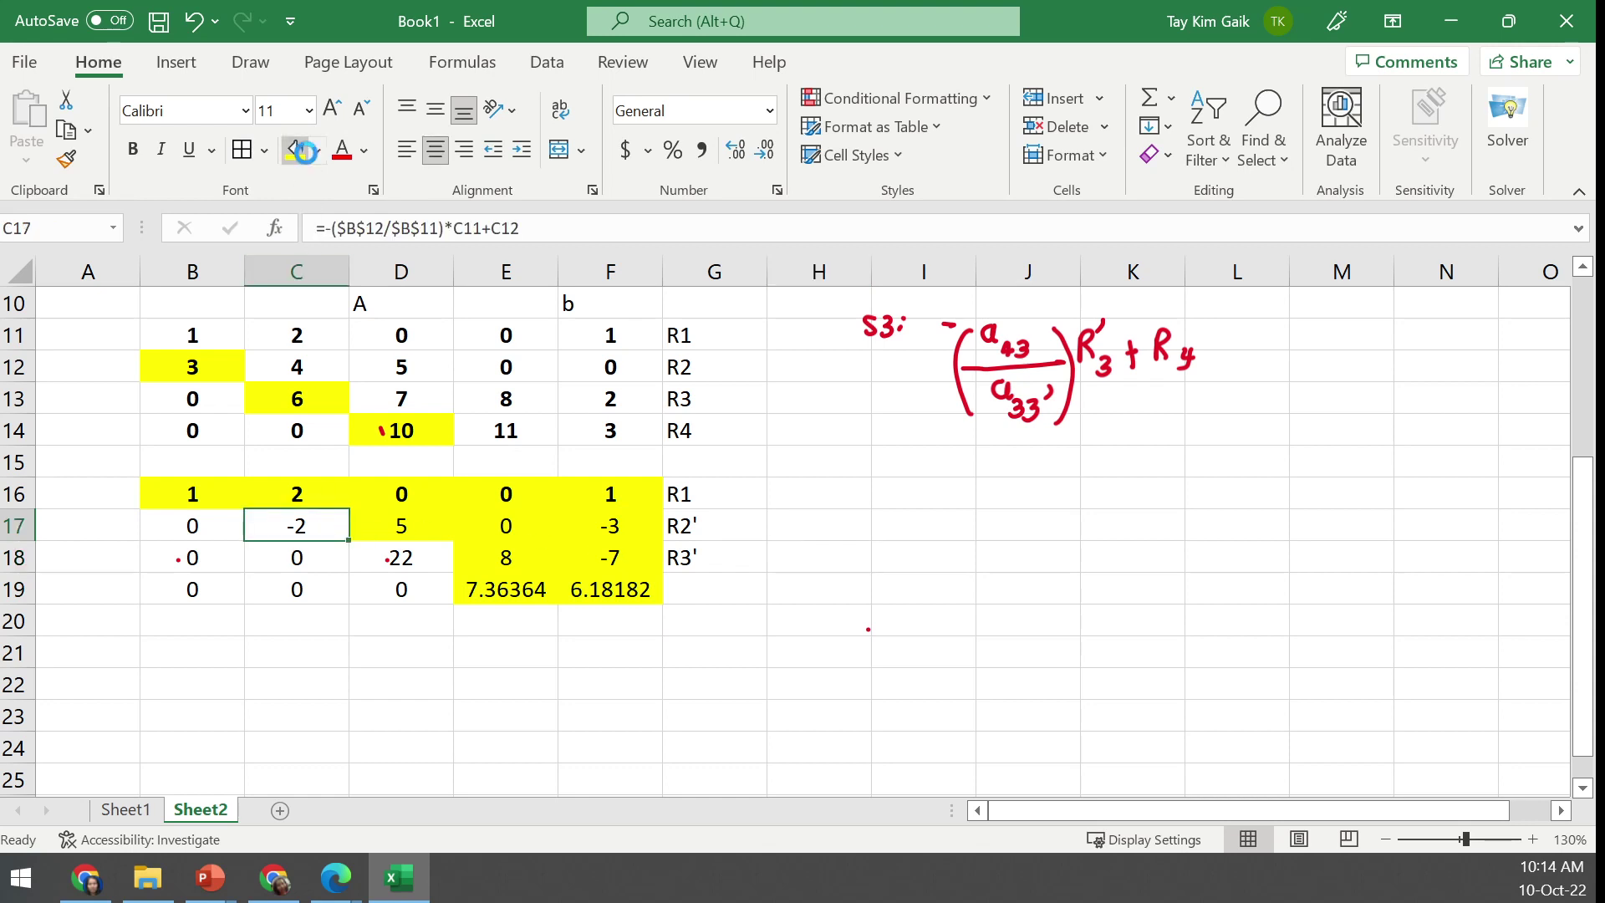
click(295, 151)
click(439, 554)
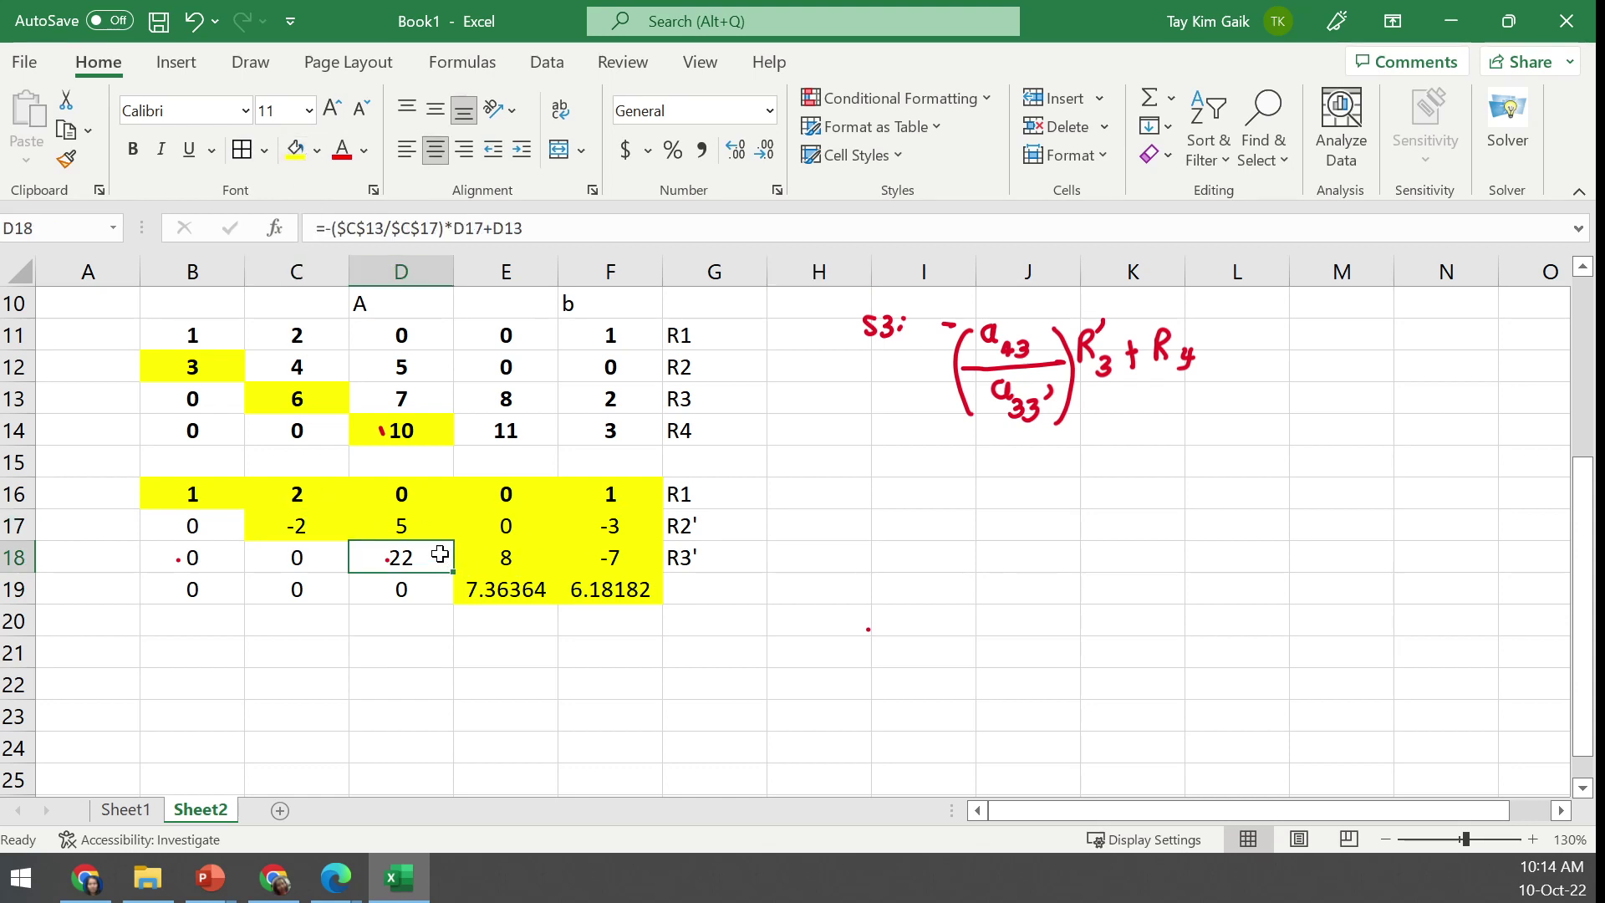
click(295, 150)
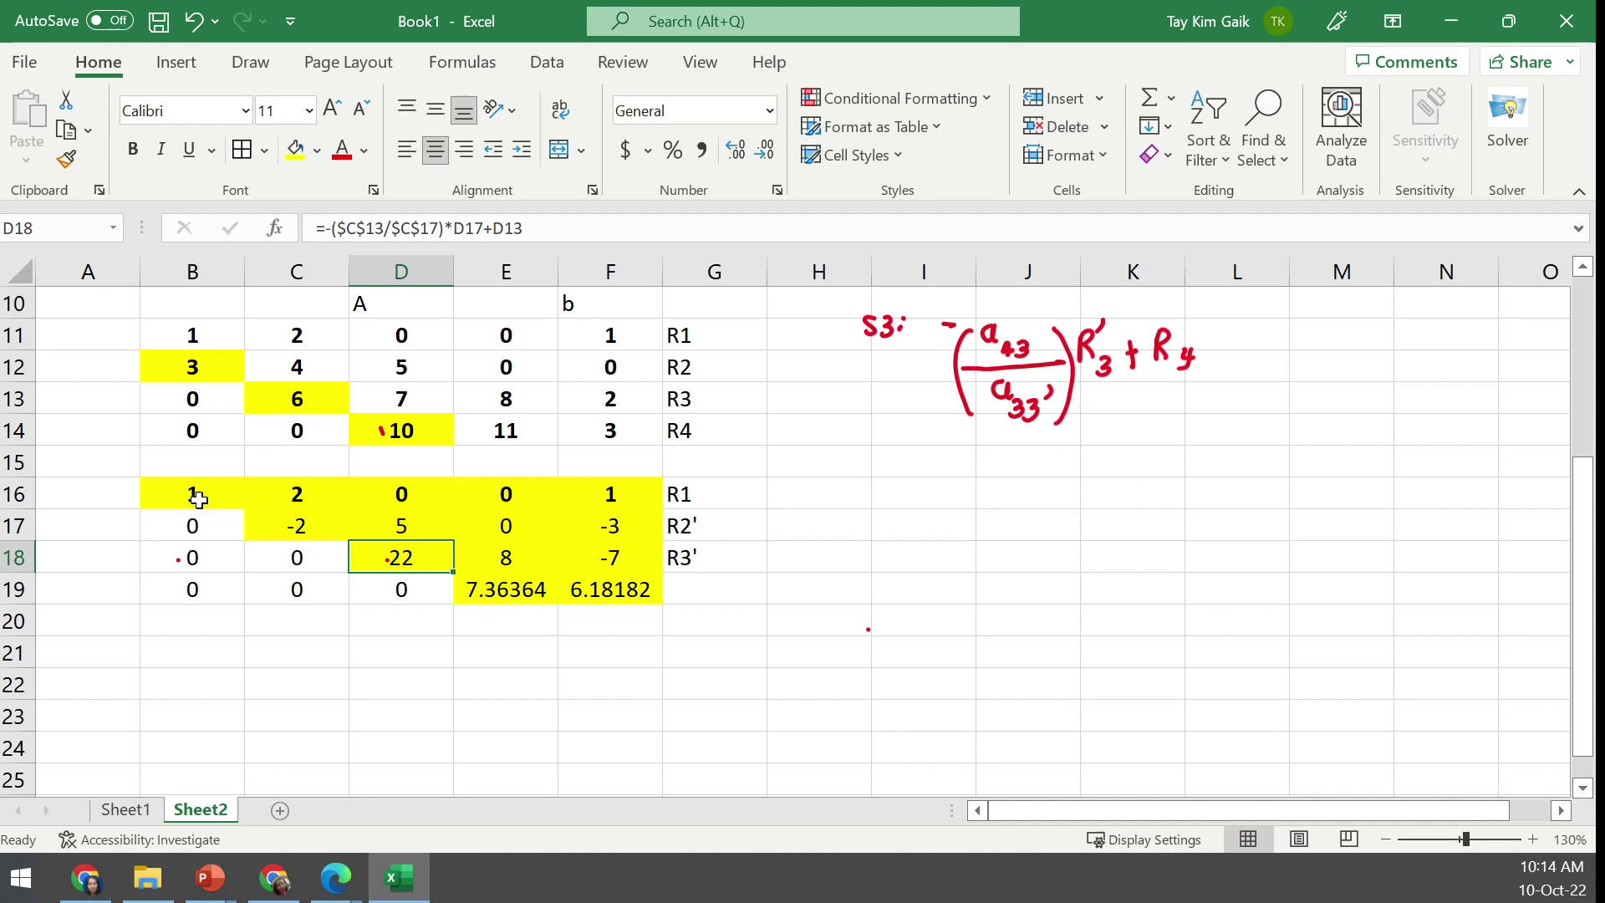
drag(198, 499, 610, 589)
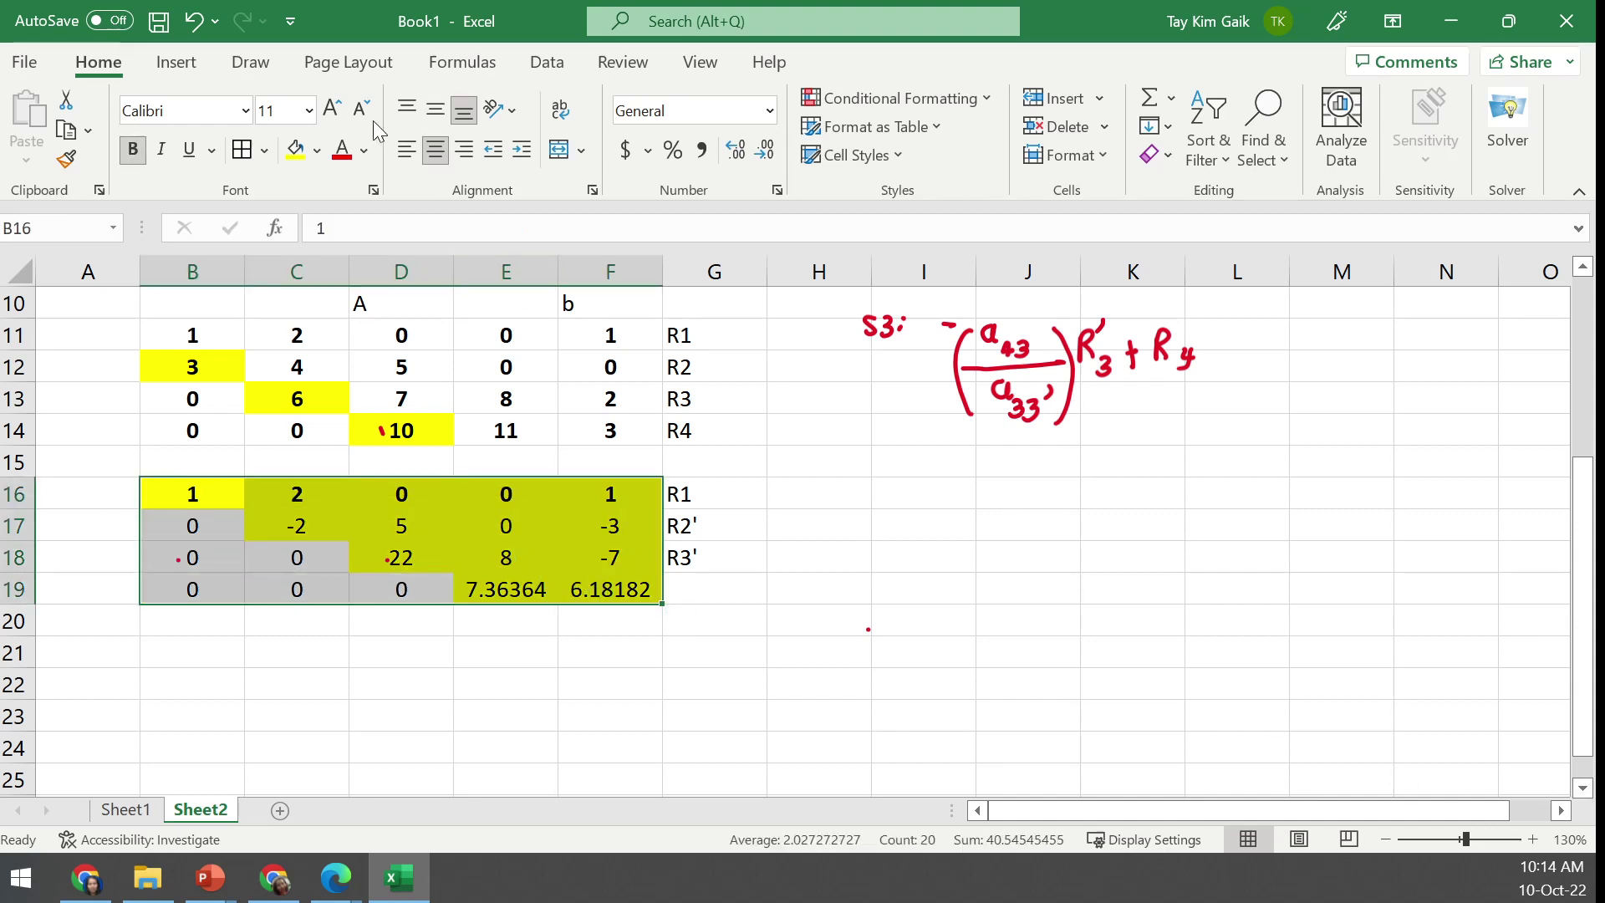
click(241, 150)
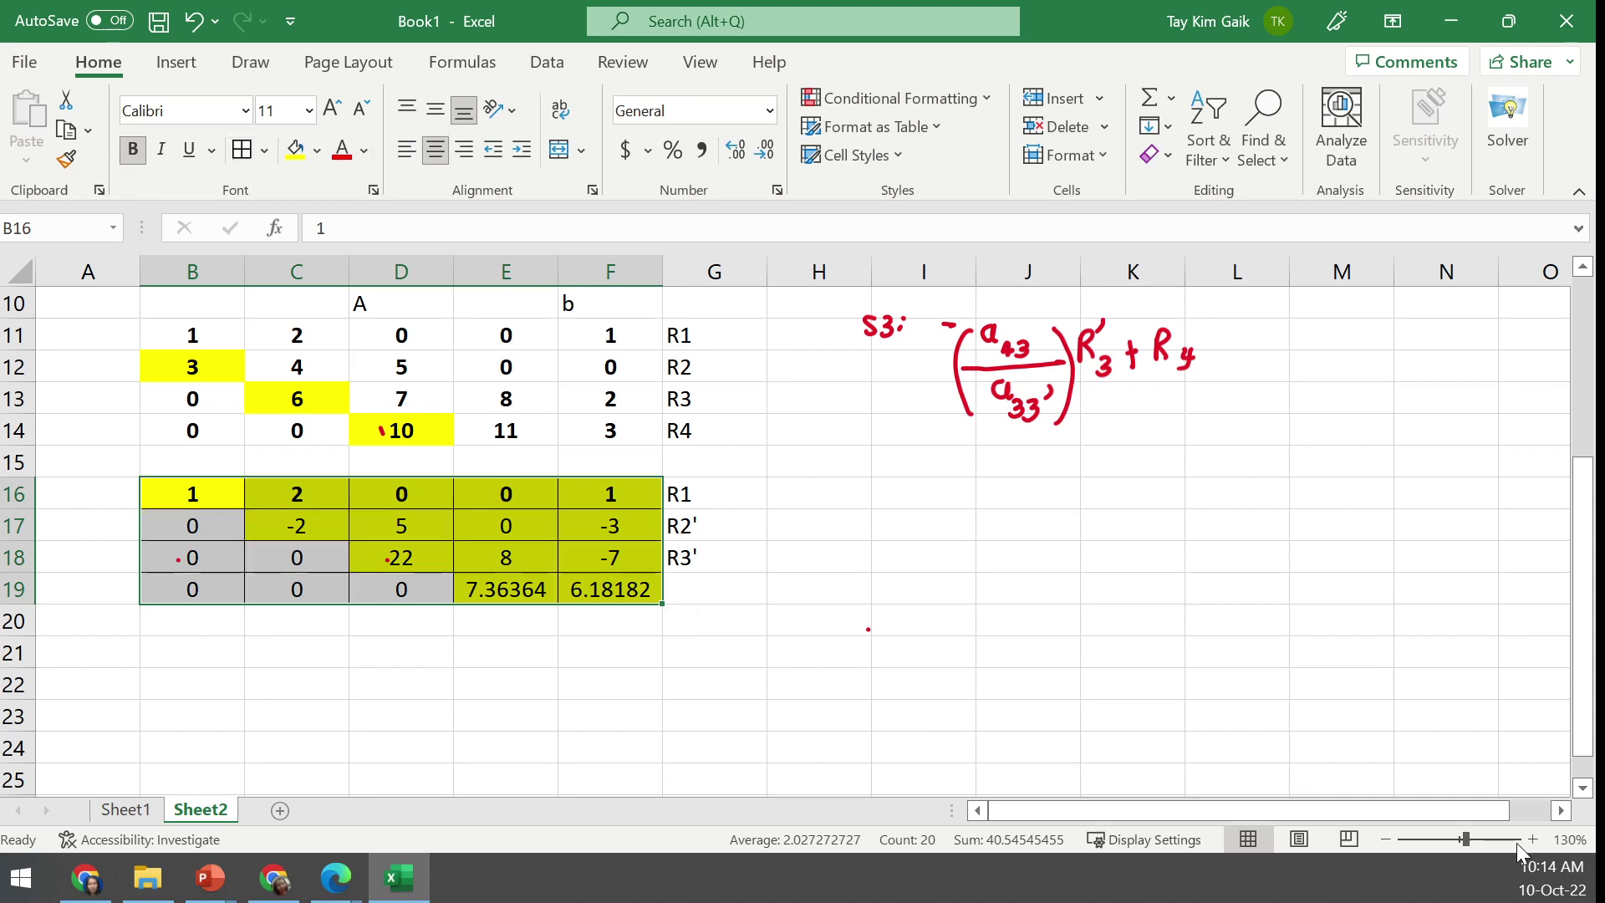
Enter the unknowns' labels x1, x2, x3 and x4 down cells E21 to E24
click(1582, 788)
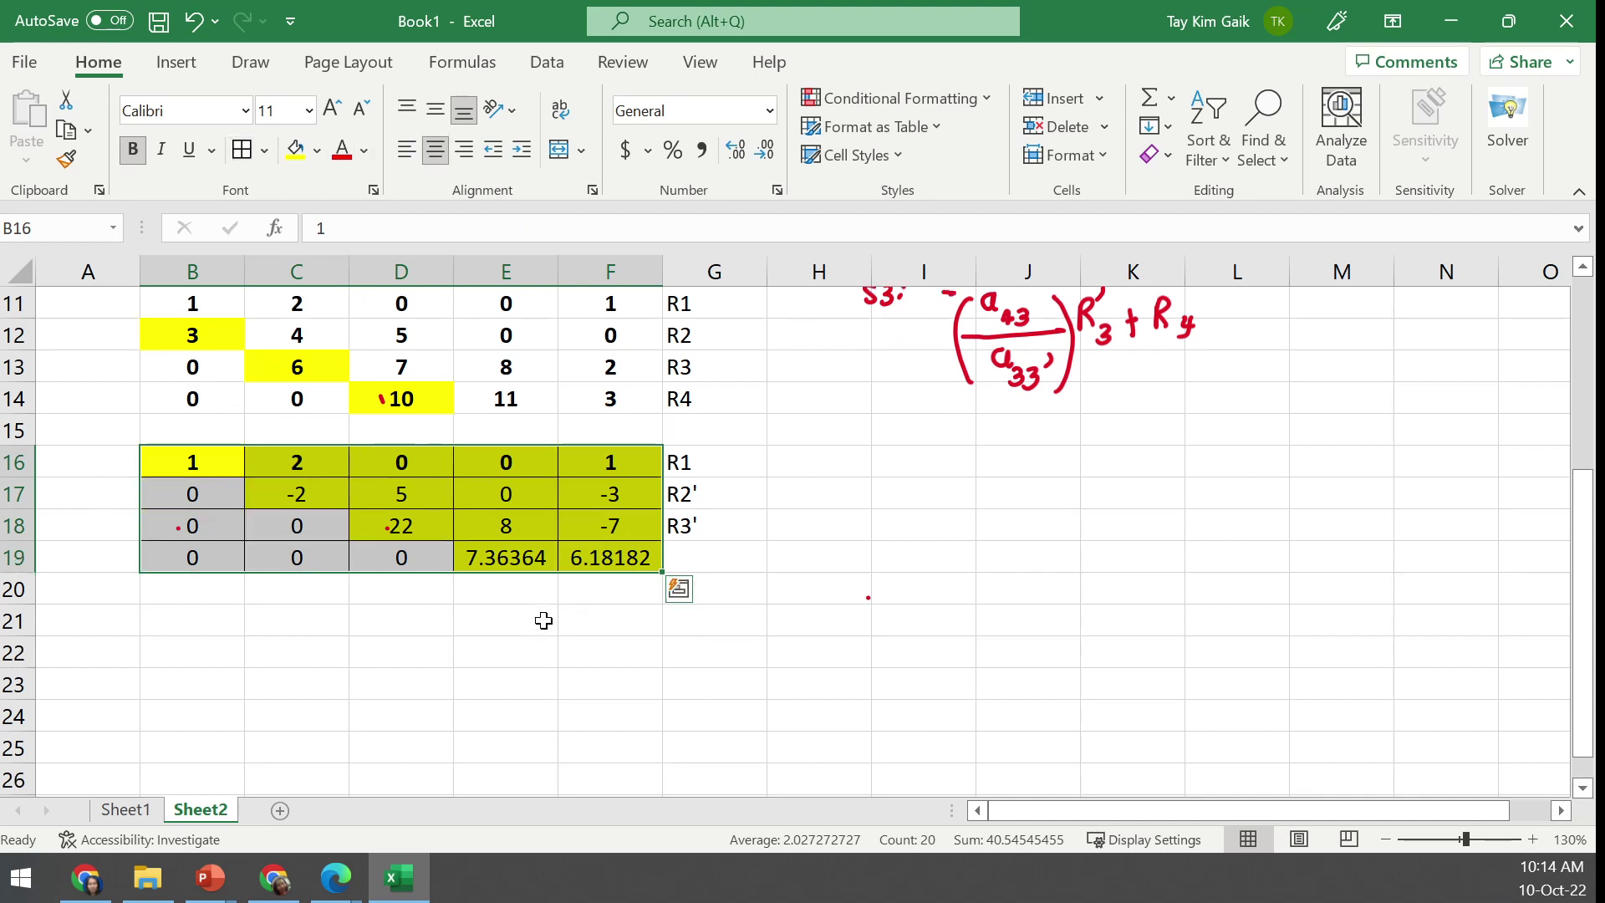
drag(1587, 580, 1593, 694)
click(537, 587)
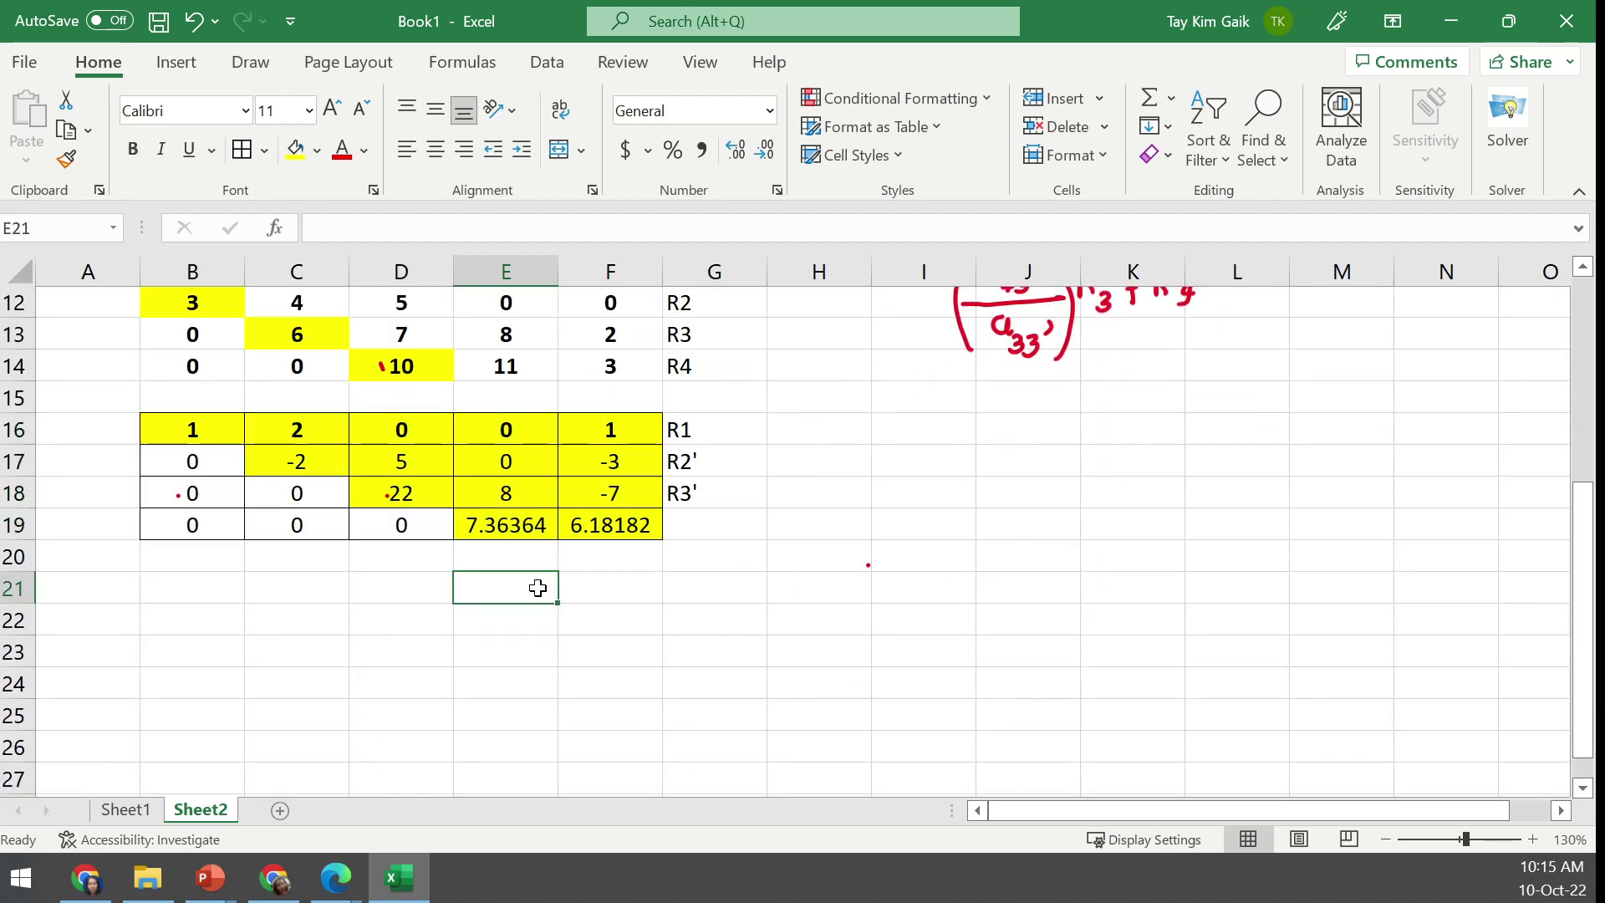
text(x1)
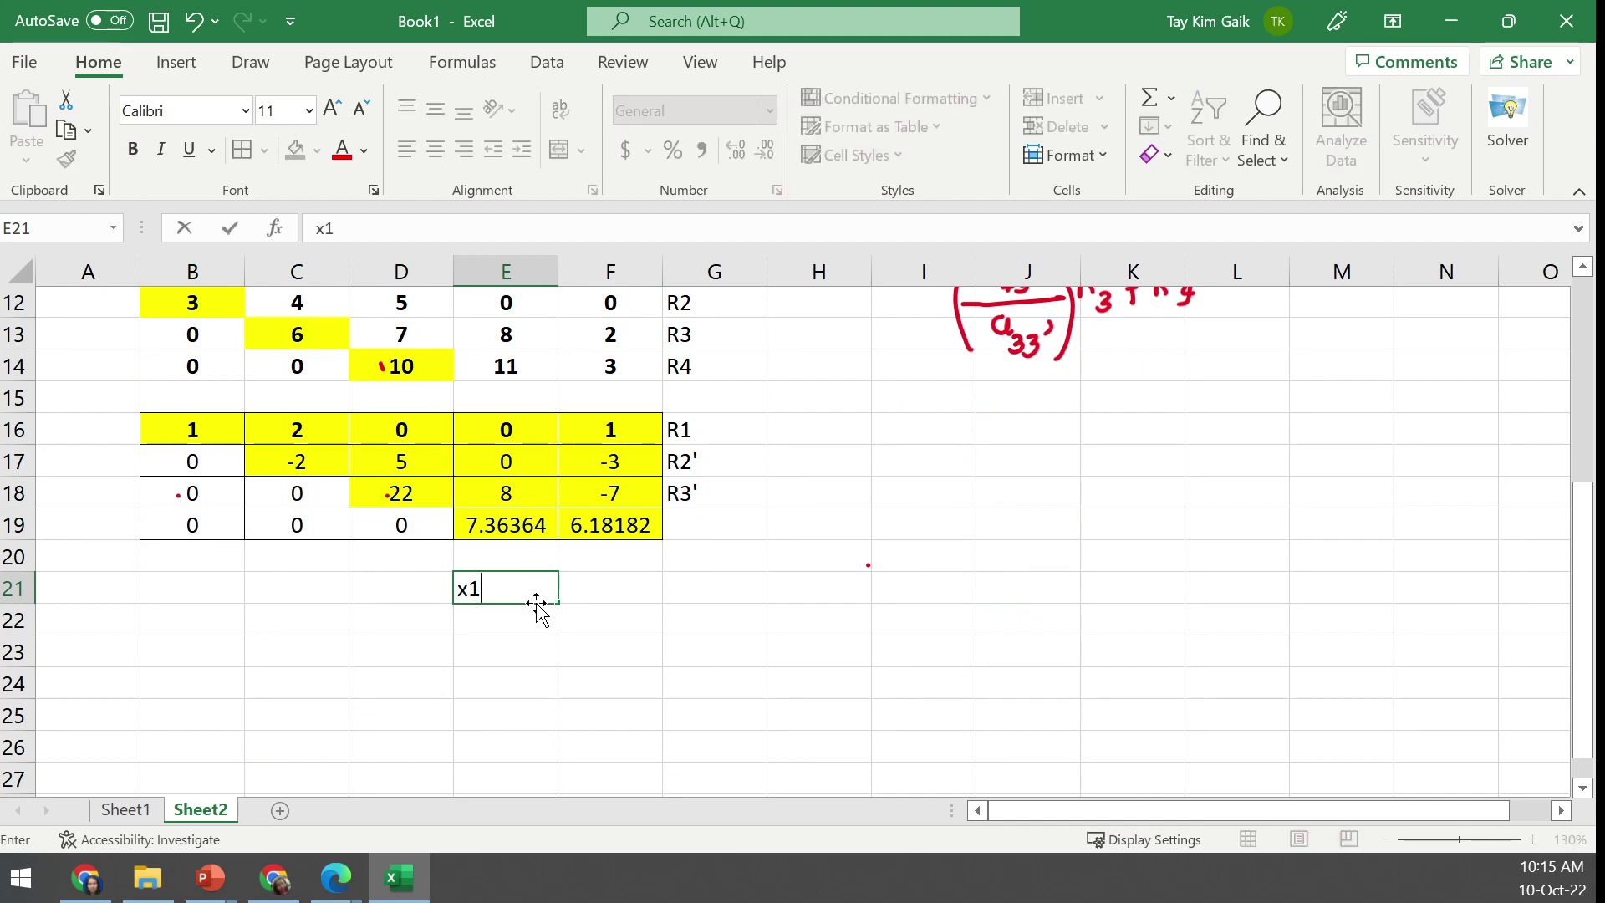
key(Return)
text(x2)
key(Return)
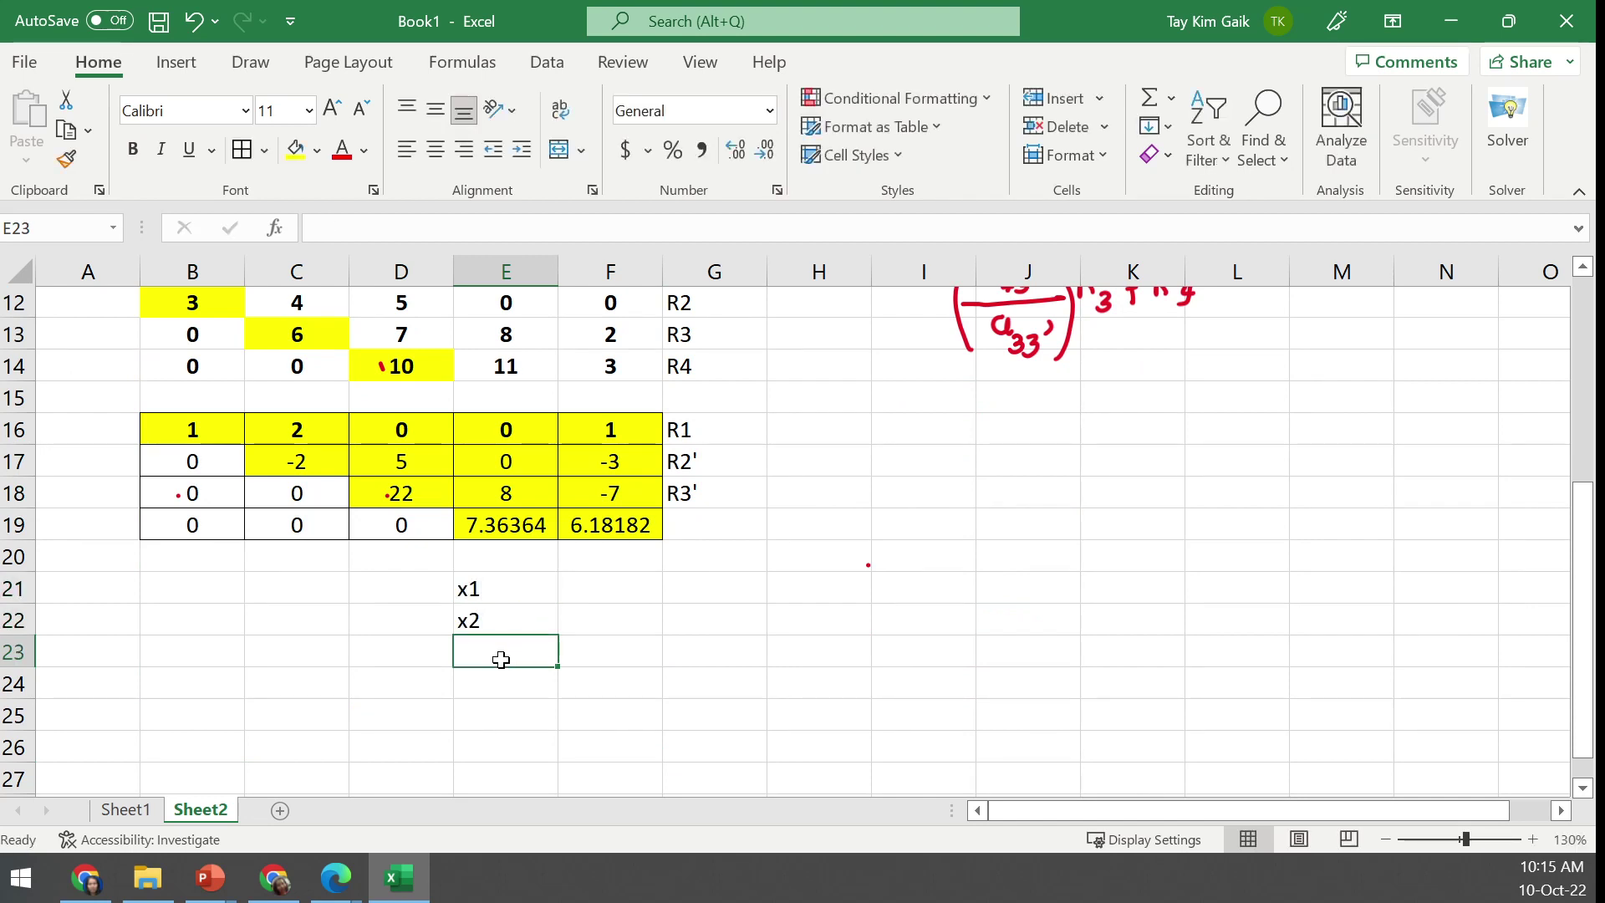
text(x3)
key(Return)
text(x4)
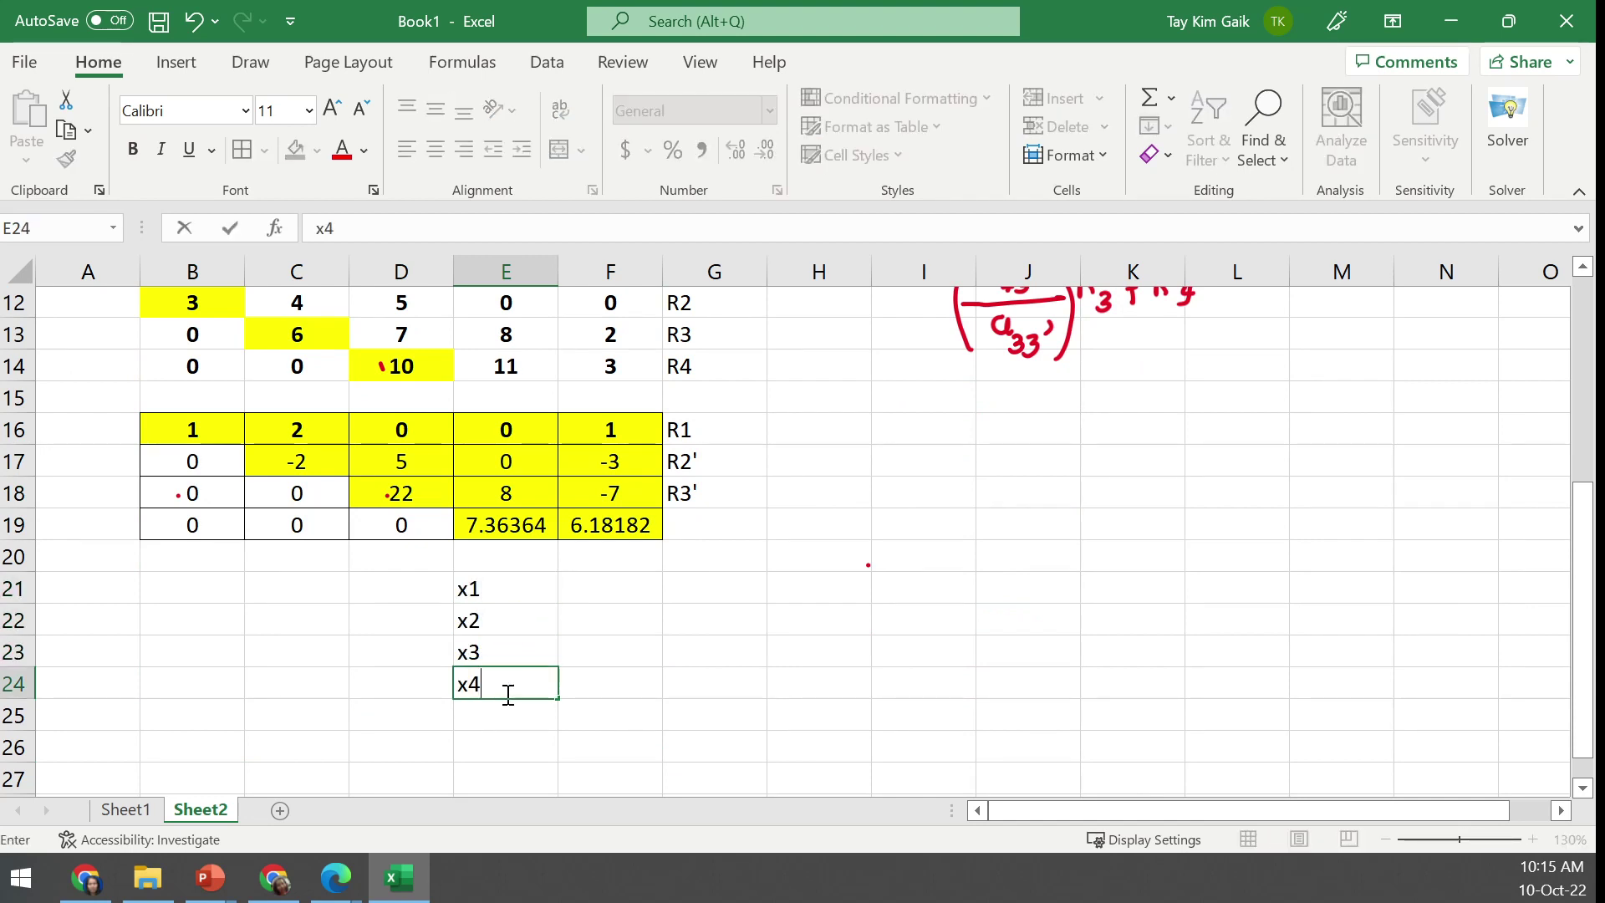
Calculate x4 in cell F24 with the formula =F19/E19
click(636, 688)
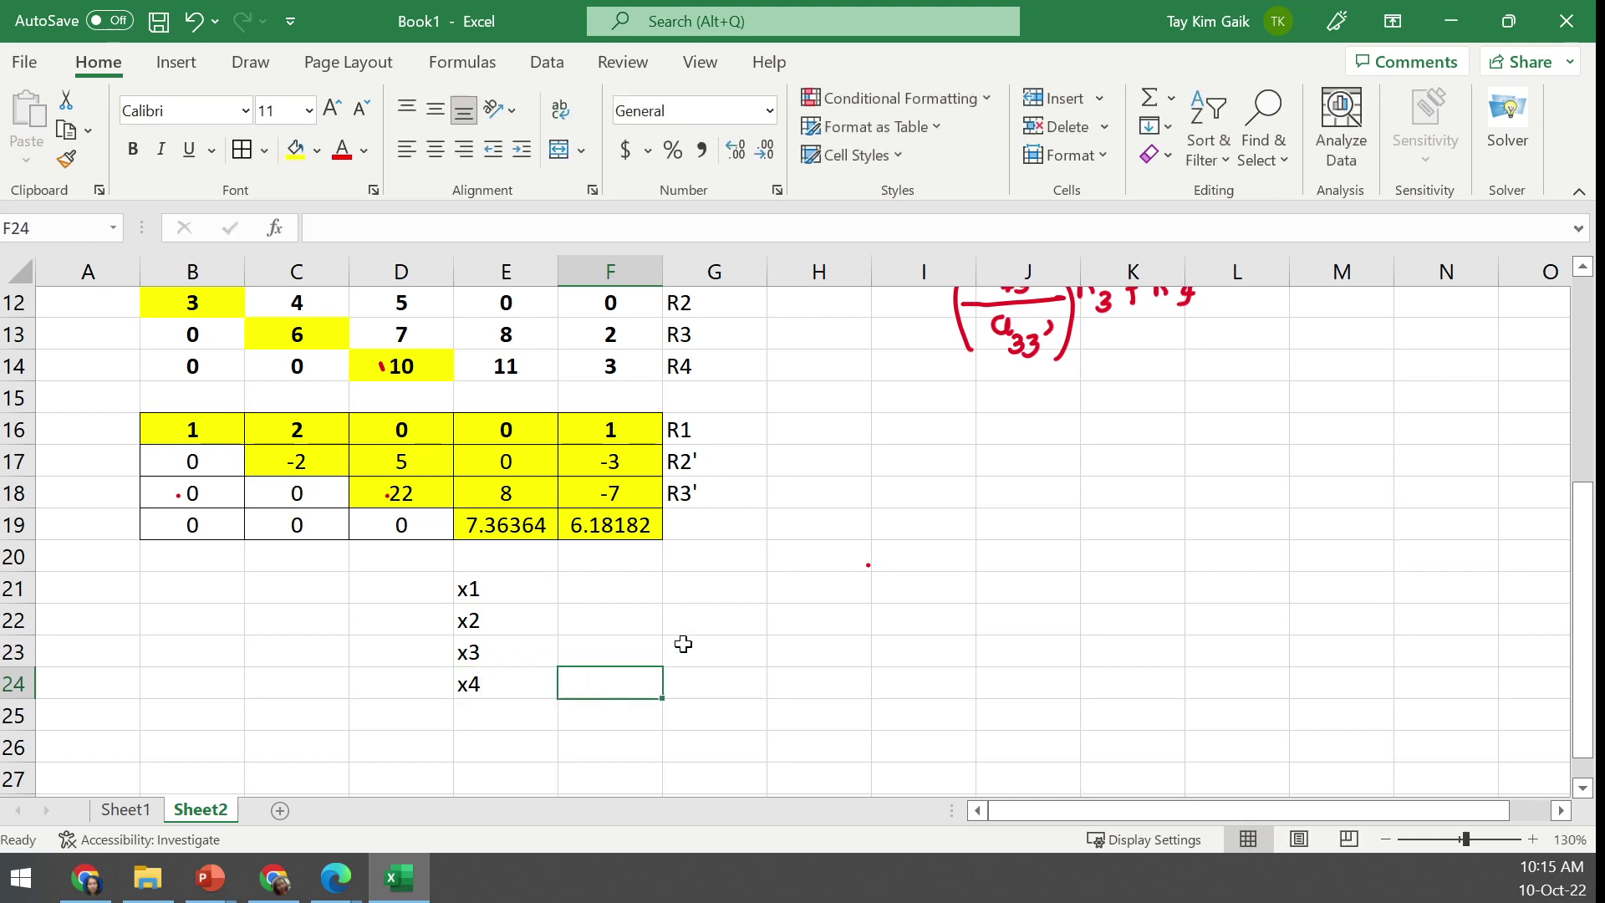
text(=)
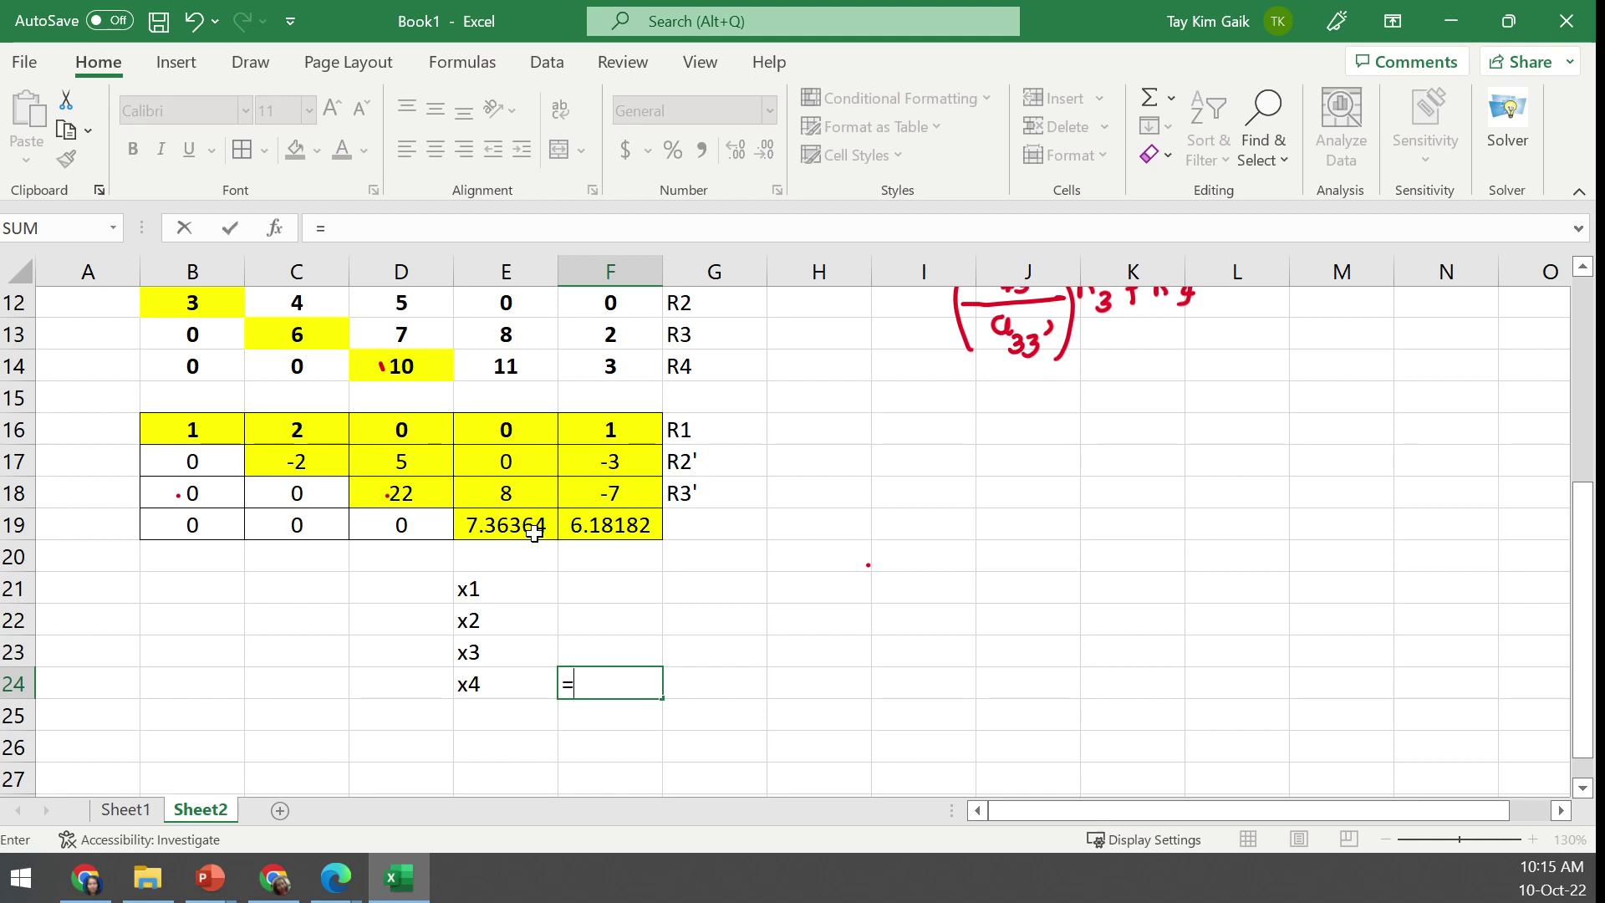
click(626, 528)
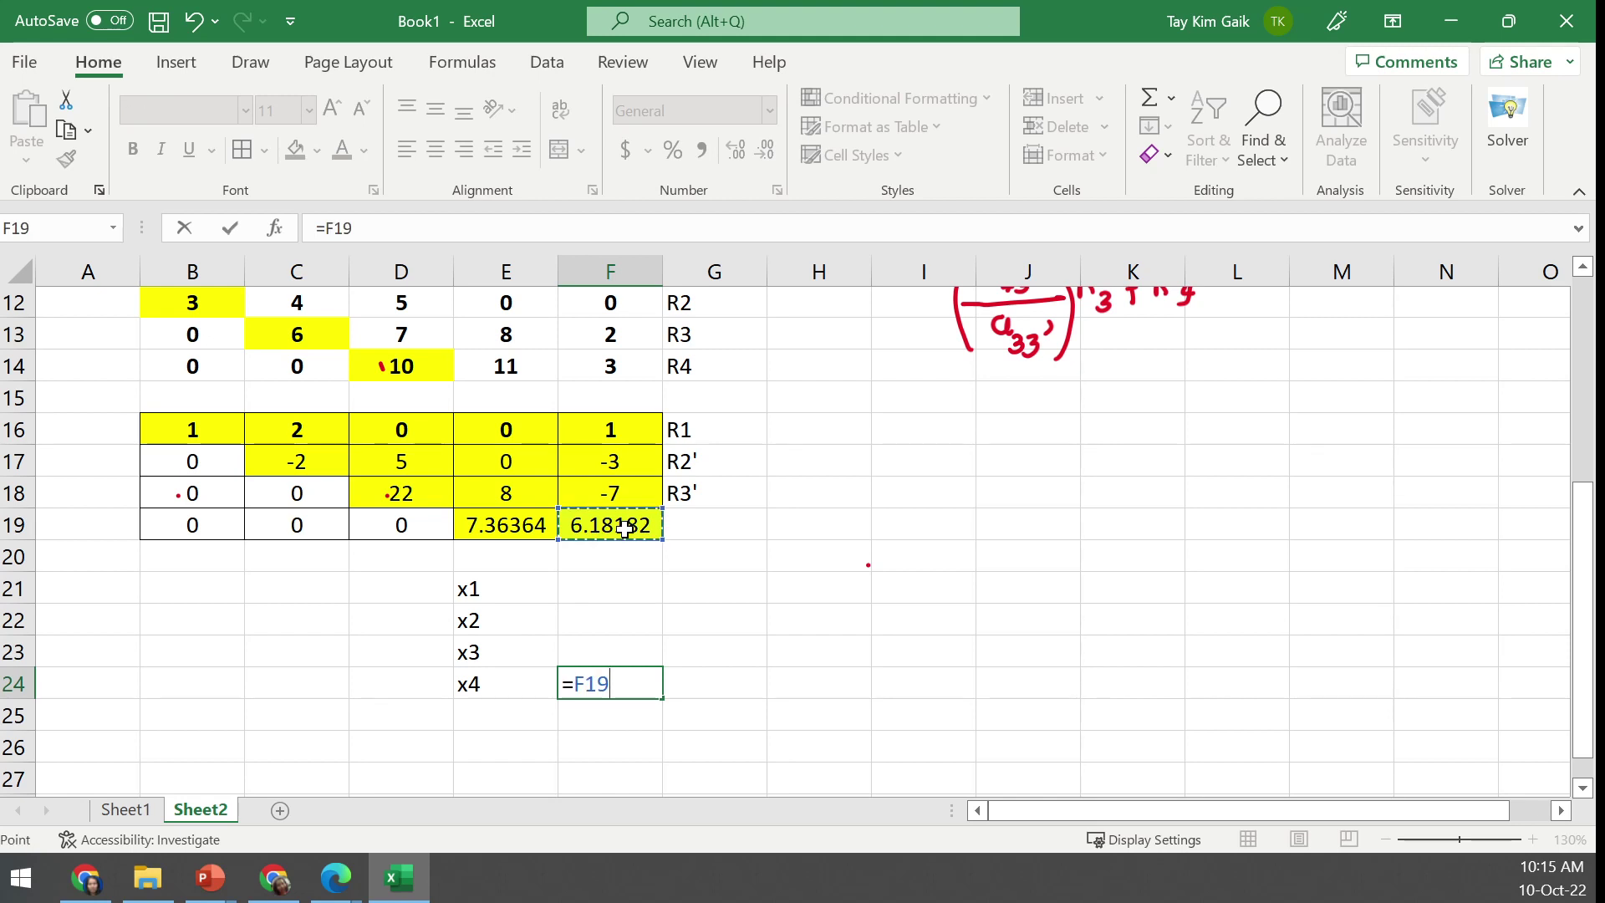
text(/)
click(514, 525)
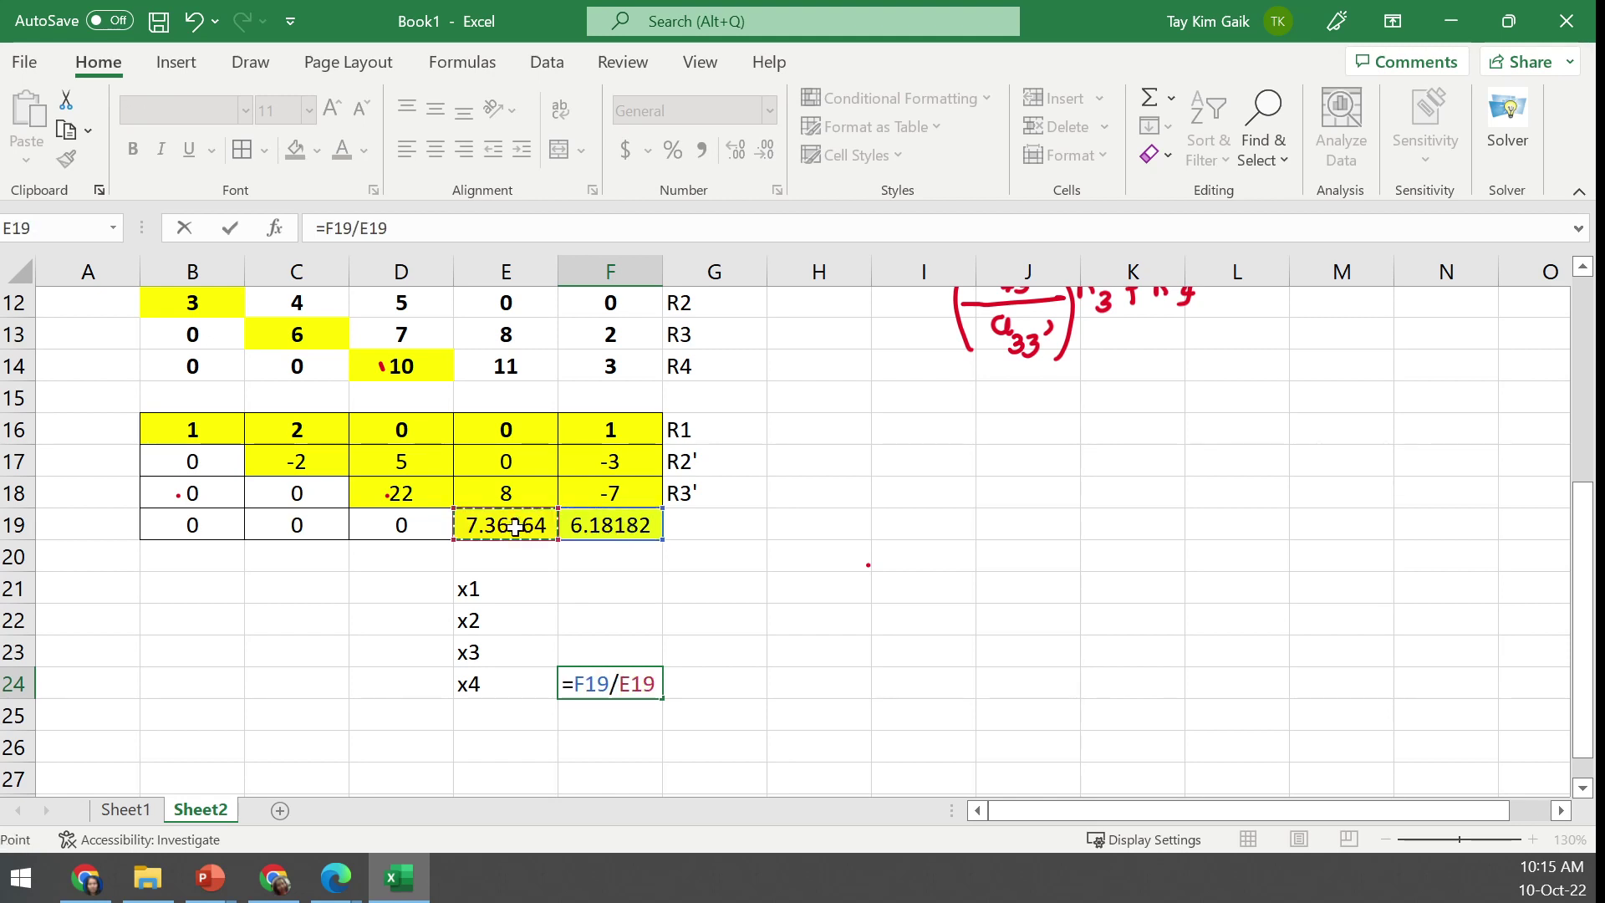
key(Return)
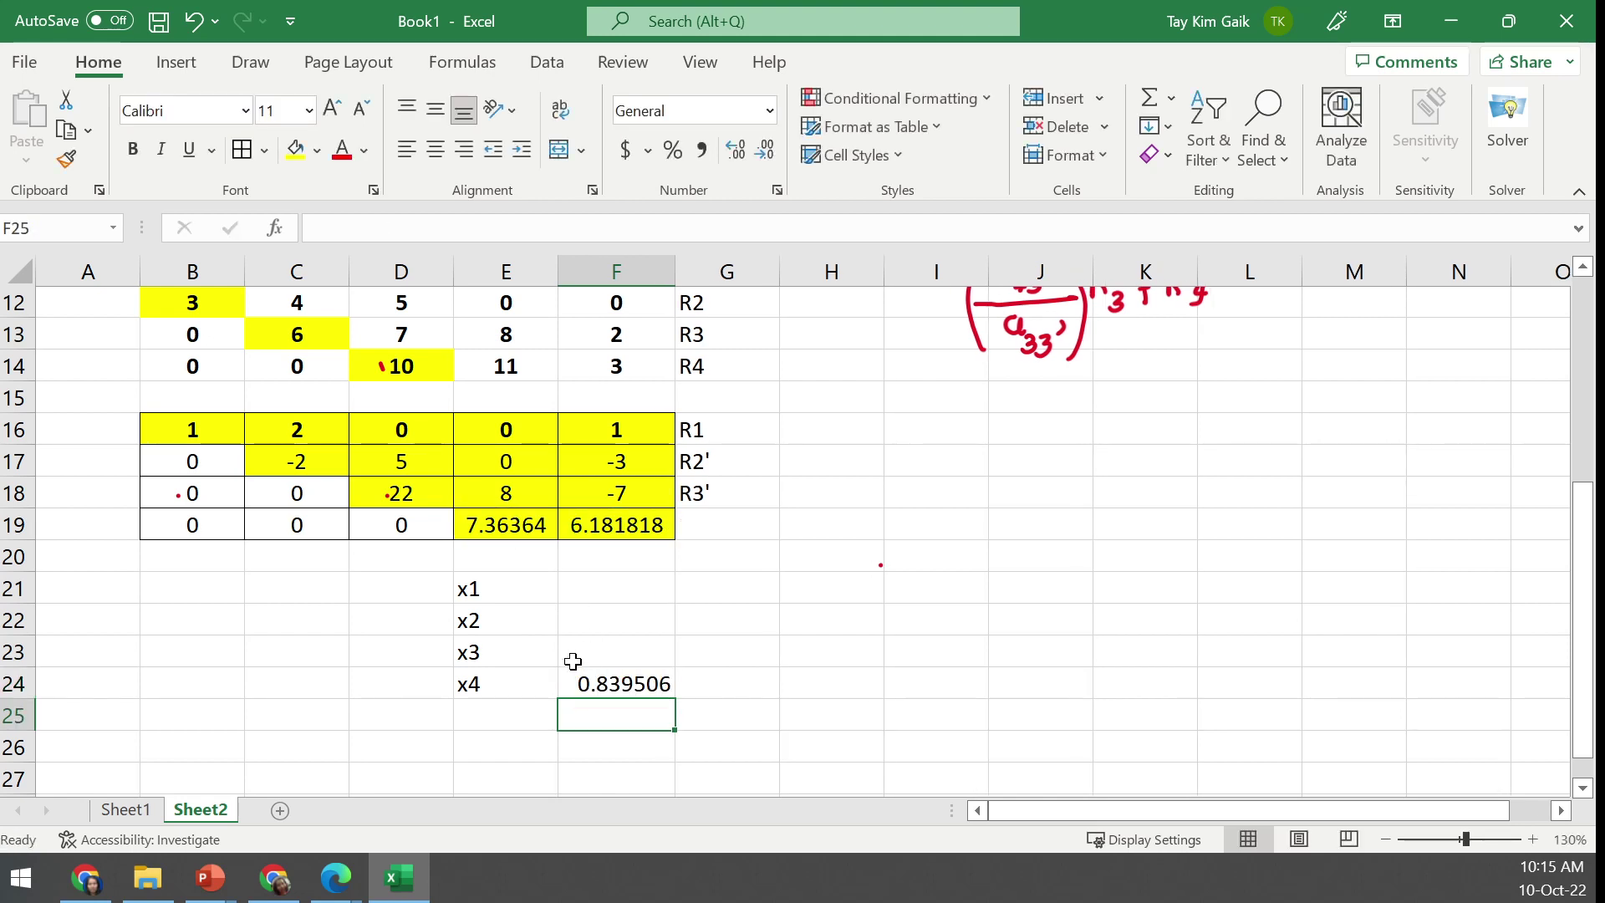
Calculate x3 in cell F23 by back substitution with the formula =(F18-E18*F24)/D18
click(608, 649)
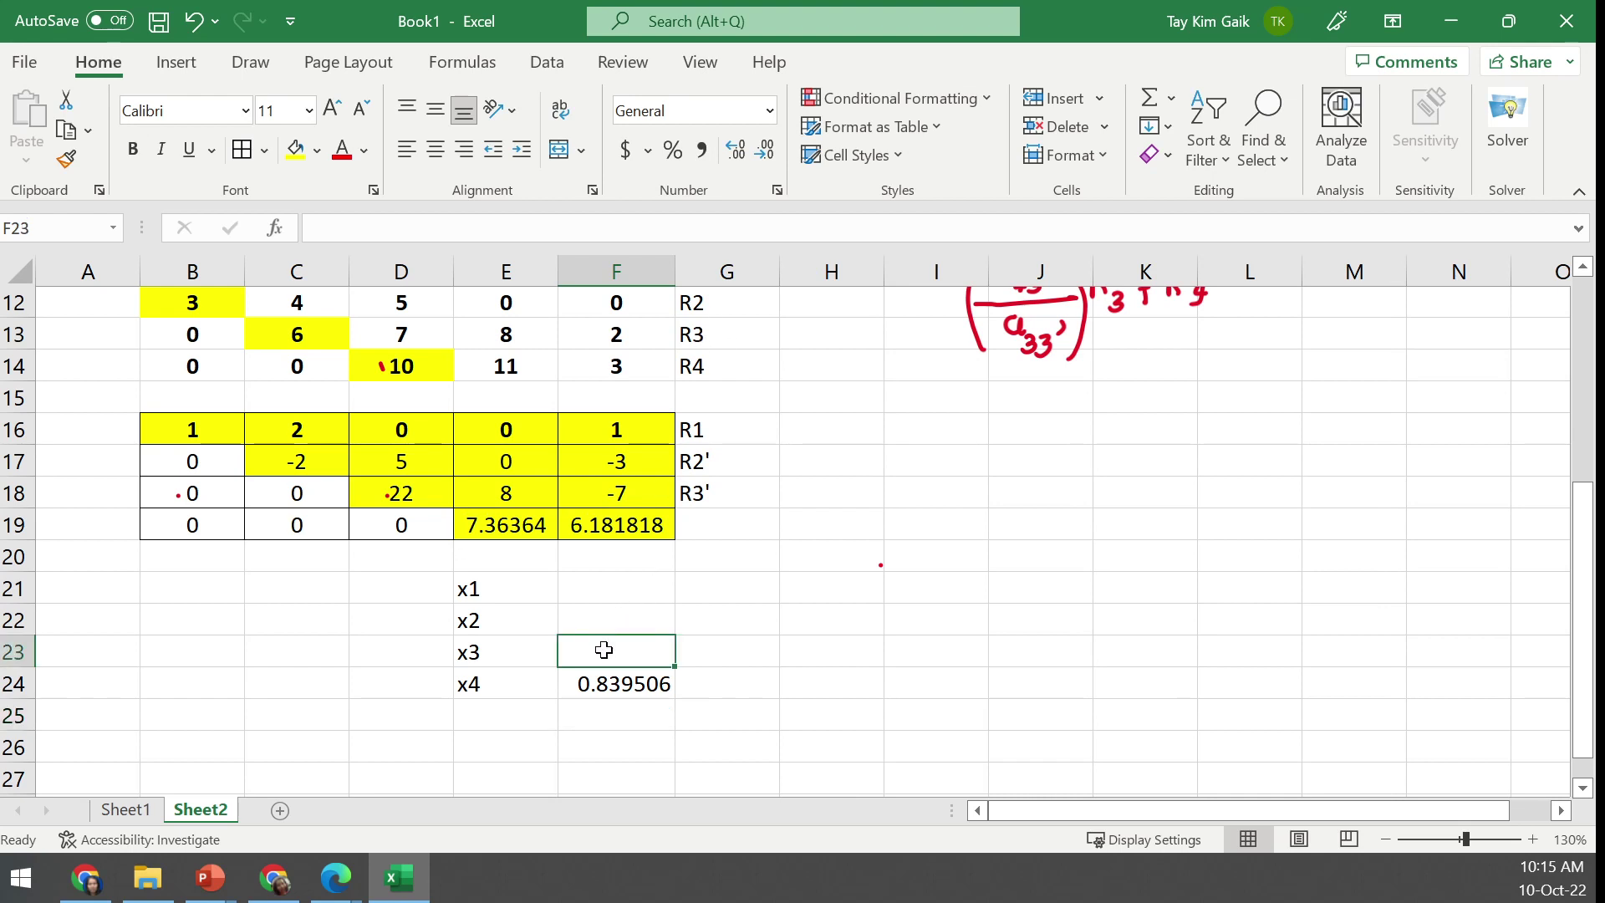
text(=()
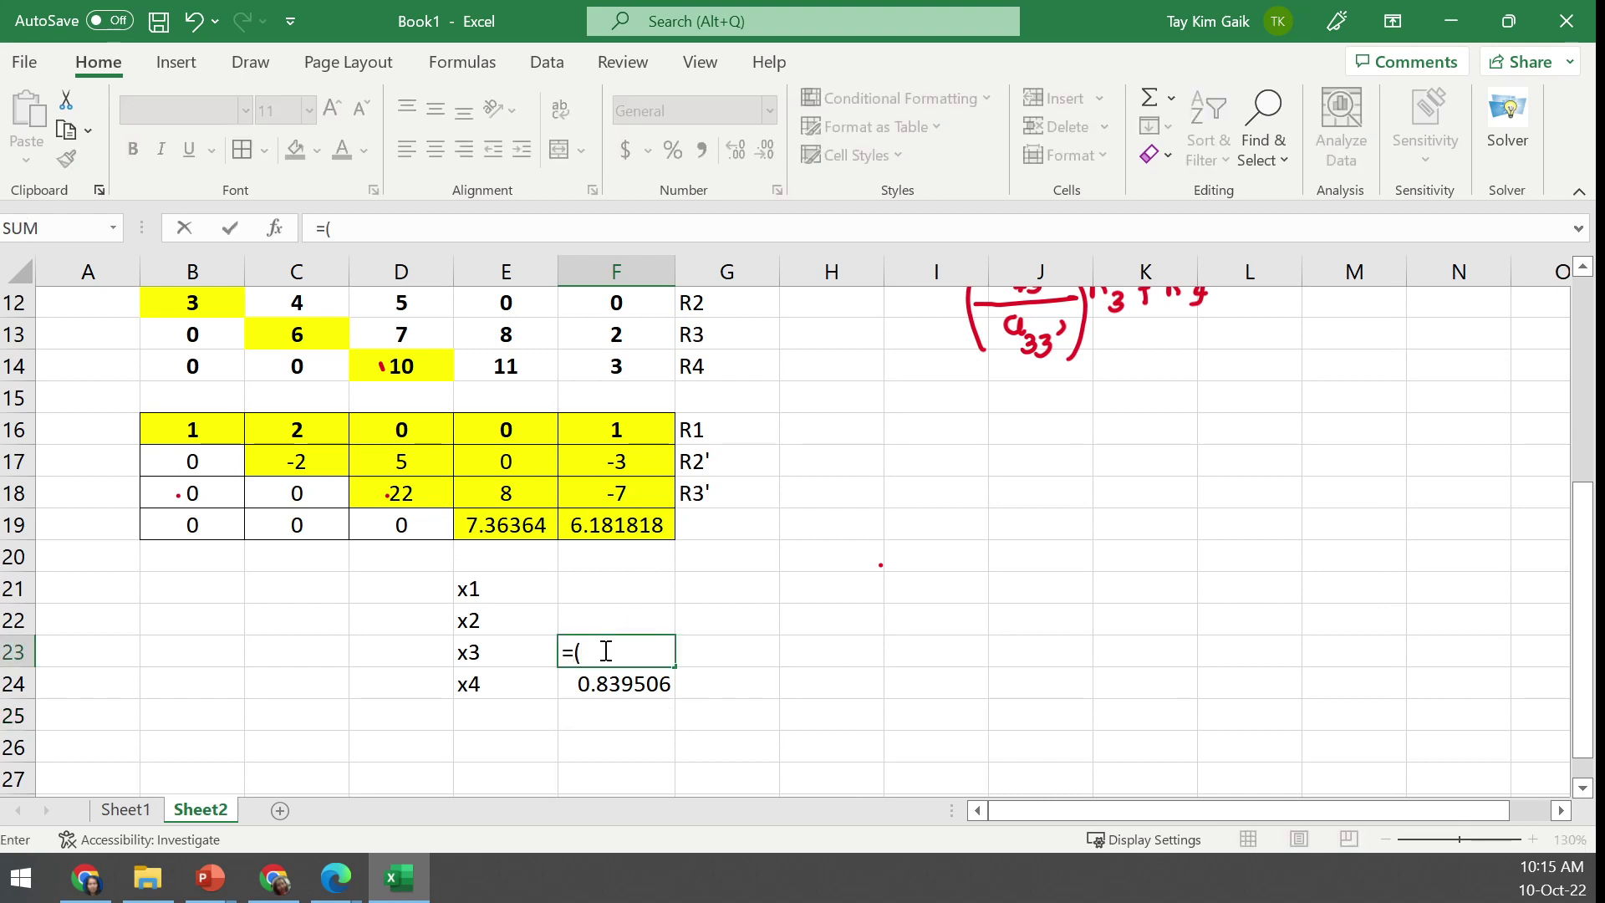
click(636, 489)
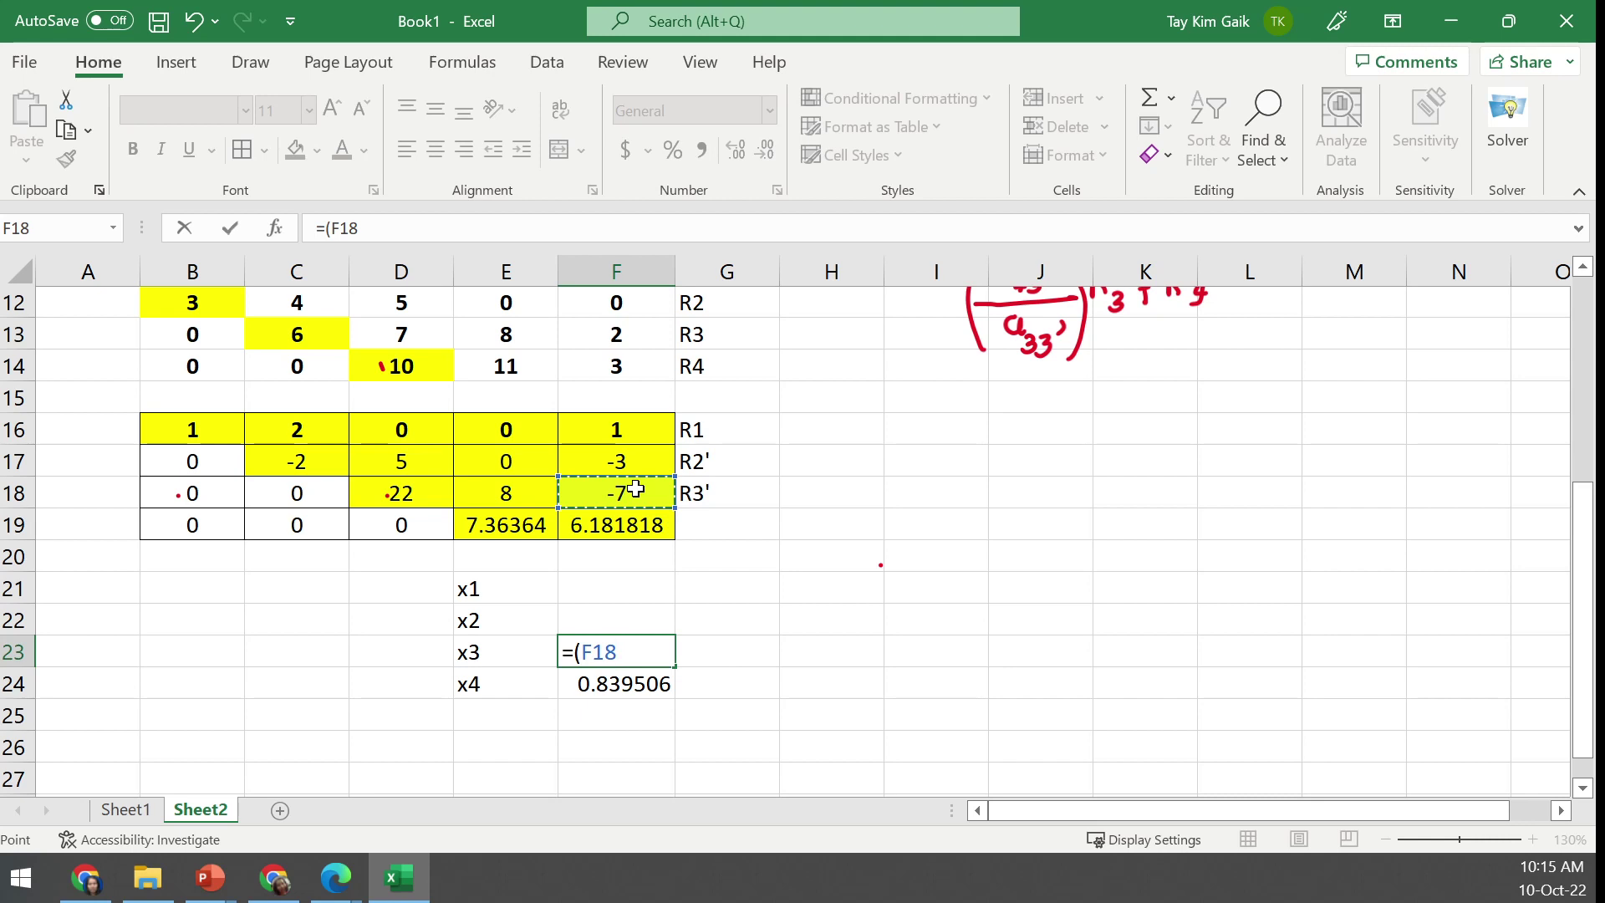
text(-)
click(399, 492)
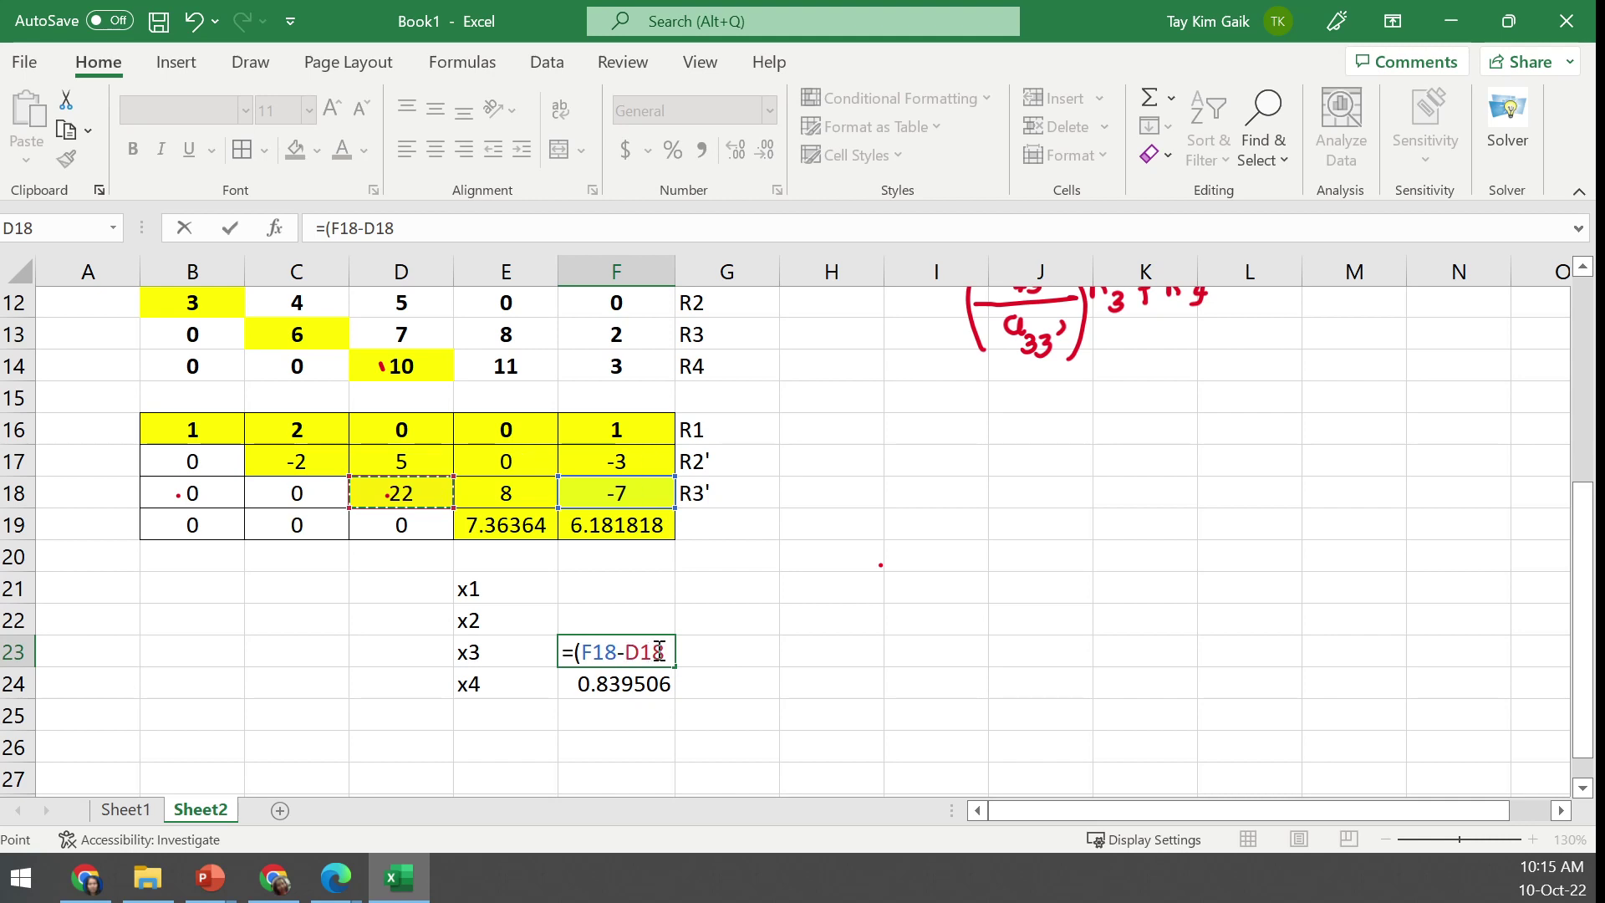
text(*)
key(BackSpace)
key(BackSpace)
key(BackSpace)
key(BackSpace)
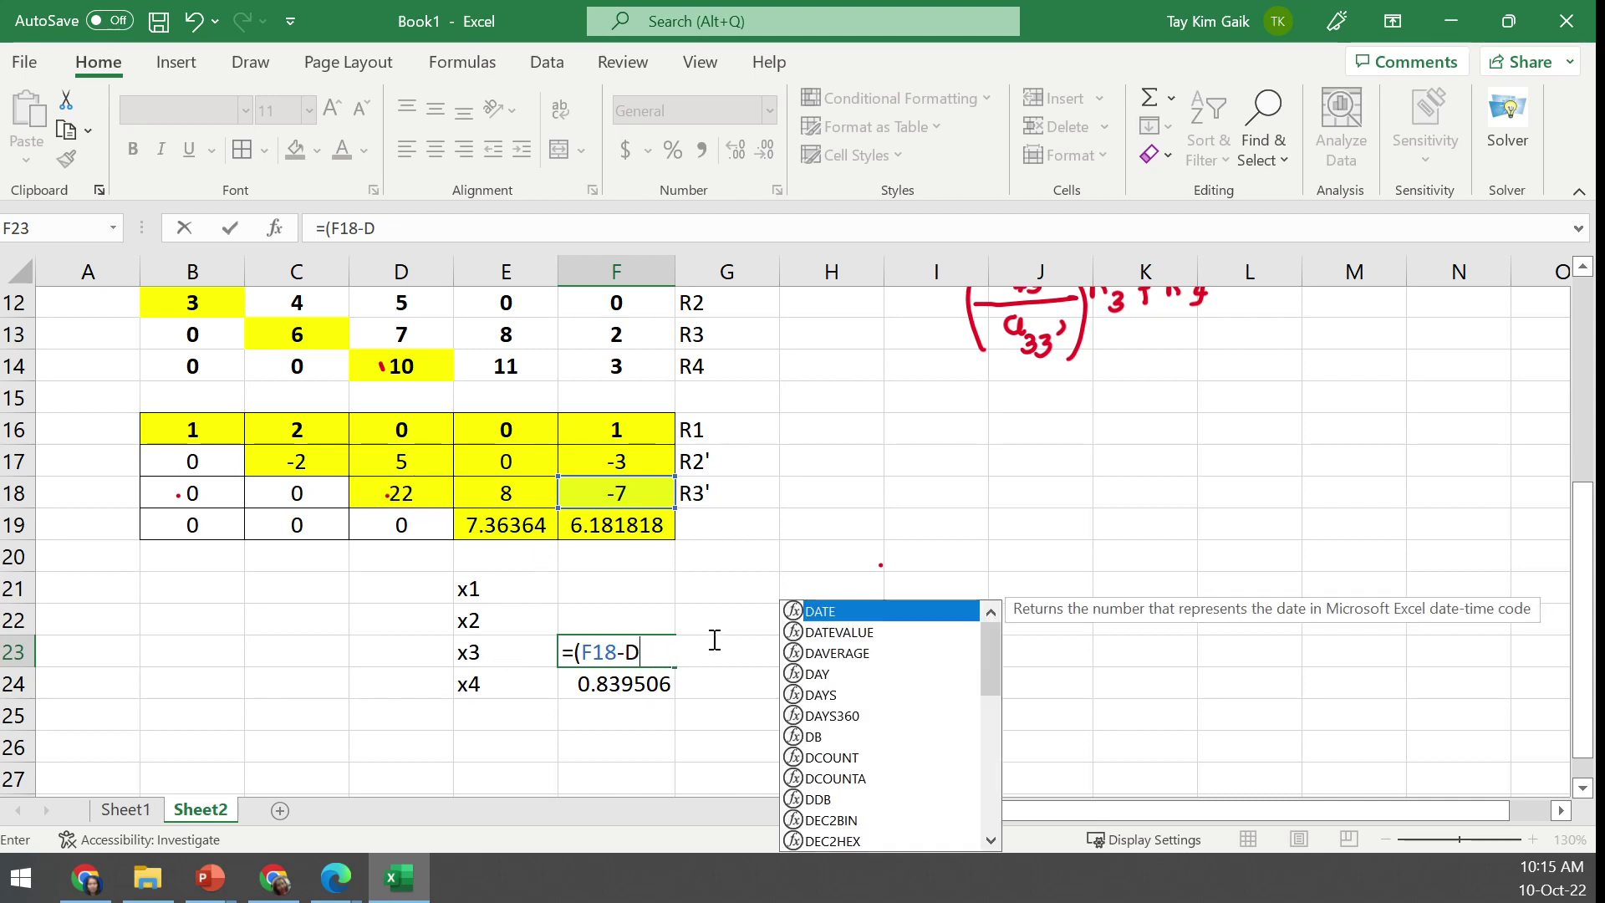
click(510, 494)
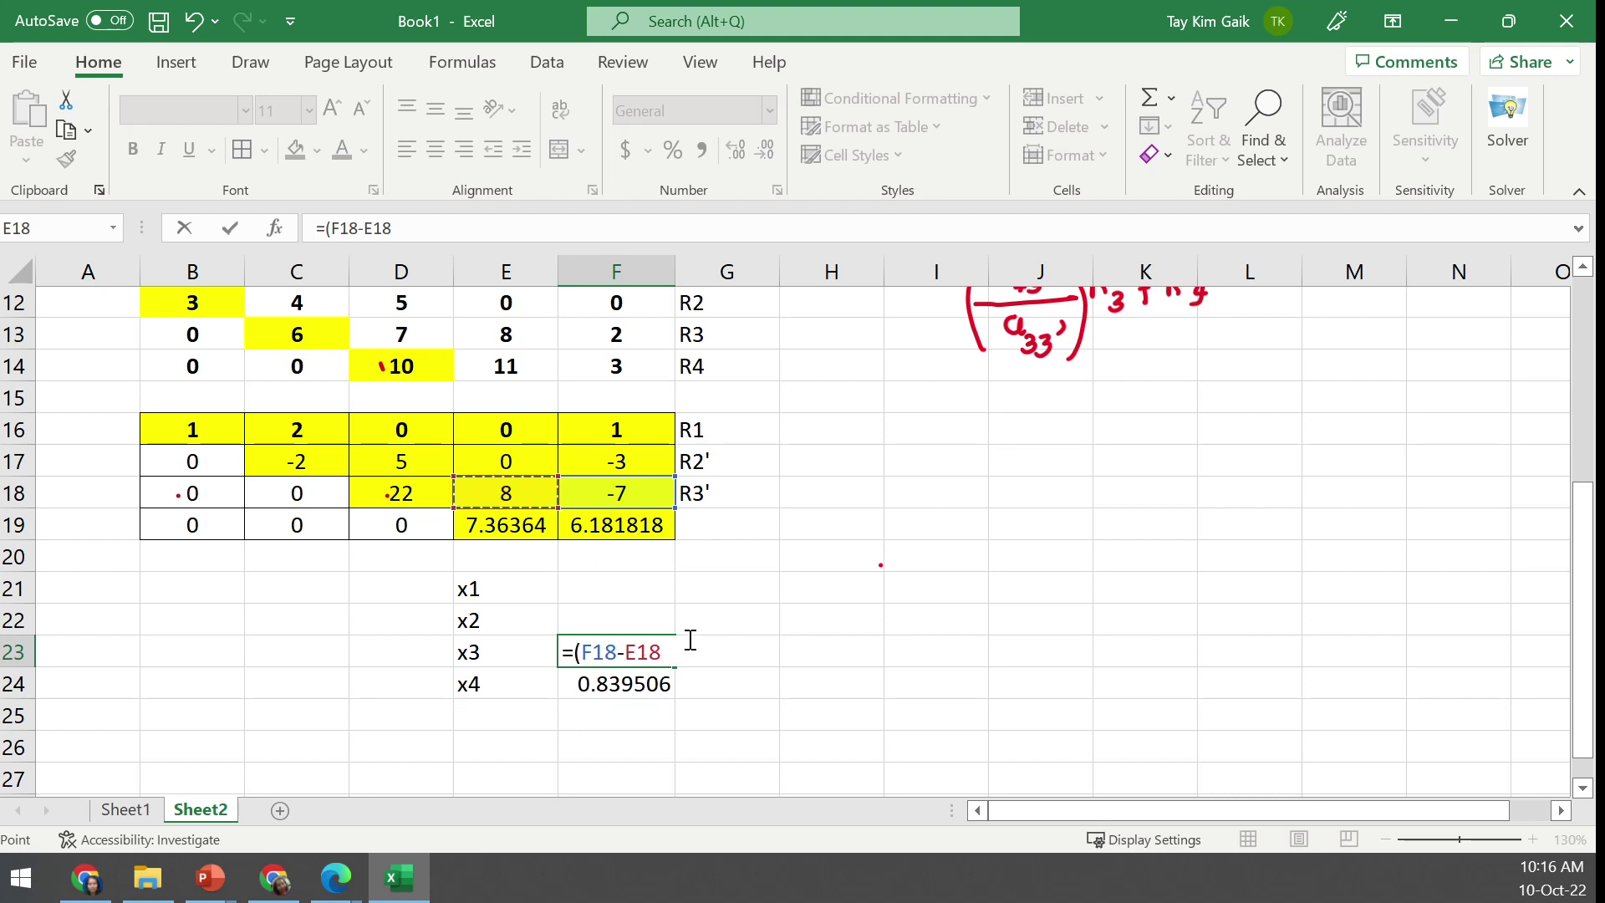
text(*)
click(641, 686)
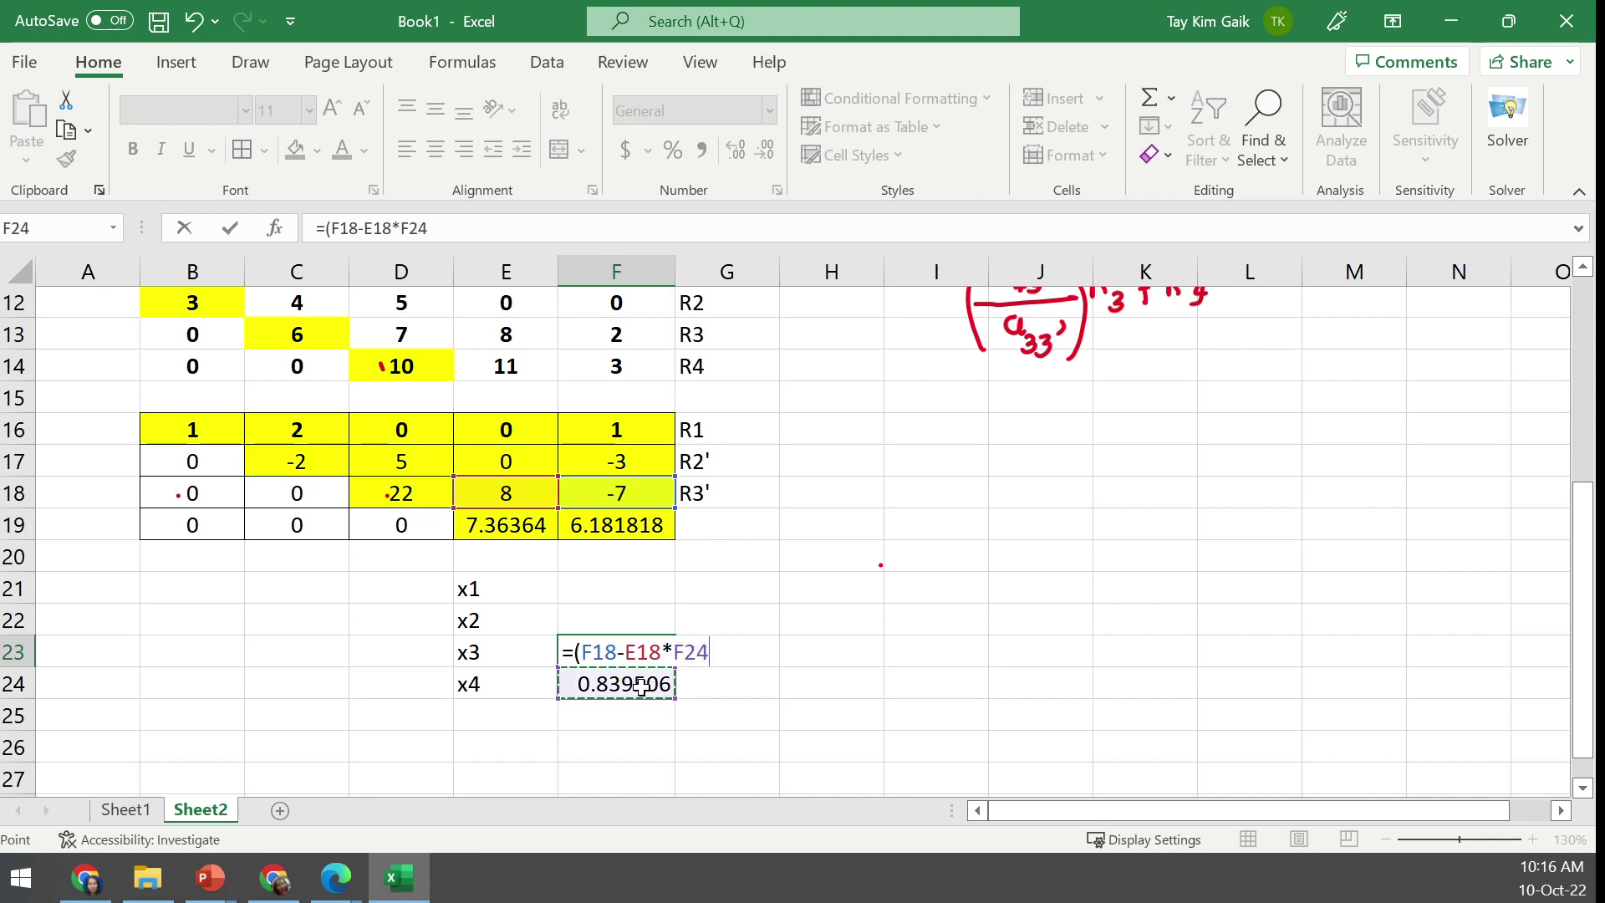
text()/)
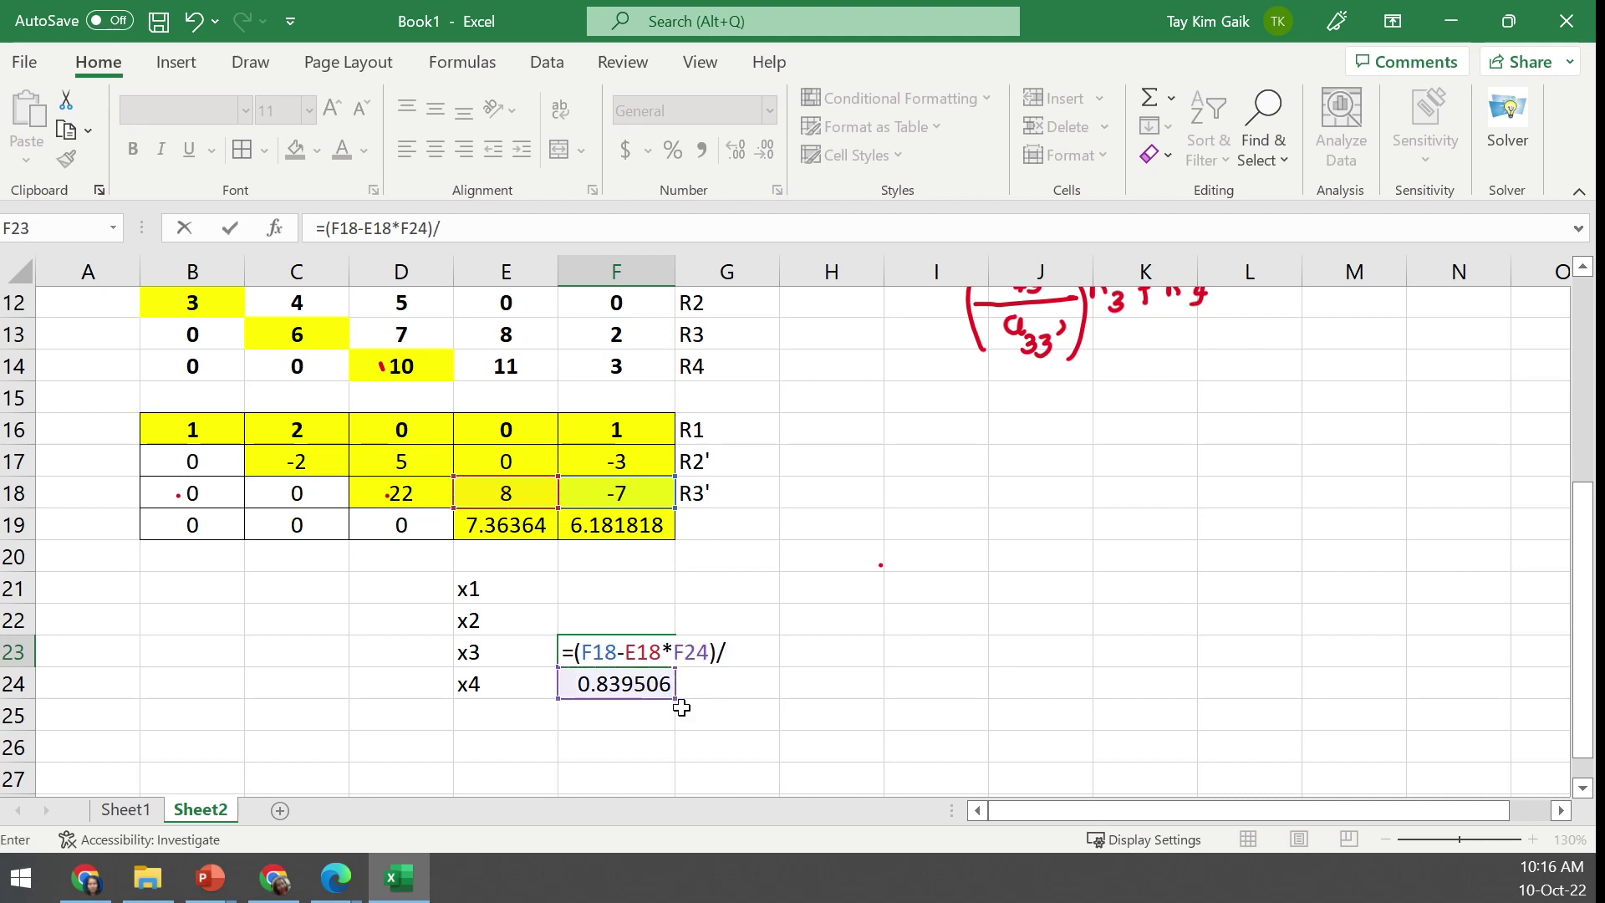
click(412, 493)
key(Return)
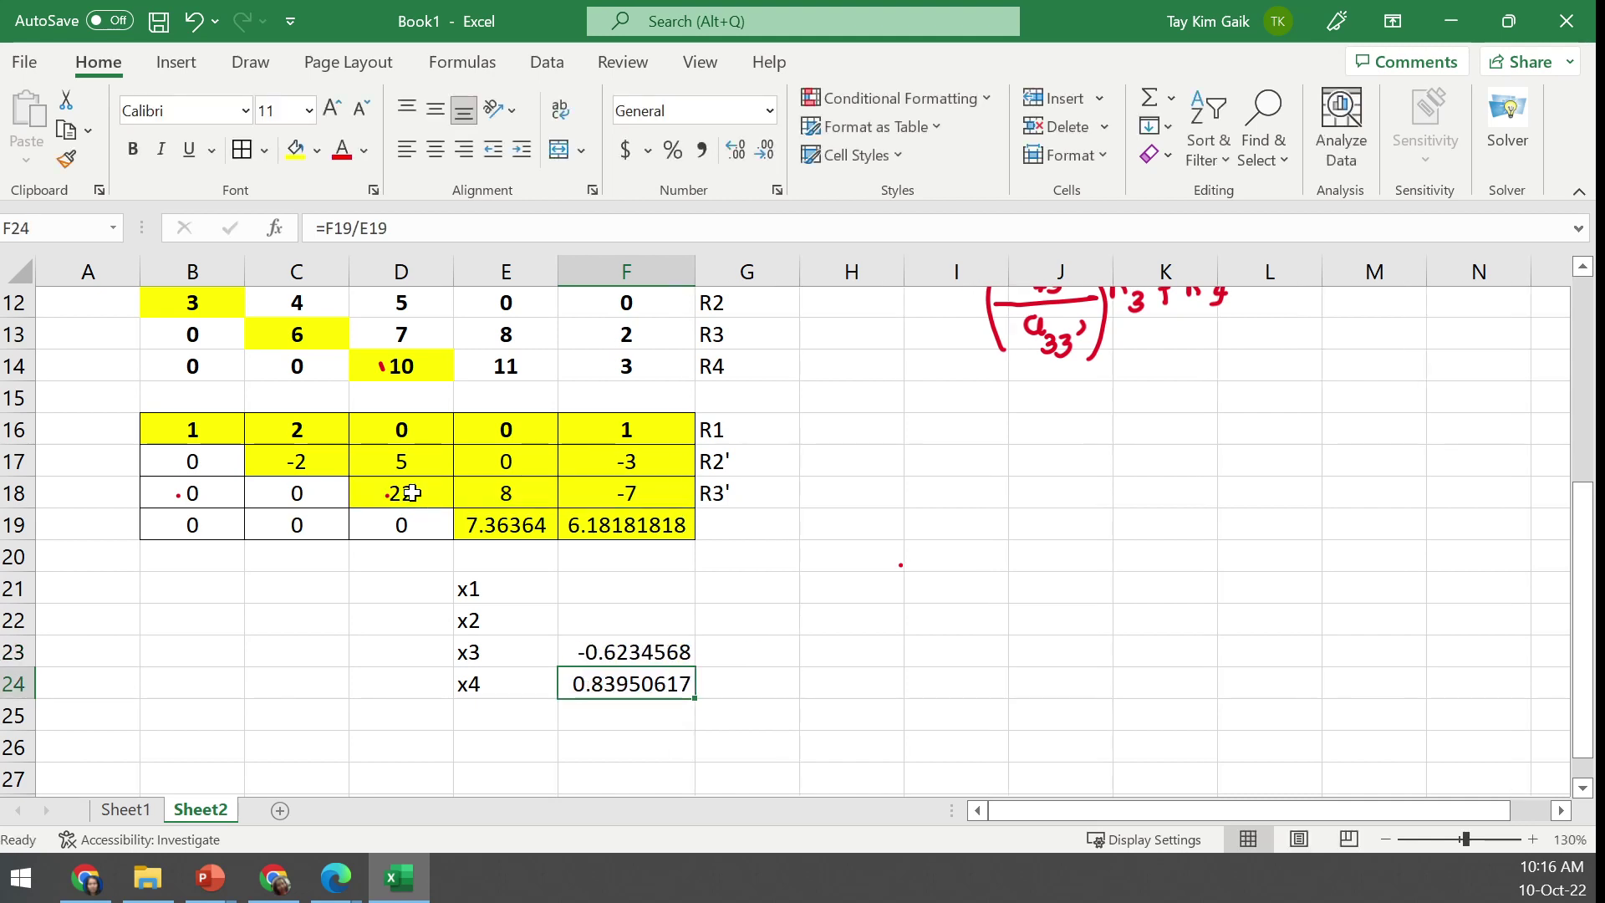
Calculate x2 in cell F22 by back substitution with the formula =(F17-D17*F23-E17*F24)/C17
click(600, 617)
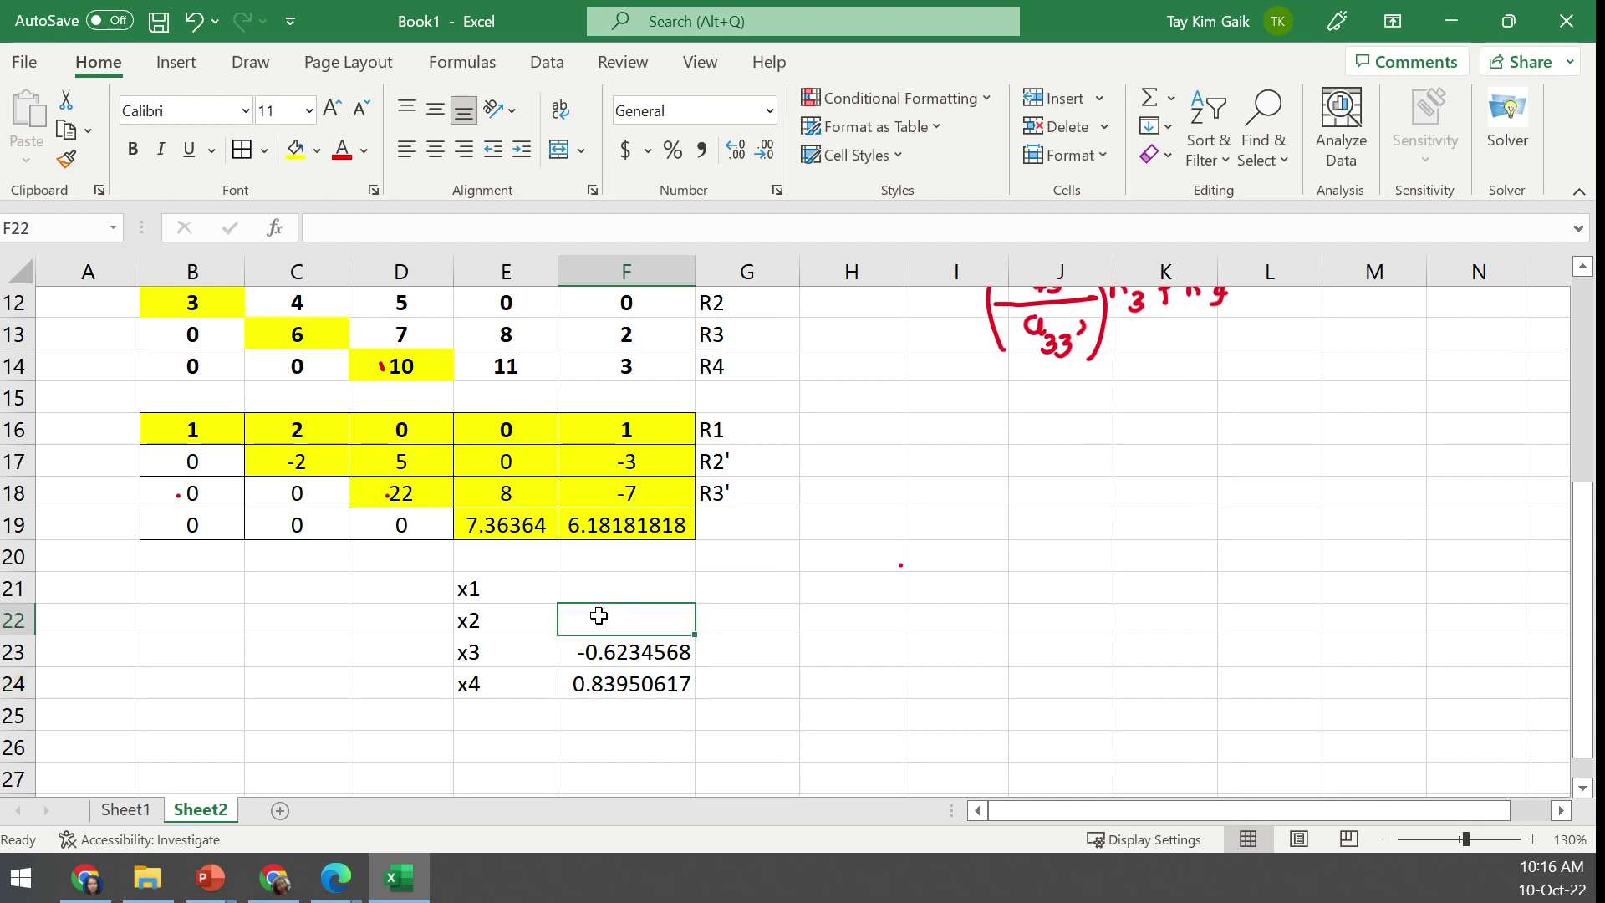
text(=()
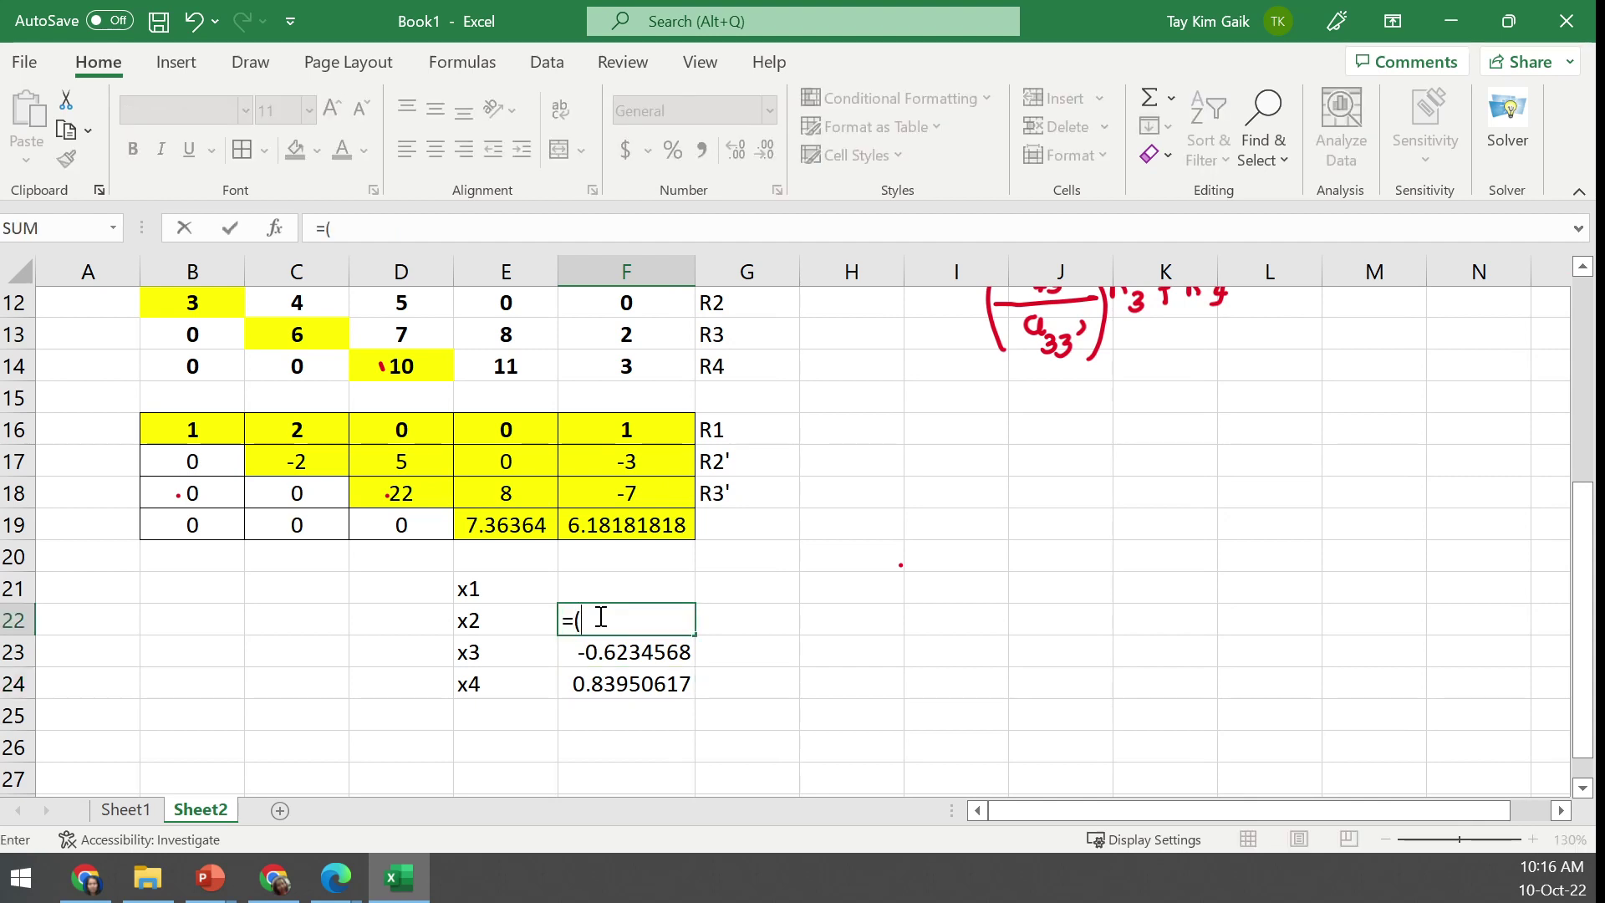
click(654, 466)
text(-)
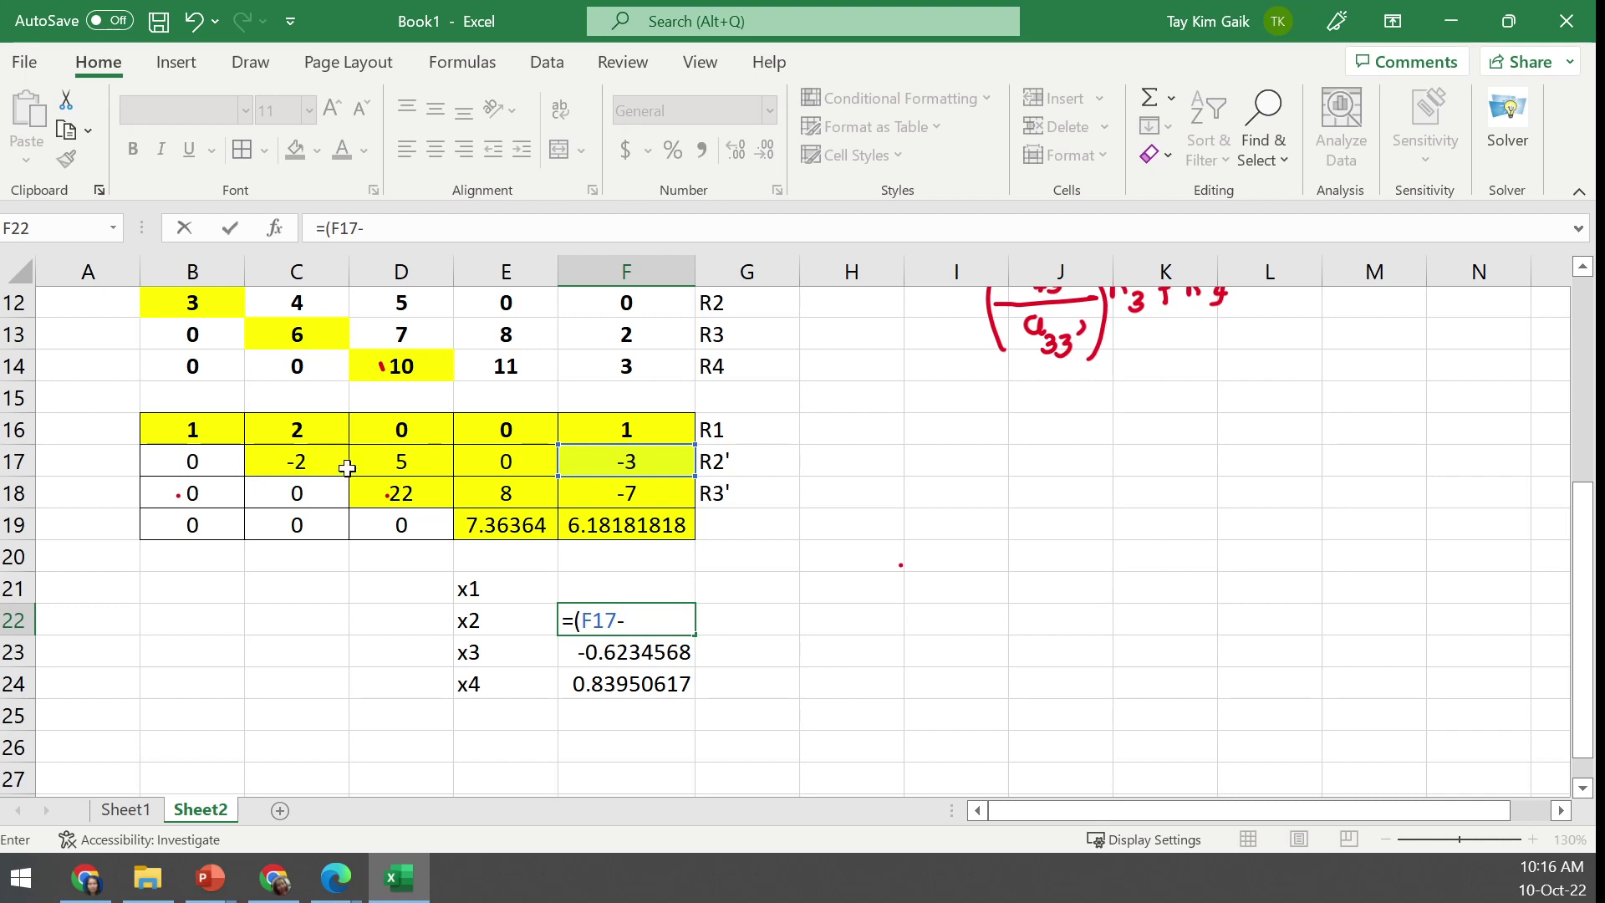
click(410, 462)
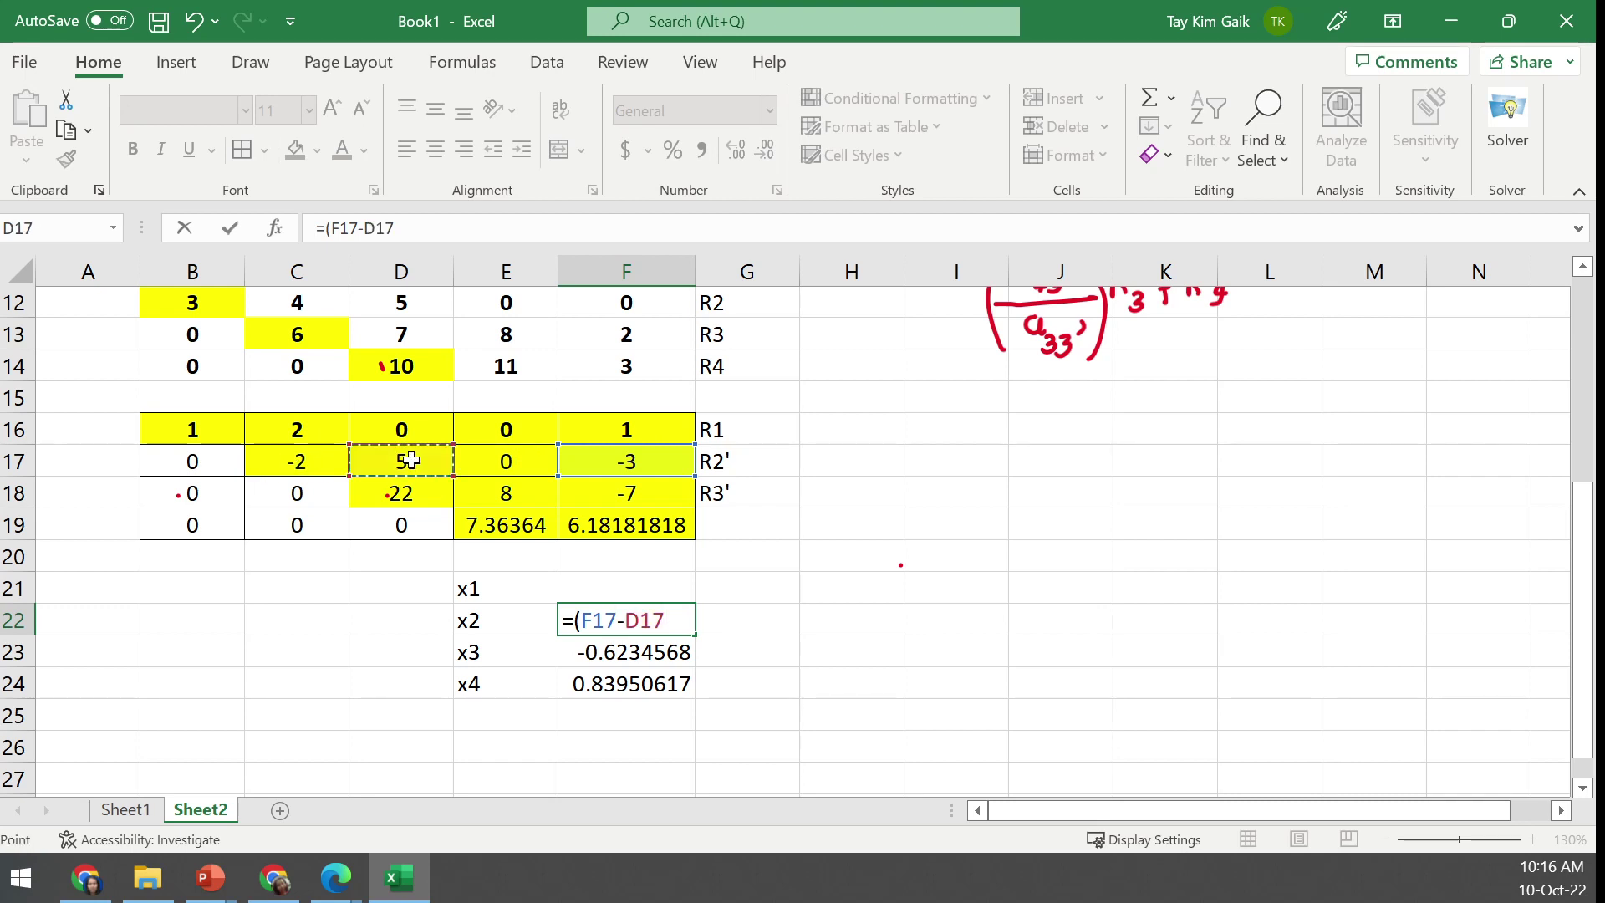
text(*)
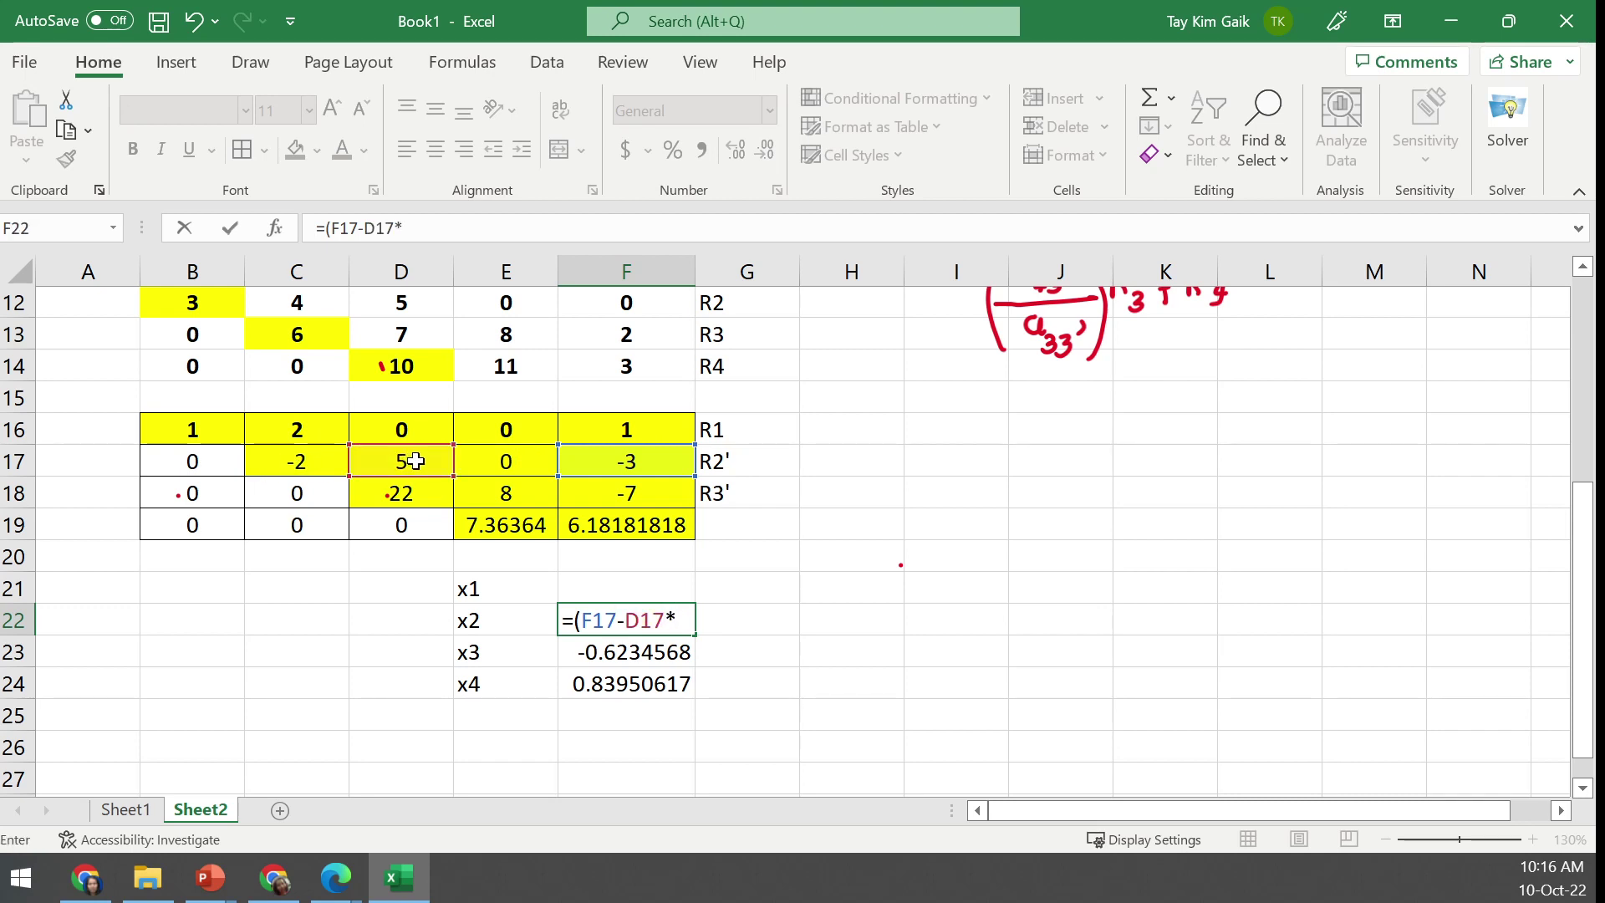
click(599, 649)
text(-)
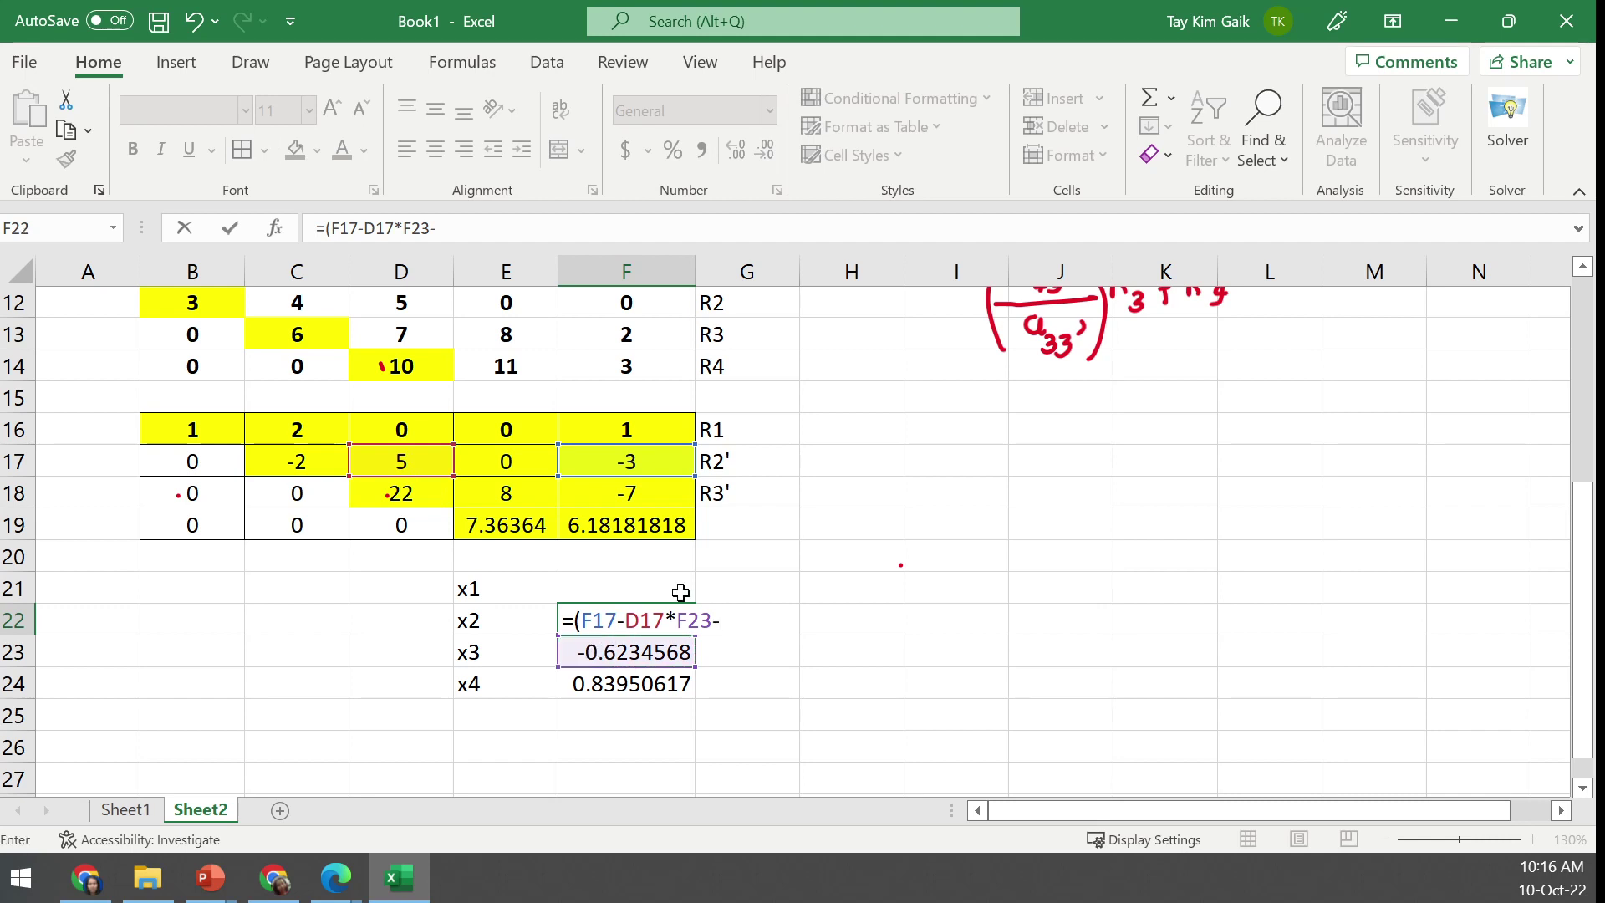
click(533, 467)
text(*)
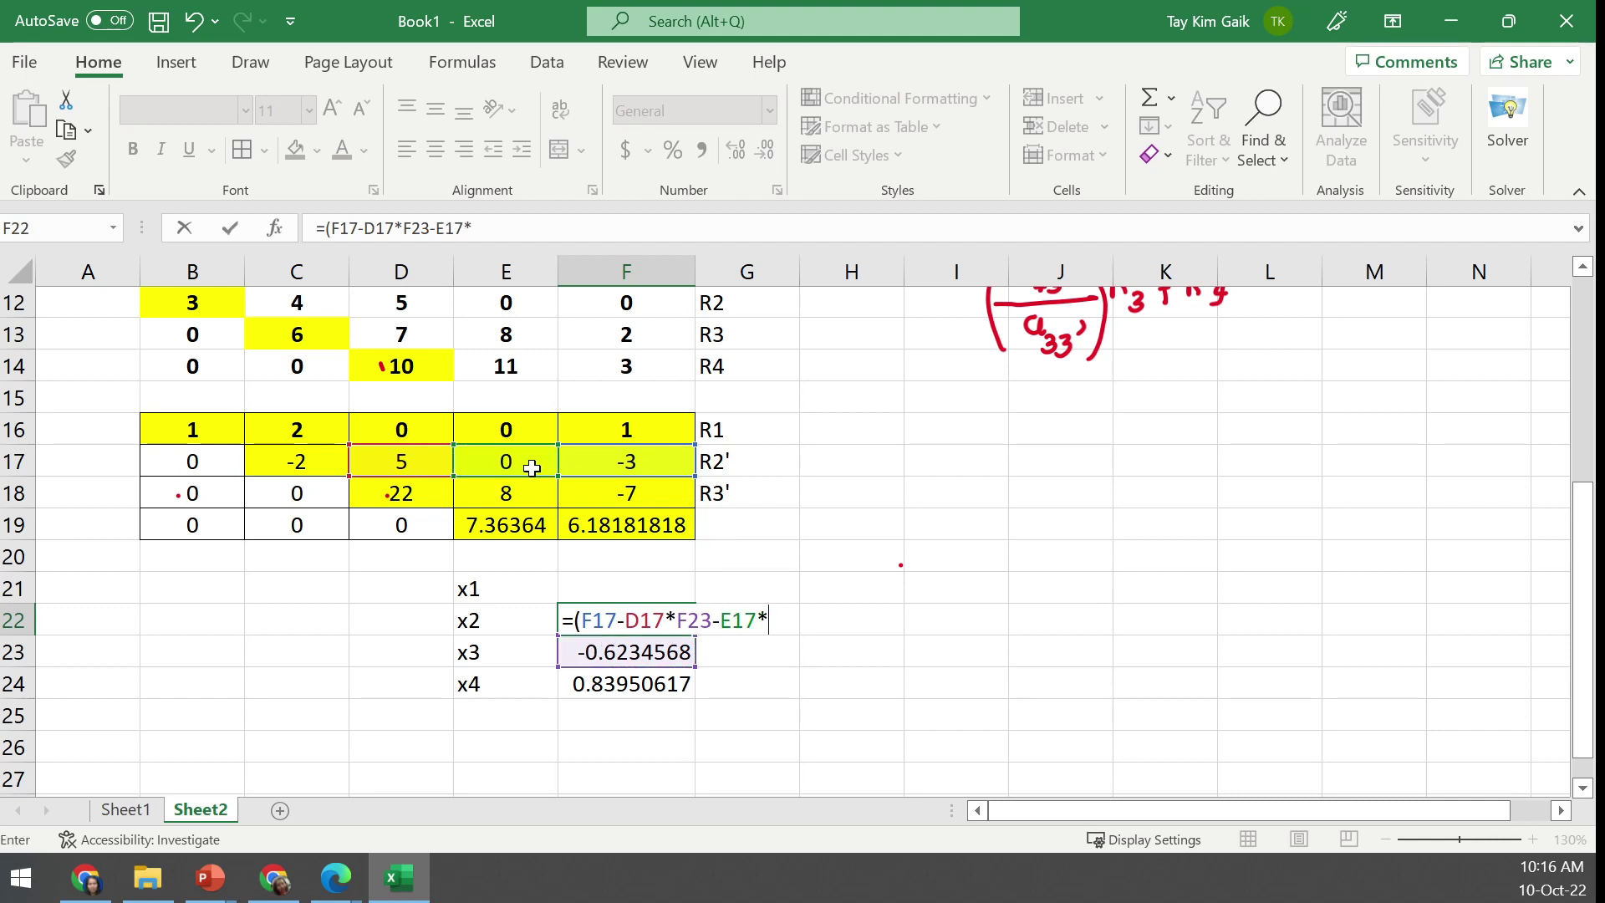
click(578, 694)
text())
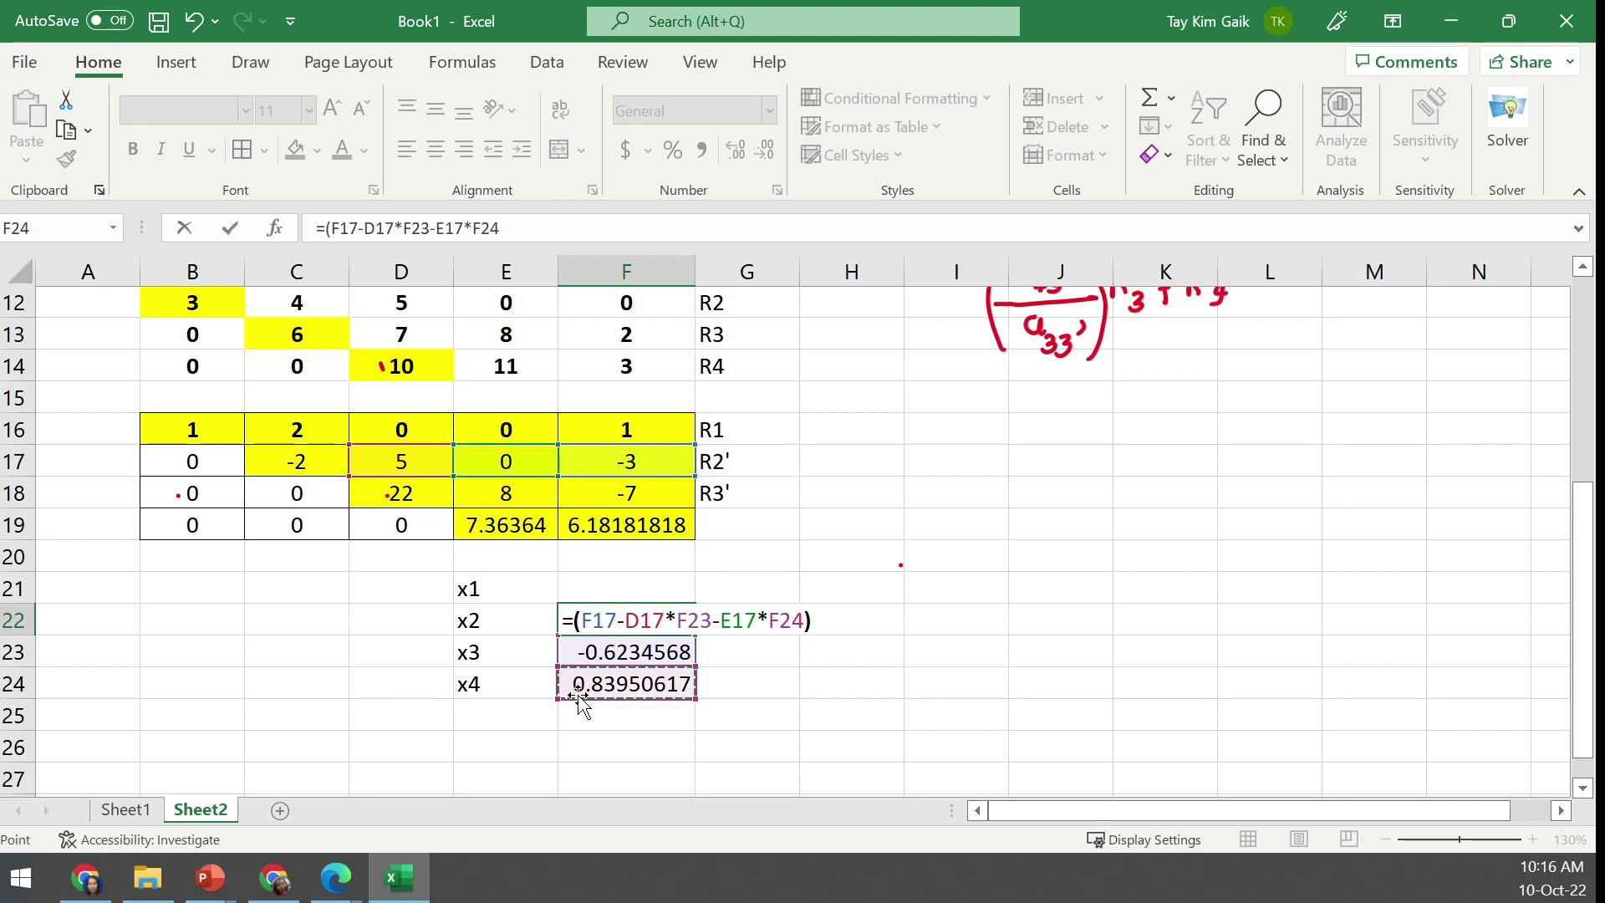
text(/)
click(318, 466)
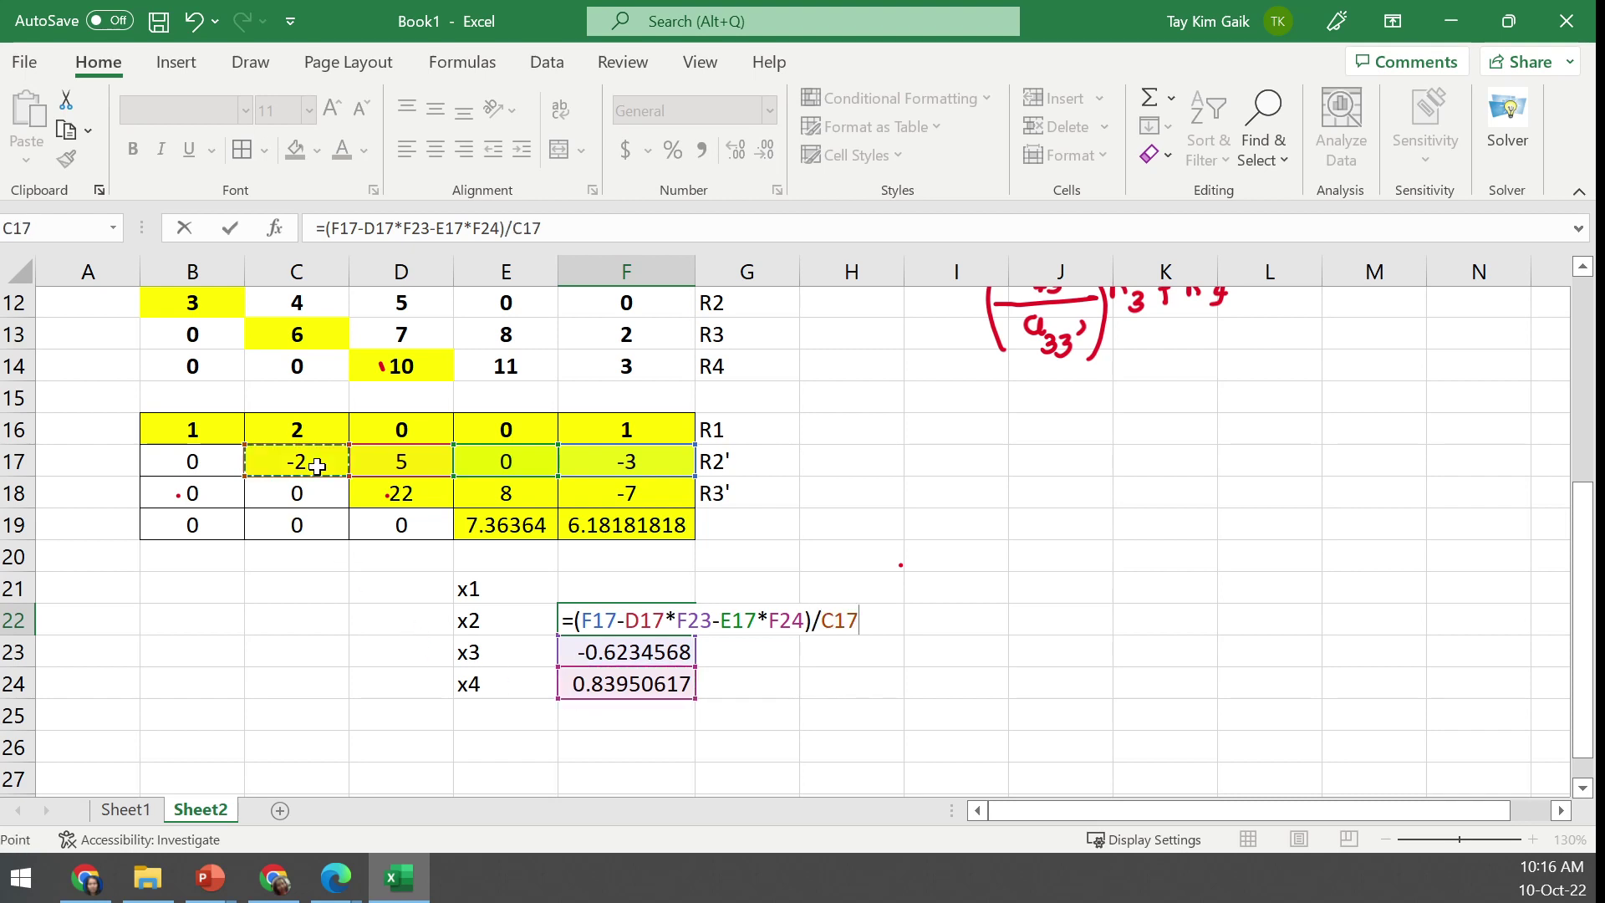
key(Return)
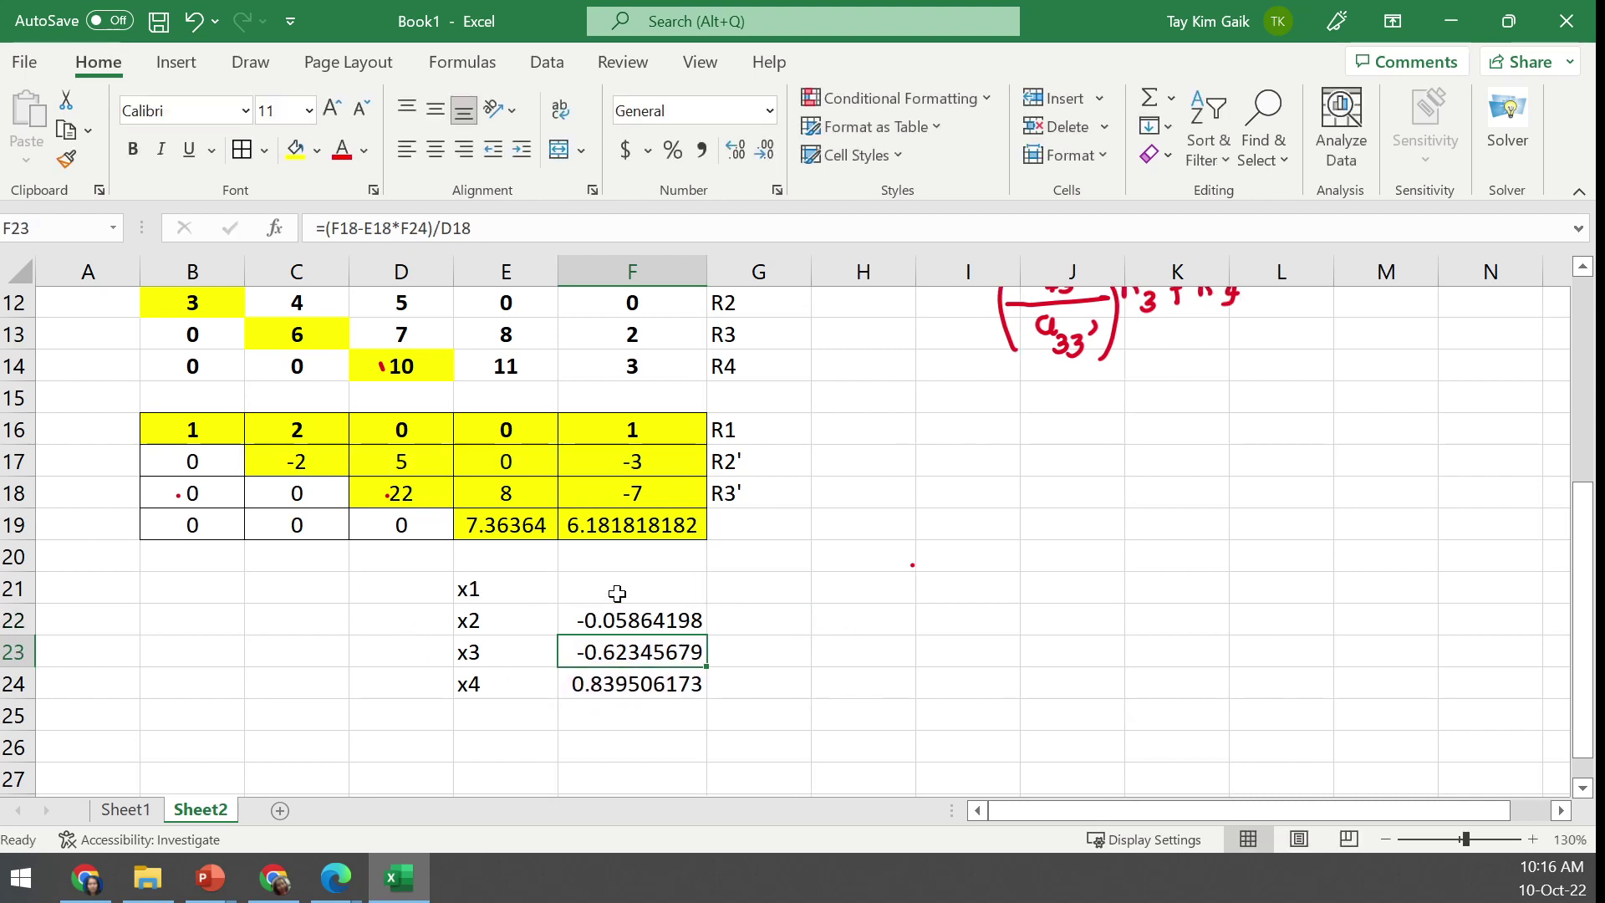
Calculate x1 in cell F21 by back substitution with the formula =(F16-C16*F22-D16*F23-E16*F24)/B16
click(617, 592)
text(=()
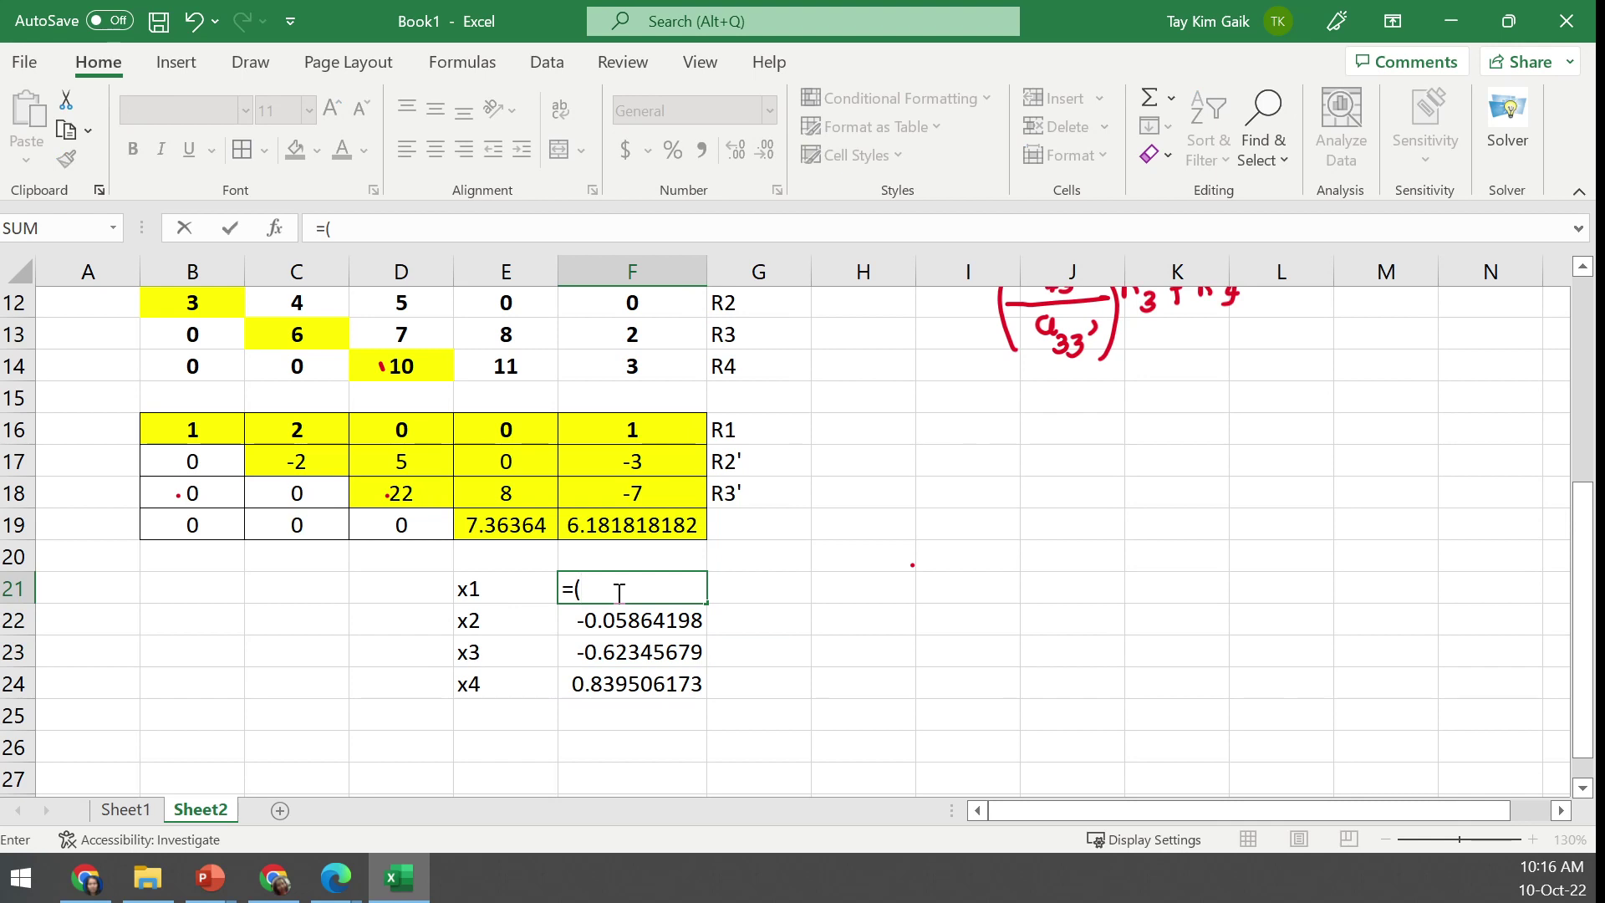
click(654, 429)
text(-)
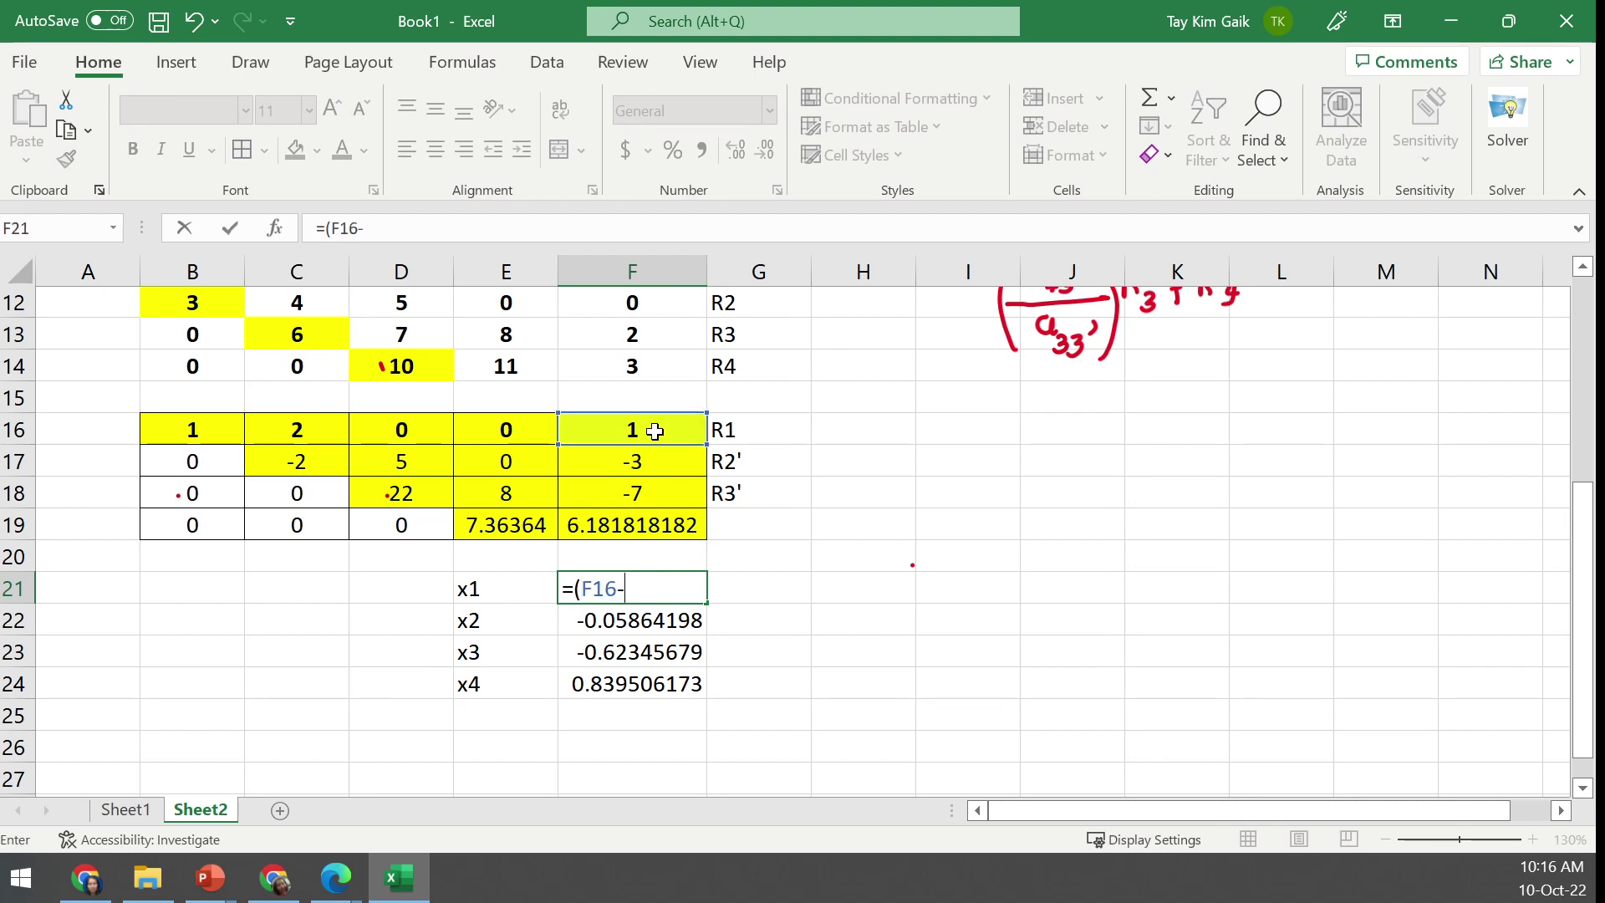
click(307, 431)
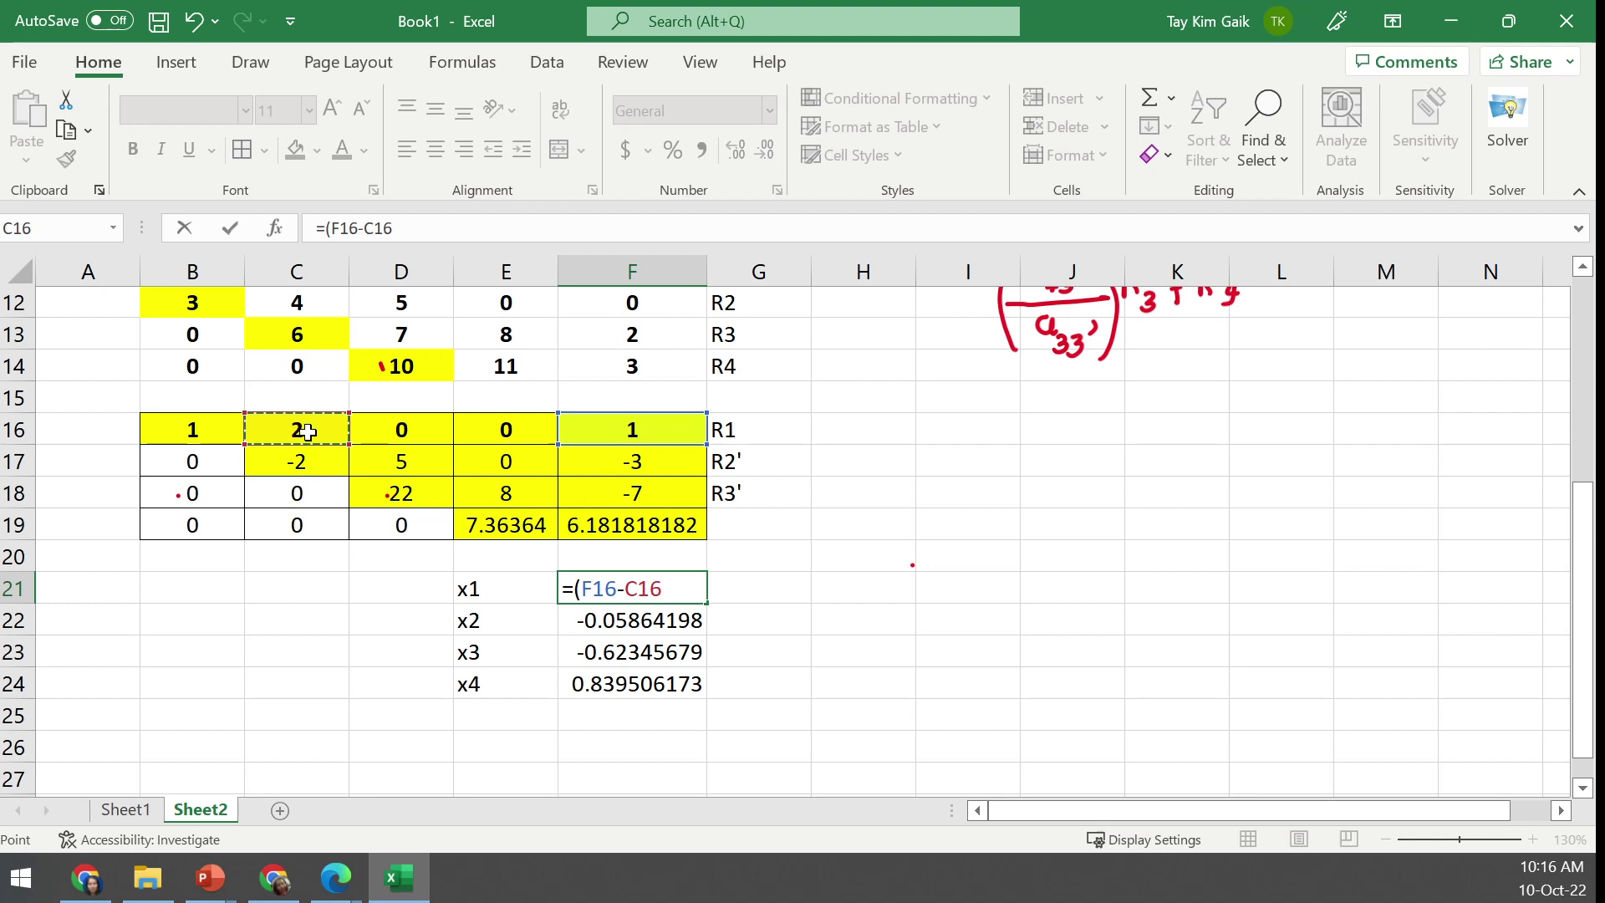
text(*)
click(632, 625)
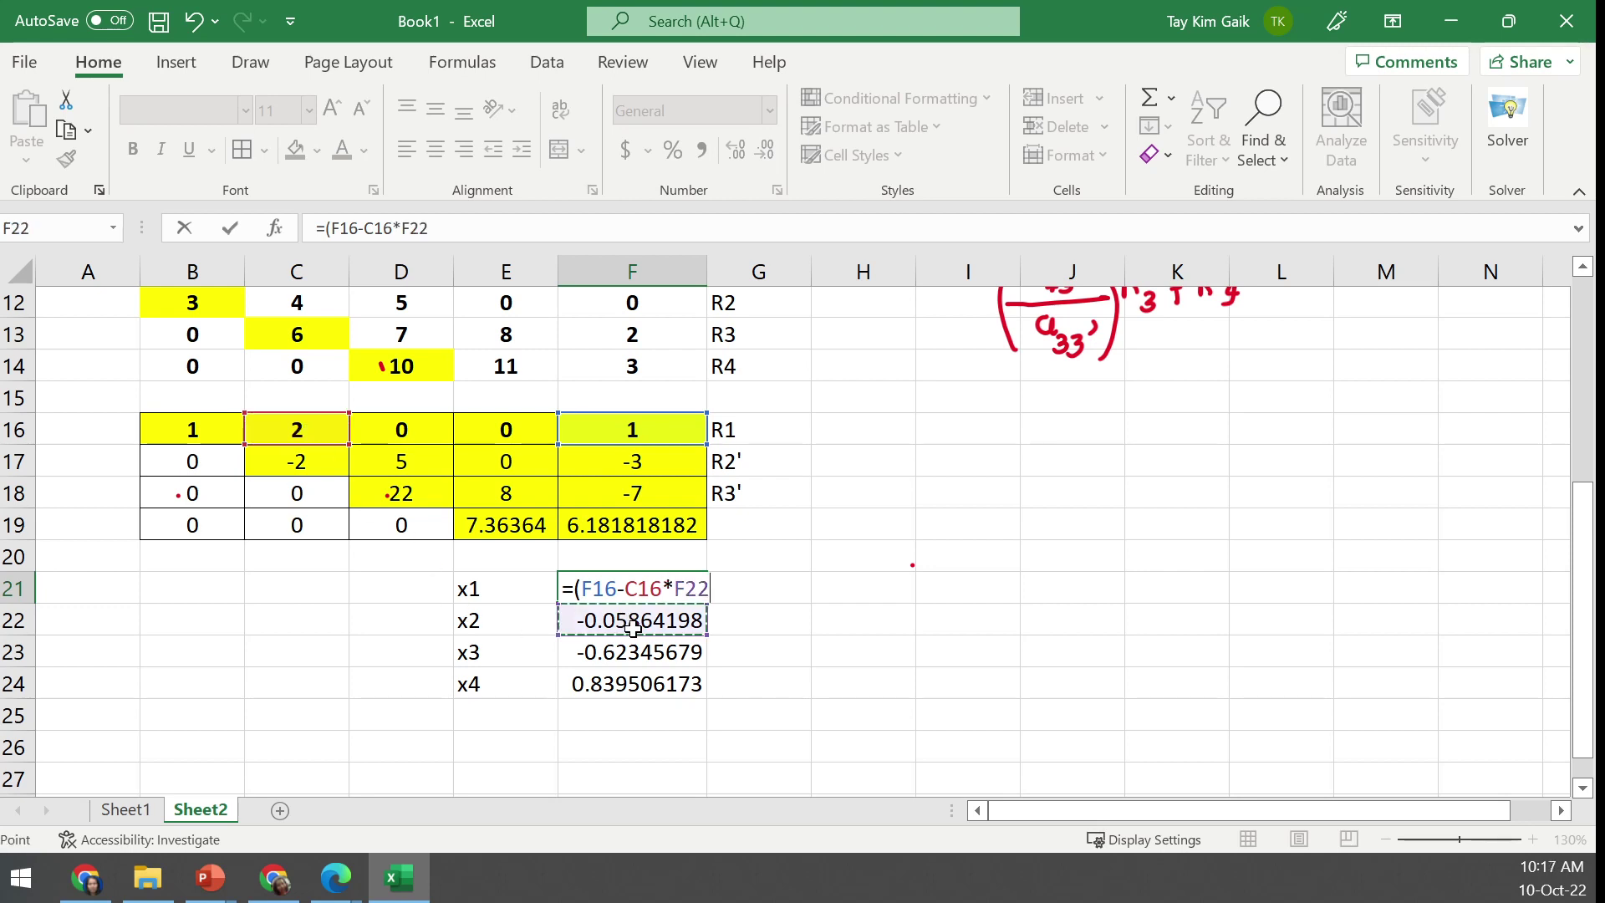
text(-)
click(420, 430)
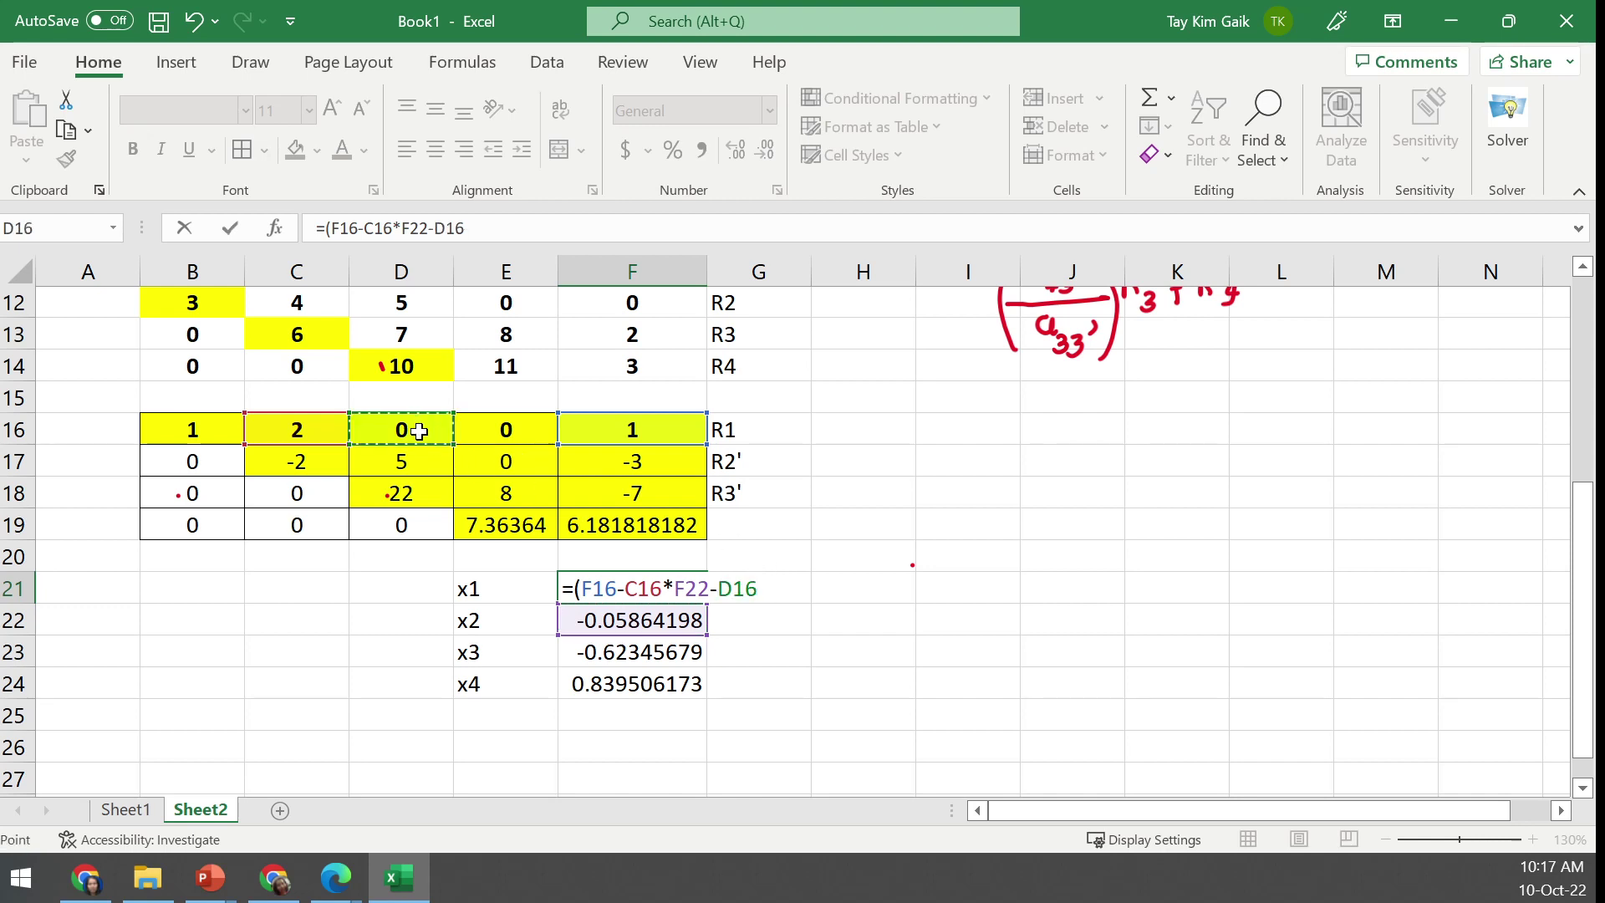
text(*)
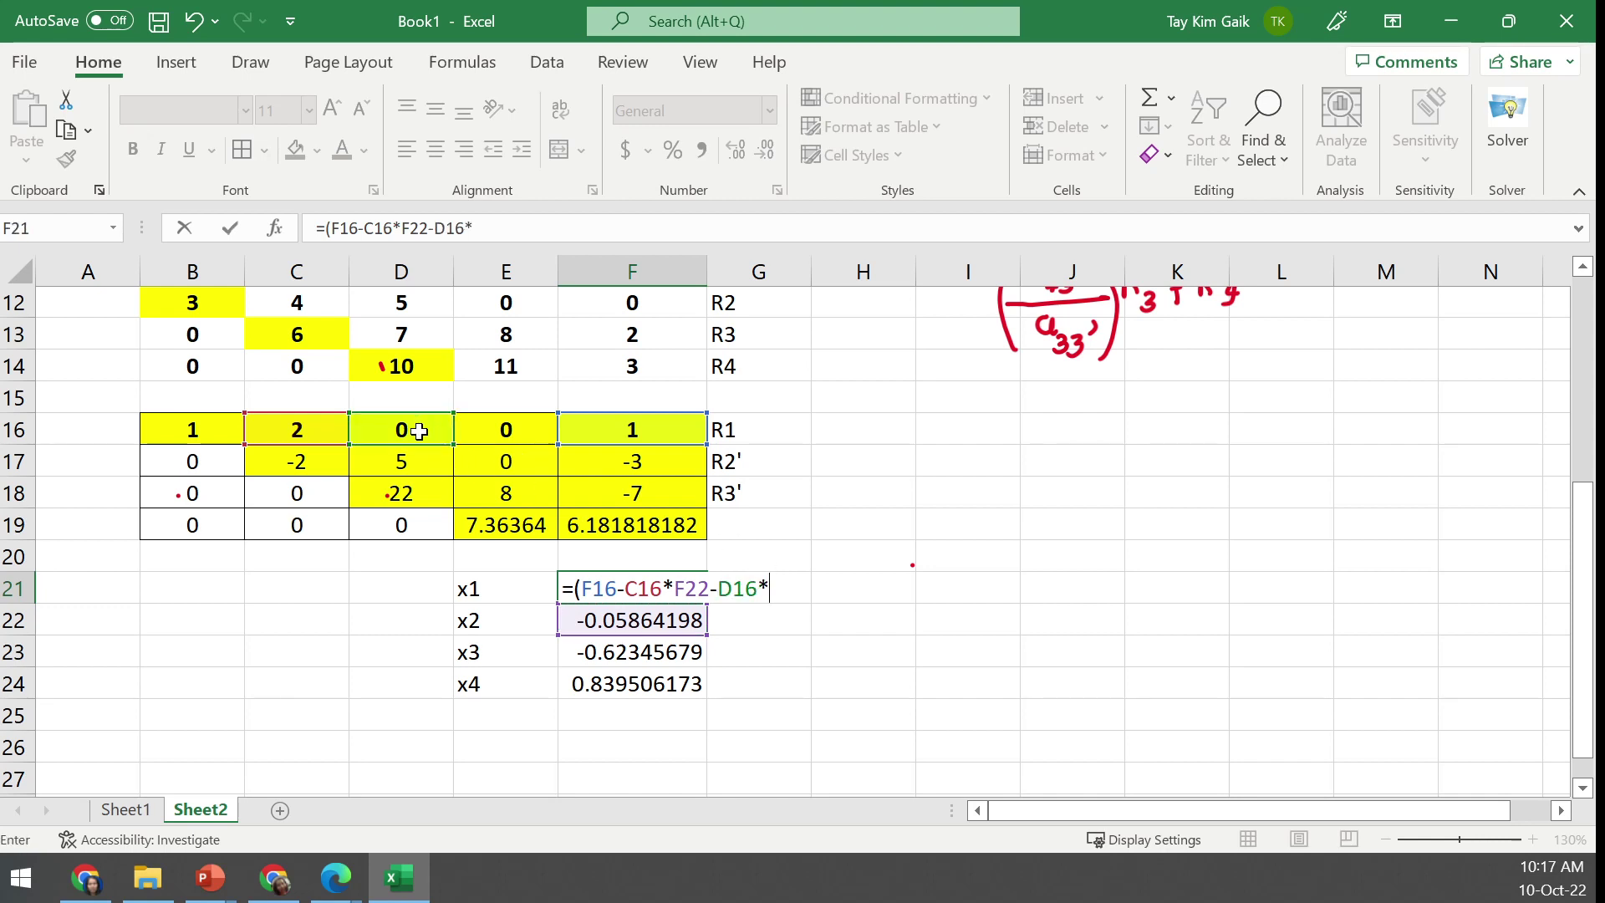
click(581, 660)
text(-)
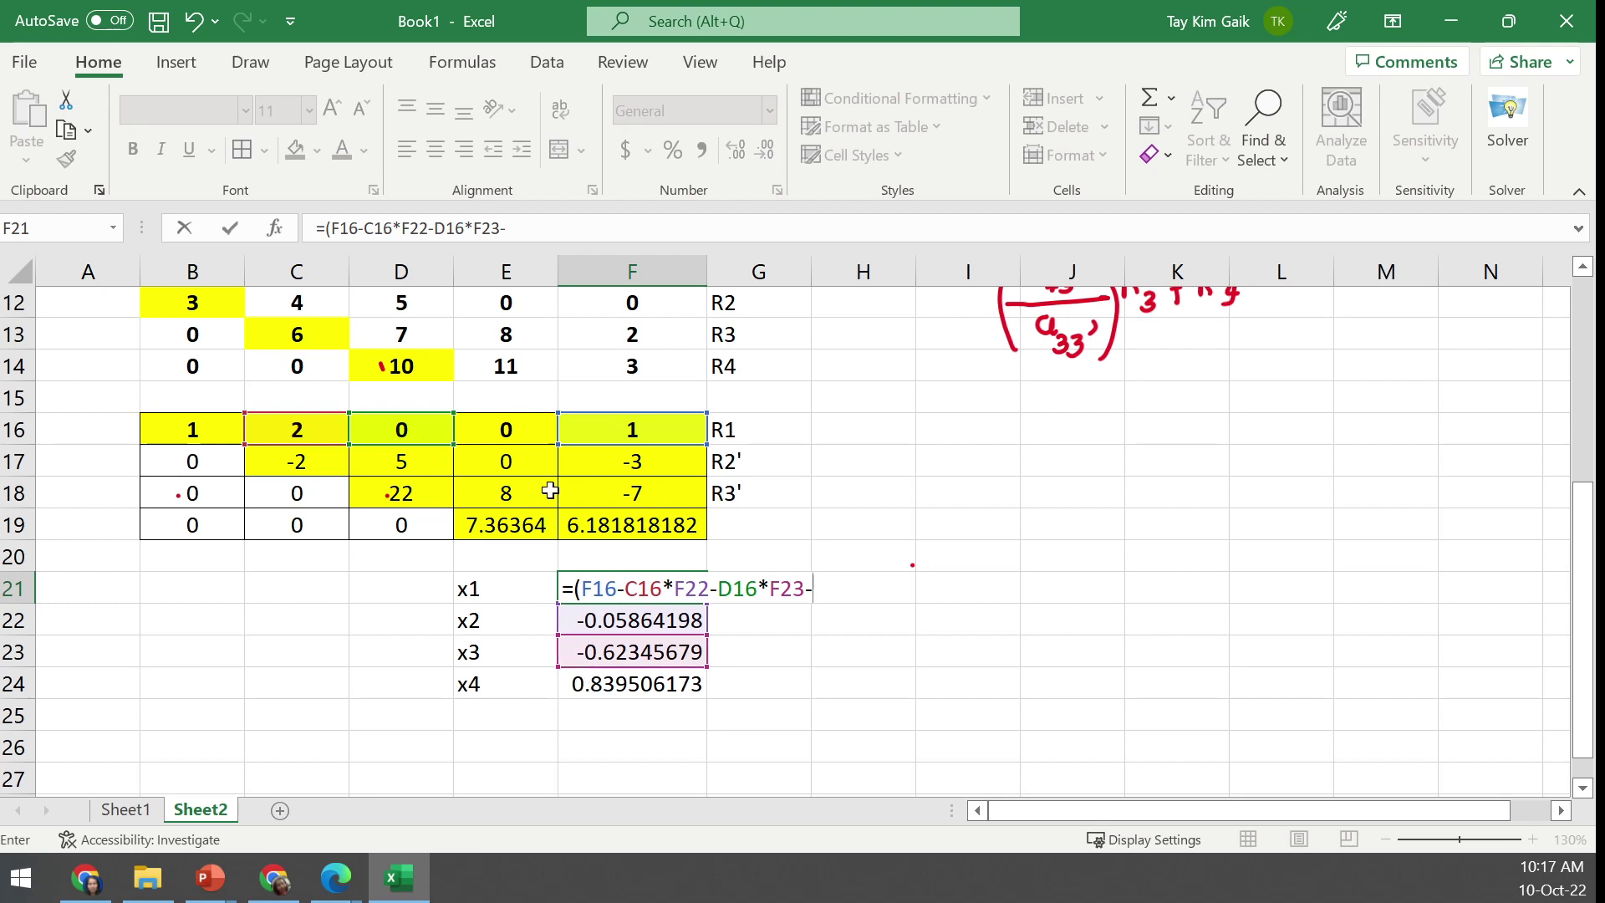
click(504, 430)
text(*)
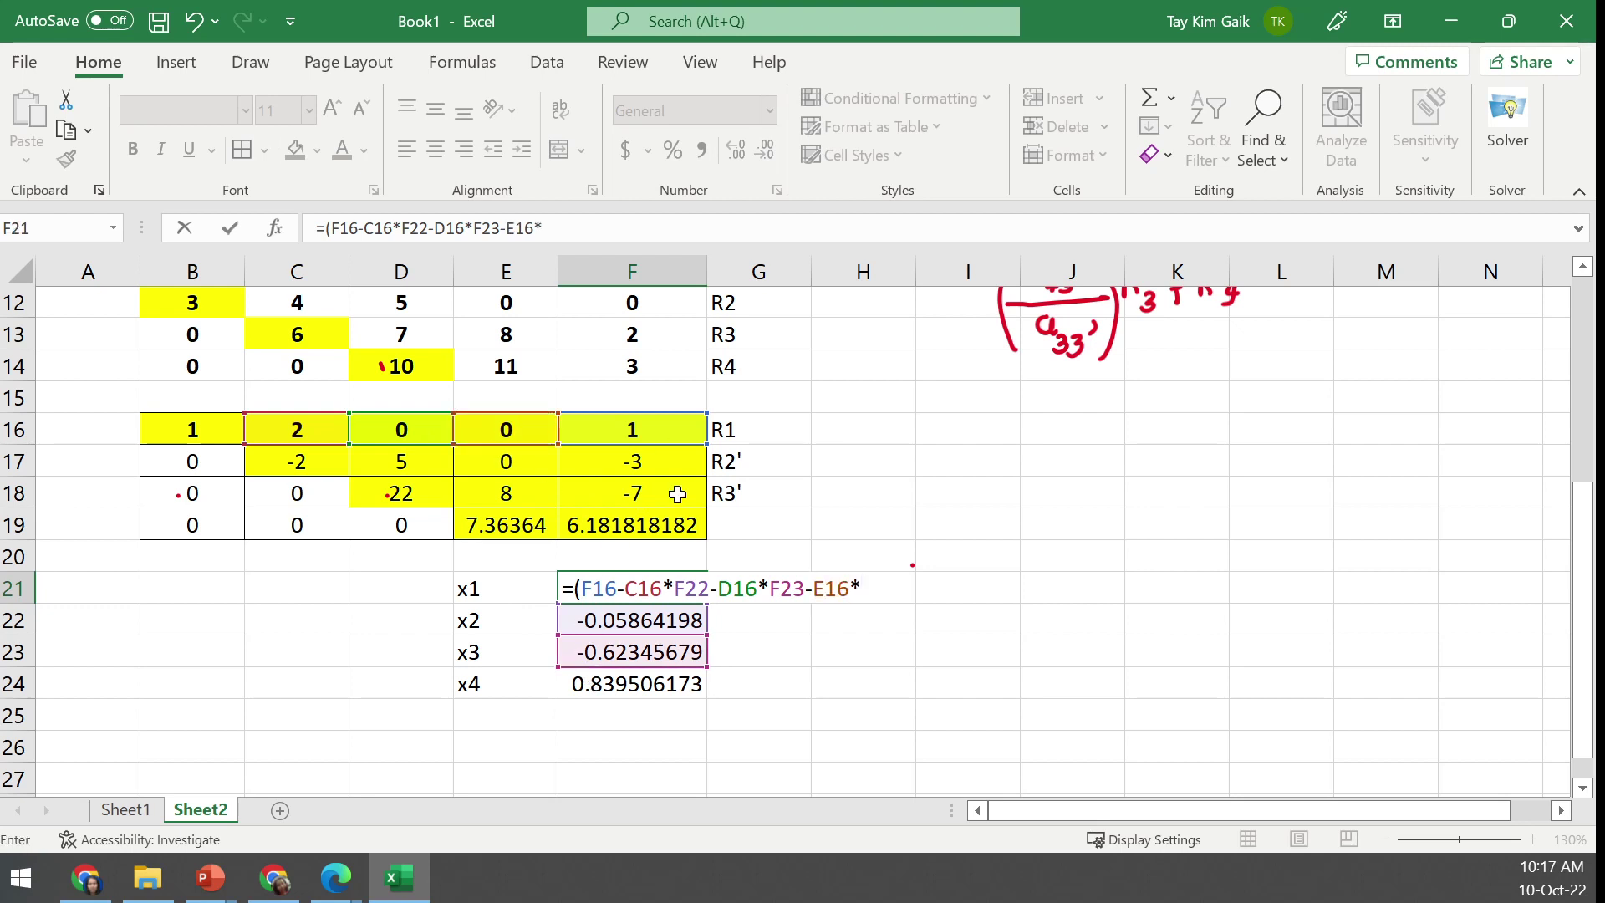
click(633, 689)
text()/)
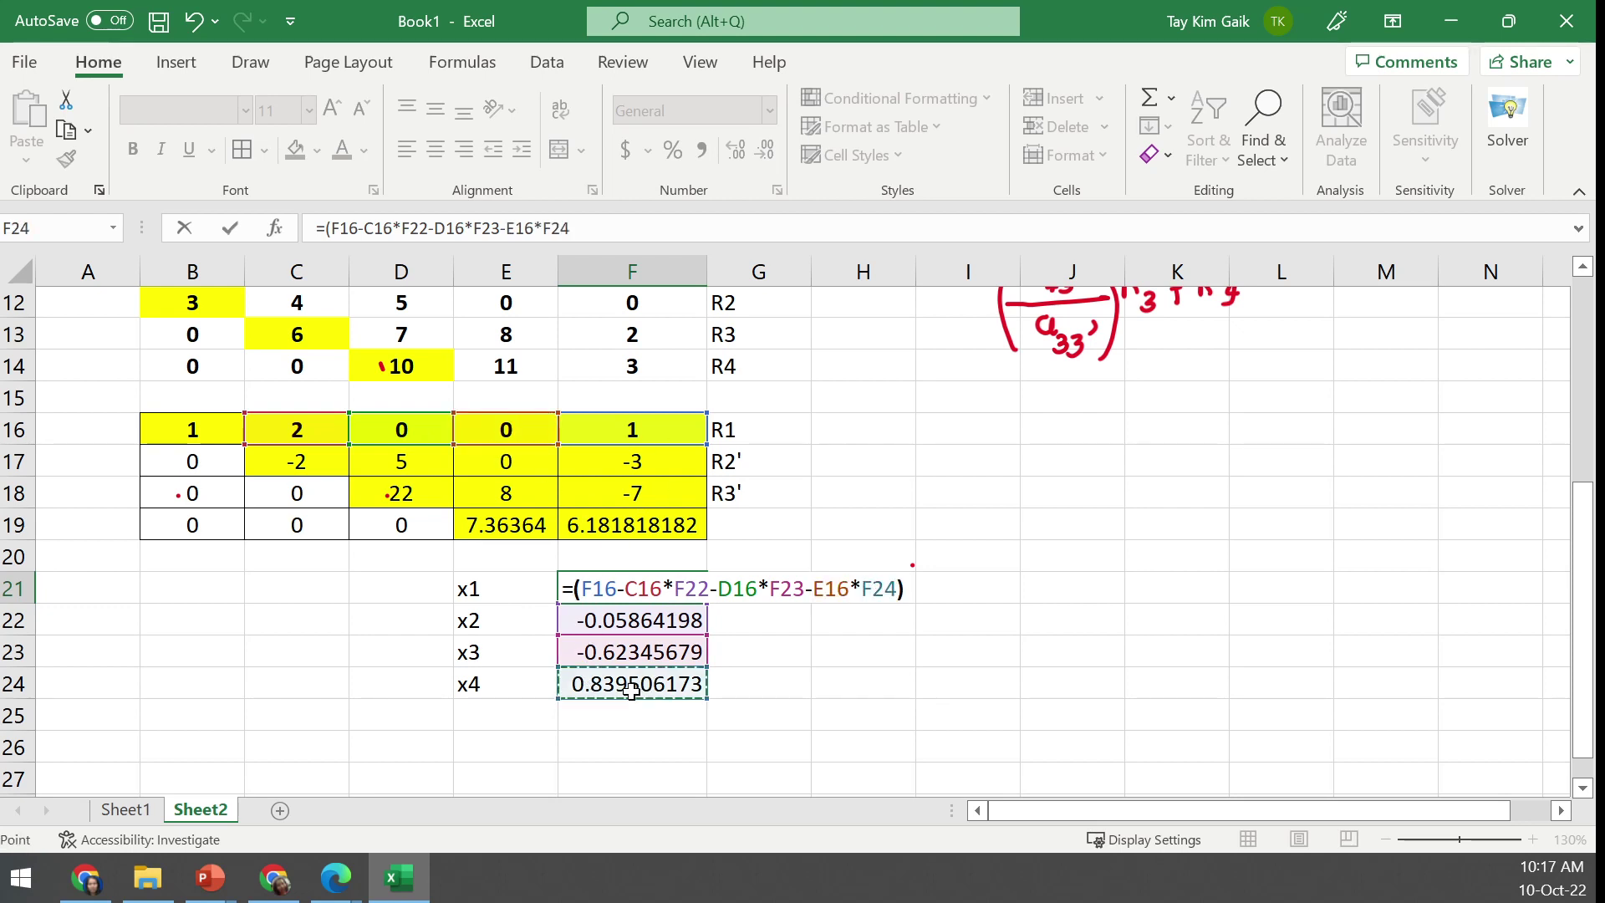
click(191, 430)
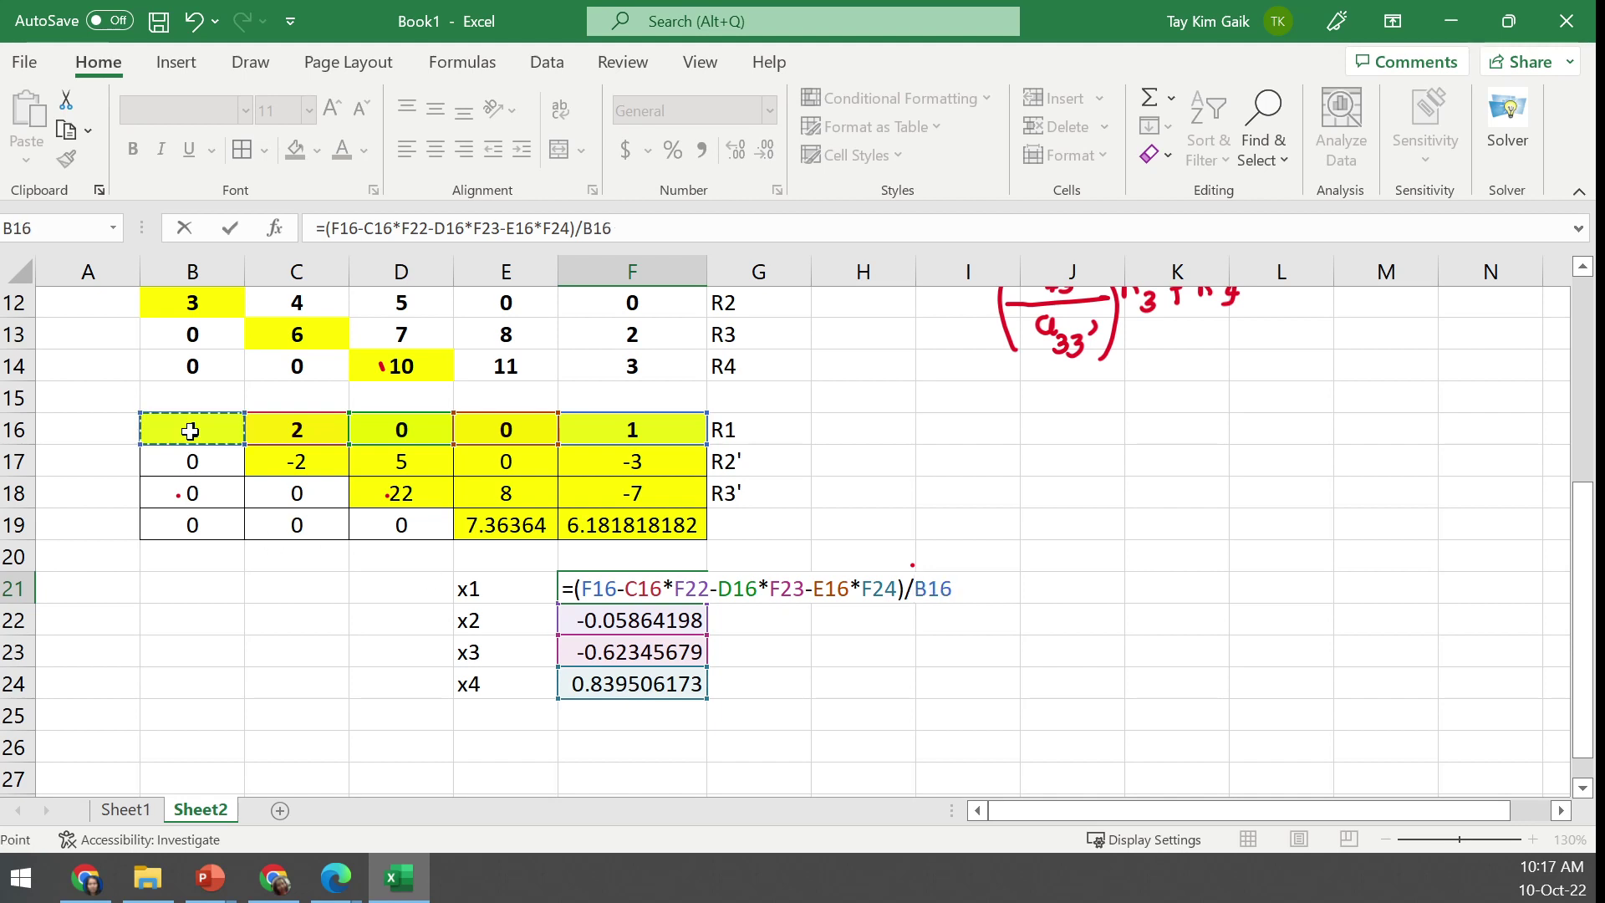
key(Return)
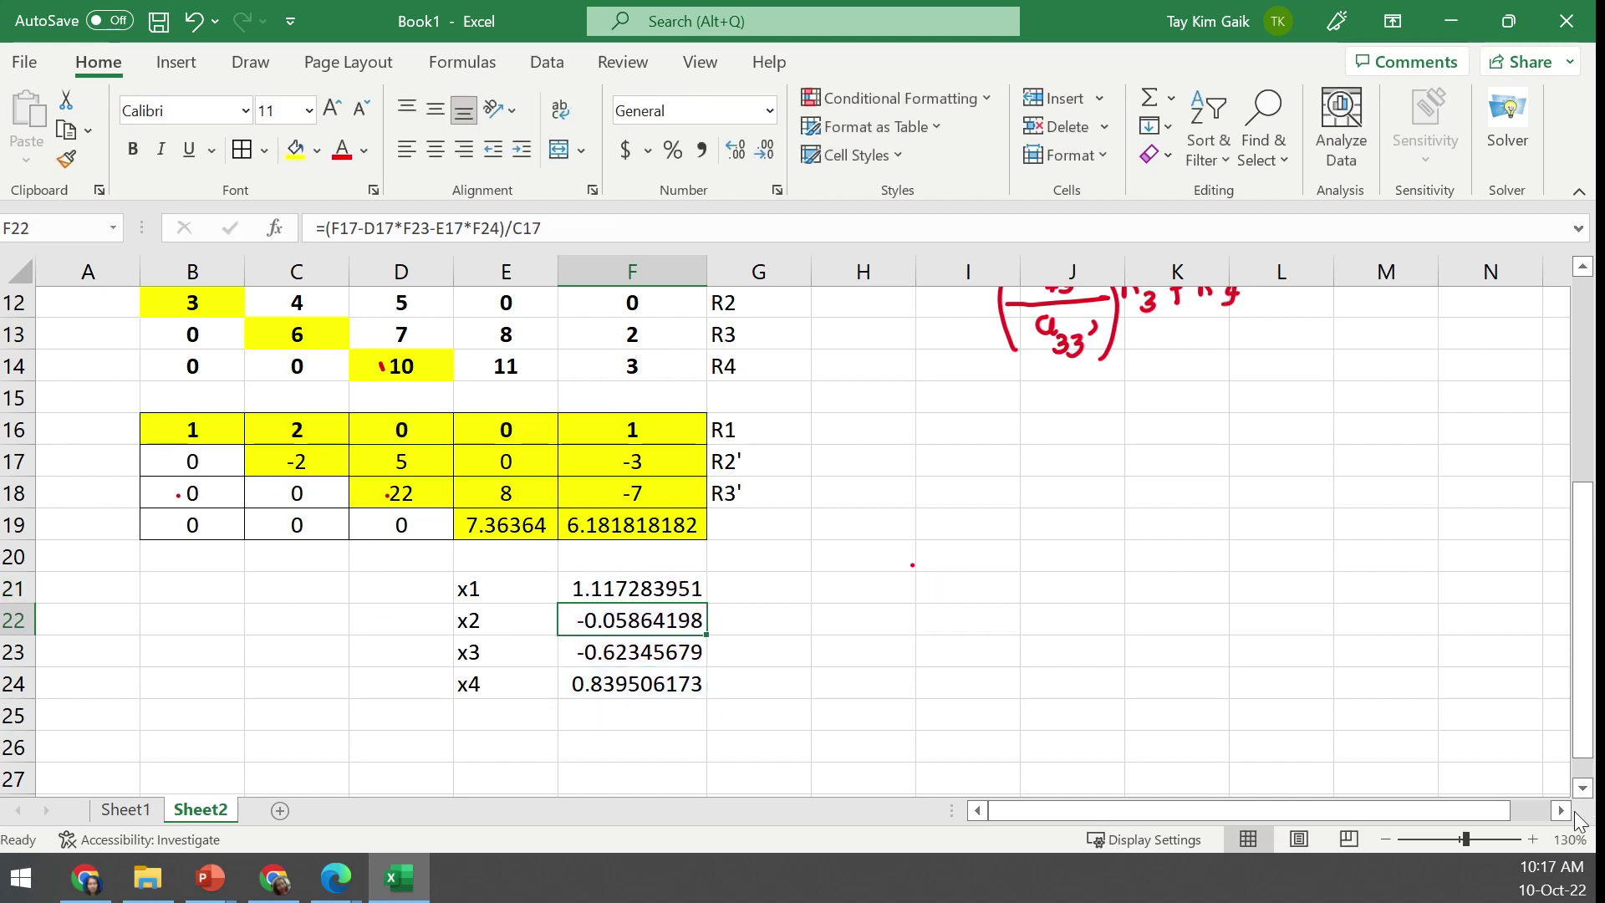
Enter the heading "check using inverse matrix method" in cell B26 below the back-substitution results
click(1582, 787)
click(1582, 787)
click(1582, 787)
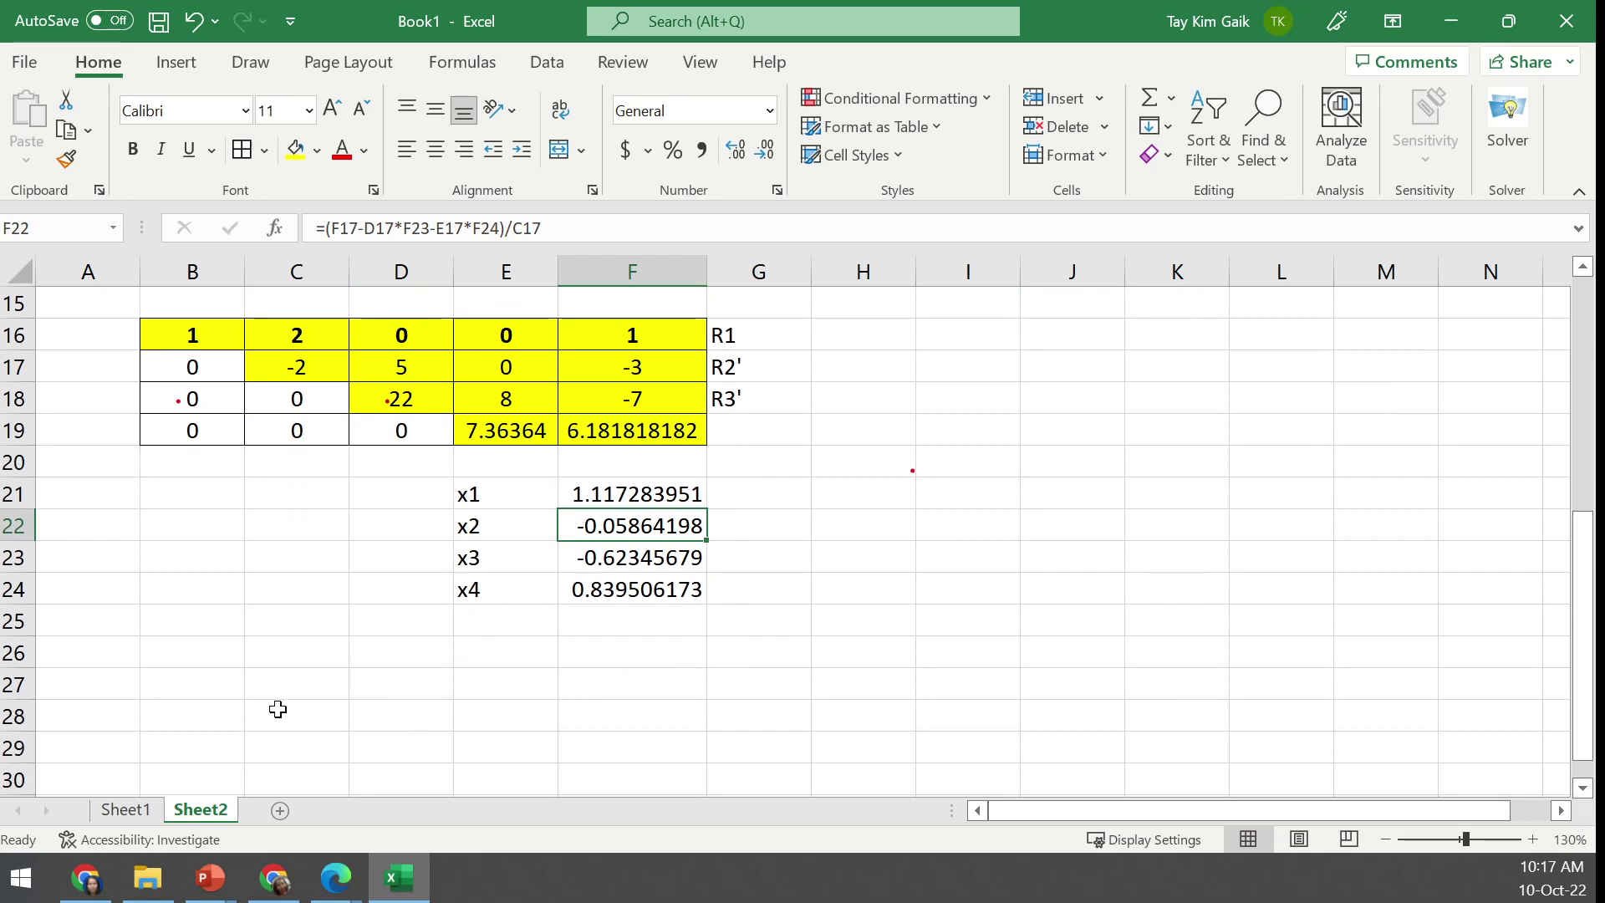
click(169, 658)
text(check)
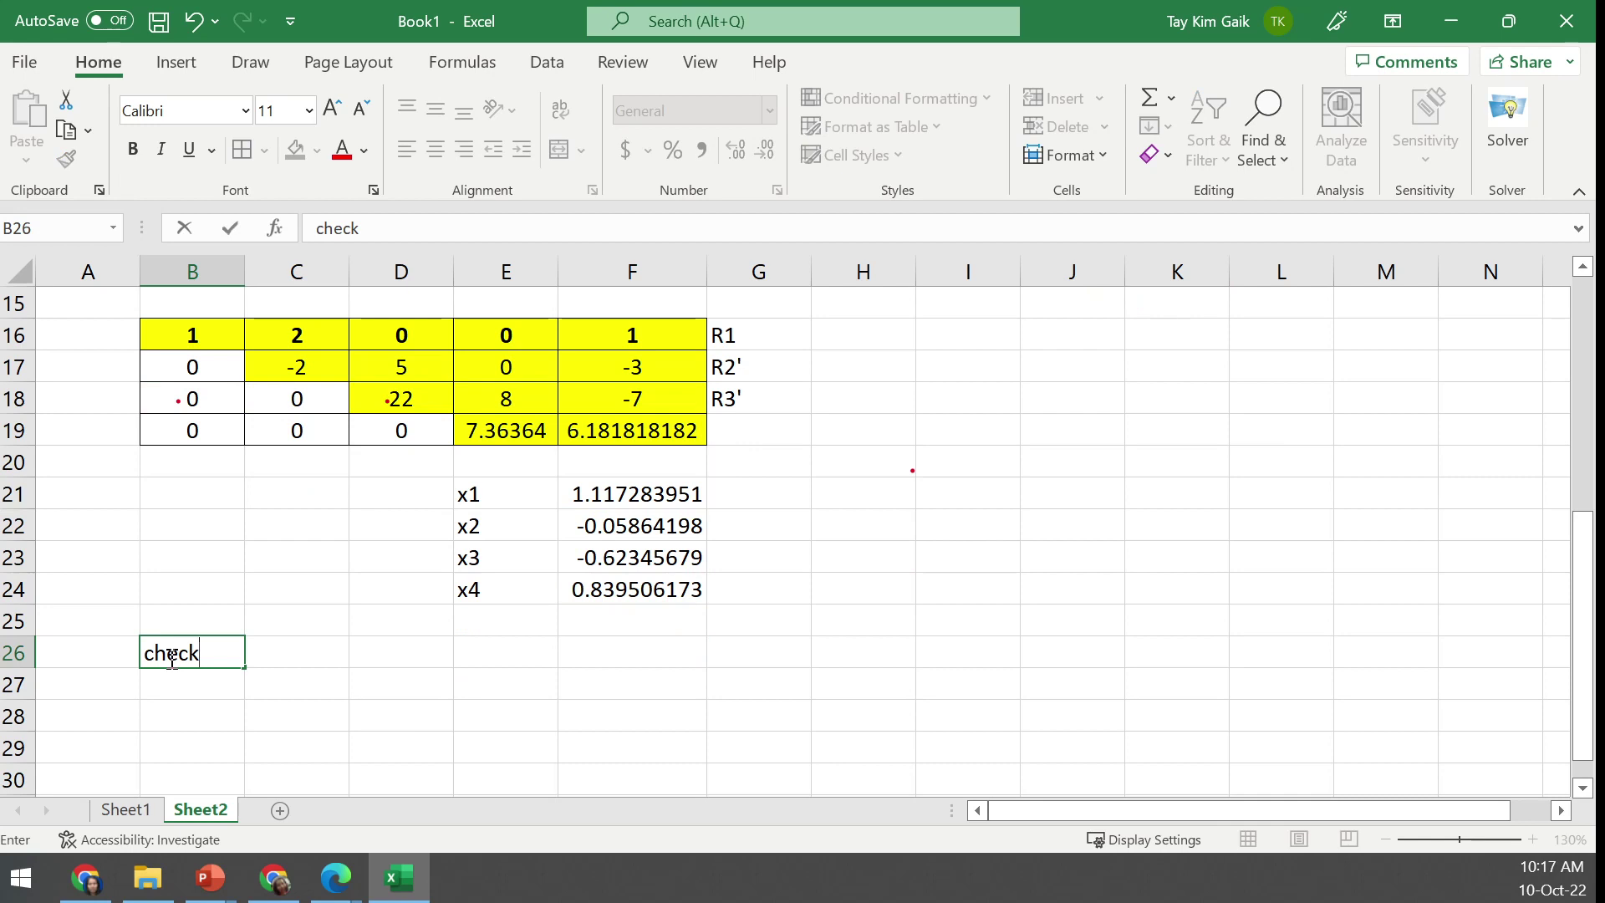
text( using inverse )
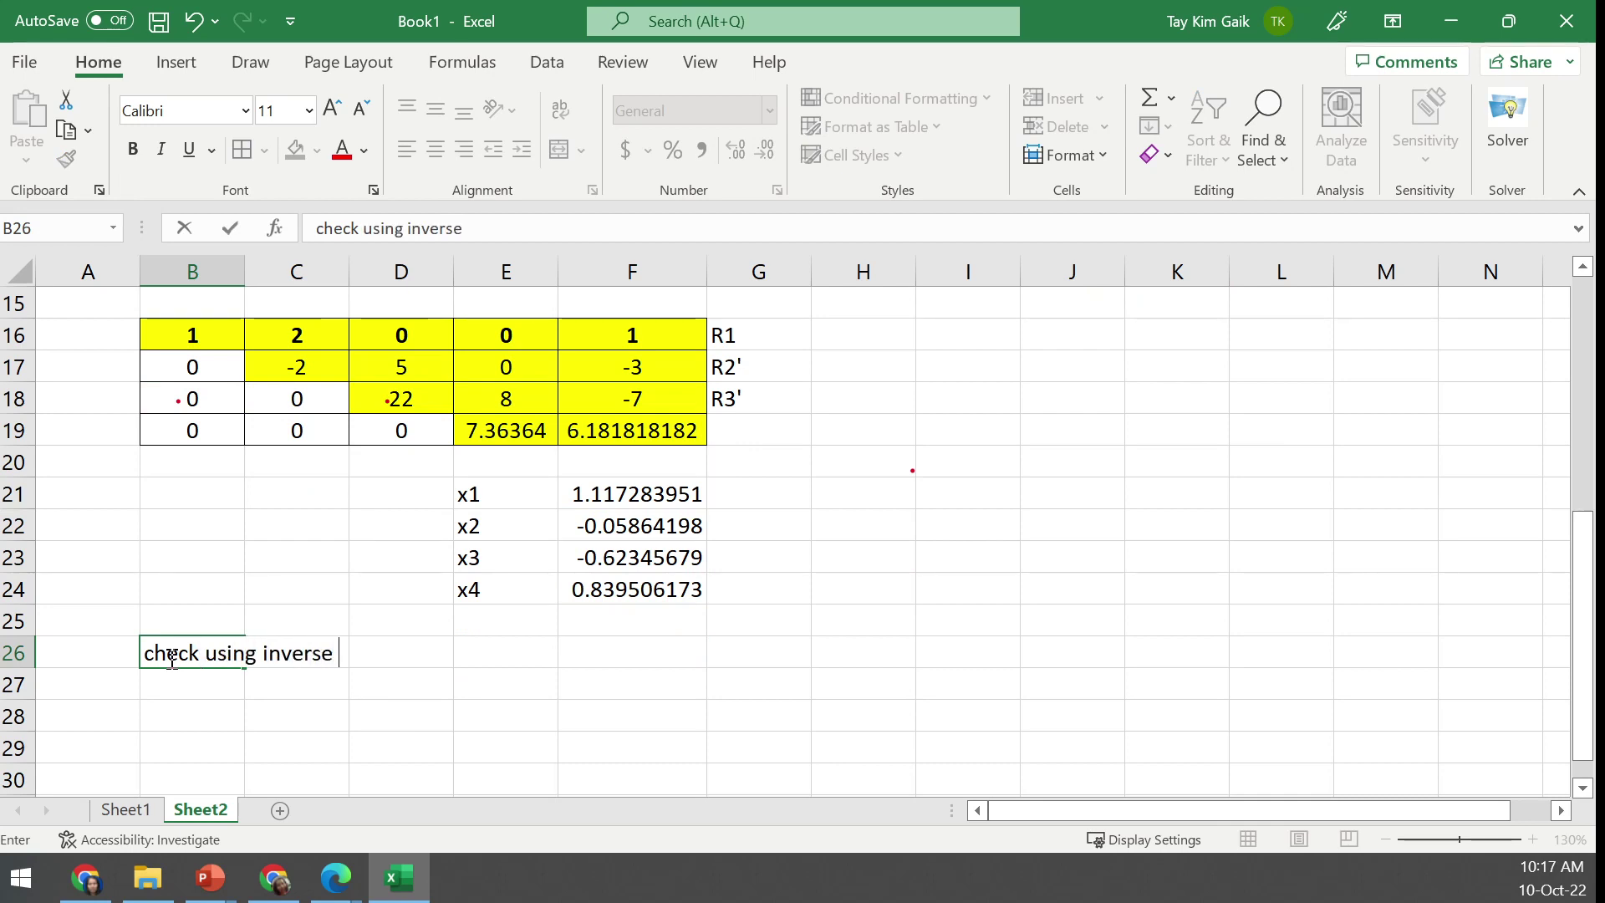
text(mat)
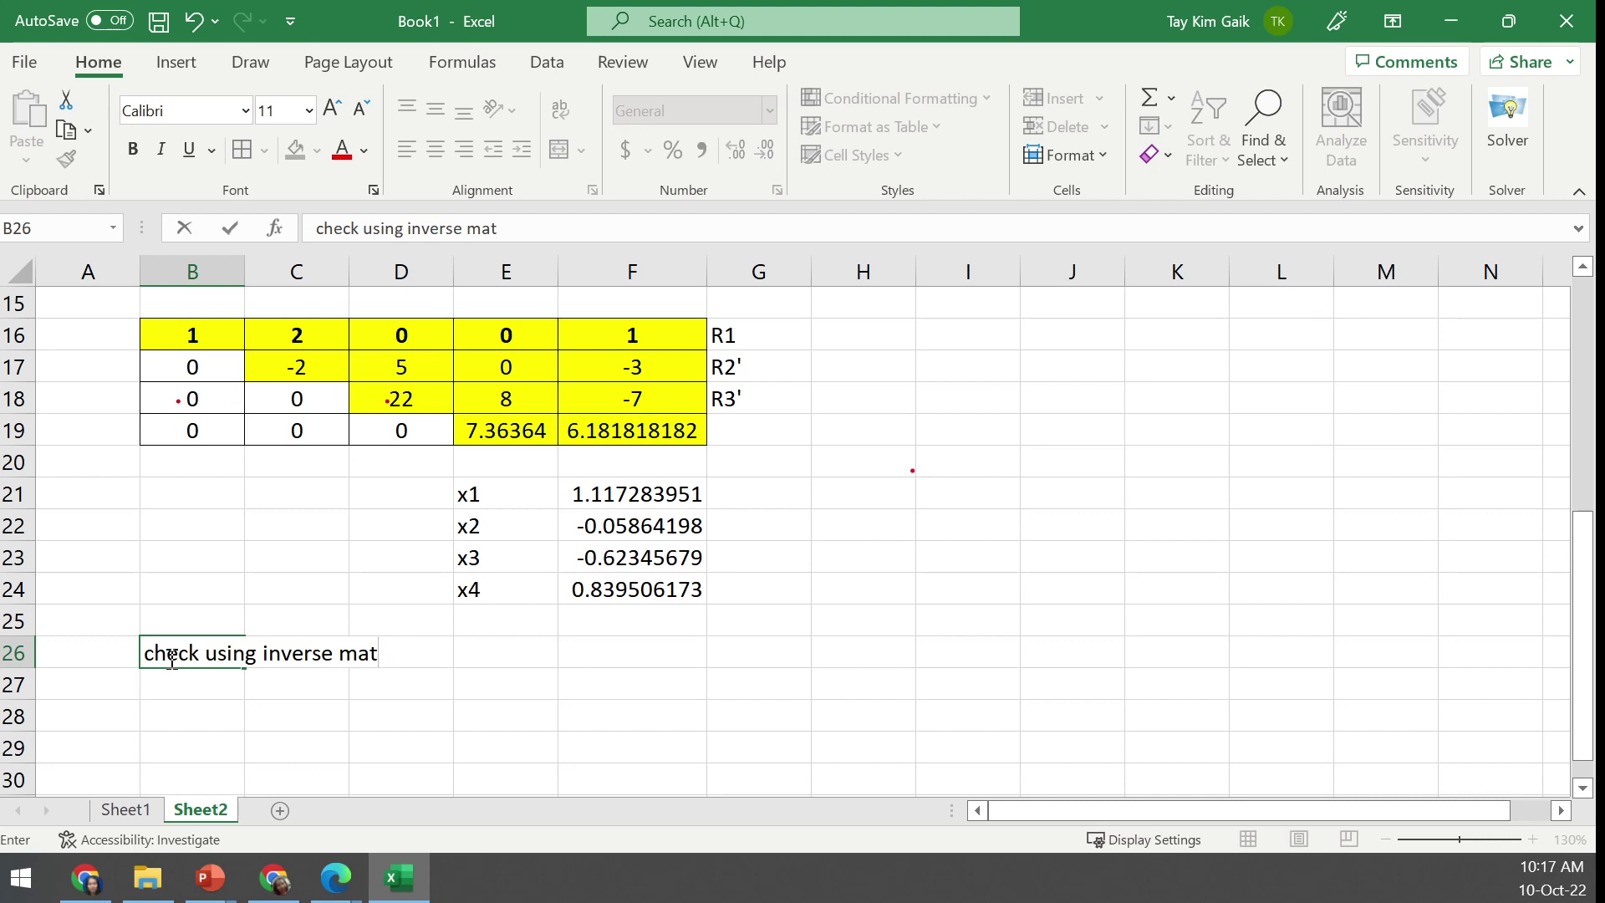
text(yix methgoi)
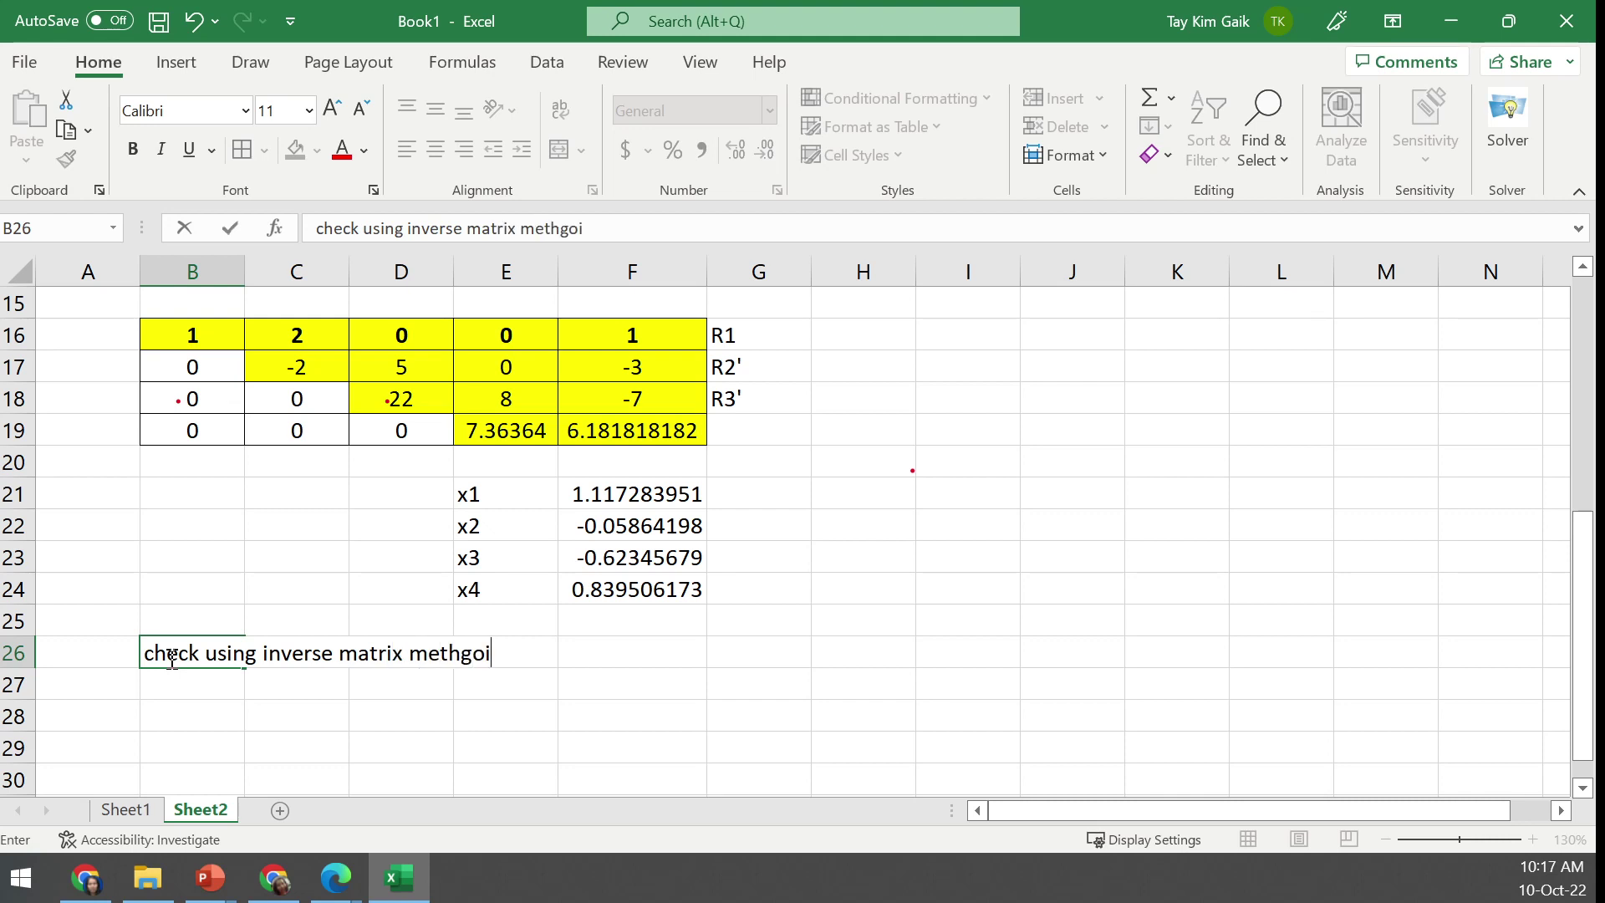
key(BackSpace)
key(BackSpace)
text(od)
click(555, 684)
Copy the x1 to x4 labels from E21:E24 into E27:E30
drag(1581, 668, 1582, 684)
drag(519, 460, 527, 548)
key(ctrl+c)
click(501, 654)
key(ctrl+v)
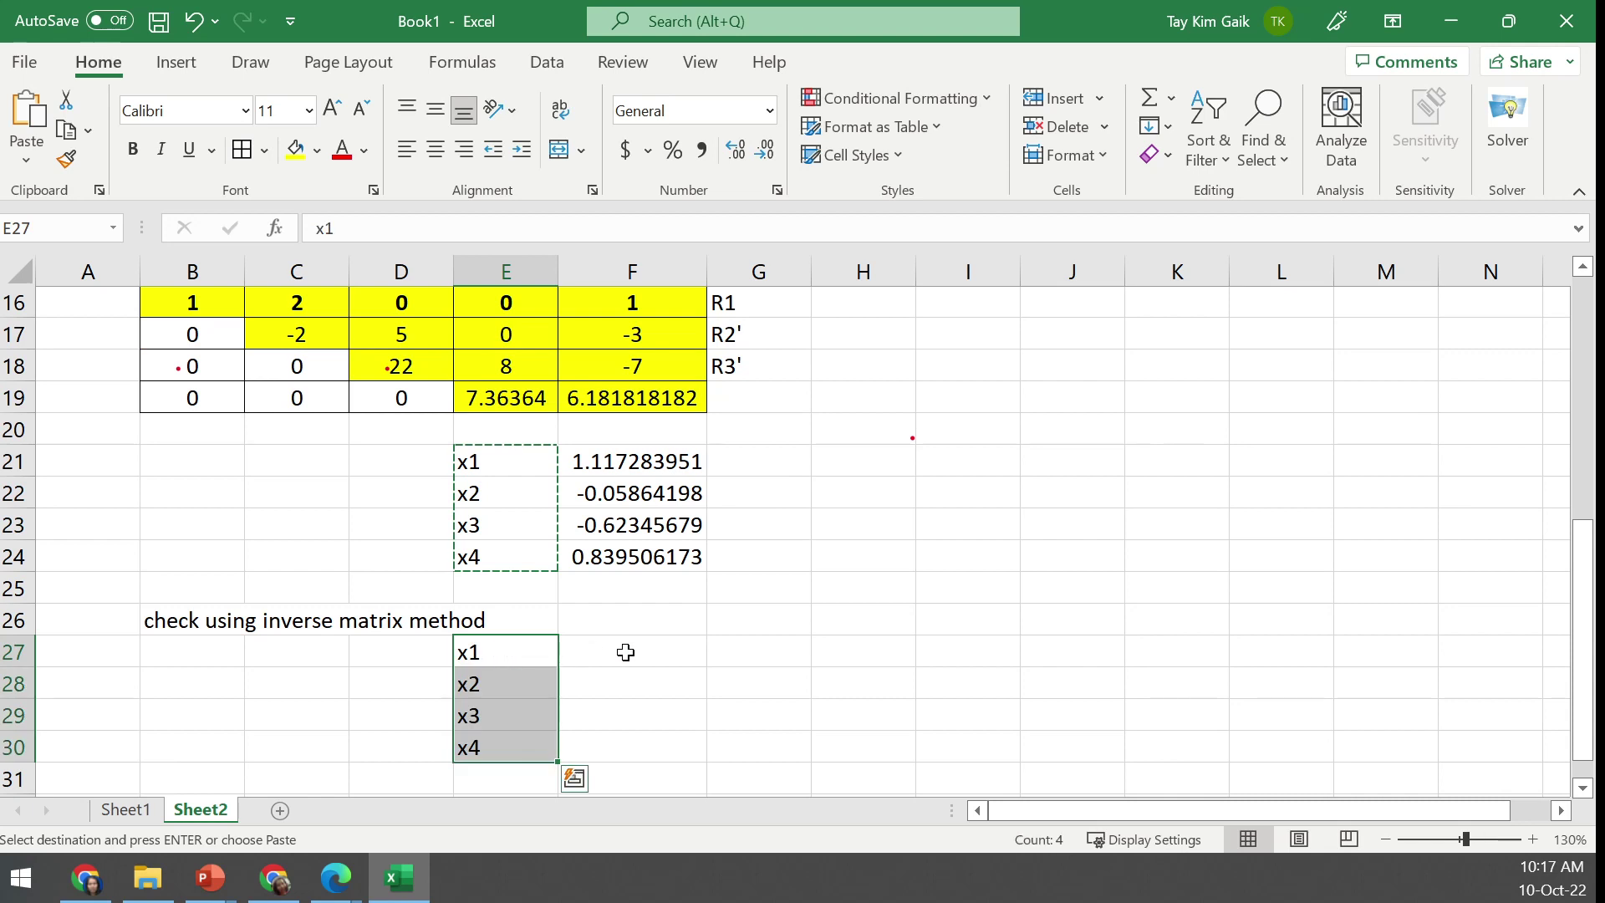
Calculate x1 to x4 in F27:F30 with the array formula =MMULT(MINVERSE(B11:E14),F11:F14) and compare them with the back-substitution results
drag(624, 652, 634, 746)
text(=)
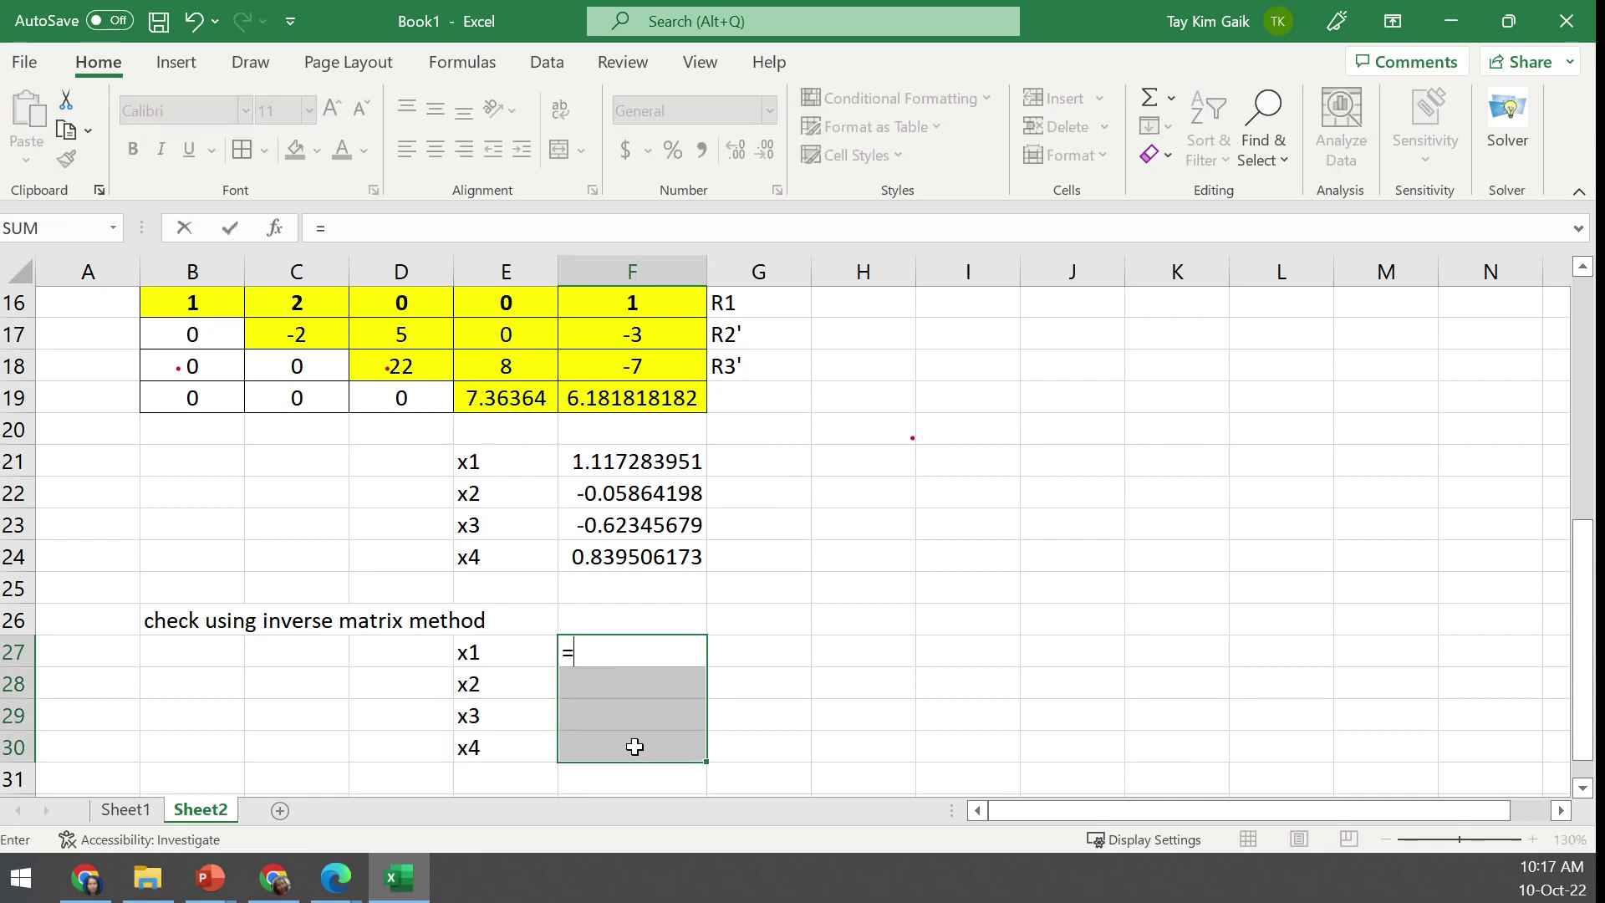
text(mmult()
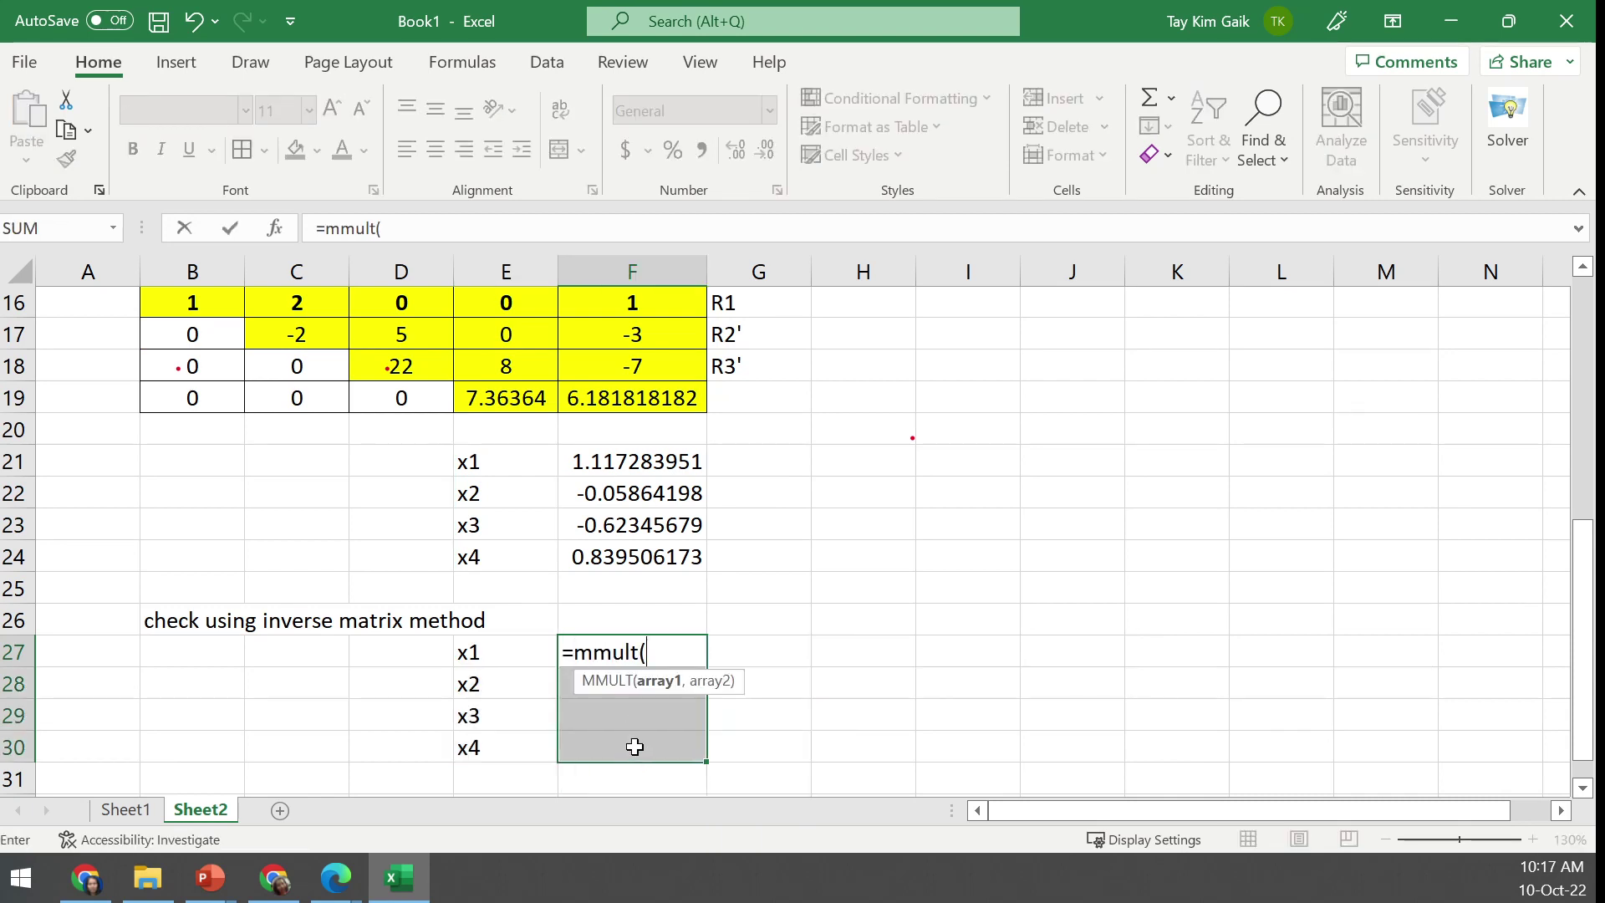
text(minverse()
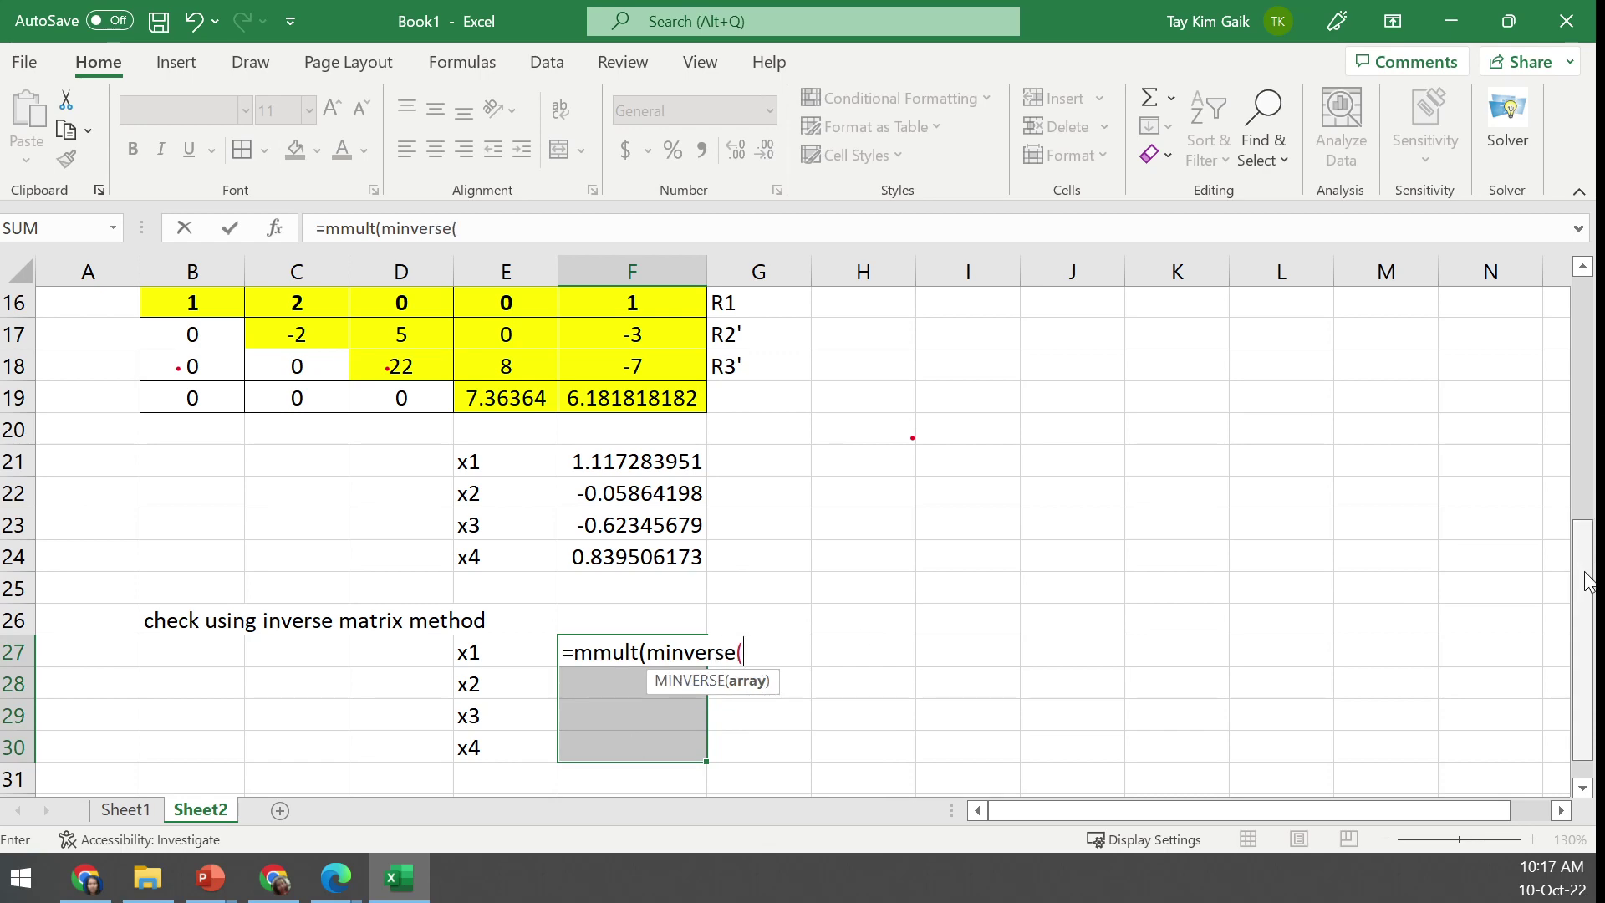
drag(1582, 568, 1557, 354)
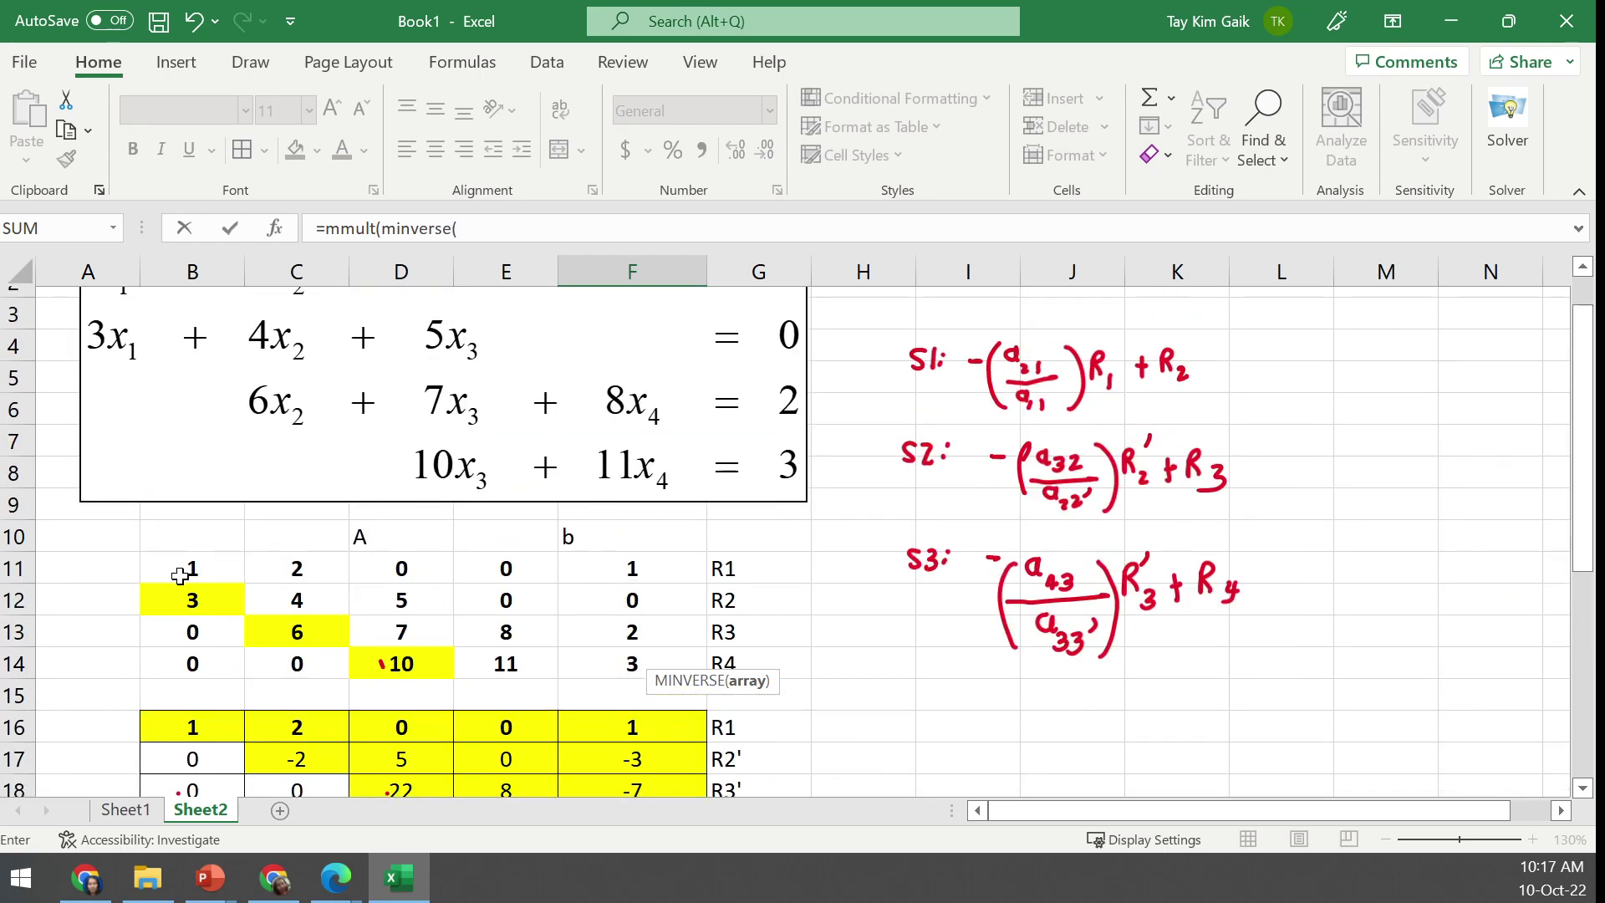
drag(180, 575, 503, 650)
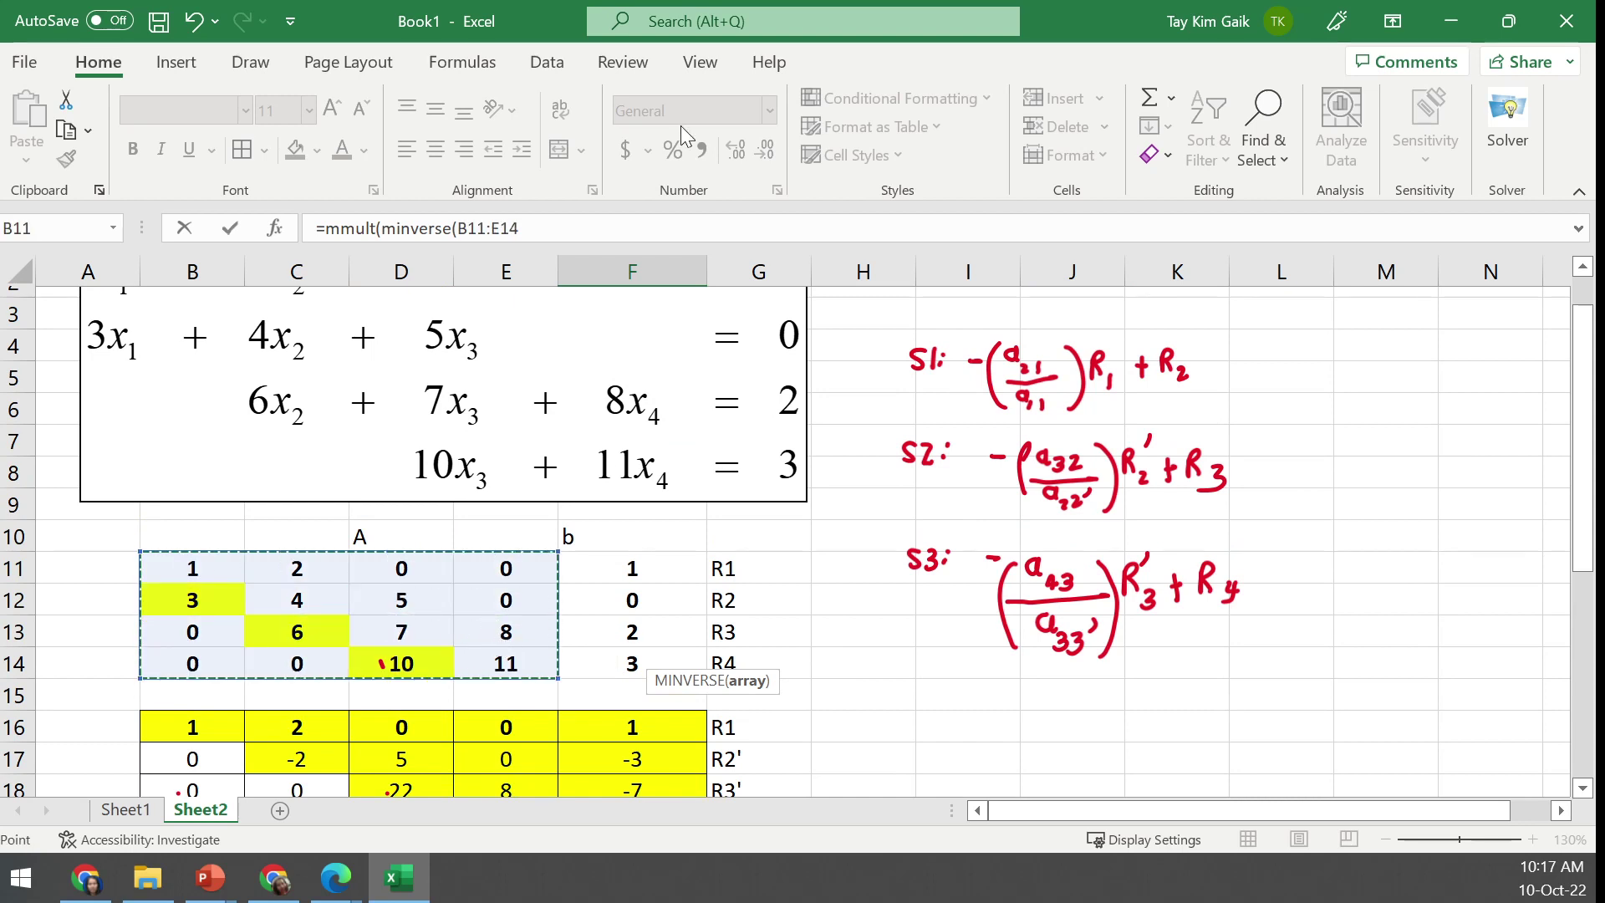
click(562, 233)
text())
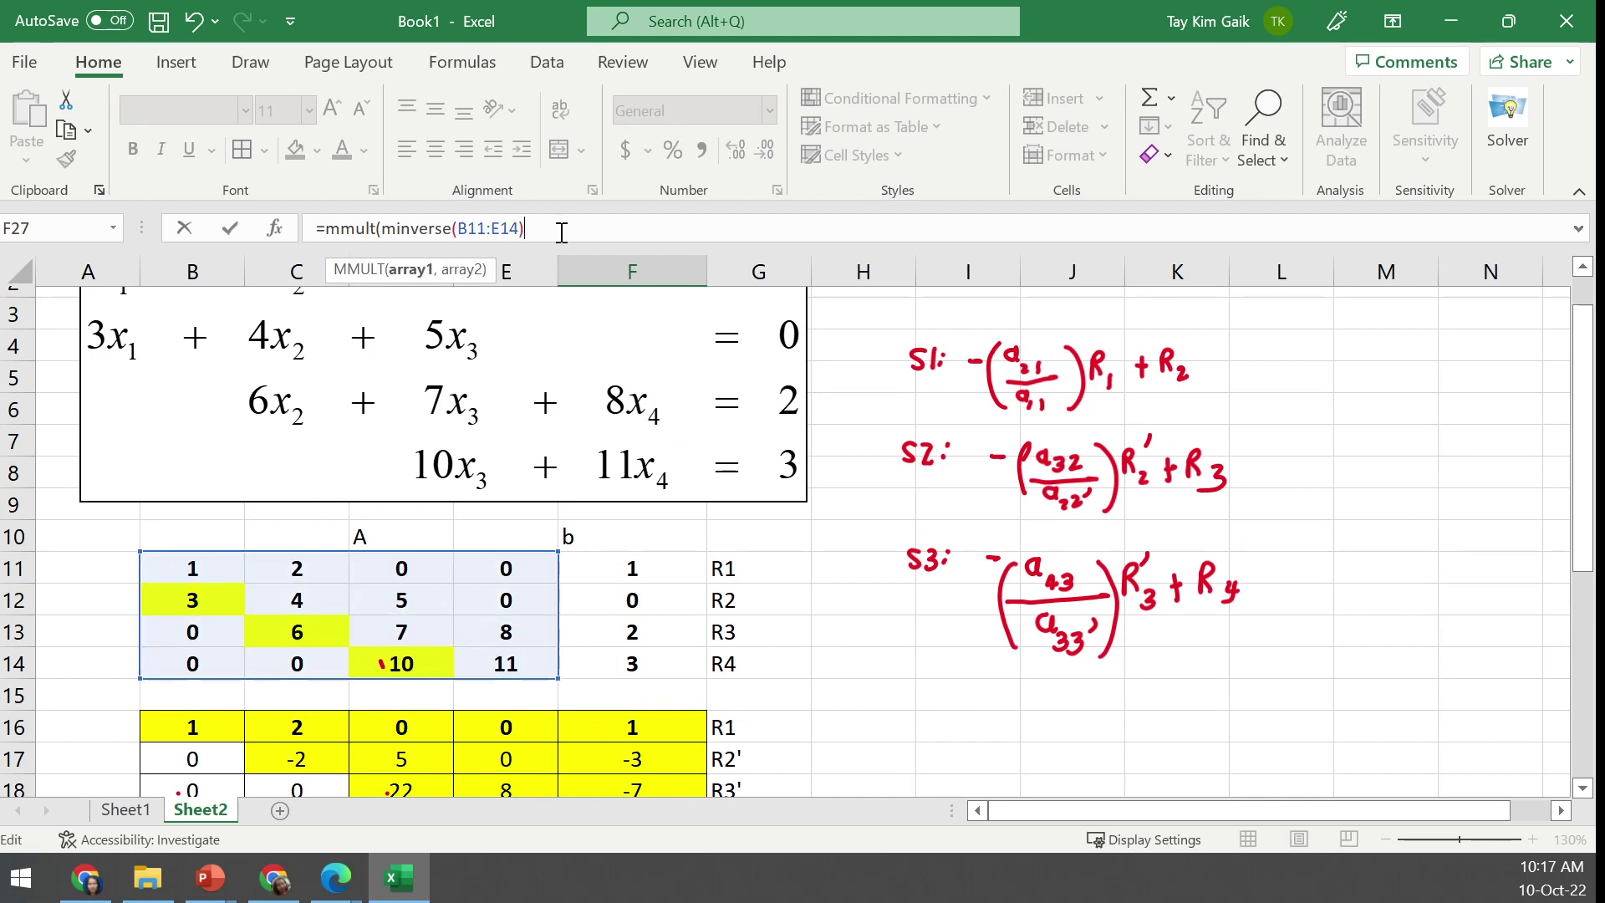
text(,)
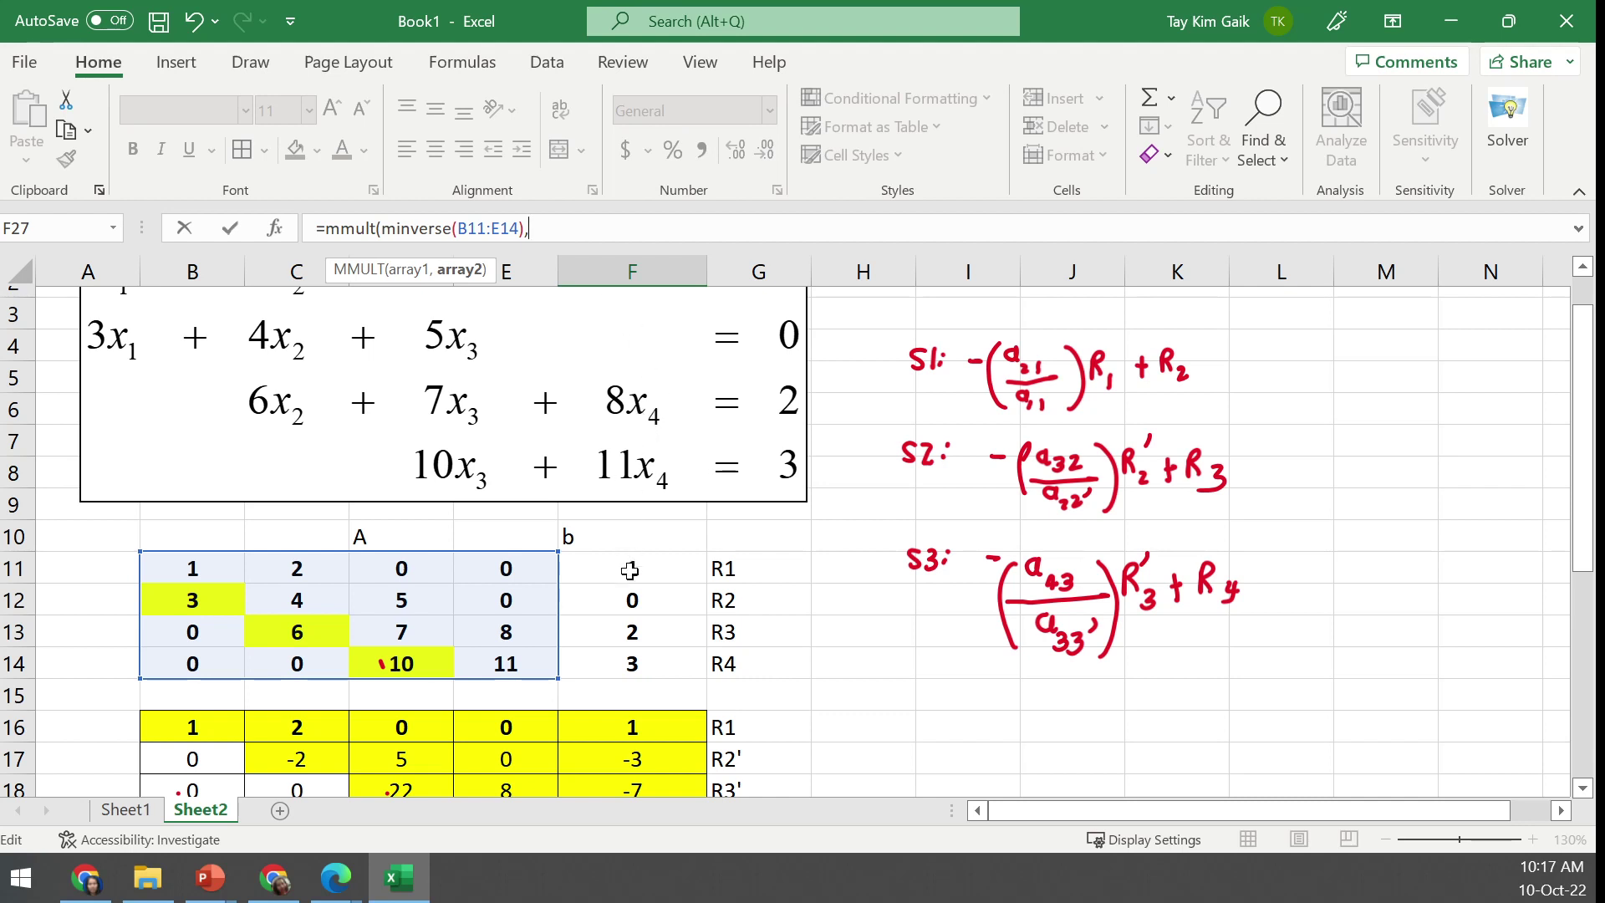
drag(633, 570, 632, 654)
text())
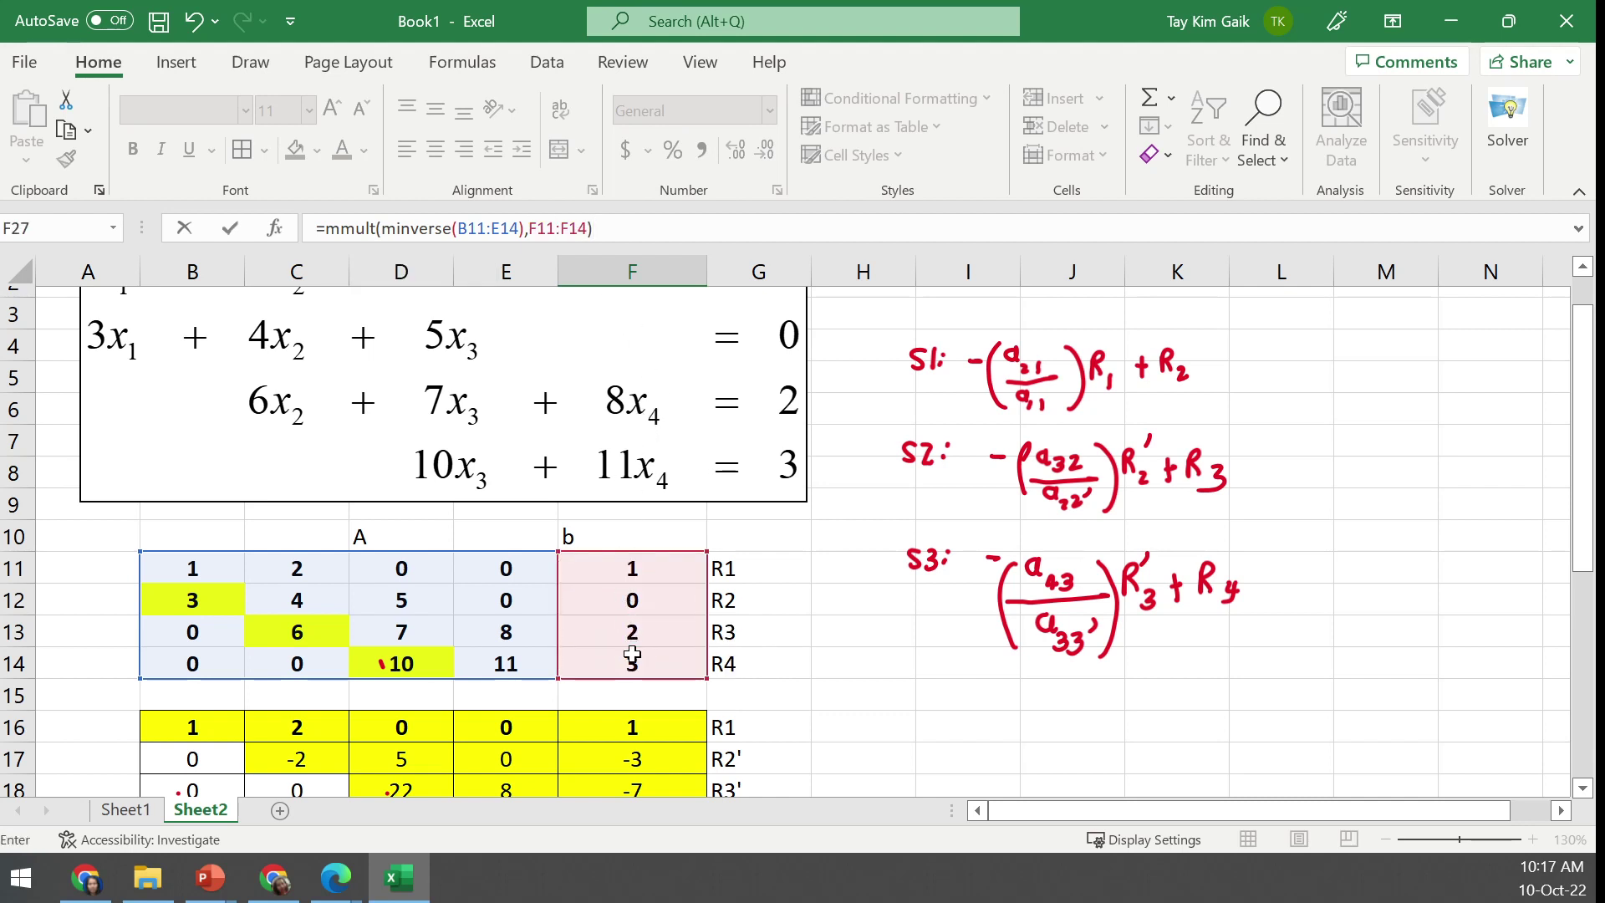
key(ctrl+shift+Return)
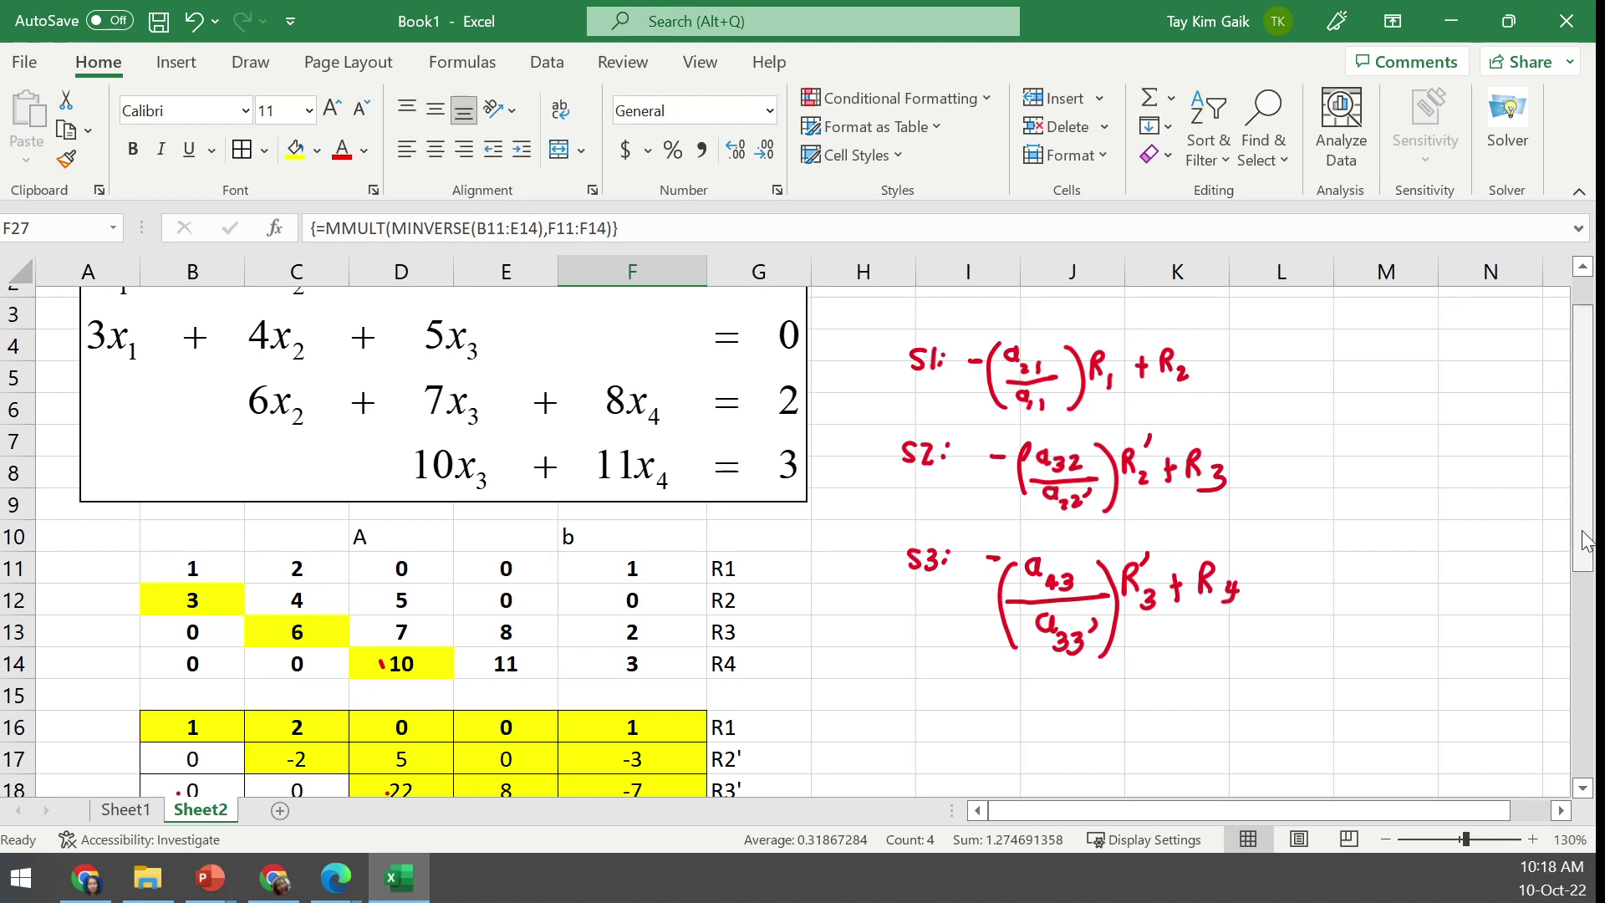
drag(1585, 539, 1564, 798)
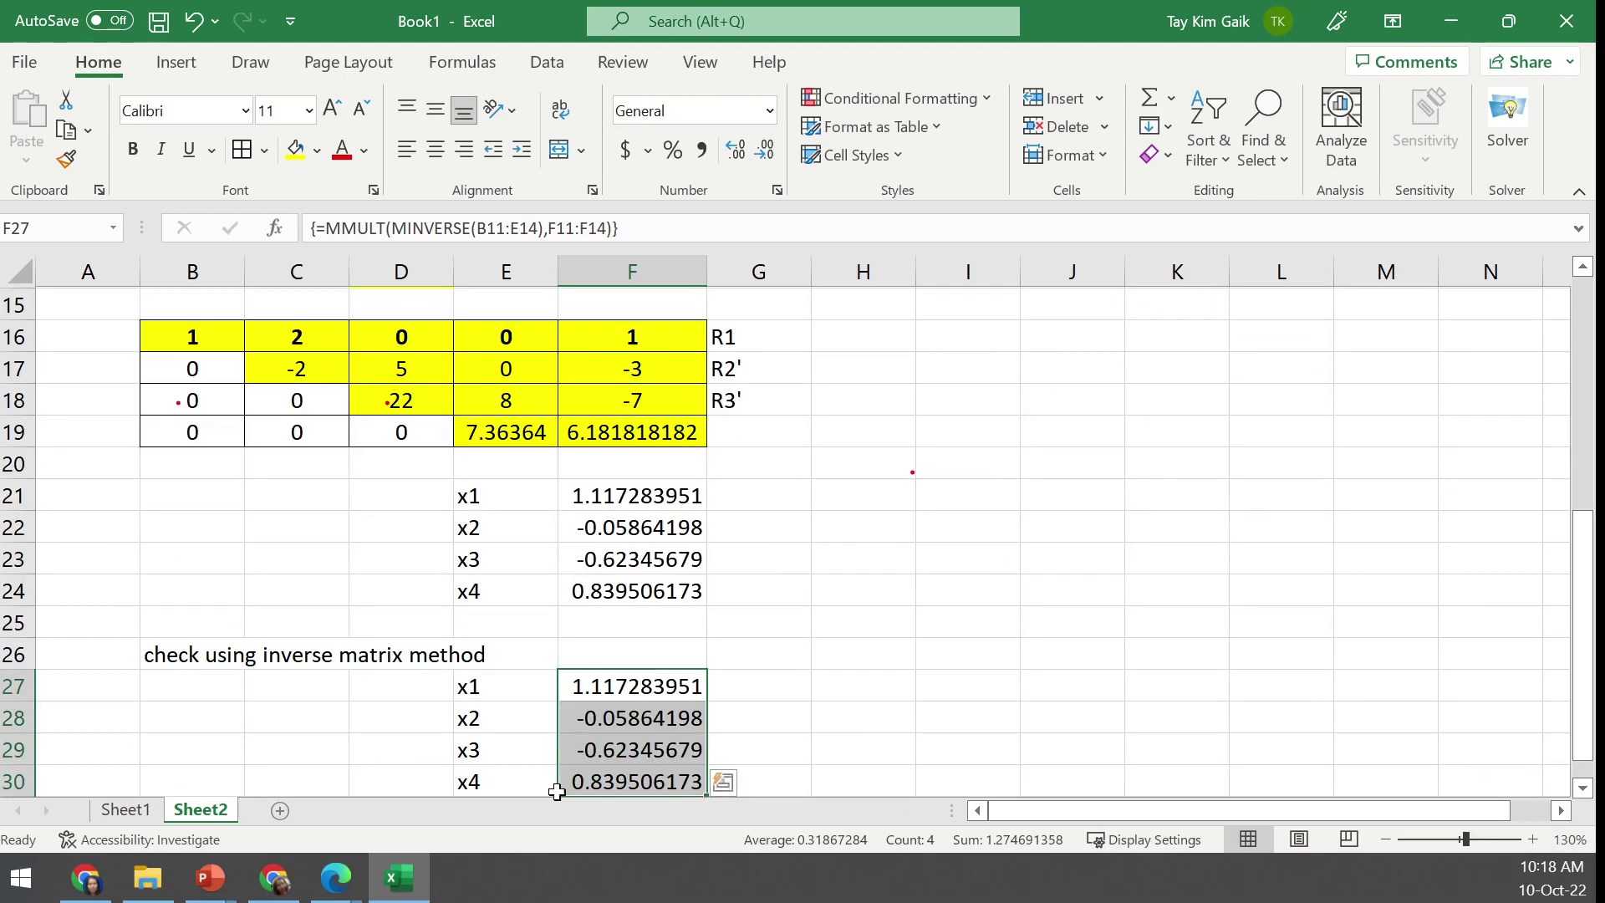
click(1582, 787)
click(1582, 787)
click(1287, 585)
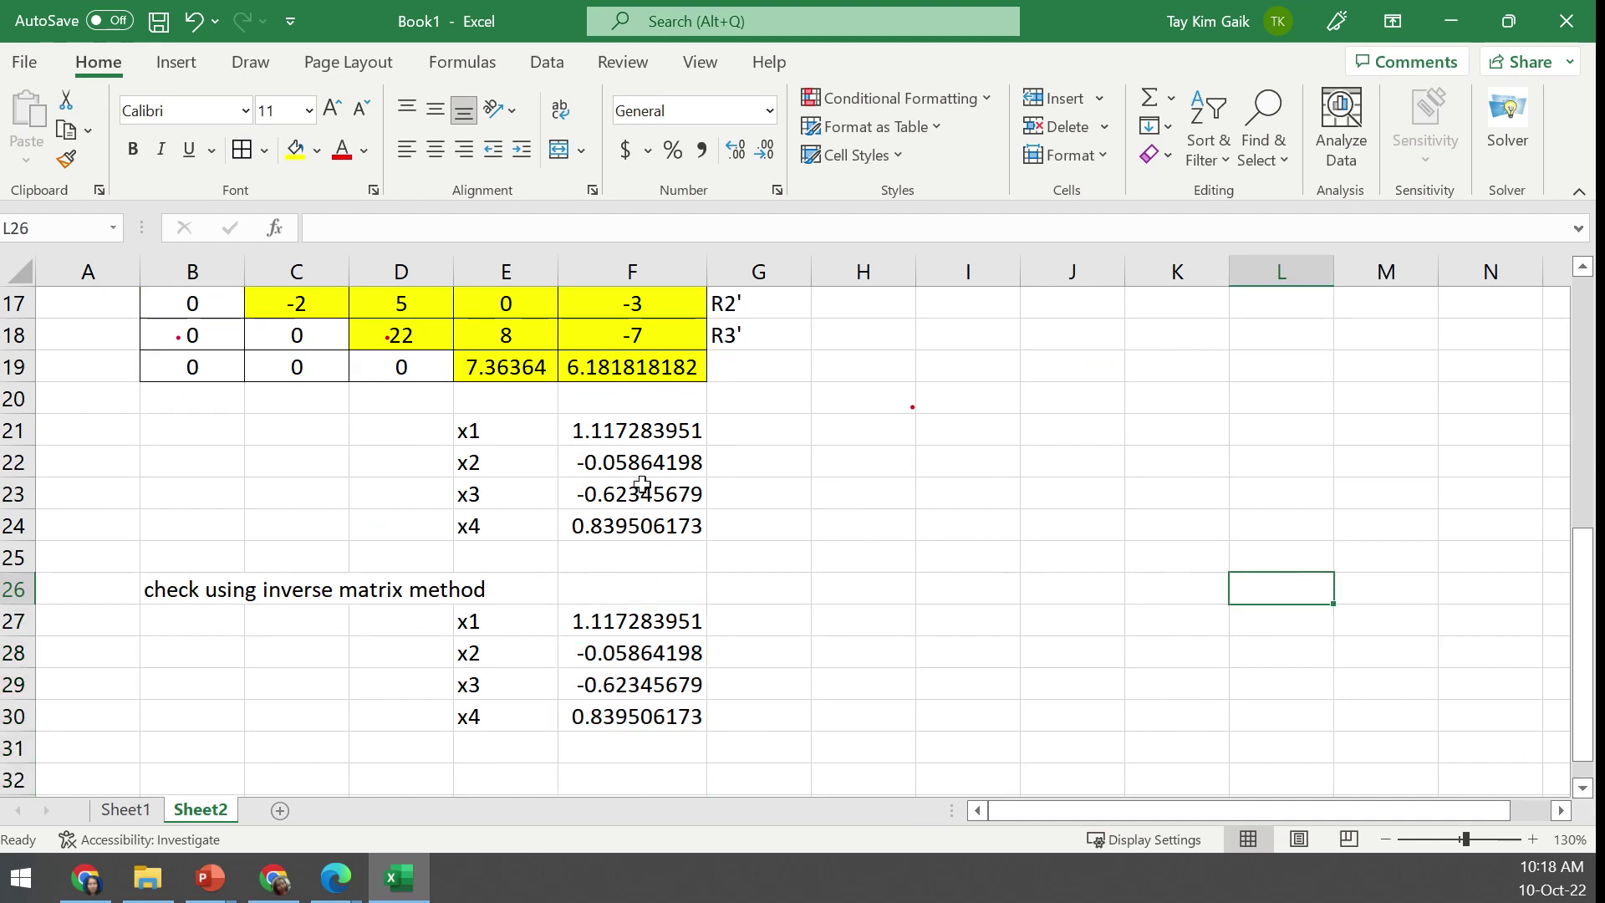